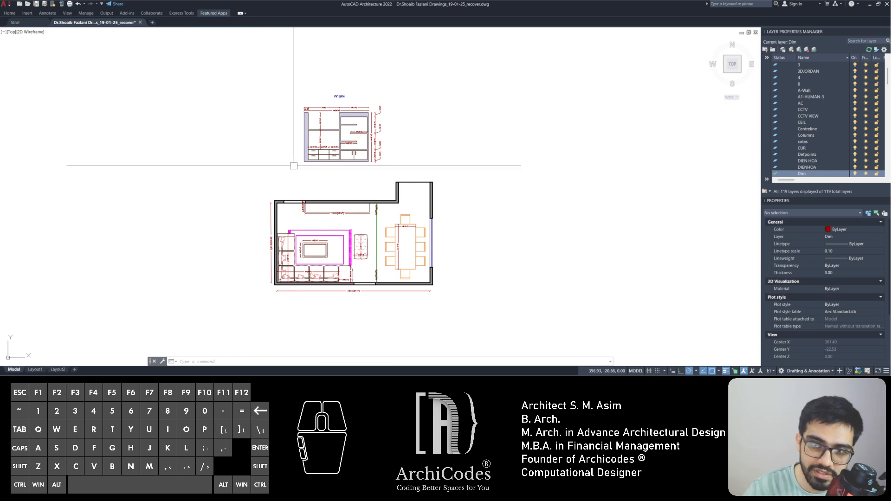
- Examine the TV unit elevation and its dimensions together with the living and dining room floor plan
scroll(326, 167, "up", 4)
scroll(296, 150, "down", 3)
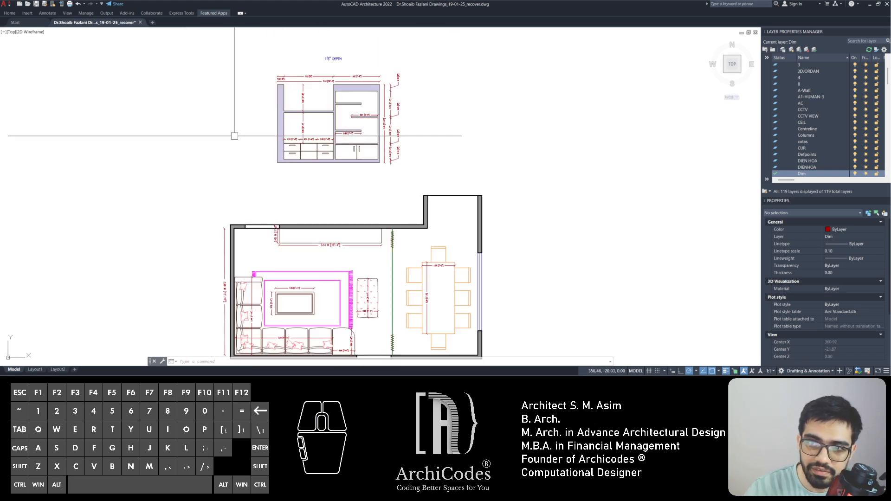
mouse_move(255, 77)
left_mouse_down()
mouse_move(423, 191)
mouse_move(435, 225)
left_mouse_up()
mouse_move(365, 231)
left_mouse_down()
mouse_move(374, 195)
mouse_move(403, 231)
left_mouse_up()
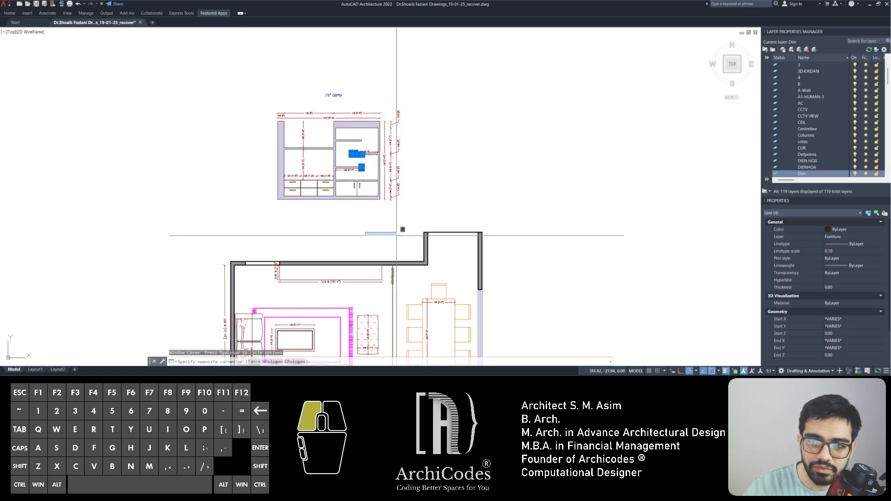
key("Escape")
middle_click_drag(365, 233, 348, 112)
key("Escape")
scroll(300, 160, "up", 4)
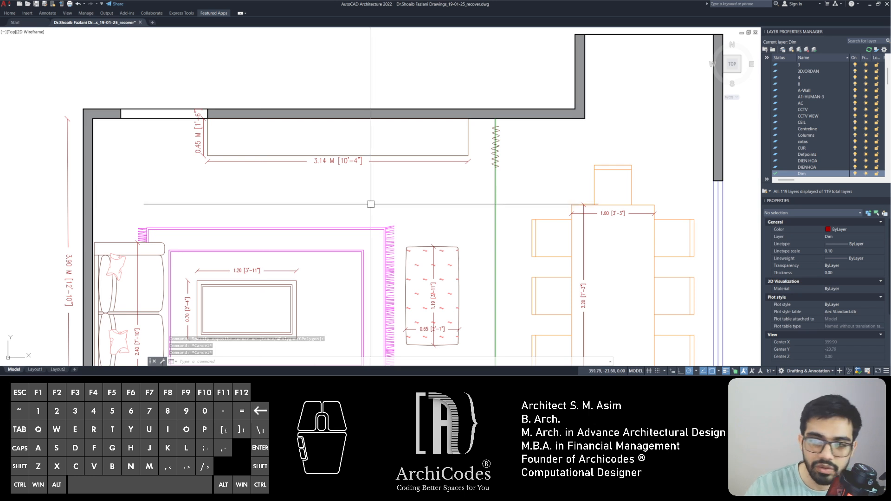
scroll(302, 153, "down", 5)
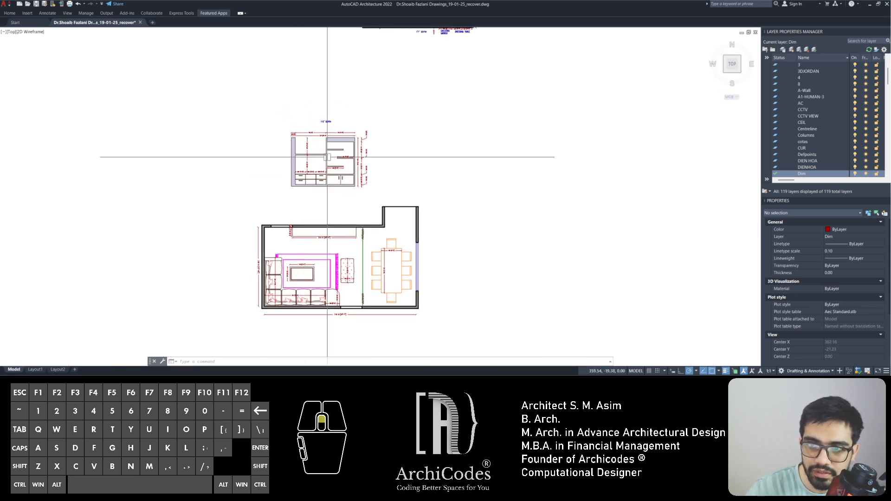
scroll(327, 157, "up", 6)
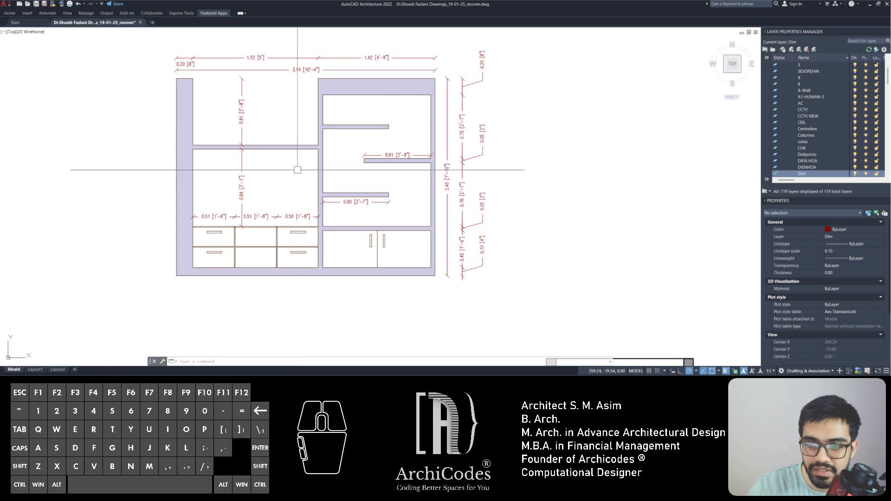
scroll(293, 153, "down", 1)
scroll(274, 166, "down", 3)
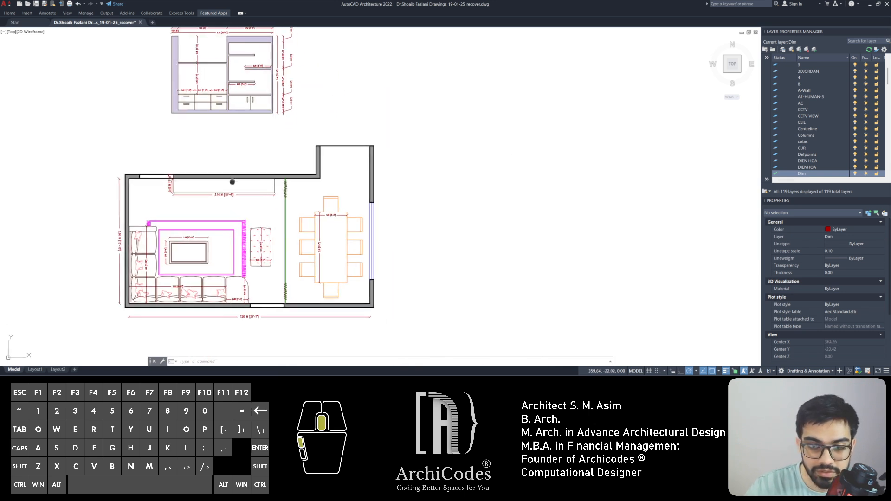
middle_click_drag(218, 140, 295, 143)
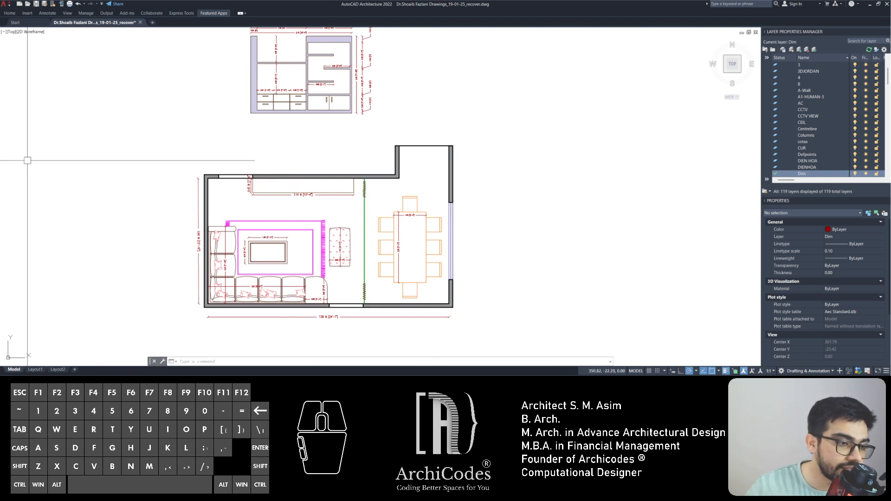
- Open the TV wall reference photo in the image viewer and dock it side by side with the floor plan drawing
left_click(0, 160)
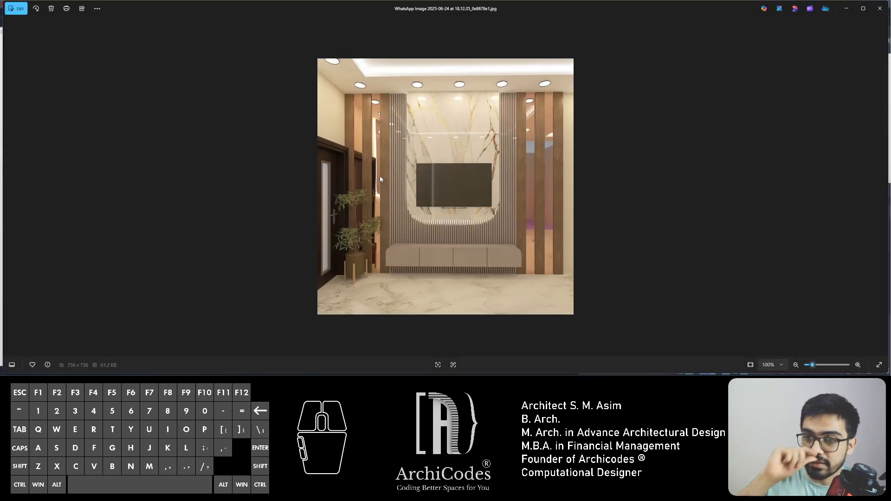
scroll(464, 211, "up", 1)
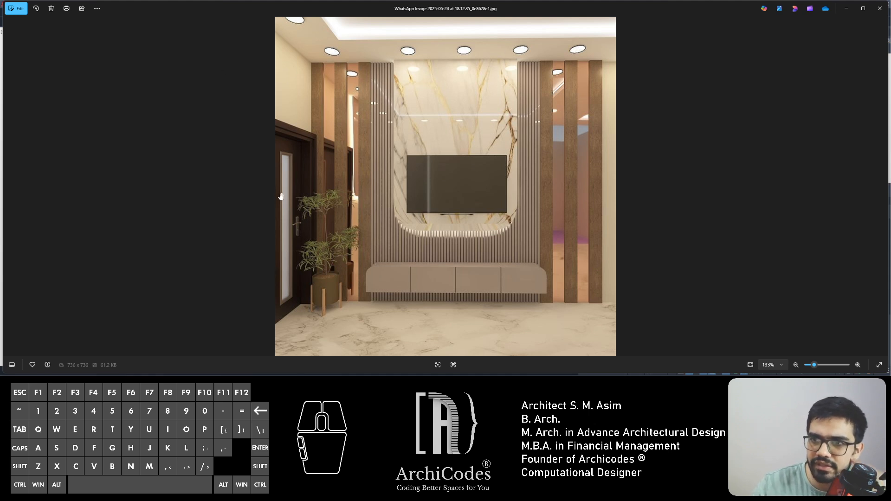
left_click_drag(205, 10, 314, 270)
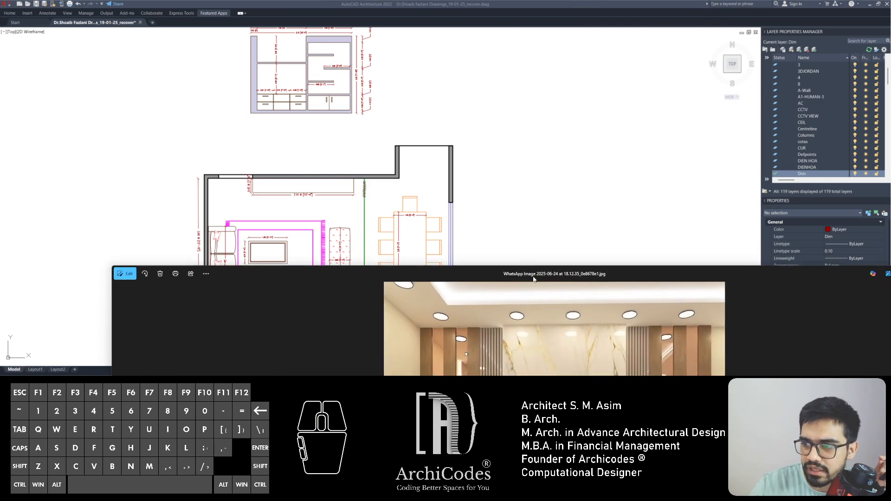
left_click_drag(531, 275, 888, 186)
left_click(270, 179)
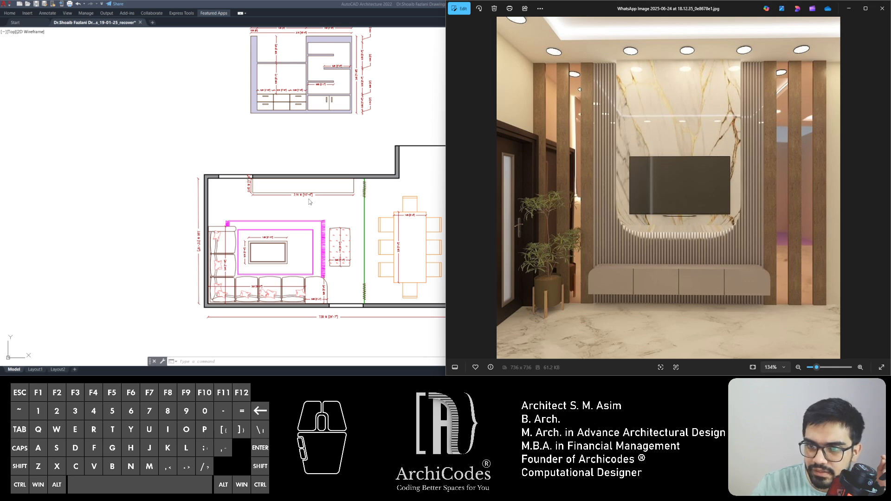
- Compare the TV wall and furniture layout in the floor plan with the reference photo
scroll(309, 201, "up", 6)
scroll(292, 198, "down", 4)
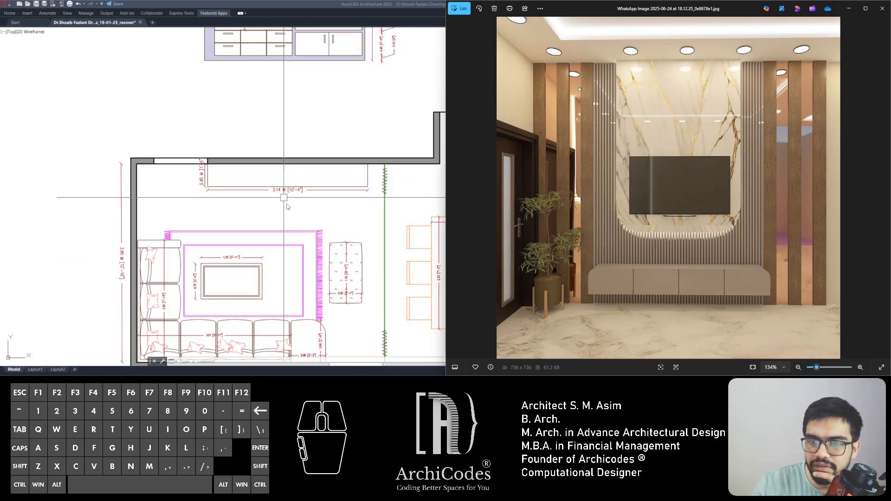
scroll(390, 162, "down", 3)
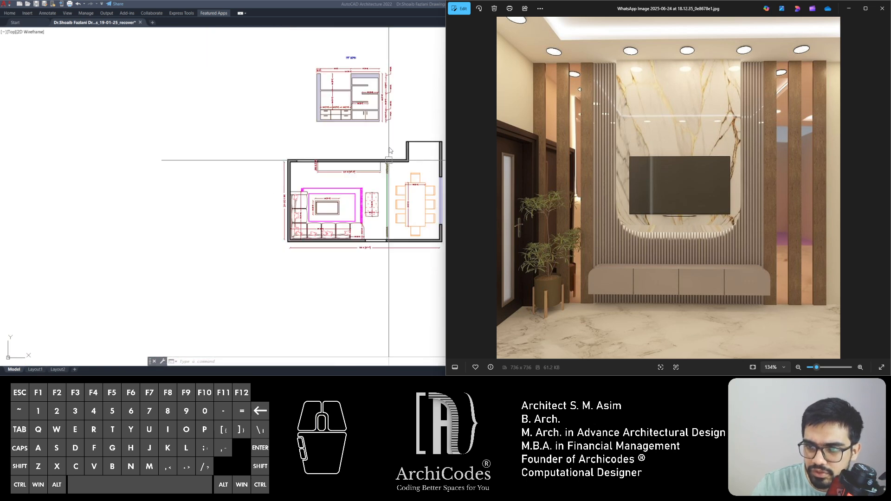
scroll(397, 259, "up", 4)
scroll(397, 255, "down", 3)
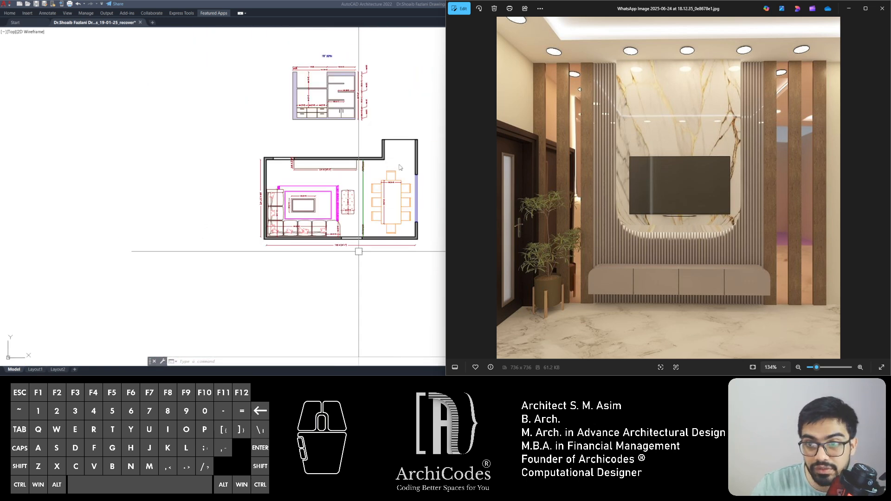
scroll(402, 166, "up", 3)
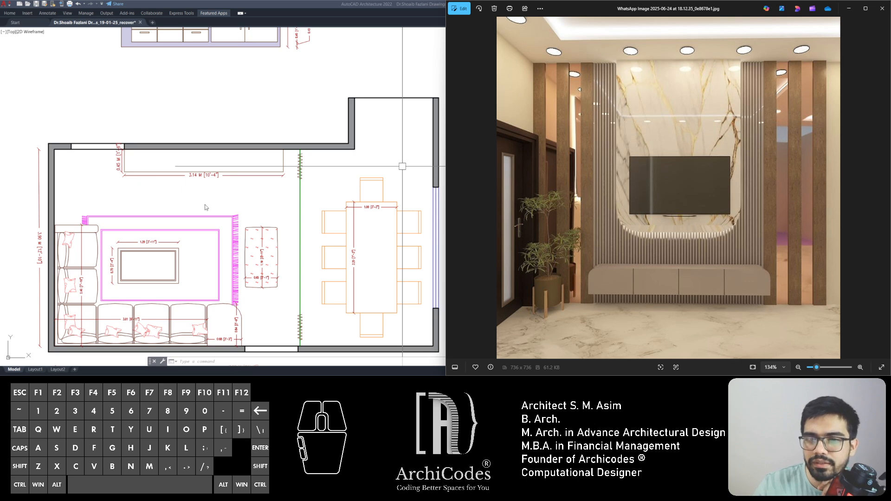
scroll(238, 218, "down", 5)
scroll(239, 214, "up", 3)
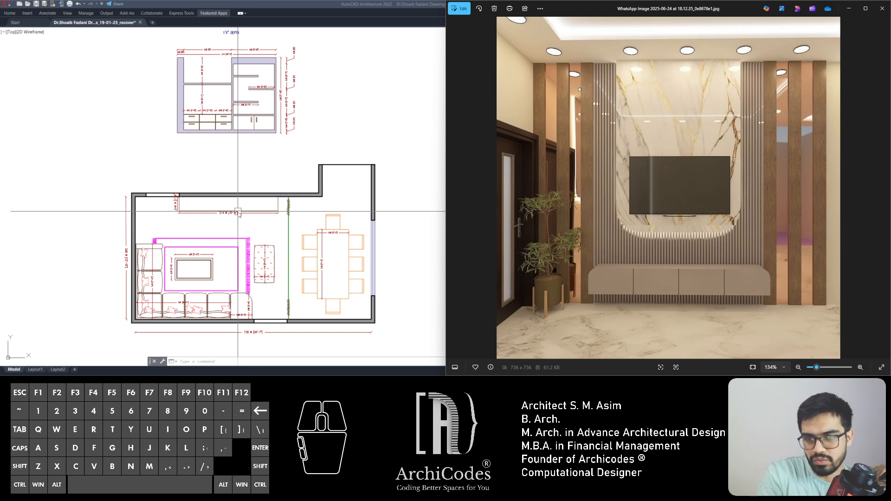
scroll(239, 213, "up", 2)
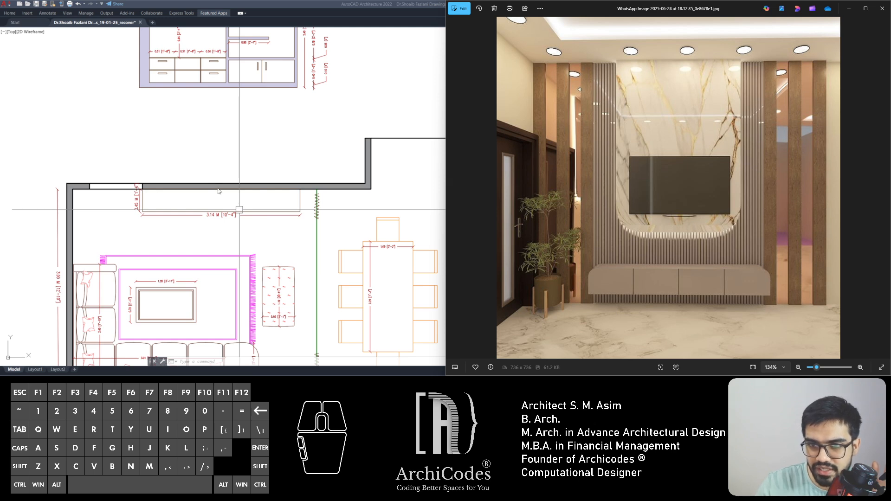
scroll(225, 141, "up", 4)
scroll(201, 181, "down", 6)
- Return to the full drawing and inspect the TV unit elevation's shelves and drawers, plus the unit's place on the plan's upper wall
left_click(201, 181)
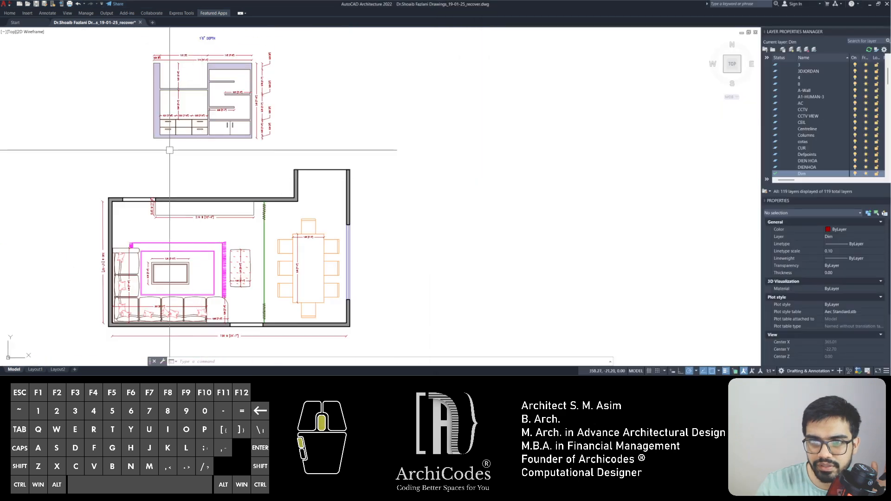
middle_click_drag(171, 92, 182, 159)
scroll(182, 159, "up", 4)
scroll(182, 159, "up", 2)
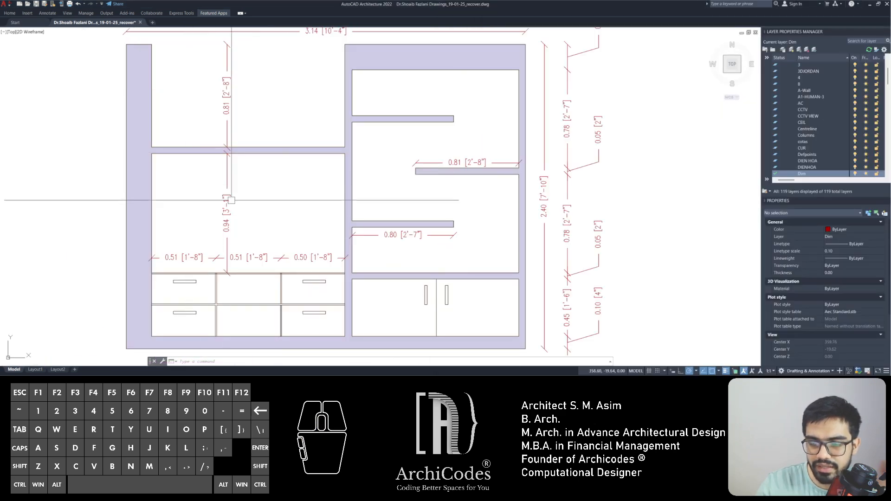
scroll(343, 205, "down", 5)
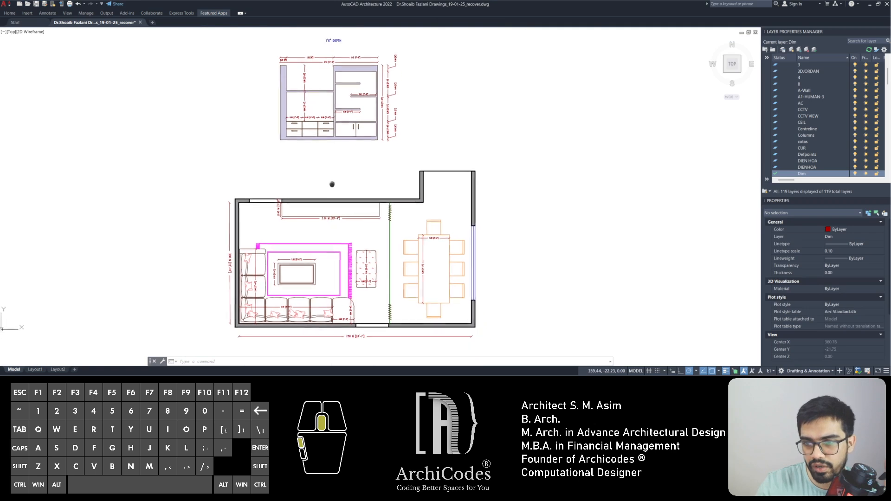
scroll(325, 212, "up", 2)
middle_click_drag(294, 210, 272, 137)
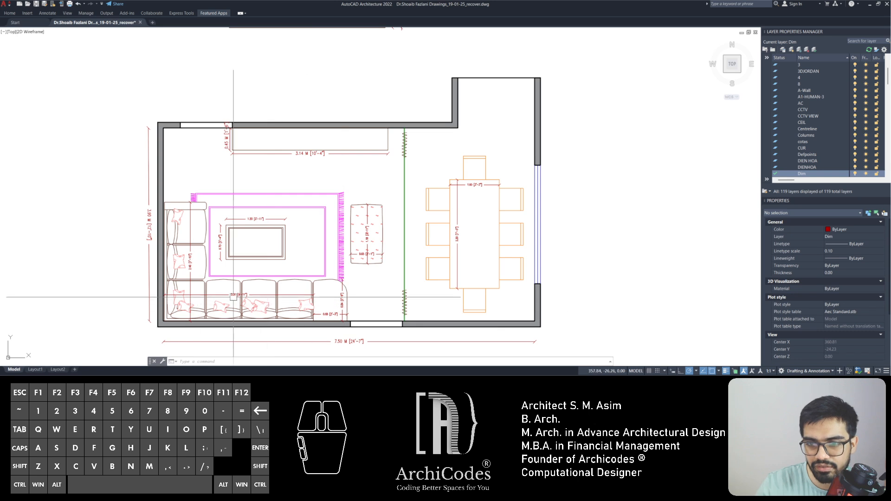
scroll(252, 142, "up", 2)
scroll(255, 149, "down", 2)
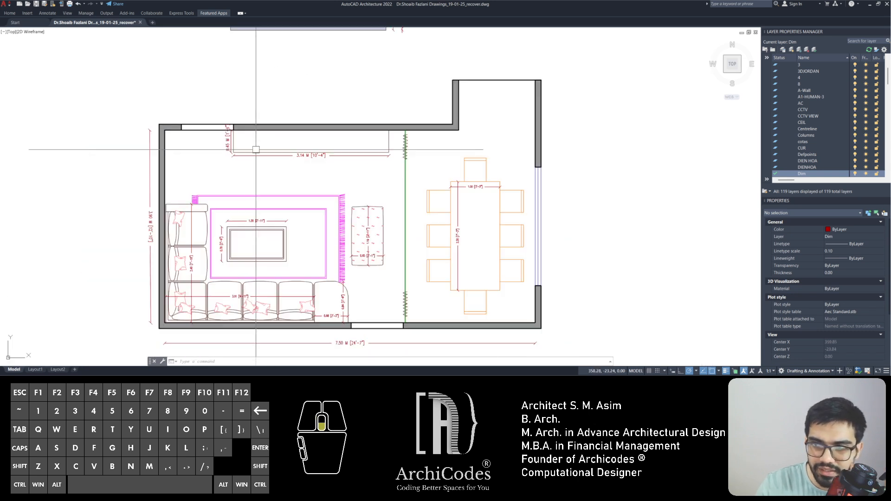
- Bring the reference photo back beside the floor plan and activate the on-screen drawing pen
left_click(1, 353)
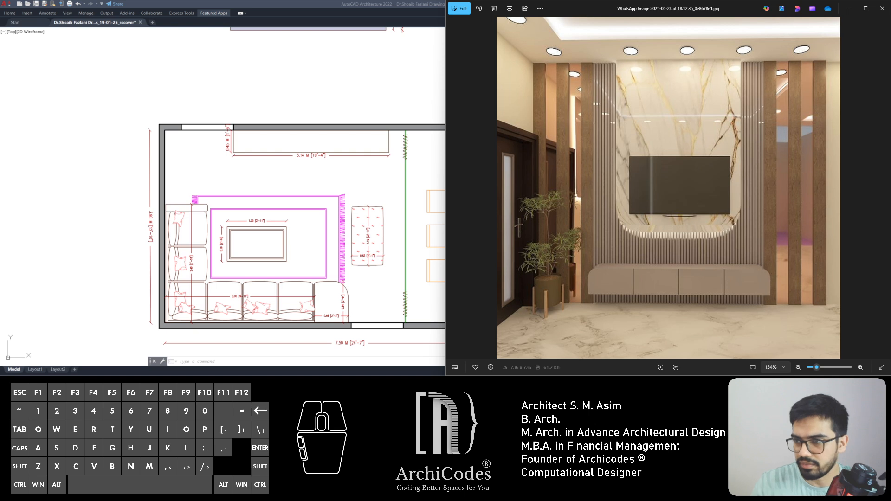
key("ctrl+shift+3")
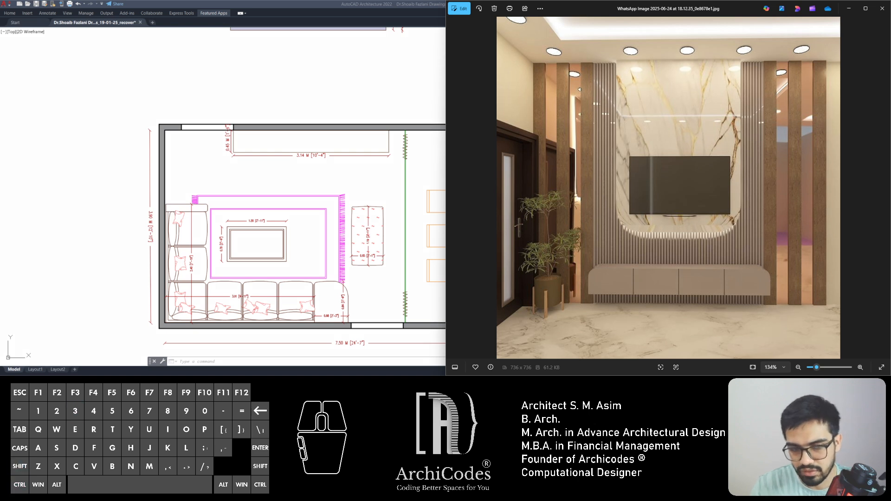
key("ctrl+shift+7")
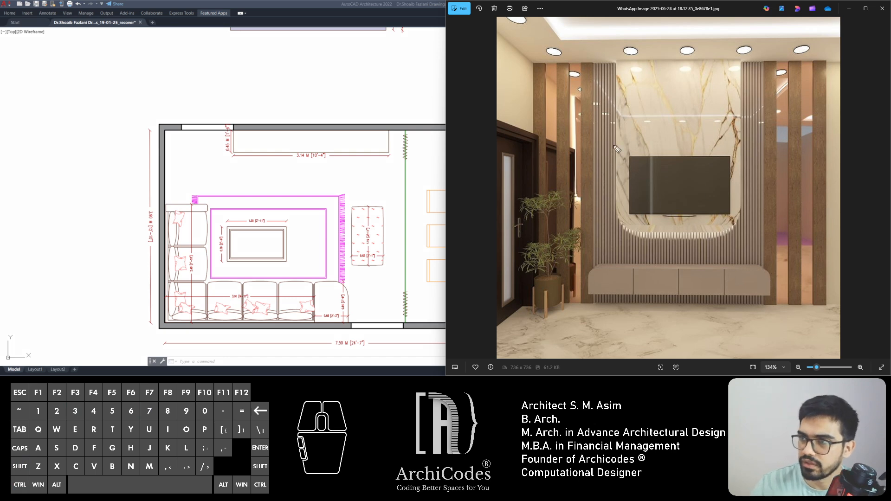
- Trace the marble panel's left edge down to the floor in yellow on the reference photo, and clear the strokes
left_click(611, 78)
mouse_move(616, 74)
left_mouse_down()
mouse_move(616, 58)
mouse_move(603, 107)
left_mouse_up()
left_click_drag(615, 61, 613, 254)
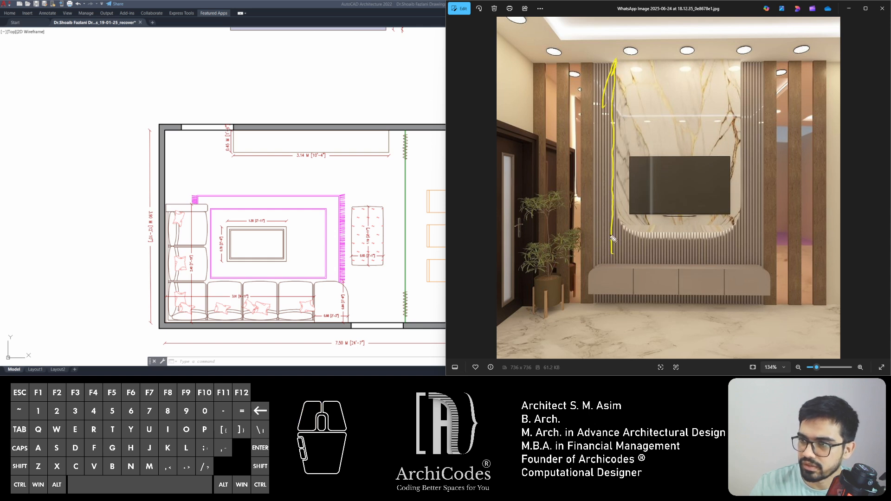
left_click_drag(620, 208, 614, 286)
left_click_drag(615, 297, 618, 262)
left_click_drag(610, 304, 615, 267)
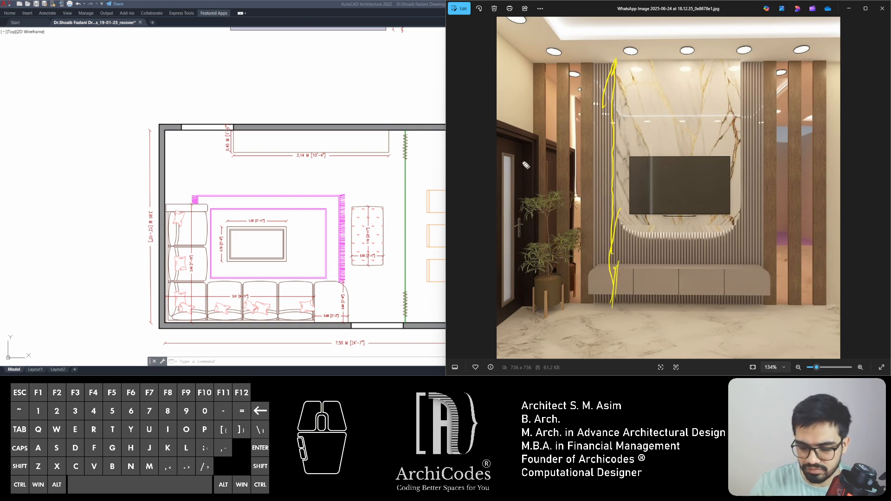
key("ctrl+shift+7")
- Mark the fluted panel's left edge and a door outline beside it in yellow on the photo, and circle the upper-wall opening on the plan
left_click_drag(591, 63, 587, 304)
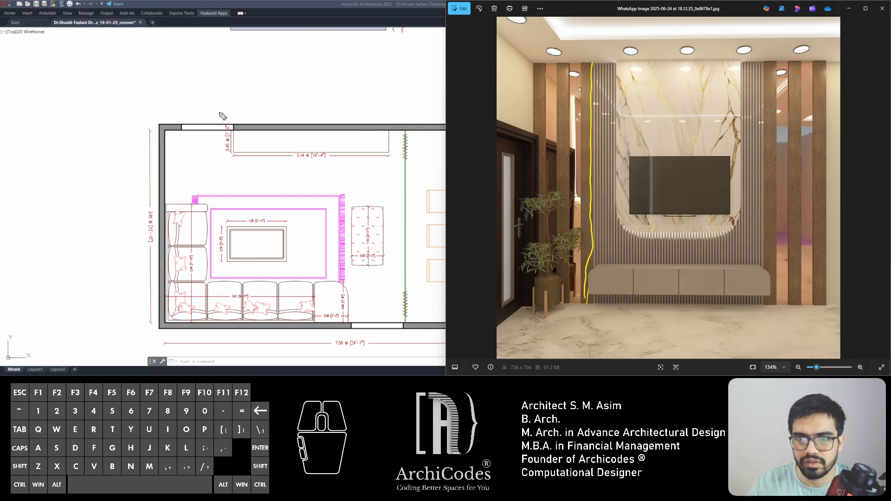
mouse_move(178, 122)
left_mouse_down()
mouse_move(233, 126)
mouse_move(232, 134)
left_mouse_up()
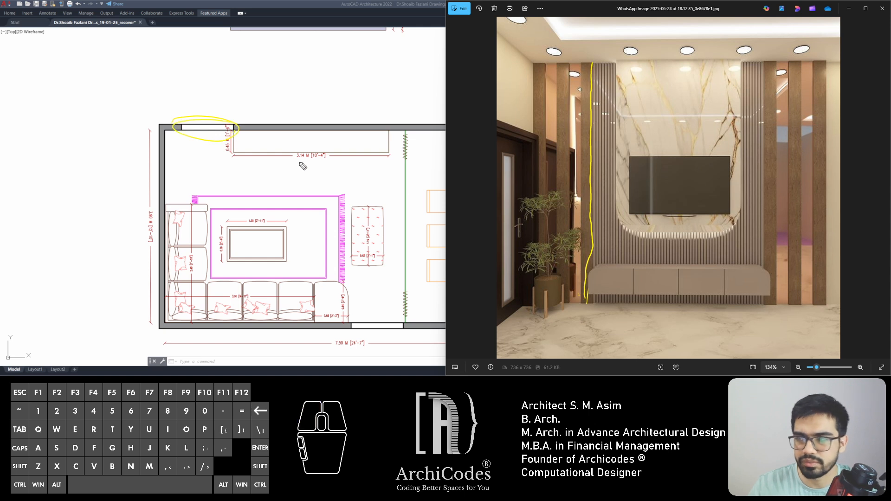
left_click_drag(584, 148, 534, 145)
left_click_drag(535, 143, 515, 219)
left_click_drag(536, 145, 531, 299)
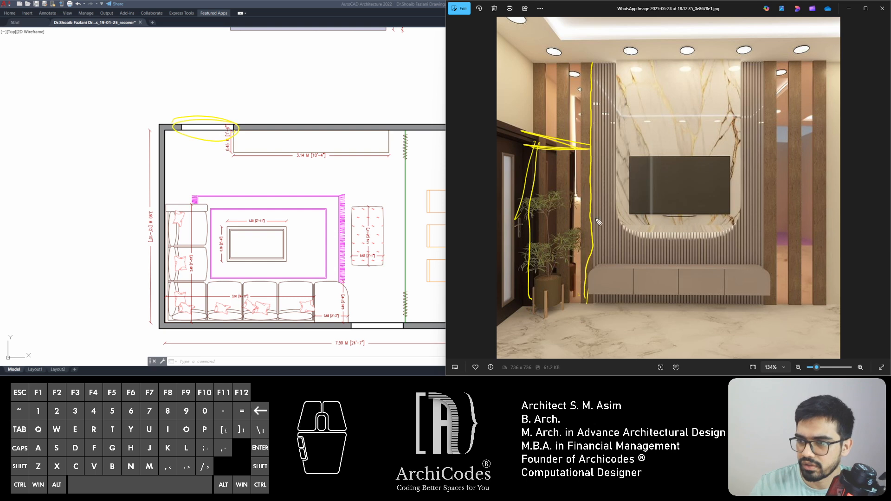
mouse_move(582, 210)
left_mouse_down()
mouse_move(580, 227)
mouse_move(582, 208)
left_mouse_up()
mouse_move(582, 118)
left_mouse_down()
mouse_move(595, 116)
mouse_move(538, 123)
mouse_move(570, 135)
mouse_move(529, 137)
mouse_move(538, 158)
mouse_move(588, 136)
mouse_move(586, 300)
mouse_move(597, 297)
left_mouse_up()
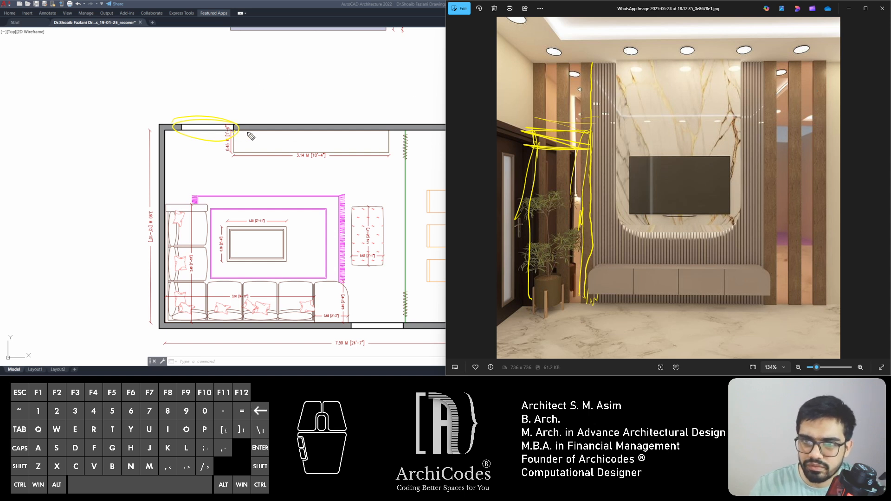
- Sketch the side panels, central panel and stepped right-hand strips in pink along the TV wall on the floor plan
mouse_move(250, 132)
left_mouse_down()
mouse_move(236, 134)
mouse_move(255, 139)
mouse_move(243, 141)
left_mouse_up()
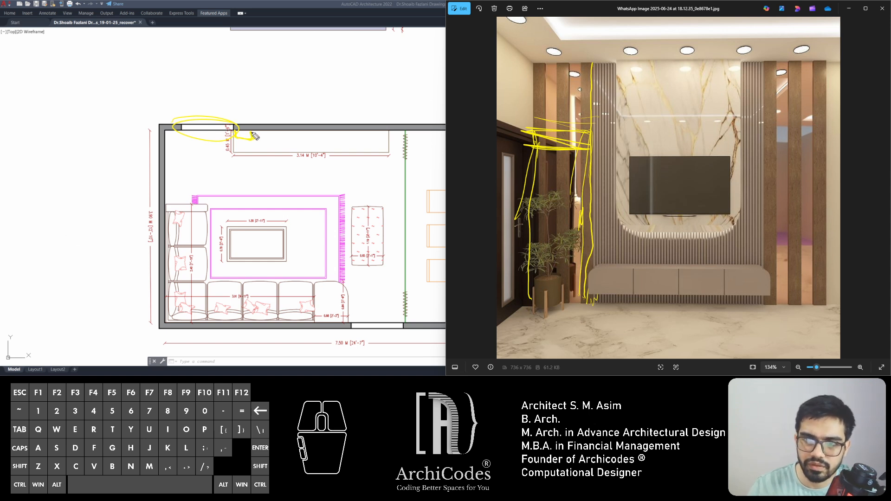
mouse_move(252, 133)
left_mouse_down()
mouse_move(236, 140)
mouse_move(235, 132)
mouse_move(251, 134)
mouse_move(235, 139)
mouse_move(331, 140)
mouse_move(261, 136)
left_mouse_up()
mouse_move(335, 134)
left_mouse_down()
mouse_move(403, 133)
mouse_move(359, 135)
mouse_move(378, 134)
mouse_move(368, 157)
mouse_move(406, 152)
mouse_move(358, 154)
mouse_move(371, 171)
mouse_move(394, 163)
left_mouse_up()
left_click(374, 137)
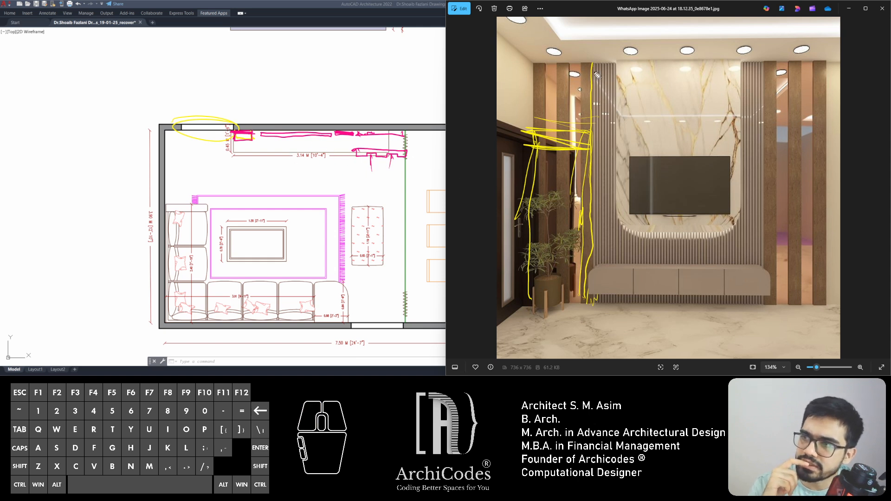
- Scribble over the wood-strip area beside the door in pink on the photo, and trace the marble panel's rounded lower edge
mouse_move(597, 75)
left_mouse_down()
mouse_move(587, 68)
mouse_move(550, 119)
mouse_move(551, 280)
left_mouse_up()
mouse_move(579, 192)
left_mouse_down()
mouse_move(546, 302)
mouse_move(534, 289)
left_mouse_up()
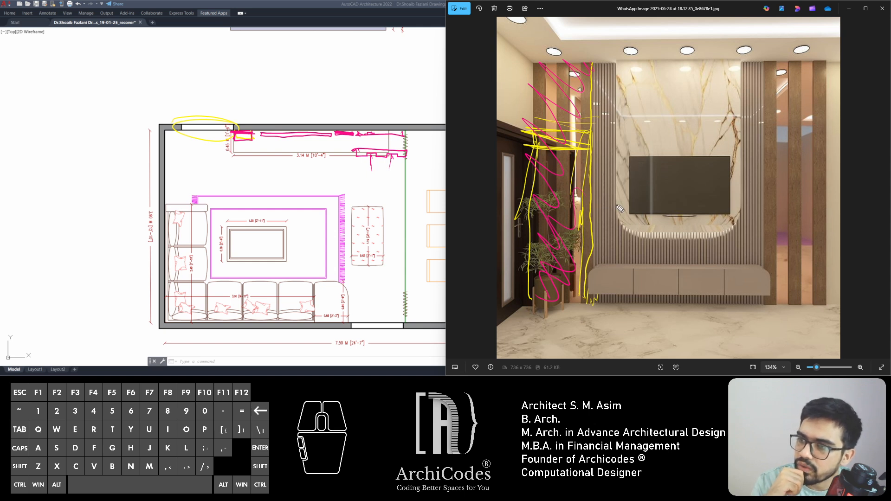
left_click_drag(619, 209, 620, 210)
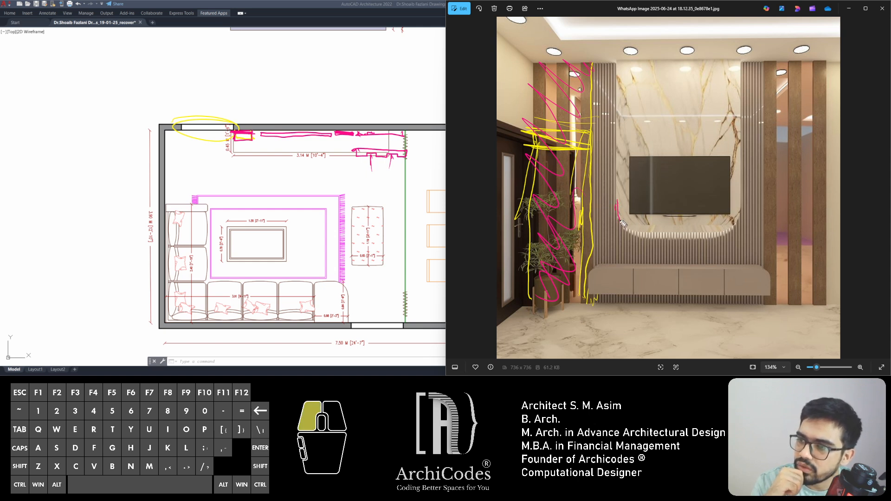
left_click_drag(640, 239, 658, 240)
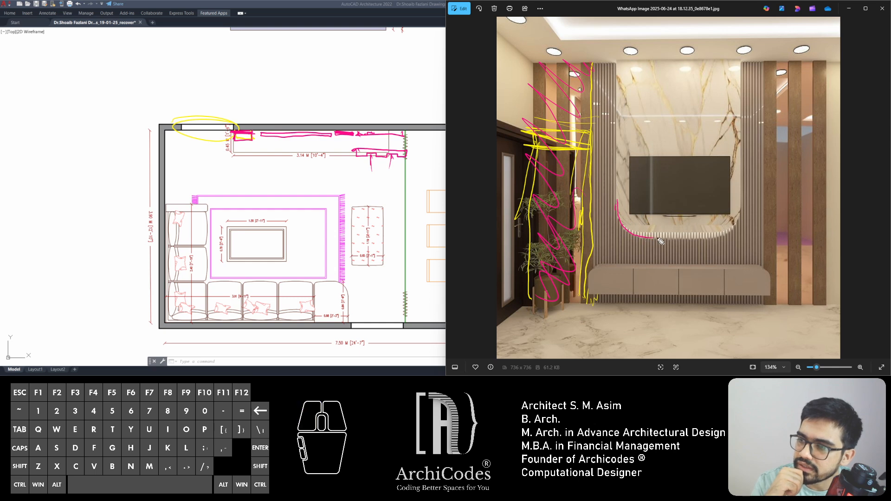
left_click(740, 216)
mouse_move(738, 217)
left_mouse_down()
mouse_move(738, 228)
mouse_move(682, 238)
mouse_move(634, 234)
mouse_move(622, 213)
mouse_move(642, 238)
mouse_move(703, 238)
mouse_move(738, 227)
mouse_move(741, 209)
left_mouse_up()
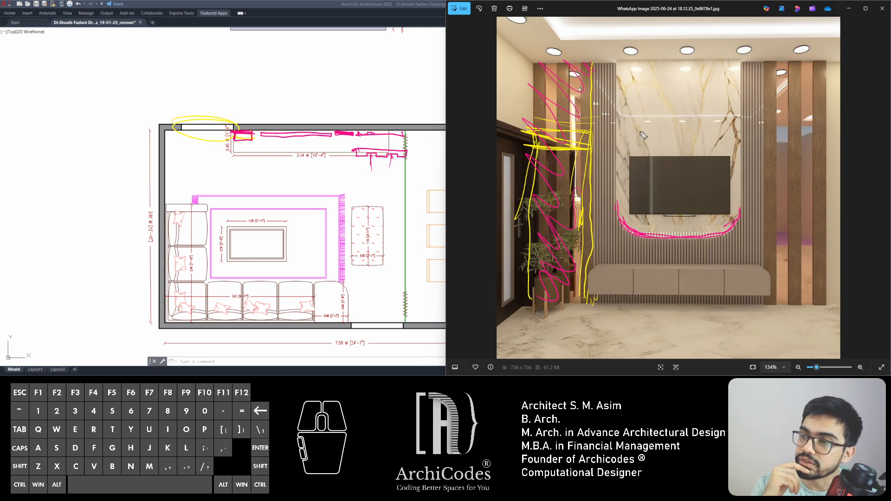
left_click(618, 164)
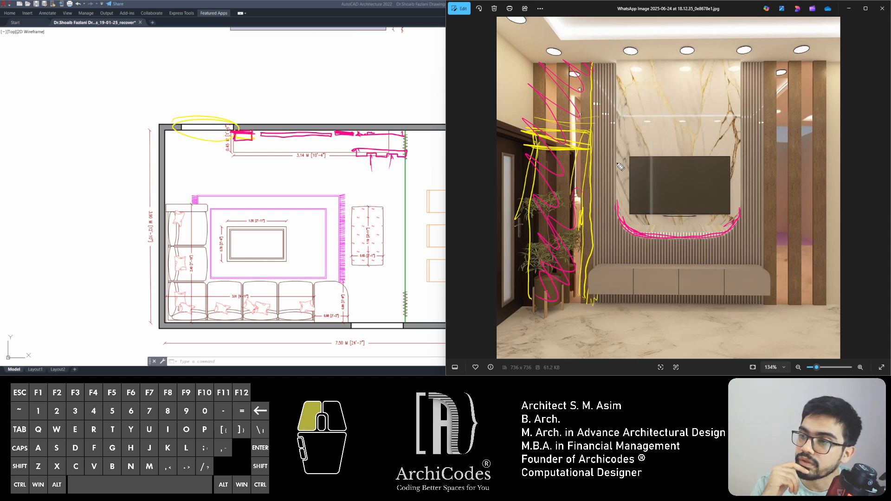
left_click(619, 166)
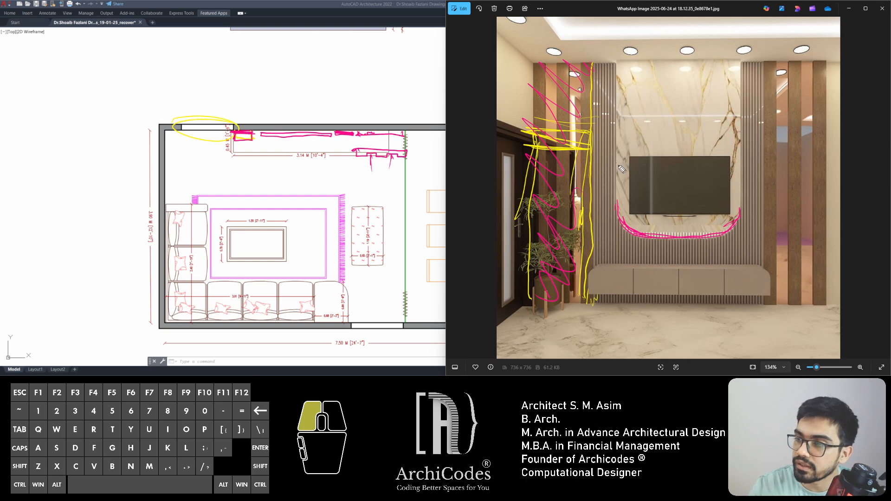
- Mark the marble across to the fluted panel in pink on the photo, and sketch a stepped fluted profile between parallel lines above the plan
mouse_move(675, 116)
left_mouse_down()
mouse_move(637, 139)
mouse_move(603, 131)
left_mouse_up()
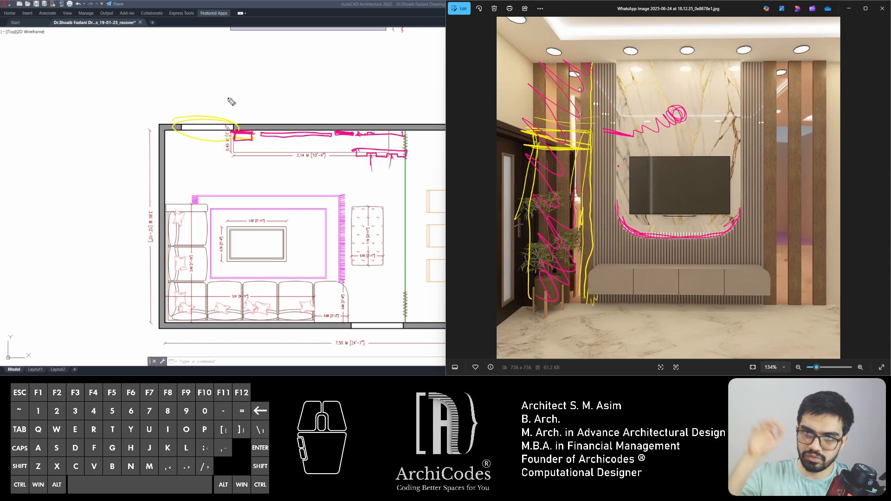
left_click_drag(195, 71, 267, 118)
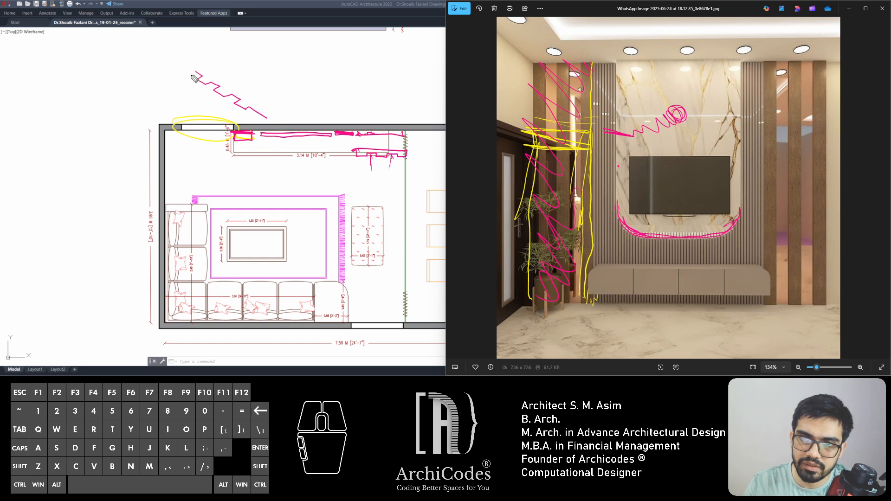
mouse_move(191, 65)
left_mouse_down()
mouse_move(280, 122)
mouse_move(196, 64)
mouse_move(208, 93)
mouse_move(278, 133)
mouse_move(185, 69)
mouse_move(277, 126)
left_mouse_up()
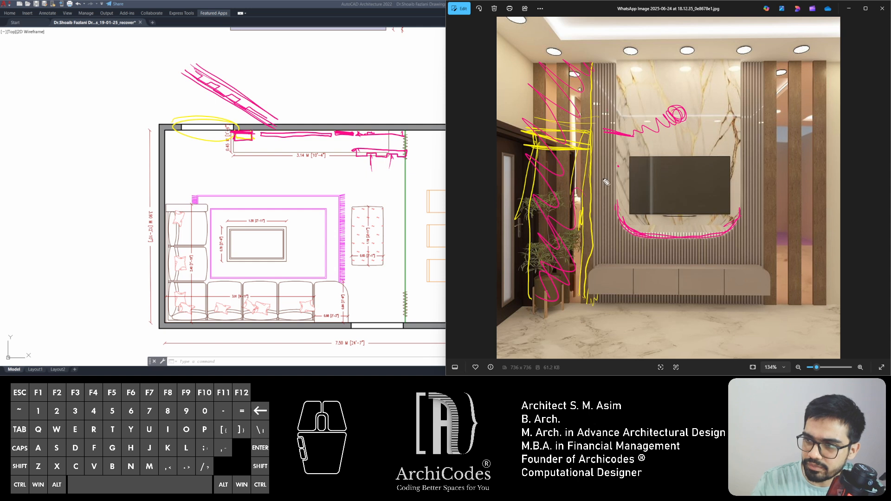
- Retrace the marble panel's curved sides in pink, and mark the marble above the TV and the TV's diagonal on the photo
mouse_move(617, 166)
left_mouse_down()
mouse_move(622, 224)
mouse_move(618, 201)
left_mouse_up()
mouse_move(618, 191)
left_mouse_down()
mouse_move(635, 235)
mouse_move(622, 223)
left_mouse_up()
mouse_move(746, 199)
left_mouse_down()
mouse_move(734, 227)
mouse_move(689, 235)
left_mouse_up()
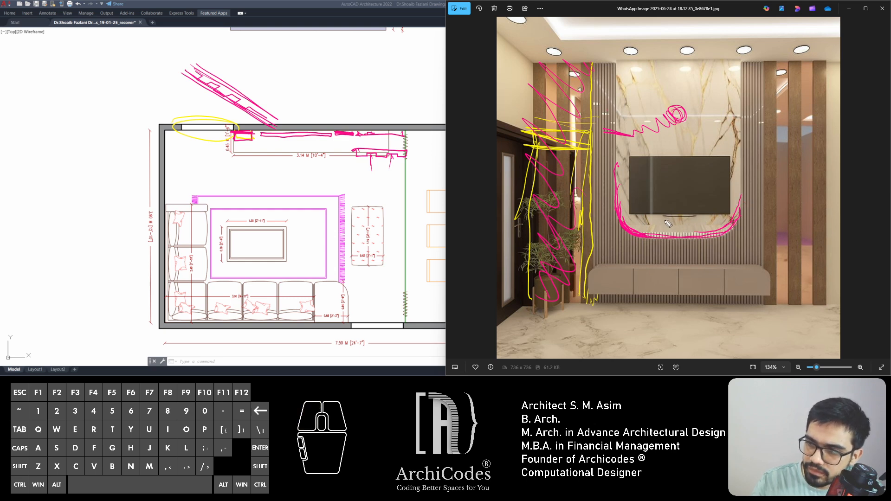
left_click_drag(731, 98, 617, 121)
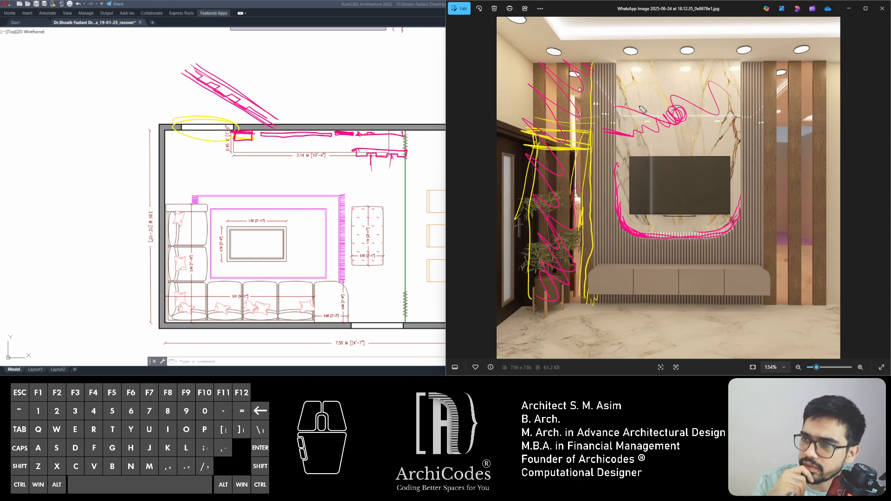
left_click_drag(694, 138, 748, 139)
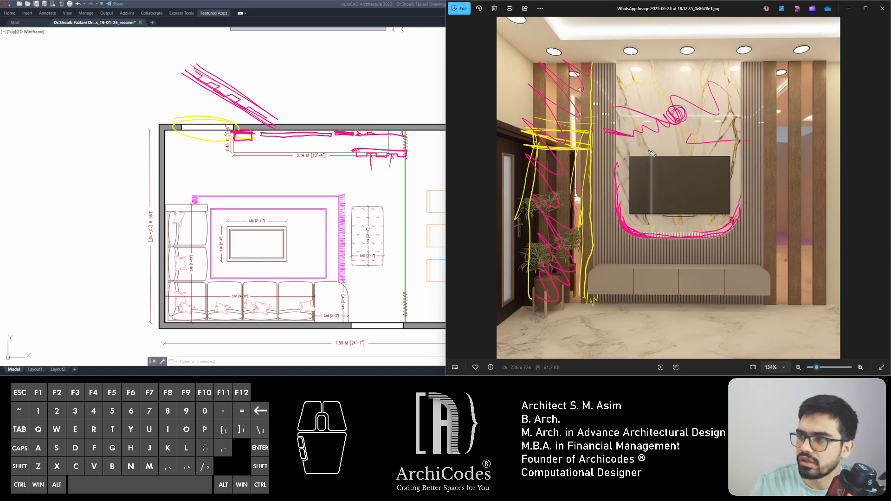
left_click_drag(630, 159, 647, 177)
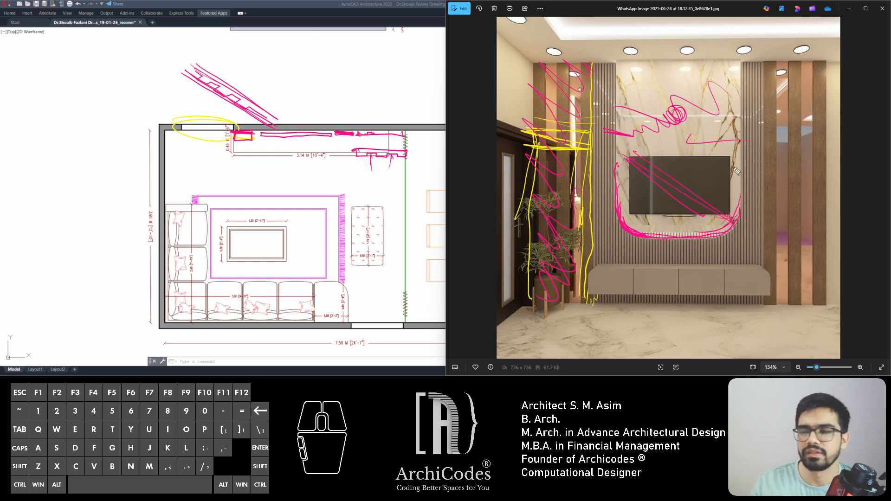
- Leave the drawing pen, bring a Chrome window over the drawings, and clear all pen annotations
key("ctrl+shift+2")
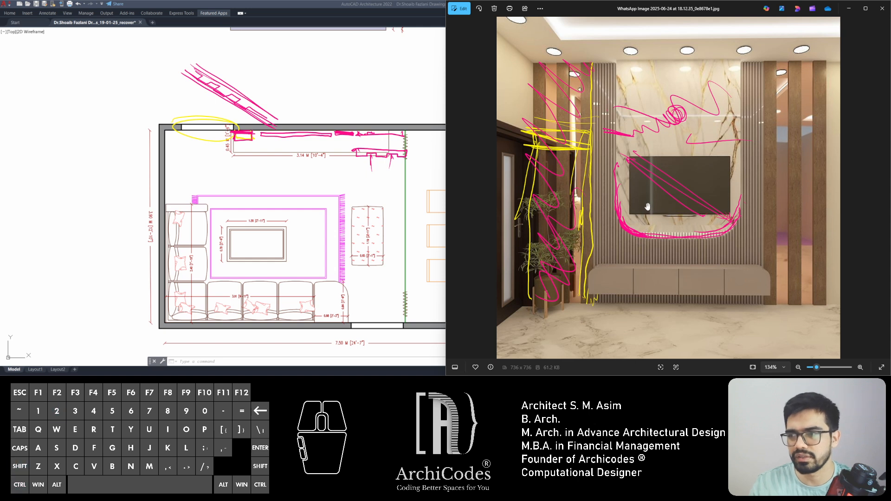
key("ctrl+shift+2")
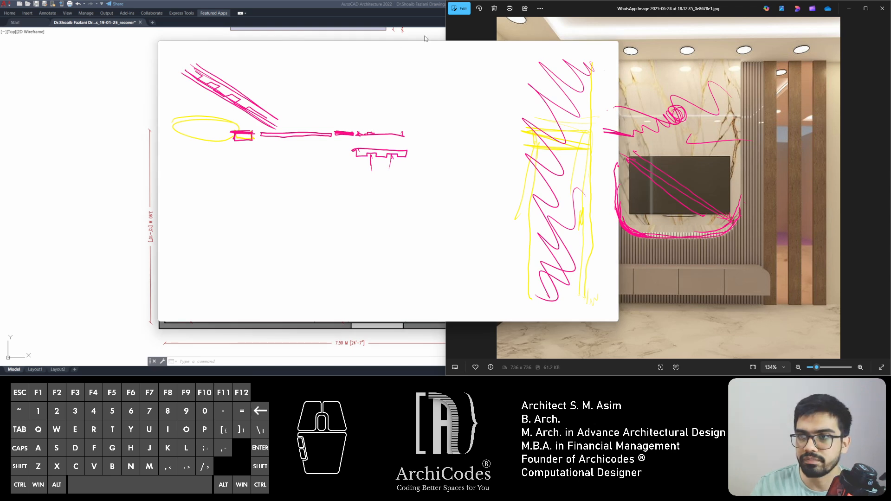
mouse_move(391, 45)
left_mouse_down()
mouse_move(327, 66)
mouse_move(296, 94)
left_mouse_up()
key("ctrl+shift+7")
- Search Google for "tv sizes" and filter the results to TVs over 65 in
type("tv si")
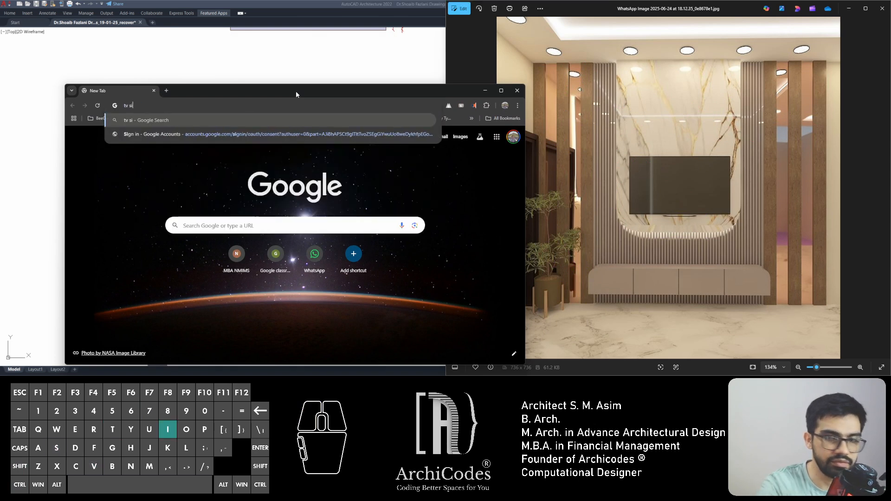
type("zes")
key("Return")
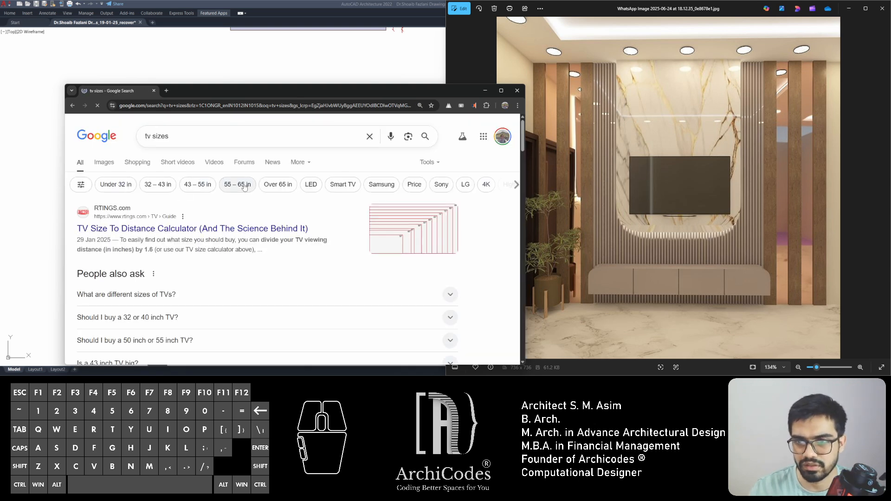
left_click(278, 184)
scroll(246, 207, "down", 1)
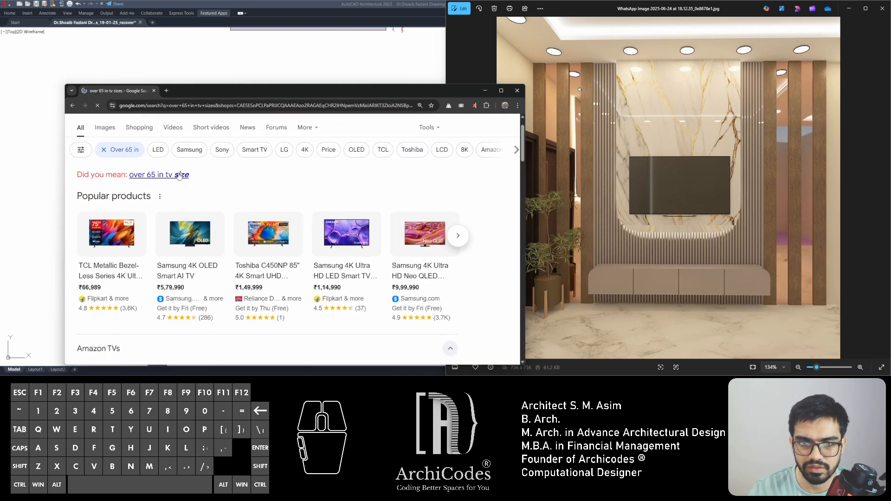
scroll(178, 175, "up", 1)
- Search Google for "65 inch tv width and ht" and read the dimensions in the overview
left_click_drag(221, 135, 71, 138)
type("6")
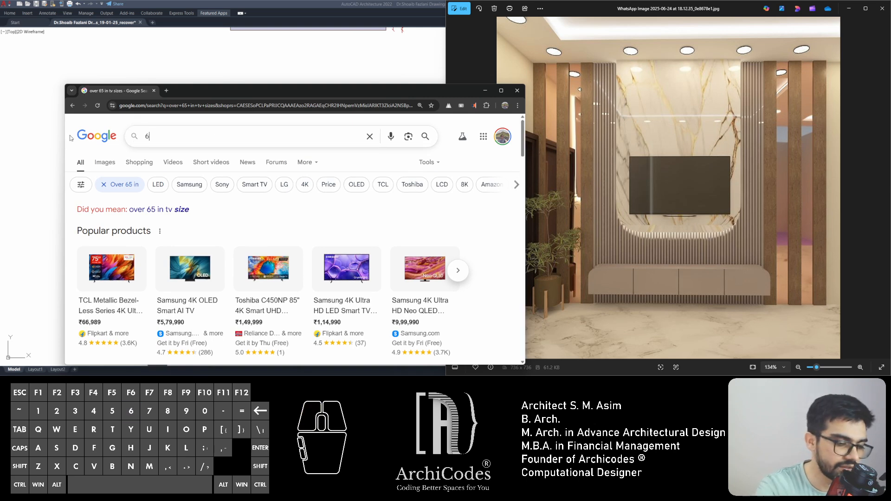
type("5 inch tv wi")
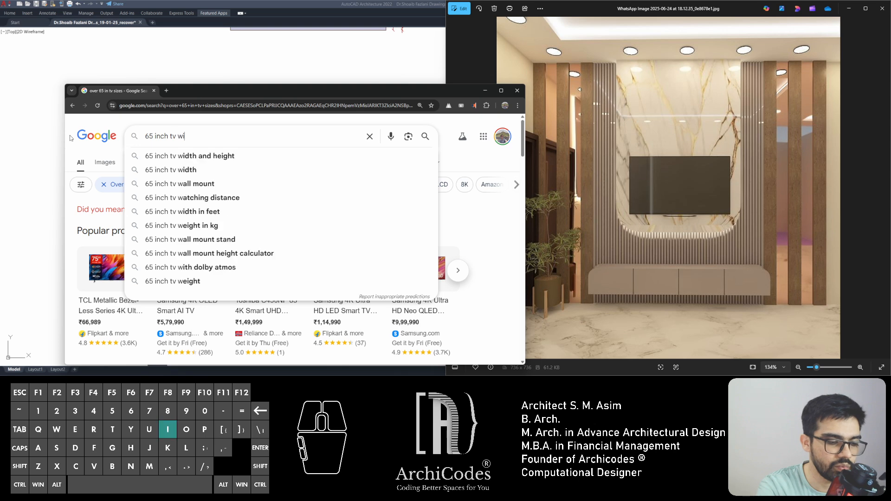
type("dth and ht")
key("Return")
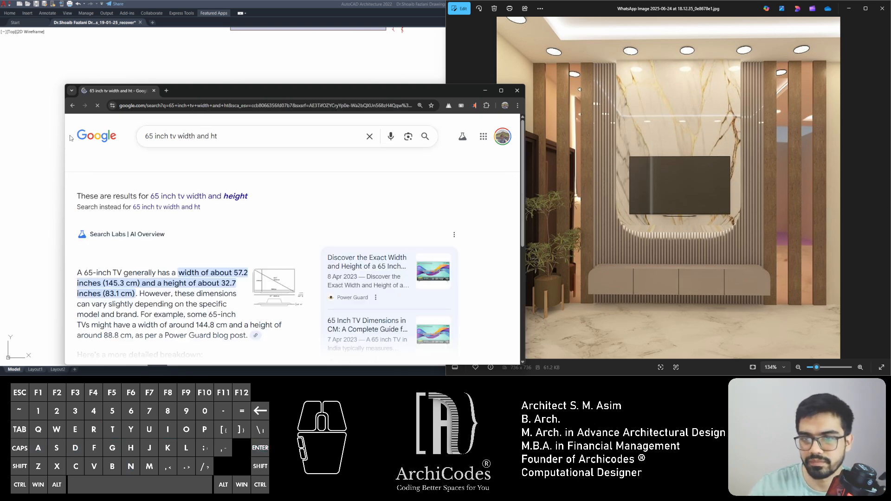
scroll(205, 258, "down", 1)
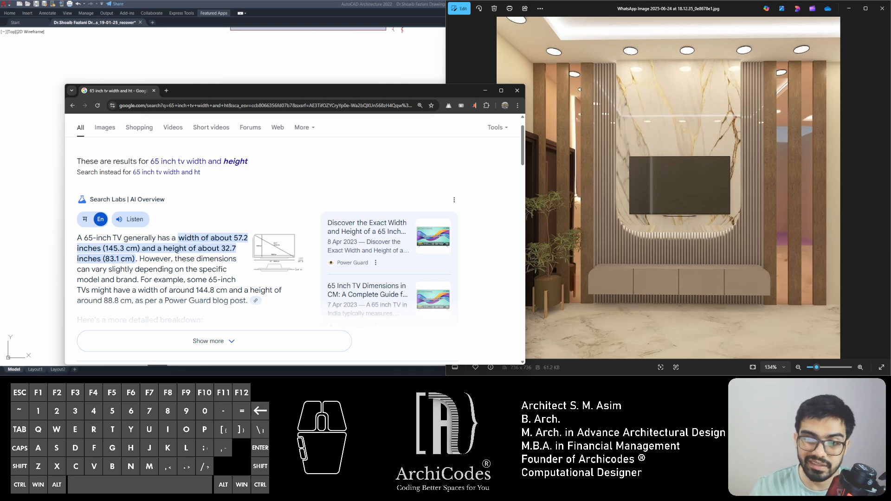
- Close the browser and return to AutoCAD, framing the floor plan and the TV unit elevation with empty space beside them
left_click(514, 91)
left_click(167, 107)
left_click(120, 108)
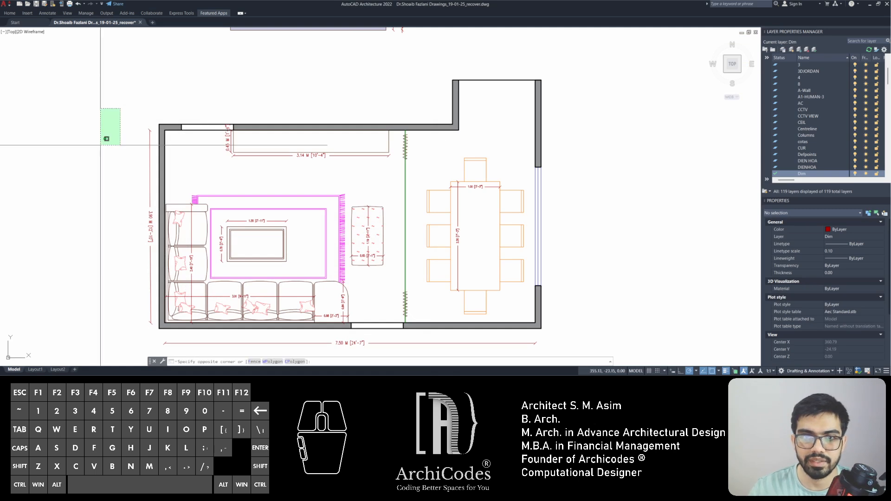
left_click(100, 146)
scroll(138, 132, "down", 2)
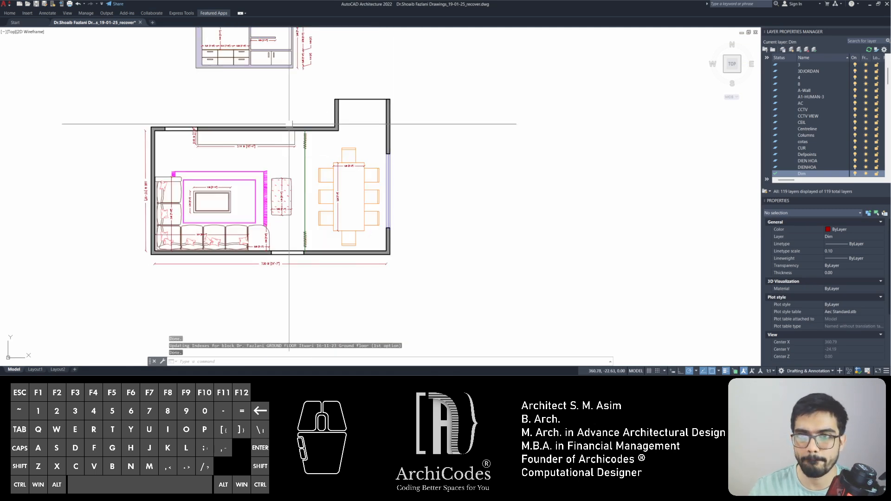
middle_click_drag(239, 107, 277, 193)
middle_click_drag(157, 117, 203, 116)
- Draw a 1.5 by 0.9 rectangle with the Line command in the empty space beside the TV unit elevation
type("l")
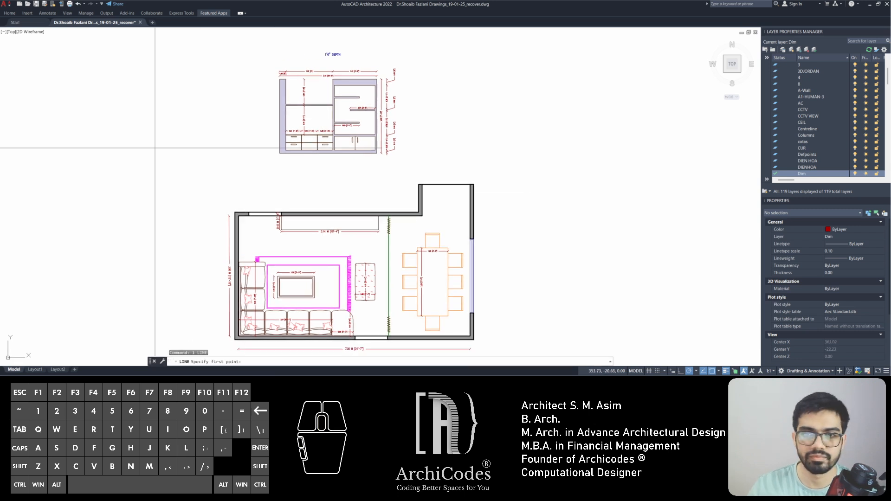
key("Return")
left_click(119, 126)
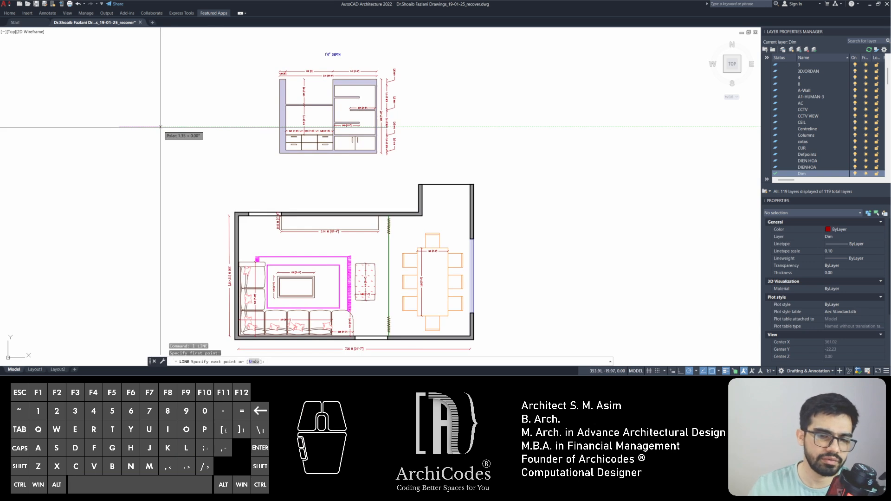
type("1.")
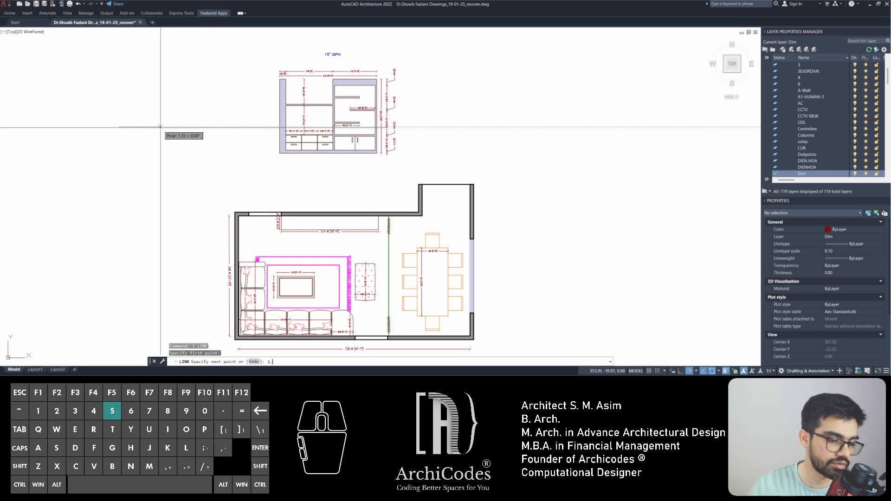
type("5")
key("Return")
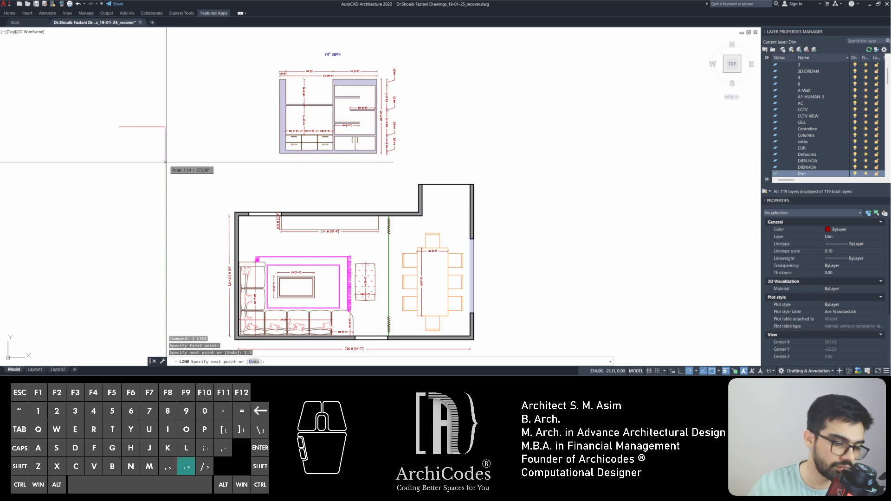
type(".9")
key("Return")
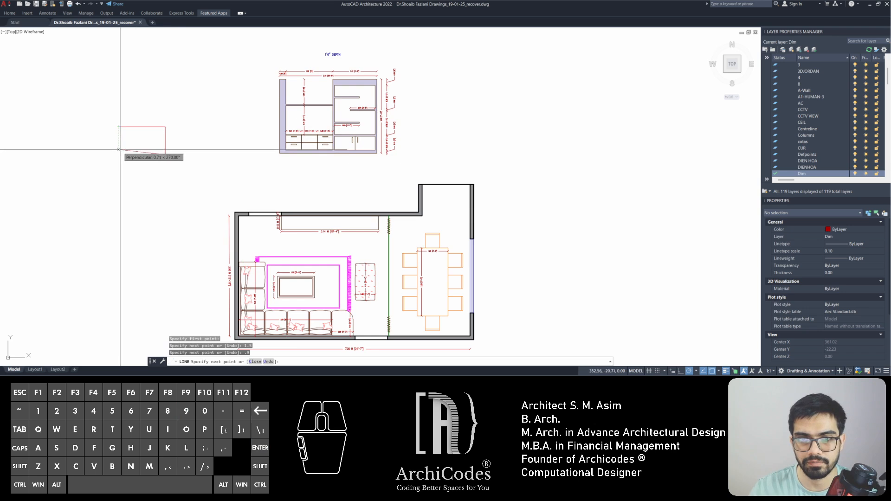
left_click(118, 154)
key("space")
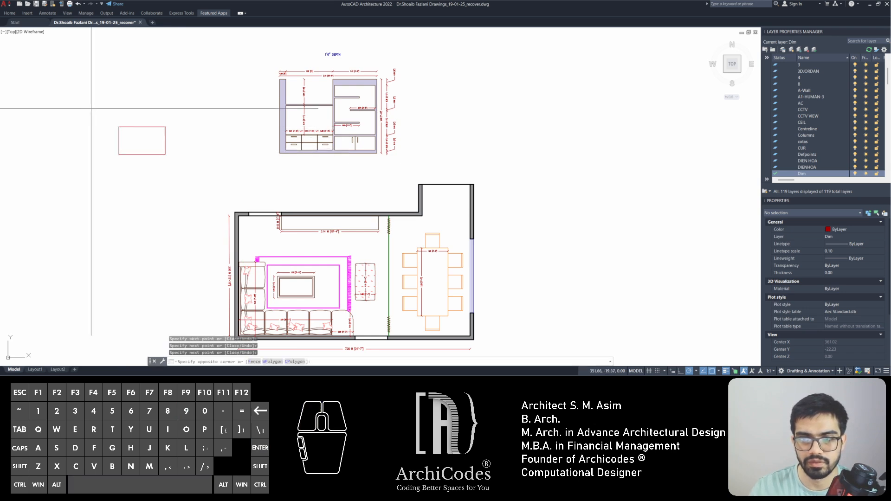
- Join the four lines of the TV rectangle into one polyline
left_click(91, 109)
left_click(179, 163)
type("j")
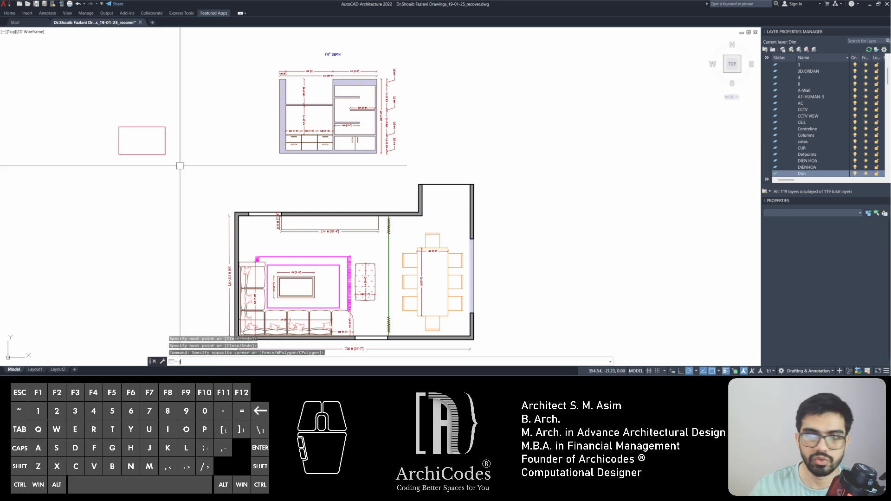
key("space")
- Move the TV rectangle into the empty space between the TV unit elevation and the floor plan's upper wall
left_click(193, 134)
left_click(155, 168)
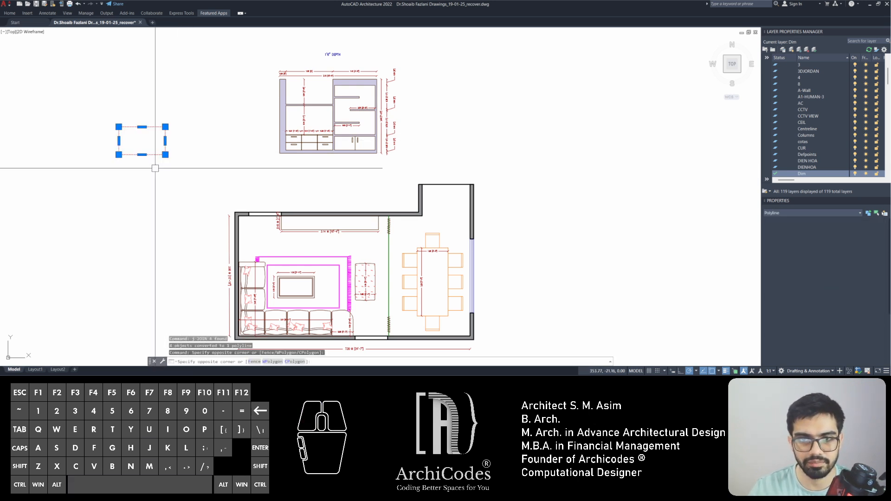
type("m")
key("space")
left_click(134, 142)
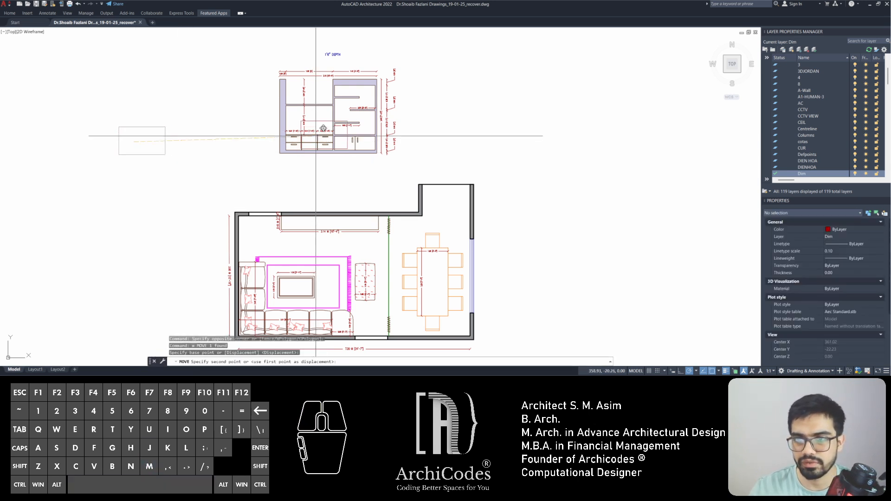
scroll(314, 106, "up", 3)
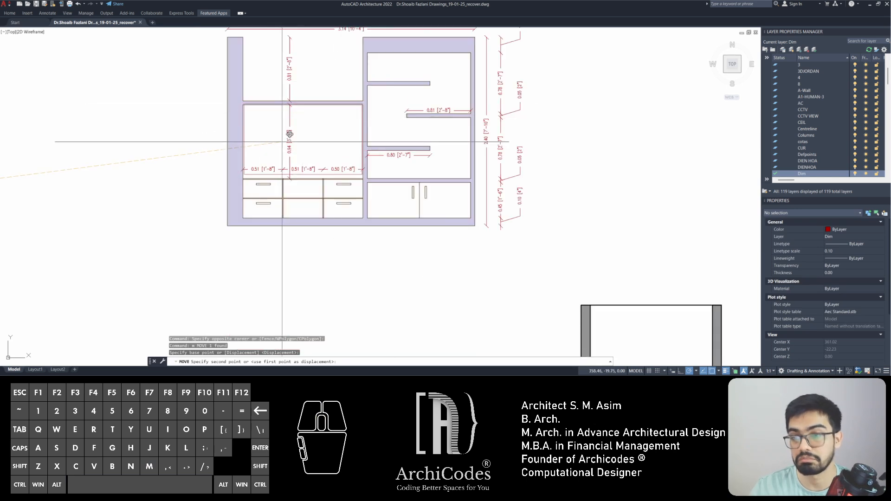
scroll(311, 127, "down", 5)
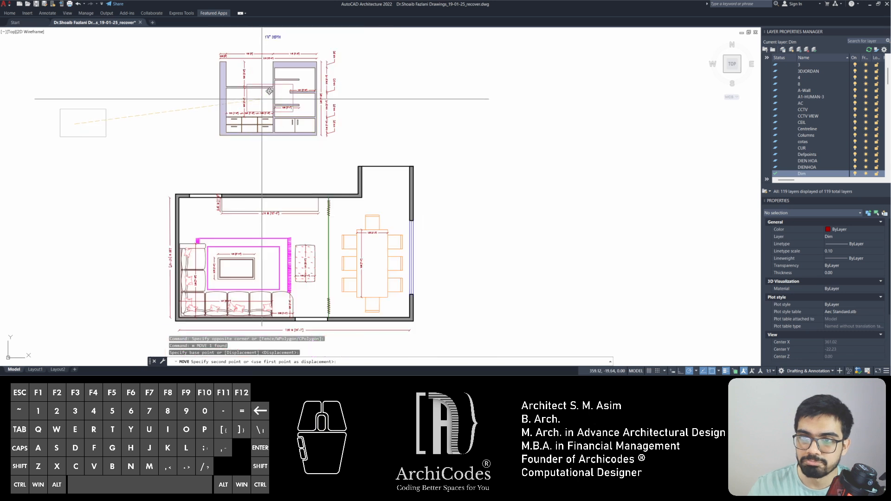
scroll(263, 106, "up", 2)
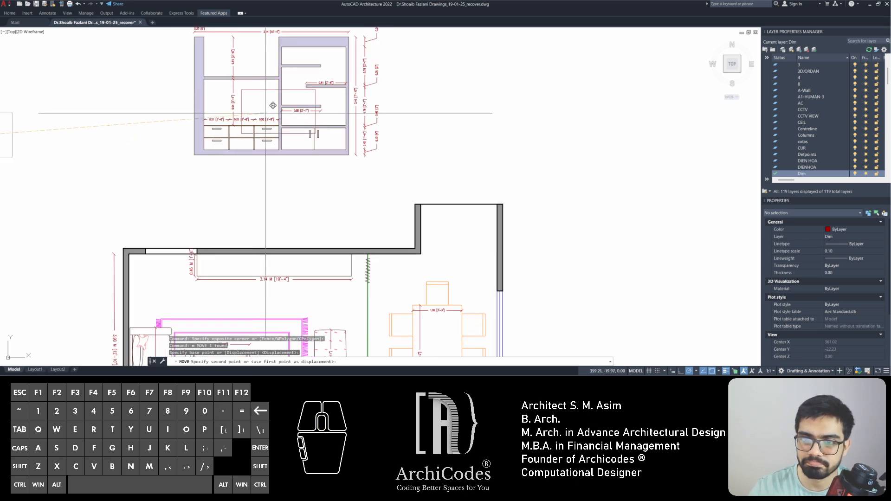
middle_click_drag(257, 250, 271, 179)
scroll(250, 175, "up", 2)
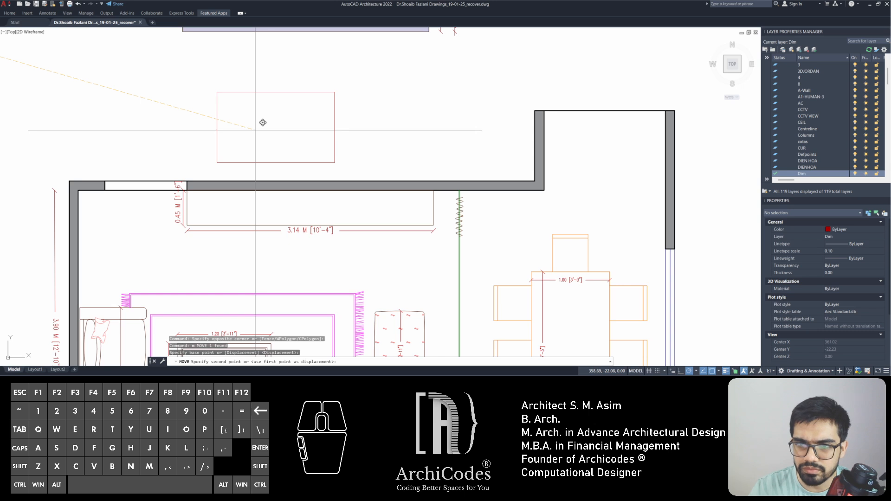
key("Escape")
- Gauge a side margin along the wall from the TV unit's left end with a trial dimension
middle_click_drag(217, 162, 239, 153)
type("d")
key("space")
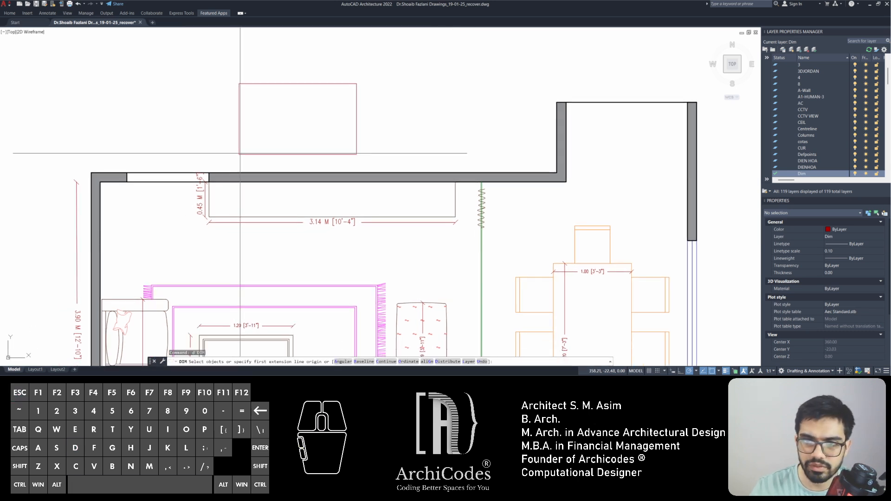
left_click(224, 181)
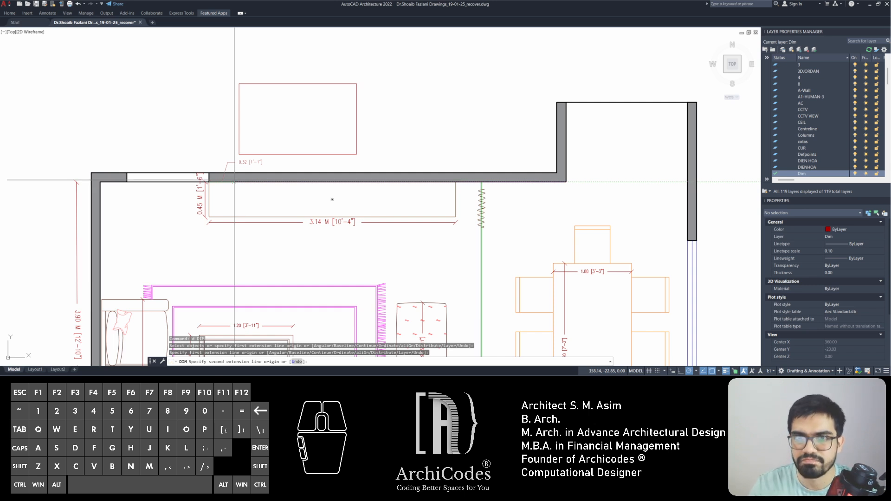
key("Escape")
key("Escape")
key("Escape")
- Shift the TV rectangle slightly to the right above the floor plan's upper wall
middle_click_drag(213, 83, 220, 199)
scroll(219, 199, "down", 5)
scroll(155, 132, "up", 7)
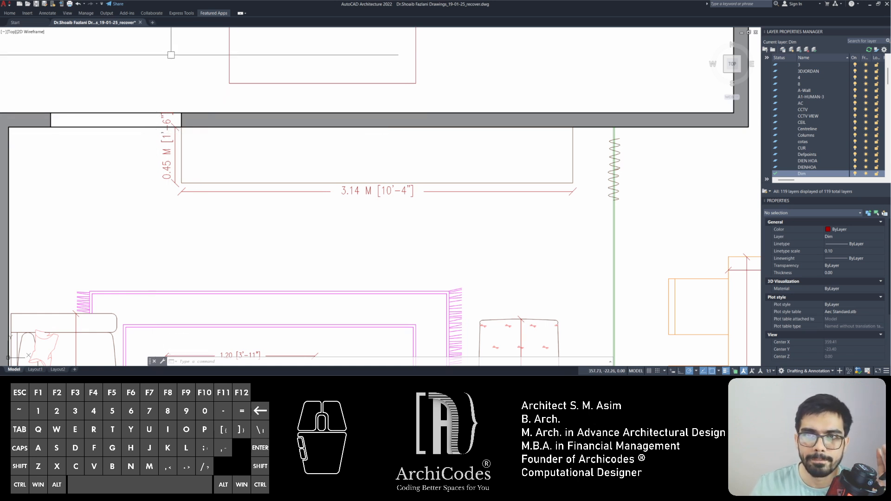
middle_click_drag(242, 96, 242, 154)
left_click(240, 82)
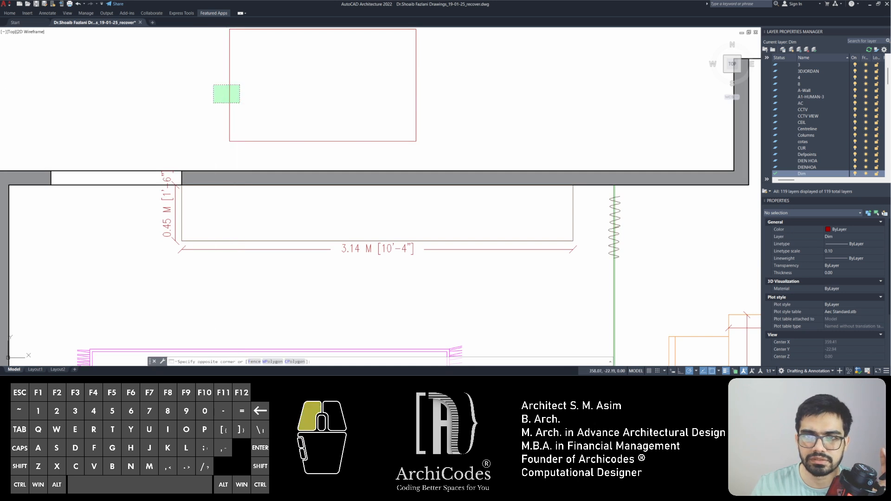
left_click(213, 103)
middle_click_drag(213, 102, 237, 91)
type("m")
key("space")
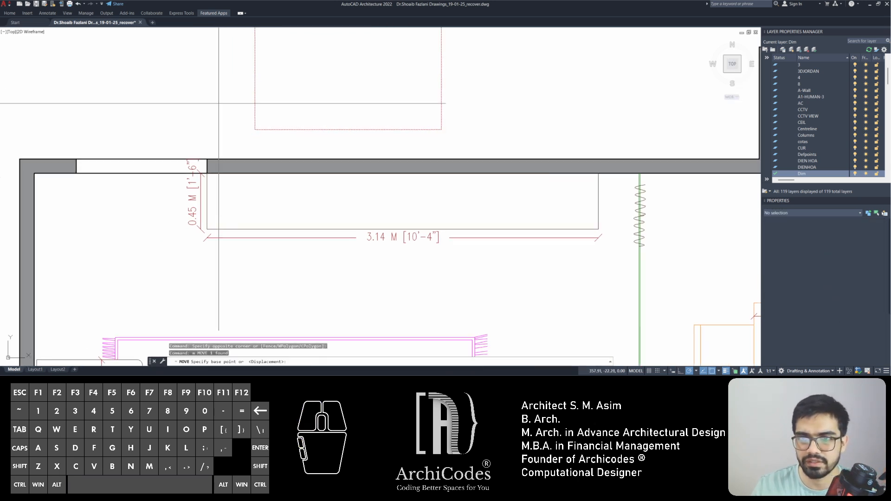
left_click(224, 104)
key("Escape")
key("Escape")
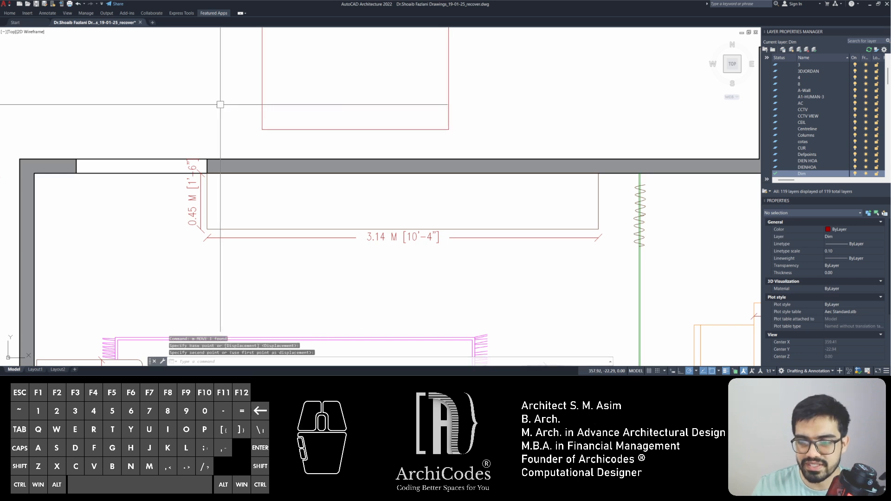
key("Escape")
- Draw a vertical line upward from the wall's outer edge at the TV unit's left end
middle_click_drag(310, 116, 241, 127)
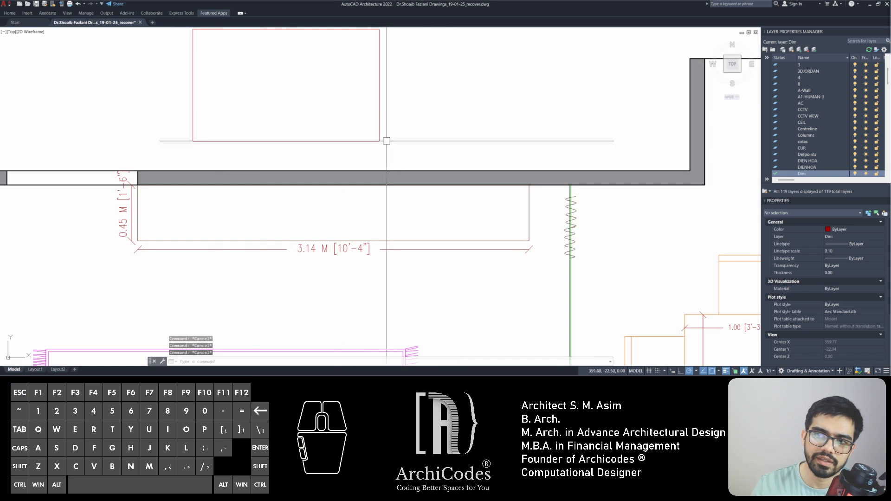
middle_click_drag(402, 135, 458, 136)
type("l")
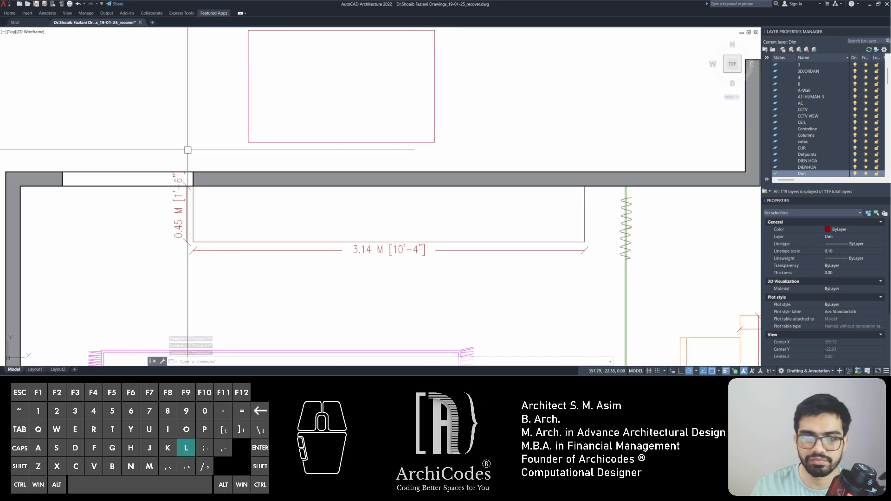
key("Return")
left_click(193, 171)
left_click(193, 70)
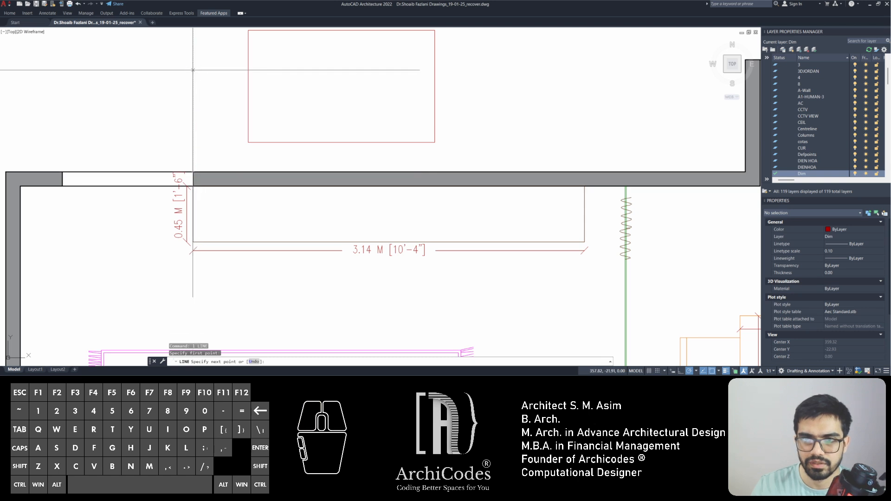
key("Escape")
- Offset the vertical line 0.3 to the right, towards the TV rectangle
type("o")
key("Return")
type(".3")
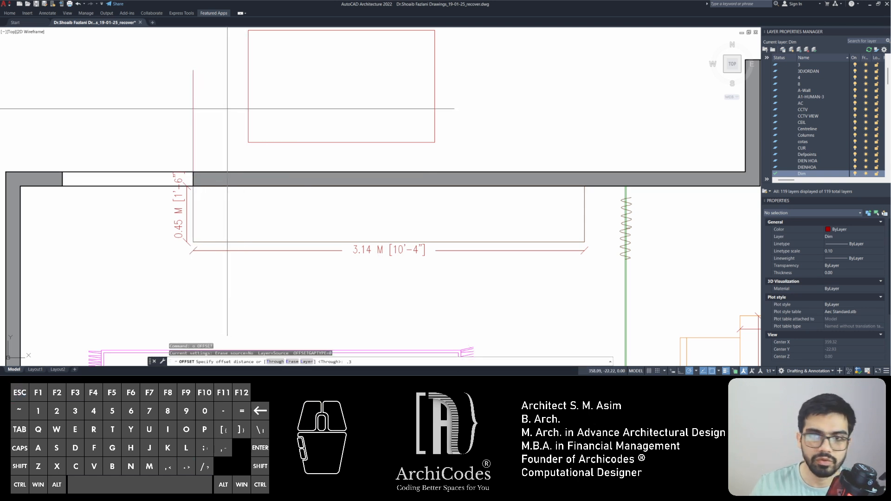
key("Return")
left_click(195, 104)
left_click(218, 101)
key("Escape")
key("Escape")
- Move the TV rectangle slightly down and left, closer to the offset line
left_click(252, 103)
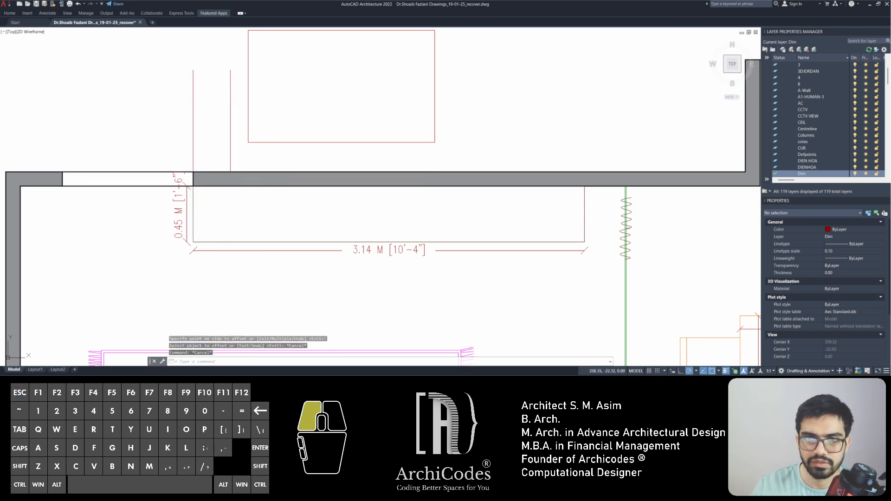
left_click(242, 126)
left_click(242, 126)
middle_click_drag(243, 125, 230, 124)
type("m")
key("space")
left_click(315, 84)
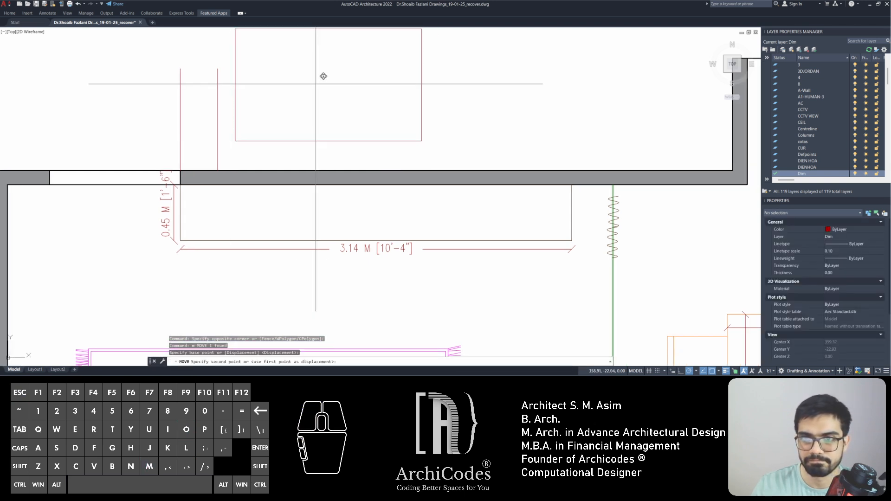
left_click(307, 92)
- Gauge the TV panel width from the offset line to just past the TV rectangle's right side with a trial dimension
type("l")
key("space")
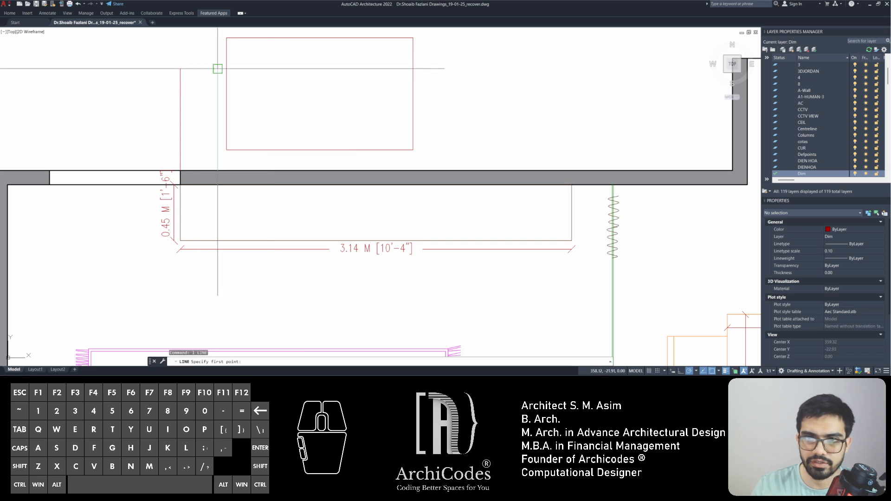
key("Escape")
type("d")
key("space")
left_click(217, 68)
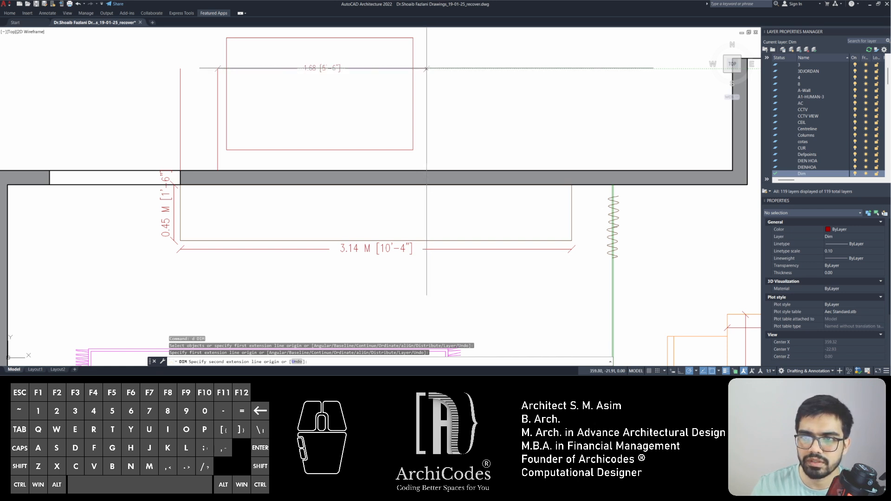
key("Escape")
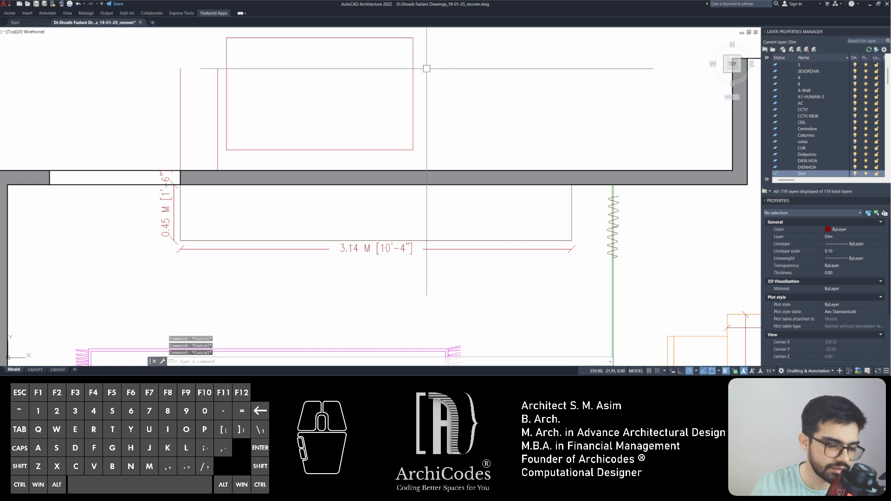
- Offset the inner vertical line 1.68 to the right, past the TV rectangle
type("o")
key("Return")
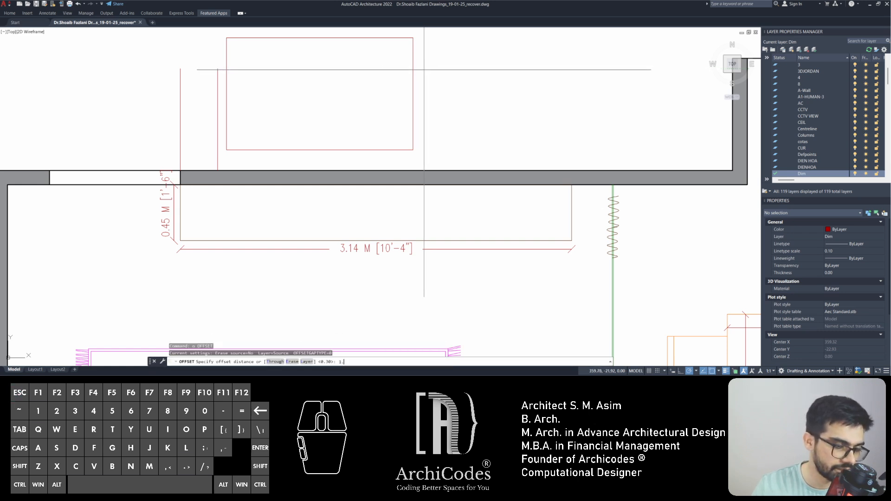
type("1.68")
key("Return")
left_click(217, 100)
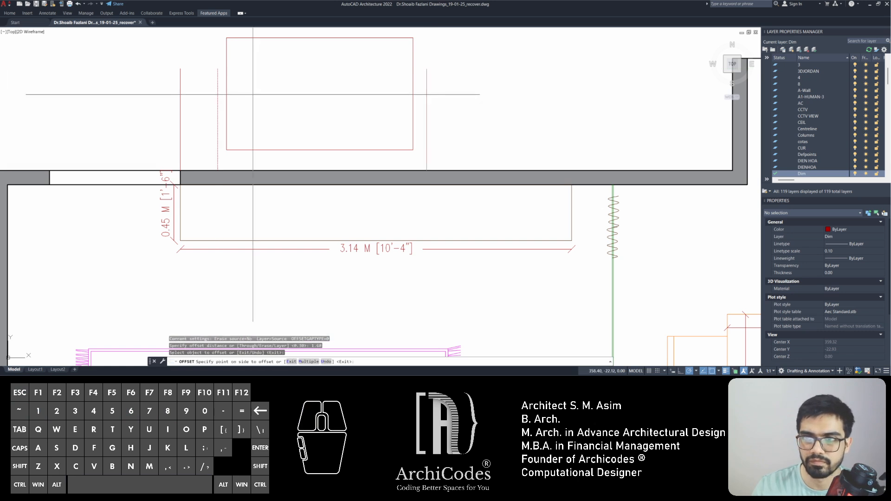
left_click(441, 90)
key("Escape")
key("Escape")
key("Escape")
- Nudge the TV rectangle horizontally to the right between the two inner vertical lines
left_click(406, 77)
key("Escape")
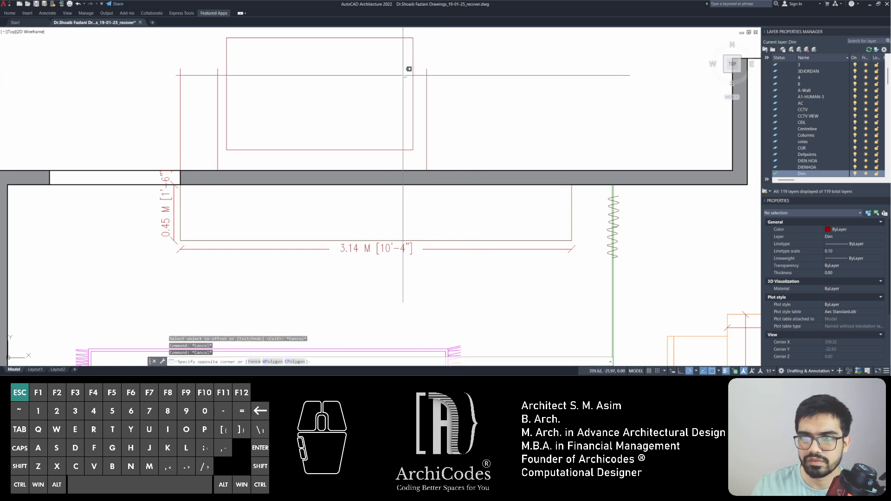
left_click(353, 81)
middle_click_drag(395, 55, 316, 110)
left_click(323, 126)
type("m")
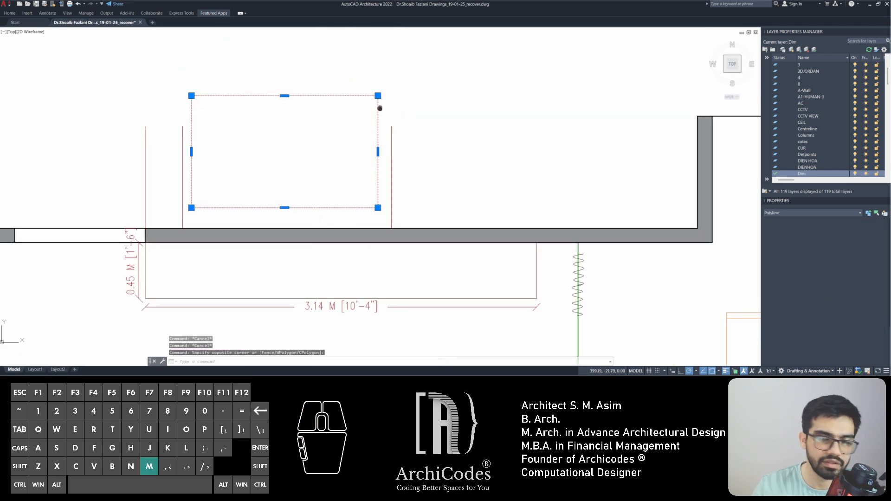
key("Return")
left_click(422, 110)
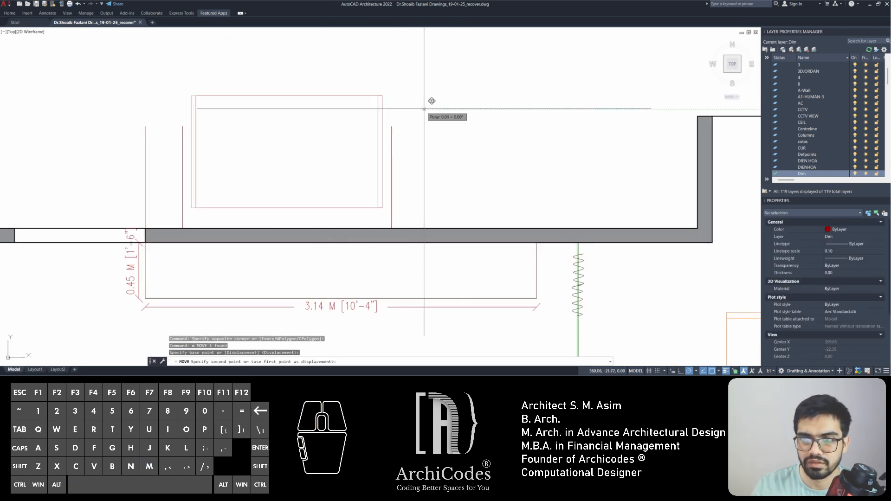
key("Escape")
key("Escape")
- Nudge the TV rectangle back to the left so it sits roughly centred between the two inner vertical lines
middle_click_drag(426, 156, 423, 155)
left_click(300, 51)
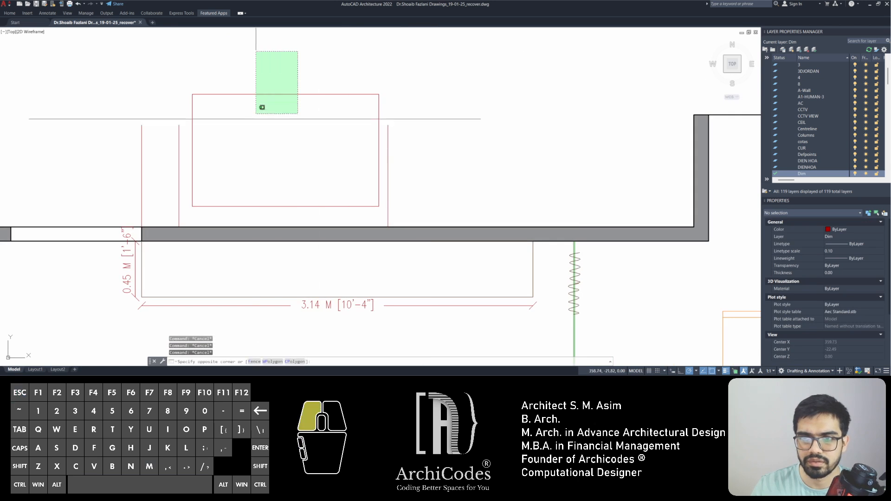
left_click(253, 117)
middle_click_drag(436, 90, 417, 87)
type("m")
key("Return")
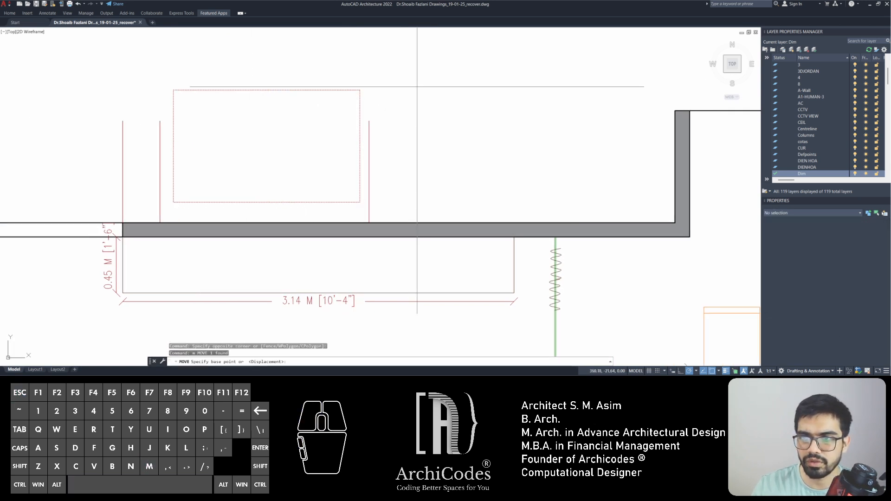
left_click(417, 115)
left_click(414, 115)
key("Escape")
key("Escape")
key("Escape")
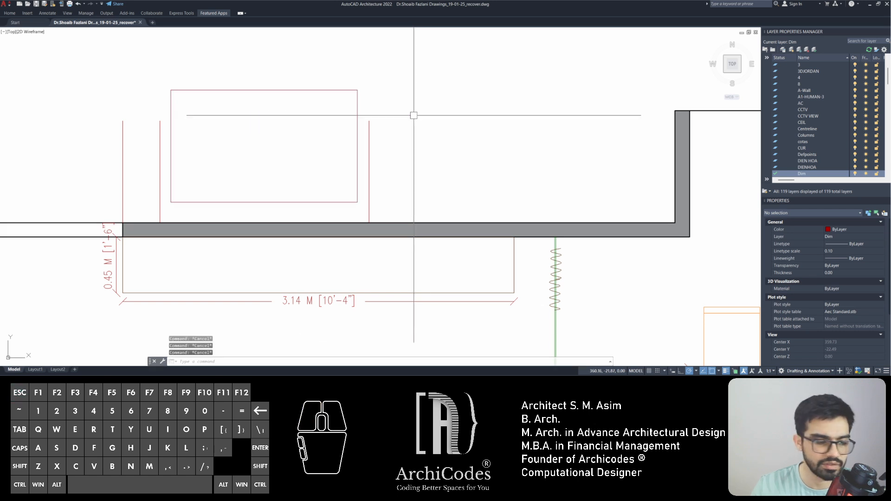
- Offset the vertical line on the TV rectangle's right side 0.3 outward to form the second side panel
type("o")
key("Return")
type(".3")
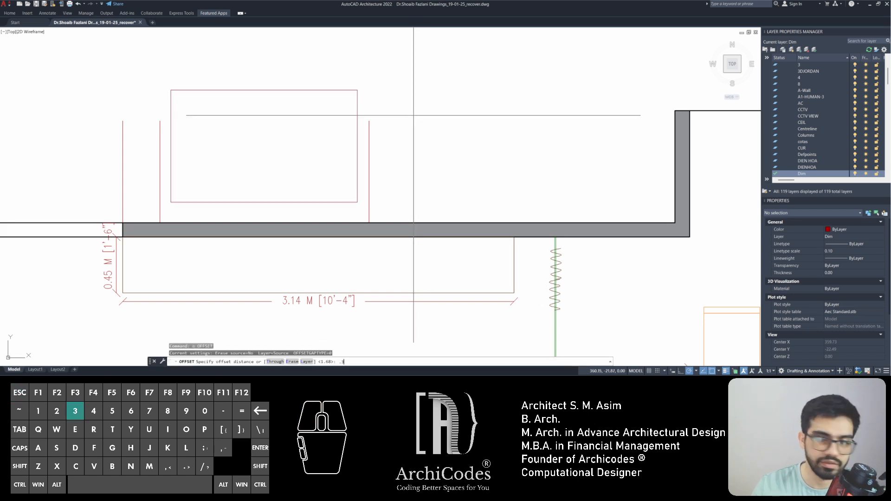
key("Return")
left_click(369, 186)
left_click(408, 209)
key("Escape")
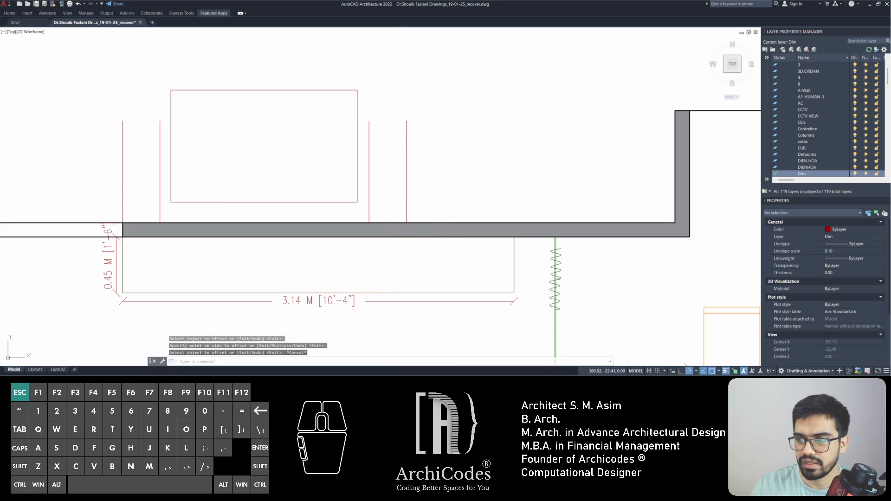
key("Escape")
key("Escape")
key("Escape")
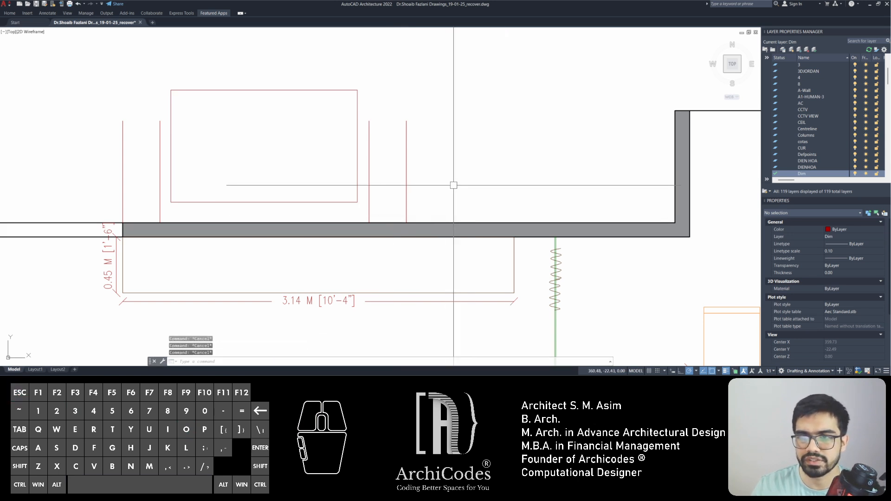
- Frame the TV wall layout together with the unit elevation and bring up the reference photo for comparison
scroll(430, 189, "down", 5)
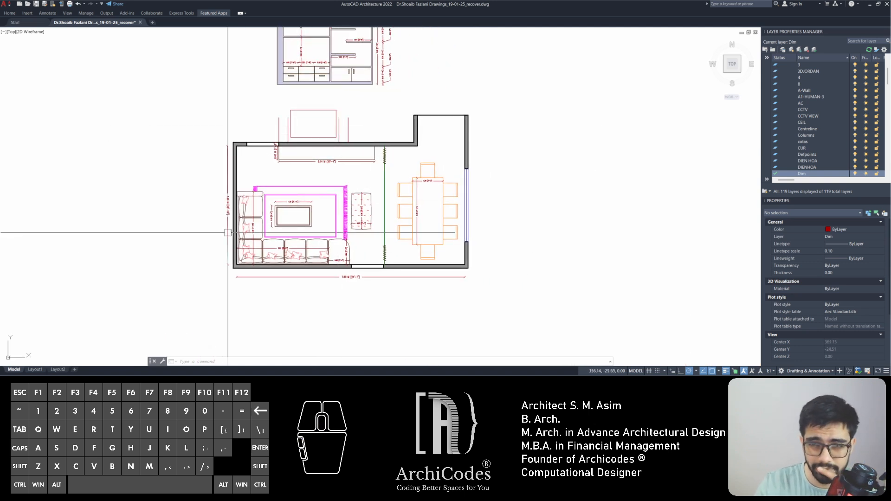
scroll(265, 200, "up", 3)
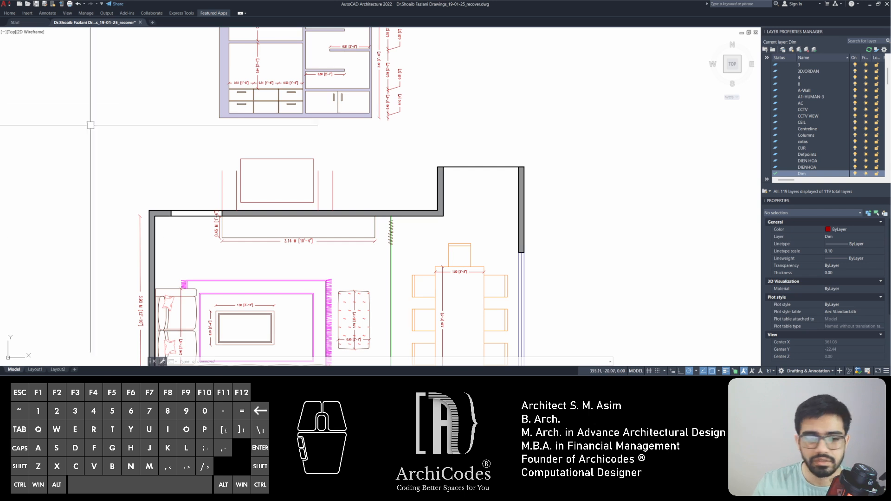
key("alt+Tab")
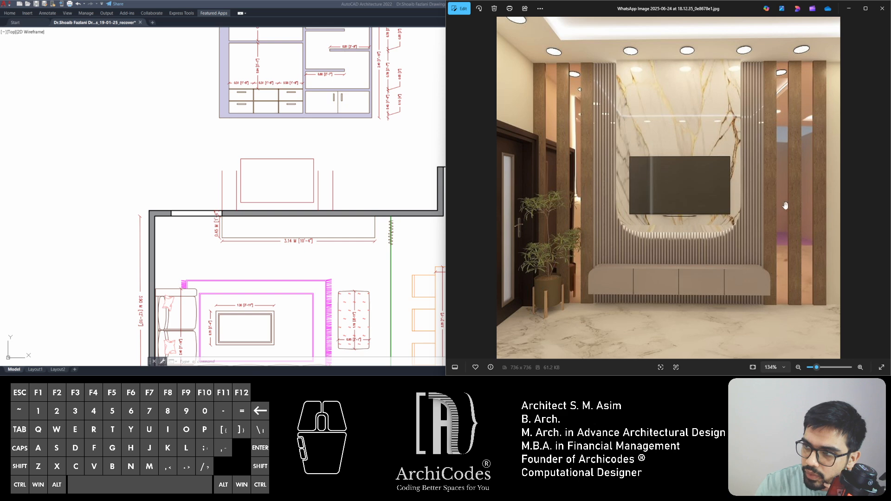
- Dimension the distance along the wall from the outer side-panel line beside the TV to the far end of the 3.14 m unit
left_click(184, 127)
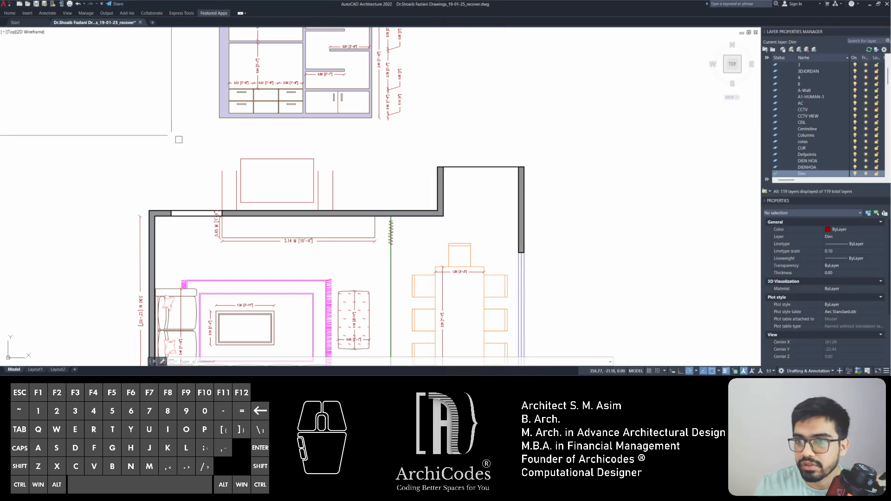
mouse_move(312, 166)
middle_mouse_down()
mouse_move(287, 167)
mouse_move(333, 171)
mouse_move(317, 164)
middle_mouse_up()
key("Escape")
key("Escape")
key("Escape")
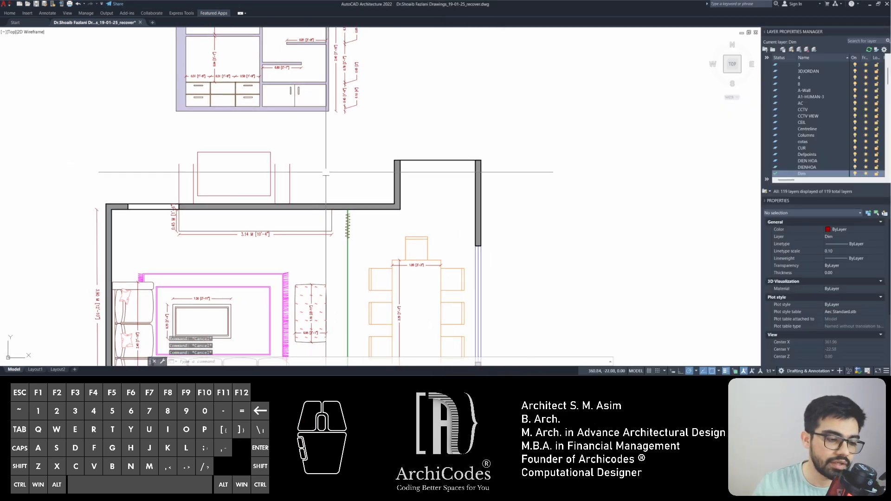
scroll(319, 197, "up", 3)
type("d")
key("Return")
left_click(271, 205)
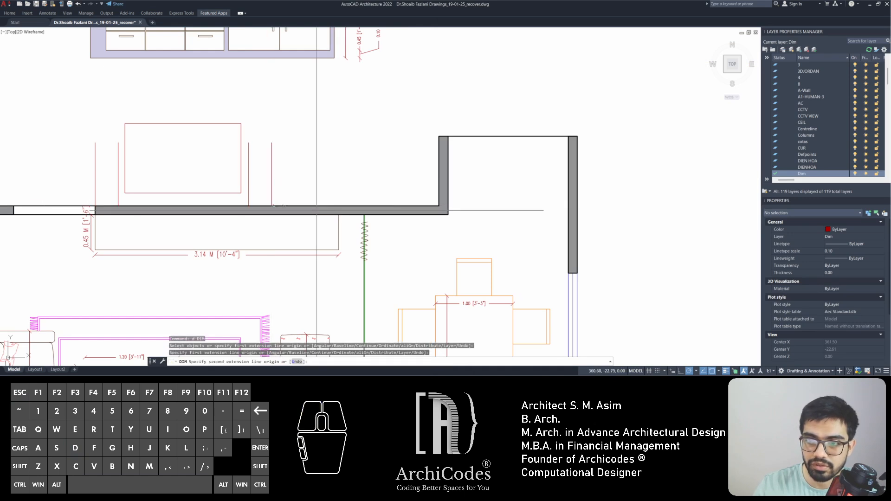
left_click(340, 206)
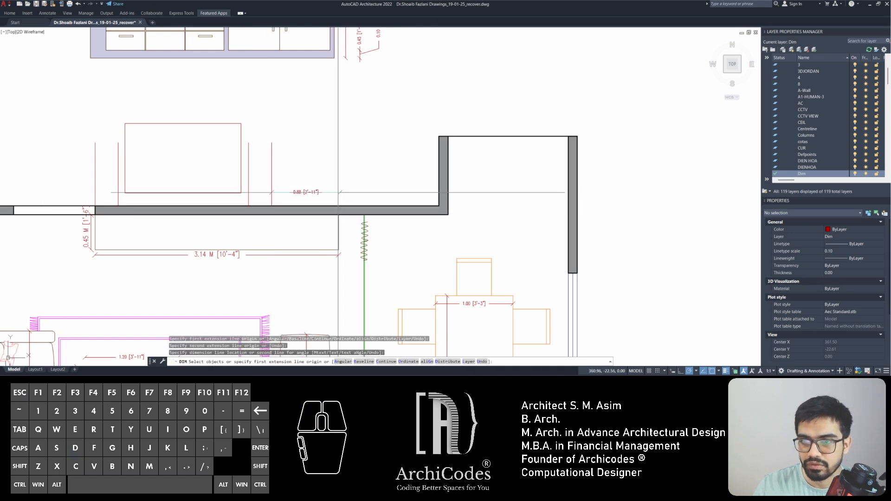
left_click(330, 194)
key("Escape")
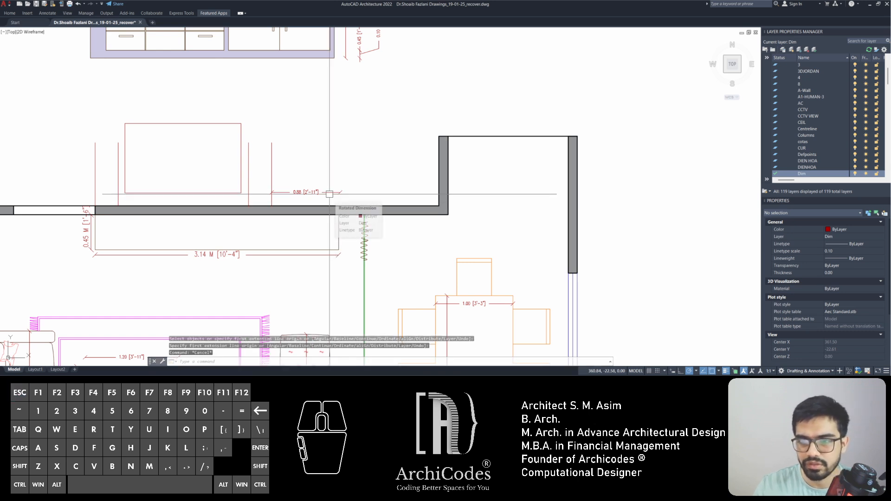
- Delete the temporary dimension between the outer side-panel line and the unit's far end
left_click(329, 194)
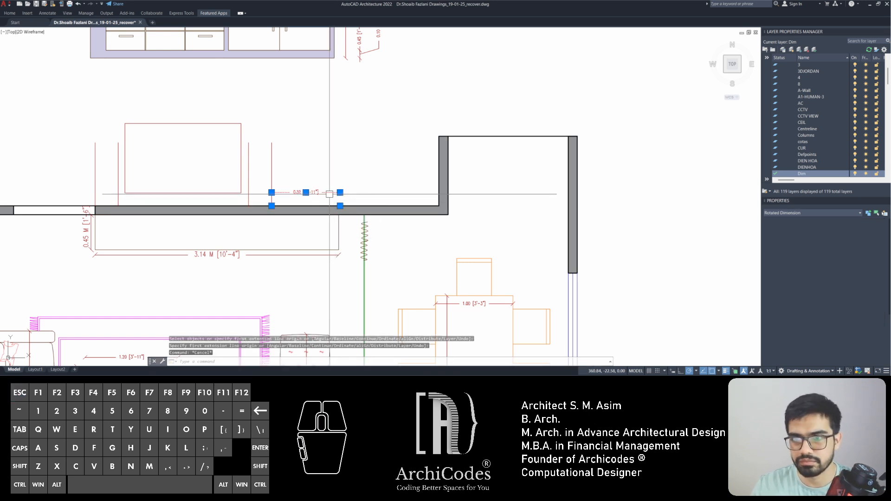
middle_click_drag(246, 119, 263, 116)
key("Delete")
key("Escape")
key("Escape")
key("Escape")
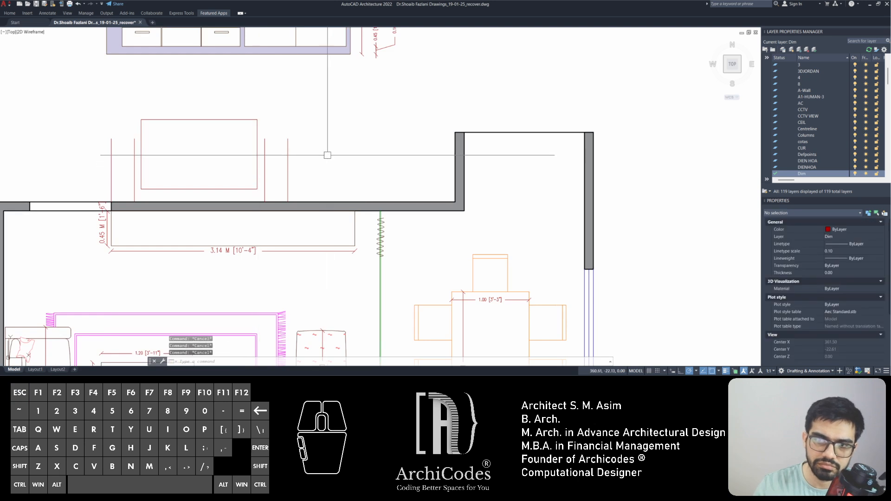
middle_click_drag(327, 155, 306, 156)
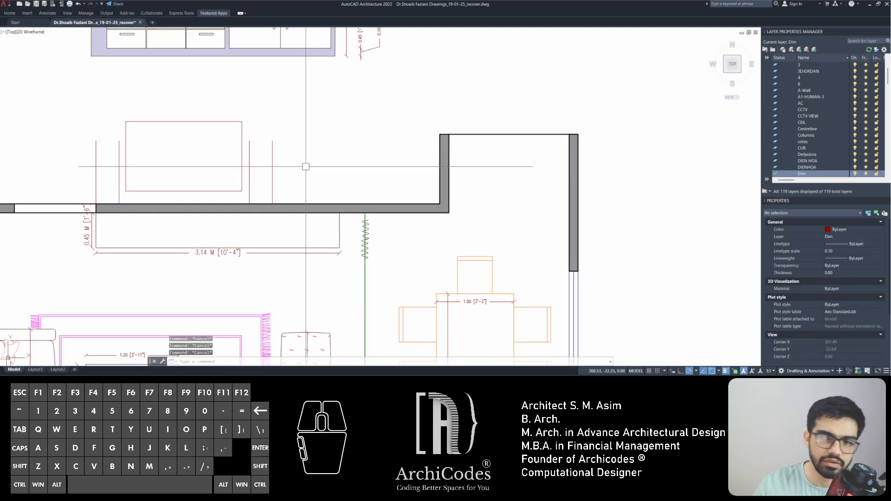
- Offset the outer side-panel line beside the TV outward six times in succession at 0.15 spacing
type("o")
key("space")
type(".15")
key("space")
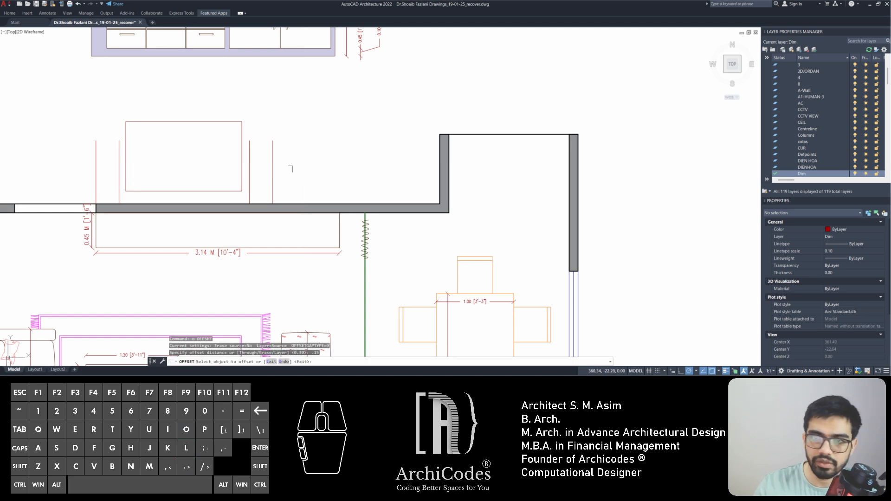
left_click(275, 166)
left_click(306, 166)
left_click(284, 167)
left_click(314, 158)
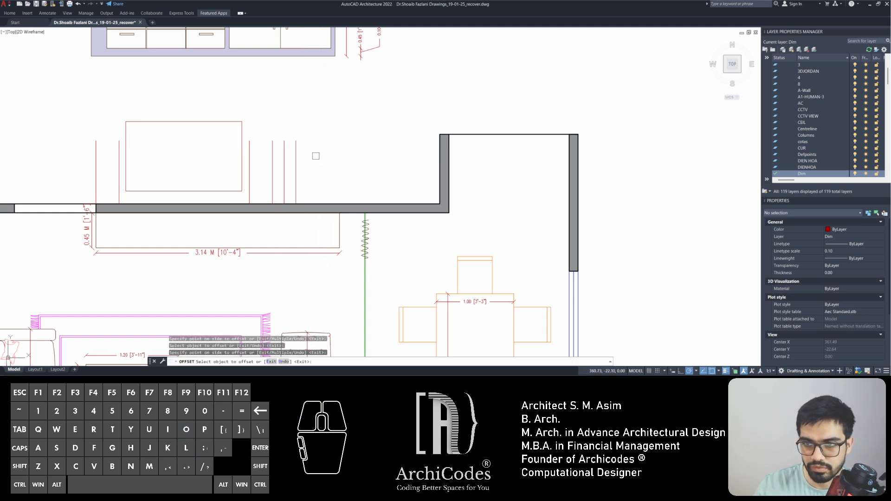
left_click(297, 157)
left_click(316, 157)
left_click(332, 153)
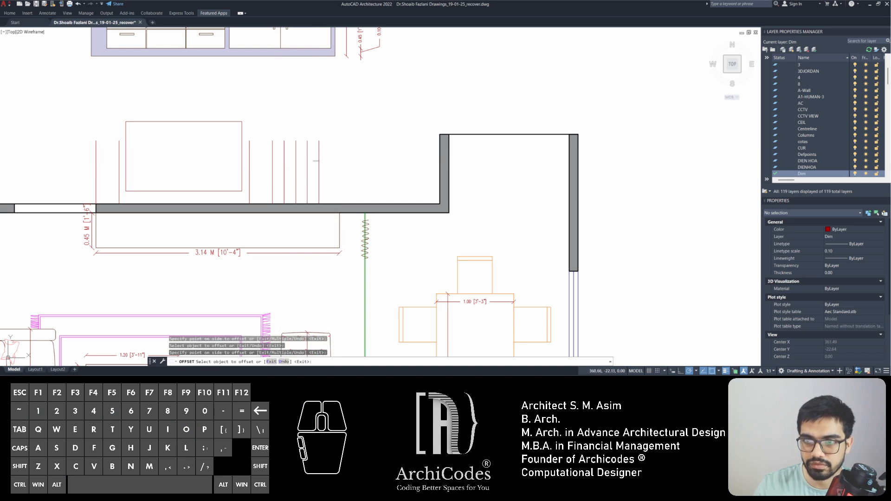
left_click(330, 154)
left_click(349, 150)
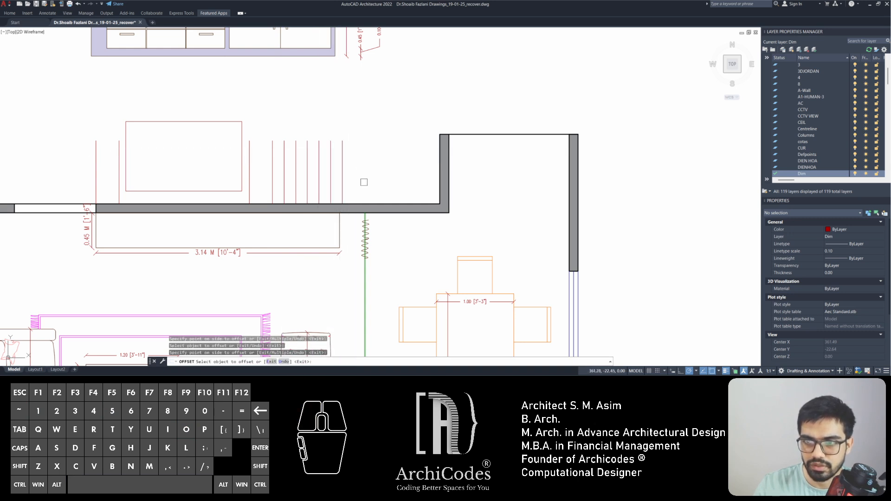
key("Escape")
key("Escape")
key("Escape")
middle_click_drag(370, 175, 386, 174)
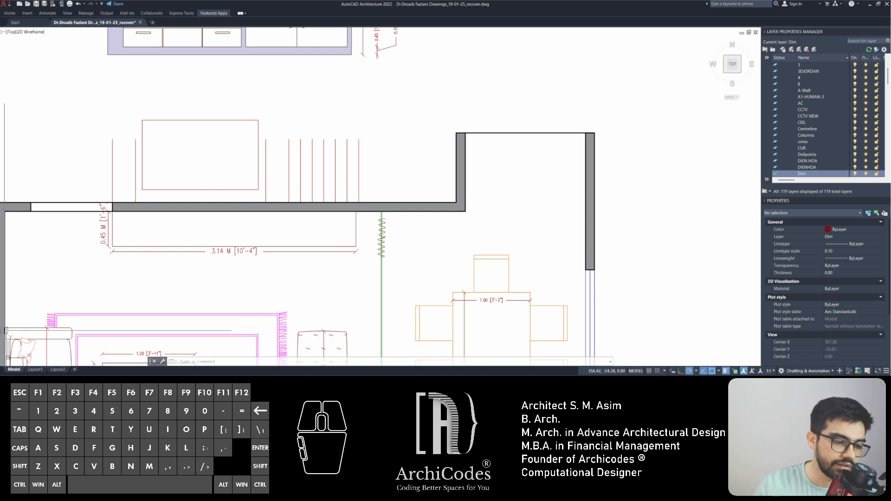
- Check the slats in the reference photo and offset the outermost vertical line another 0.15 outward
key("alt+Tab")
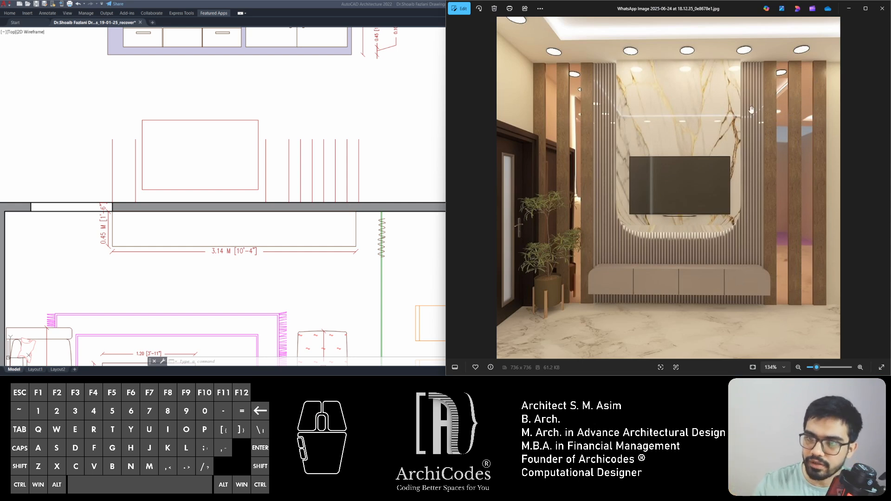
left_click(367, 176)
key("Escape")
key("Escape")
type("o")
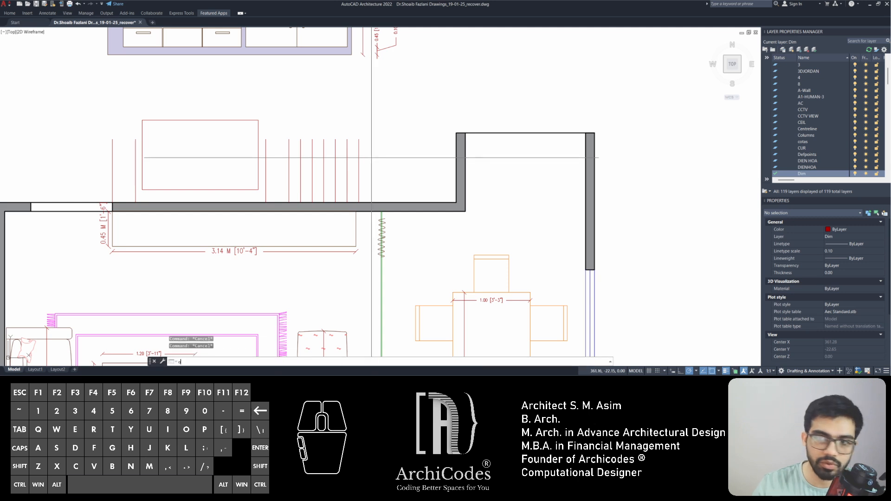
key("Return")
key("Return")
key("Escape")
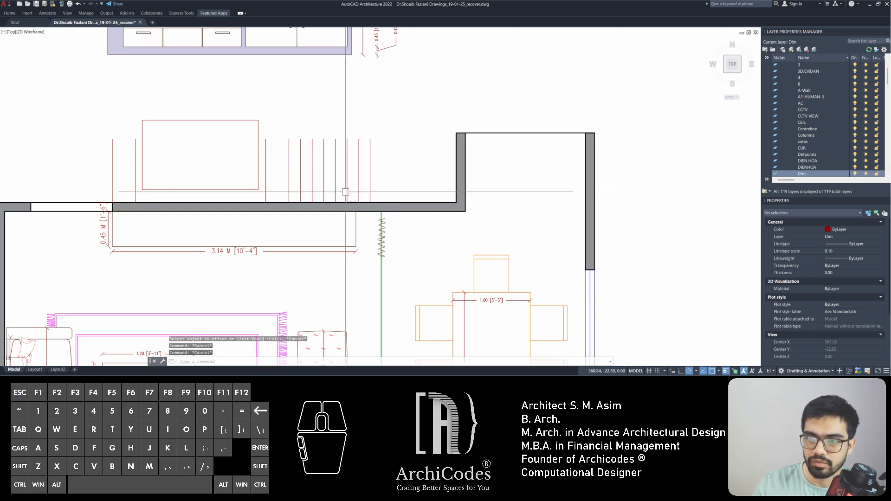
- Examine the spacing of the vertical slat lines beside the TV against the wall and the unit's end
scroll(369, 155, "up", 2)
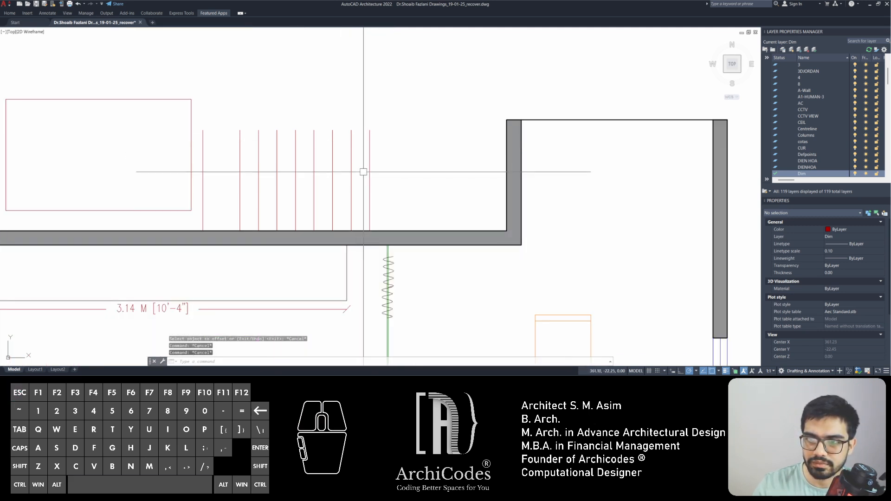
left_click(341, 161)
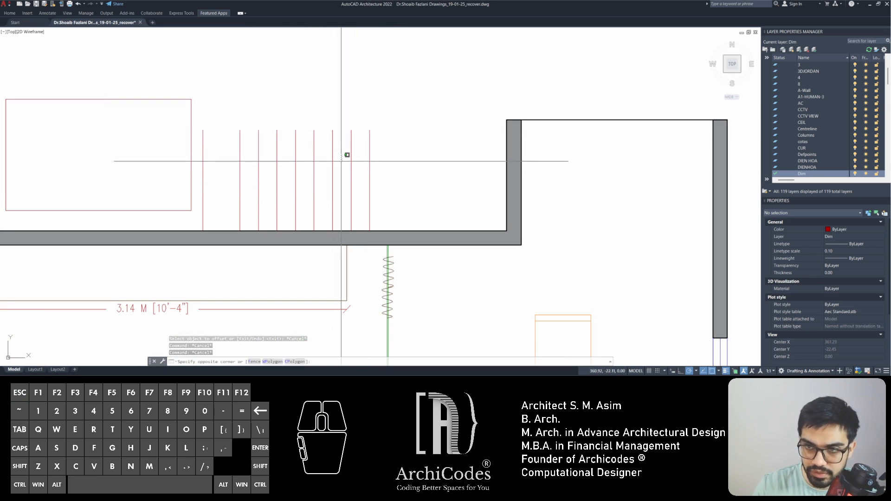
left_click(340, 169)
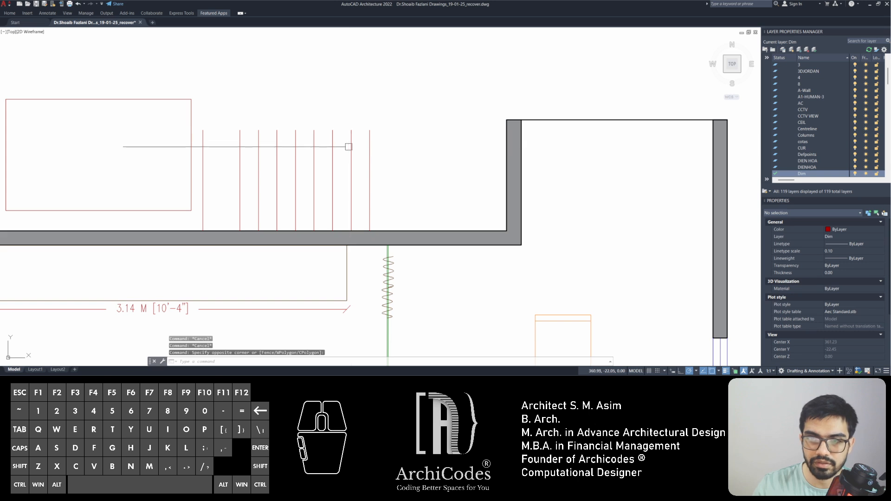
left_click(299, 123)
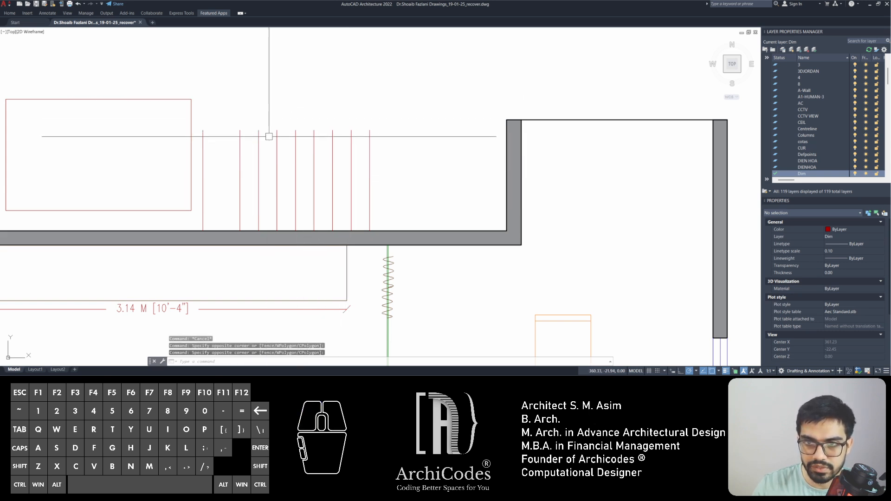
scroll(272, 145, "down", 1)
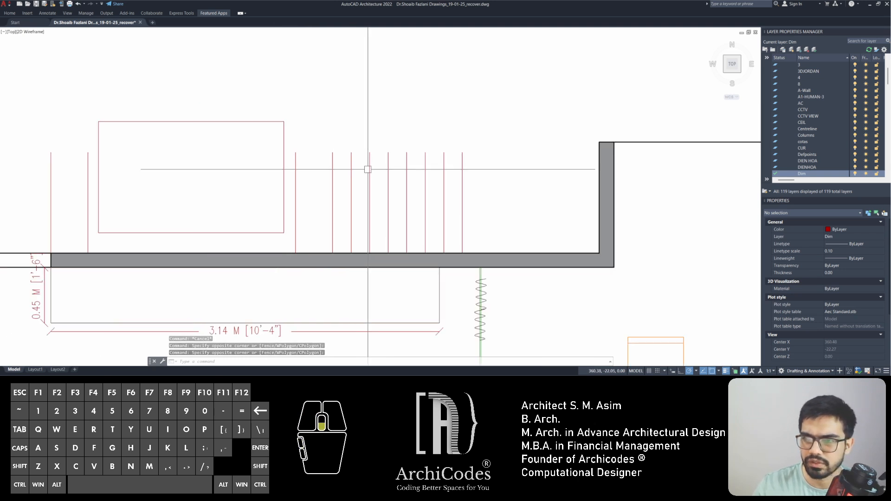
scroll(364, 169, "down", 2)
key("Escape")
key("Escape")
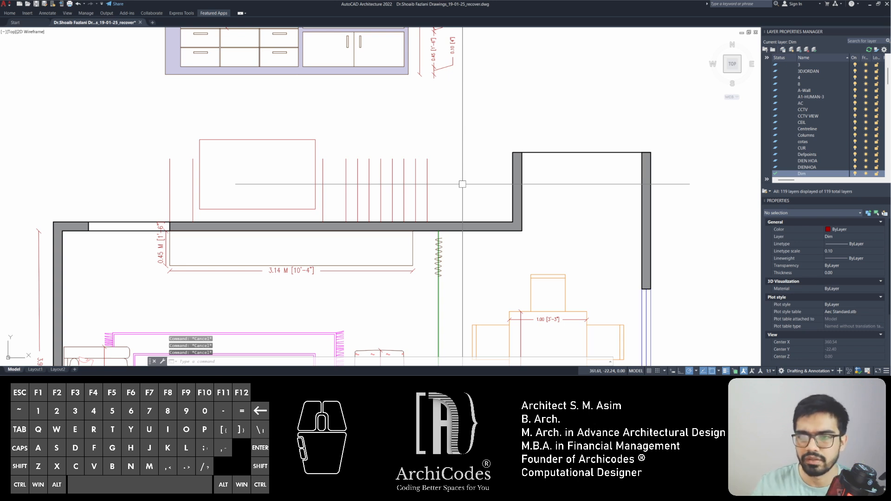
- Compare the slat layout, TV rectangle and existing unit elevation with the reference photo
key("alt+Tab")
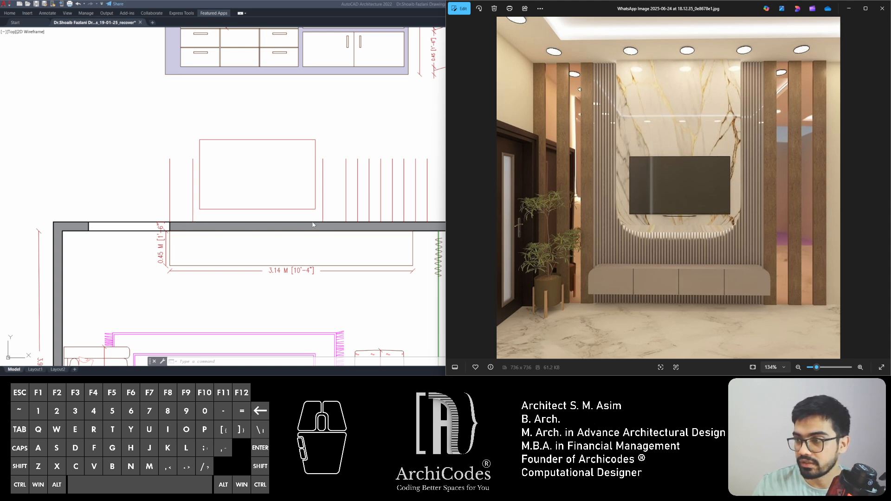
middle_click(313, 166)
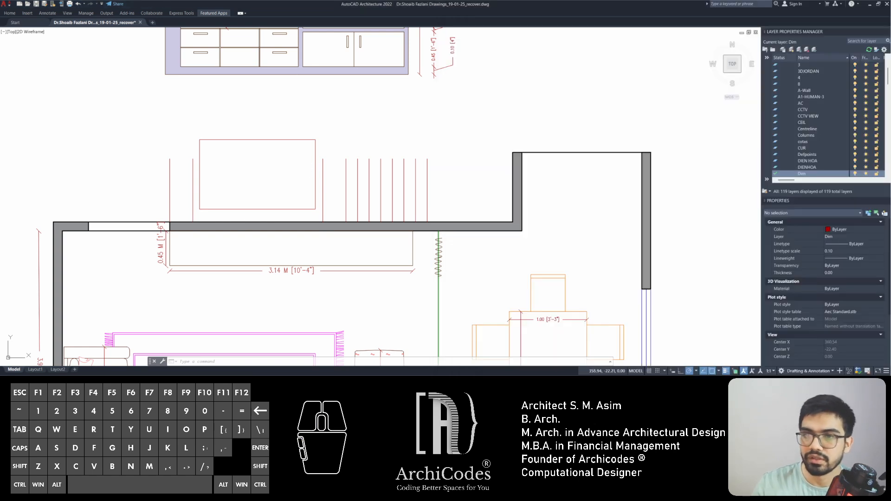
key("Escape")
key("Escape")
key("Escape")
middle_click_drag(338, 131, 322, 245)
key("Escape")
scroll(322, 244, "down", 2)
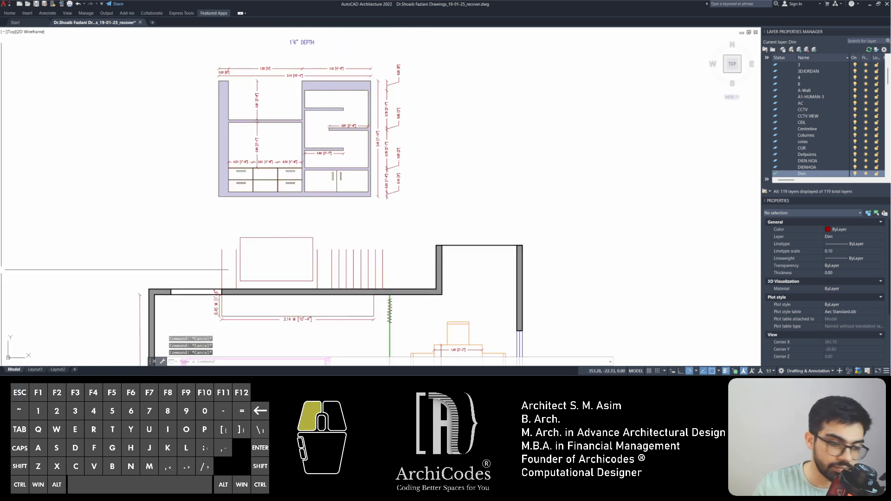
left_click(2, 270)
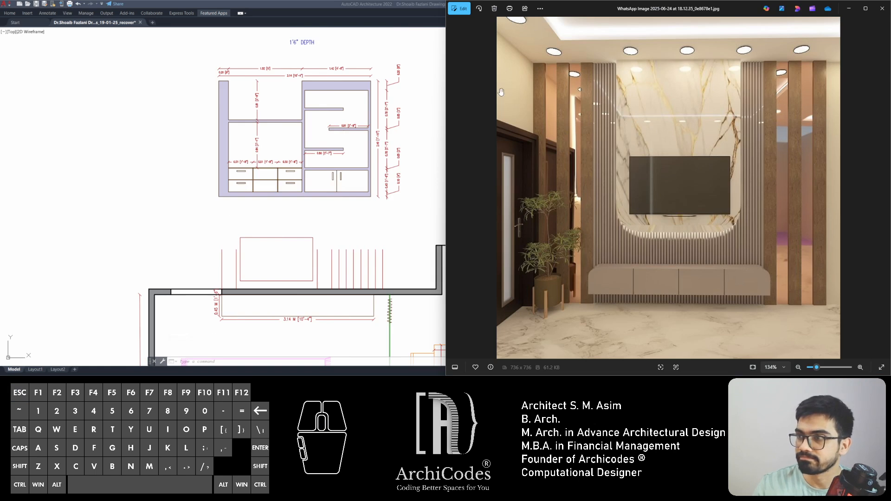
middle_click(344, 207)
key("Escape")
key("Escape")
key("Escape")
middle_click_drag(369, 224, 316, 211)
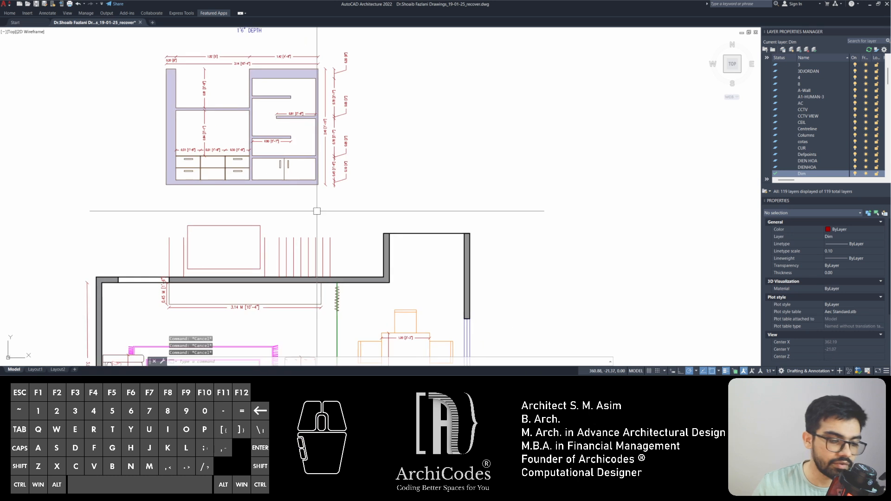
type("o")
key("Return")
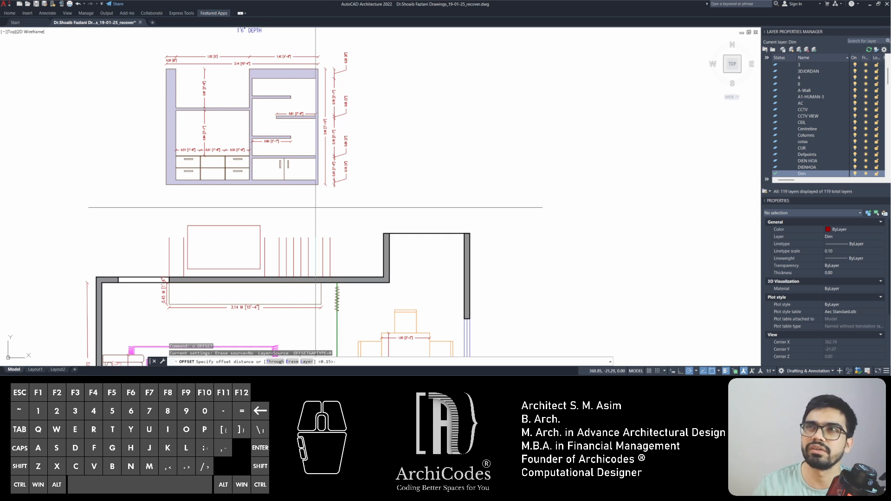
key("Escape")
key("Escape")
key("Escape")
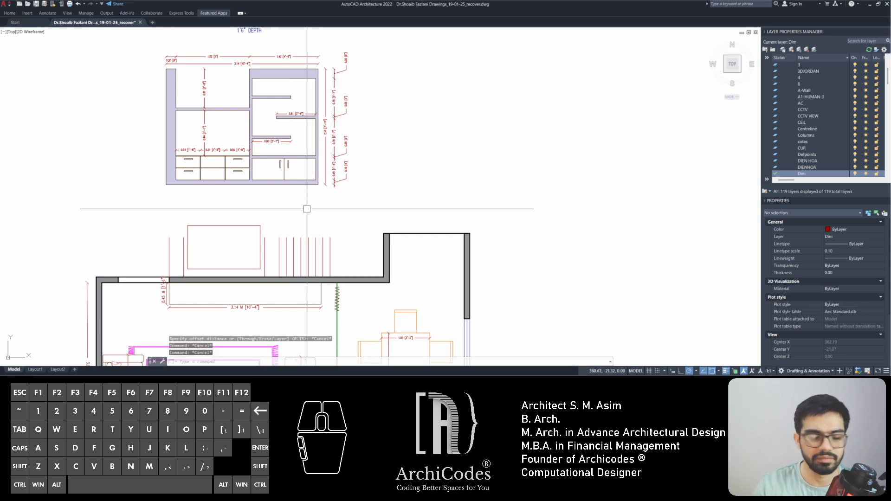
mouse_move(309, 212)
middle_mouse_down()
mouse_move(304, 229)
mouse_move(305, 202)
middle_mouse_up()
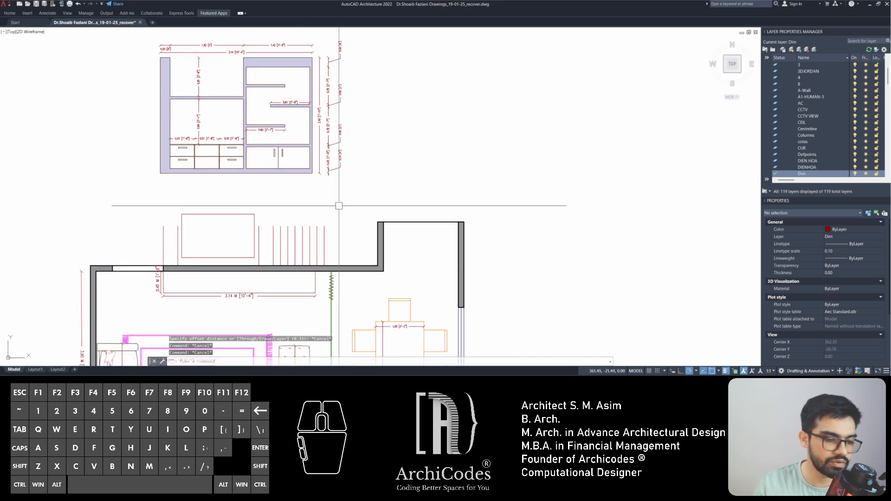
type("o")
key("Return")
type("3")
key("space")
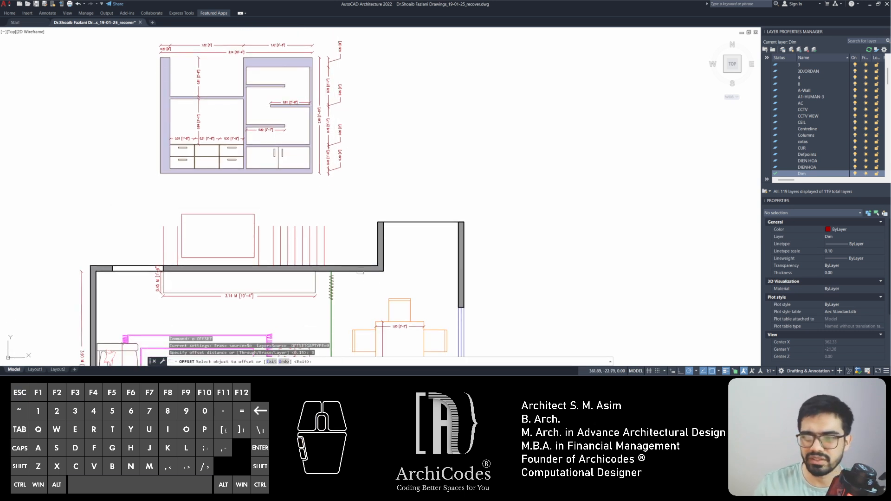
key("Escape")
key("Escape")
key("Escape")
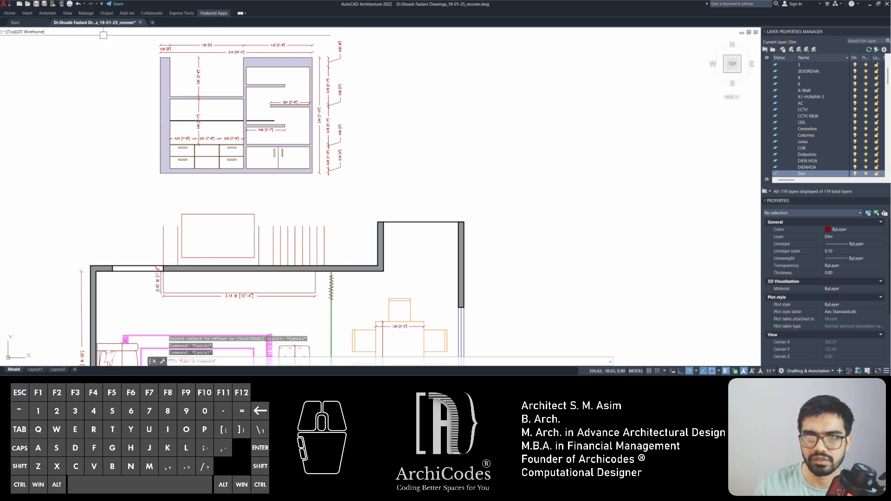
key("Escape")
mouse_move(109, 50)
middle_mouse_down()
mouse_move(121, 95)
mouse_move(146, 92)
middle_mouse_up()
key("ctrl+z")
key("ctrl+z")
key("Escape")
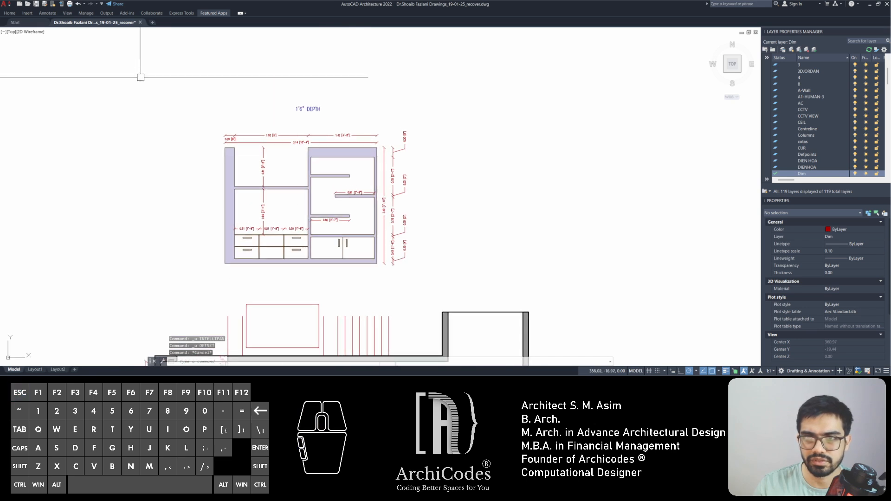
left_click(141, 77)
left_click(424, 275)
scroll(372, 223, "down", 4)
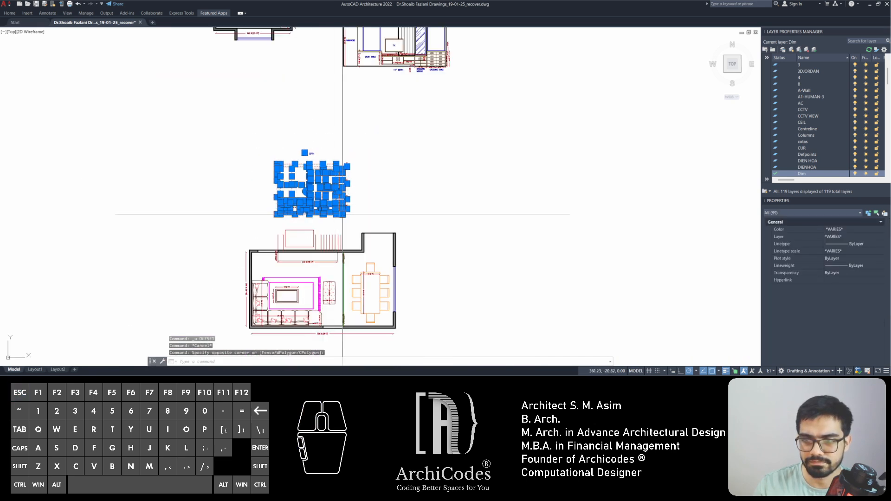
middle_click_drag(342, 213, 215, 129)
key("Escape")
key("Escape")
- Copy the floor plan together with the TV and slat lines above it to the empty area beside the original
left_click(106, 126)
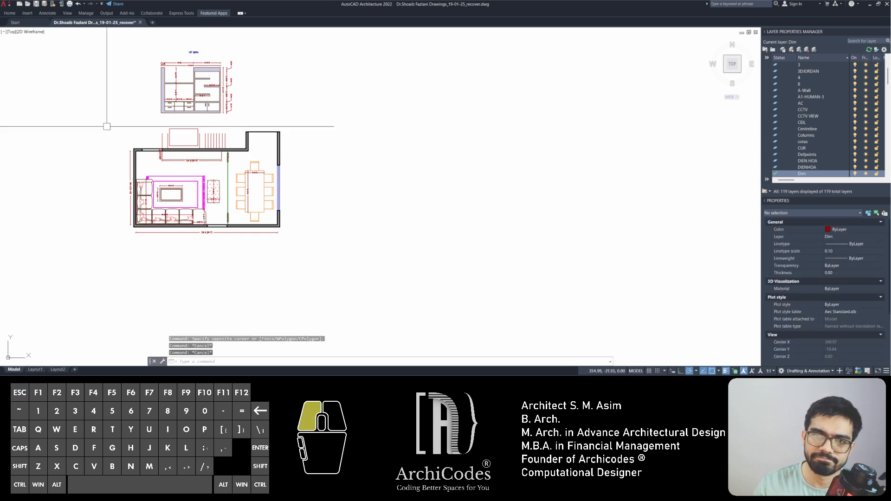
left_click(380, 264)
middle_click_drag(378, 261, 316, 244)
type("c")
key("space")
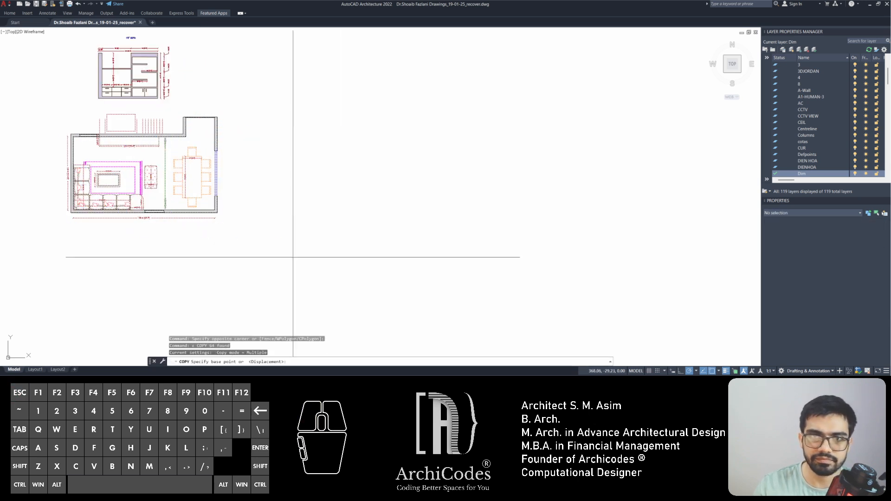
left_click(293, 257)
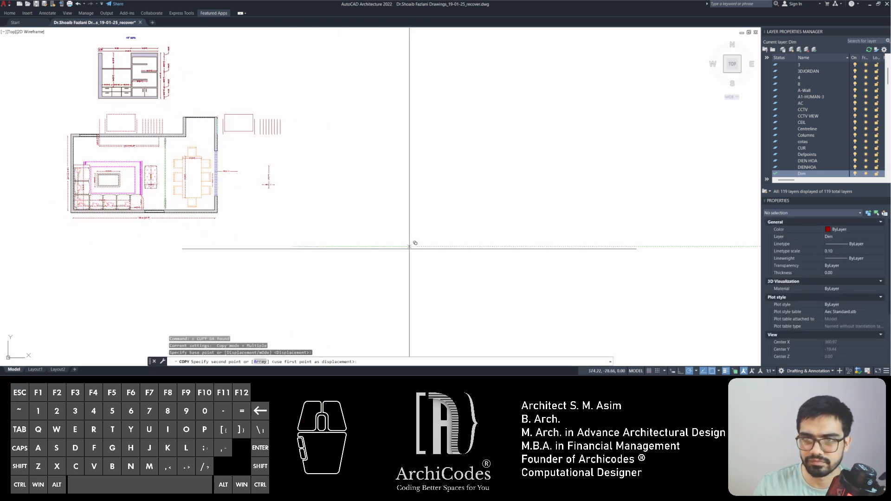
left_click(488, 235)
key("Escape")
key("Escape")
key("Escape")
- Offset the outer edge line of the copied plan's TV wall 3 upward, above the TV rectangle
scroll(376, 186, "up", 5)
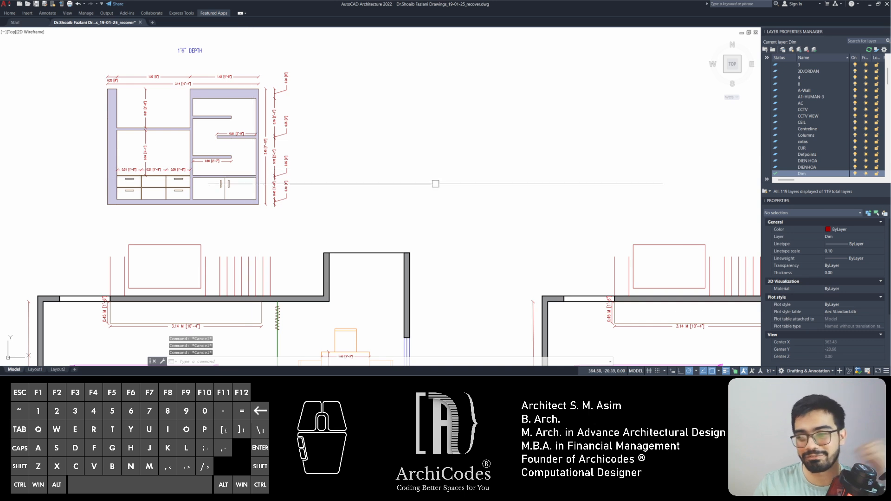
middle_click_drag(433, 186, 324, 107)
scroll(552, 200, "up", 2)
middle_click_drag(565, 196, 280, 198)
scroll(337, 180, "down", 2)
key("Escape")
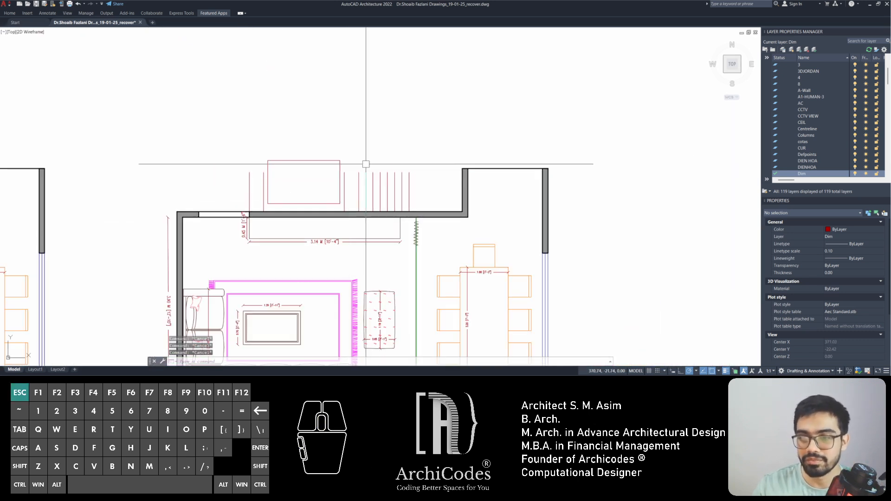
mouse_move(364, 151)
middle_mouse_down()
mouse_move(366, 158)
mouse_move(306, 167)
middle_mouse_up()
type("o")
key("Return")
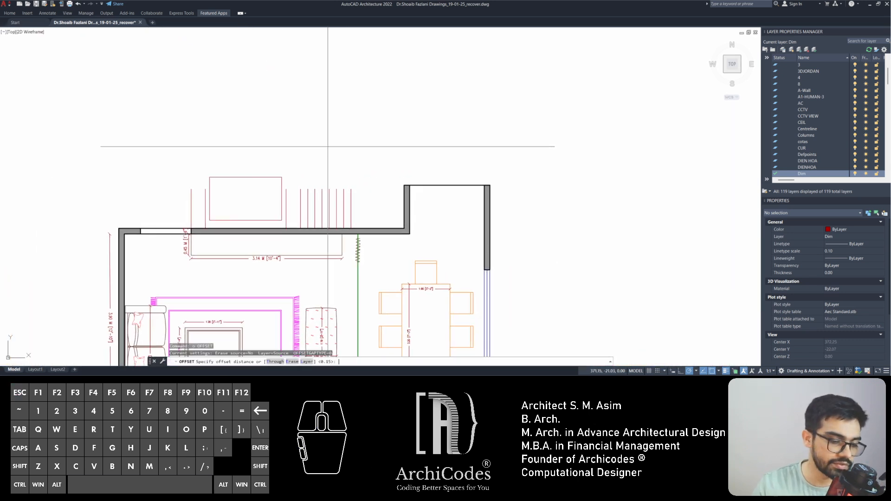
type("3")
key("space")
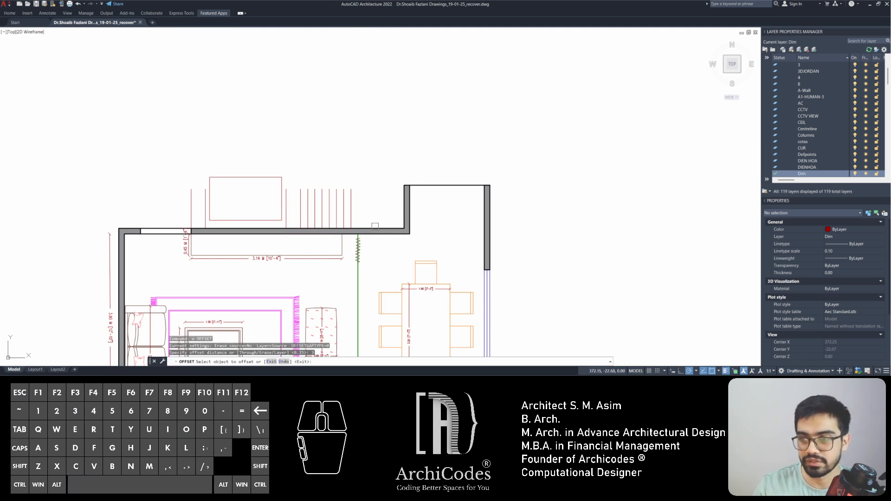
left_click(375, 229)
left_click(370, 153)
key("Escape")
key("Escape")
key("Escape")
- Extend the vertical lines flanking the TV rectangle up to the offset ceiling line
middle_click_drag(327, 153, 346, 131)
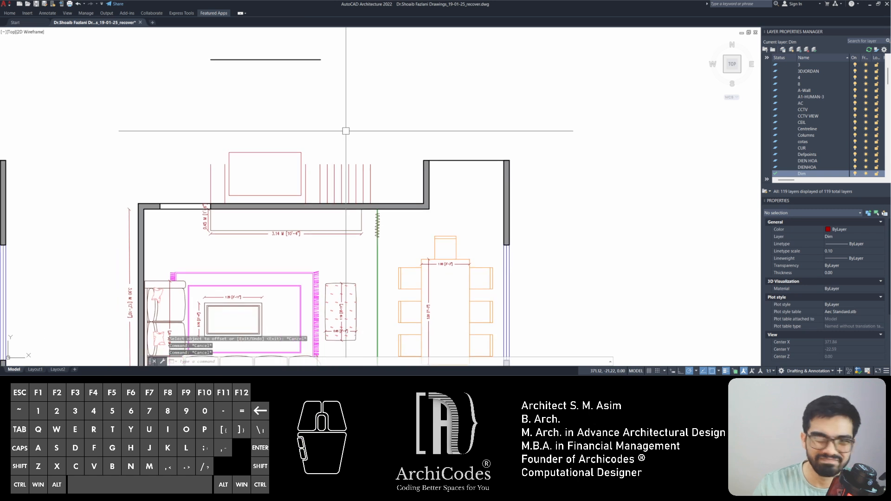
type("ex")
key("Return")
left_click(224, 164)
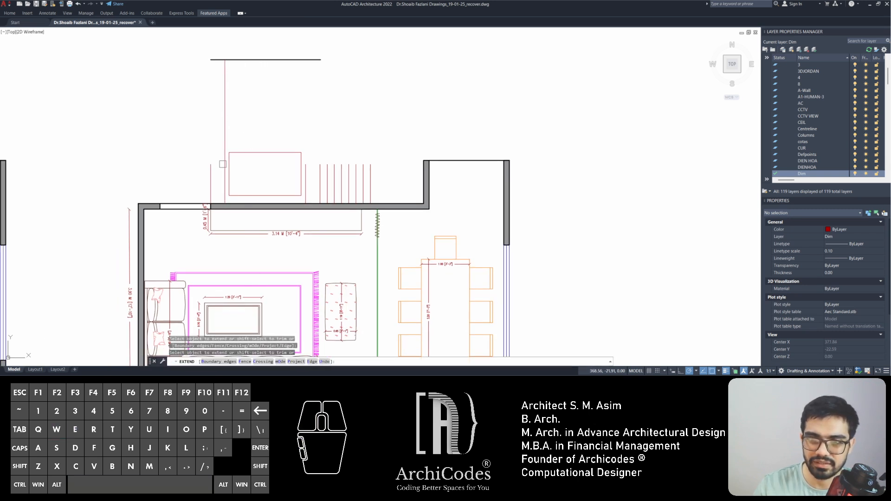
left_click(418, 99)
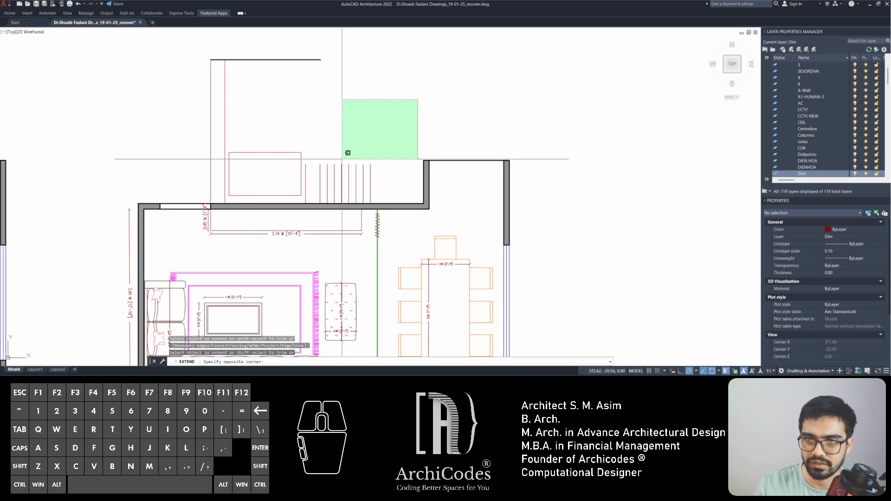
left_click(302, 171)
key("space")
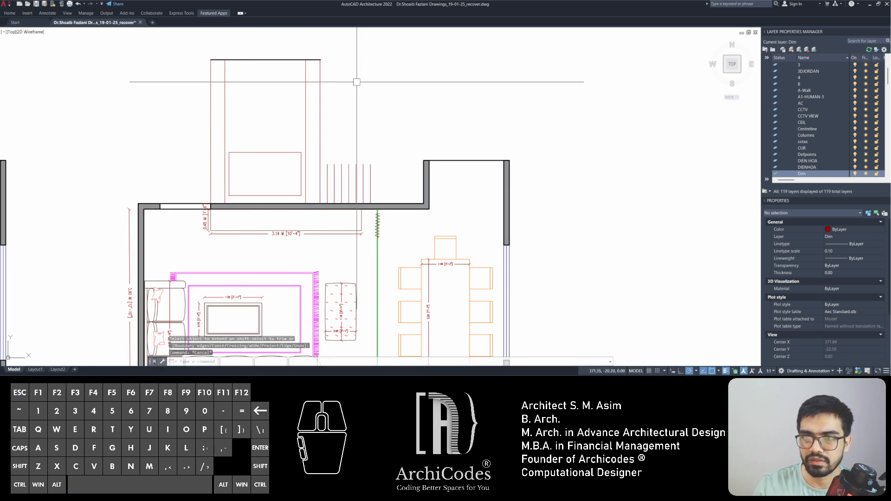
type("f")
key("space")
key("Escape")
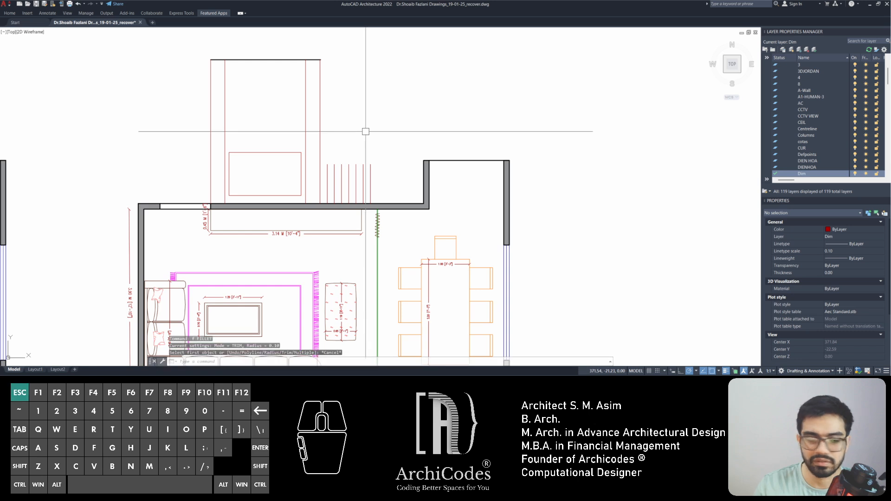
- Draw a horizontal construction line through the end of the short ceiling line and delete the short line
type("xx")
key("space")
type("h")
key("space")
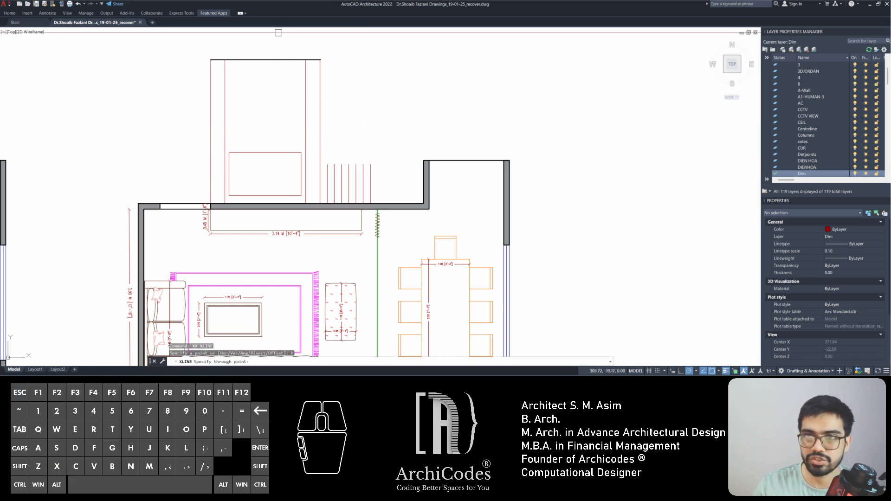
left_click(200, 60)
key("Escape")
key("Escape")
left_click(190, 50)
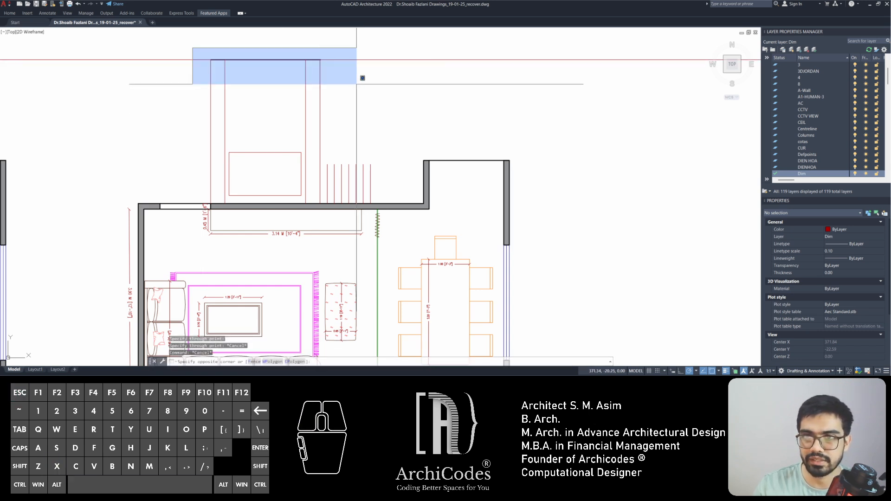
left_click(360, 80)
key("Delete")
- Extend the remaining slat lines beside the TV up to the horizontal construction line
type("ex")
key("space")
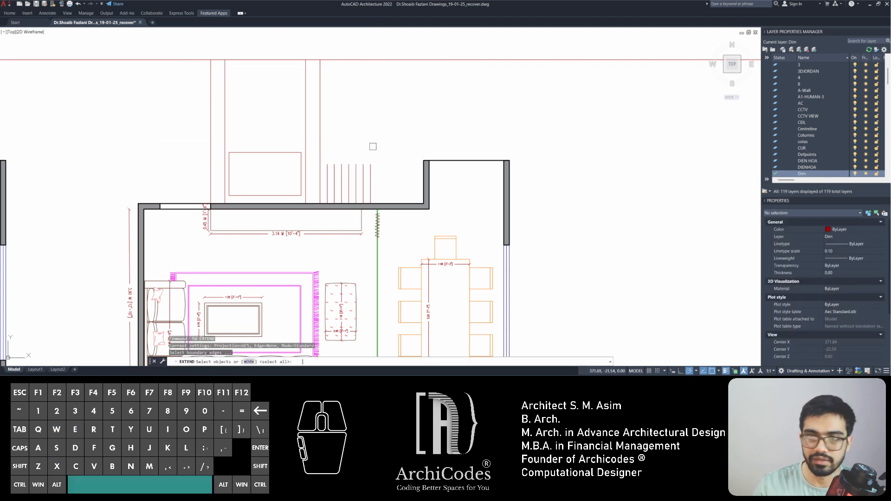
left_click(393, 137)
left_click(326, 175)
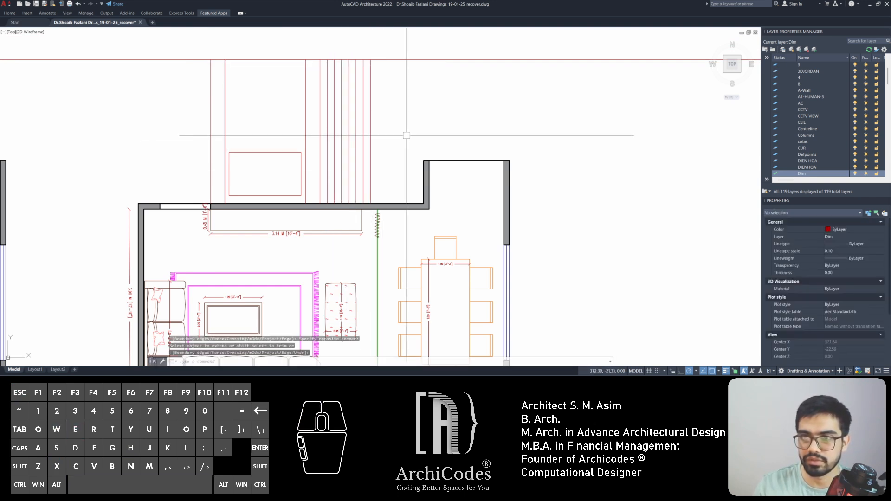
key("Escape")
key("Escape")
key("Escape")
- Move the TV rectangle straight up to a mounted height between the side panels
middle_click_drag(284, 130, 295, 148)
left_click(295, 147)
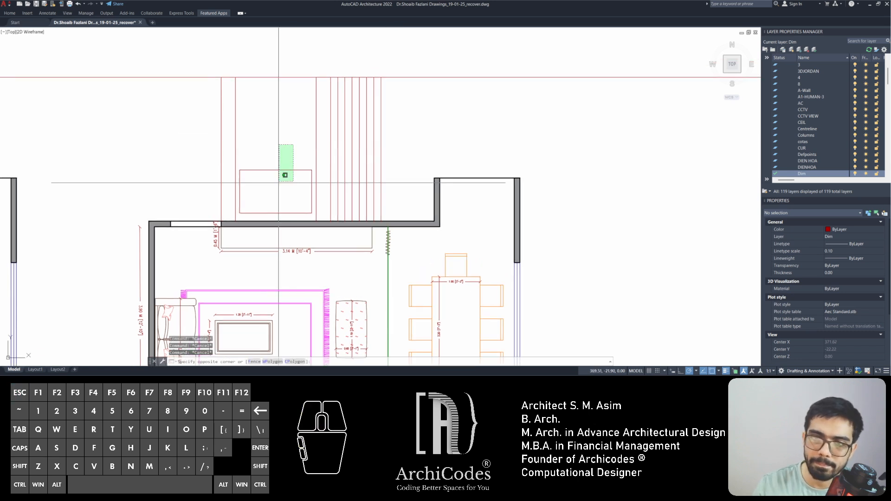
left_click(274, 182)
middle_click_drag(297, 185, 279, 177)
type("m")
key("space")
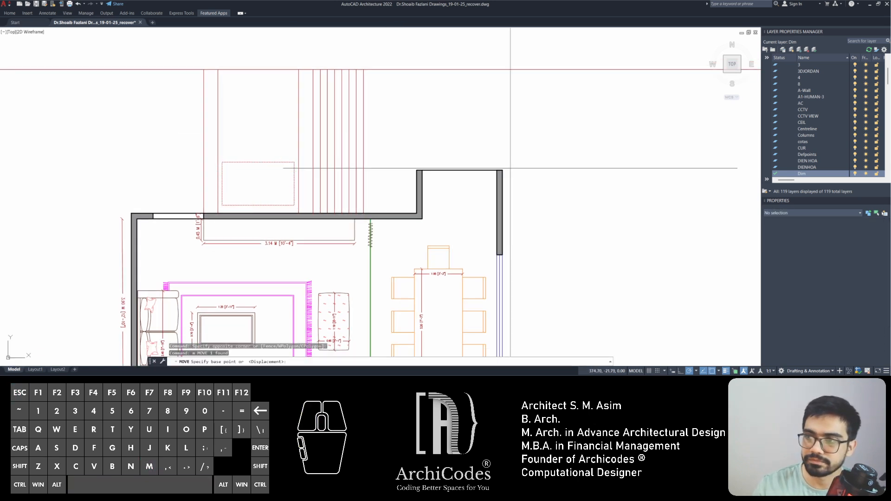
left_click(563, 217)
left_click(564, 174)
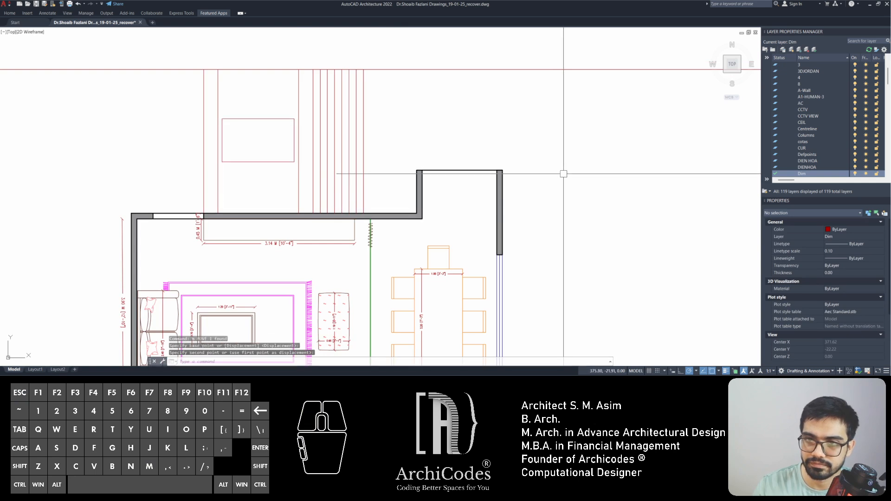
key("Escape")
key("Escape")
key("Escape")
scroll(224, 189, "up", 2)
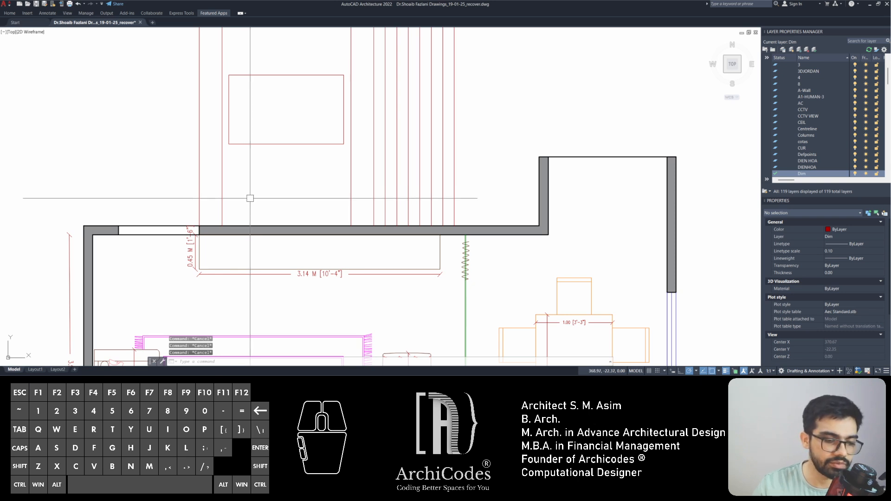
type("l")
key("Return")
scroll(214, 202, "up", 3)
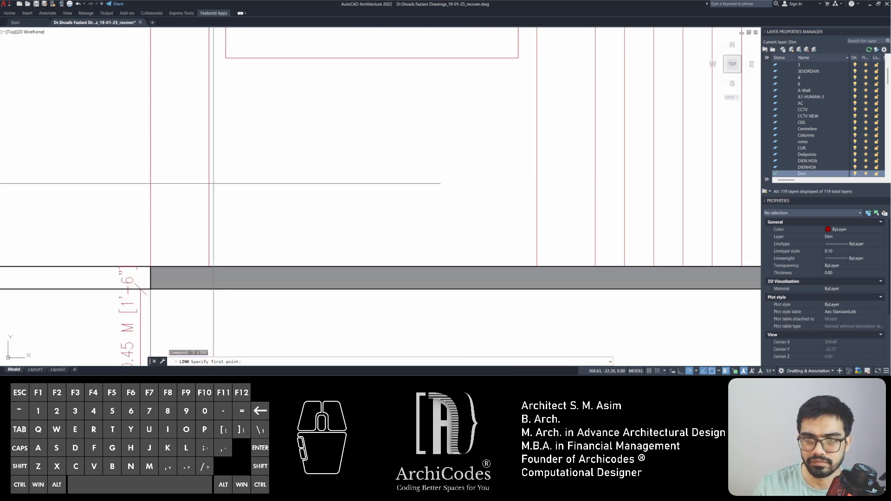
scroll(213, 204, "down", 3)
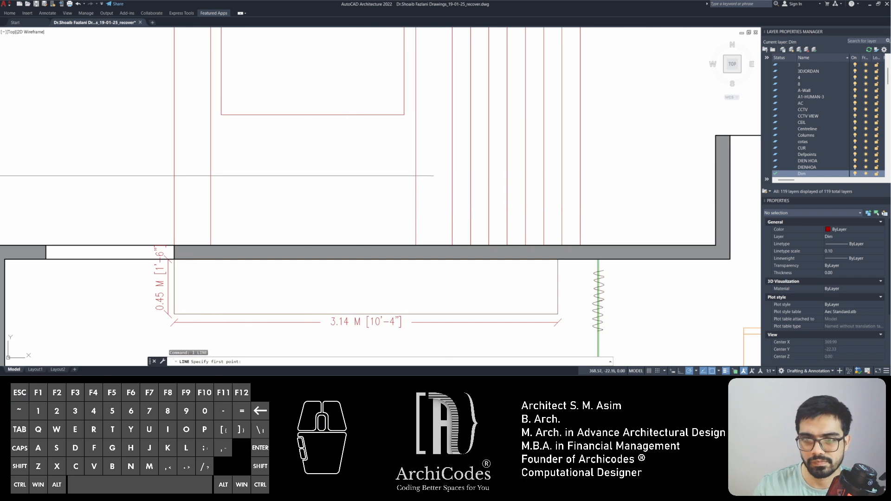
middle_click_drag(221, 193, 225, 219)
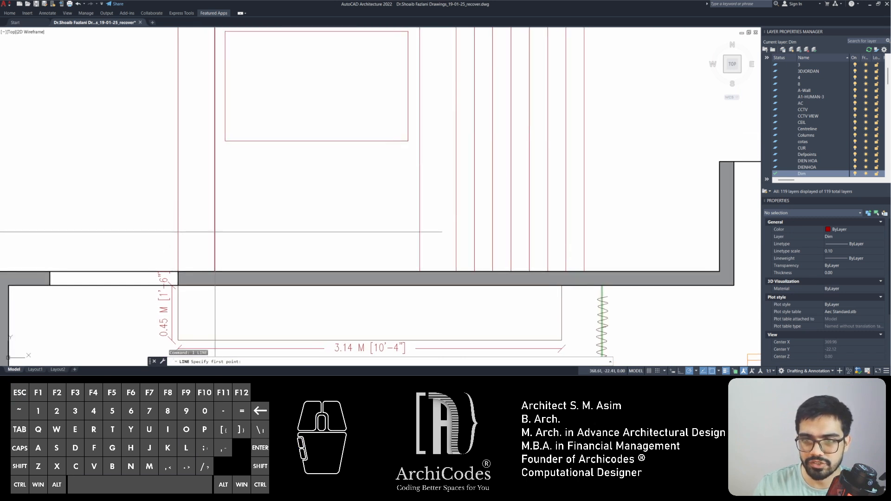
key("Escape")
key("Escape")
key("Escape")
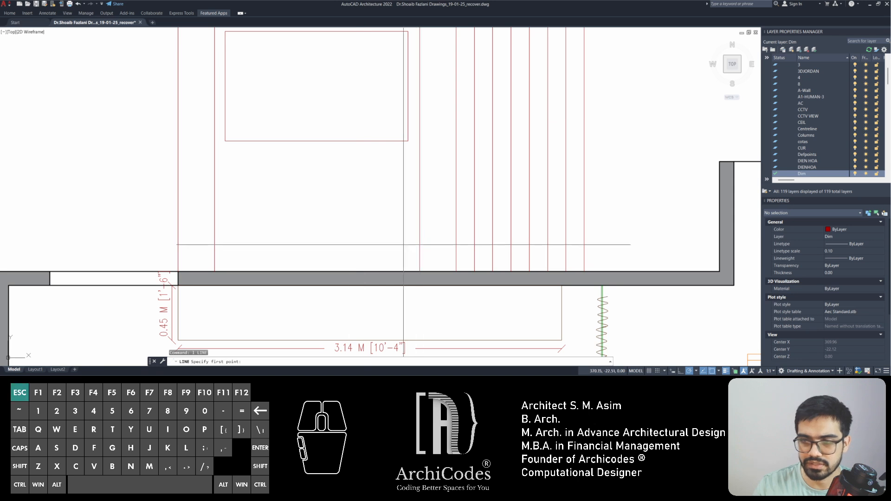
- Try to offset the outer edge line of the wall 0.3 upward below the TV rectangle
type("o")
key("space")
type(".3")
key("space")
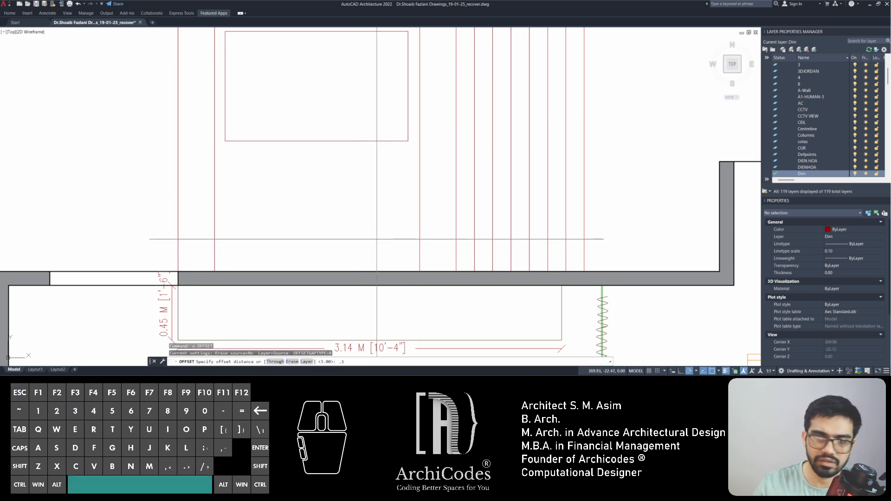
left_click(341, 271)
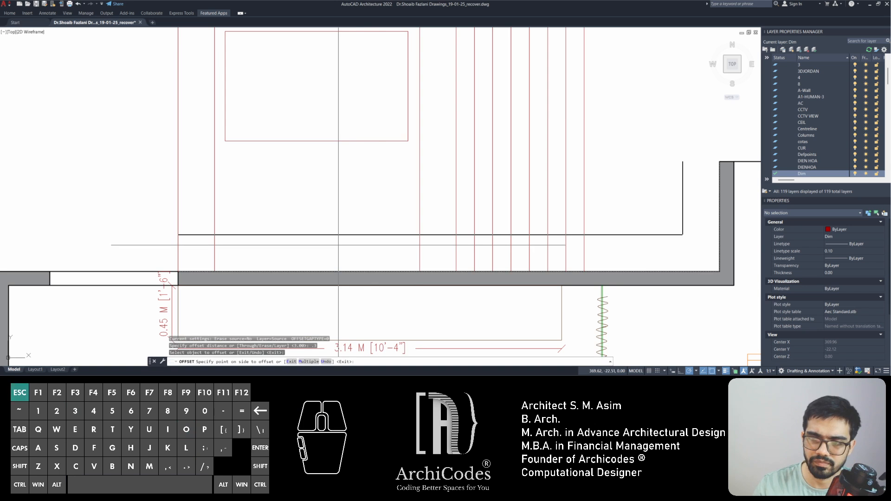
key("Escape")
key("Escape")
key("Escape")
key("Escape")
- Switch to Chrome and search Google for "tv unit dimensions" next to the reference photo
left_click(0, 274)
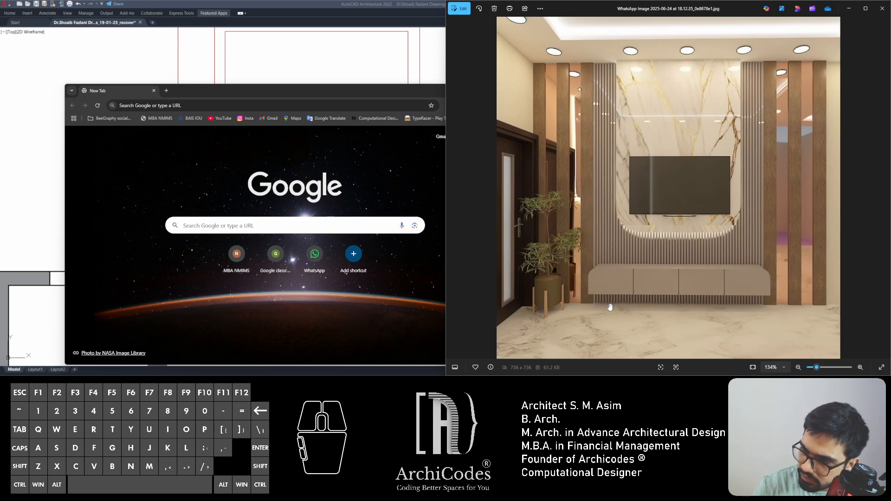
left_click(198, 104)
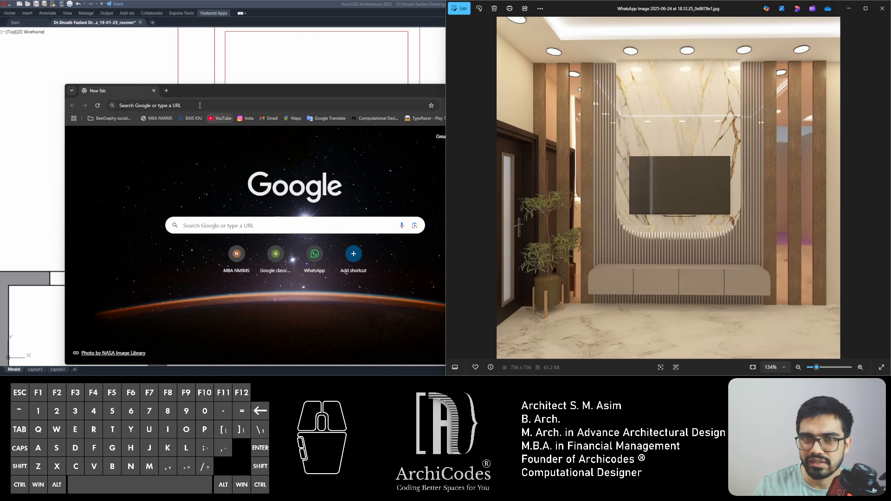
type("t")
key("BackSpace")
type("v u")
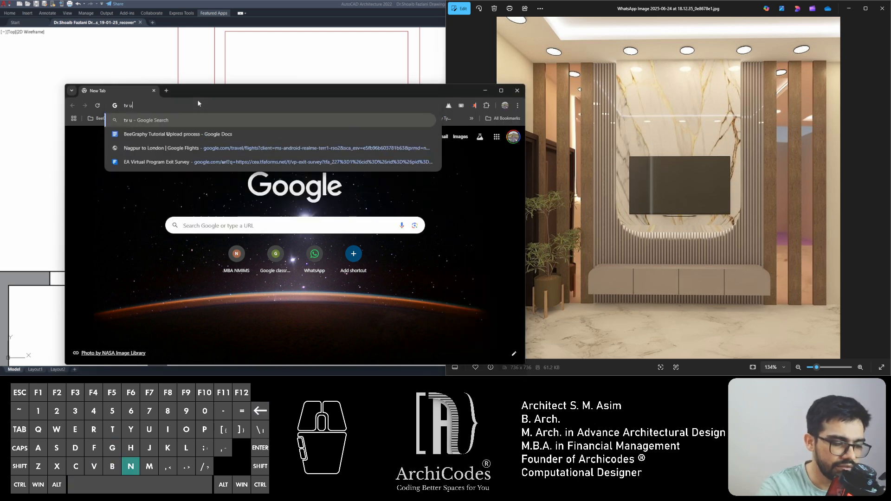
type("nit dimensions")
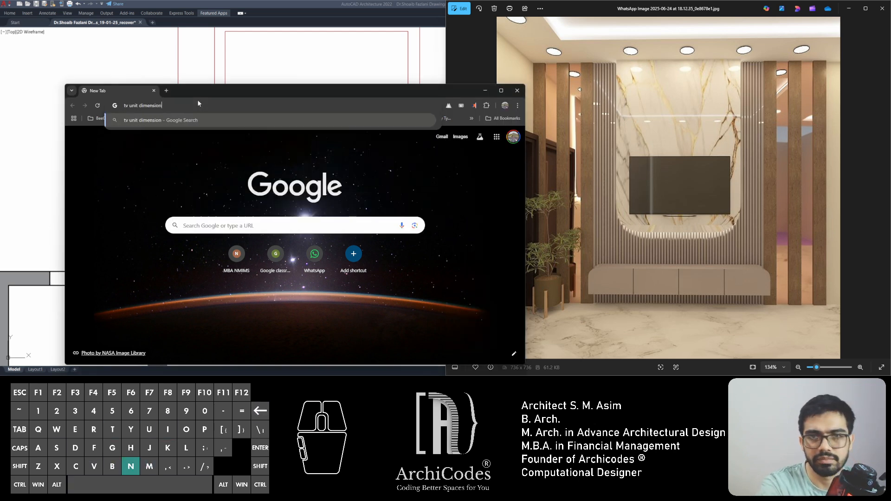
key("Return")
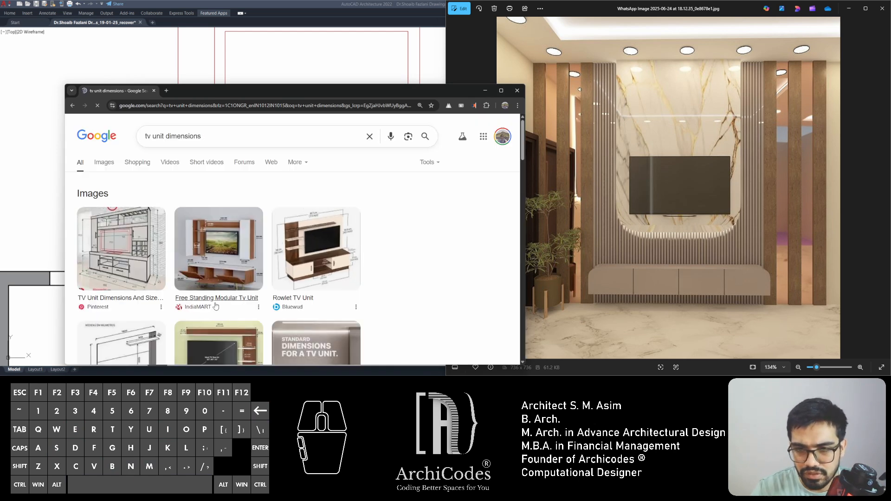
- Open the IndiaMART "Free Standing Modular Tv Unit" result and look through its page for the unit's dimensions
left_click(256, 262)
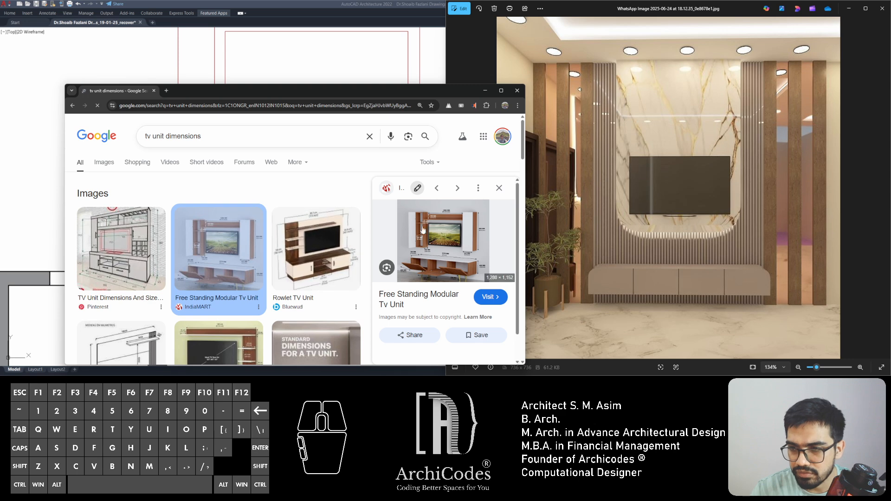
left_click(429, 239)
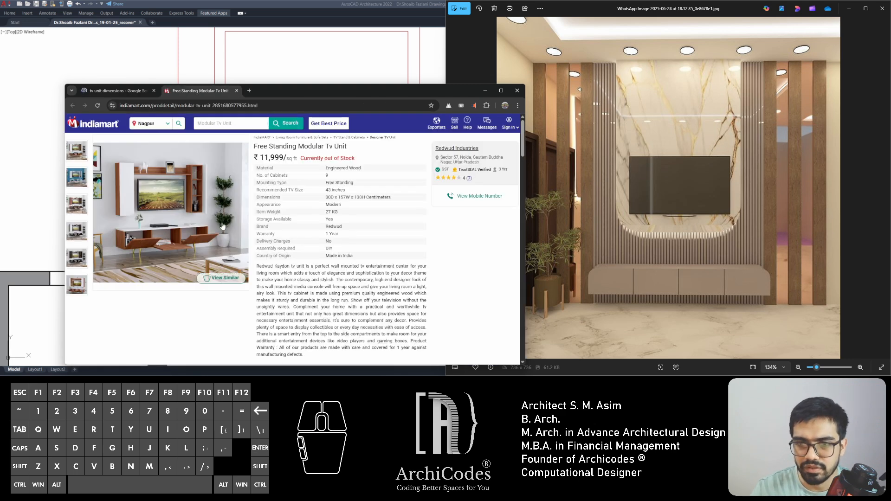
scroll(263, 245, "down", 4)
scroll(263, 245, "down", 8)
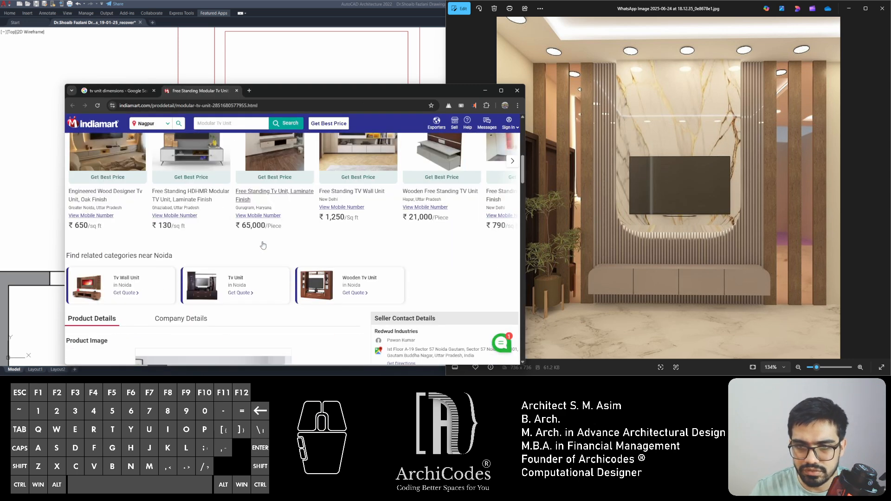
- Find the dimensioned TV unit image on the IndiaMART product page and switch back to AutoCAD
scroll(265, 246, "down", 10)
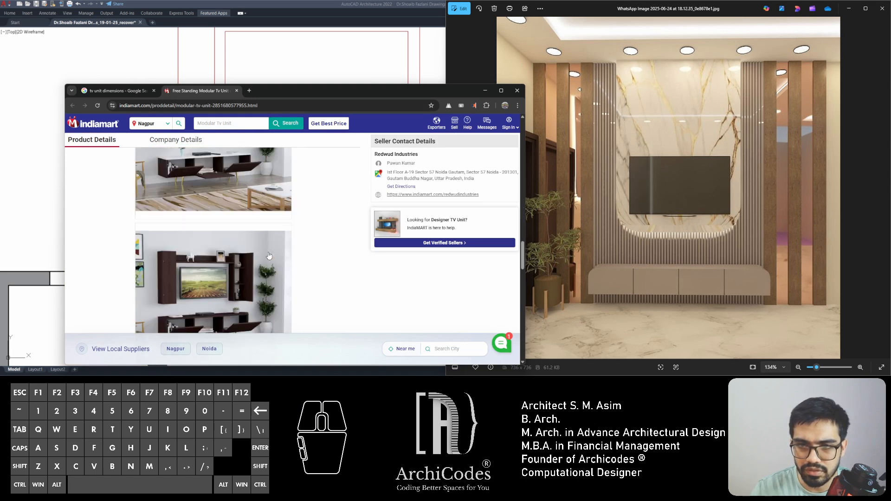
scroll(253, 222, "up", 3)
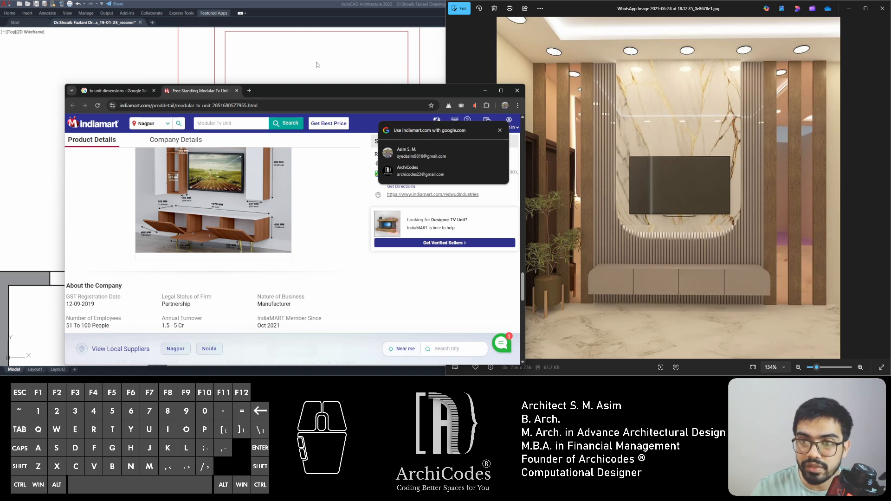
mouse_move(298, 93)
left_mouse_down()
mouse_move(636, 128)
mouse_move(0, 103)
left_mouse_up()
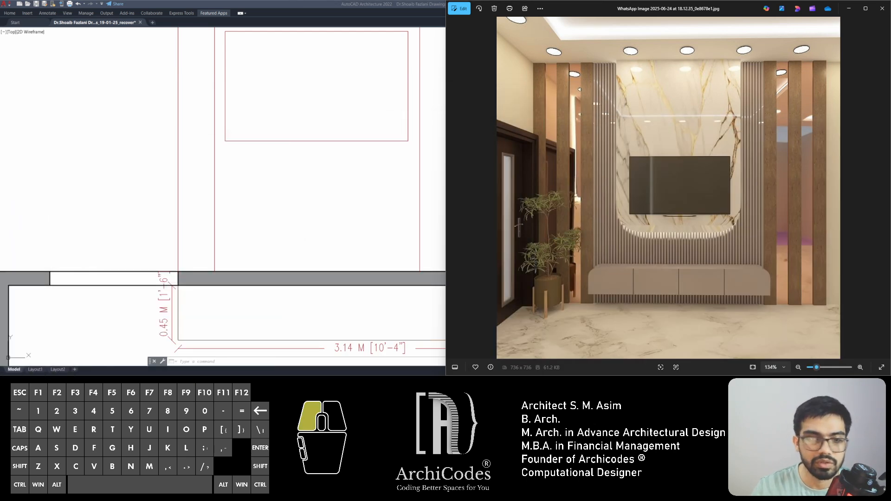
left_click(412, 160)
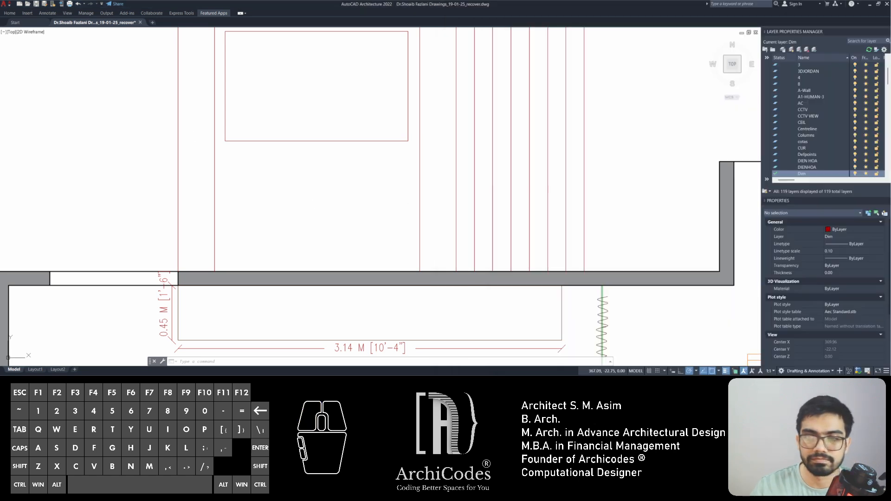
left_click_drag(11, 182, 890, 199)
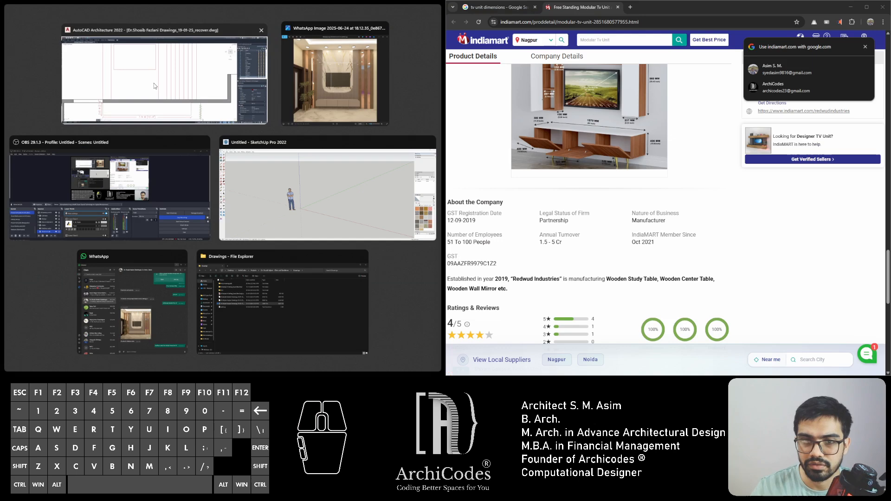
left_click(154, 82)
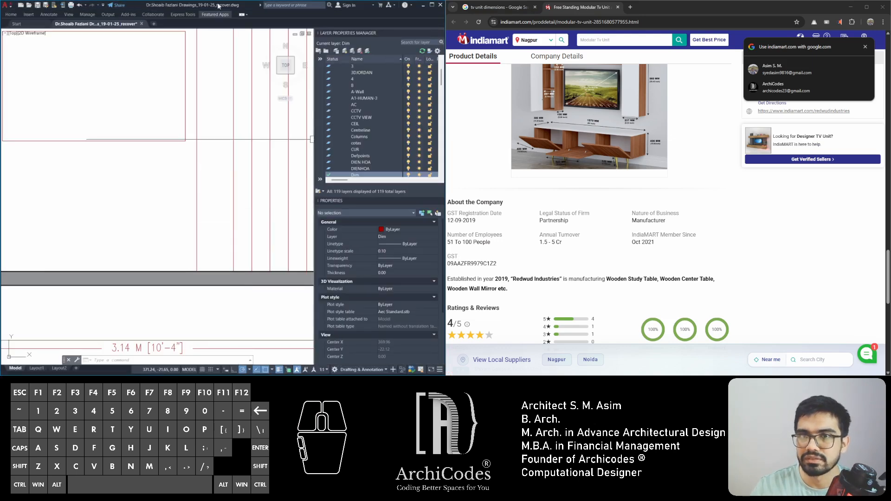
left_click_drag(215, 6, 259, 1)
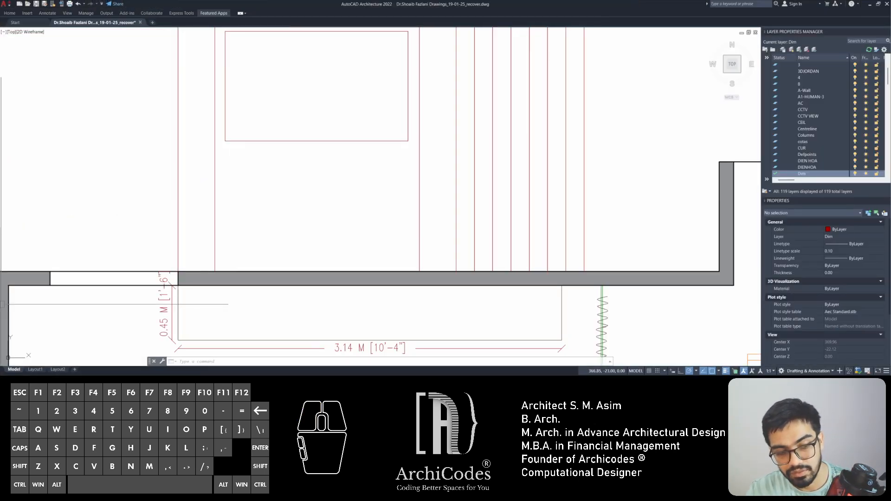
left_click(2, 304)
left_click(313, 225)
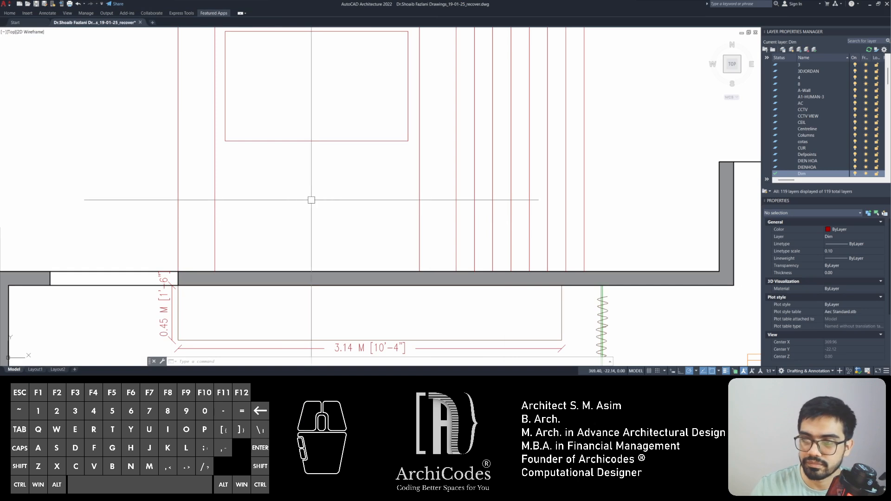
left_click(310, 211)
left_click(276, 217)
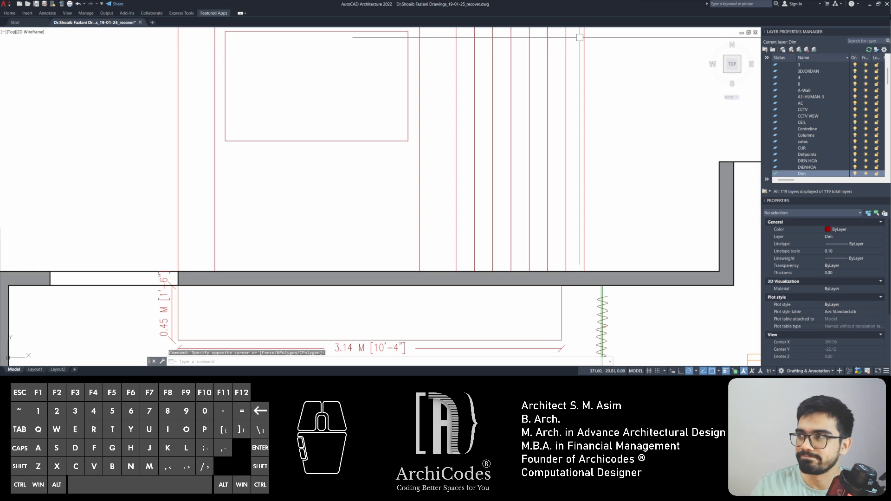
- Tile the IndiaMART page in a narrow column and widen the AutoCAD window to fill the remaining screen width
left_click_drag(628, 4, 488, 71)
left_click_drag(684, 13, 593, 21)
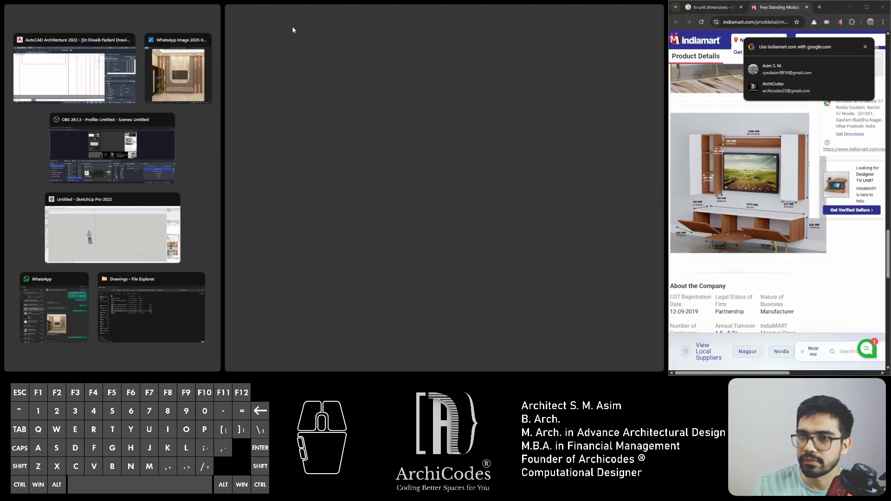
left_click(73, 84)
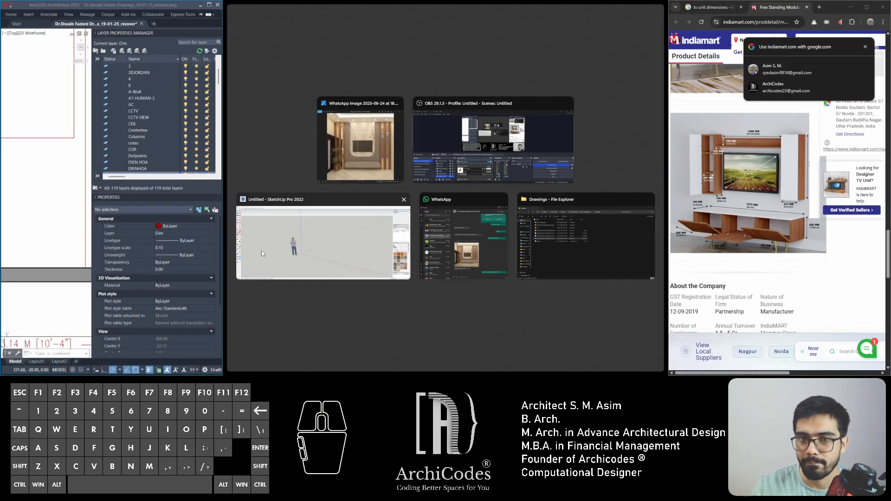
left_click(150, 63)
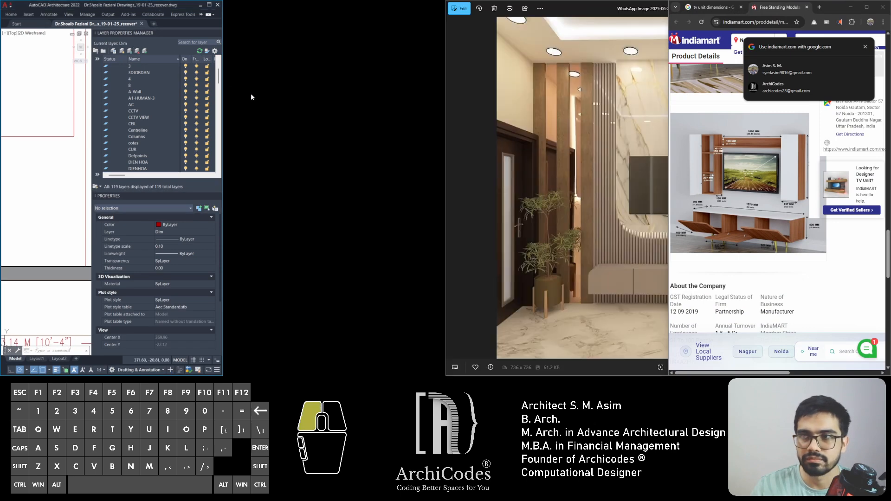
left_click_drag(91, 6, 579, 30)
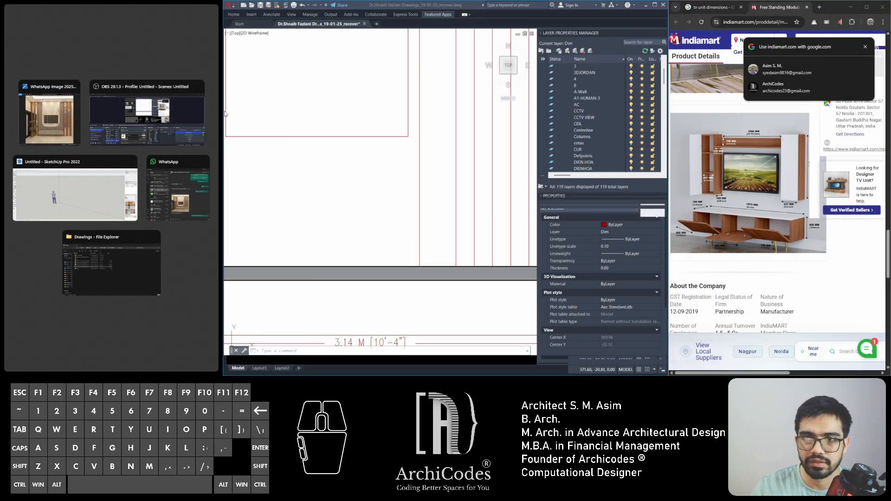
left_click(221, 96)
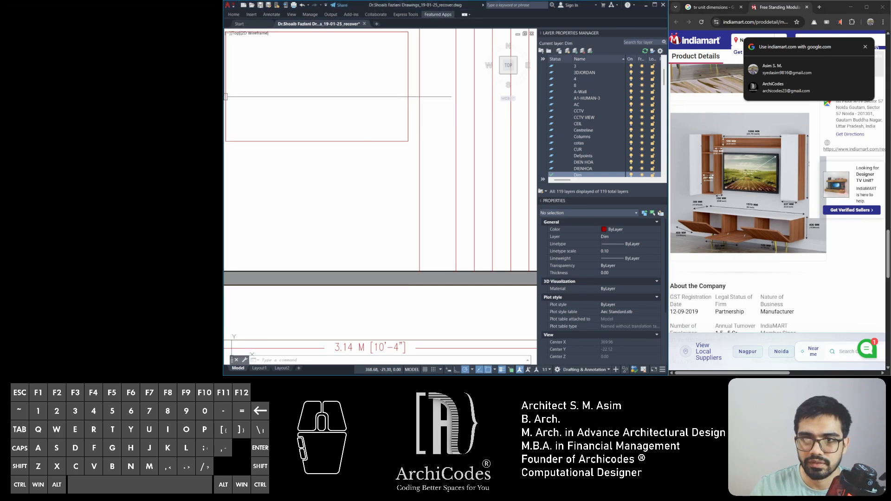
left_click_drag(221, 97, 0, 113)
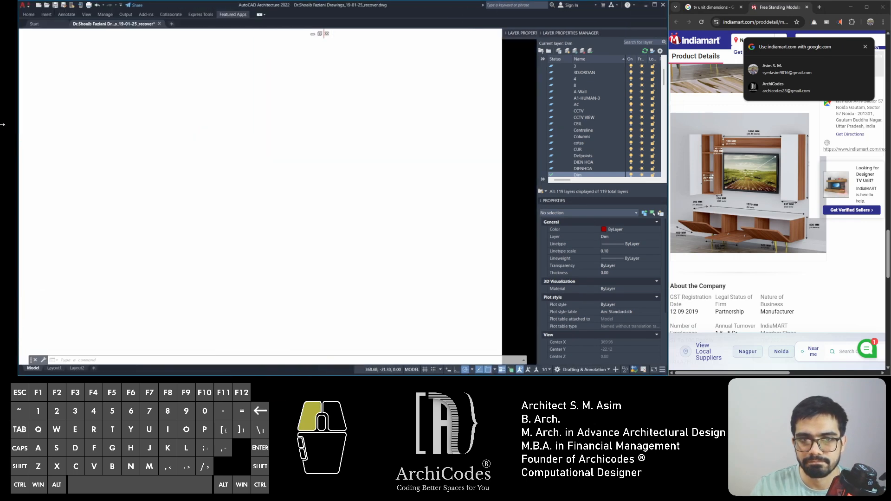
- Offset the wall's outer edge line 0.12 upward below the TV rectangle in the elevation
scroll(411, 181, "down", 7)
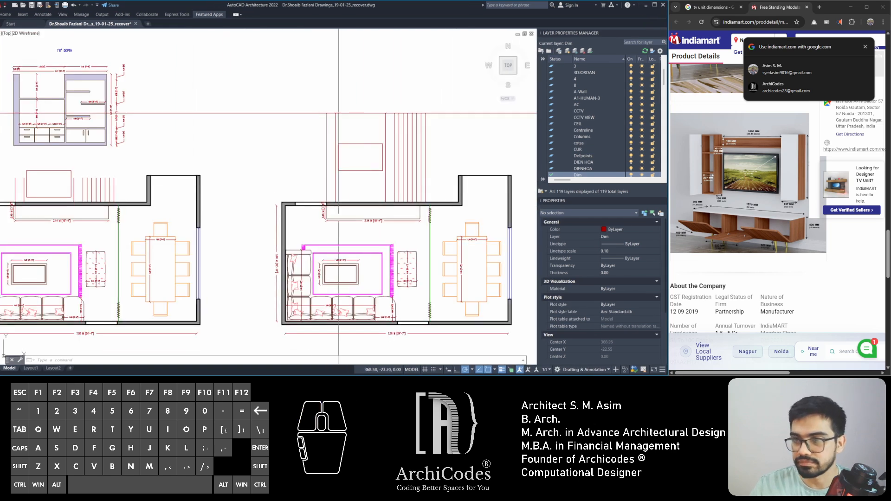
scroll(336, 193, "up", 3)
middle_click_drag(222, 149, 136, 169)
scroll(349, 150, "up", 2)
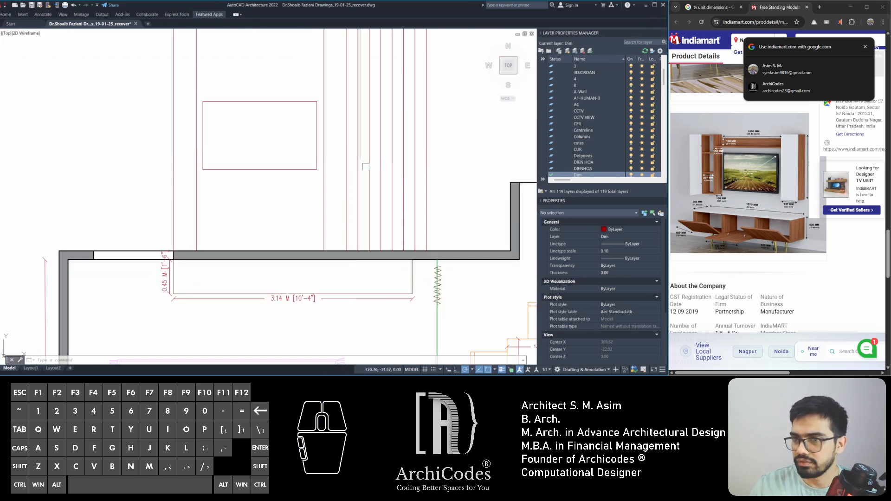
mouse_move(385, 183)
middle_mouse_down()
mouse_move(339, 183)
mouse_move(265, 143)
mouse_move(277, 130)
middle_mouse_up()
middle_click_drag(120, 179, 173, 173)
key("Escape")
key("Escape")
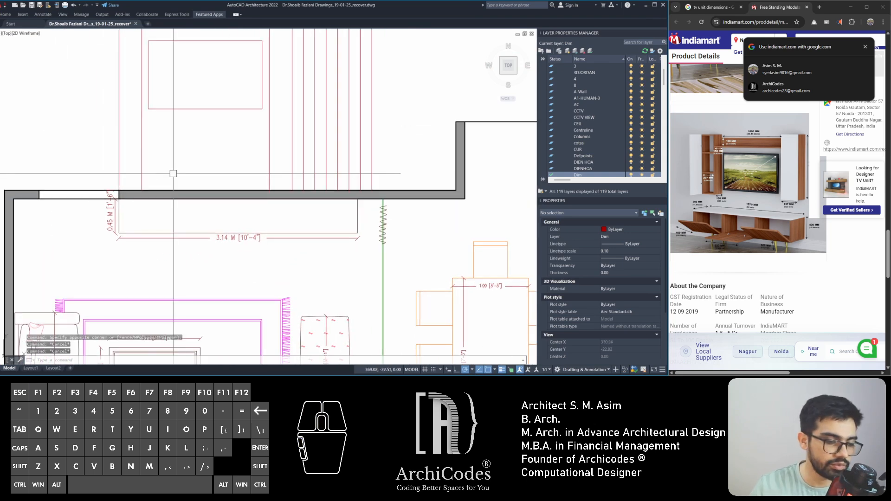
type("o")
key("space")
type(".12")
key("space")
left_click(177, 189)
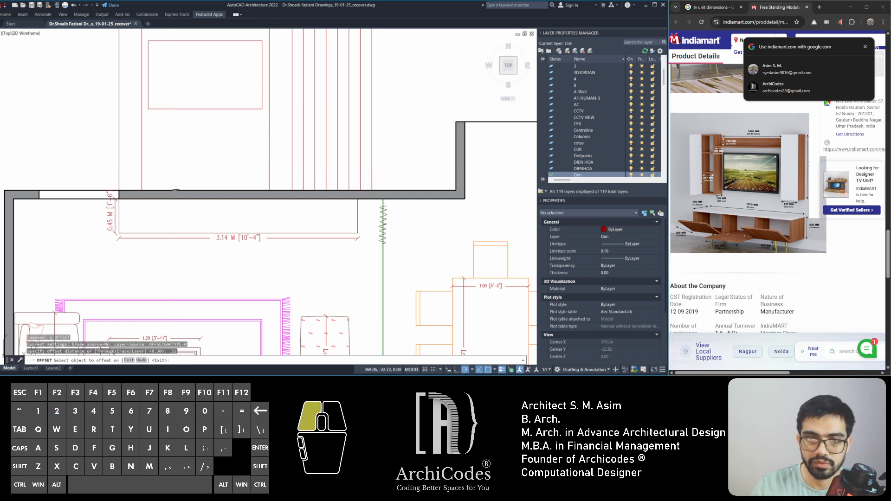
left_click(180, 156)
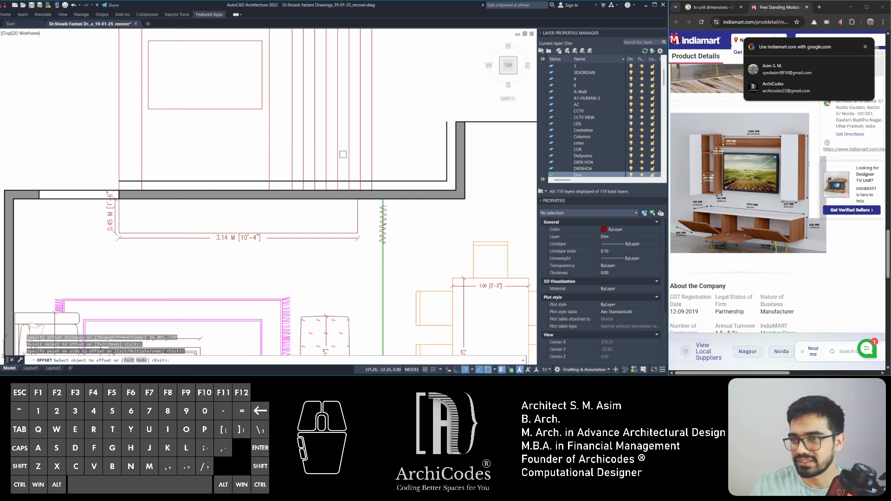
key("Escape")
- Trim away the vertical segment of the offset line beside the wall's corner
middle_click_drag(442, 170, 414, 152)
type("tr")
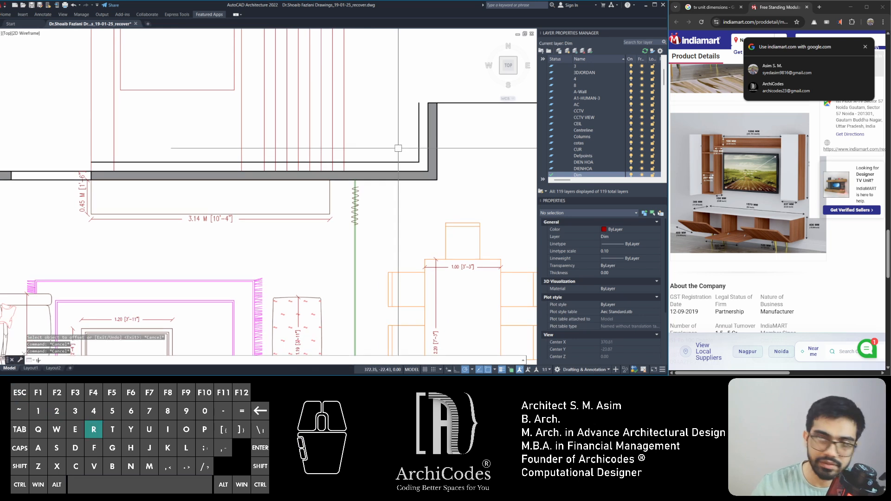
key("space")
left_click(416, 150)
key("Escape")
key("Escape")
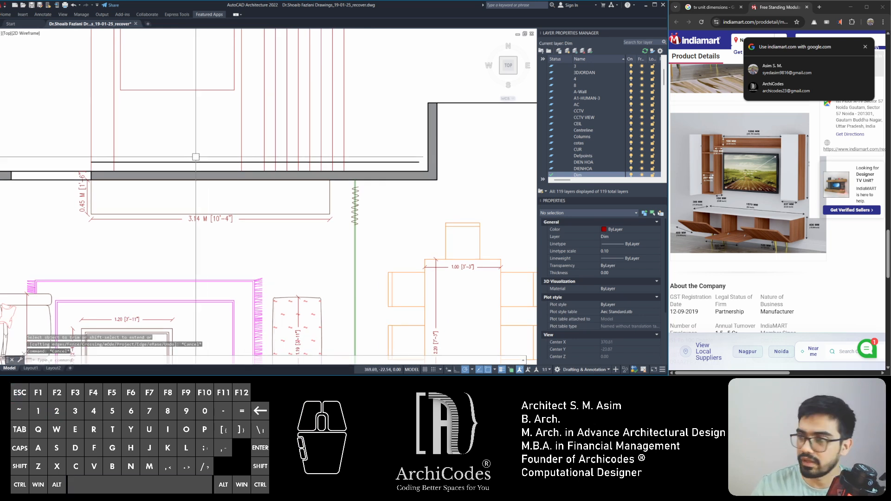
- Offset the remaining horizontal line 0.4 upward to mark the height of the TV unit
middle_click_drag(197, 159, 219, 165)
type("o")
key("space")
type(".4")
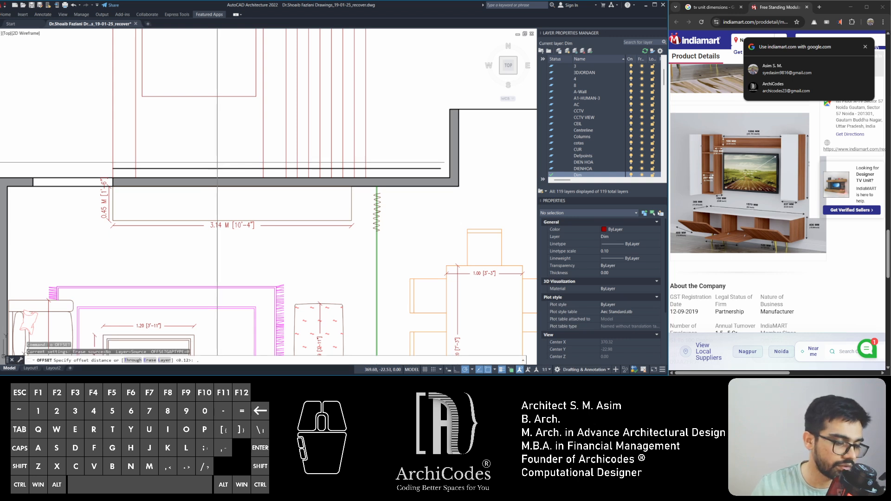
key("space")
left_click(220, 169)
left_click(220, 139)
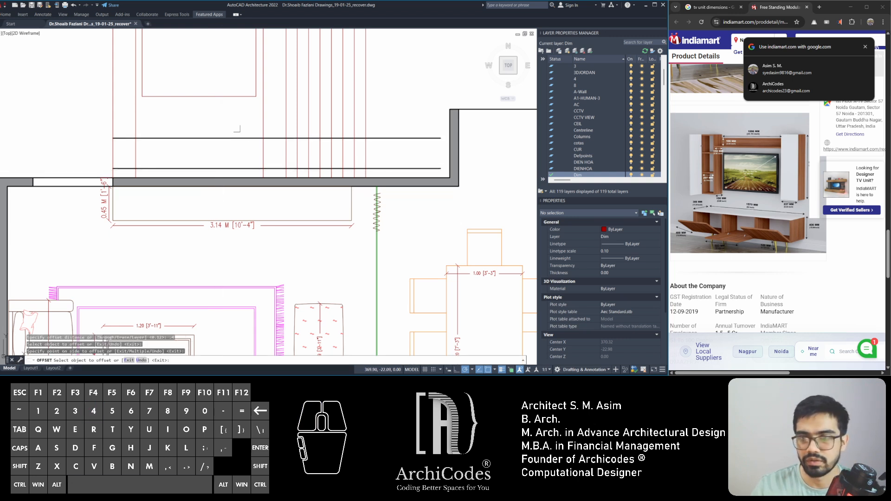
key("Escape")
key("Escape")
key("Escape")
middle_click_drag(160, 155, 183, 157)
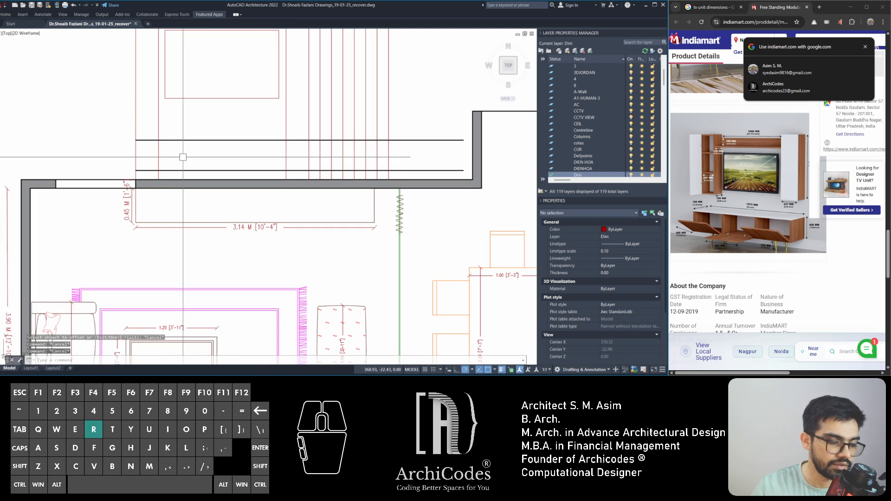
type("rect")
key("space")
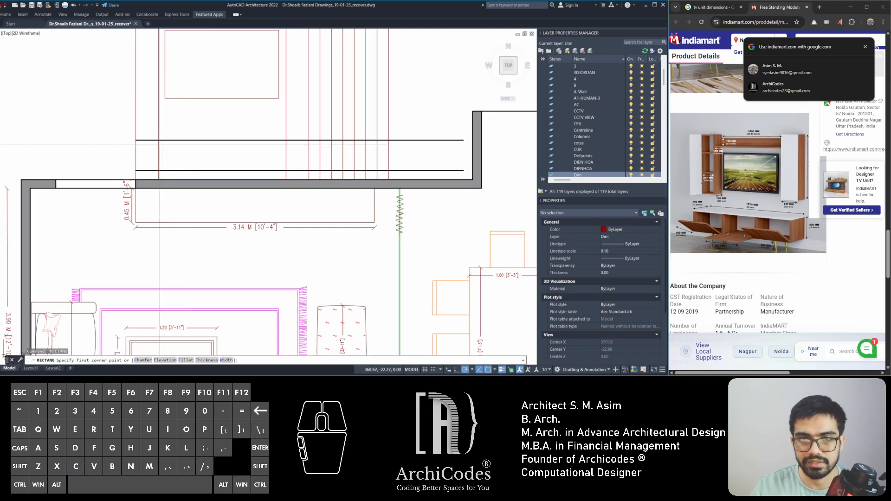
left_click(158, 139)
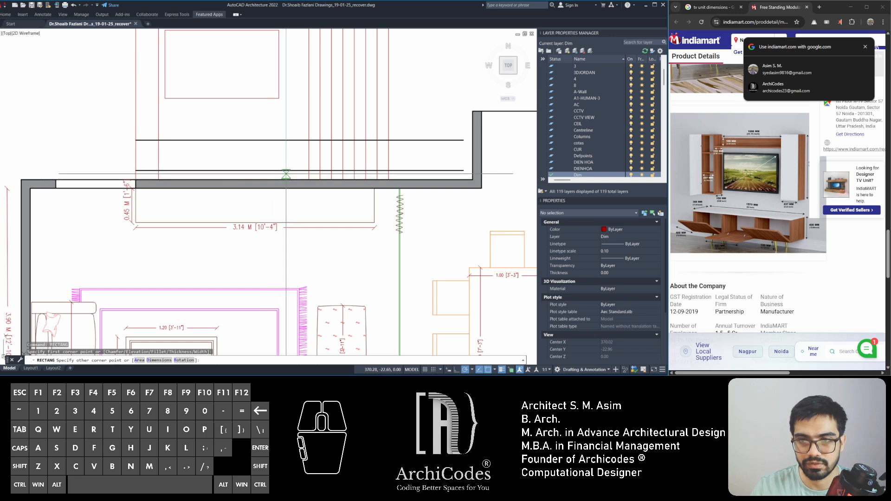
key("Escape")
key("Escape")
key("Escape")
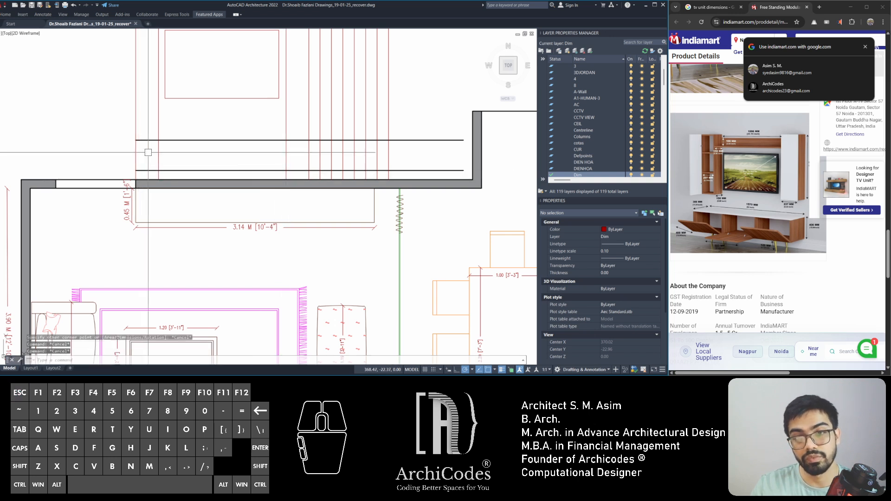
- Draw the TV unit's rectangular outline with lines between the inner edges of the side panels, along the two horizontal guide lines
middle_click_drag(184, 157, 204, 158)
type("l")
key("space")
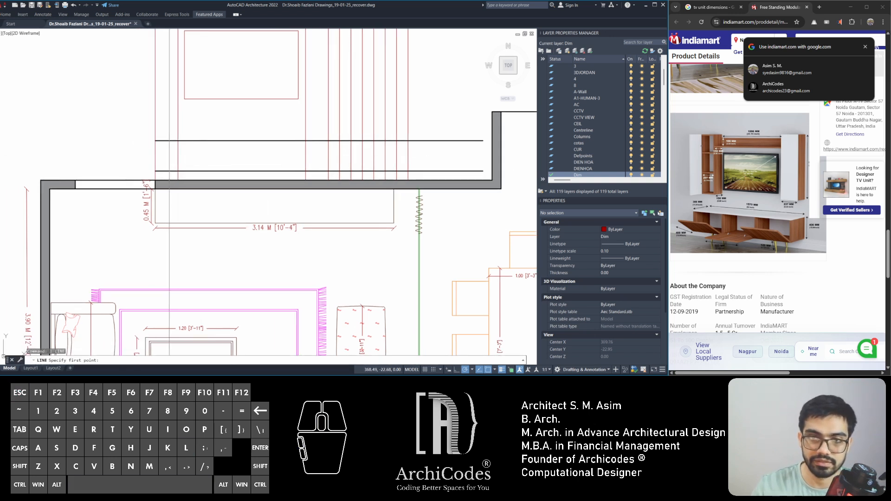
left_click(179, 171)
left_click(178, 141)
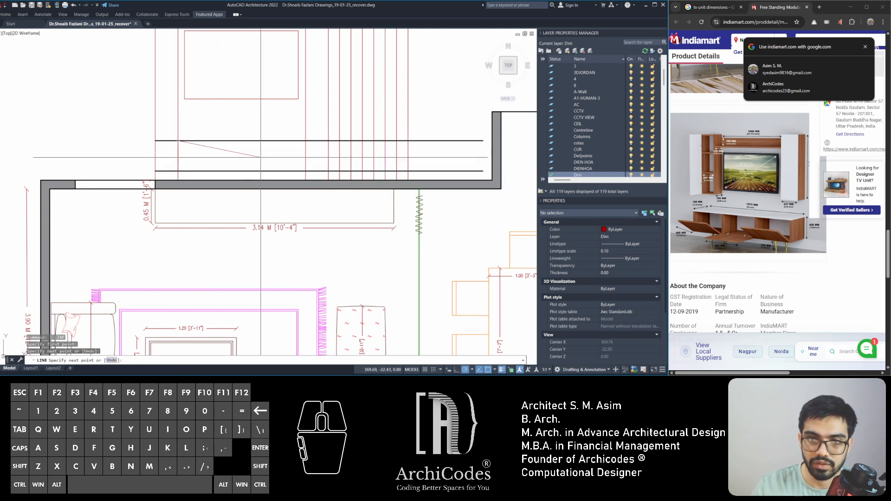
key("space")
key("space")
left_click(304, 171)
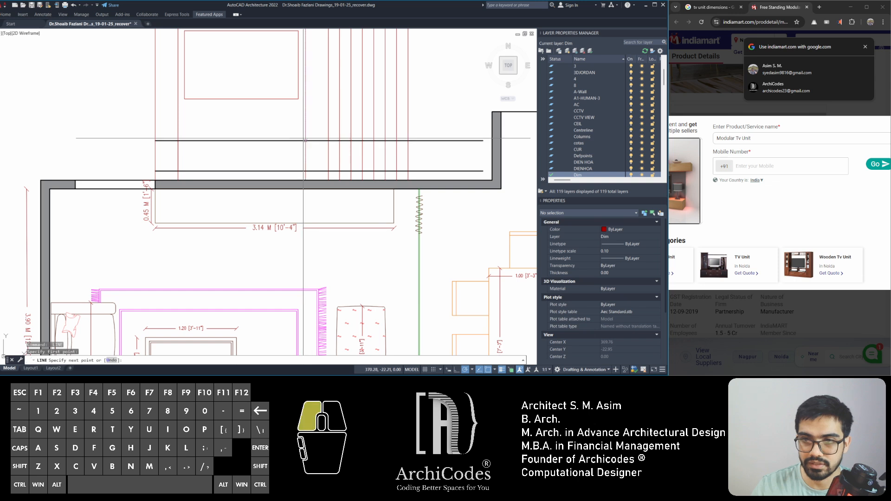
left_click(178, 140)
key("space")
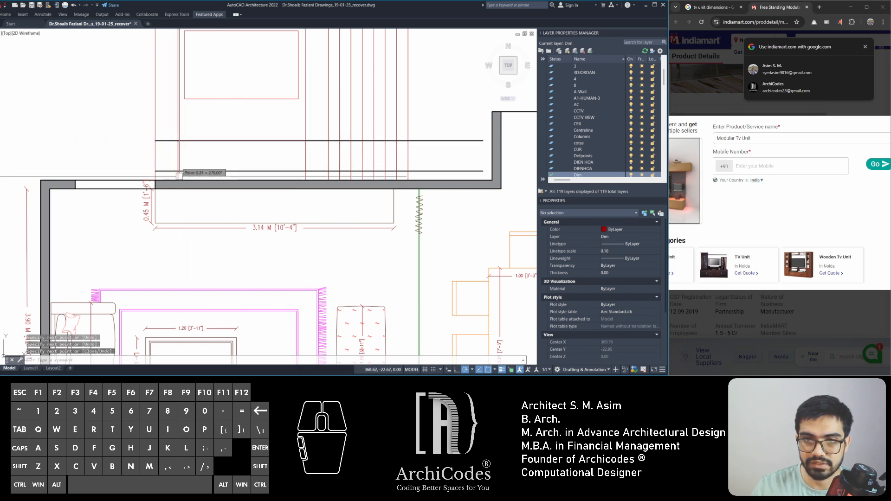
key("space")
left_click(178, 171)
key("Escape")
key("Escape")
key("Escape")
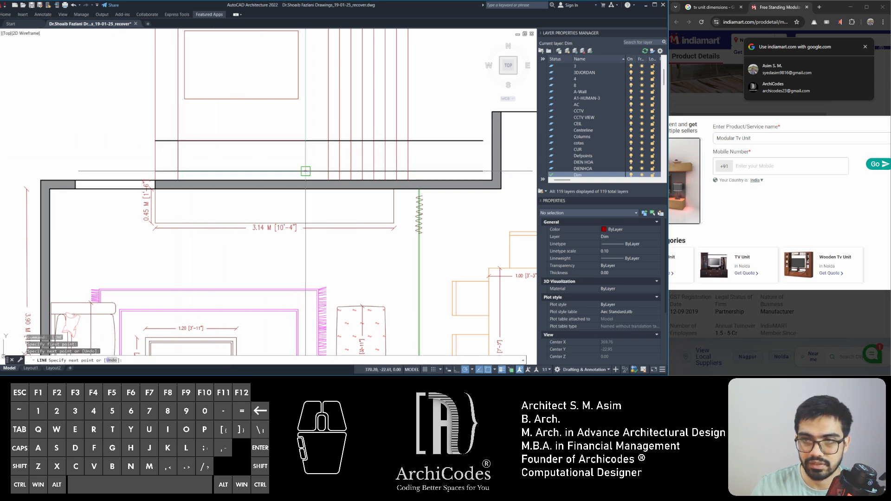
- Delete the two black horizontal guide lines, keeping the TV unit outline
left_click(471, 107)
left_click(448, 169)
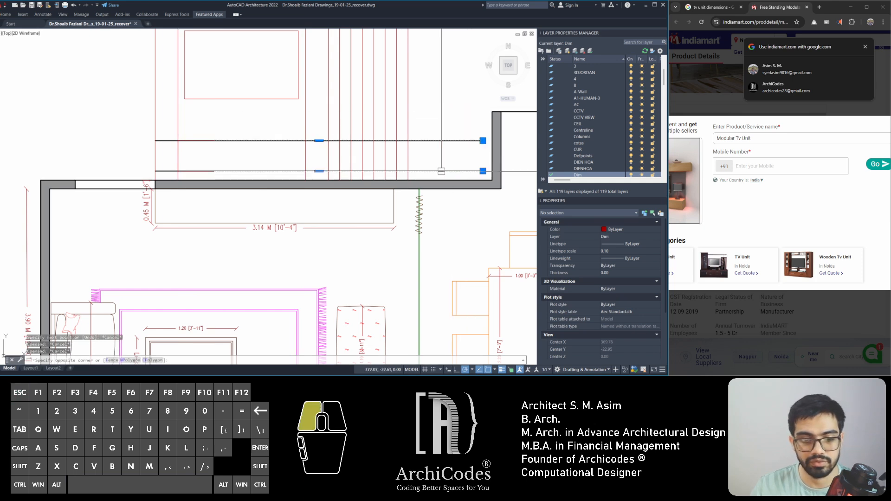
key("Delete")
- Fillet both upper corners of the TV unit's outline with a 0.15 radius
middle_click_drag(424, 162, 448, 177)
type("f")
key("space")
type("r")
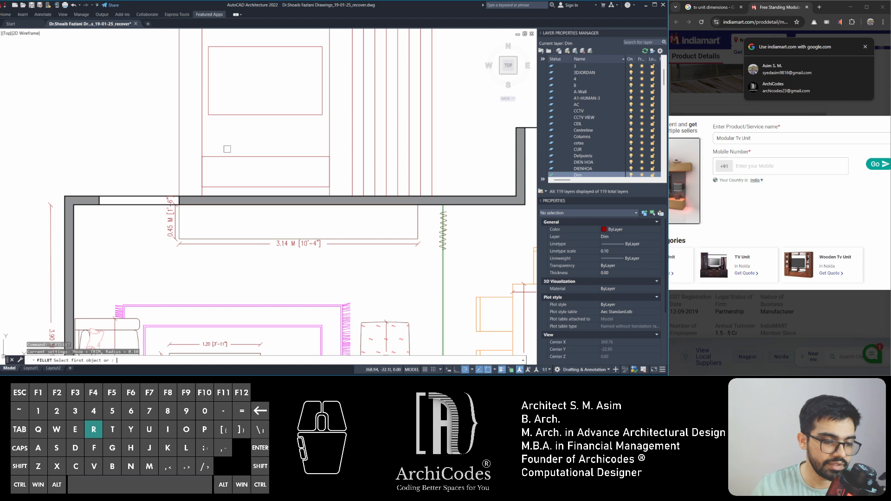
key("space")
type(".15")
key("space")
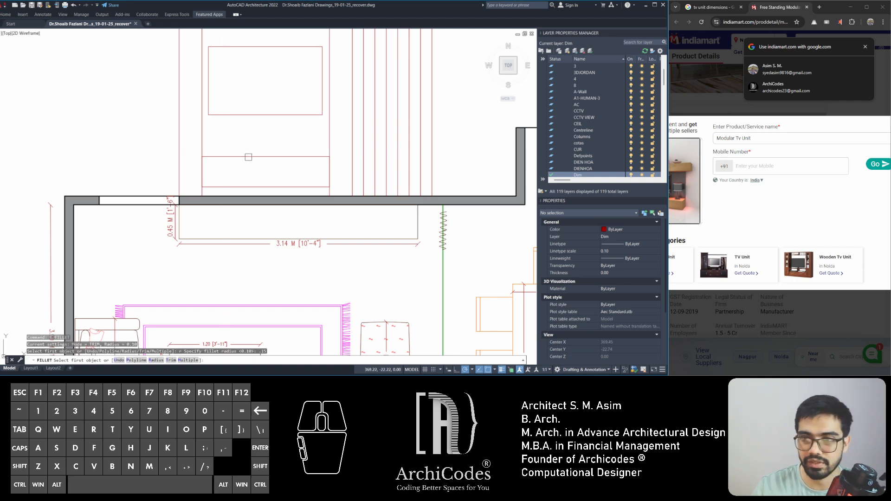
left_click(329, 164)
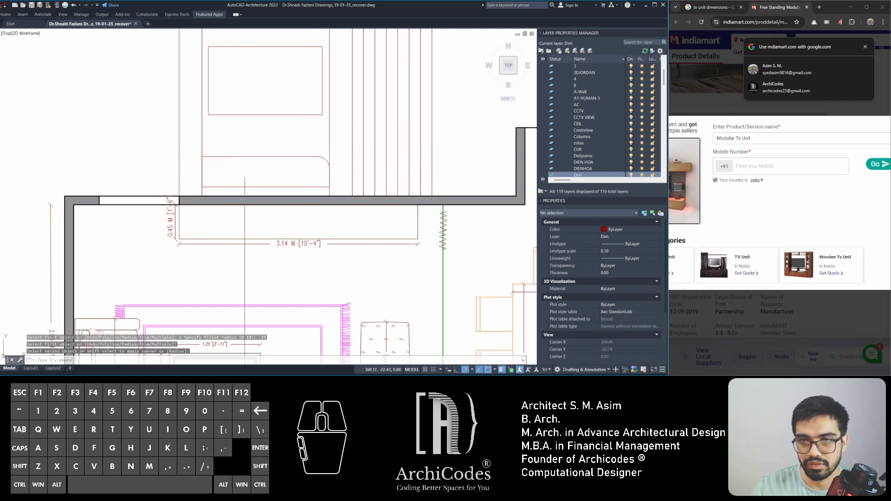
key("space")
key("Escape")
key("Escape")
key("Escape")
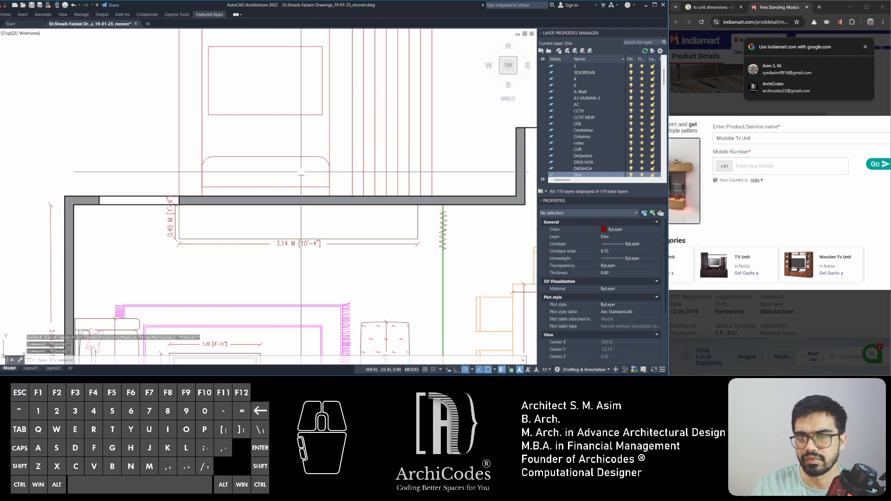
middle_click_drag(277, 148, 266, 175)
key("Escape")
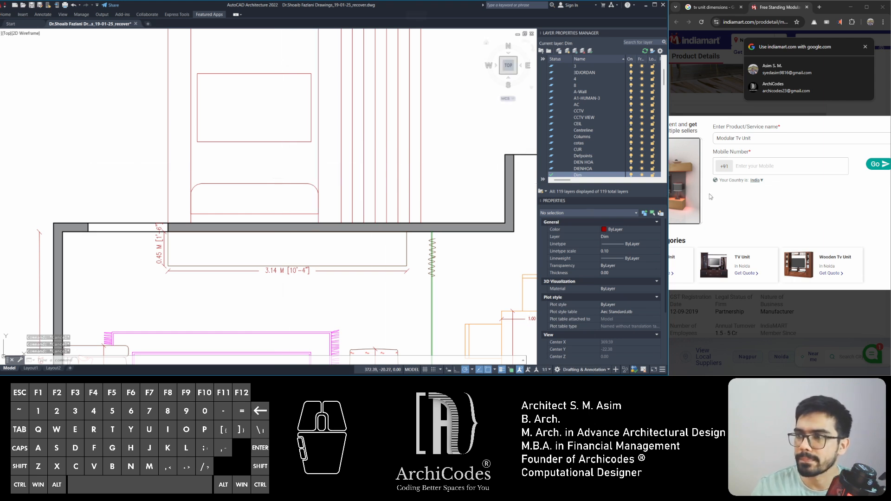
- Dismiss the enquiry pop-up on the IndiaMART page, check the dimensioned TV unit photo, and return to the AutoCAD drawing
left_click(706, 91)
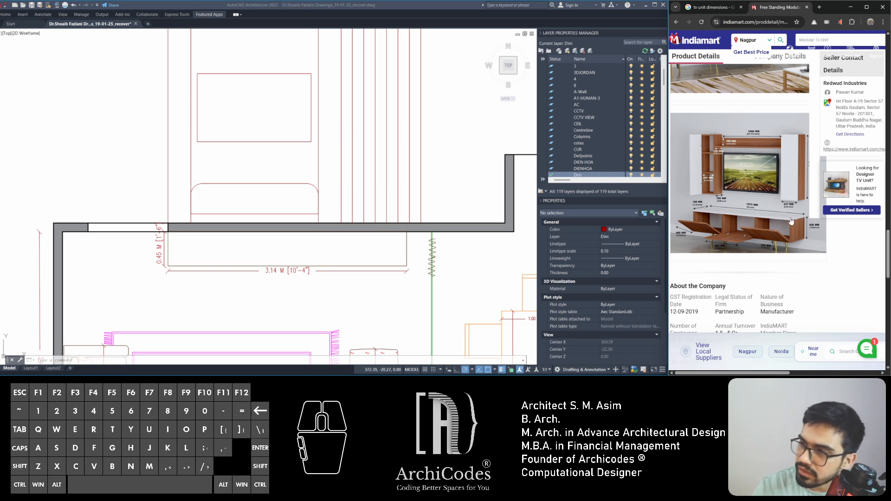
left_click(239, 164)
key("Escape")
key("Escape")
key("Escape")
- Offset the TV unit's top line 0.5 upward to mark the height of the TV's lower edge
middle_click_drag(264, 174, 274, 180)
type("o")
key("space")
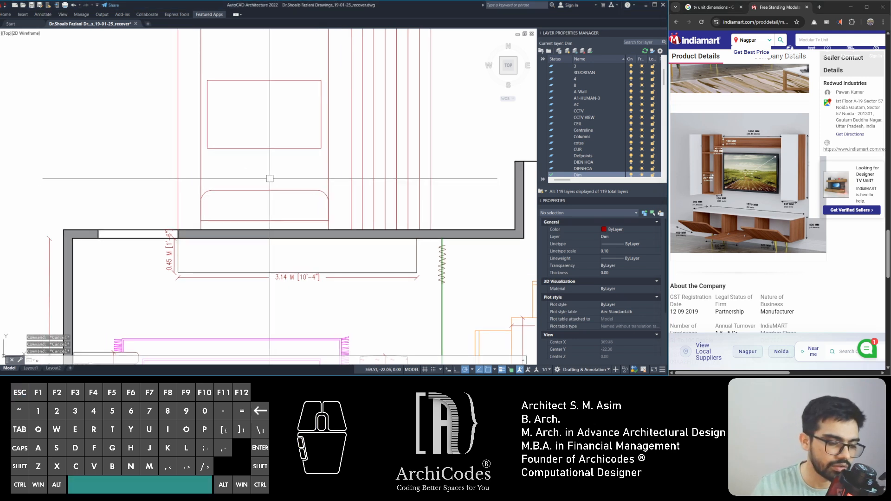
type(".5")
key("space")
left_click(274, 190)
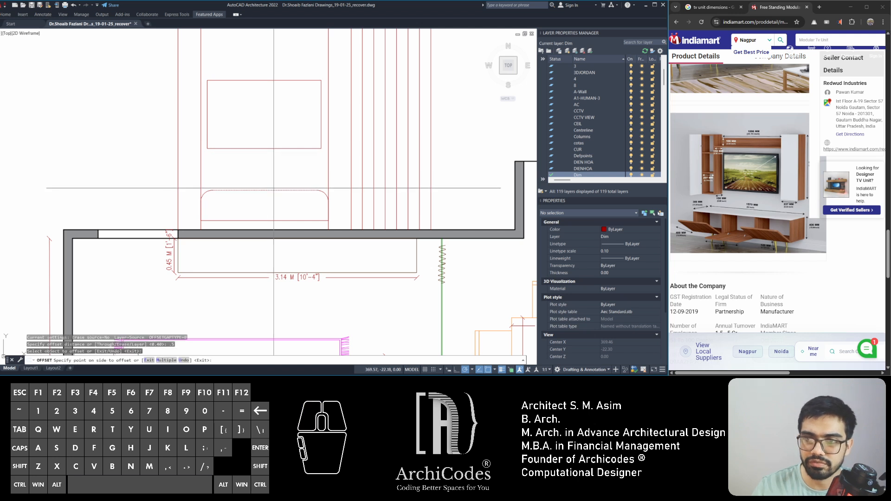
left_click(268, 164)
key("Escape")
key("Escape")
- Move the TV rectangle down so the midpoint of its lower edge sits on the offset guide line
left_click(264, 148)
scroll(264, 148, "up", 2)
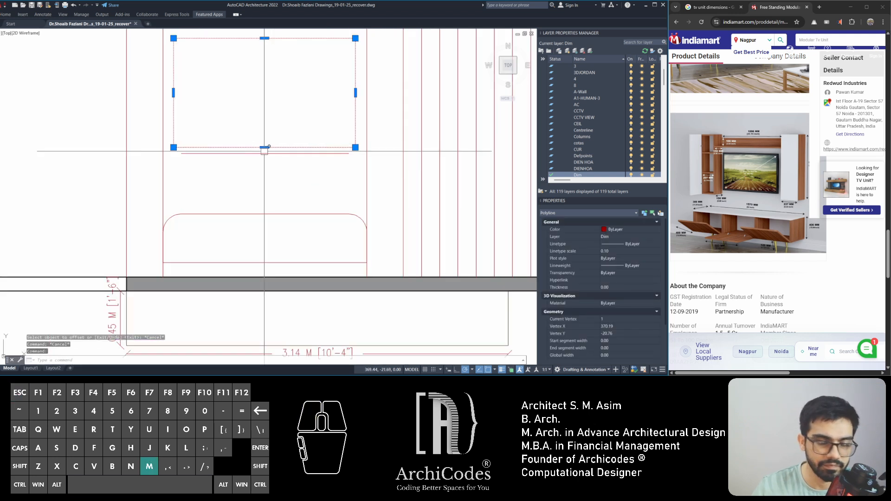
type("m")
key("space")
left_click(264, 148)
left_click(266, 153)
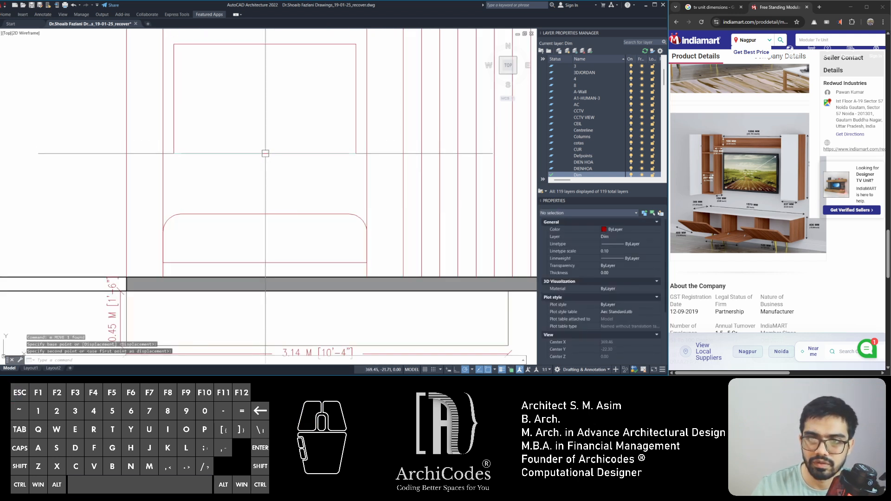
- Delete the offset guide line along the TV's lower edge, keeping the TV rectangle
key("Escape")
key("Escape")
left_click(184, 142)
key("Escape")
key("Escape")
left_click(178, 142)
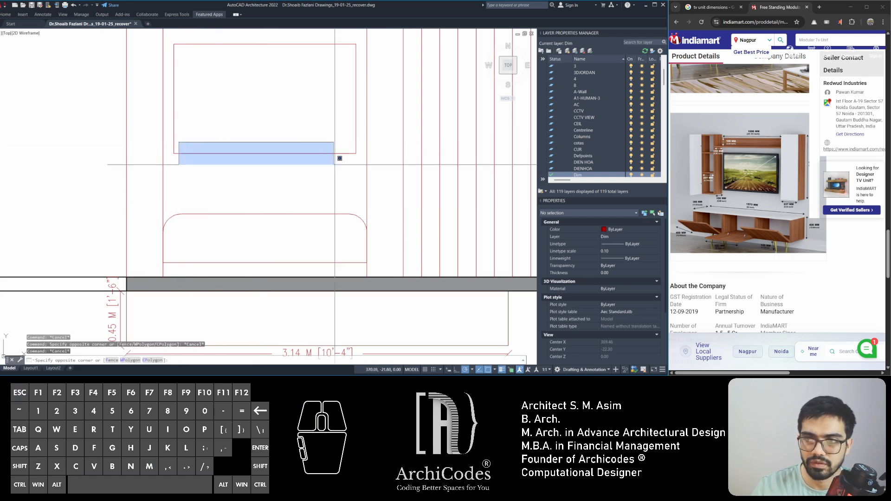
left_click(354, 166)
key("Delete")
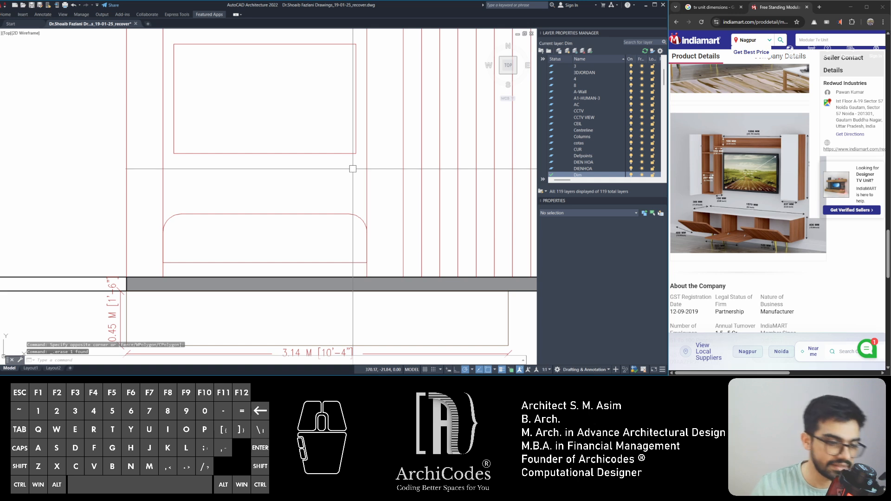
- Switch to the reference photo and examine the marble panel's rounded, lit lower edge and the fluted panelling below the TV
key("alt+Tab")
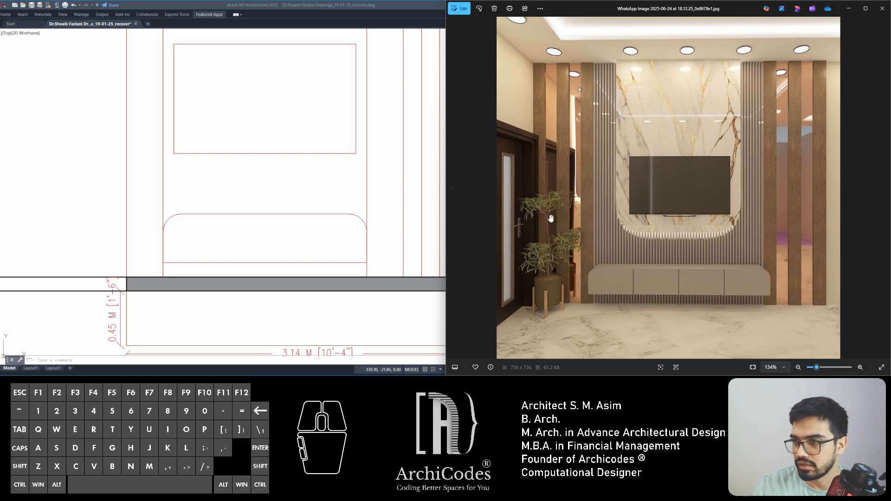
scroll(695, 246, "up", 8)
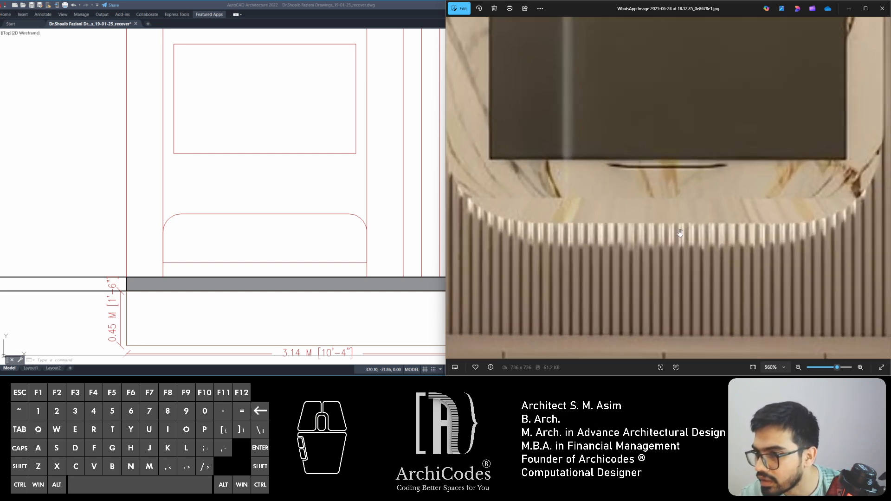
scroll(666, 232, "down", 2)
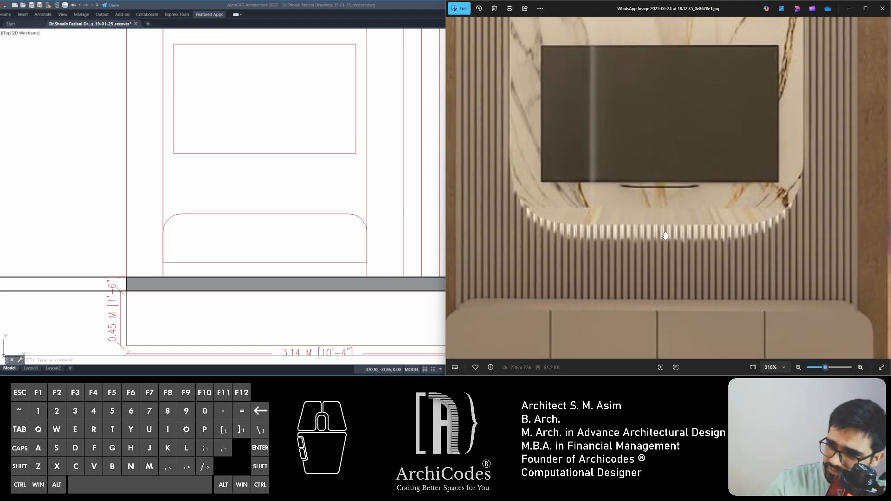
scroll(788, 212, "down", 4)
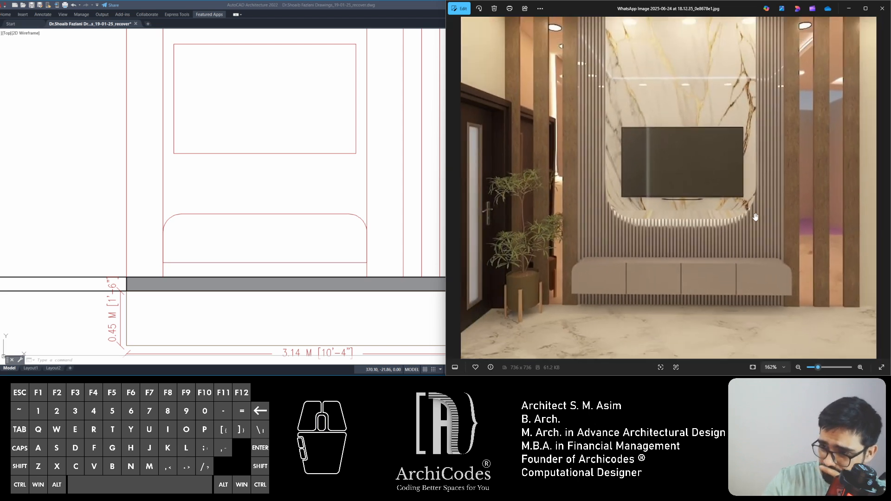
left_click_drag(724, 215, 716, 259)
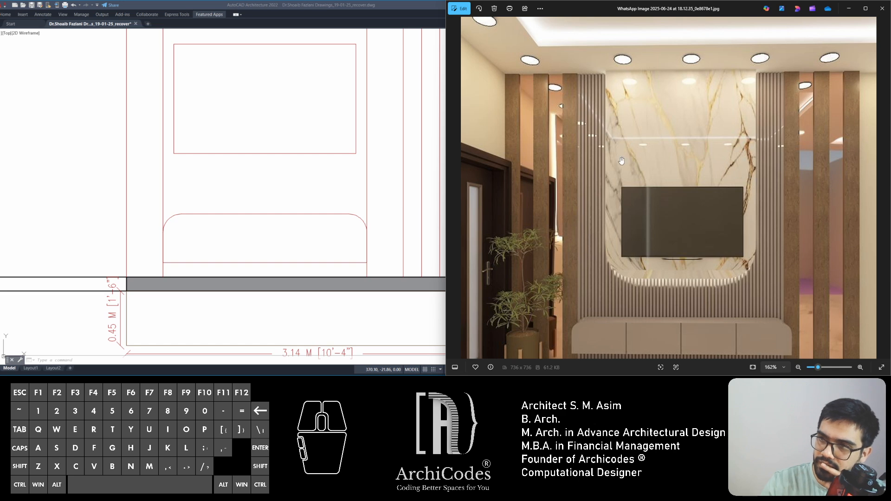
left_click_drag(626, 160, 645, 127)
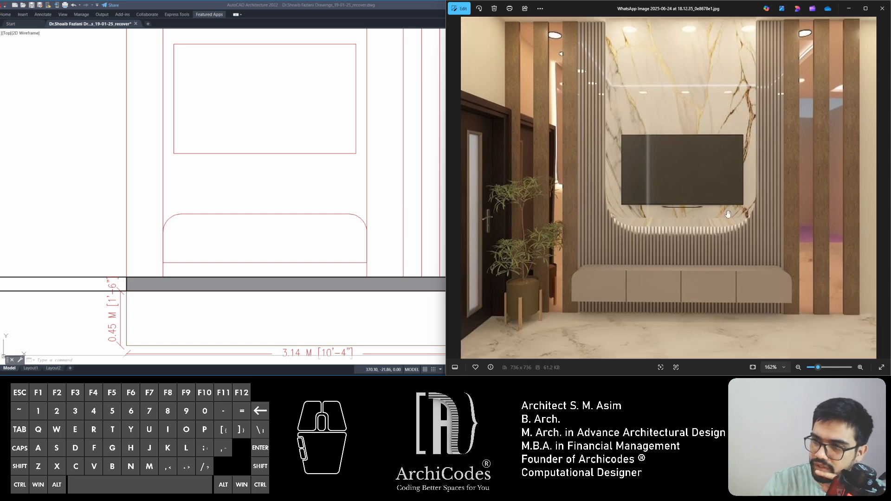
scroll(705, 230, "up", 8)
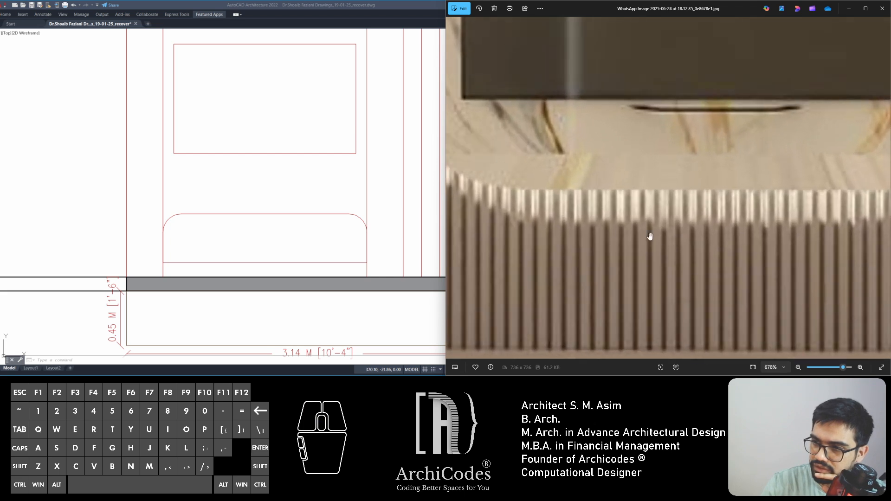
left_click_drag(647, 235, 540, 236)
left_click_drag(678, 249, 634, 249)
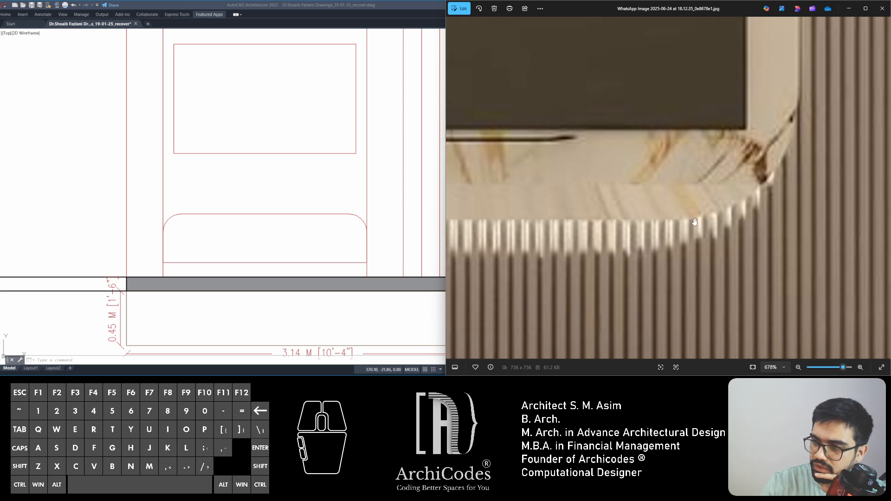
left_click_drag(478, 247, 731, 228)
left_click_drag(459, 209, 699, 258)
left_click_drag(700, 197, 624, 225)
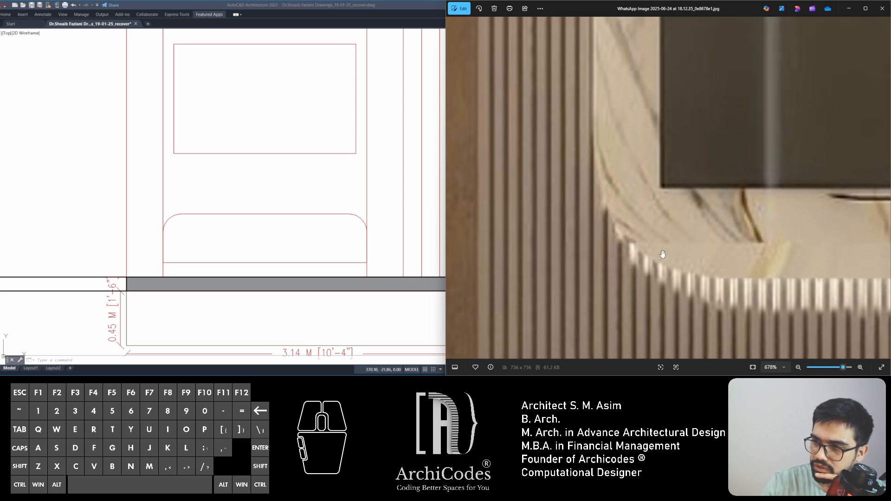
scroll(662, 254, "down", 6)
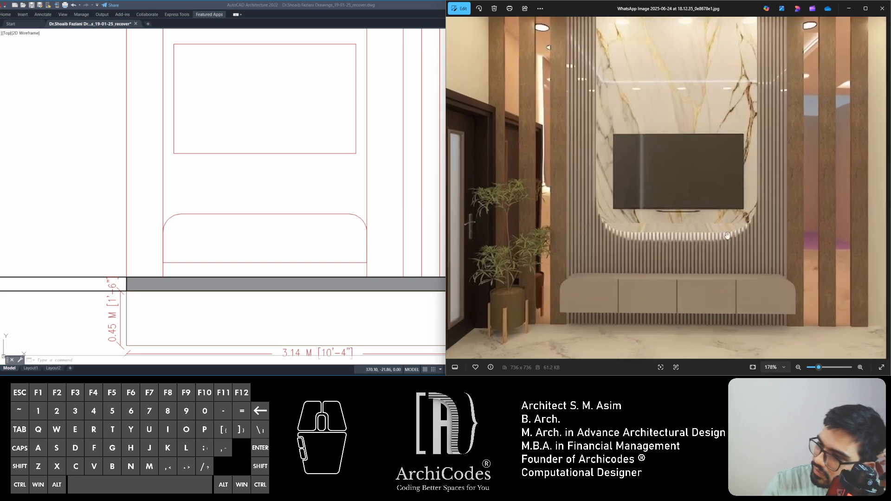
scroll(727, 235, "up", 2)
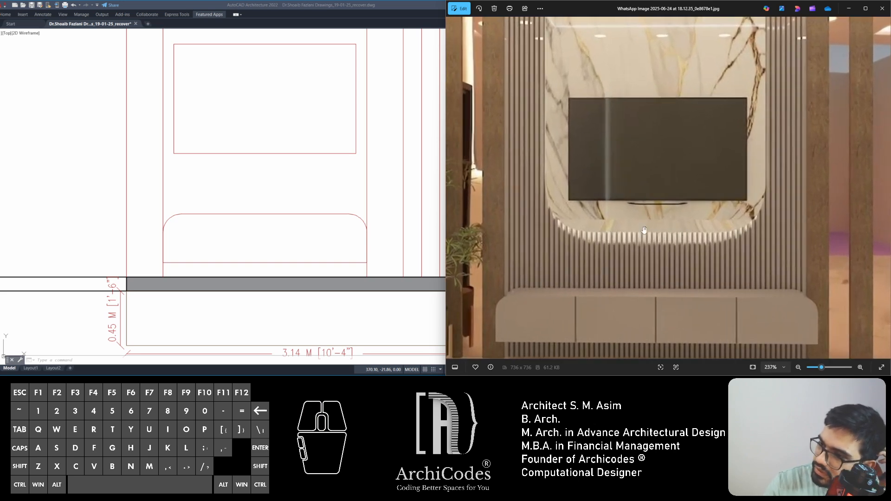
scroll(637, 230, "down", 2)
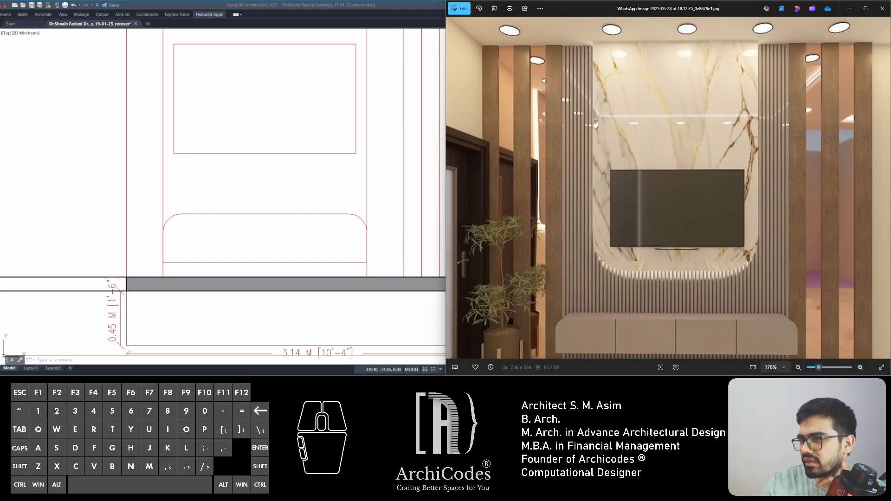
- Examine where the marble and fluted panels meet near the ceiling, and compare with the panel's curved bottom in the reference photo
scroll(601, 52, "up", 10)
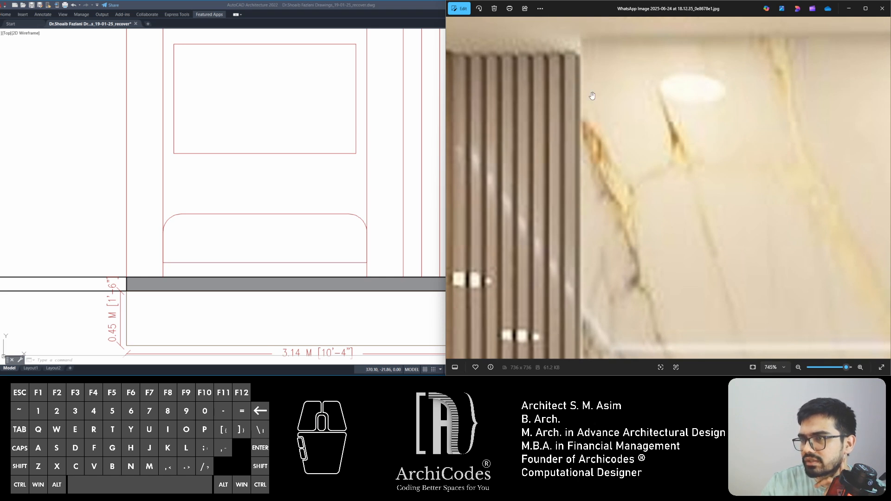
scroll(592, 95, "down", 7)
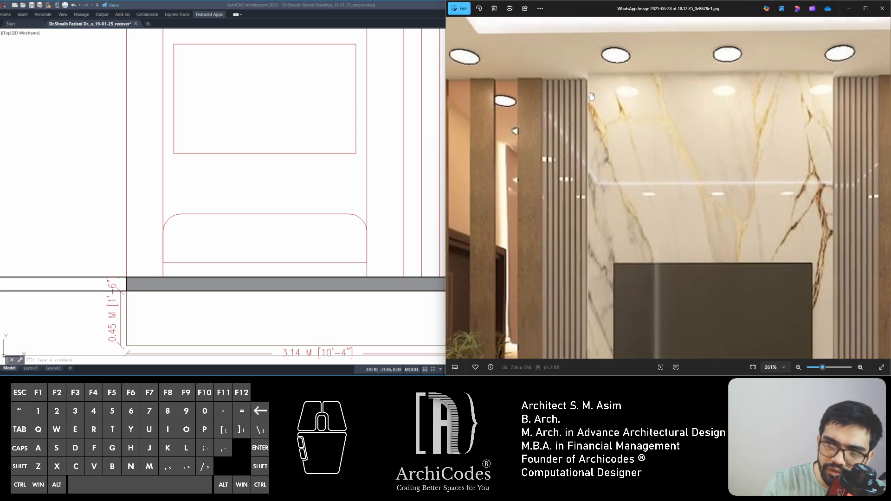
scroll(596, 103, "down", 3)
left_click_drag(663, 200, 640, 148)
scroll(535, 221, "up", 6)
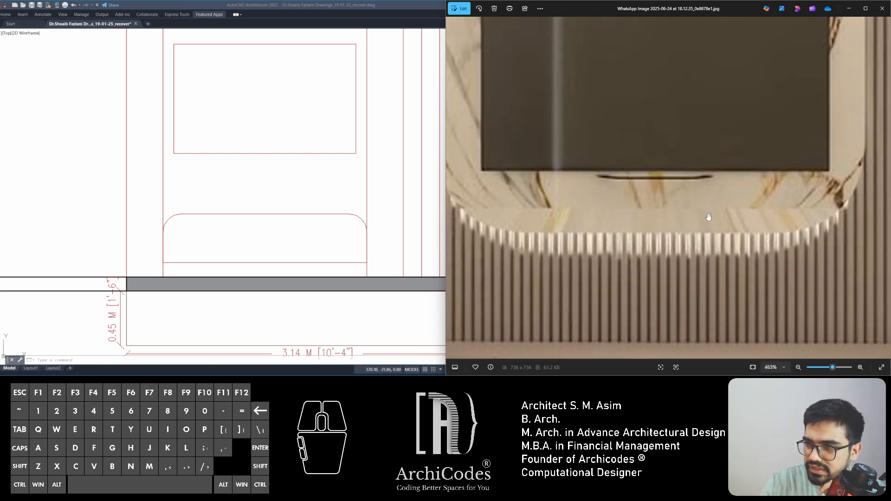
scroll(544, 197, "down", 7)
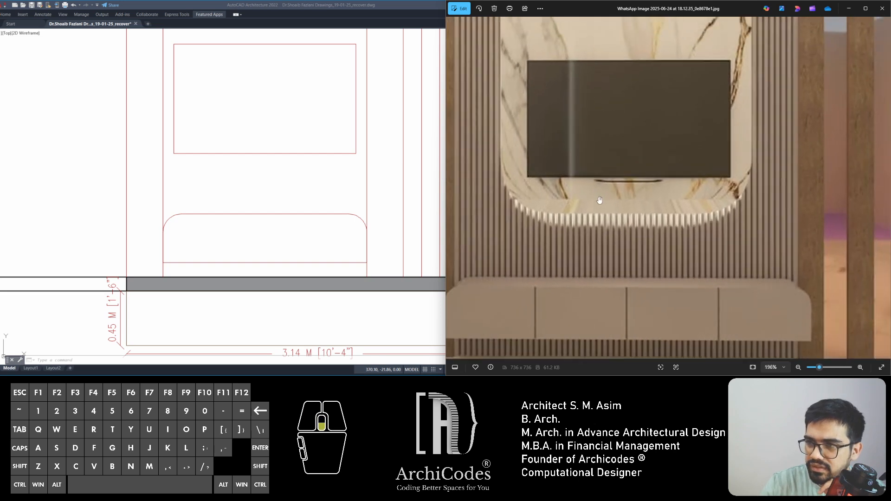
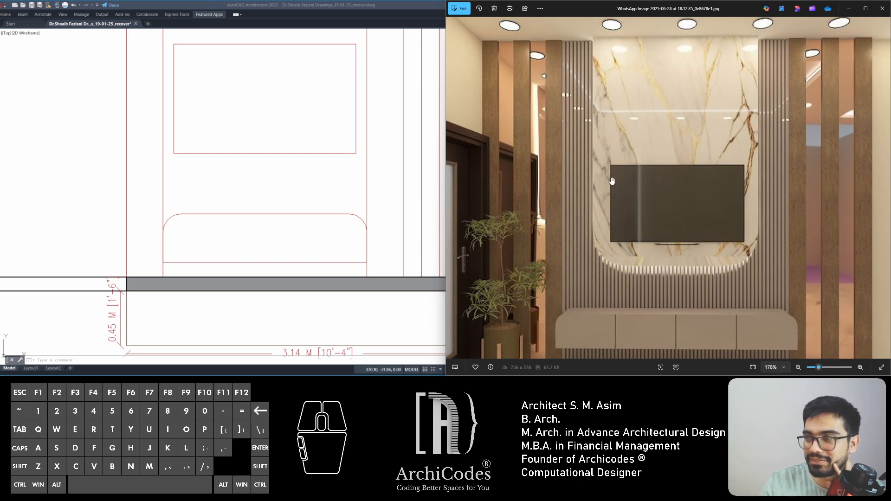
scroll(611, 181, "down", 2)
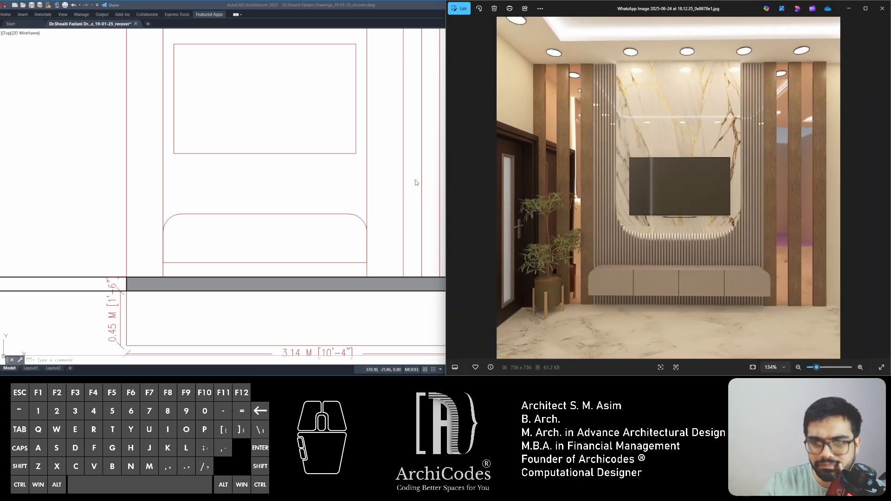
left_click(275, 173)
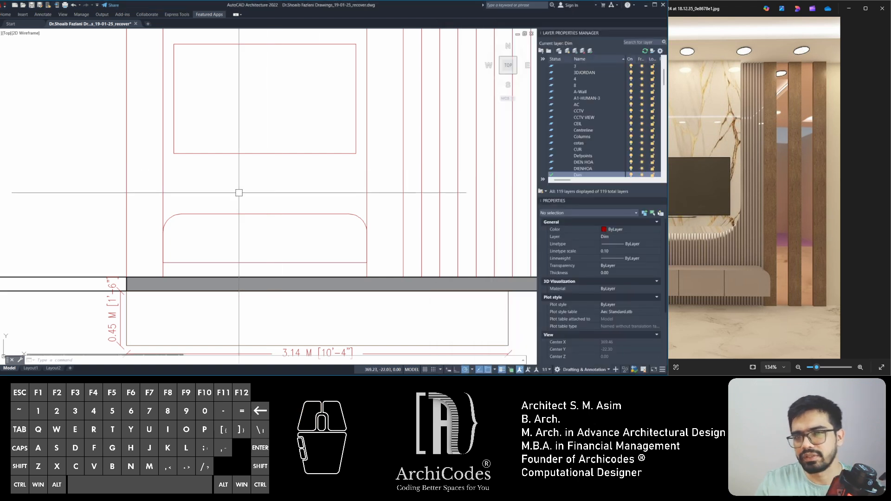
key("Escape")
key("Escape")
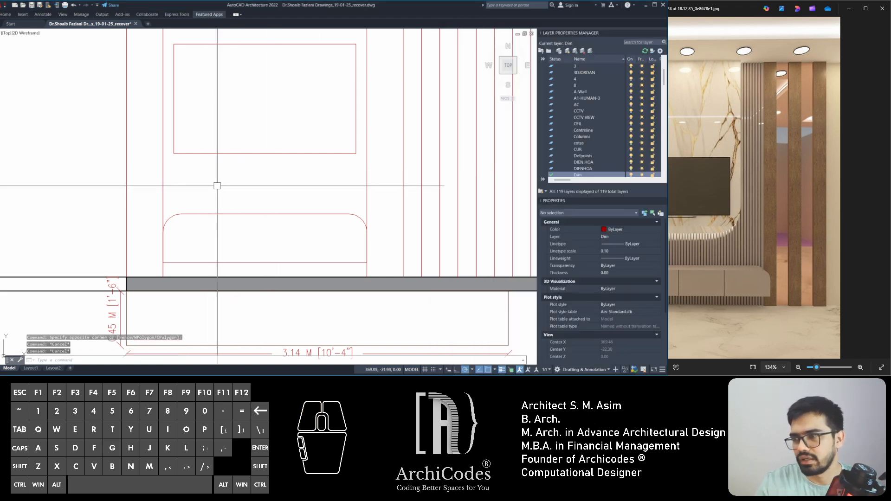
type("l")
key("Return")
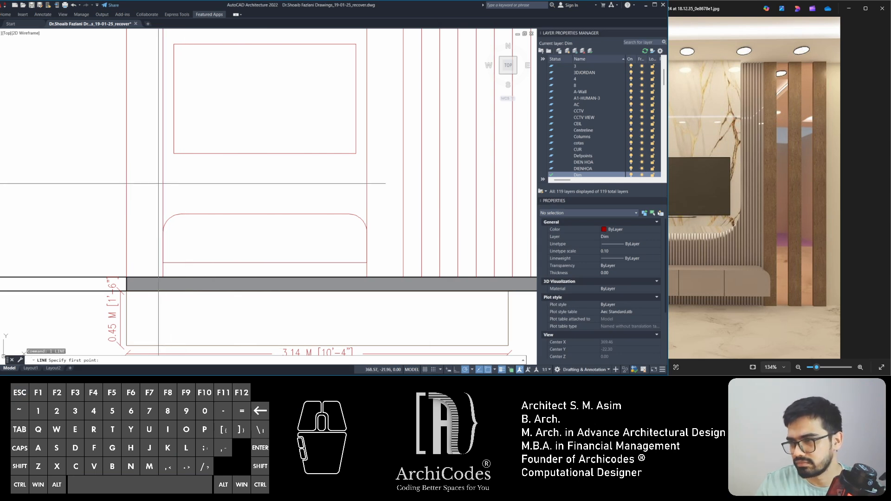
scroll(756, 203, "down", 2)
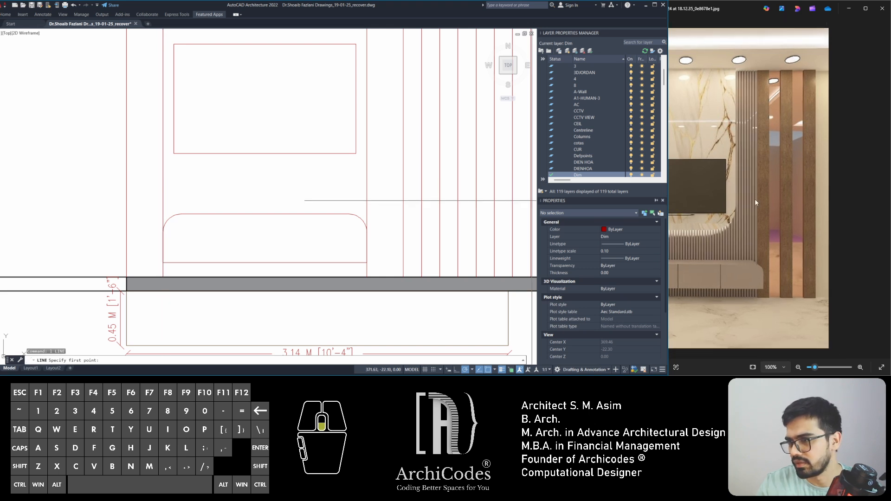
scroll(722, 205, "up", 2)
left_click(708, 120)
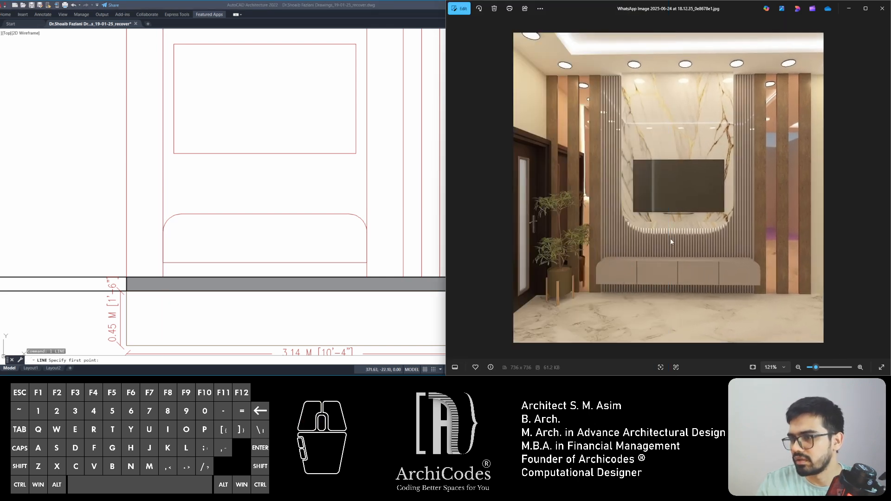
scroll(670, 239, "up", 4)
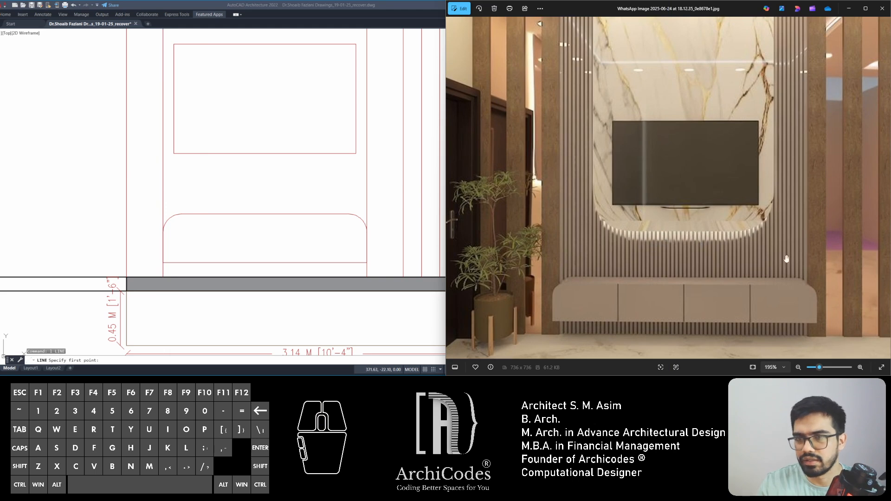
left_click(194, 186)
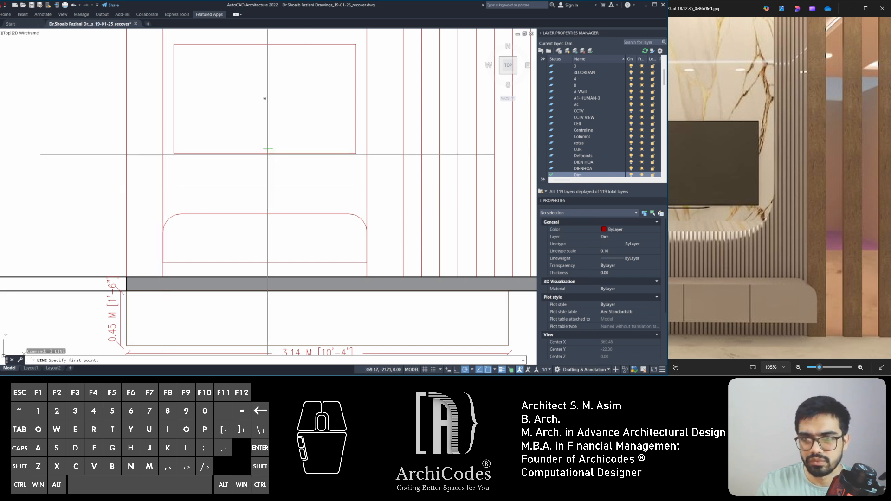
key("Escape")
key("Escape")
key("Escape")
- Offset the TV unit's top edge upward by 0.25 m to form the marble panel's lower edge below the TV
type("o")
key("space")
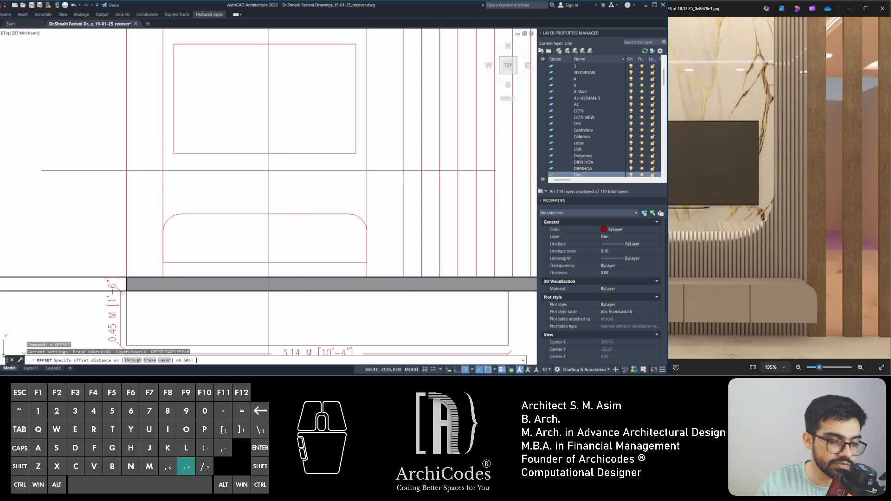
type(".325")
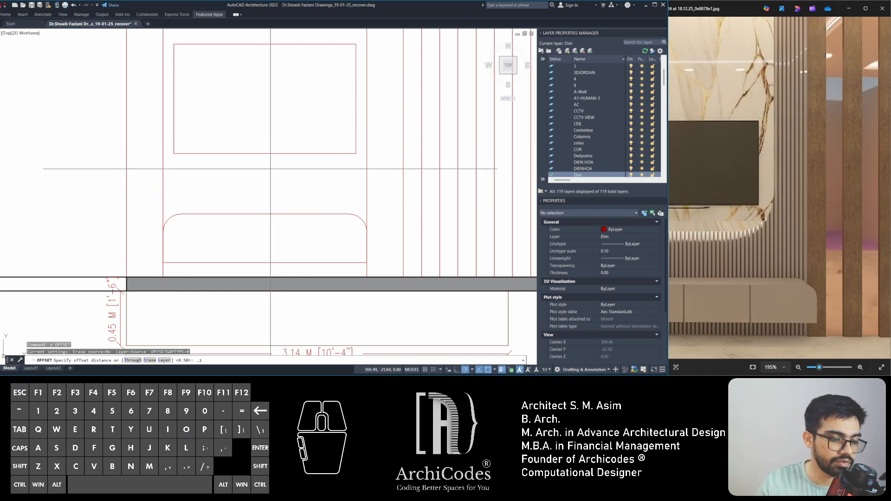
key("Return")
left_click(265, 214)
left_click(220, 192)
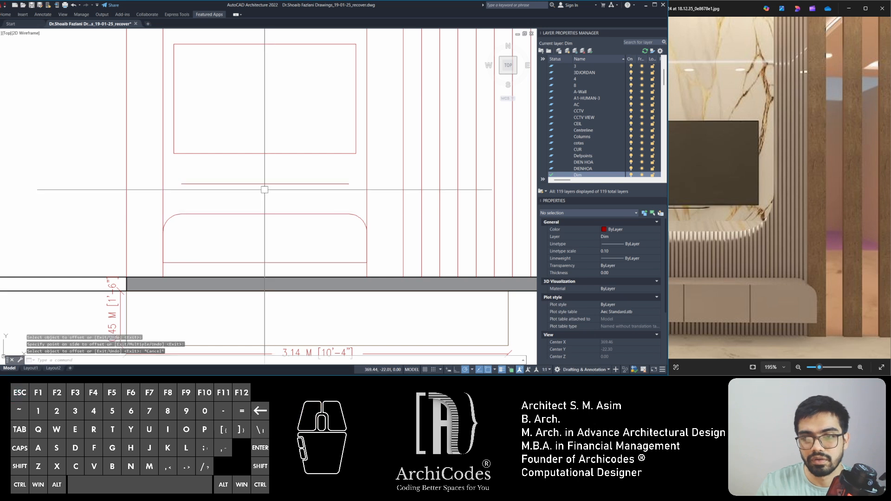
key("Escape")
key("Escape")
- Fillet the marble panel's lower-left corner with a 0.3 m radius, joining its bottom line to the left vertical edge
type("f")
key("Return")
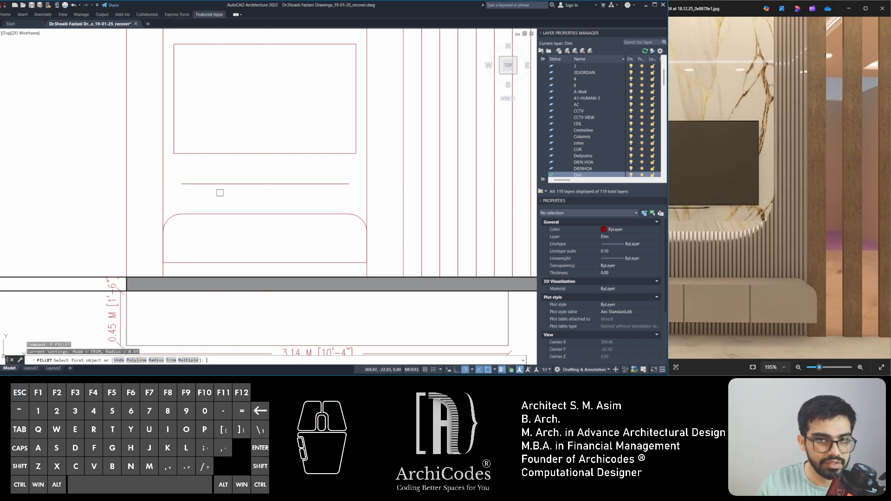
type("r")
key("Return")
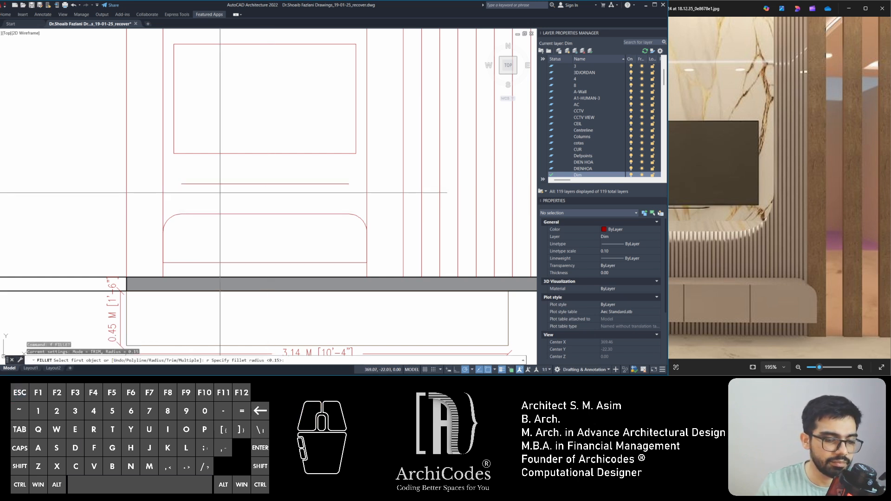
type(".3")
key("Return")
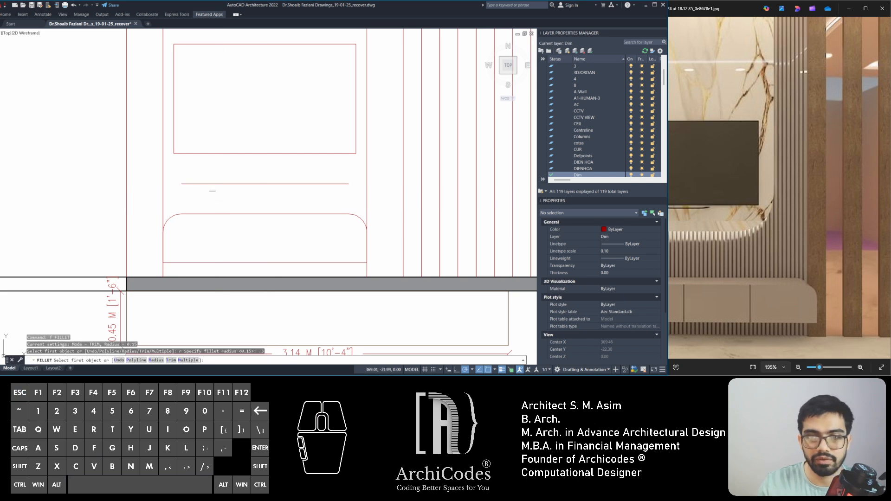
left_click(193, 184)
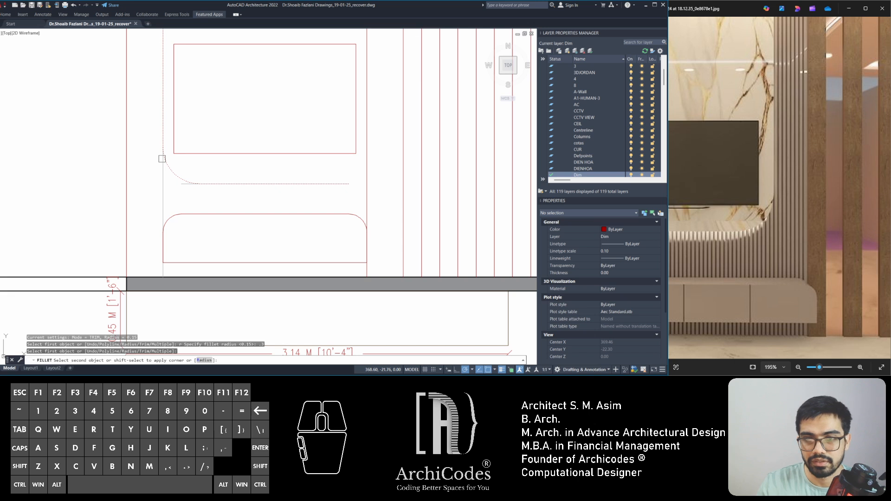
left_click(162, 159)
- Fillet the marble panel's lower-right corner with the same radius, joining its bottom line to the right vertical edge
key("Return")
left_click(324, 183)
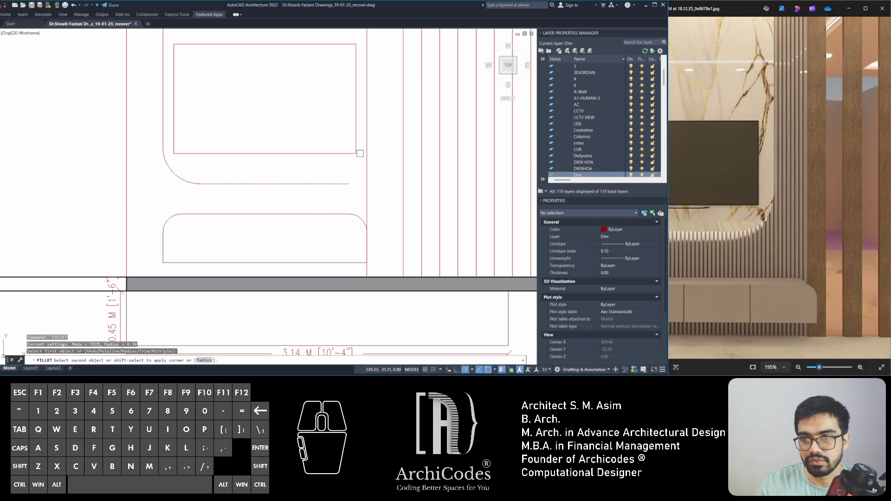
left_click(365, 149)
key("Escape")
key("Escape")
key("Escape")
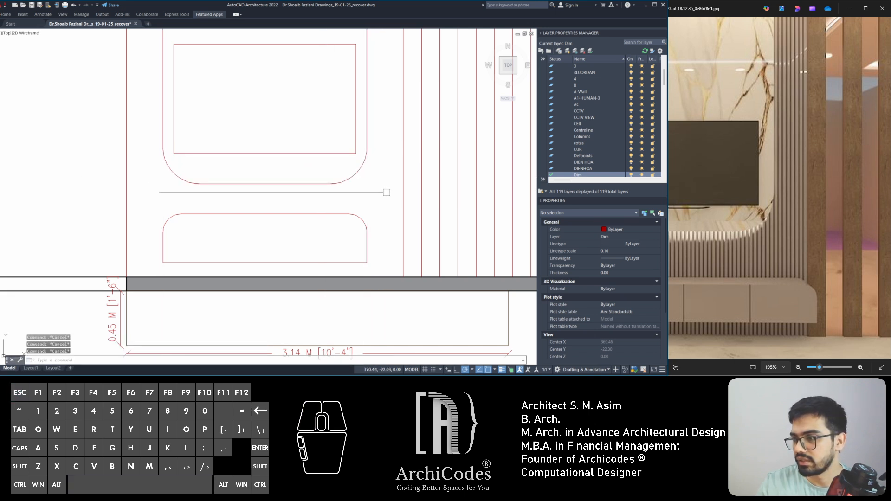
- Compare the elevation's vertical strips beside the marble panel with the wooden and mirror strips in the reference photo
scroll(386, 192, "down", 5)
scroll(386, 192, "up", 5)
middle_click_drag(408, 183, 345, 207)
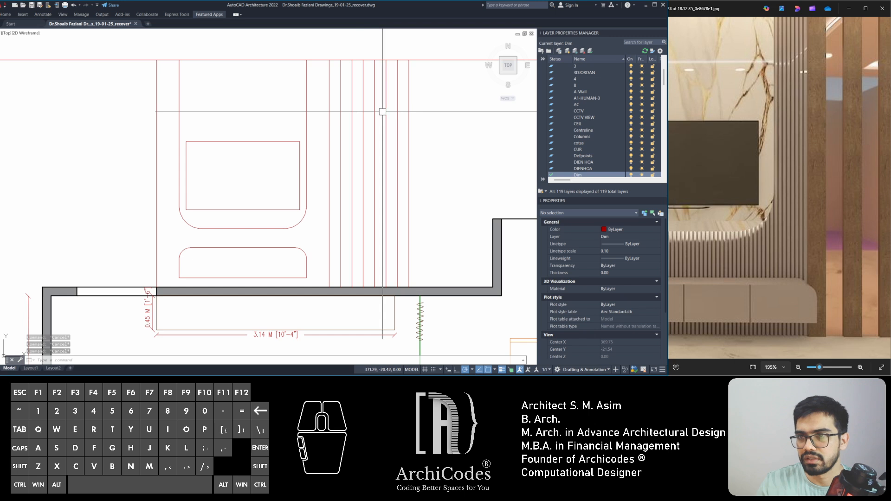
key("Escape")
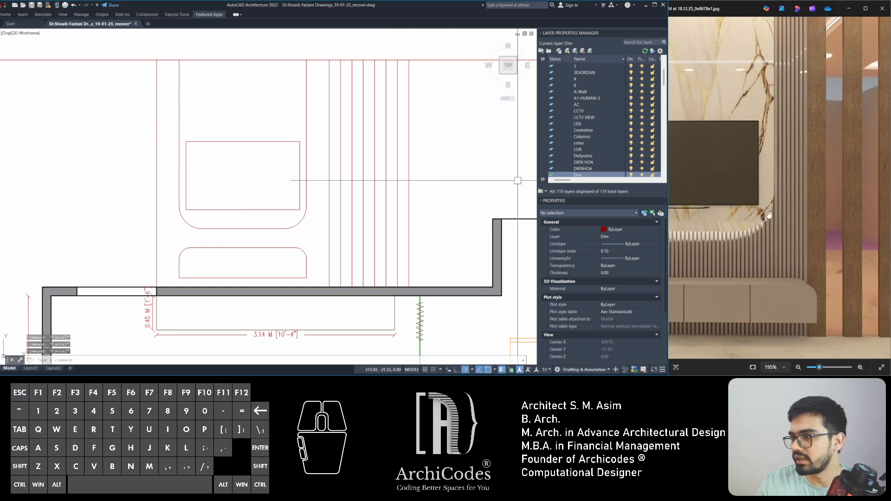
scroll(769, 214, "down", 2)
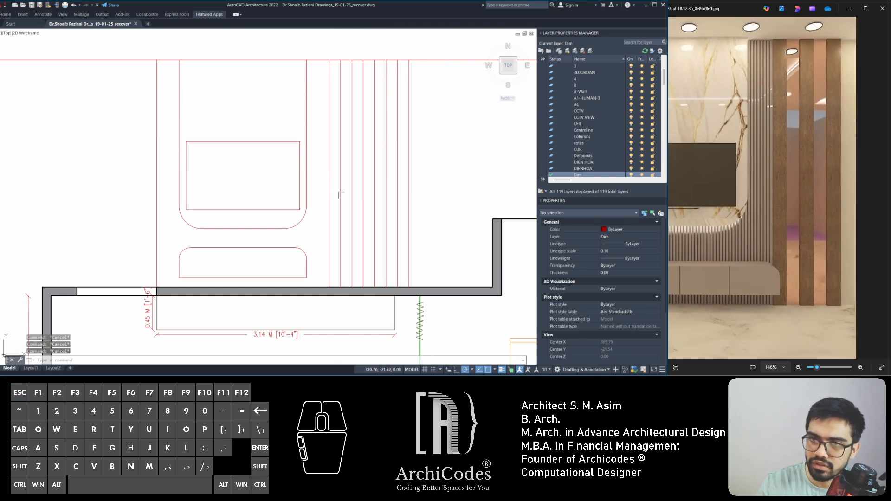
scroll(341, 195, "up", 2)
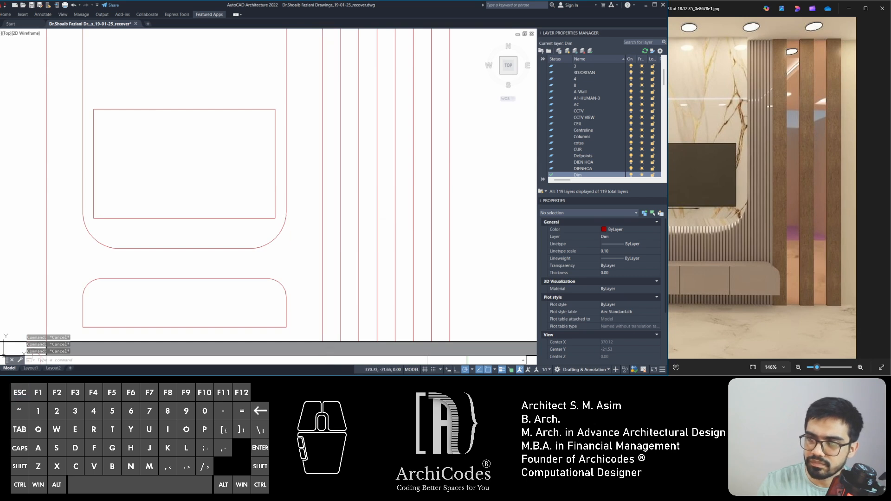
scroll(349, 211, "down", 4)
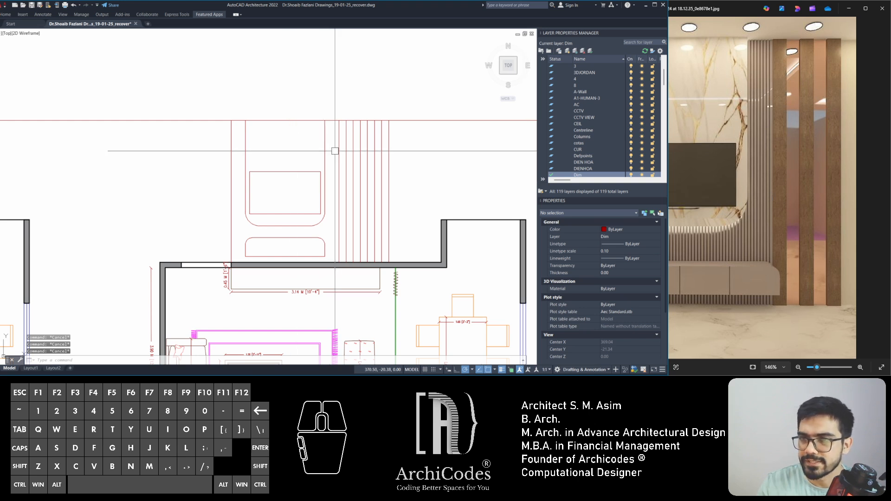
key("Escape")
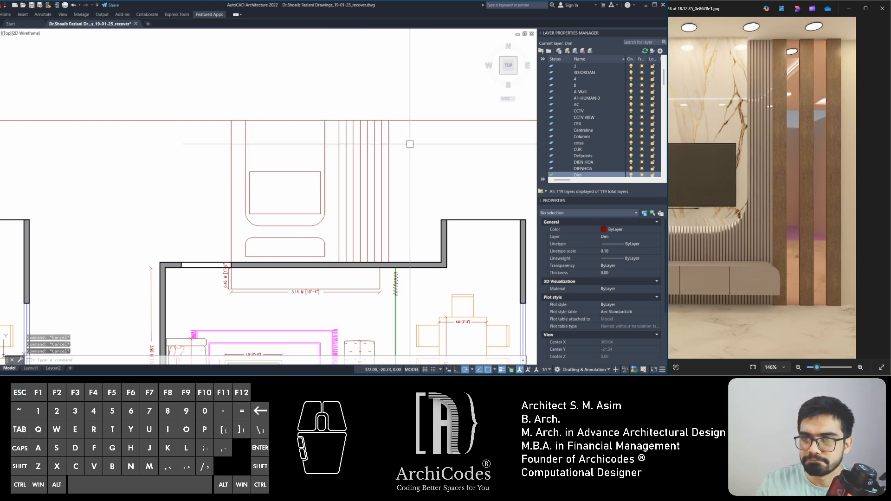
left_click(423, 109)
left_click(404, 152)
middle_click_drag(404, 152, 388, 147)
key("Escape")
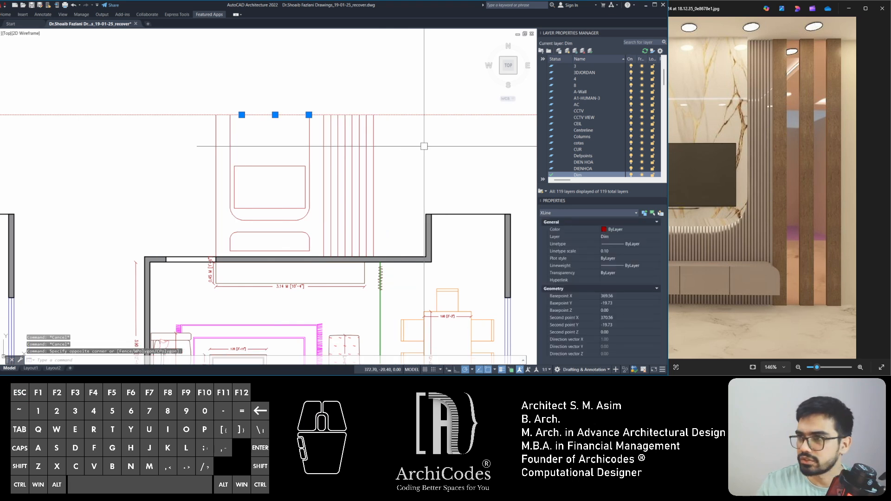
key("Escape")
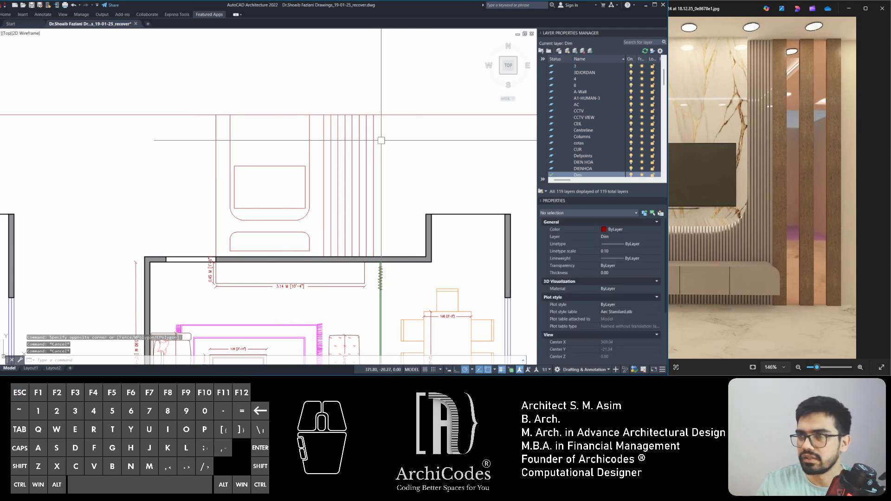
- Hatch three alternate vertical strips to the right of the TV panel with a solid fill in colour 254,204,102
middle_click_drag(377, 162, 400, 166)
type("h")
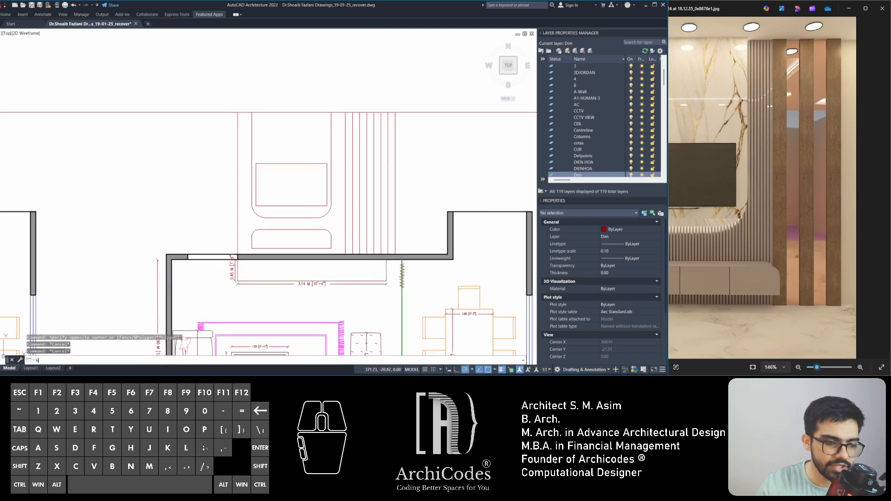
key("Return")
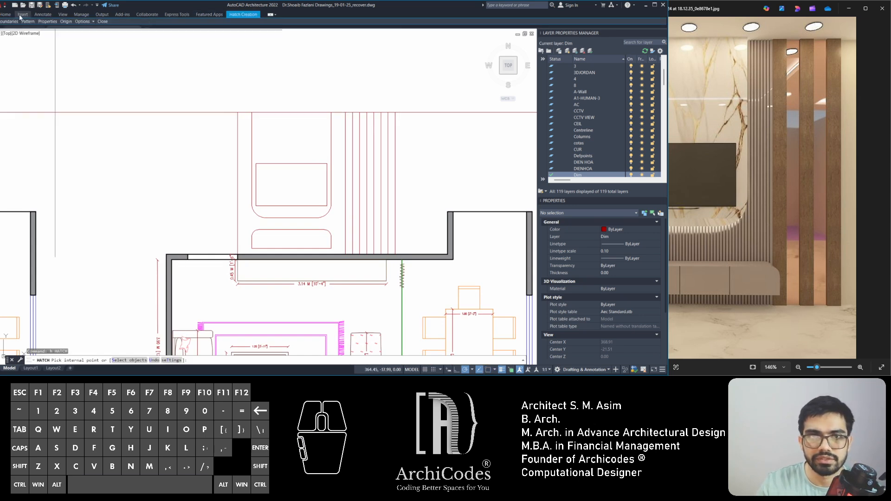
left_click(27, 23)
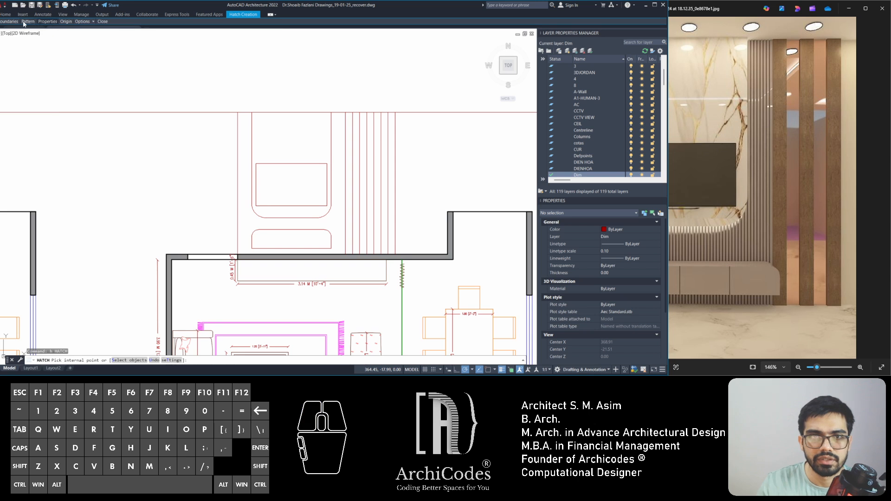
mouse_move(26, 21)
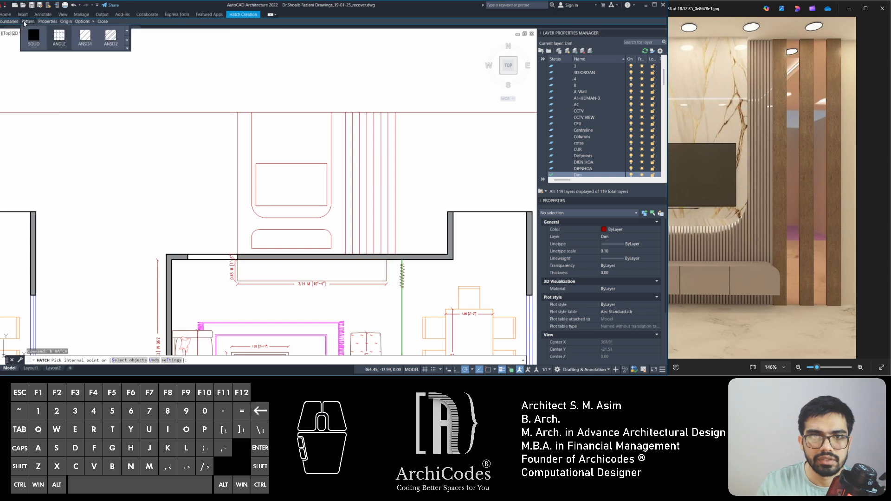
left_click(49, 22)
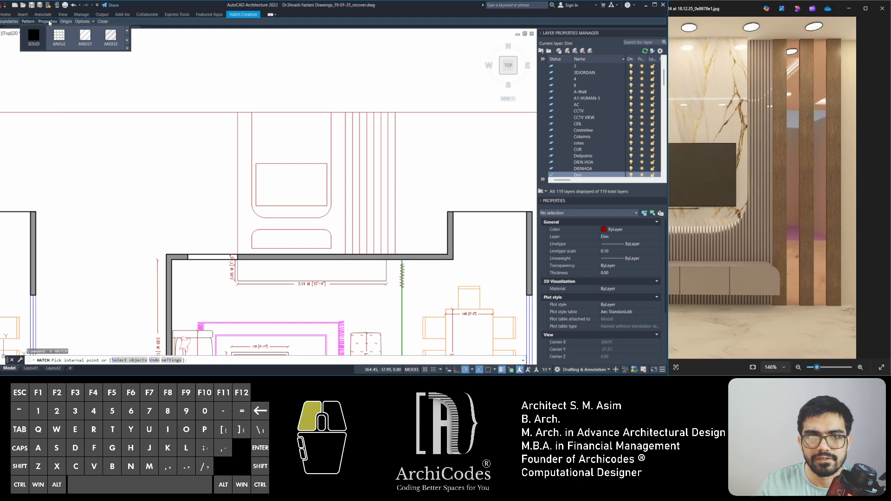
left_click(68, 38)
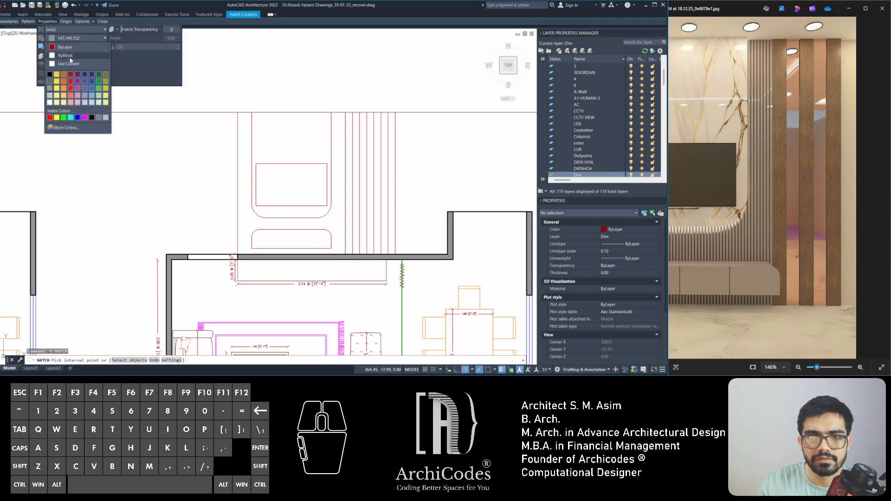
left_click(64, 99)
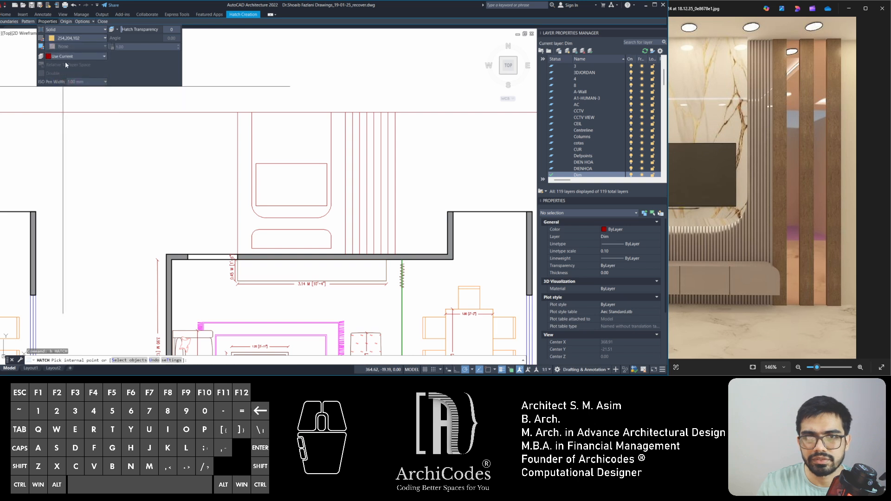
scroll(355, 225, "up", 6)
left_click(347, 224)
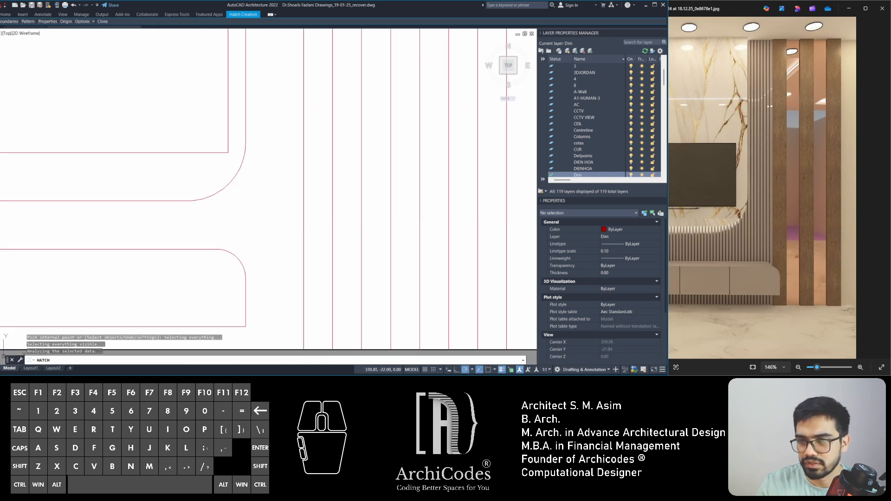
left_click(406, 226)
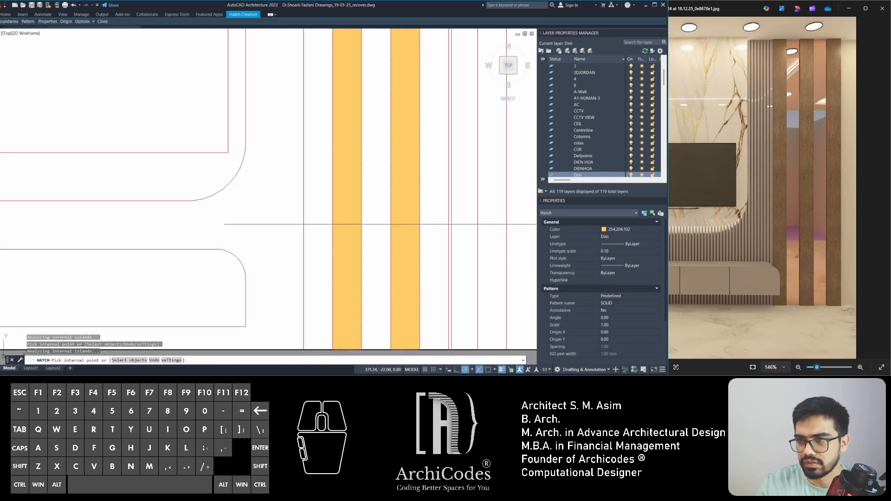
left_click(463, 225)
scroll(351, 210, "down", 6)
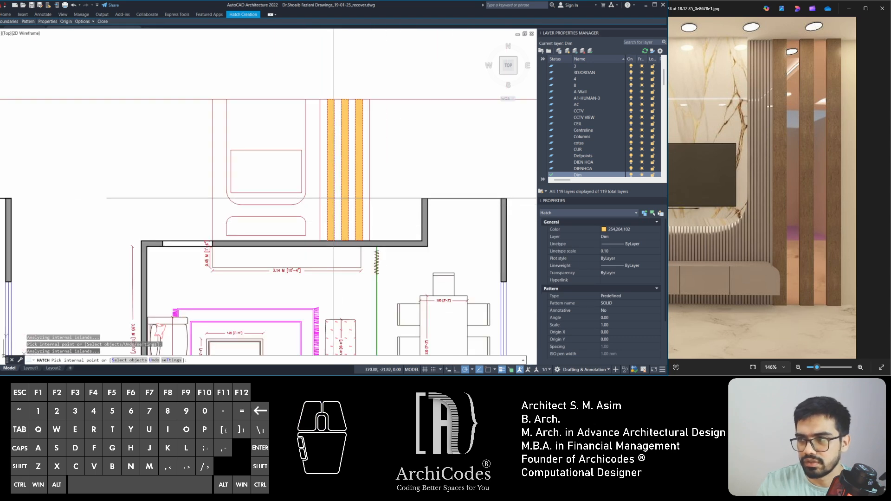
key("Return")
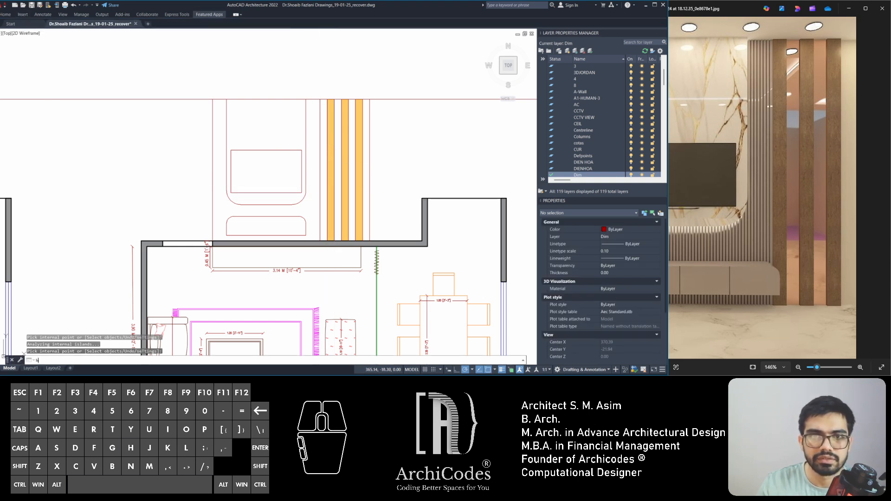
- Start a new hatch and choose the vertical-line pattern POINTP35 from the available hatch patterns
key("Return")
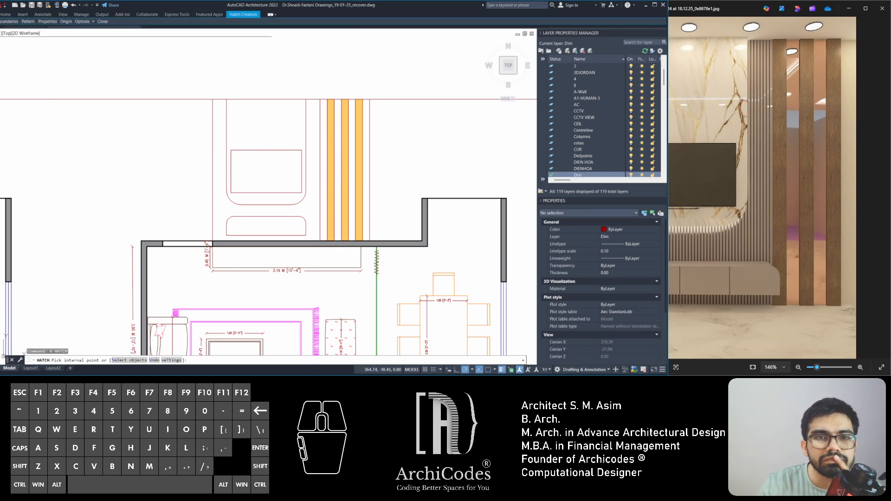
mouse_move(31, 25)
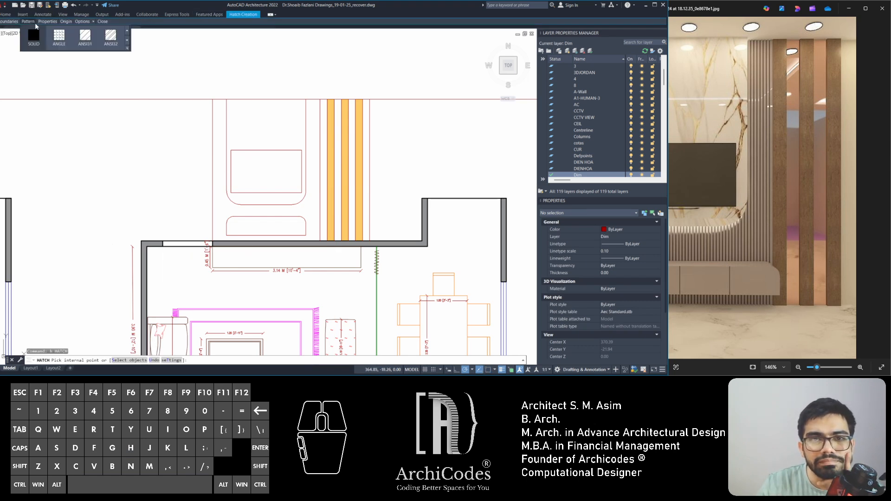
left_click(127, 41)
left_click(127, 41)
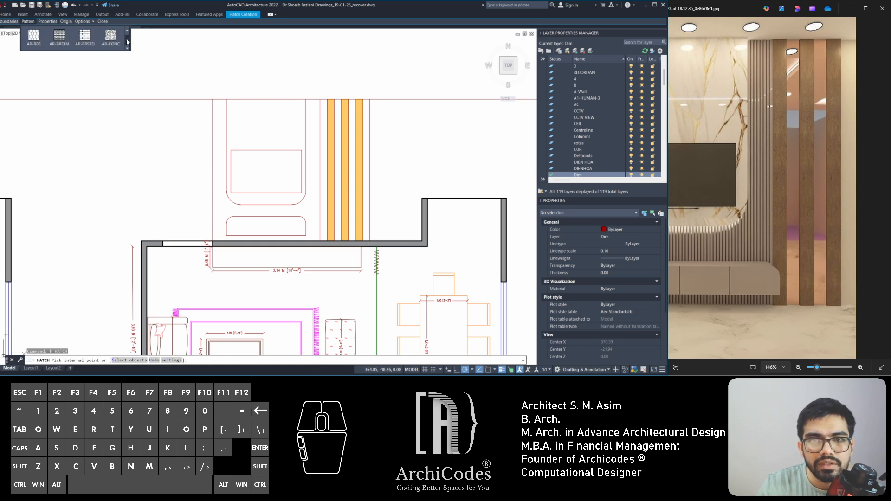
left_click(128, 42)
left_click(127, 42)
left_click(128, 42)
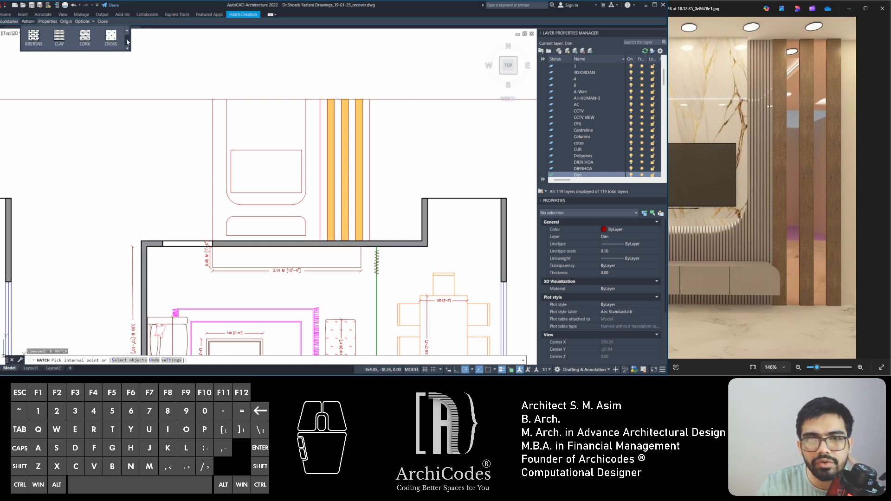
left_click(127, 42)
left_click(128, 42)
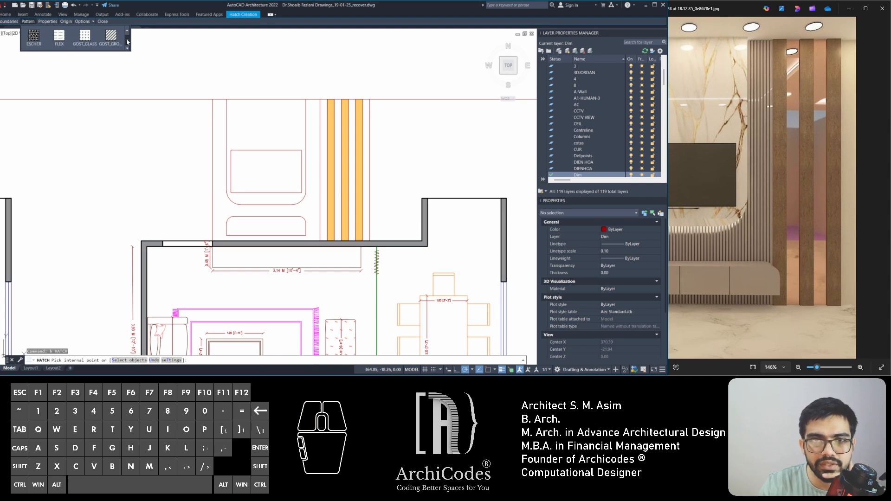
left_click(127, 41)
left_click(127, 42)
left_click(127, 41)
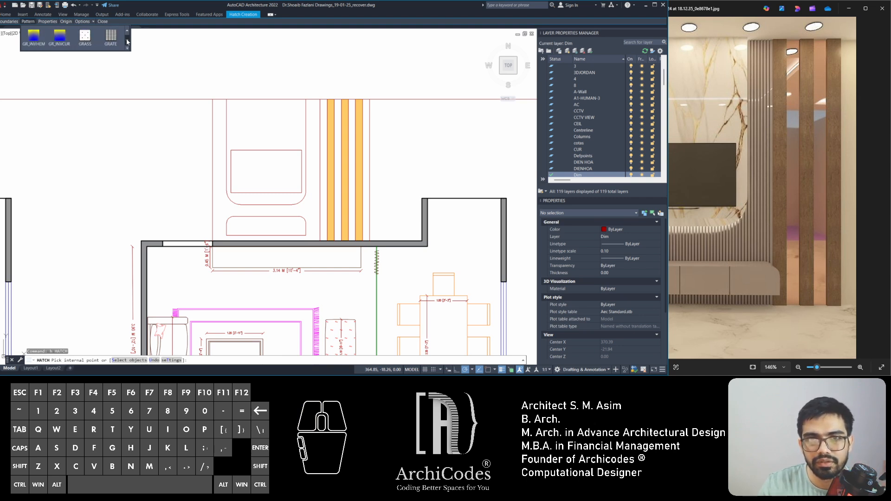
left_click(127, 41)
left_click(127, 42)
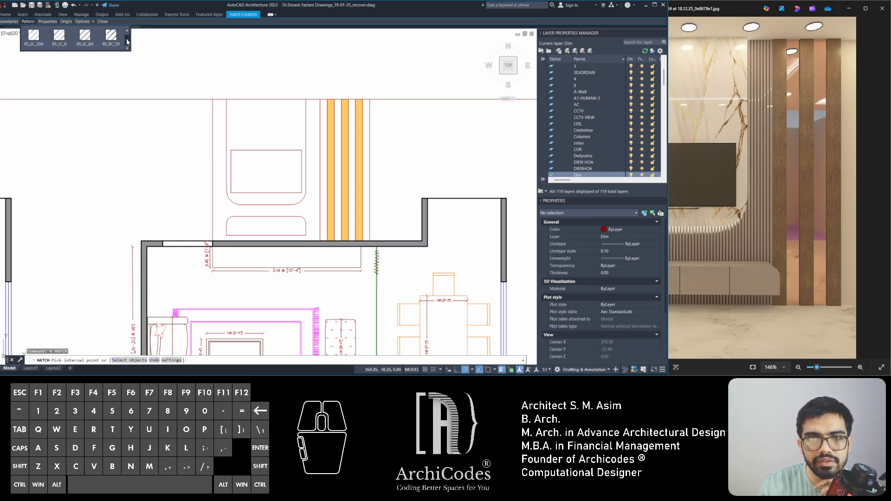
left_click(127, 42)
left_click(127, 42)
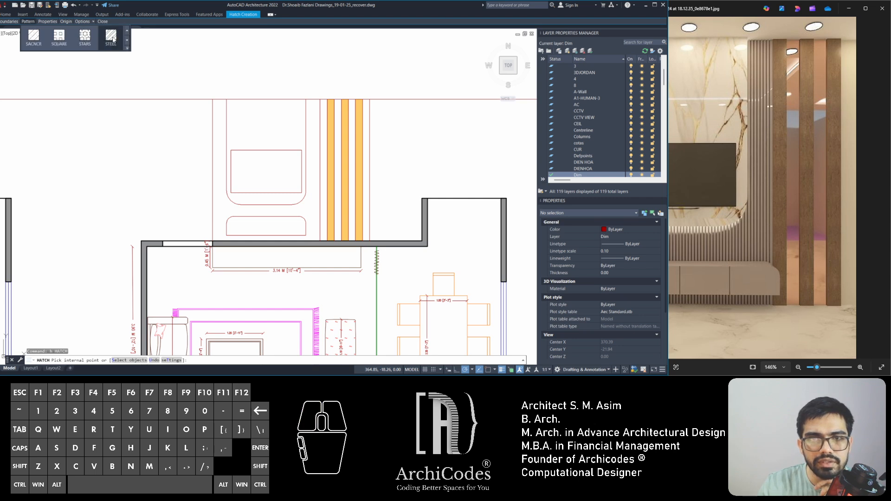
left_click(127, 43)
left_click(127, 42)
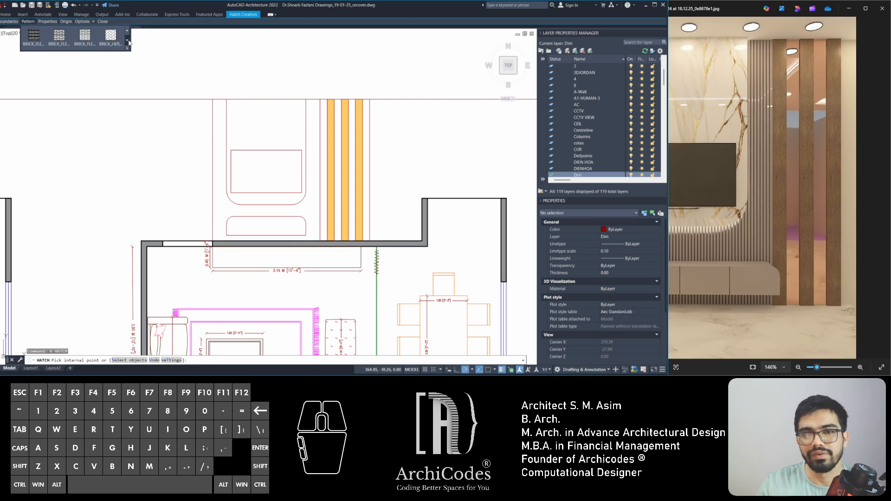
left_click(127, 42)
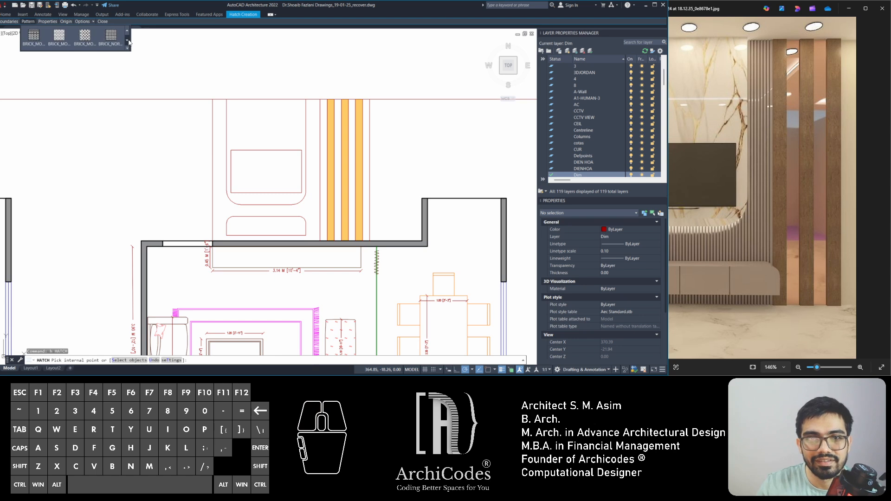
left_click(128, 43)
left_click(128, 42)
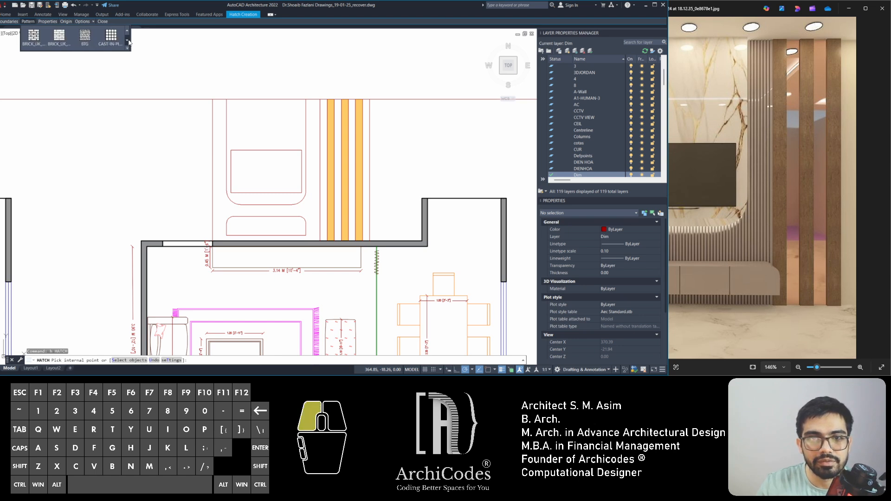
left_click(128, 42)
left_click(128, 42)
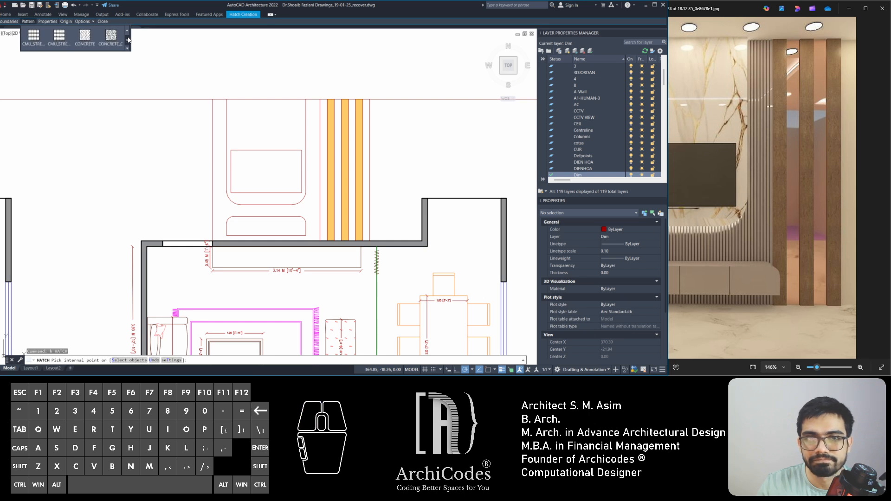
left_click(128, 41)
left_click(127, 41)
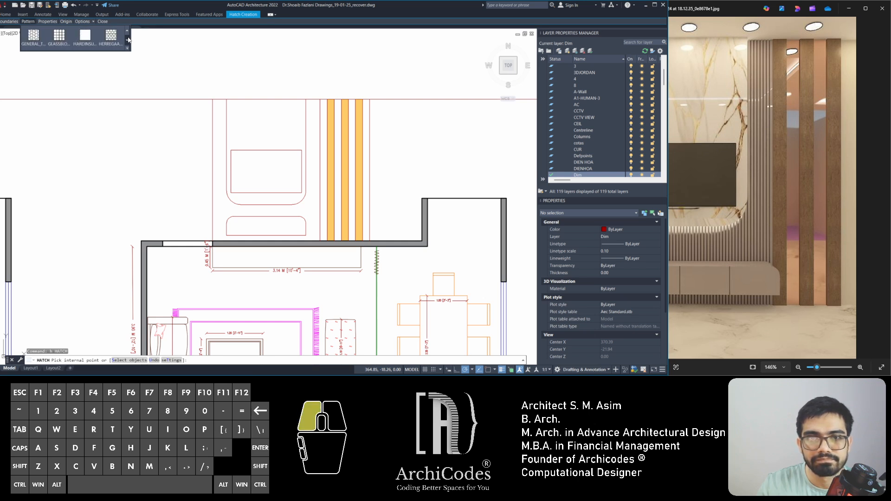
left_click(128, 41)
left_click(128, 40)
left_click(128, 40)
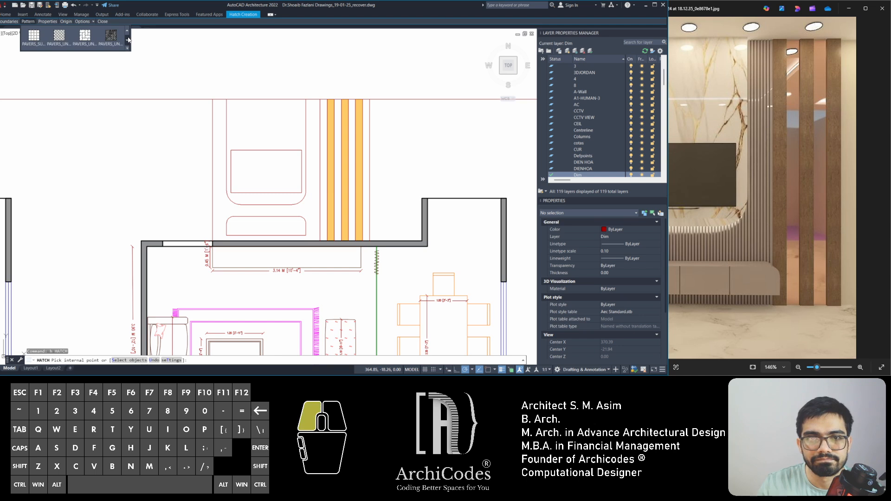
left_click(128, 38)
left_click(129, 39)
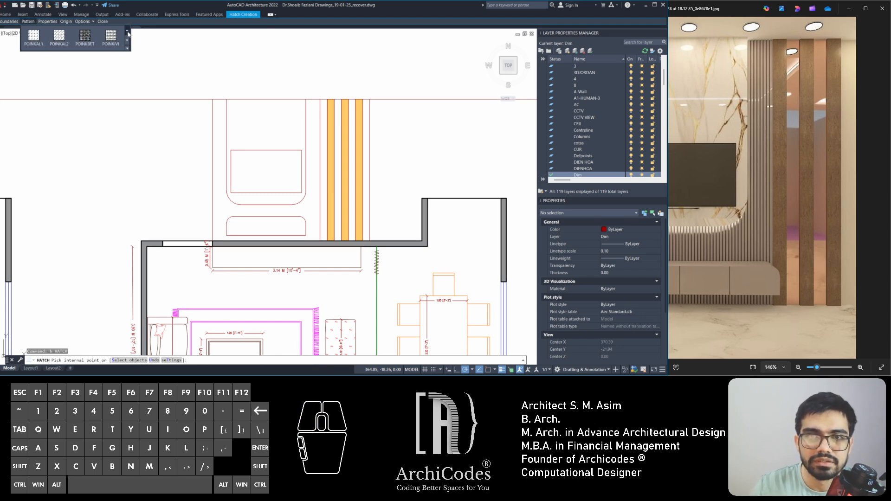
left_click(128, 41)
left_click(128, 41)
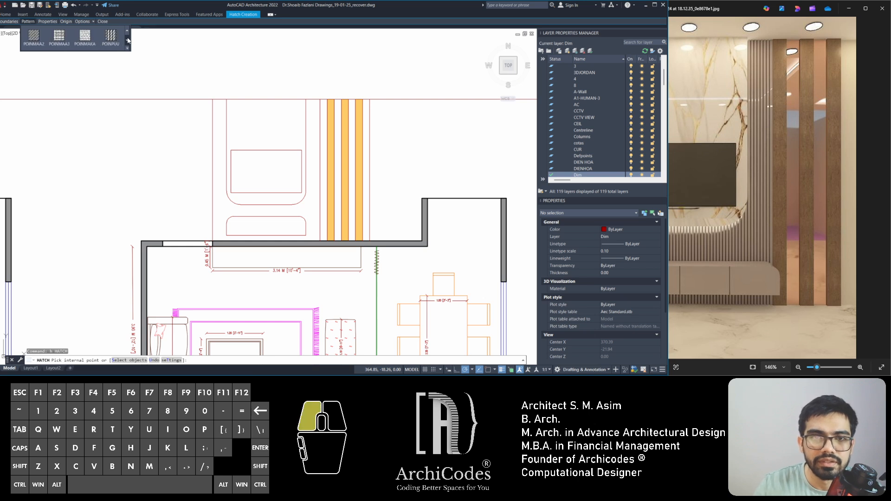
left_click(128, 41)
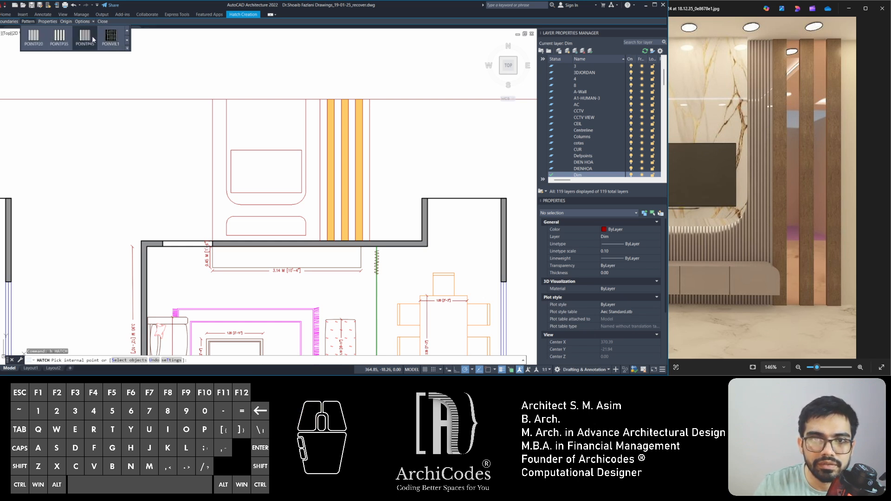
left_click(60, 39)
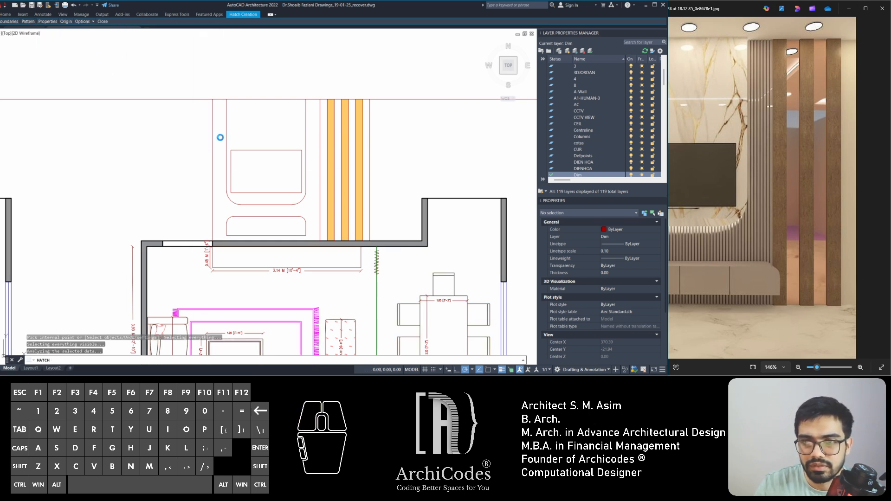
- Hatch the fluted area surrounding the marble panel and TV unit, with the pattern scale set to 0.001
left_click(218, 135)
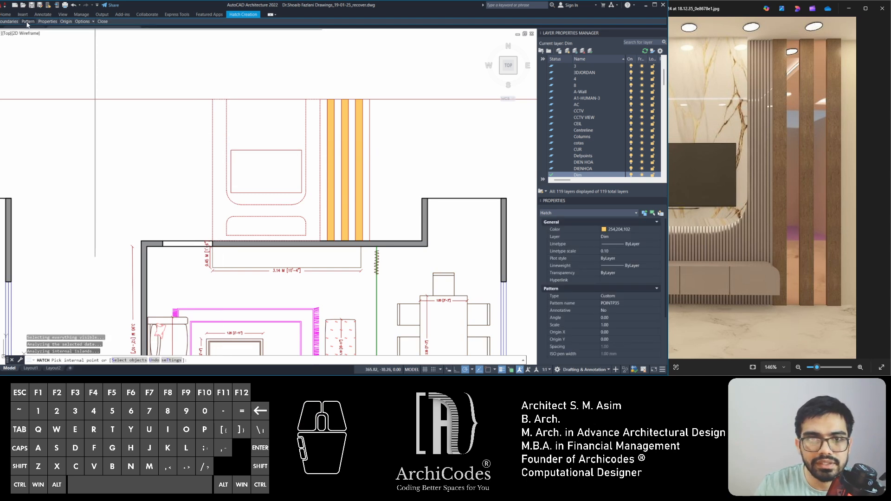
mouse_move(48, 24)
left_click(112, 47)
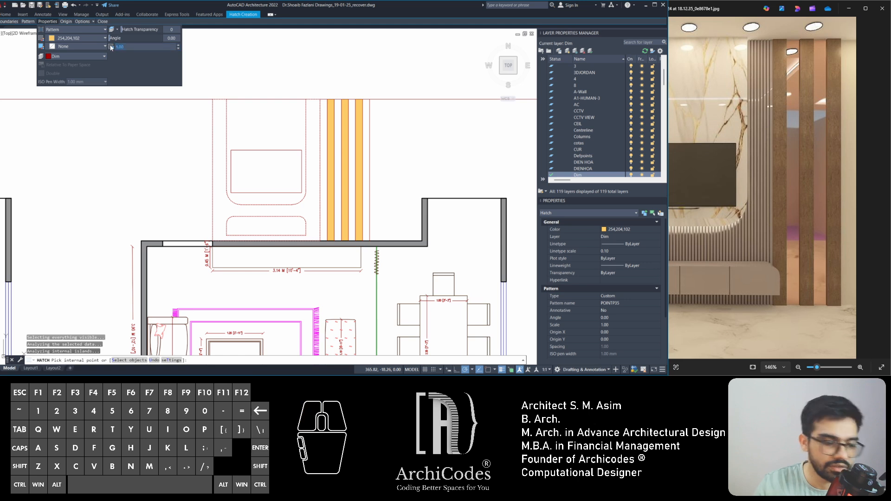
type("0.001")
key("Return")
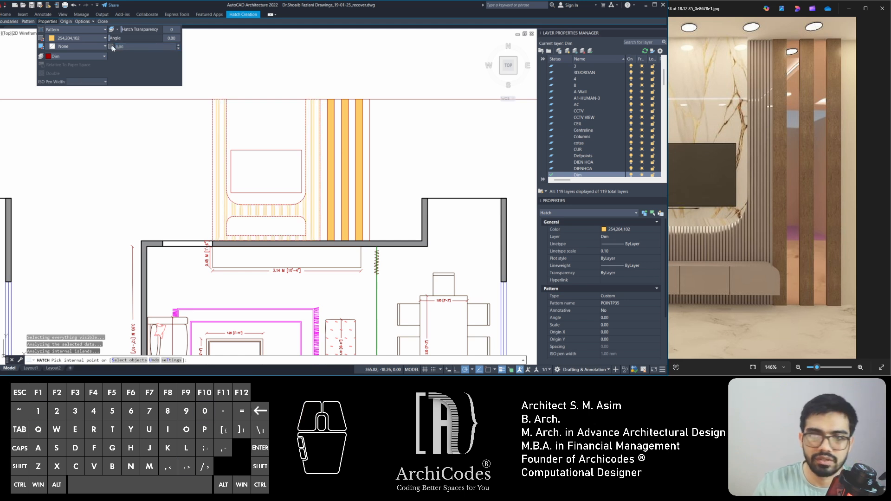
- Switch the fluted area's hatch to pattern POINTP20 and finish the hatch
left_click(28, 21)
left_click(34, 37)
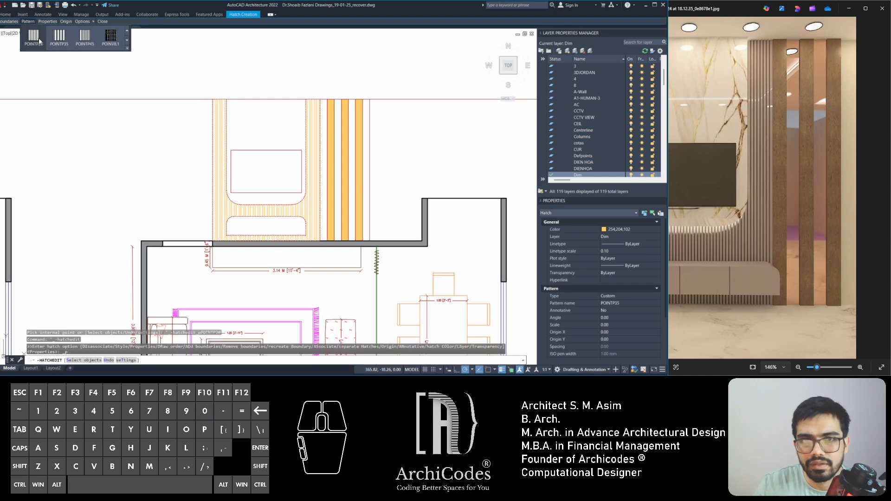
left_click(218, 128)
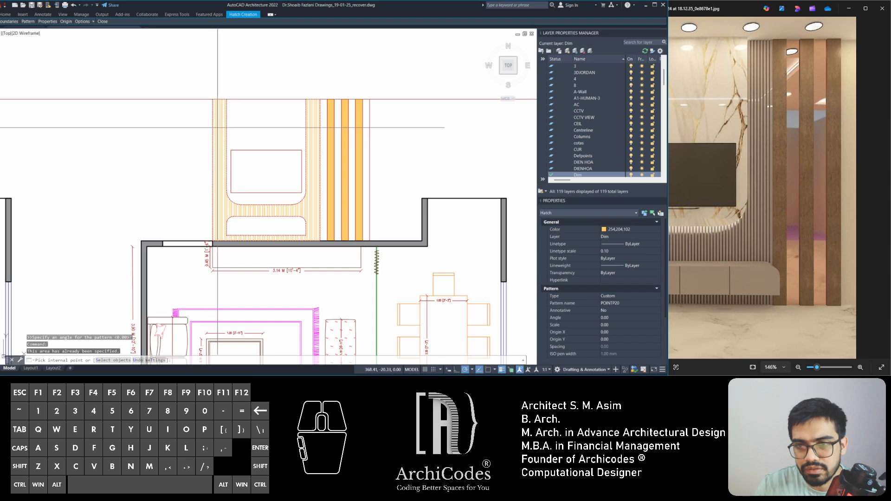
left_click(28, 22)
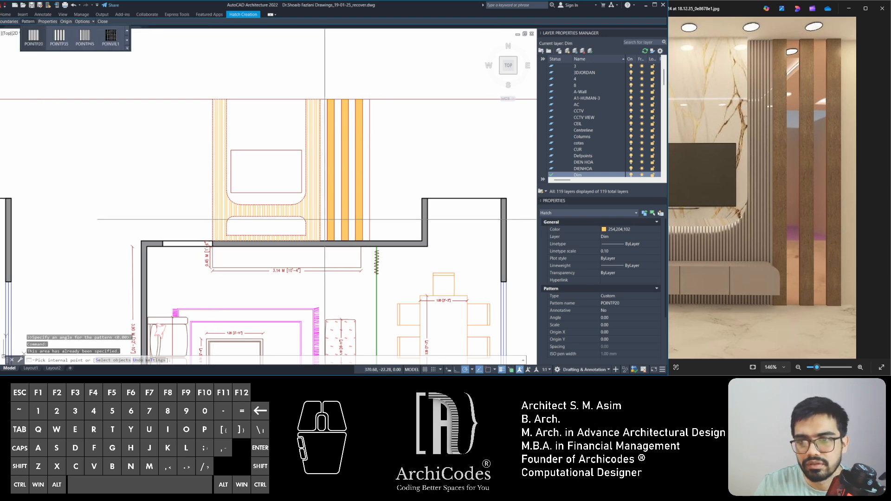
scroll(325, 220, "up", 4)
key("Escape")
scroll(299, 192, "down", 2)
key("Escape")
mouse_move(298, 192)
middle_mouse_down()
mouse_move(278, 188)
mouse_move(278, 202)
middle_mouse_up()
- Recolour the fluted area's hatch to a darker brown true colour, RGB 152,102,1
left_click(286, 194)
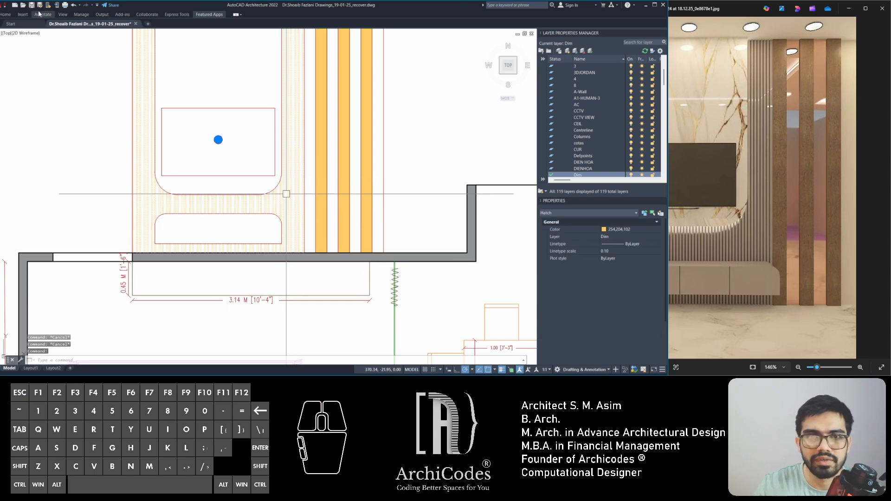
left_click(616, 233)
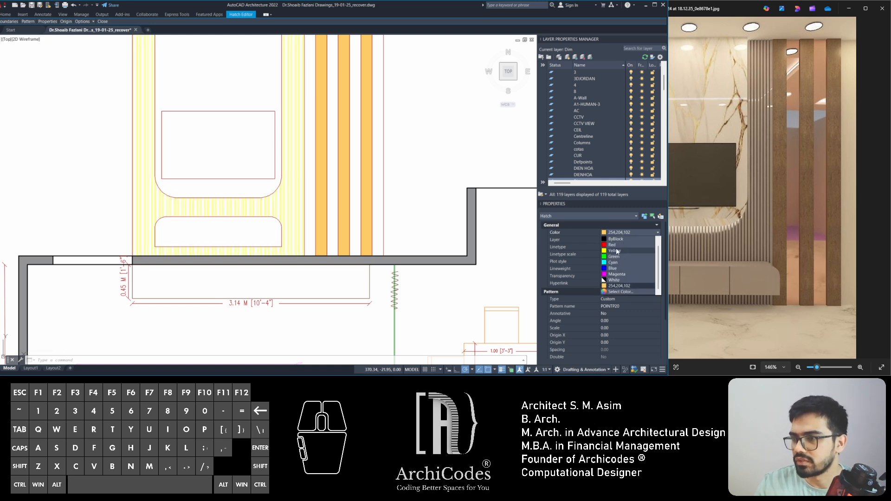
left_click(622, 291)
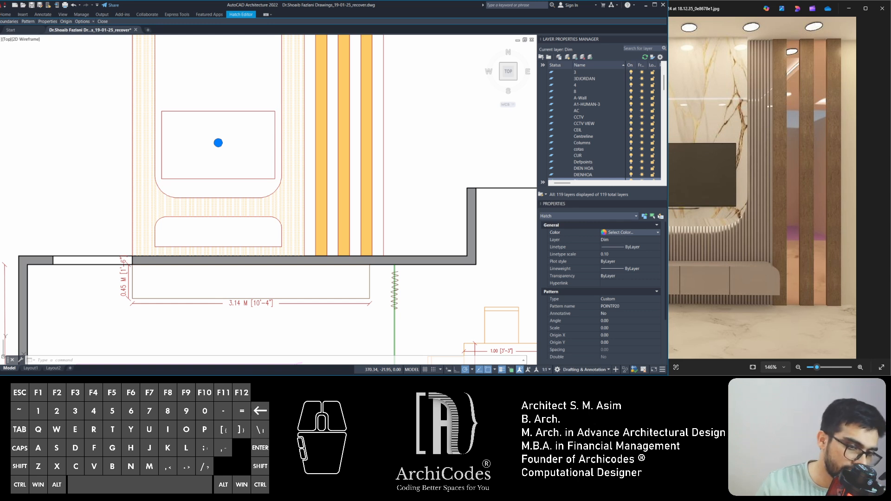
left_click_drag(456, 180, 477, 167)
left_click(500, 242)
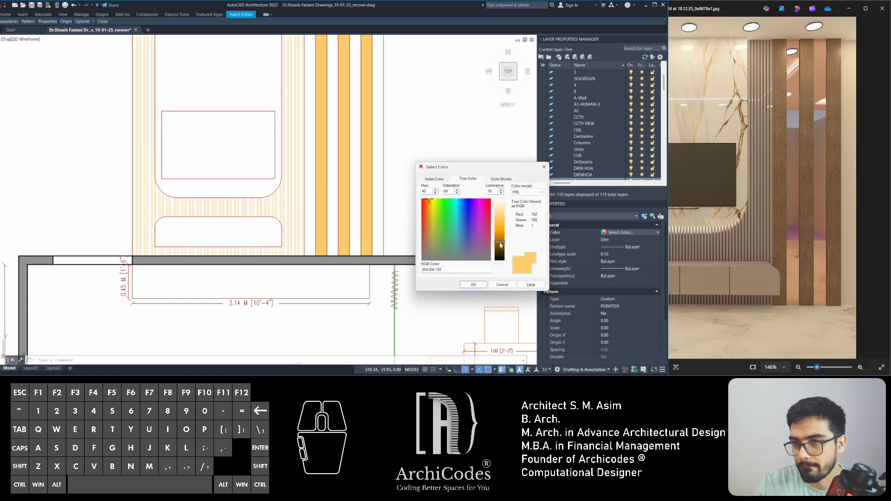
left_click(471, 285)
key("Escape")
scroll(410, 202, "down", 4)
key("Escape")
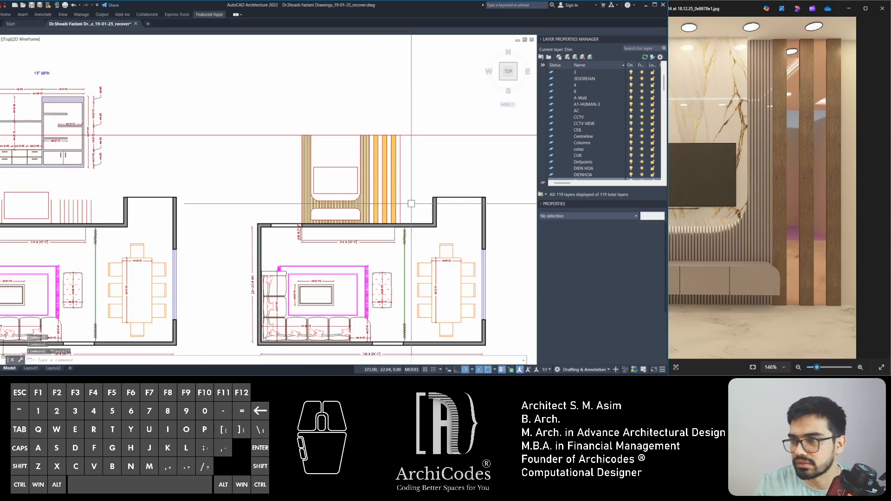
- Examine the TV unit's drawer divisions in the reference photo against the drawn unit
scroll(409, 197, "up", 4)
key("Escape")
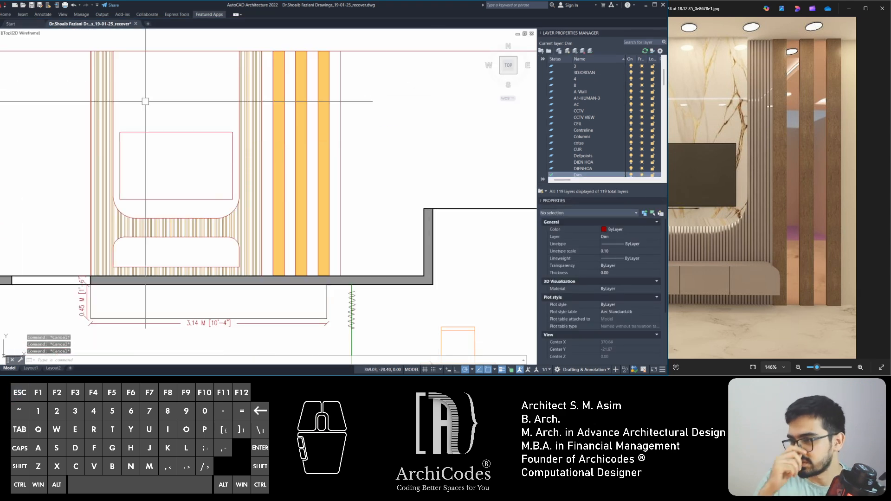
scroll(864, 202, "down", 3)
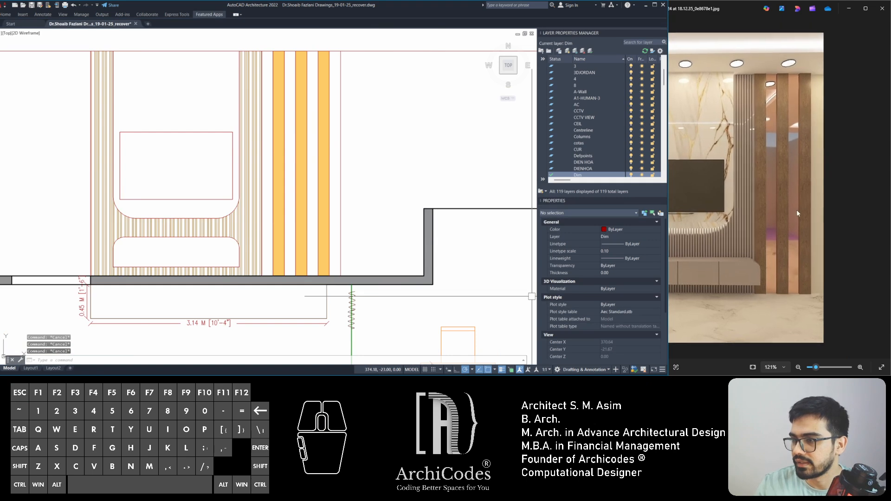
left_click(717, 227)
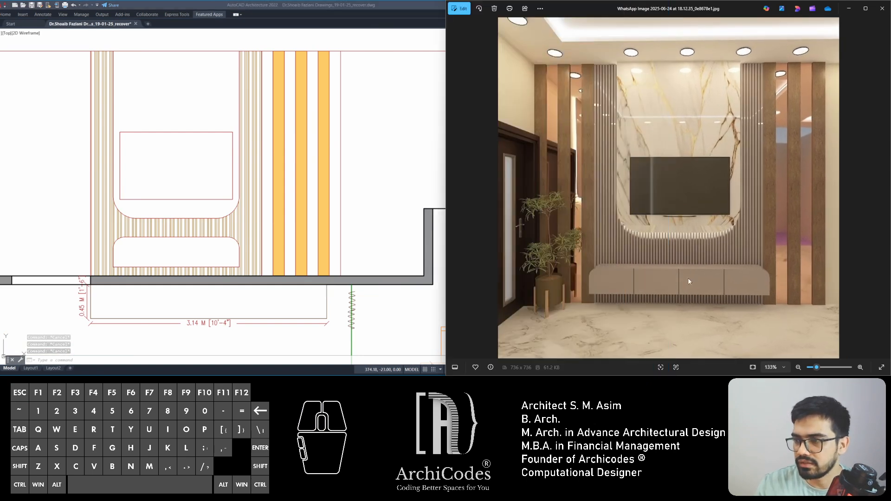
left_click(233, 260)
scroll(183, 245, "up", 2)
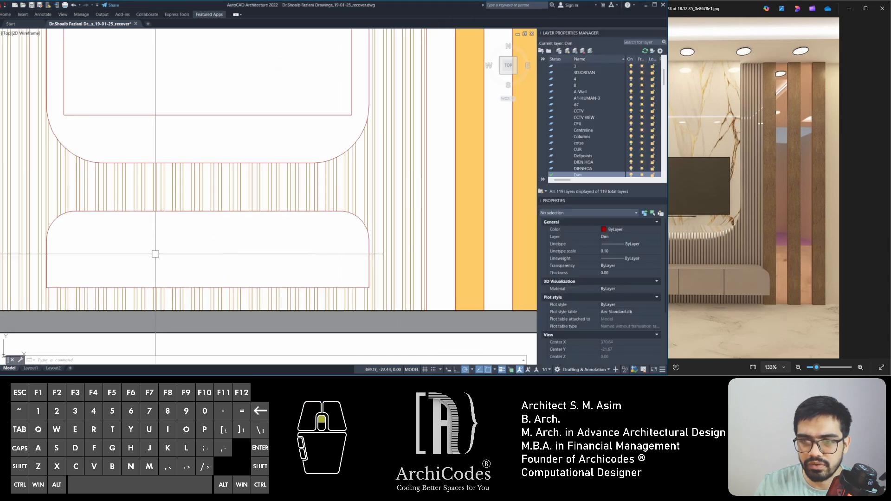
key("Escape")
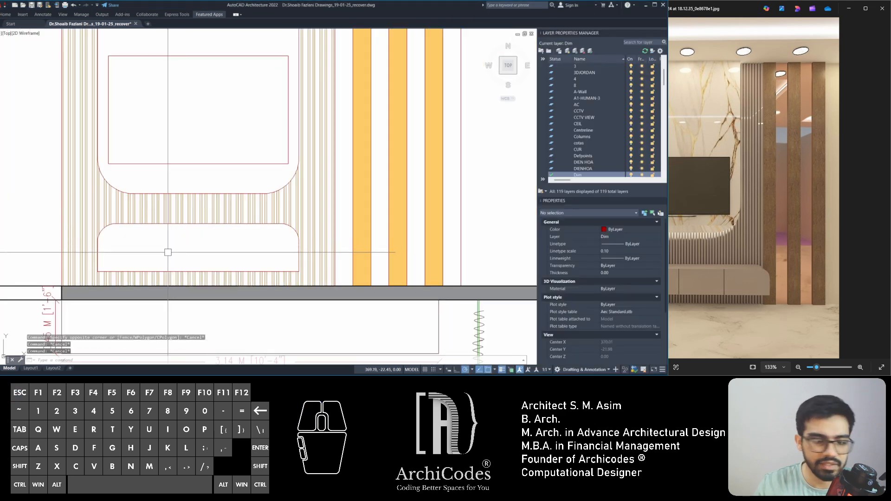
- Try to trace the TV unit's bottom edge with lines from corner to corner, and undo them
type("l")
key("Return")
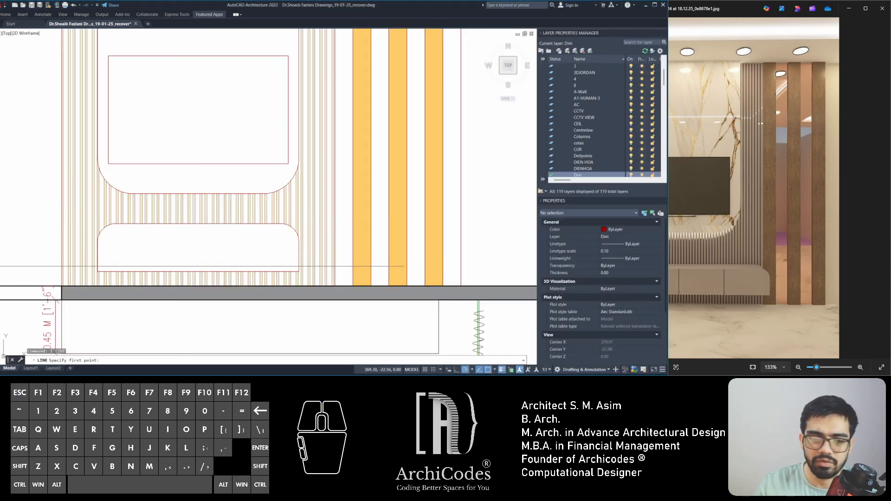
type("d")
key("Return")
left_click(98, 271)
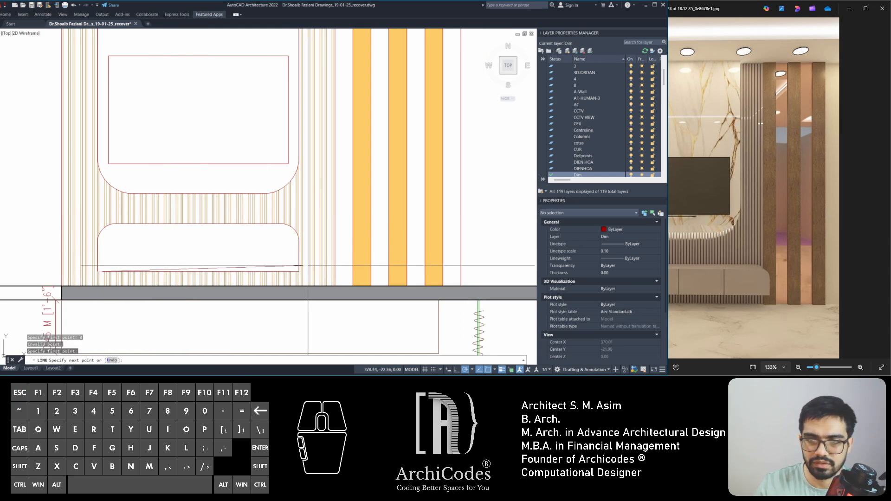
left_click(299, 272)
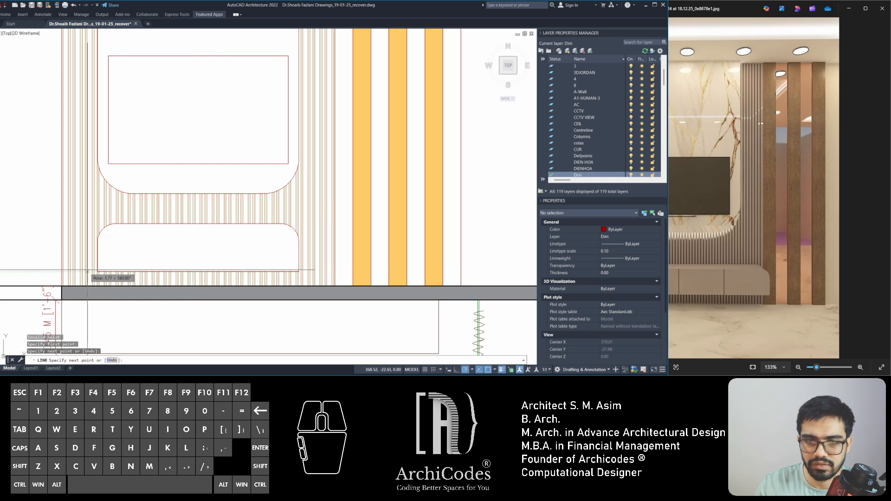
left_click(97, 271)
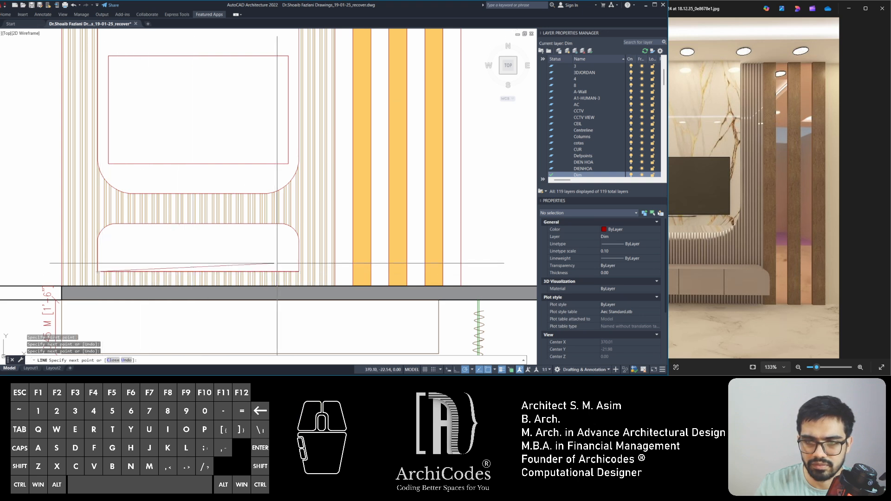
left_click(299, 271)
key("Escape")
key("Escape")
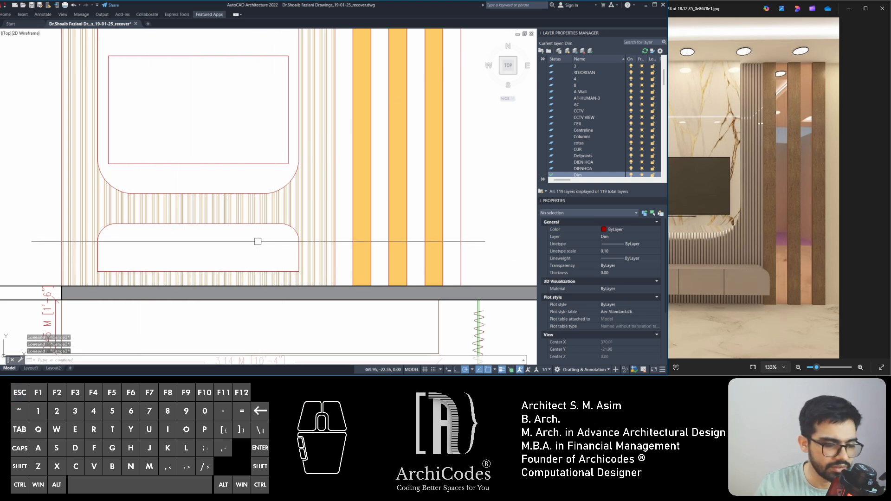
key("ctrl+z")
- Dimension the TV unit's overall length, placing the dimension inside the unit just above its bottom edge
scroll(245, 254, "up", 4)
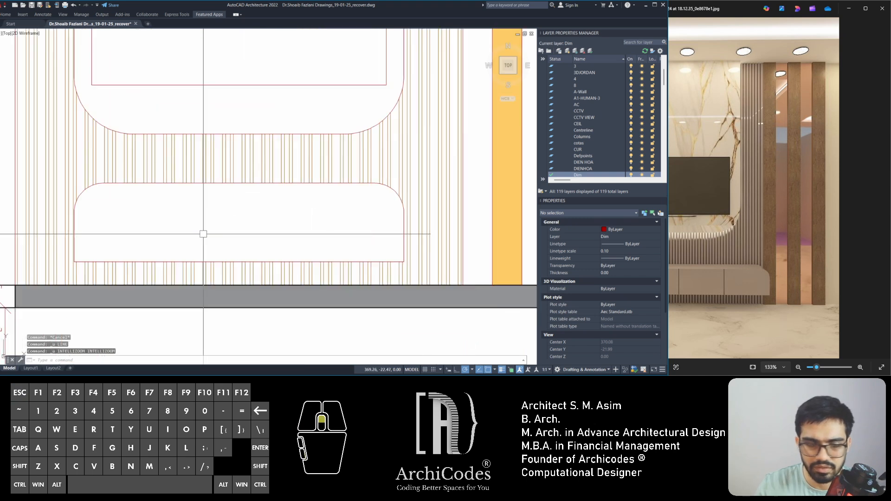
type("d")
key("space")
left_click(110, 261)
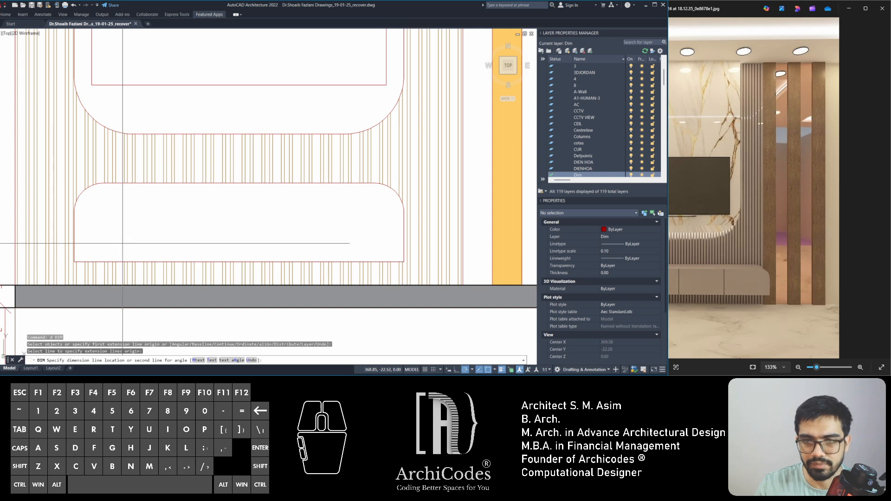
left_click(121, 243)
key("Escape")
key("Escape")
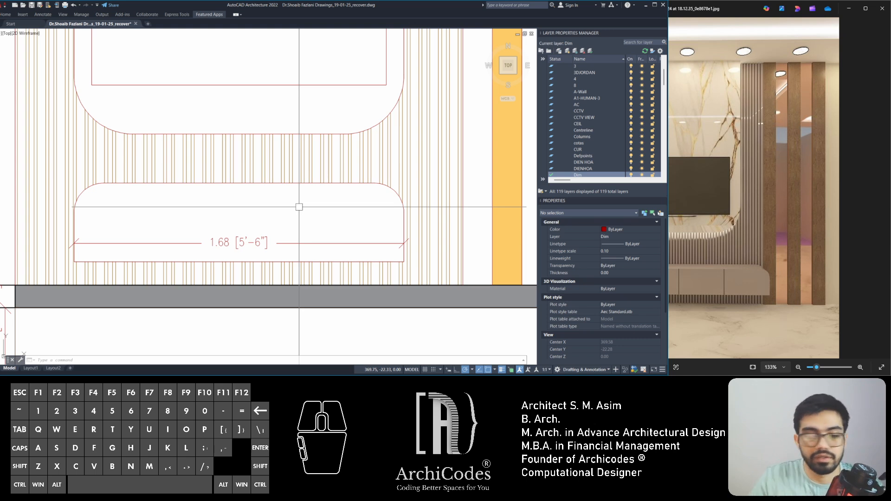
middle_click_drag(234, 208, 250, 193)
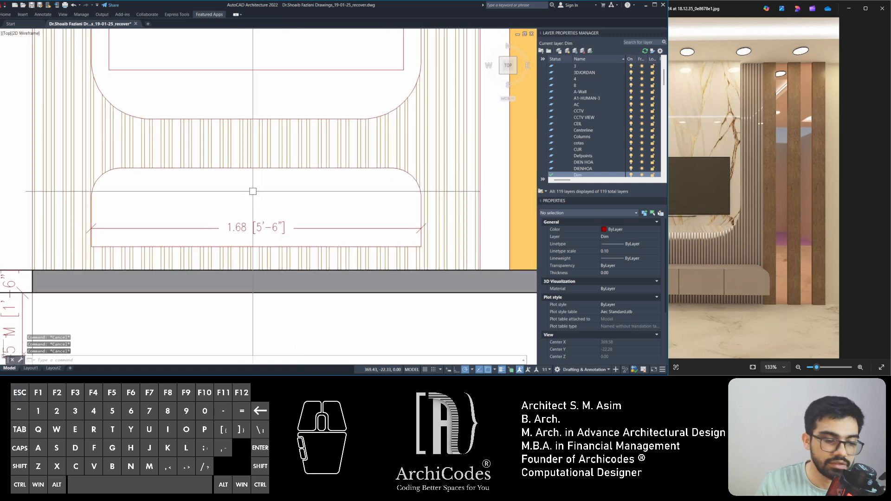
key("space")
key("Escape")
key("Escape")
key("Escape")
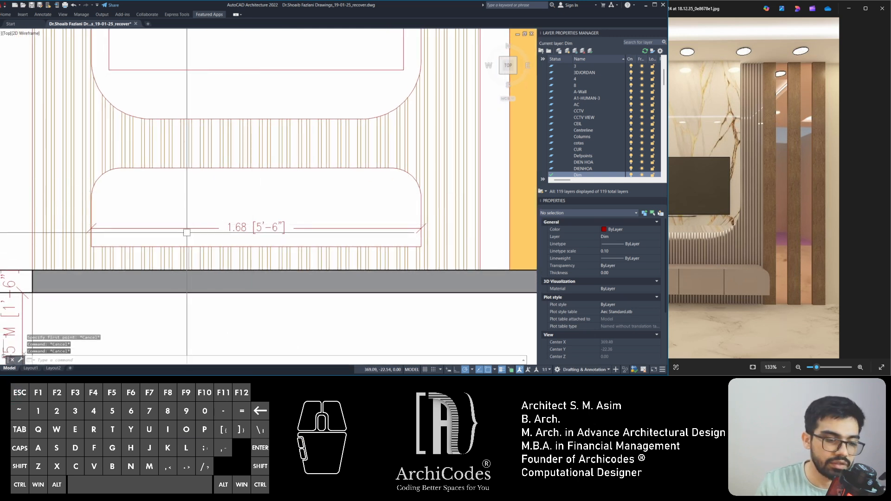
- Offset the TV unit's two side edges inward by 0.55 to form the drawer divider lines
type("o")
key("space")
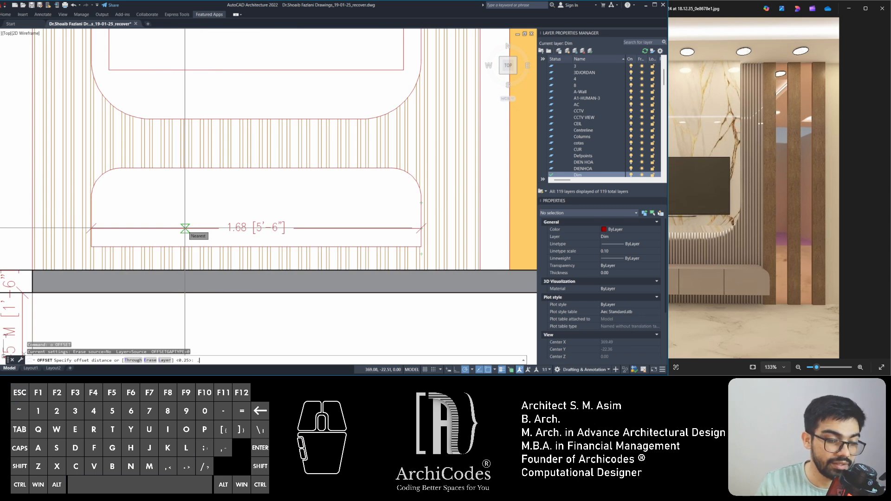
type("5")
key("space")
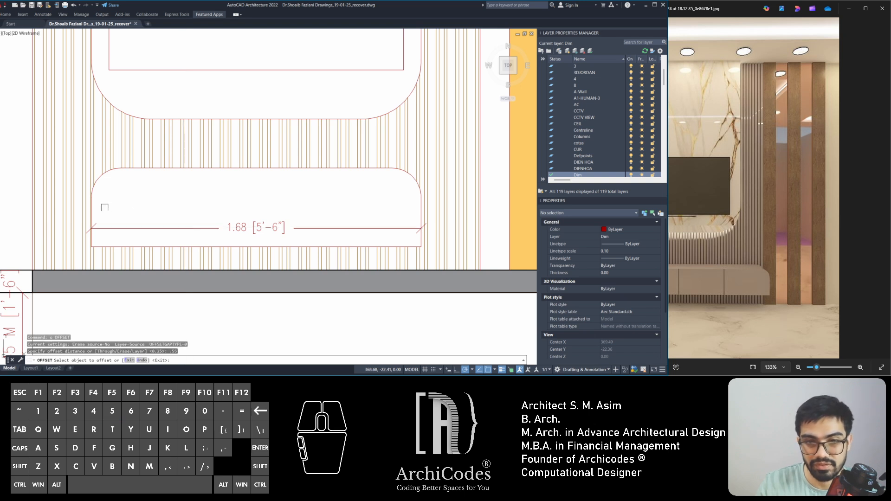
left_click(92, 211)
left_click(148, 207)
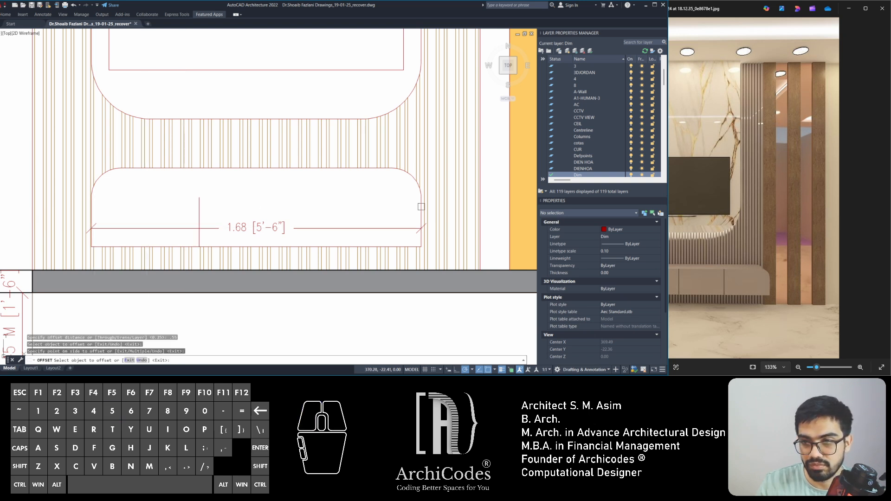
key("Escape")
key("Escape")
key("Escape")
middle_click_drag(255, 205, 240, 197)
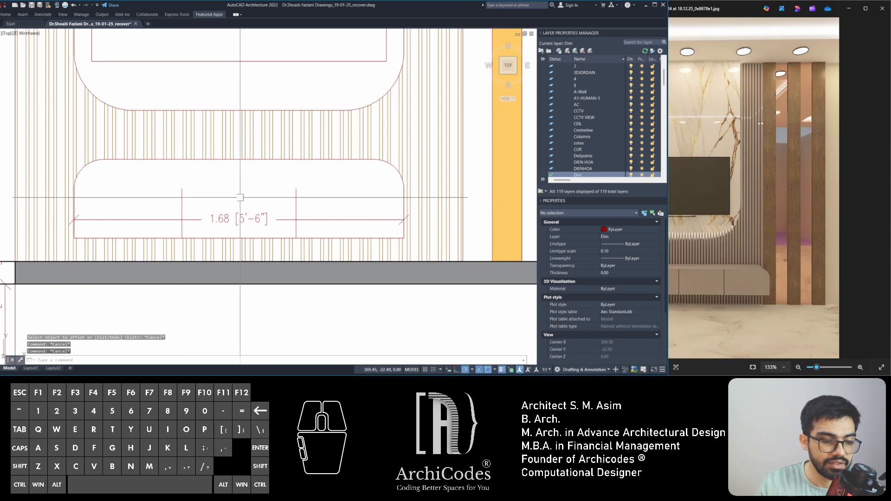
- Extend both divider lines up to the TV unit's top edge
type("ex")
key("space")
left_click(179, 201)
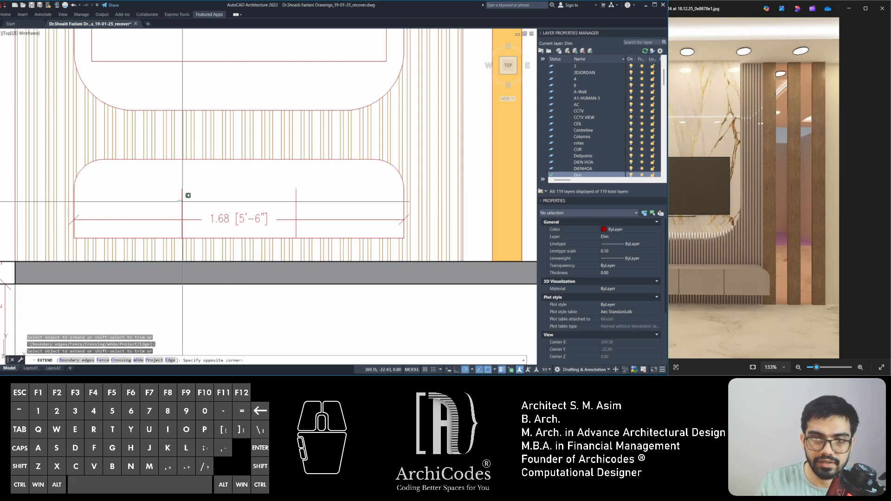
key("space")
key("Escape")
key("Escape")
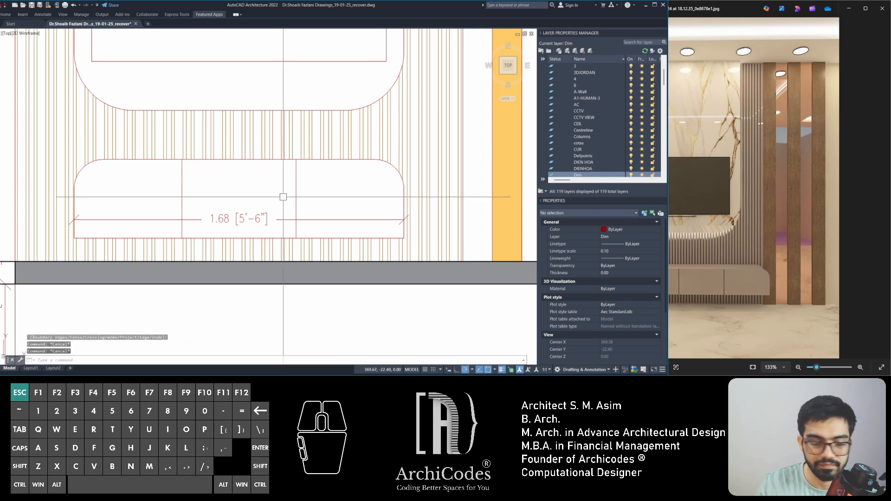
- Draw a horizontal line between the two dividers at mid-height, splitting the TV unit's middle section into two drawers
type("l")
key("space")
left_click(296, 198)
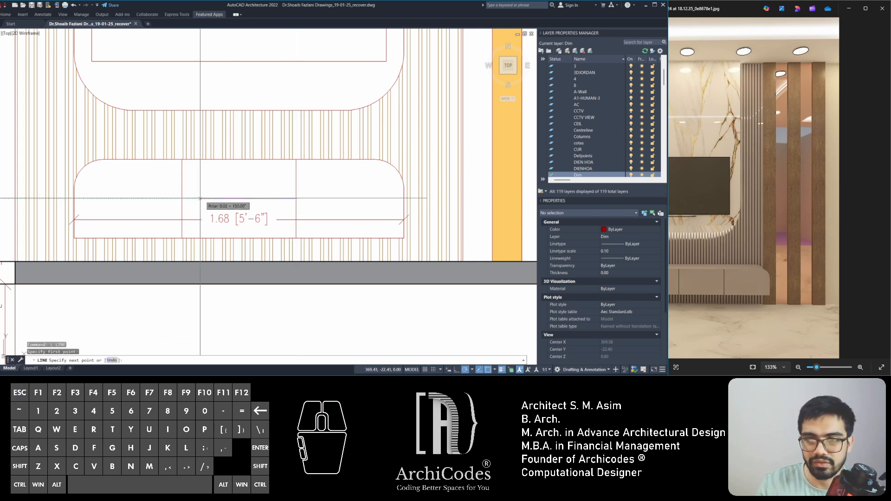
key("Escape")
key("Escape")
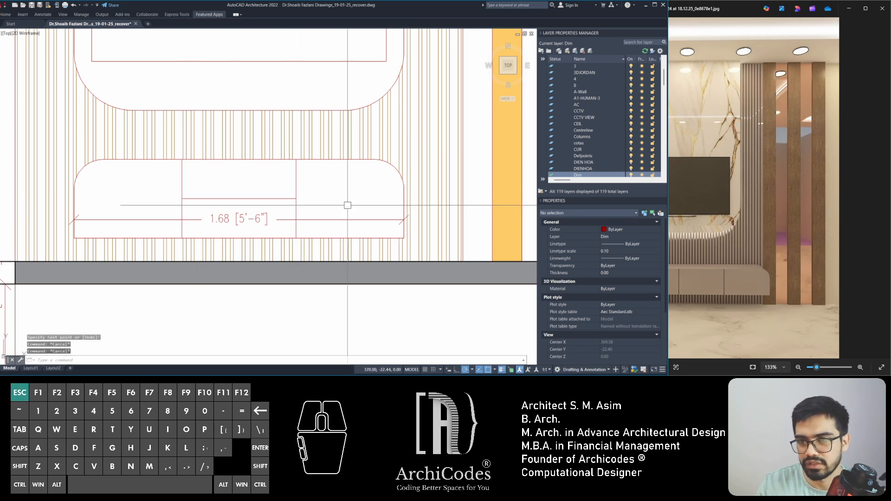
- Delete the length dimension placed inside the TV unit
scroll(411, 236, "down", 4)
key("Escape")
middle_click_drag(417, 247, 353, 255)
scroll(252, 218, "up", 2)
key("Escape")
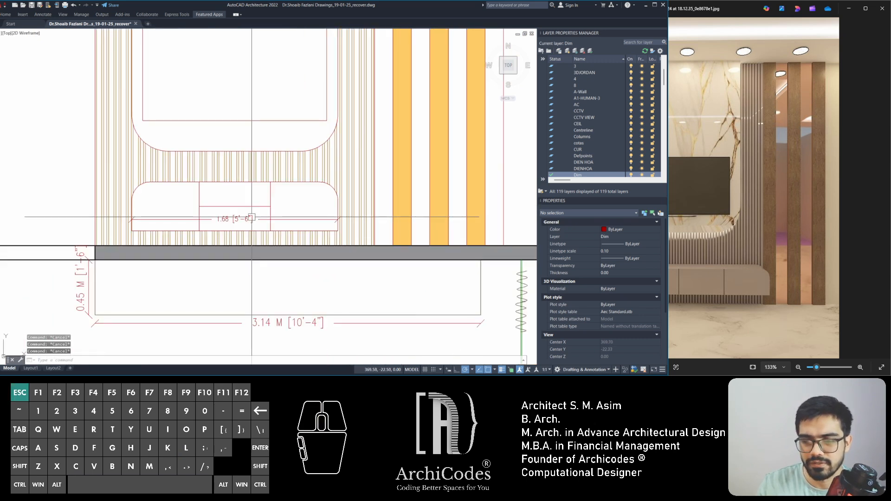
middle_click_drag(222, 207, 244, 204)
key("Escape")
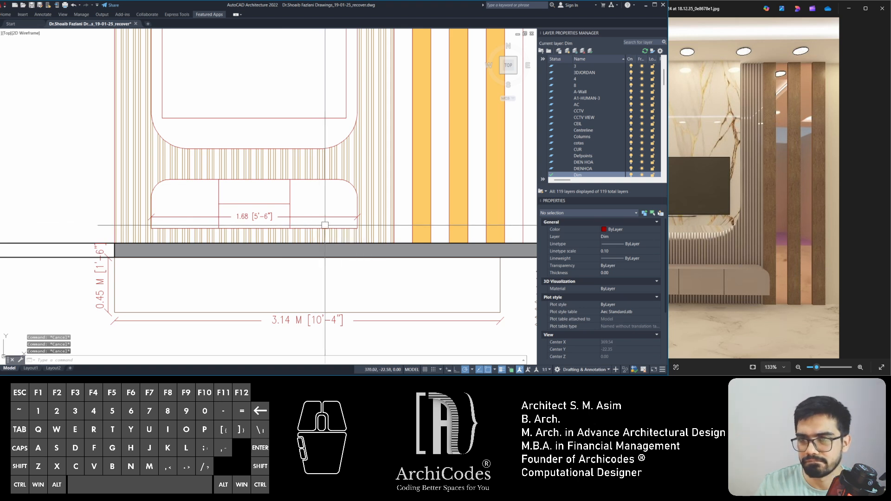
scroll(195, 223, "up", 2)
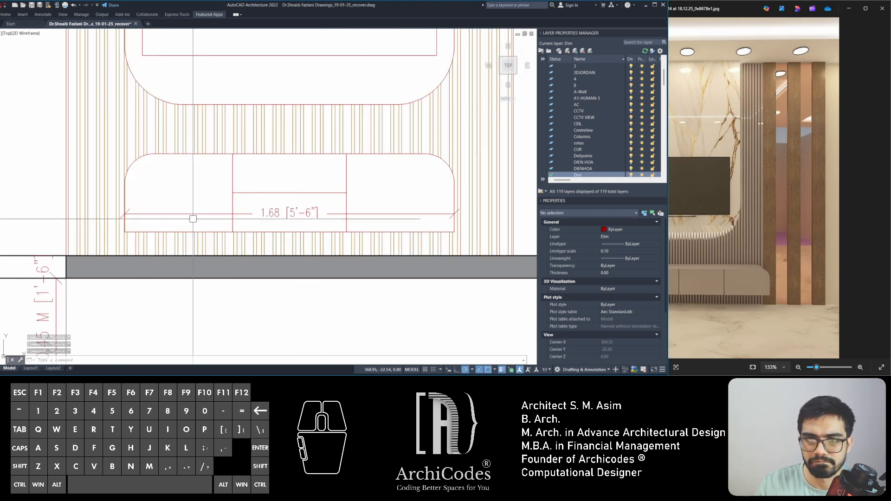
key("Escape")
left_click(206, 213)
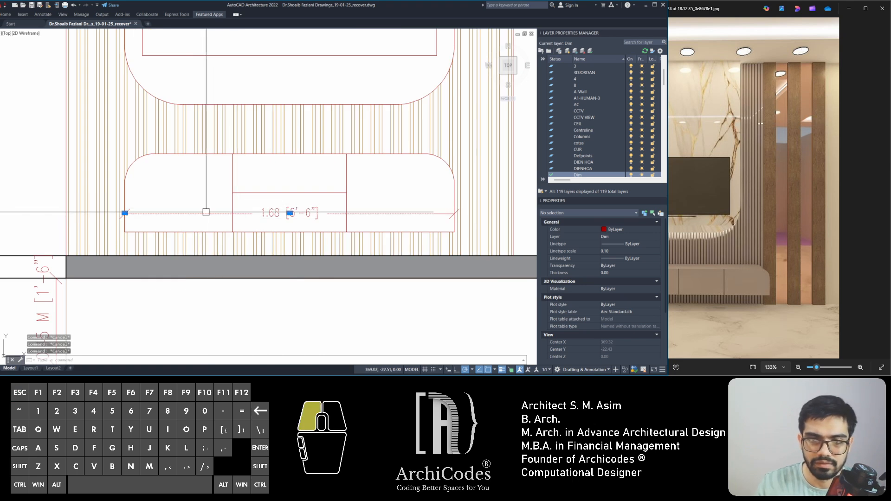
key("Delete")
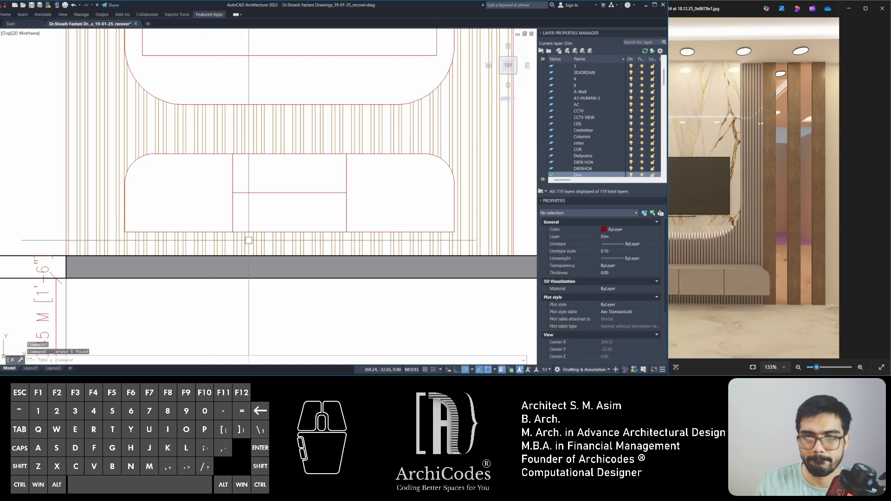
- Copy the complete TV wall elevation with its hatched strips to the clipboard and open a new blank drawing
scroll(235, 208, "down", 3)
key("Escape")
mouse_move(341, 188)
middle_mouse_down()
mouse_move(317, 206)
mouse_move(333, 211)
middle_mouse_up()
key("Escape")
key("Escape")
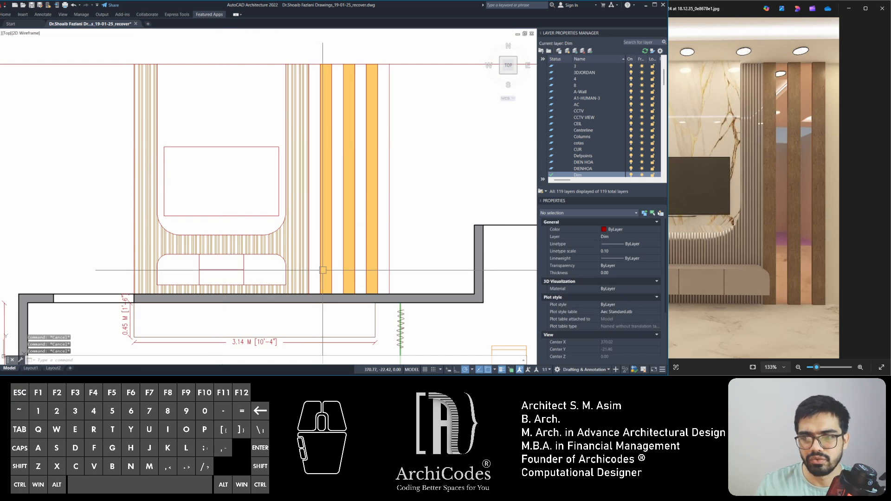
key("Escape")
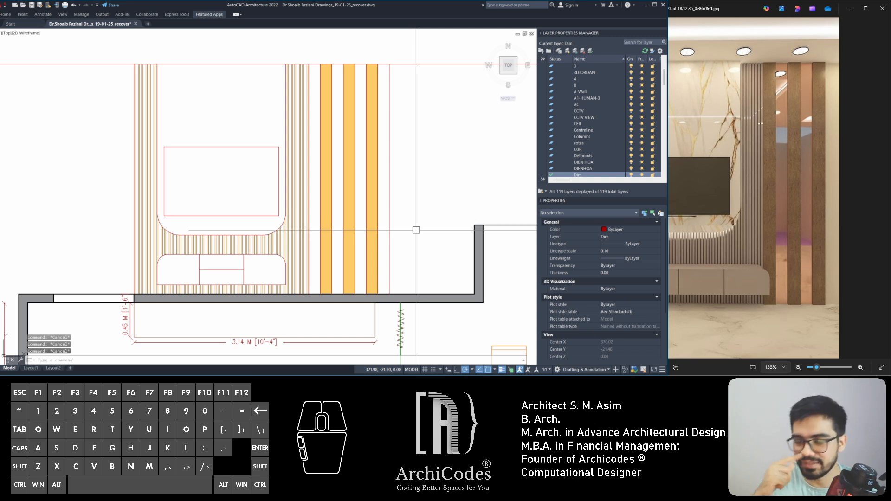
scroll(416, 230, "down", 2)
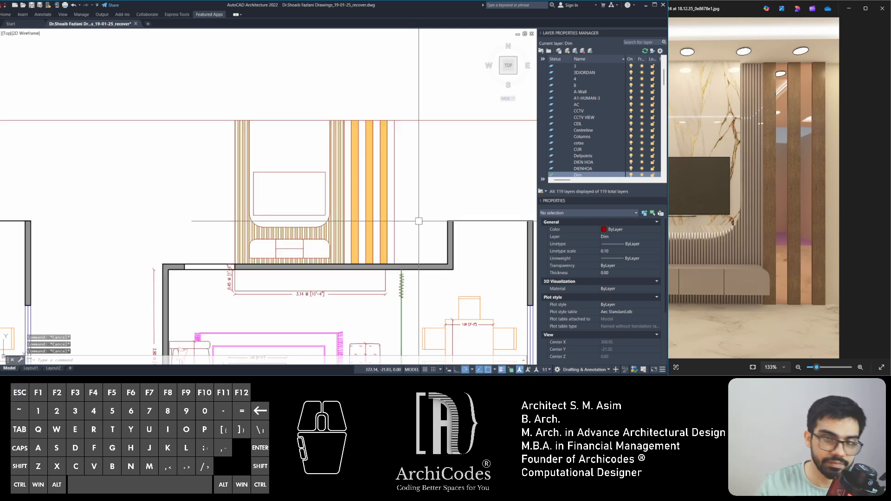
key("Escape")
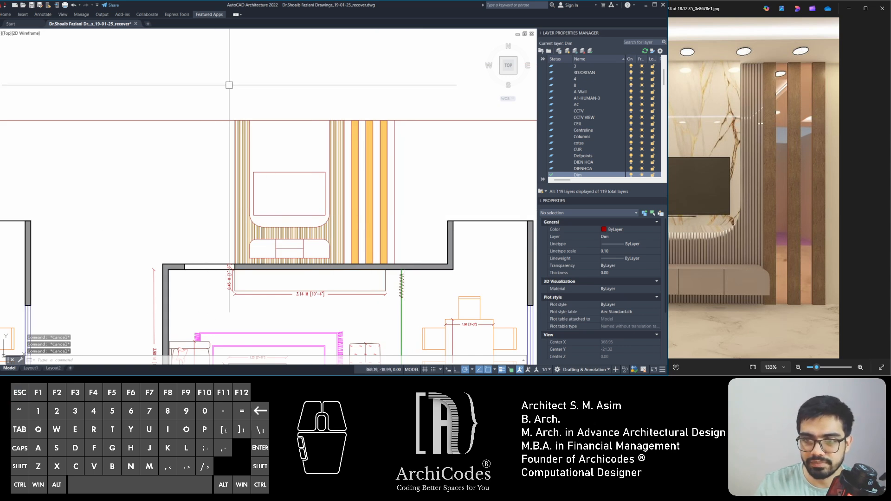
left_click(407, 259)
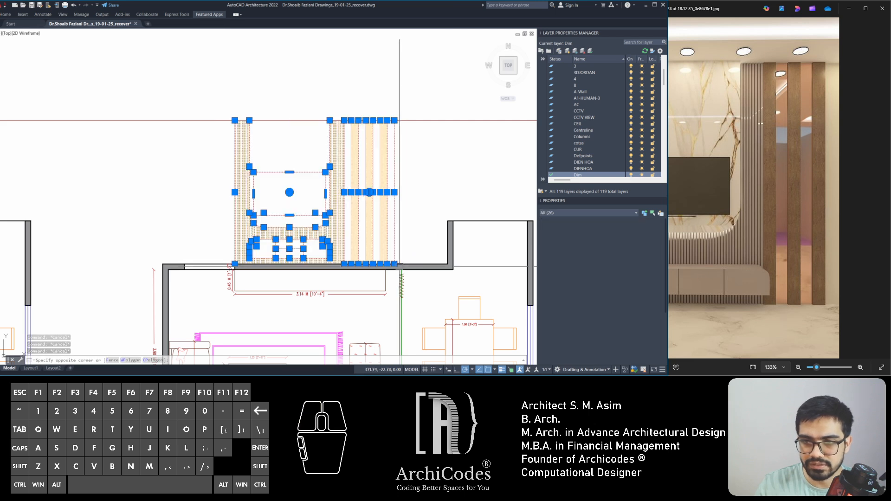
key("ctrl+c")
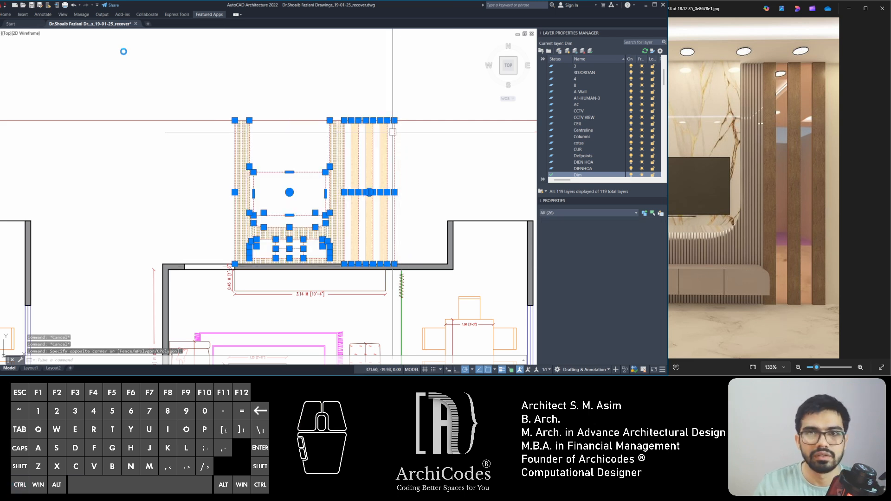
left_click(147, 24)
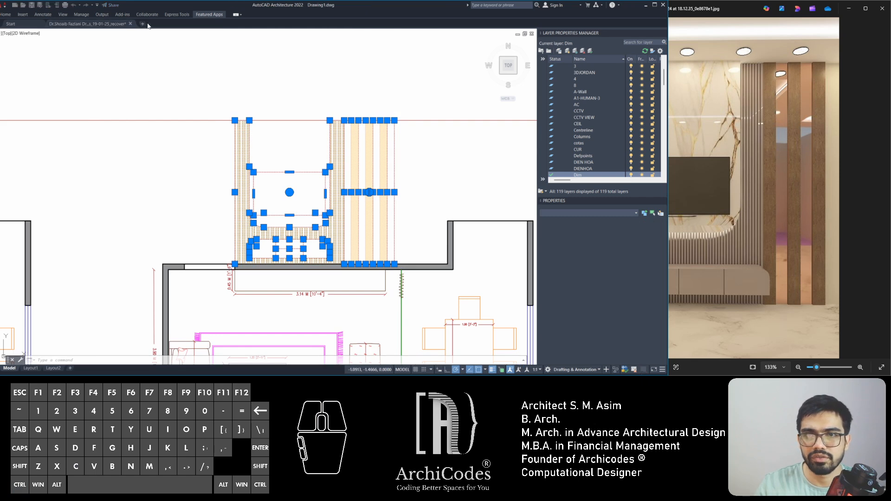
- Paste the TV wall elevation into the new drawing and return to the source drawing
key("ctrl+v")
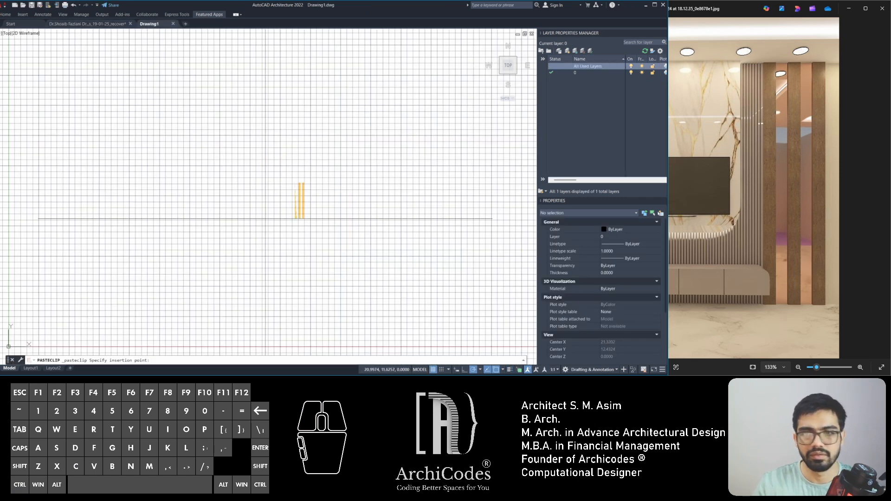
scroll(242, 239, "up", 4)
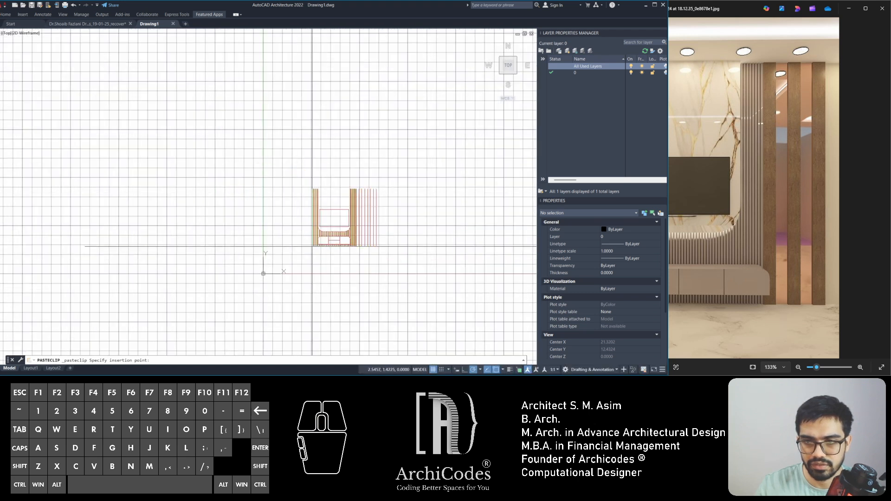
left_click(302, 249)
key("Escape")
key("Escape")
key("Escape")
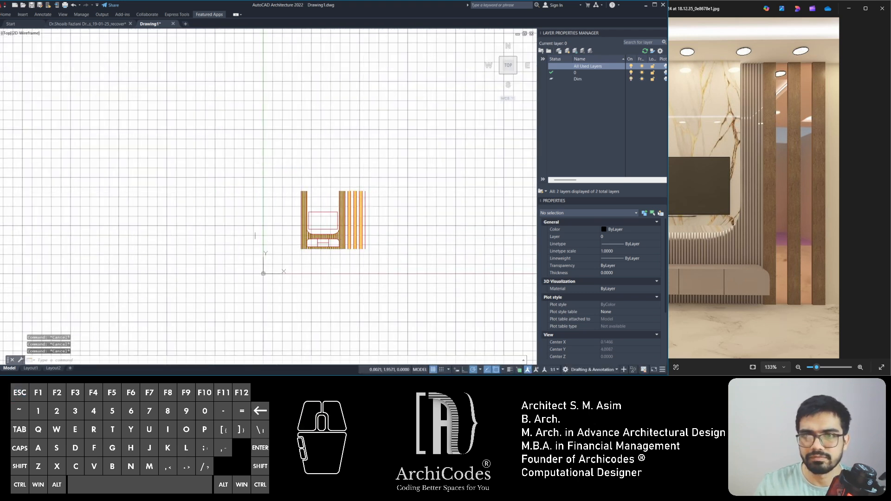
middle_click_drag(223, 234, 188, 237)
key("ctrl+Tab")
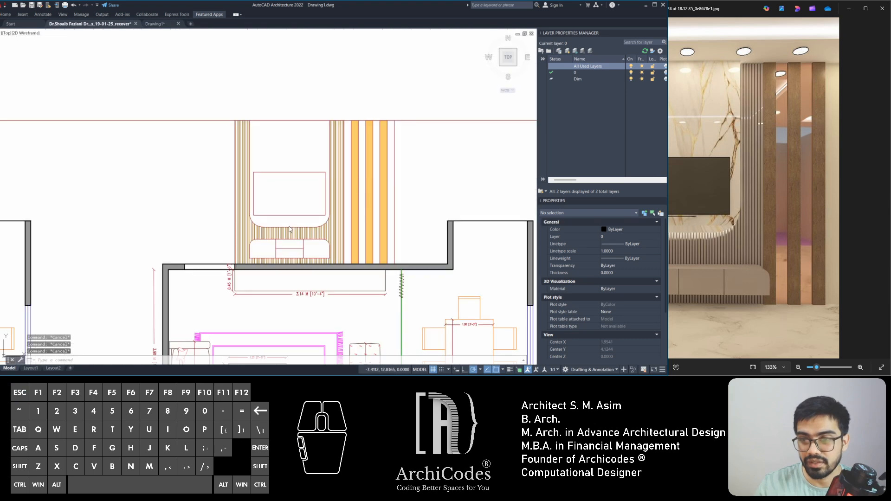
scroll(146, 168, "down", 2)
left_click(146, 168)
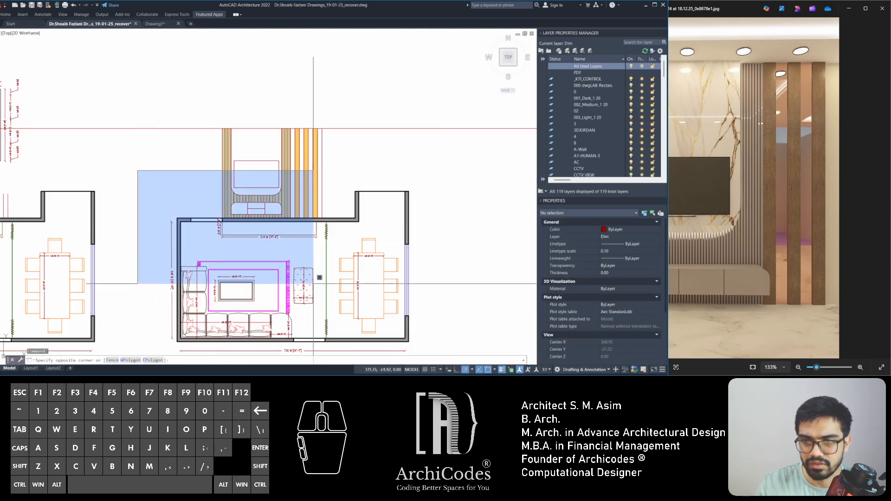
key("Escape")
key("Escape")
key("Escape")
middle_click_drag(364, 282, 279, 214)
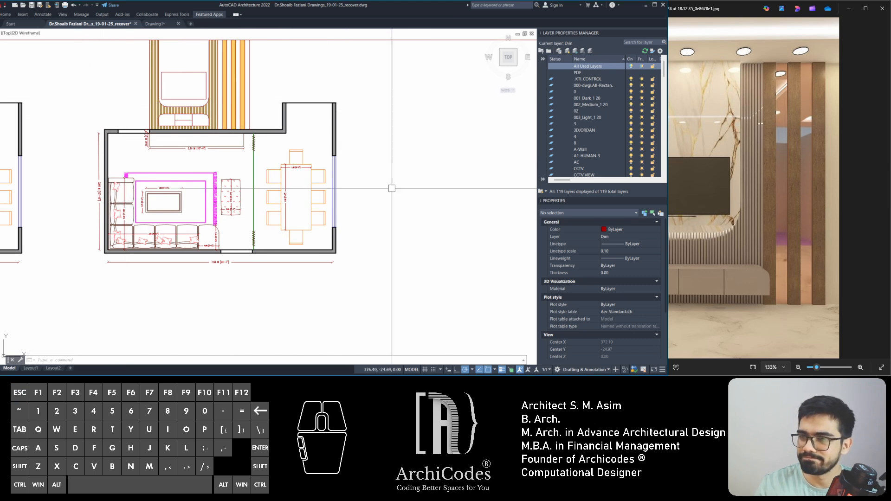
- Select the whole living and dining room floor plan below the TV wall elevation, leaving the elevation itself out
middle_click_drag(244, 92, 287, 136)
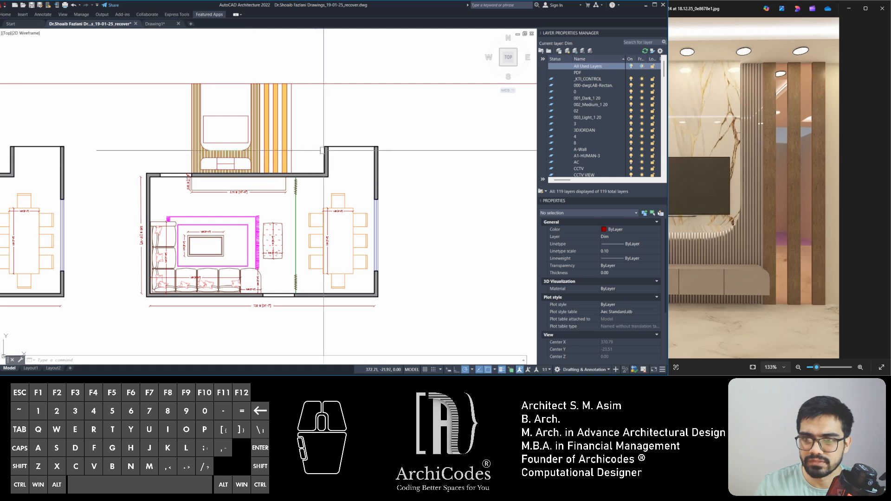
left_click(435, 121)
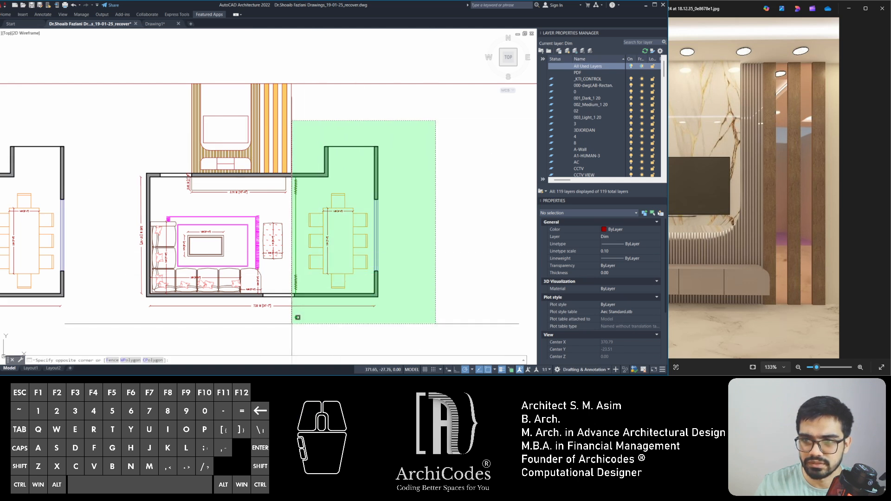
left_click(292, 324)
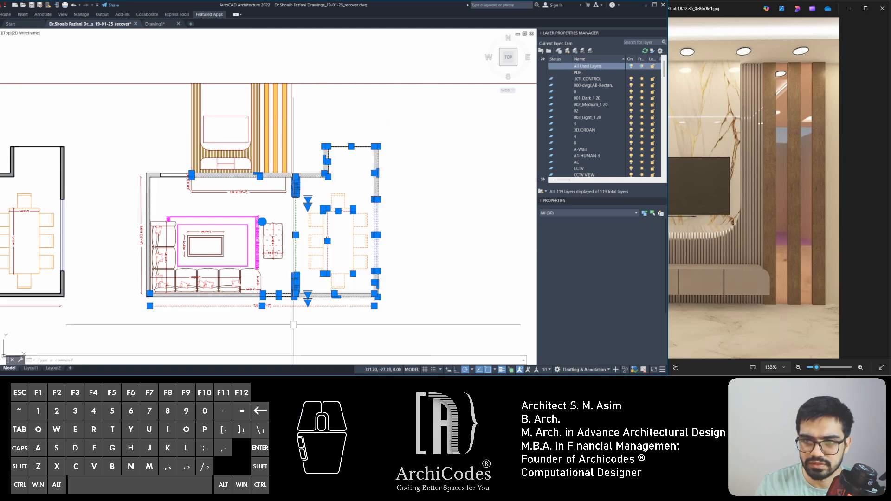
left_click(286, 206)
left_click(115, 325)
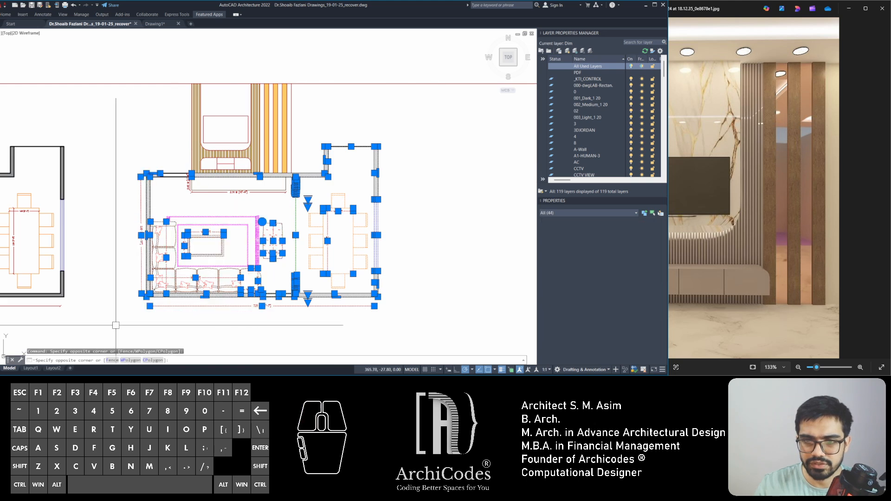
left_click(179, 144)
left_click(134, 209)
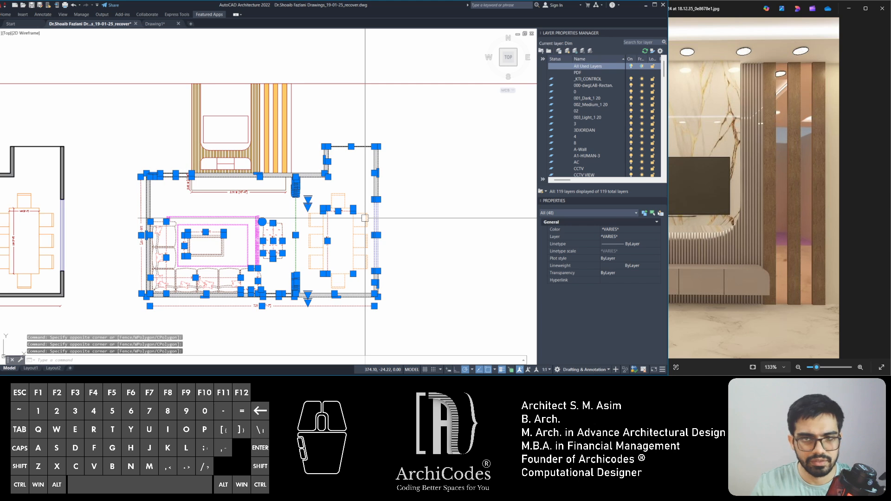
- Stretch the TV unit's plan rectangle so its right edge lines up with the elevation's rightmost vertical line
scroll(280, 189, "up", 4)
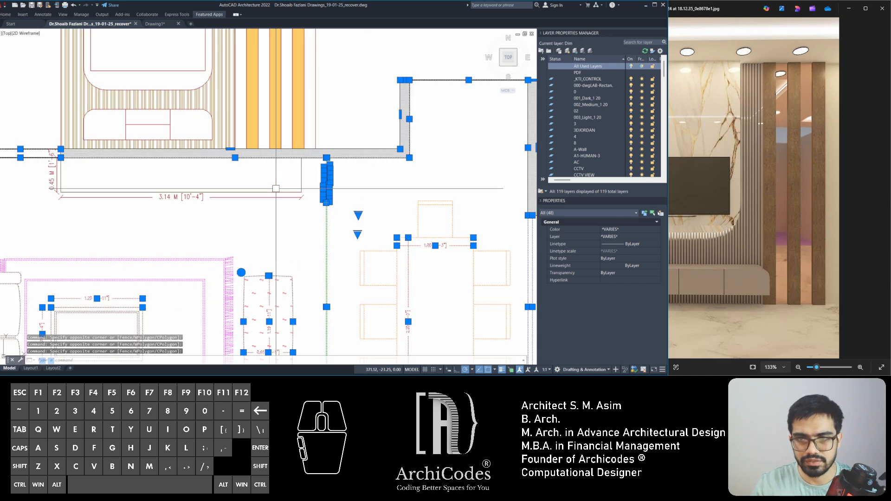
left_click(301, 175)
left_click(302, 175)
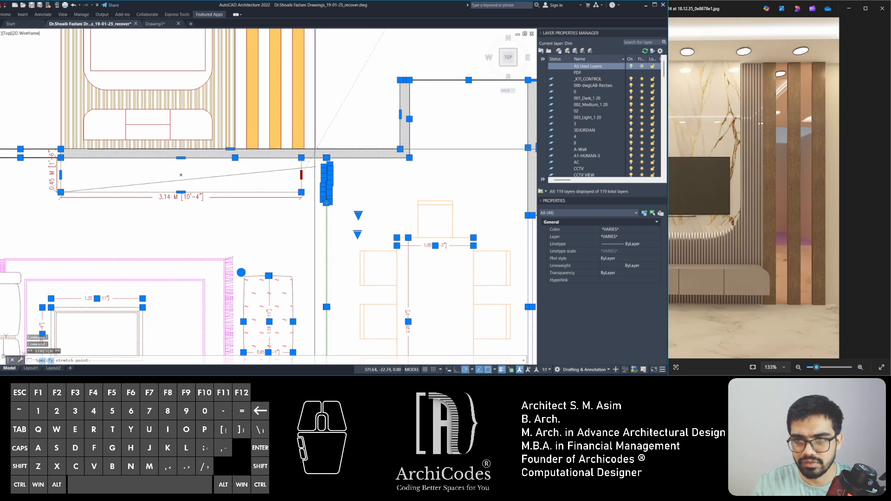
left_click(316, 175)
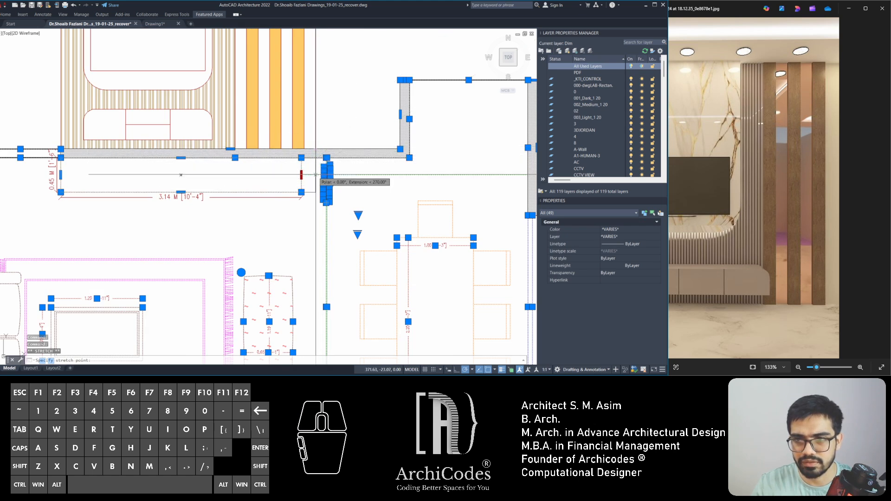
- Copy the selected floor plan into Drawing1, placing it just below the TV wall elevation
scroll(296, 187, "down", 5)
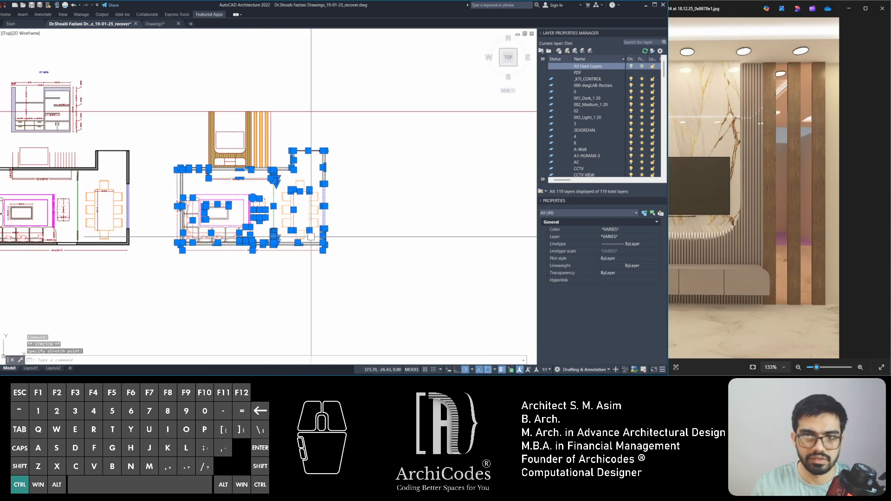
key("ctrl+c")
left_click(158, 23)
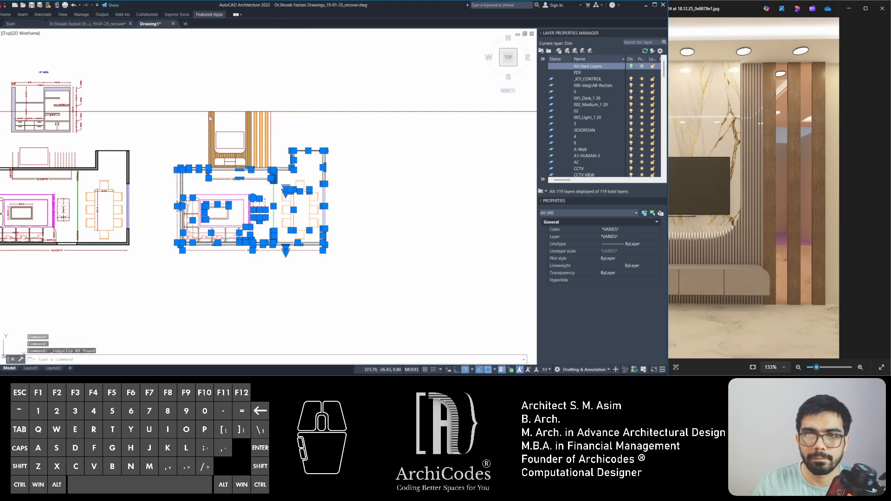
scroll(273, 166, "down", 3)
middle_click_drag(272, 166, 285, 129)
key("ctrl+v")
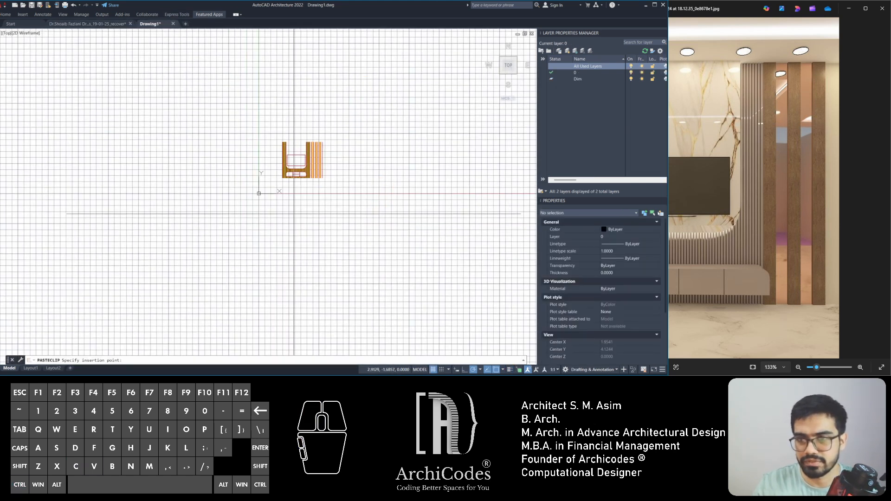
scroll(282, 213, "up", 2)
left_click(277, 272)
key("Escape")
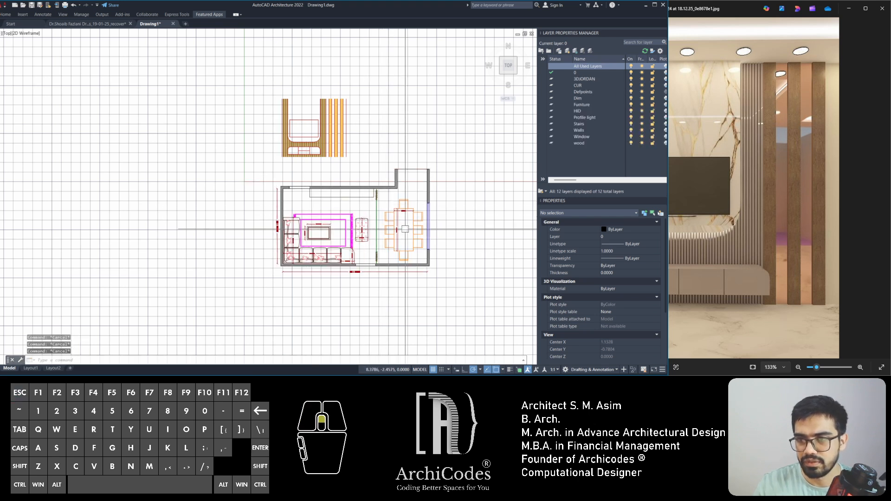
- Delete the dining table with its chairs and its two dimensions from the pasted floor plan
scroll(405, 228, "up", 4)
left_click(365, 190)
left_click(357, 182)
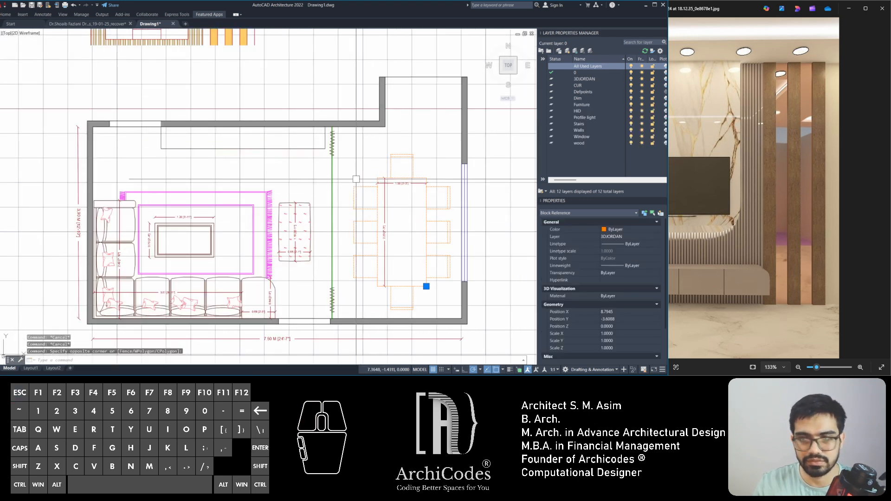
key("Delete")
left_click(428, 152)
left_click(364, 220)
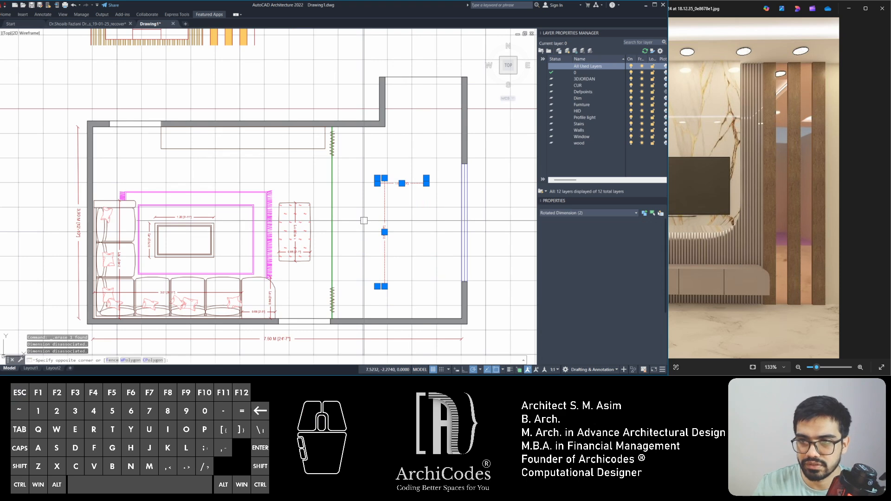
key("Delete")
- Delete the curtain spirals at the upper end of the green partition line
scroll(333, 135, "up", 5)
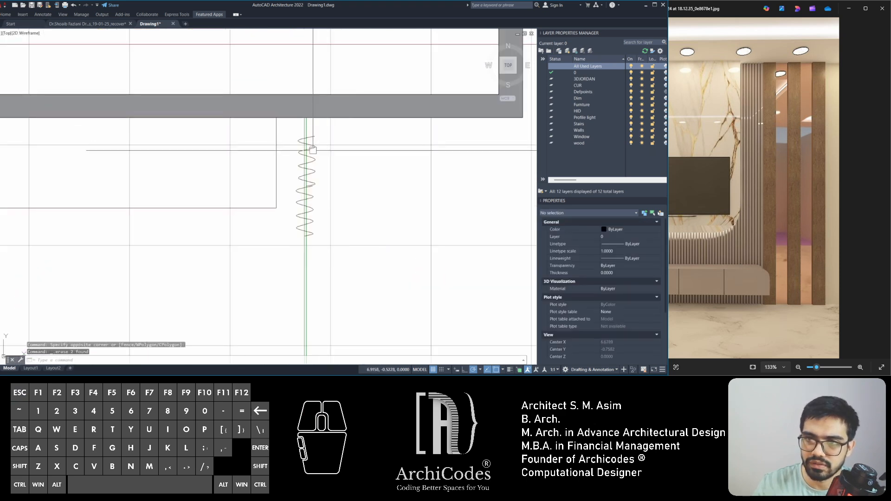
left_click(313, 150)
scroll(345, 118, "down", 2)
key("Delete")
left_click(365, 173)
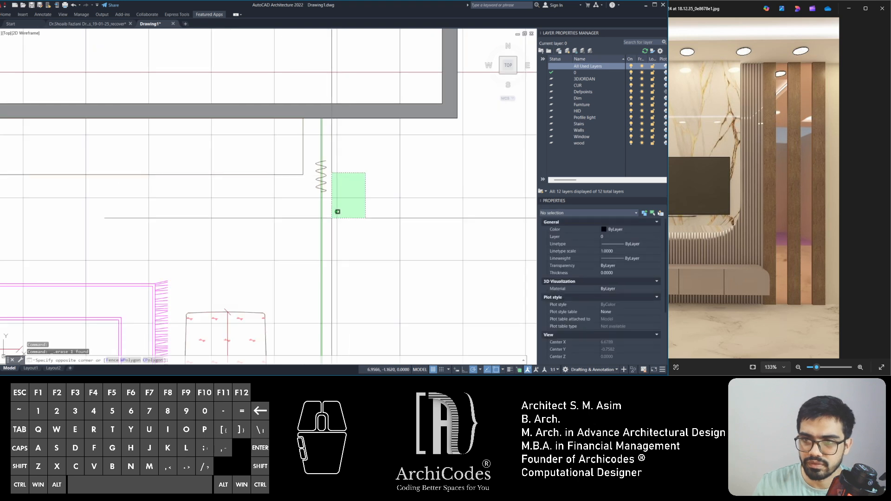
left_click(324, 224)
key("Delete")
- Delete the curtain spirals at the lower end of the green partition line
scroll(324, 223, "down", 2)
middle_click_drag(370, 235, 311, 88)
middle_click_drag(342, 207, 336, 156)
left_click(302, 174)
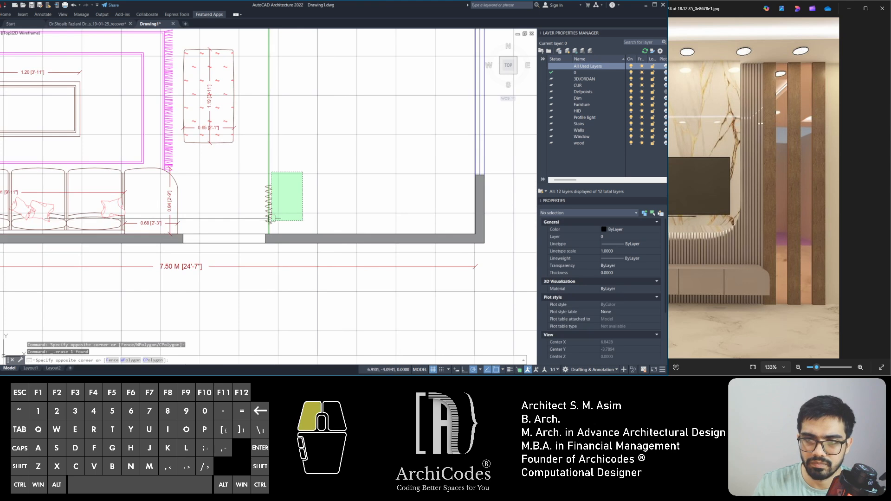
left_click(272, 219)
key("Delete")
- Delete the sofa set with its rug and sofa dimensions, and select the ottoman's two leftover dimensions
left_click(205, 188)
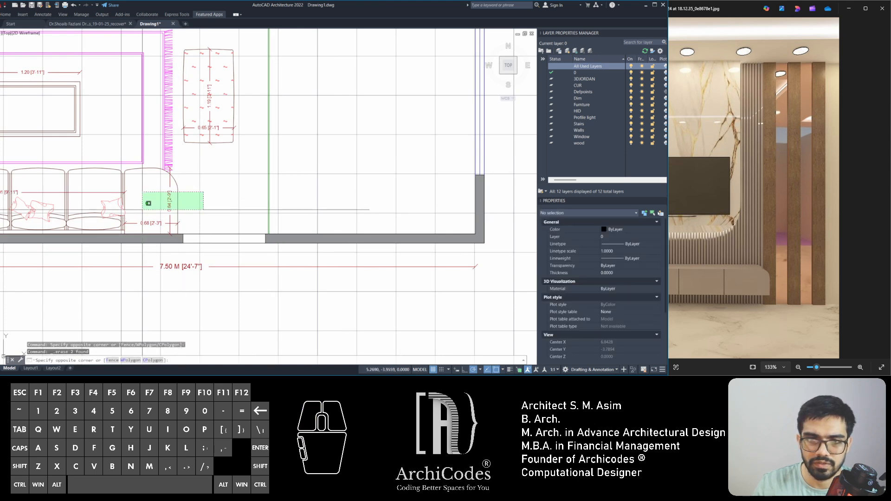
left_click(98, 227)
key("Delete")
left_click(232, 147)
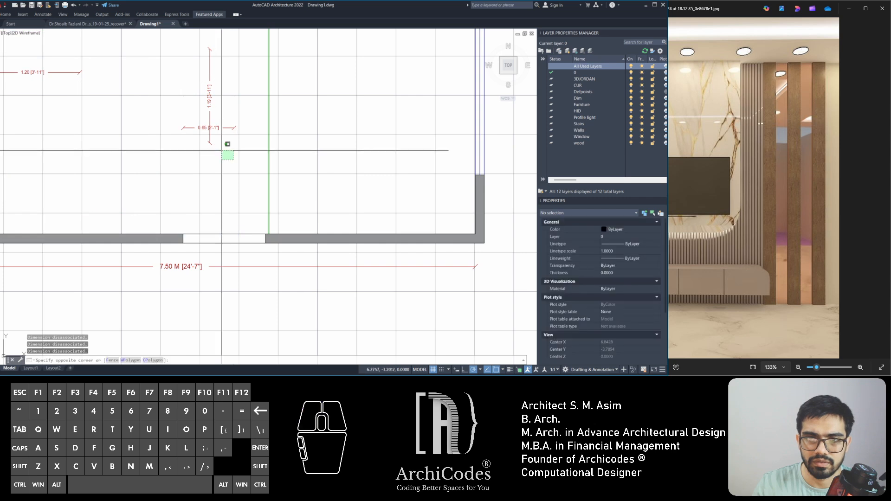
left_click(164, 87)
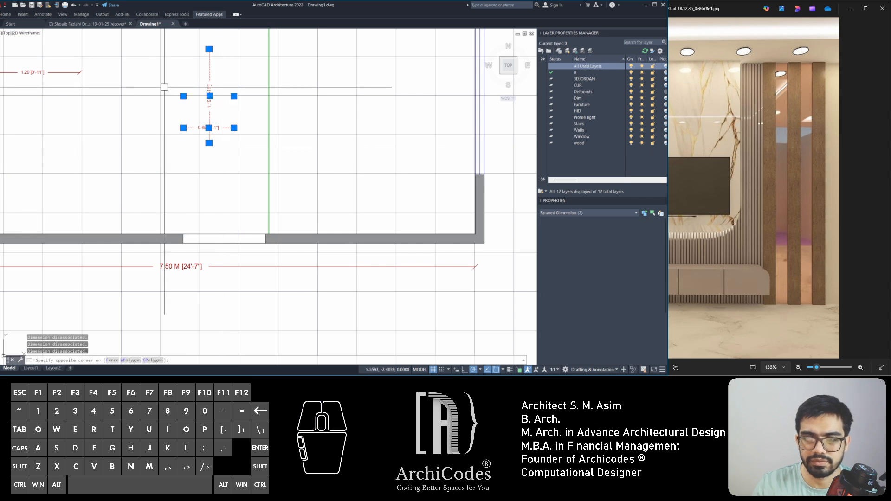
- Delete the remaining dimensions inside the room plan and the vertical dimension outside its left wall
key("Delete")
scroll(209, 189, "down", 2)
scroll(322, 113, "down", 2)
left_click(325, 115)
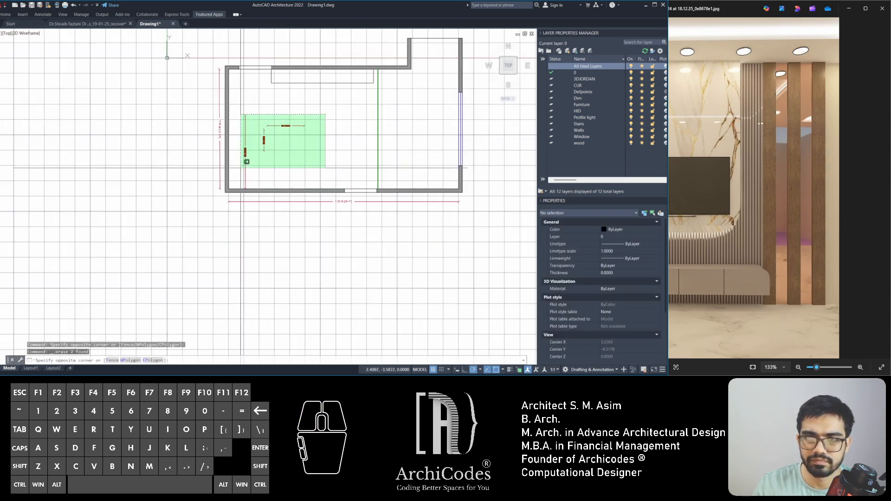
left_click(238, 172)
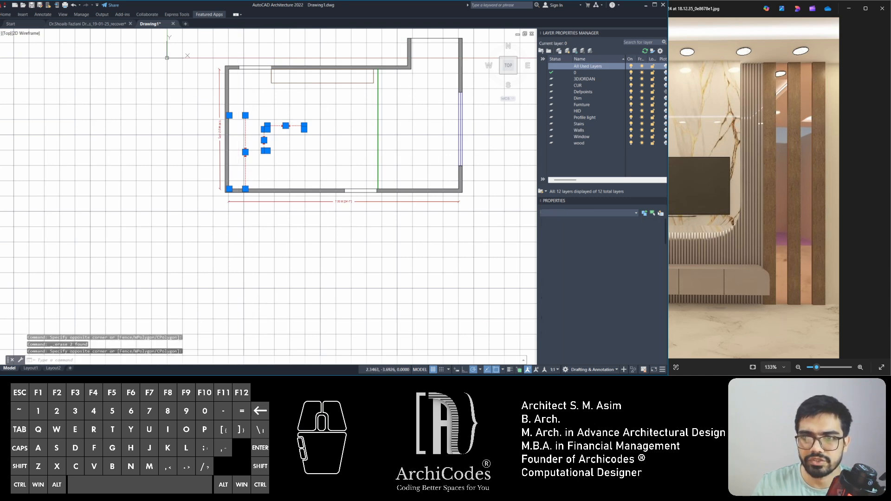
key("Delete")
left_click(220, 129)
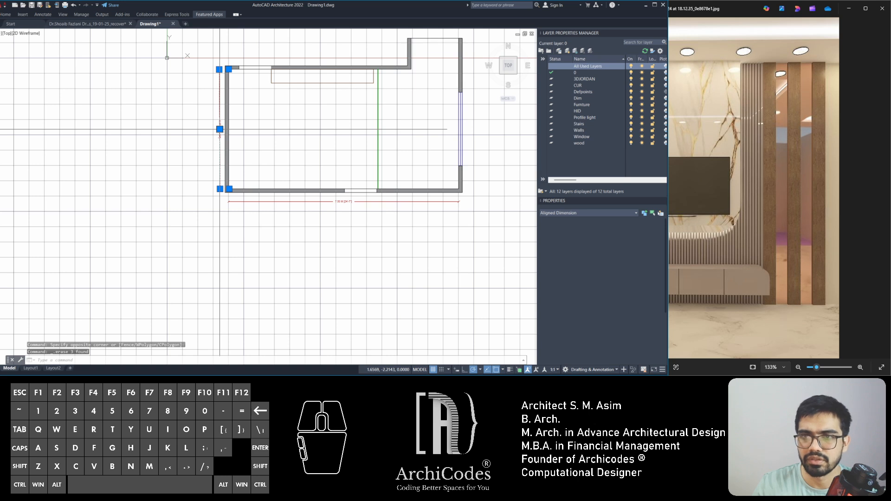
key("Delete")
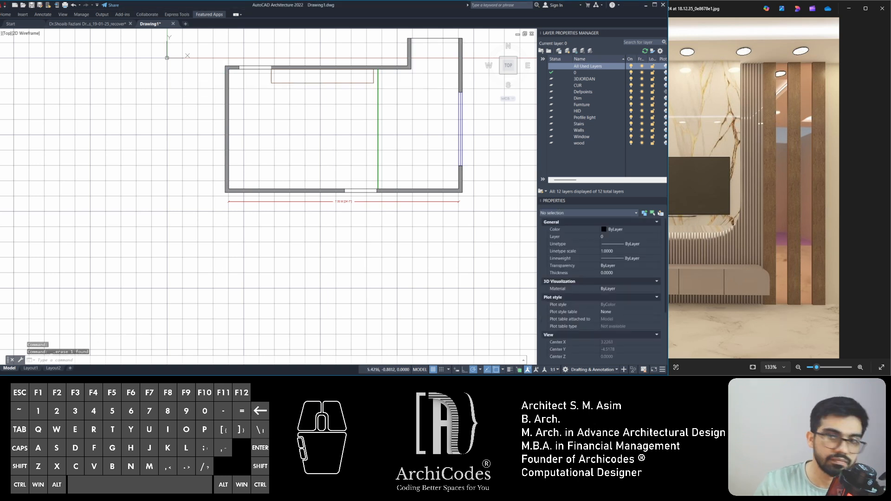
- Delete the solid hatch filling the walls of the room plan
scroll(325, 54, "up", 6)
left_click(250, 103)
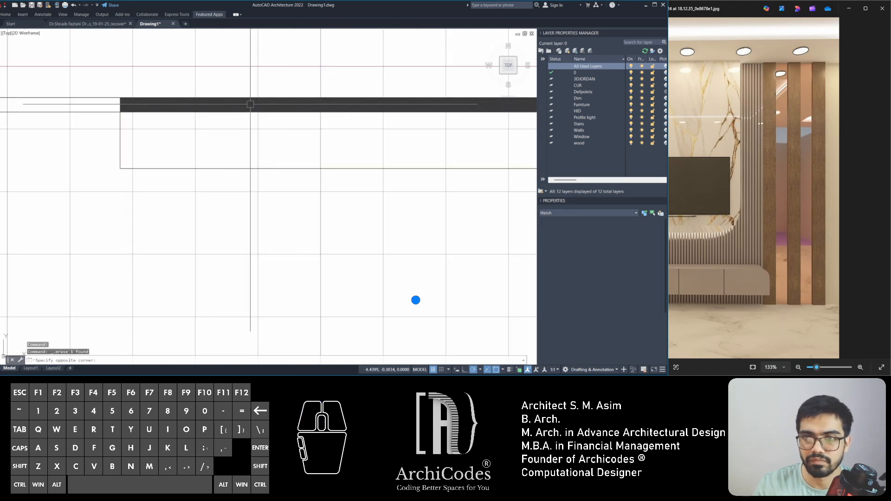
key("Delete")
scroll(251, 107, "down", 7)
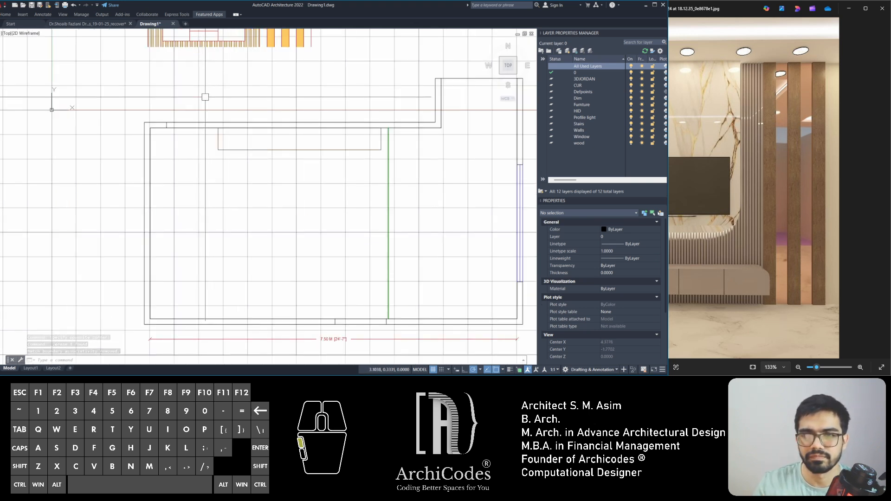
- Try to extend the left edge of the TV unit outline in the plan up to the outer wall line
scroll(204, 102, "up", 2)
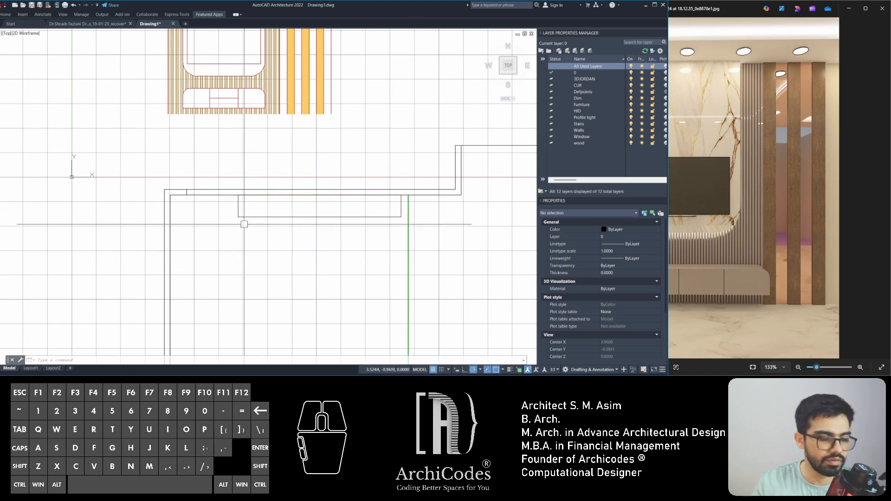
type("ew")
key("space")
key("space")
left_click(241, 202)
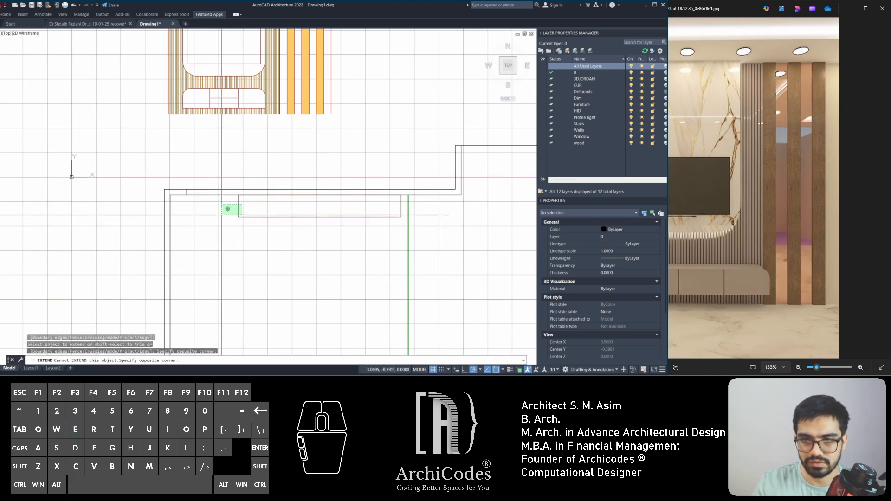
left_click(222, 214)
key("Escape")
left_click(238, 201)
scroll(237, 200, "up", 2)
key("Escape")
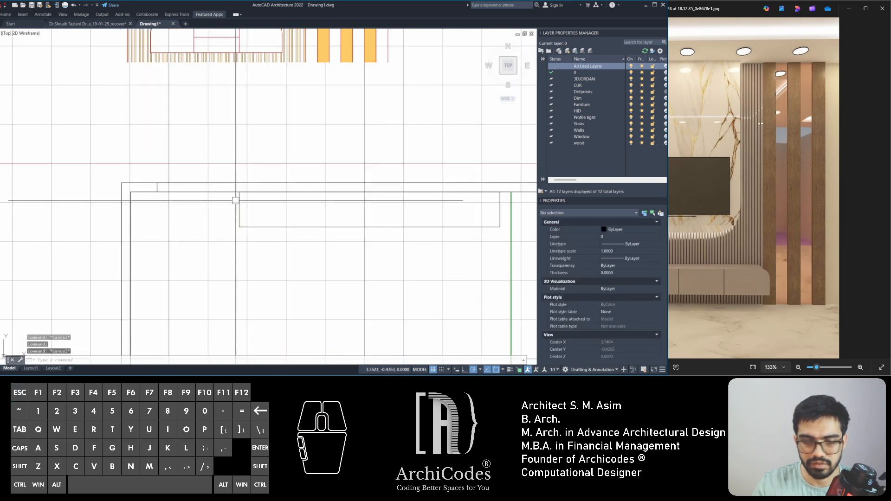
key("Escape")
- Draw a short line across the wall thickness, continuing the left edge of the TV unit outline to the outer wall face
type("l")
key("Return")
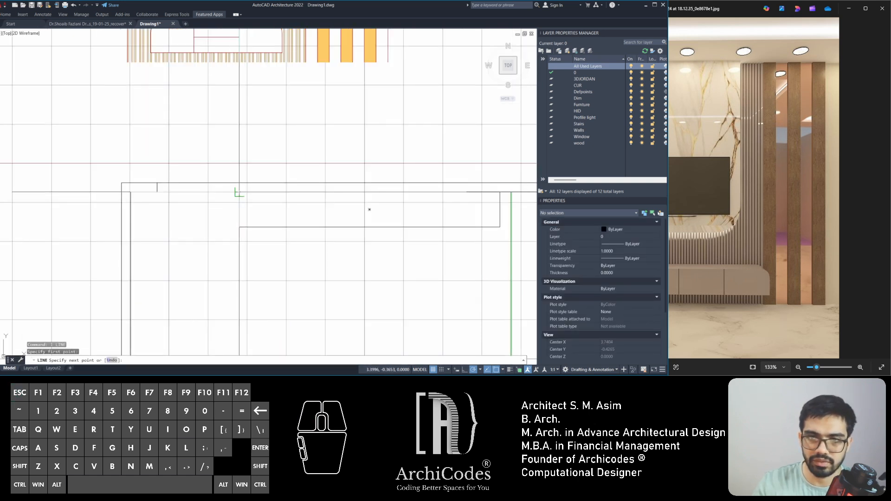
left_click(238, 185)
key("Escape")
key("Escape")
key("Escape")
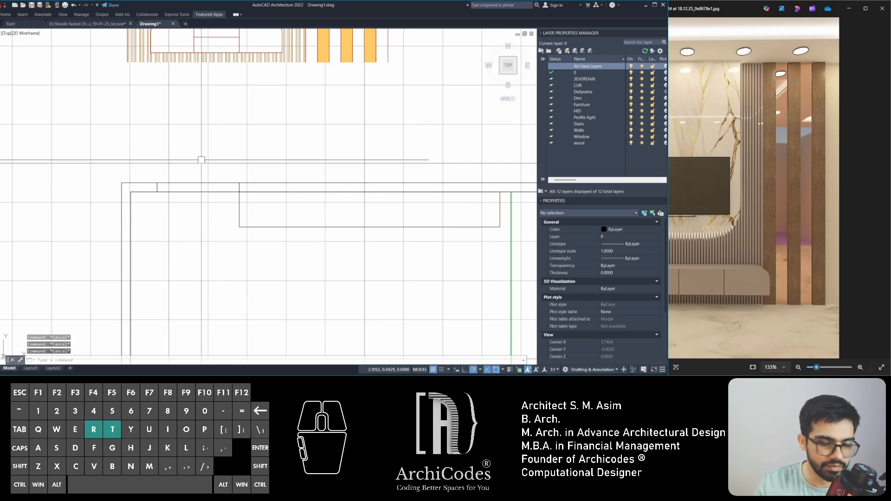
- Try to trim the upper wall lines across the opening beside the TV unit outline
type("tr")
key("Return")
key("Return")
left_click(200, 160)
left_click(193, 215)
scroll(202, 133, "down", 7)
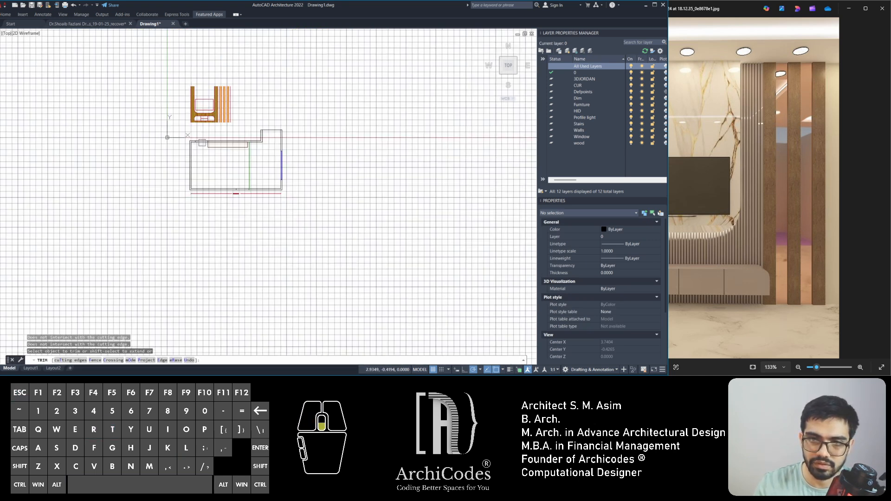
scroll(201, 144, "up", 7)
left_click(202, 149)
left_click(188, 115)
key("Escape")
key("Escape")
key("Escape")
- Delete the slatted panel hatch and the orange wooden strip hatch from the TV unit elevation
scroll(239, 154, "down", 2)
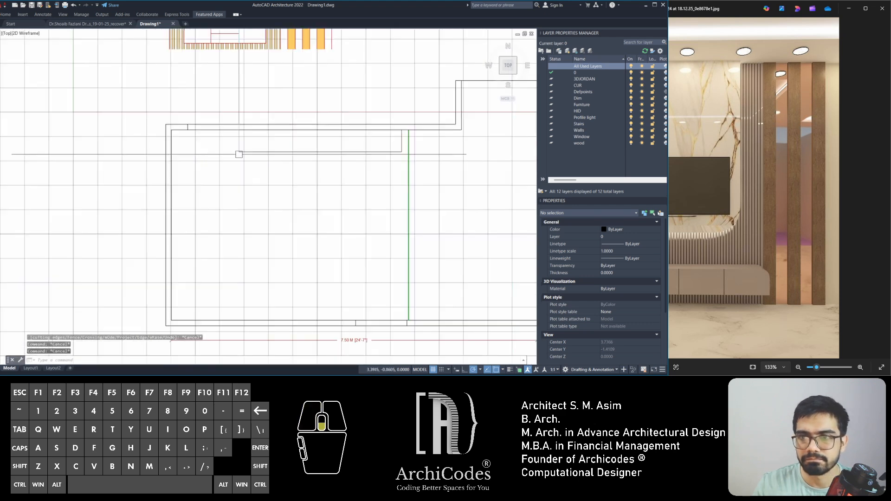
scroll(238, 154, "down", 5)
scroll(243, 189, "up", 9)
left_click(243, 190)
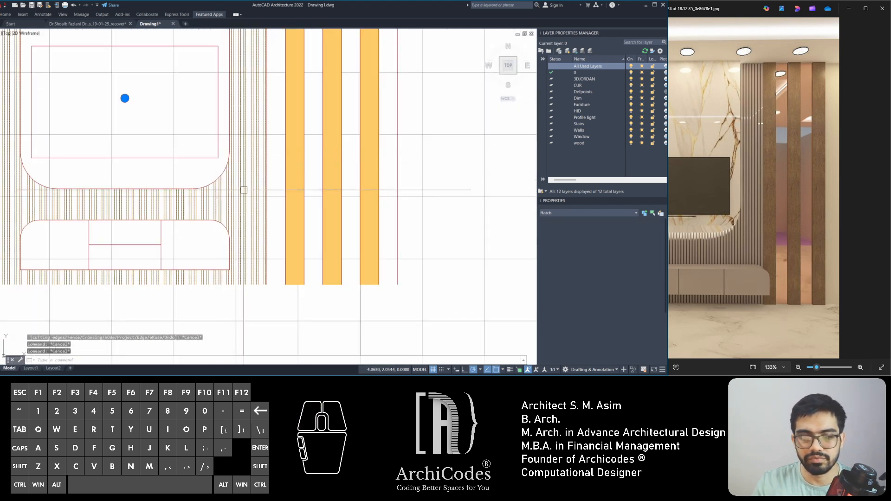
key("Delete")
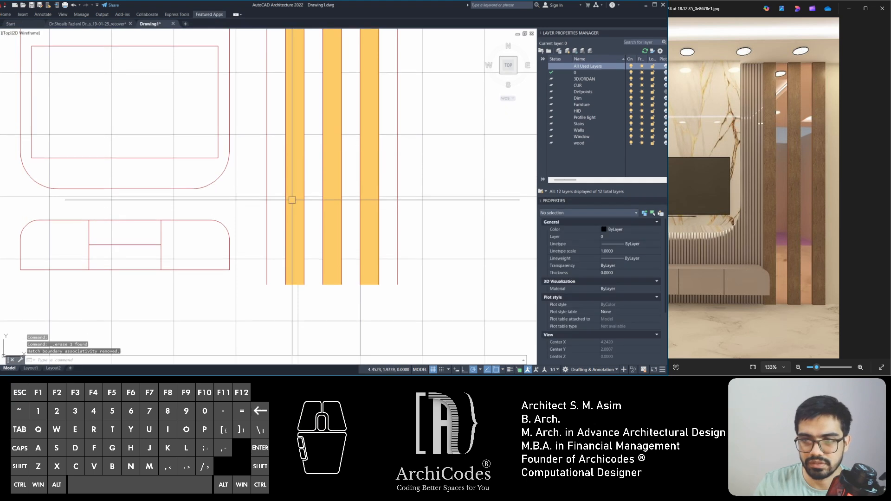
left_click(292, 200)
key("Delete")
scroll(312, 213, "down", 2)
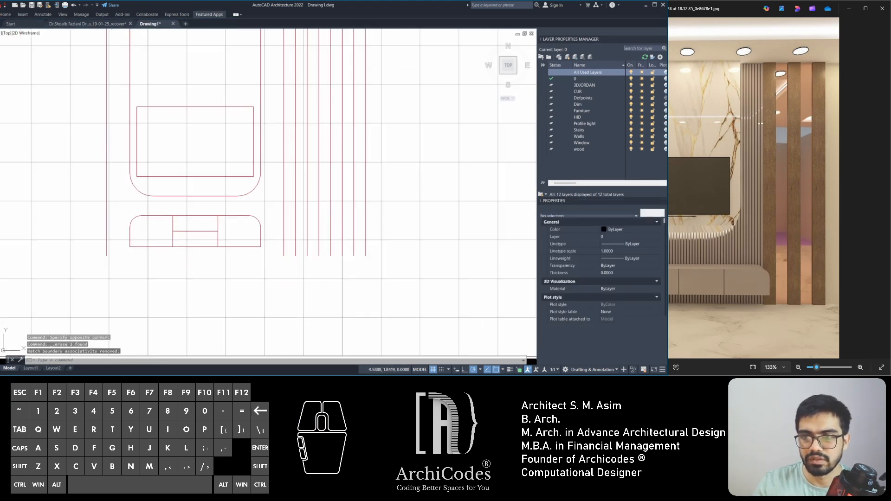
- Draw a rectangle enclosing the TV unit elevation, from the upper end of its first vertical line to the lower end of its last
scroll(308, 174, "down", 4)
key("Escape")
key("Escape")
key("Escape")
type("red")
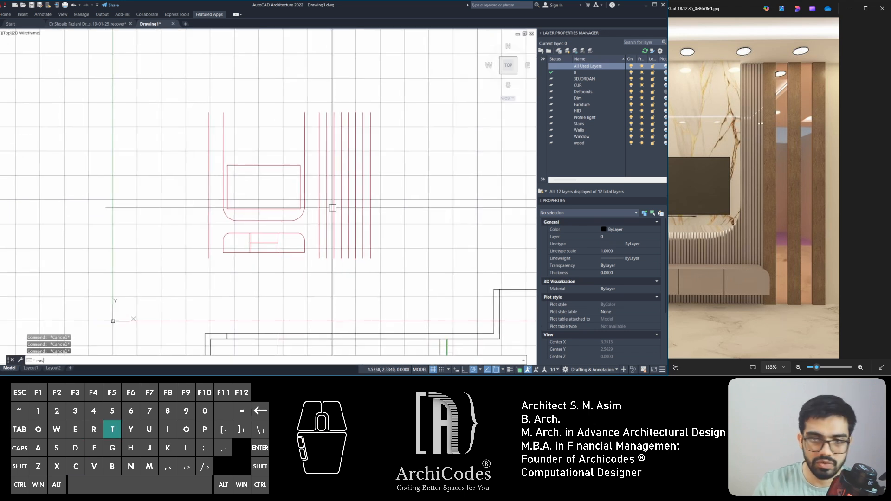
type("t")
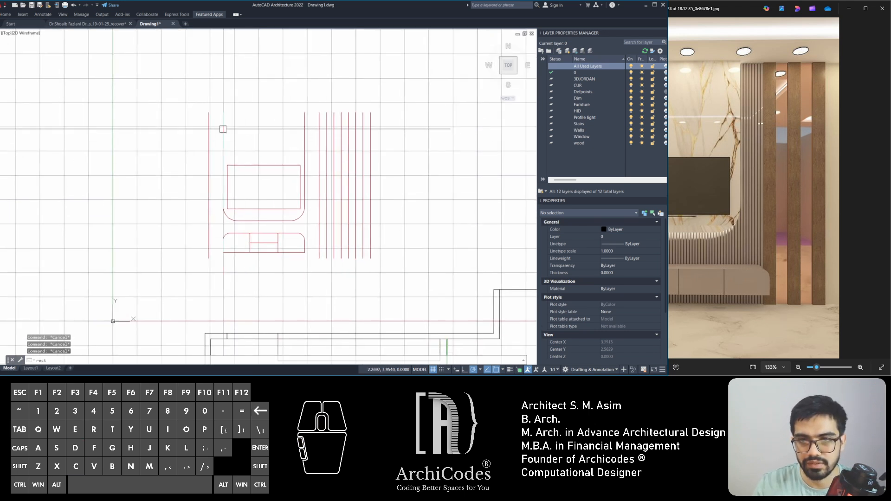
type("angl")
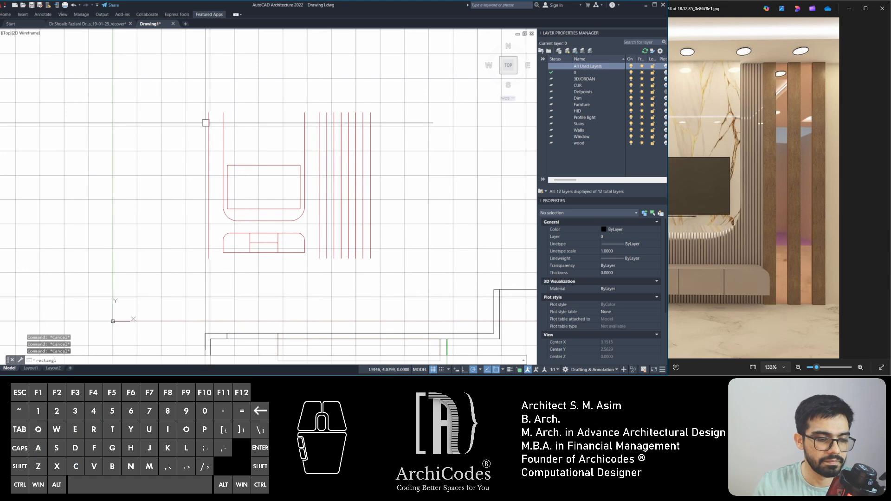
key("Return")
left_click(208, 113)
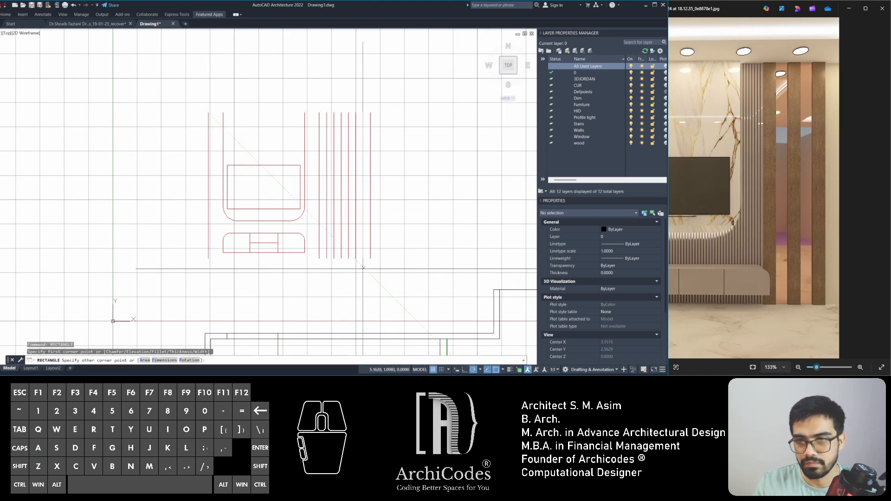
left_click(370, 258)
key("Escape")
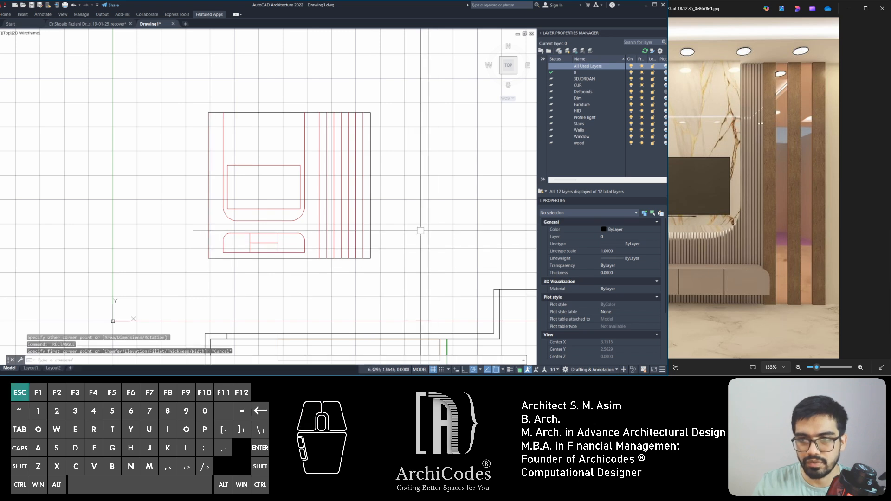
key("Escape")
scroll(402, 205, "down", 3)
middle_click_drag(401, 205, 324, 168)
key("Escape")
scroll(376, 251, "up", 3)
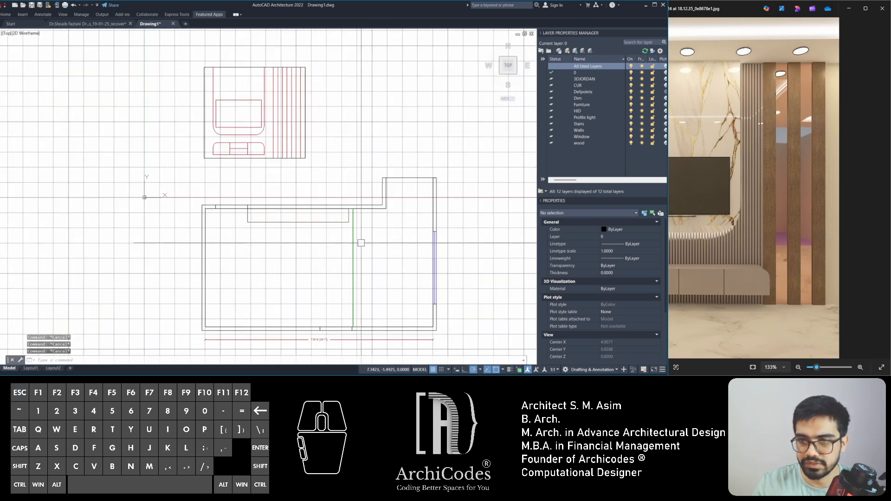
middle_click_drag(380, 252, 374, 248)
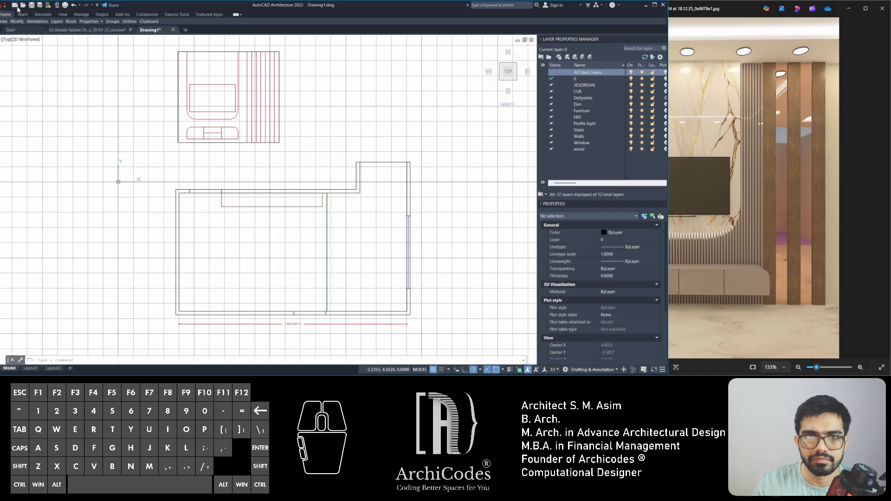
- Maximize the drawing window over the reference image
left_click_drag(161, 7, 251, 1)
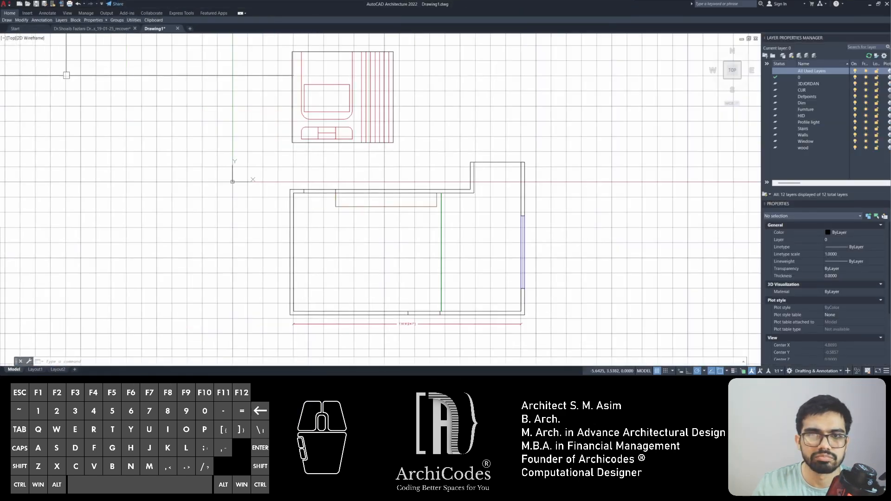
left_click(163, 117)
left_click(134, 164)
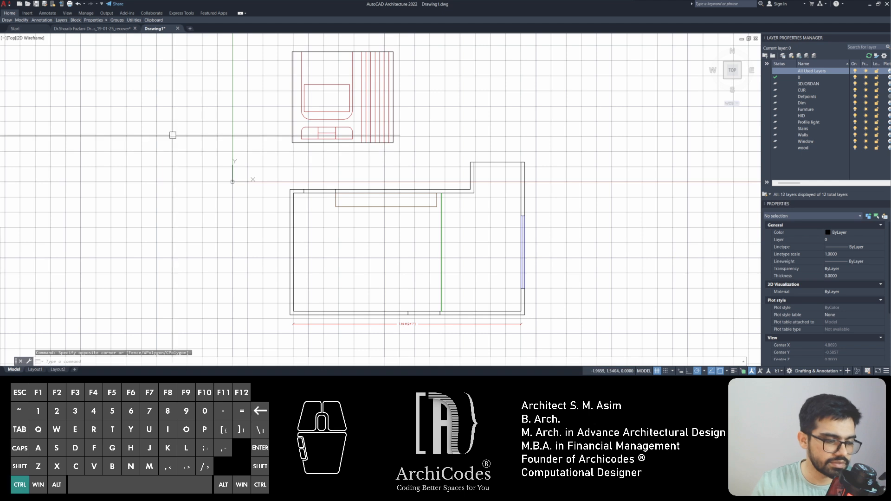
- Save the cleaned-up drawing to the Desktop as "TV Unit Dr S"
key("ctrl+s")
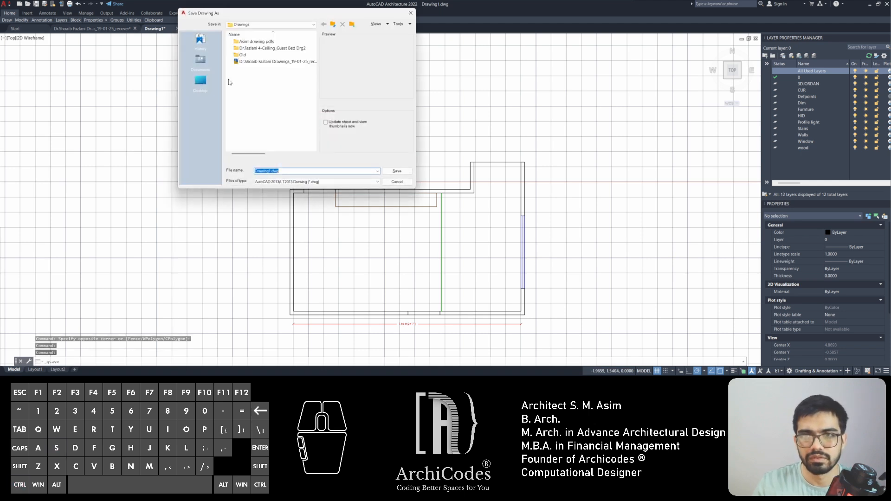
left_click(203, 82)
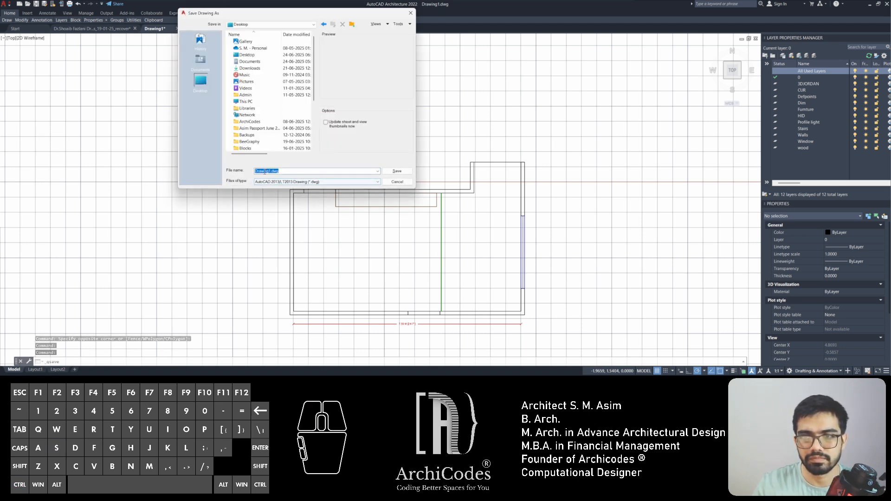
type("TV")
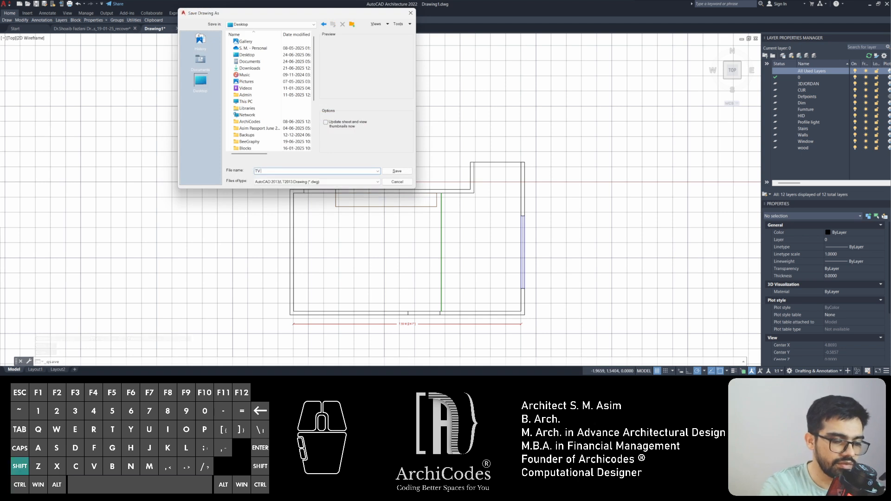
type(" Unit ")
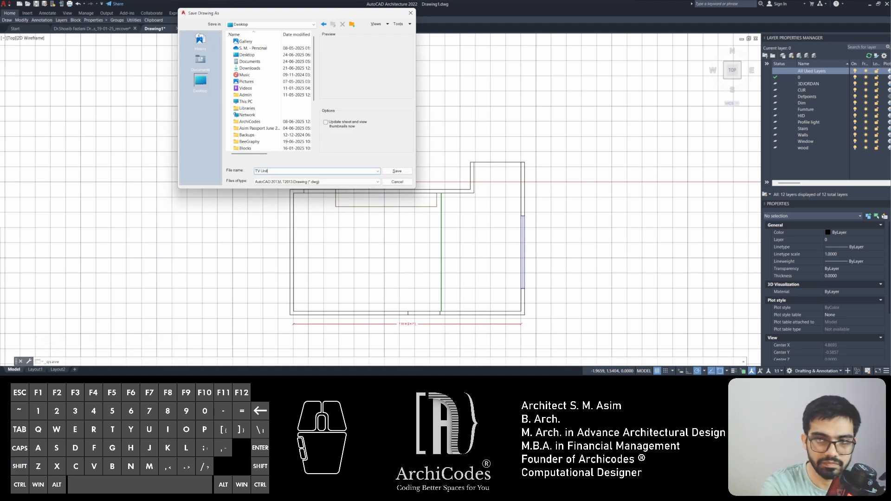
type("Dr S")
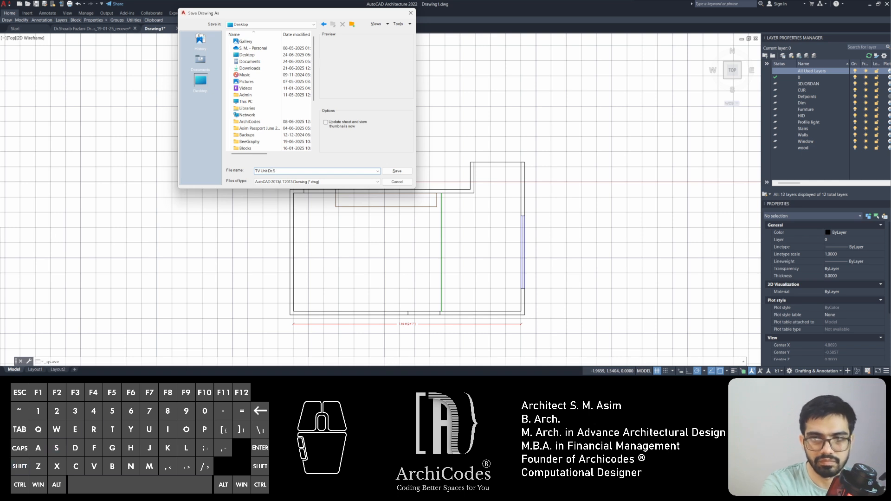
left_click(395, 174)
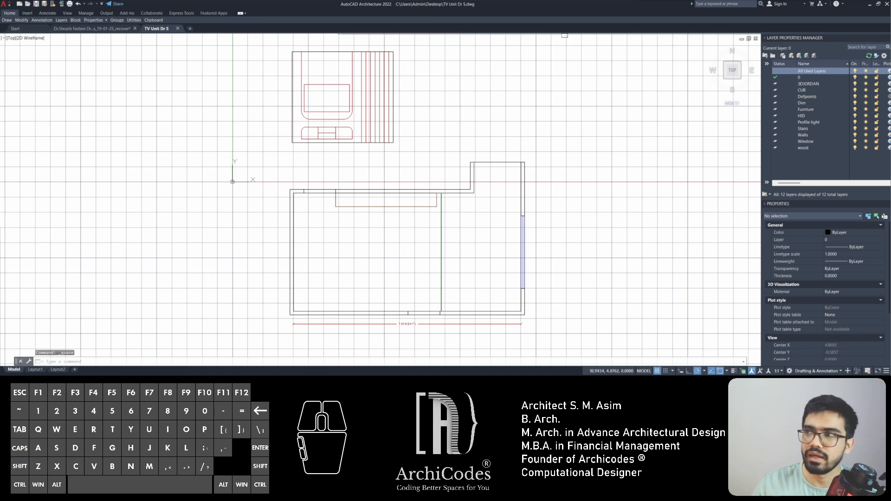
- Close the "TV Unit Dr S" drawing and return to the TV unit elevation in the original project drawing
left_click(77, 30)
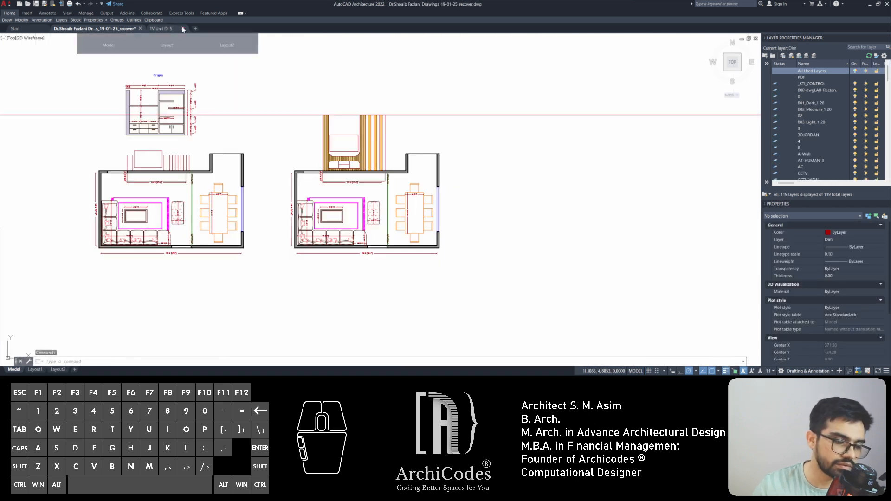
left_click(182, 26)
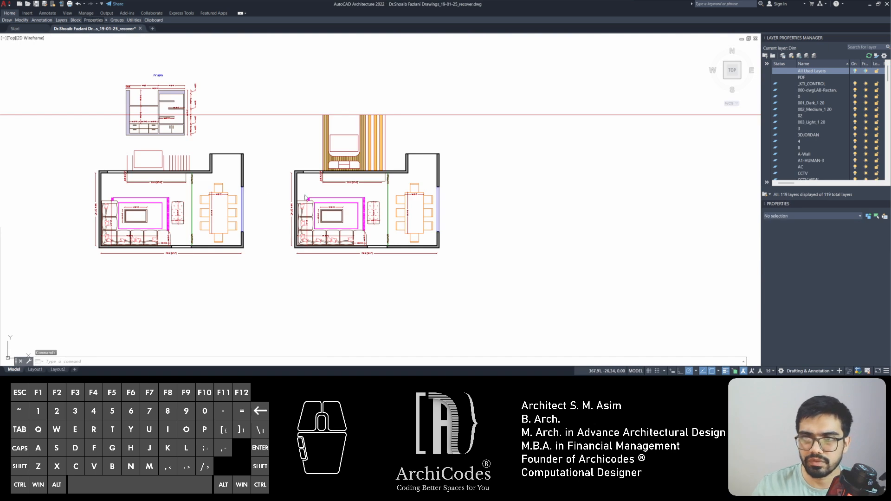
scroll(375, 174, "up", 2)
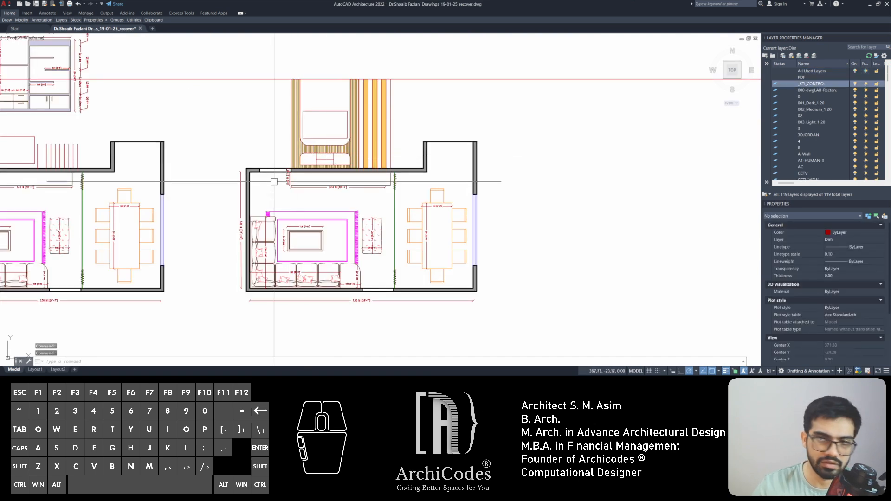
scroll(361, 156, "up", 4)
scroll(358, 161, "down", 4)
mouse_move(266, 145)
middle_mouse_down()
mouse_move(239, 151)
mouse_move(255, 177)
middle_mouse_up()
scroll(354, 175, "up", 2)
scroll(271, 130, "up", 2)
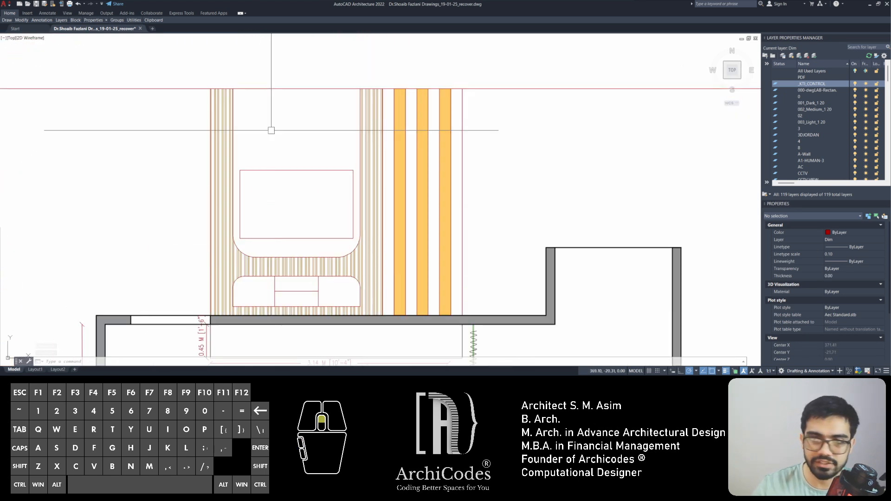
type("d")
key("space")
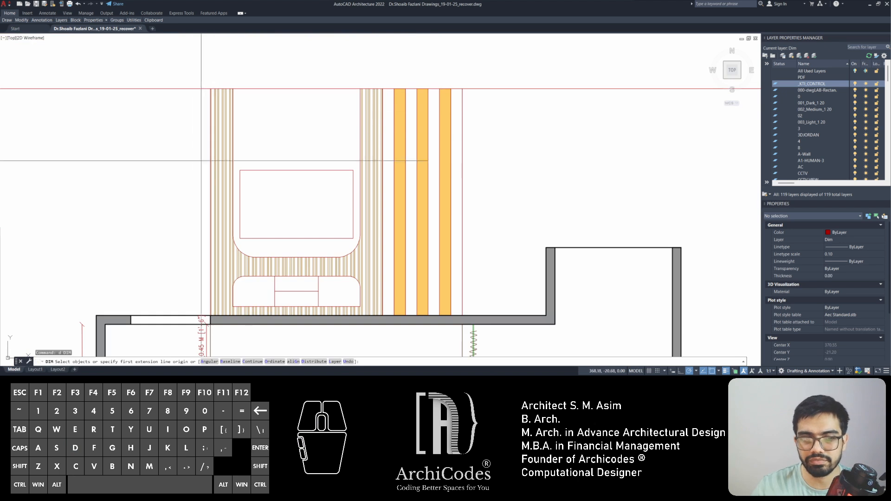
key("Escape")
key("Escape")
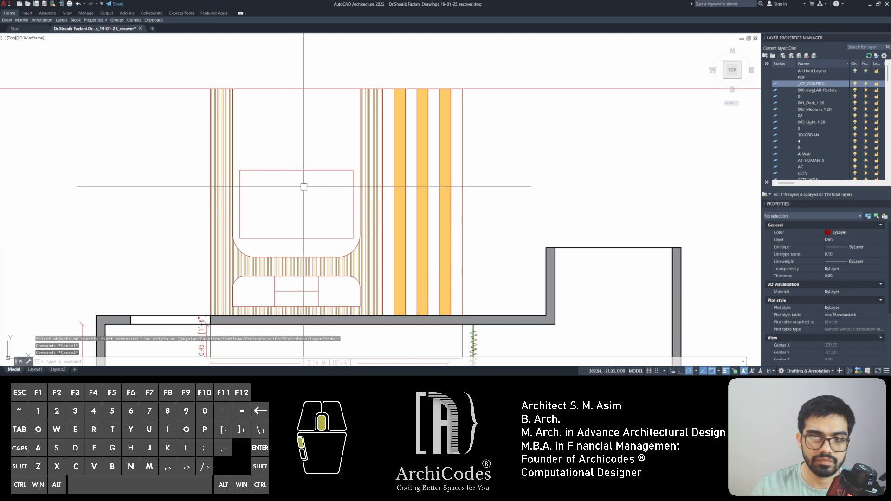
middle_click_drag(304, 187, 282, 196)
left_click(17, 260)
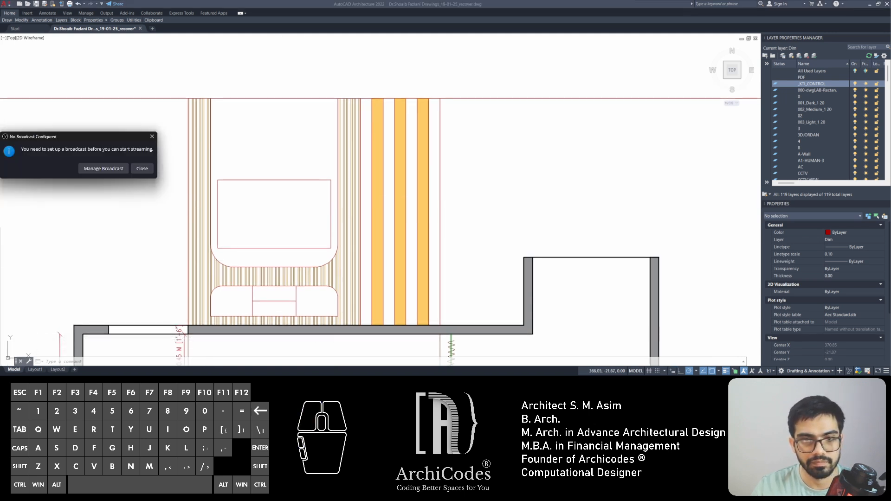
left_click(143, 169)
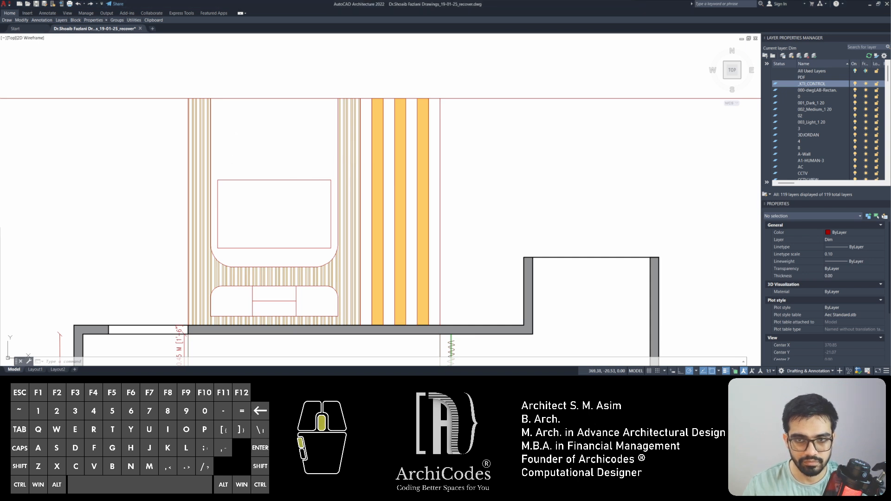
- Dimension the width of the first slatted strip along the top edge of the TV unit elevation
middle_click_drag(273, 161, 300, 189)
type("d")
key("Return")
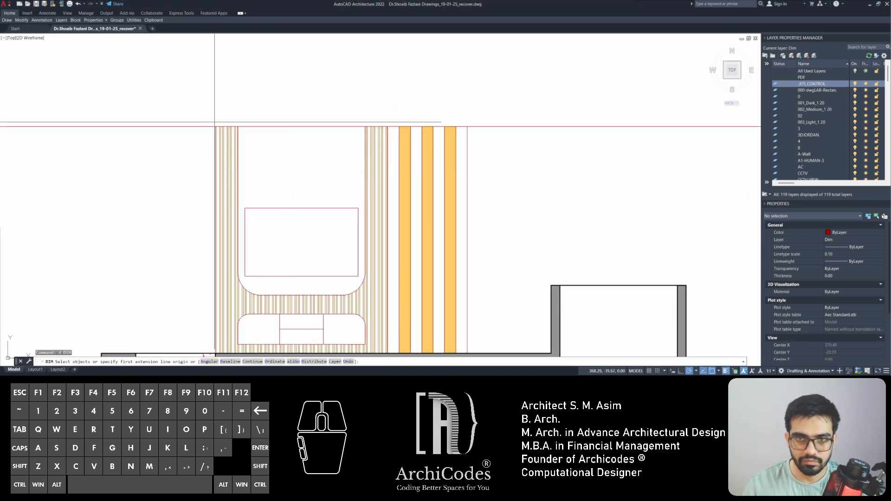
left_click(238, 126)
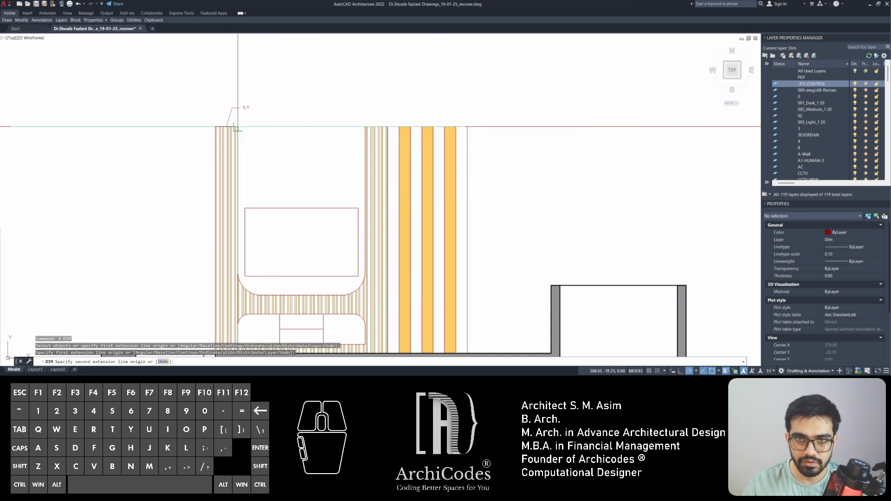
left_click(215, 126)
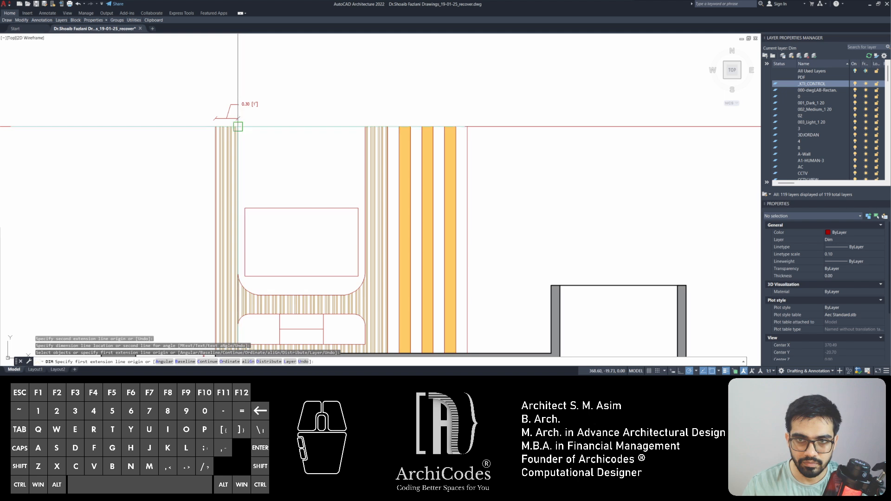
left_click(237, 119)
key("space")
key("Escape")
key("Escape")
key("Escape")
scroll(273, 132, "up", 4)
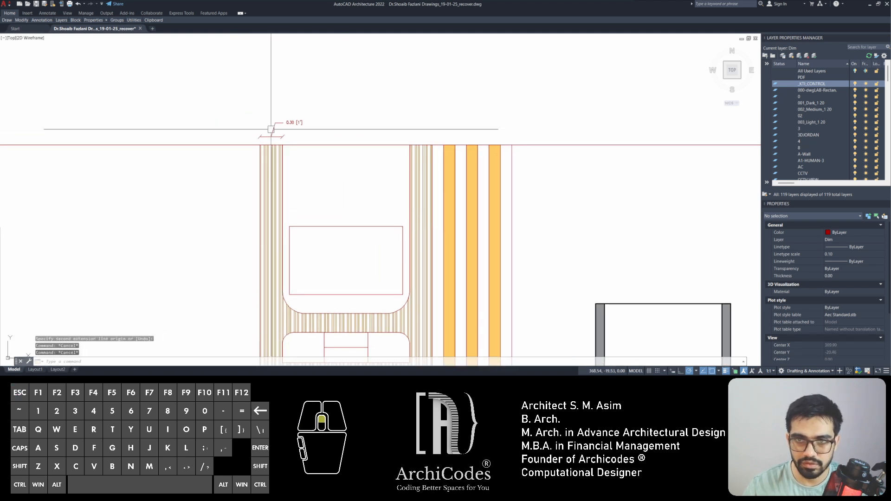
- Continue the top dimension chain across the central TV panel, the second slatted strip and the orange-striped section to the elevation's end
middle_click_drag(272, 138, 270, 134)
key("space")
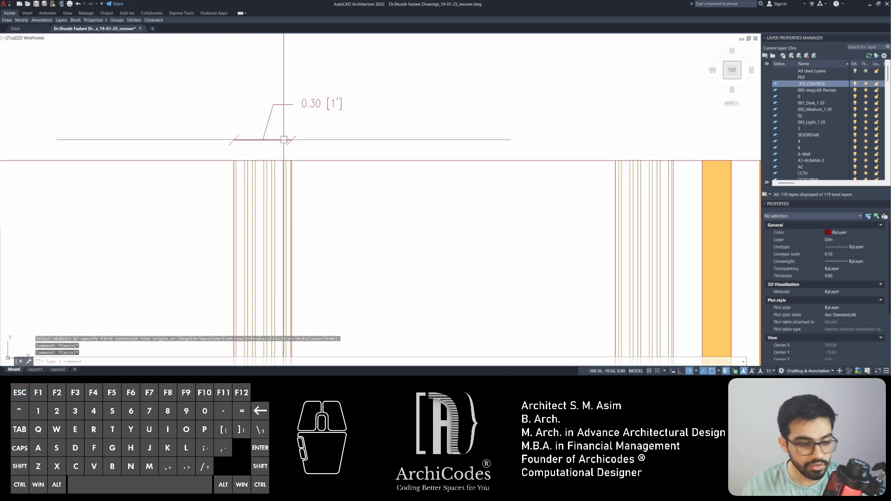
type("d")
key("space")
left_click(293, 140)
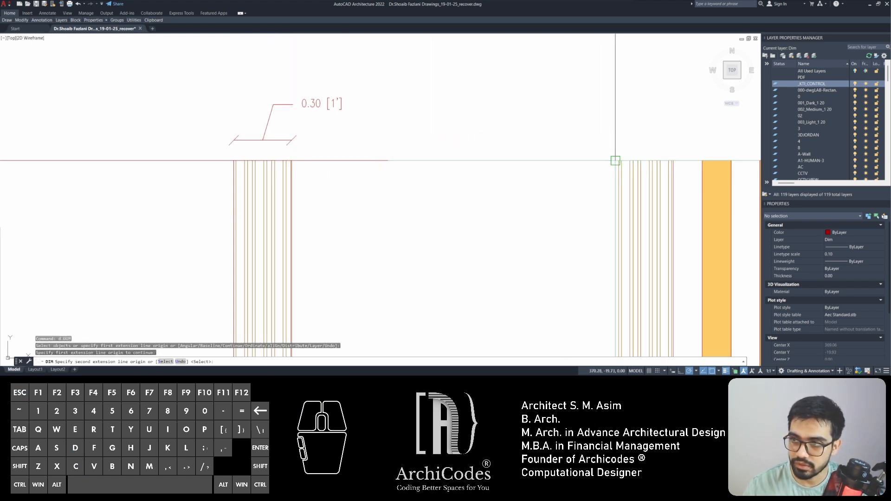
left_click(615, 161)
middle_click_drag(589, 154, 381, 163)
scroll(471, 162, "up", 4)
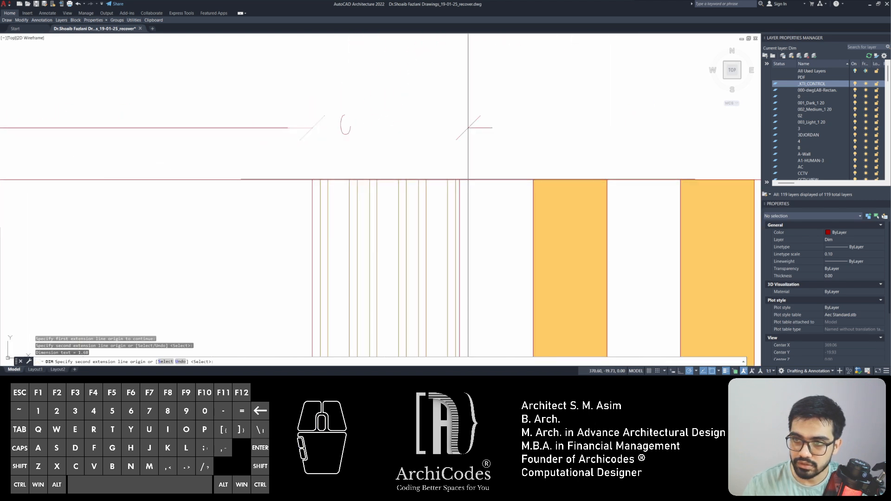
left_click(459, 180)
scroll(462, 153, "down", 4)
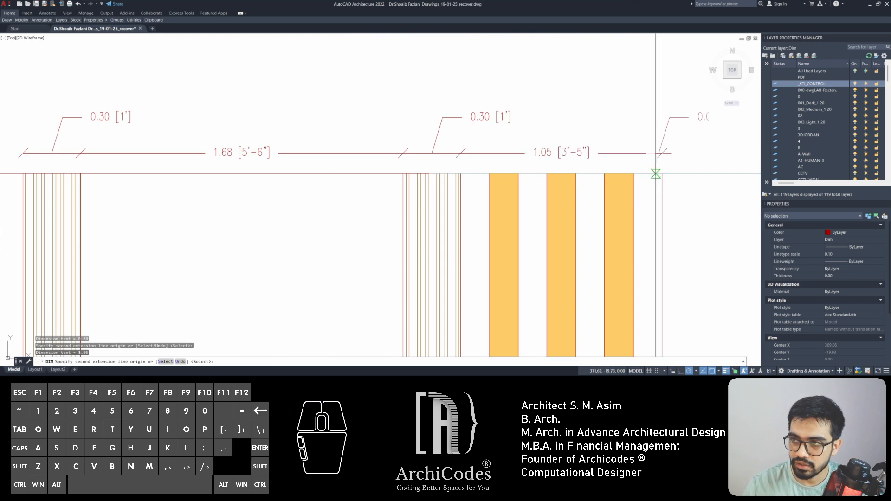
key("Return")
scroll(439, 153, "down", 6)
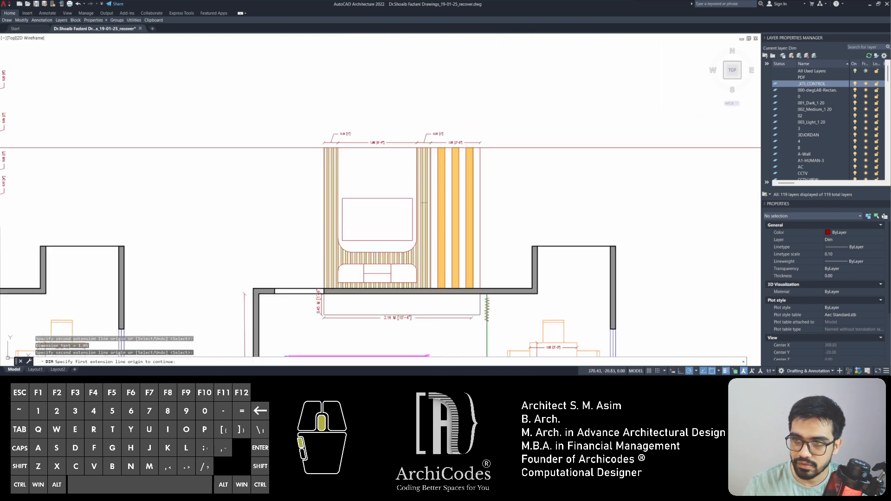
mouse_move(424, 203)
middle_mouse_down()
mouse_move(439, 69)
mouse_move(429, 192)
middle_mouse_up()
key("Escape")
key("Escape")
key("Escape")
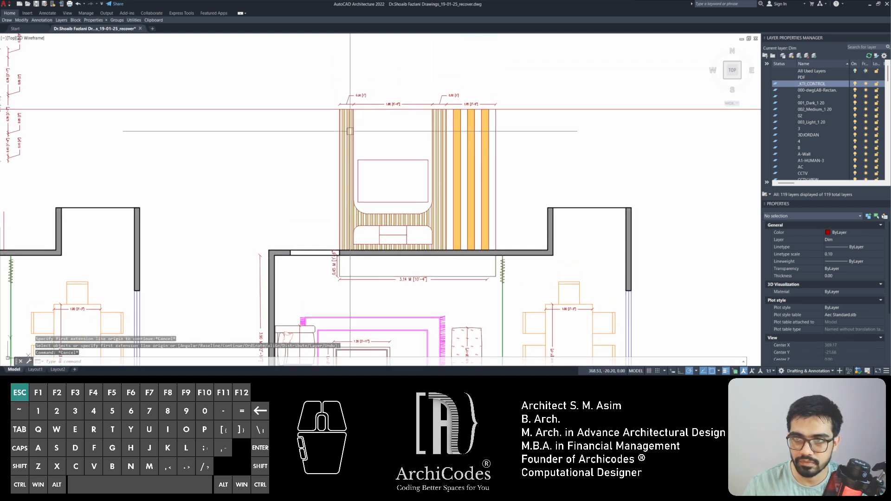
key("Escape")
key("Escape")
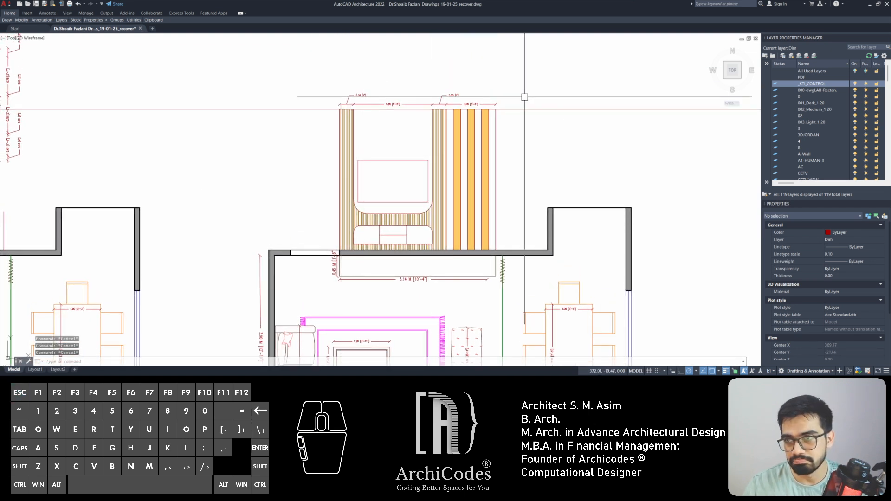
- Delete the long horizontal line running along the top of the TV unit elevation
left_click(534, 109)
key("Escape")
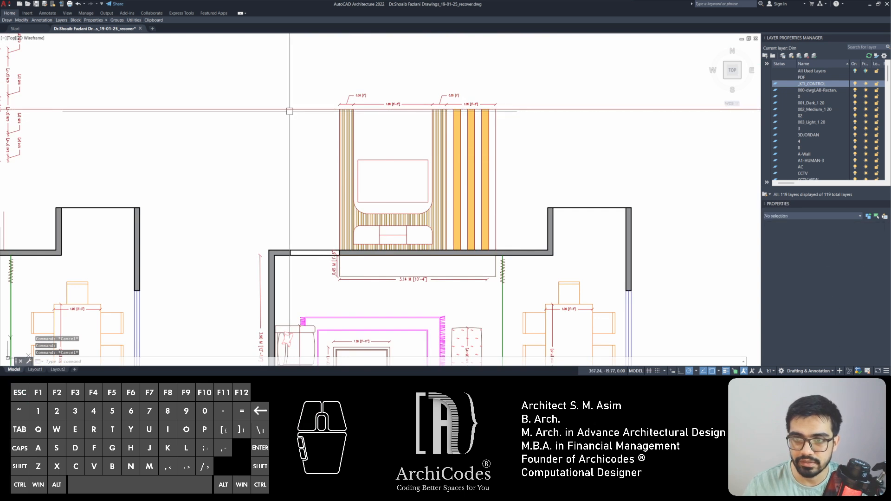
left_click(276, 92)
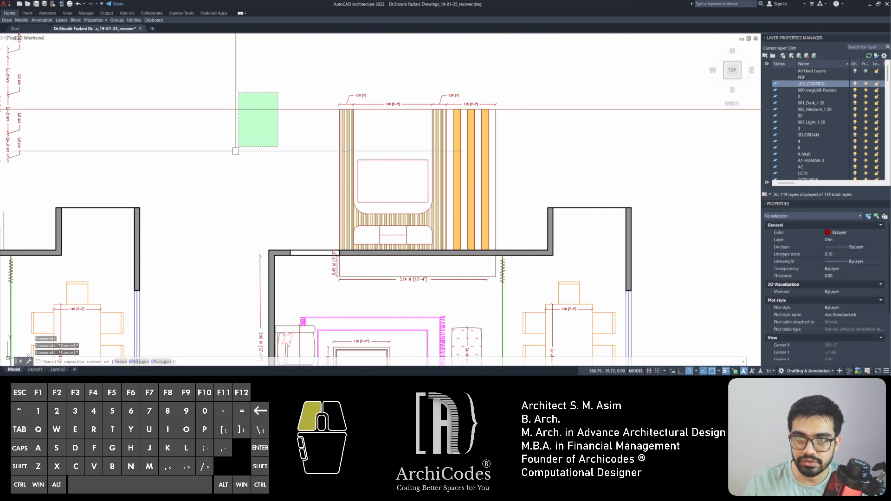
left_click(235, 151)
middle_click_drag(236, 151, 279, 134)
key("Delete")
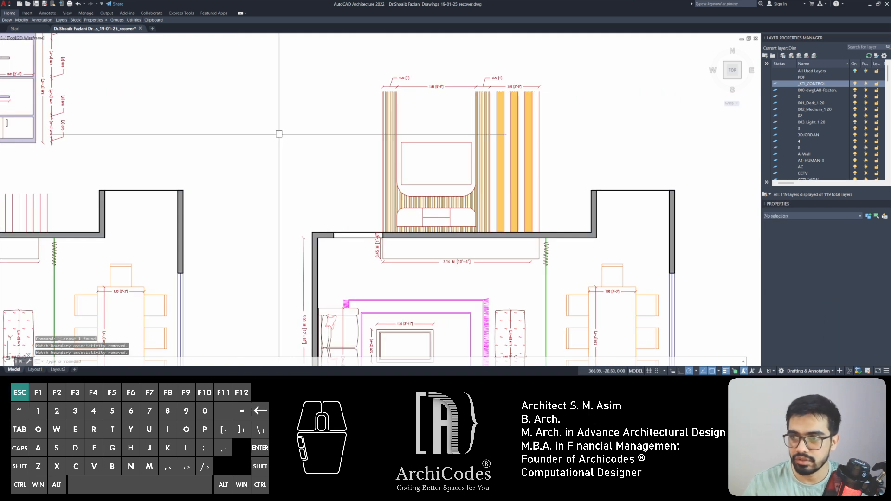
key("Escape")
key("Escape")
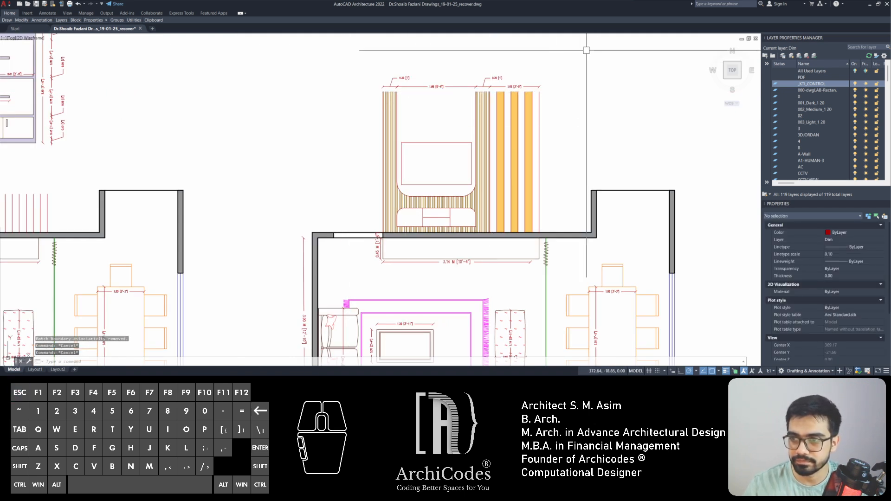
- Move the whole TV unit elevation with its dimensions straight up, clear of the plan wall
left_click(538, 50)
left_click(546, 60)
left_click(555, 50)
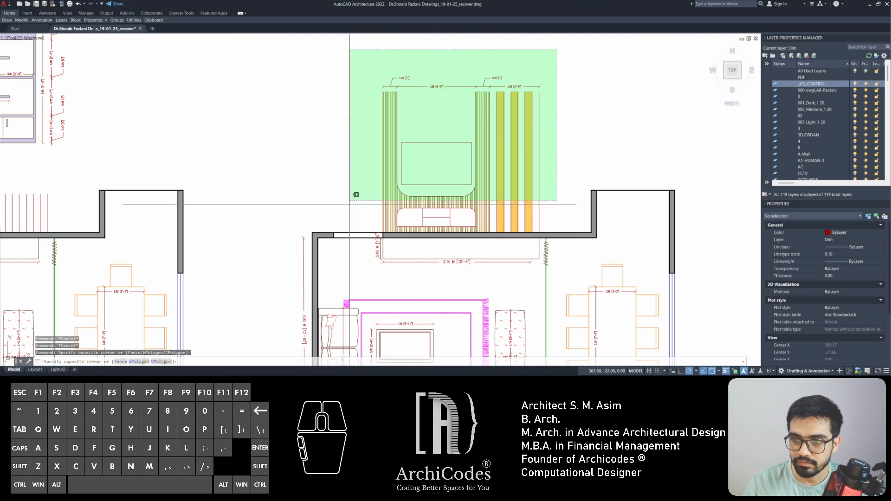
left_click(343, 229)
middle_click_drag(302, 188, 307, 206)
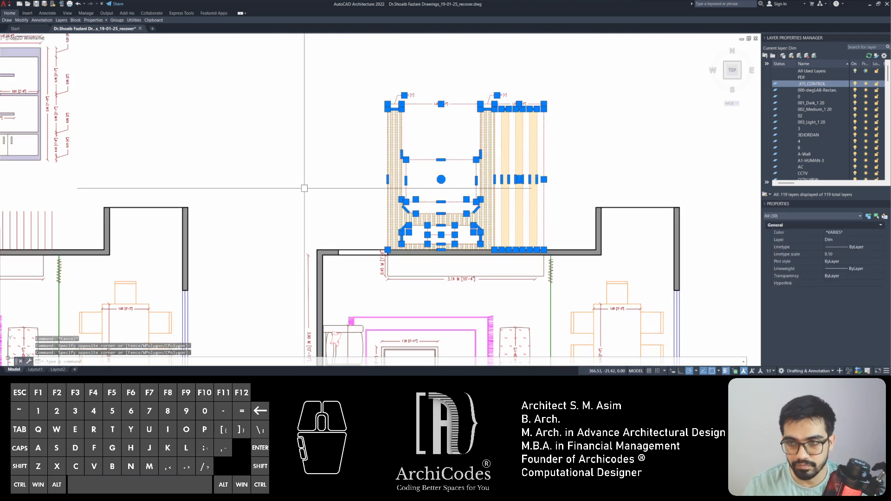
type("m")
key("Return")
left_click(315, 172)
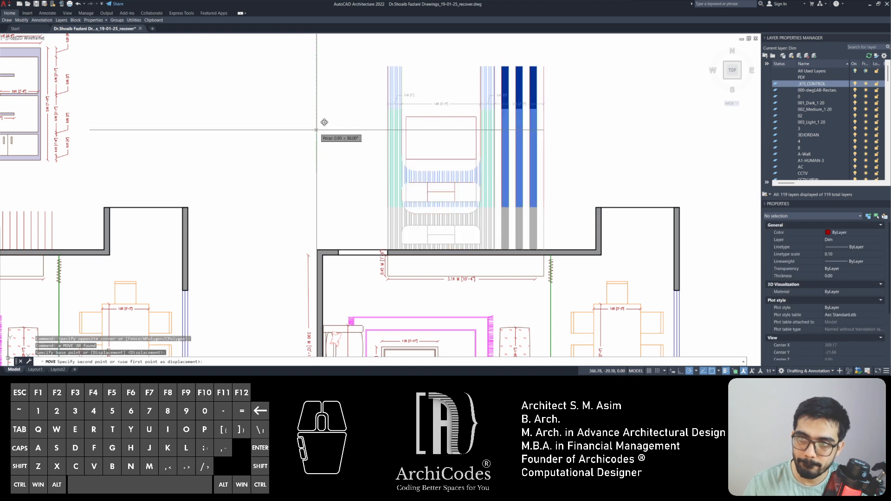
left_click(314, 127)
key("Escape")
key("Escape")
key("Escape")
middle_click_drag(346, 149, 312, 166)
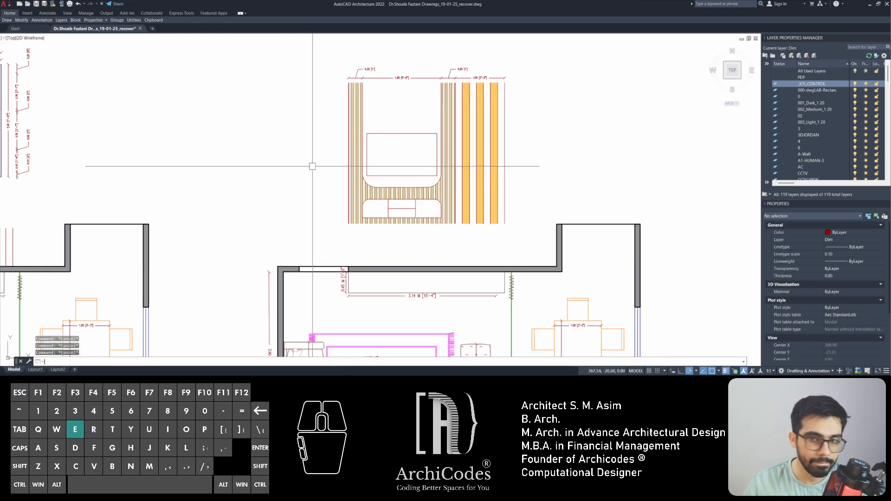
- Draw a line closing the elevation's top edge, from the first vertical line's upper end to the last one's
type("l")
key("space")
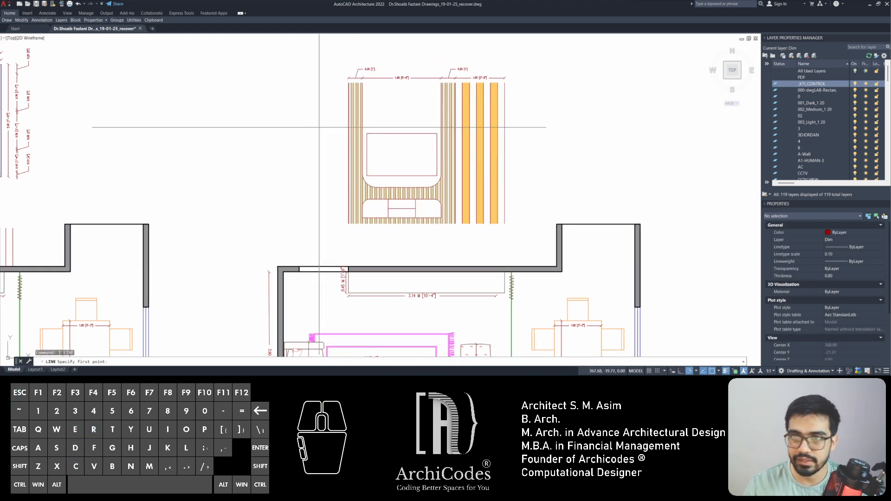
left_click(348, 82)
scroll(484, 81, "up", 4)
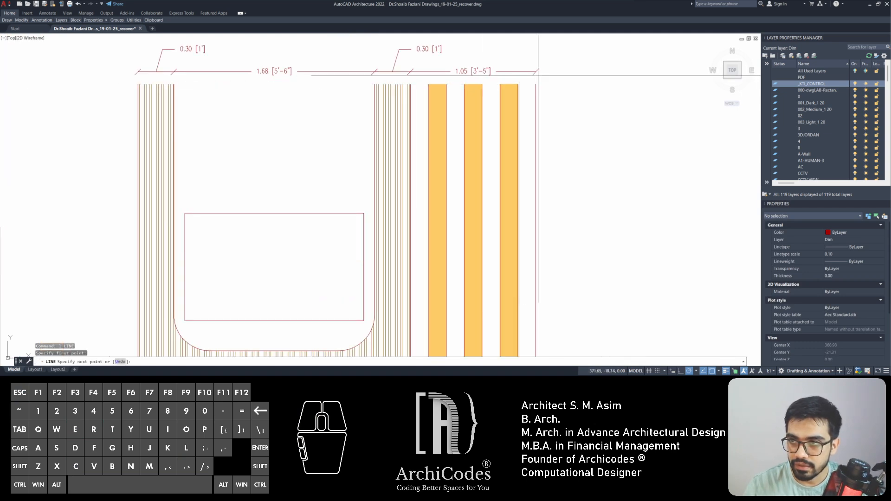
left_click(536, 84)
scroll(486, 96, "down", 4)
key("space")
- Draw a line closing the elevation's bottom edge, from the first vertical line's lower end to the last one's
key("space")
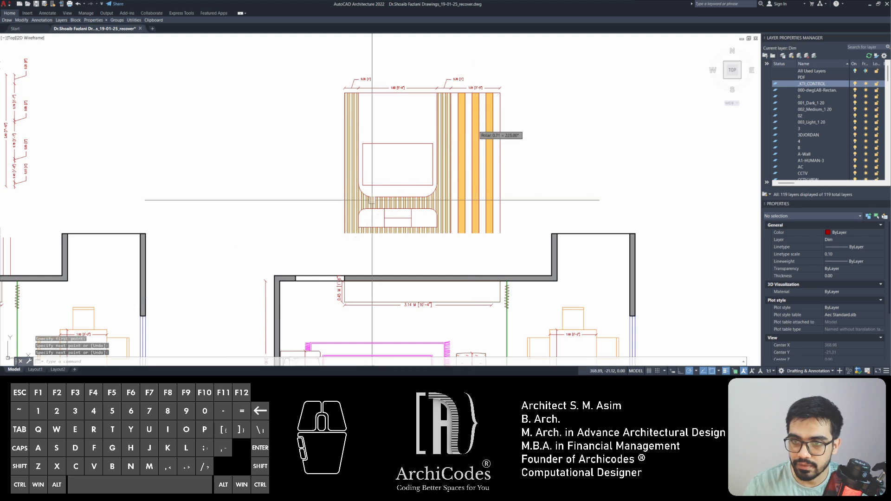
scroll(359, 217, "up", 4)
left_click(323, 254)
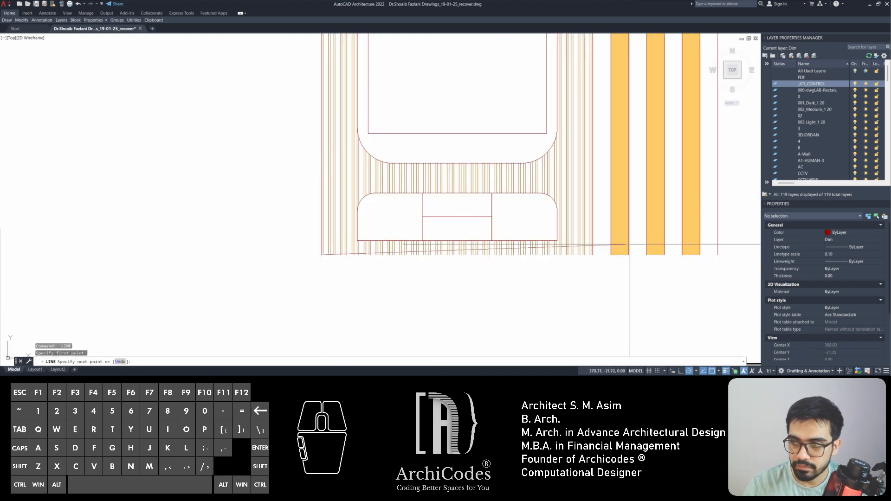
left_click(718, 255)
scroll(718, 255, "down", 5)
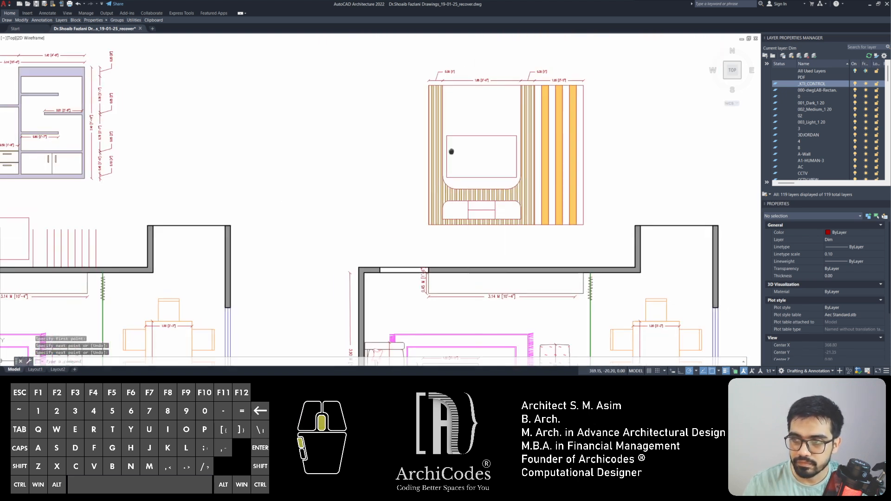
key("Escape")
- Dimension the overall height of the TV unit elevation beside its first vertical edge
scroll(414, 100, "up", 2)
type("d")
key("space")
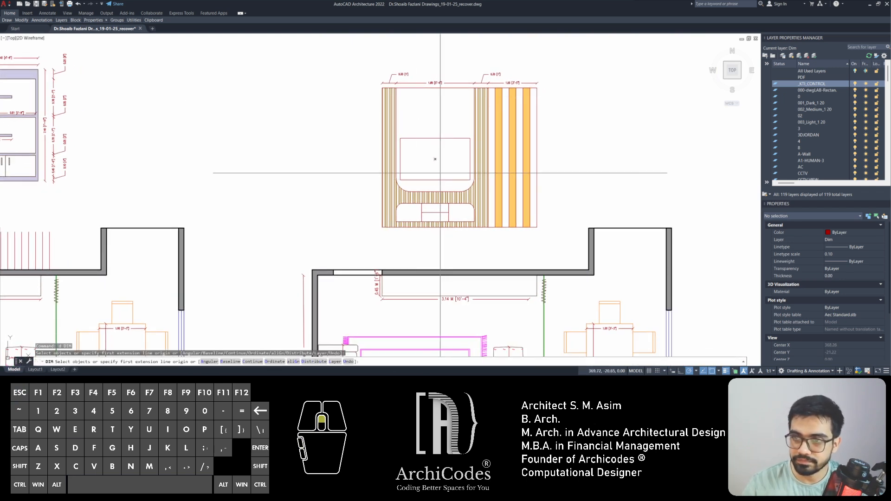
scroll(418, 139, "up", 3)
scroll(338, 139, "down", 3)
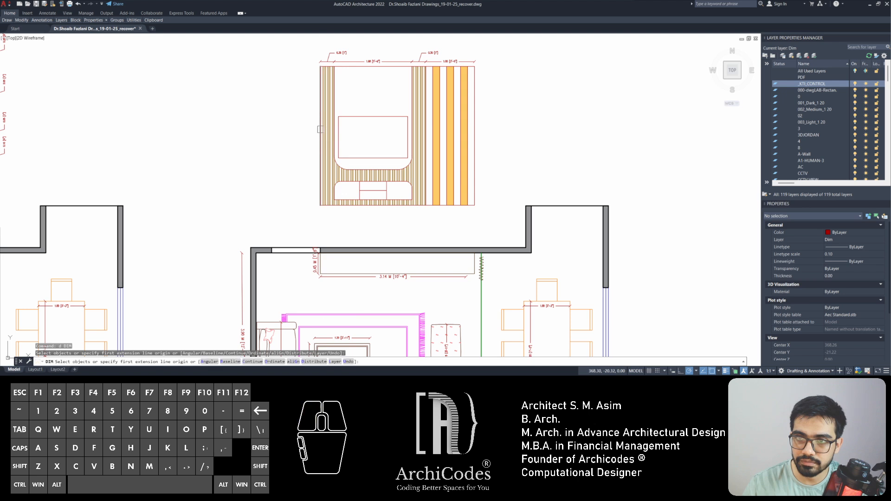
left_click(321, 129)
left_click(313, 130)
scroll(325, 135, "up", 3)
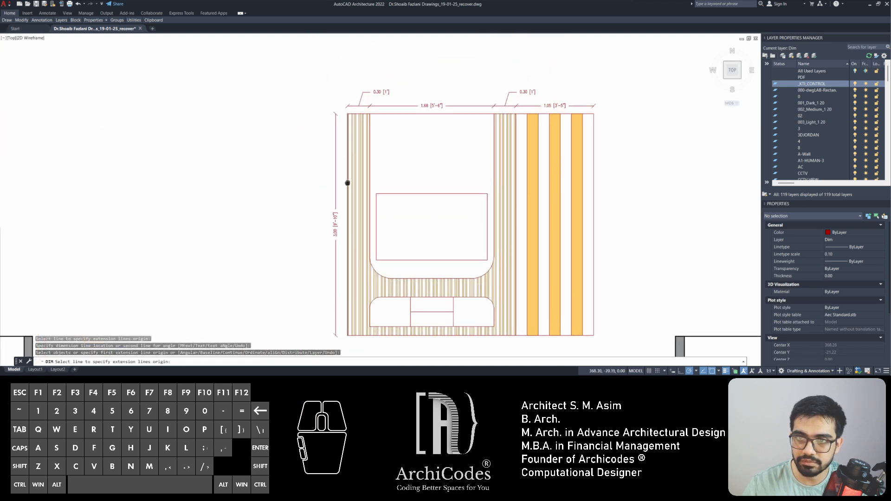
- Dimension the height of the fluted strip below the low cabinet, placing it outside the overall height dimension
middle_click_drag(509, 212, 476, 153)
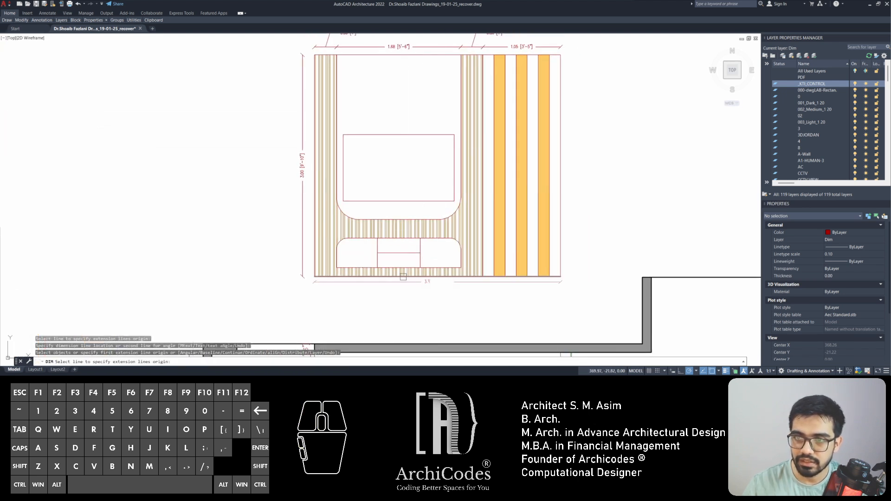
scroll(402, 277, "up", 6)
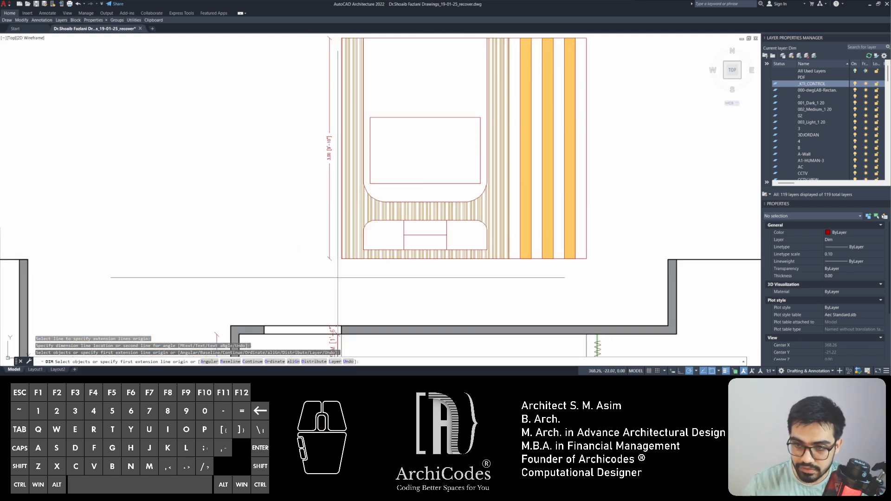
scroll(366, 241, "up", 2)
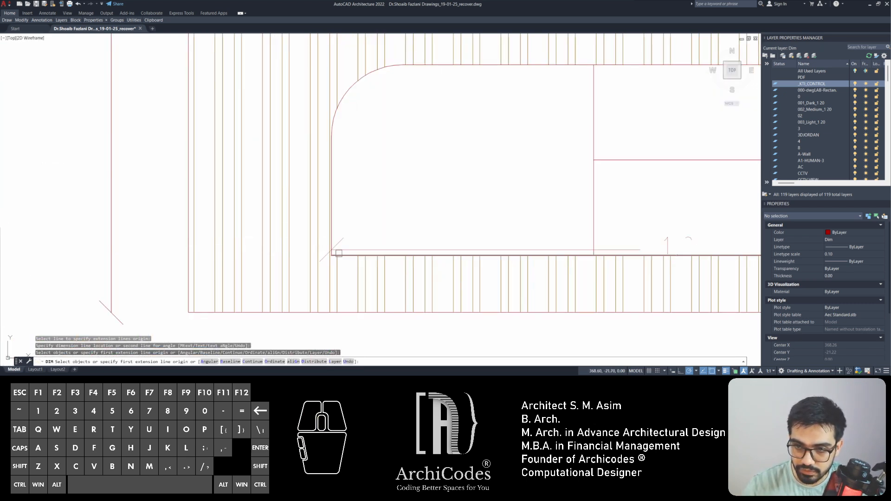
left_click(331, 256)
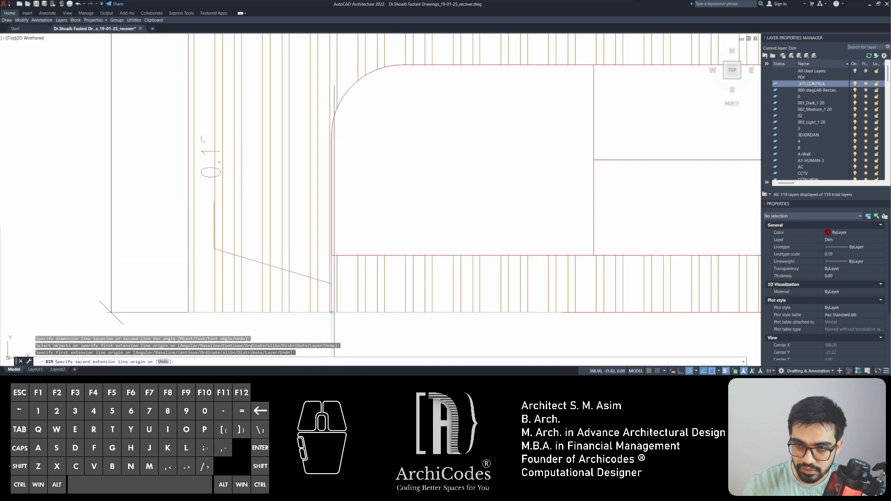
left_click(331, 312)
scroll(331, 312, "down", 2)
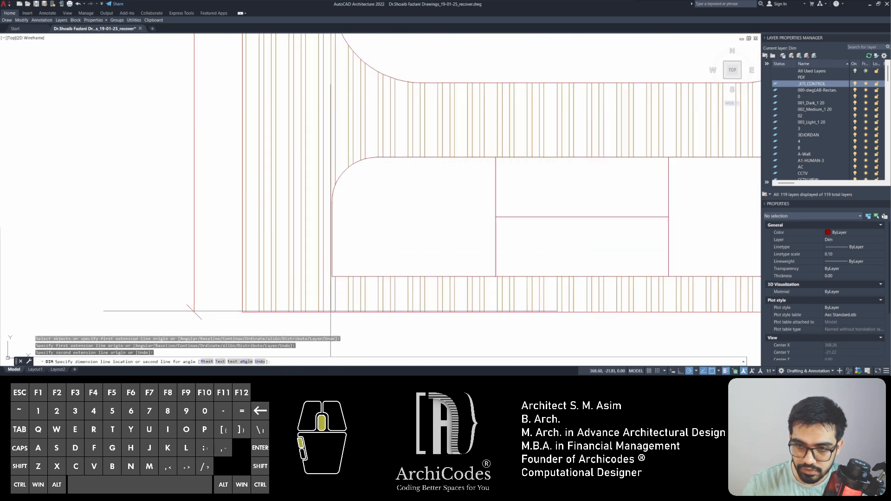
middle_click_drag(110, 327, 205, 306)
left_click(260, 285)
key("Escape")
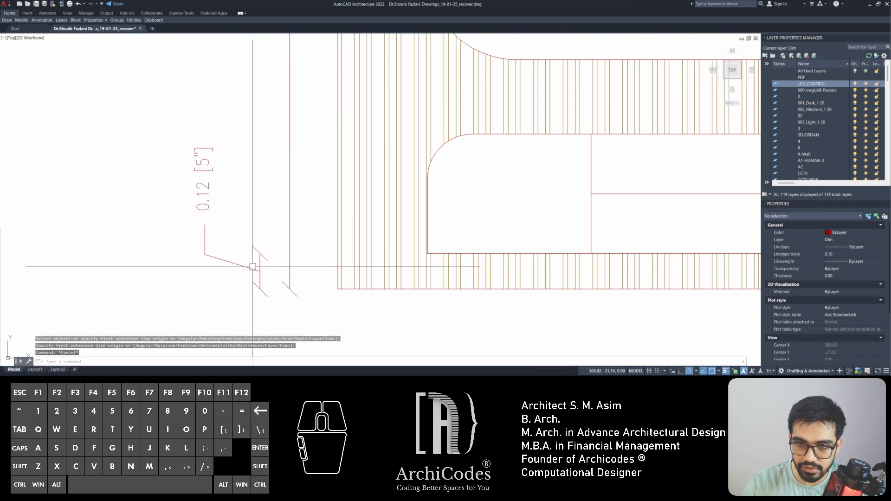
left_click(252, 268)
type("d c ")
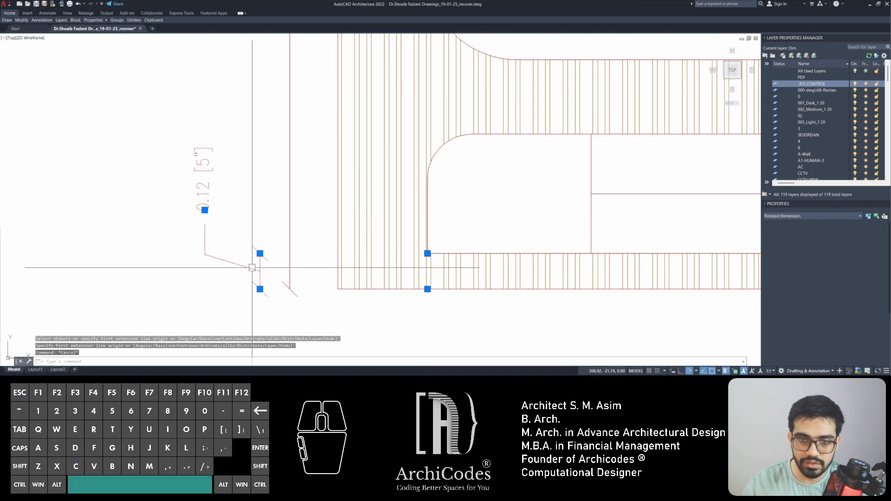
type("d")
key("space")
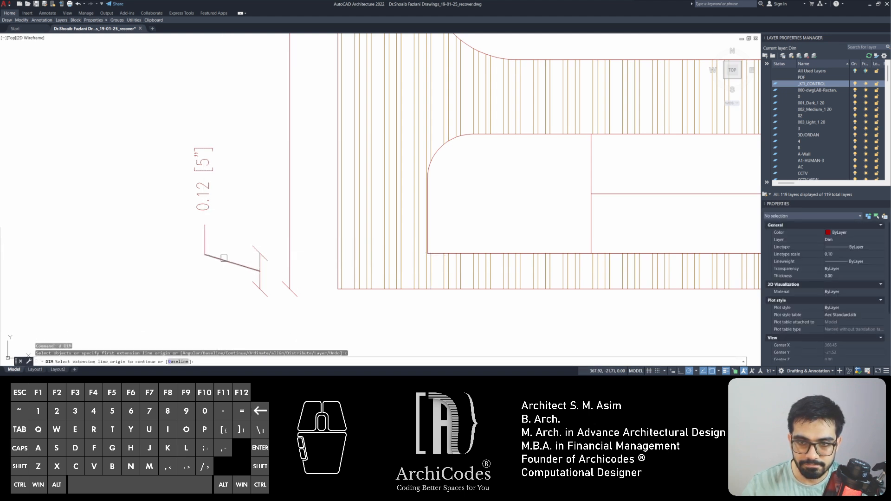
key("Escape")
key("Escape")
- Continue the vertical dimension chain up to the cabinet's upper edge and the TV panel's lower edge
type("d c")
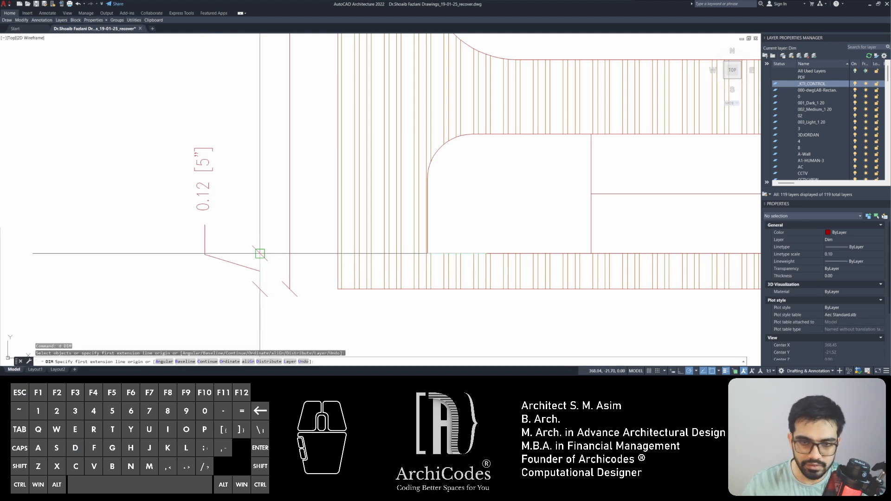
left_click(260, 254)
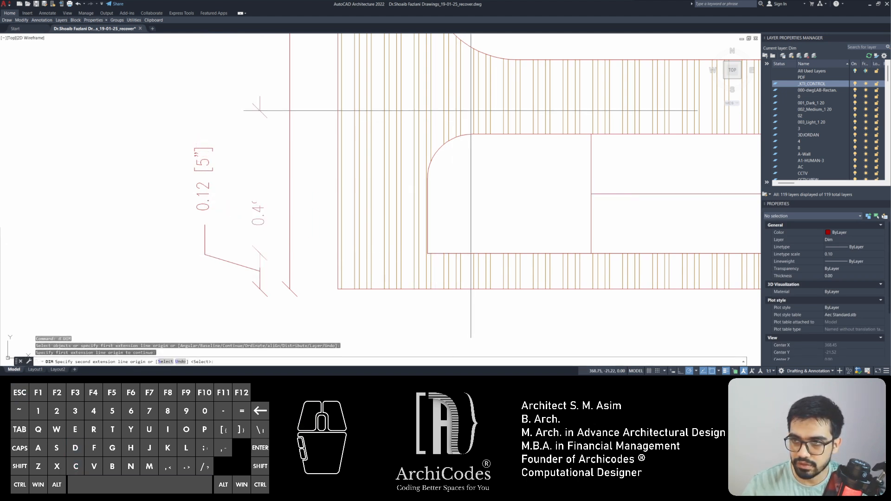
left_click(472, 135)
middle_click_drag(472, 136, 469, 235)
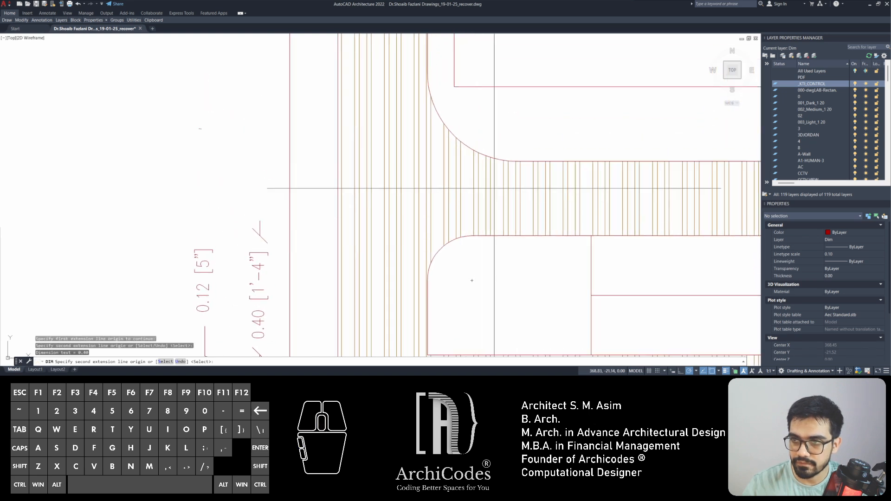
left_click(517, 161)
middle_click_drag(503, 139, 522, 296)
scroll(462, 235, "down", 2)
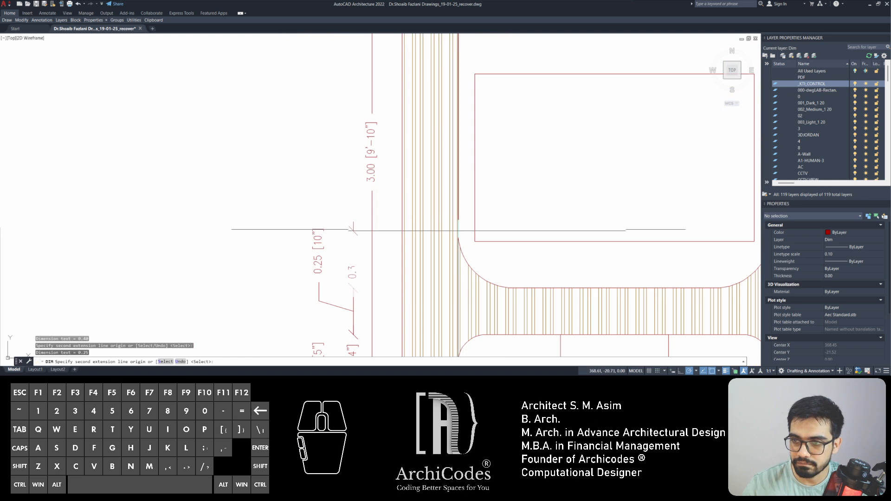
middle_click_drag(468, 183, 435, 259)
scroll(435, 259, "down", 4)
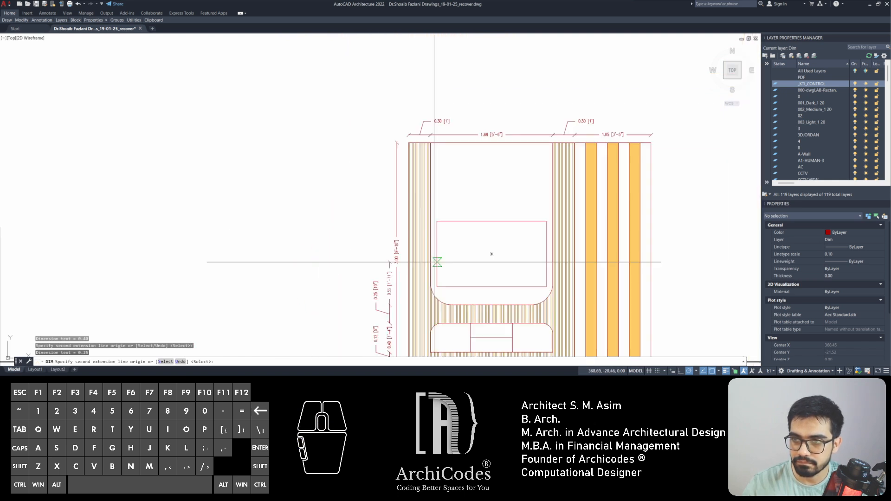
key("space")
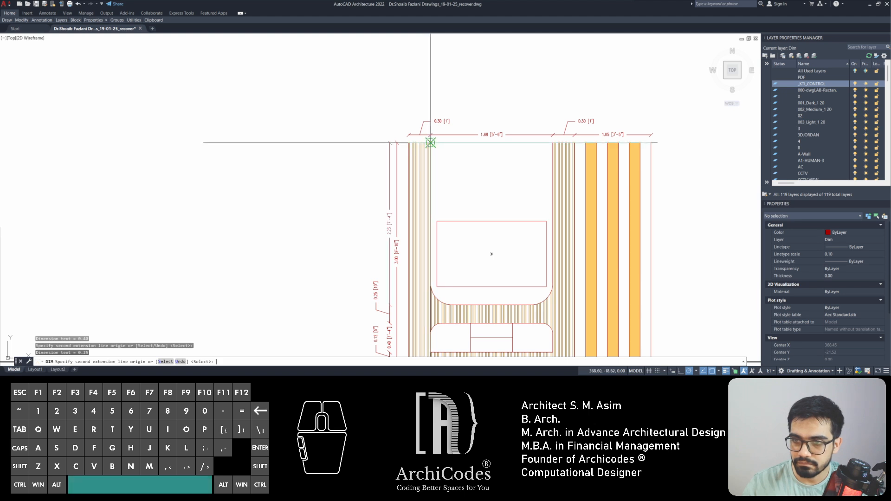
key("Escape")
key("Escape")
- Dimension the width of the cabinet's first compartment, placing the dimension inside it just above its lower edge
middle_click_drag(446, 242, 371, 157)
type("d")
key("Return")
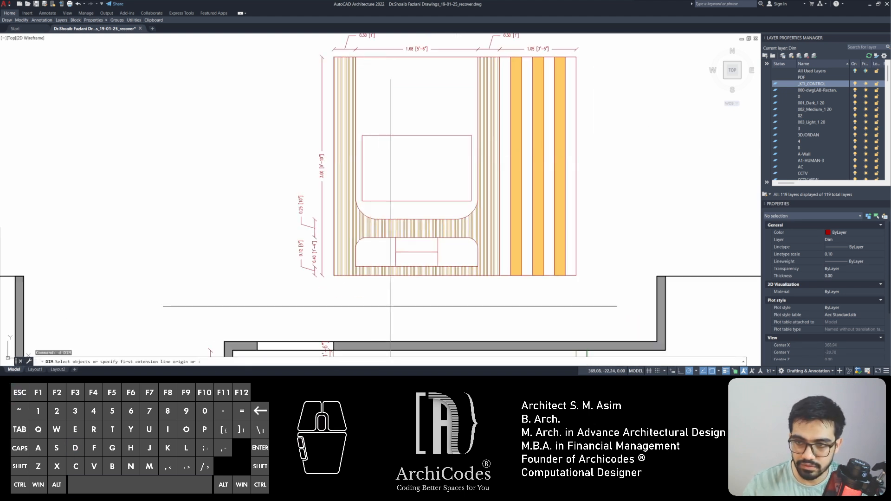
scroll(362, 233, "up", 4)
left_click(356, 236)
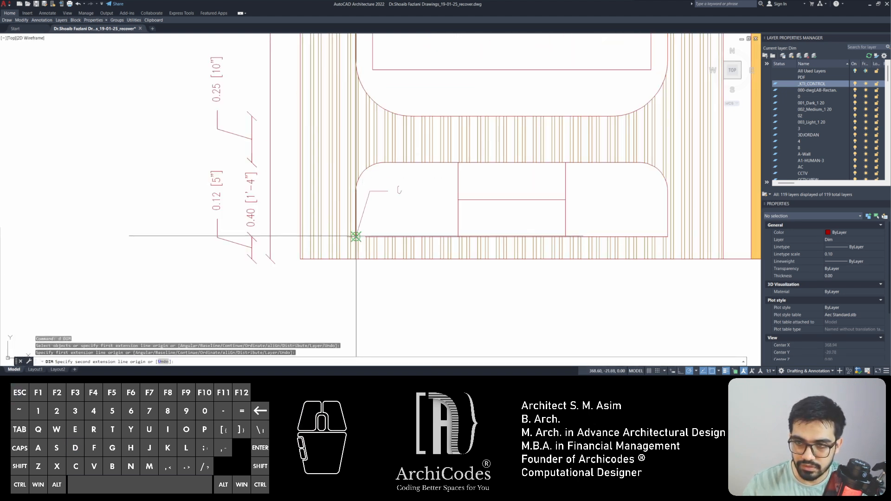
left_click(458, 236)
left_click(445, 221)
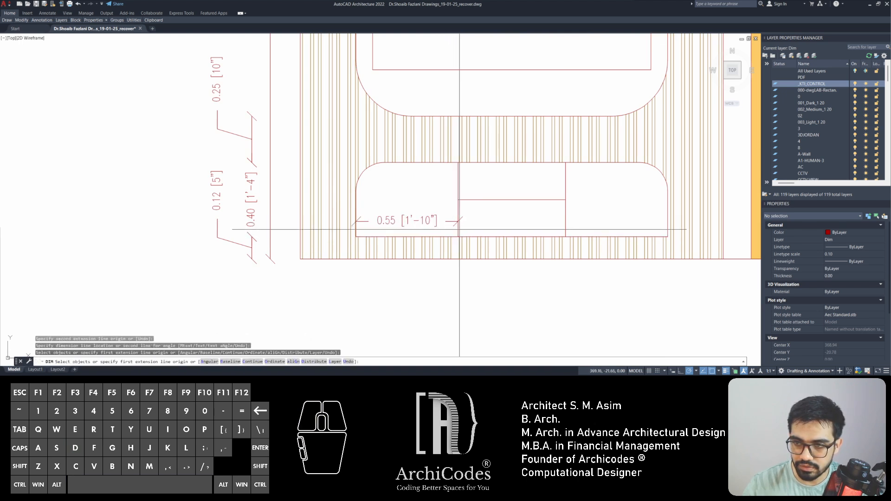
- Continue the cabinet's width dimension chain across the middle and last compartments
key("Escape")
type("d")
key("space")
type("c")
key("space")
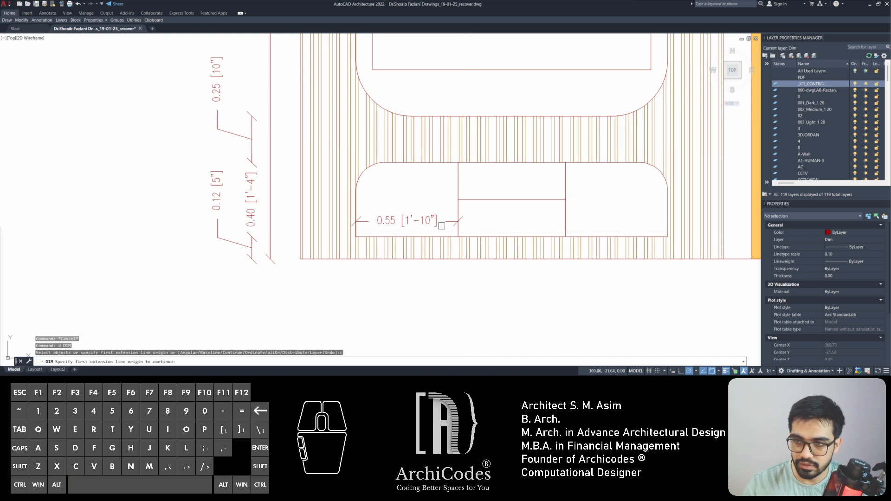
left_click(458, 221)
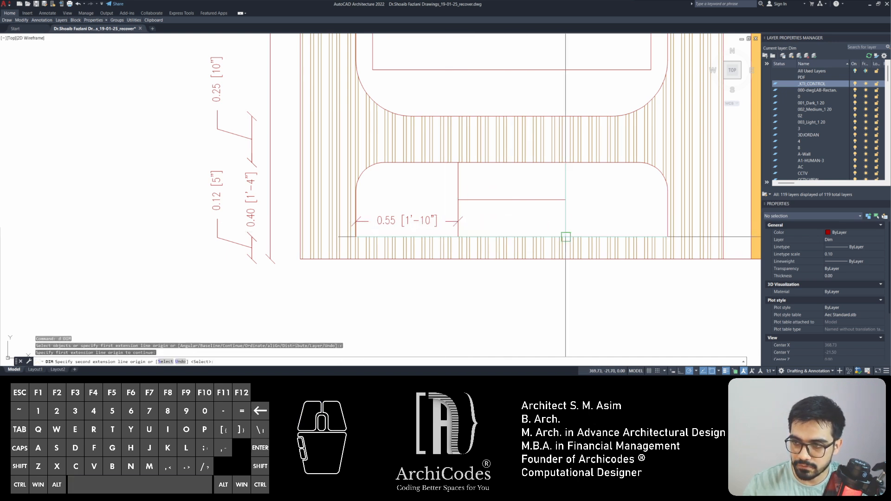
left_click(565, 236)
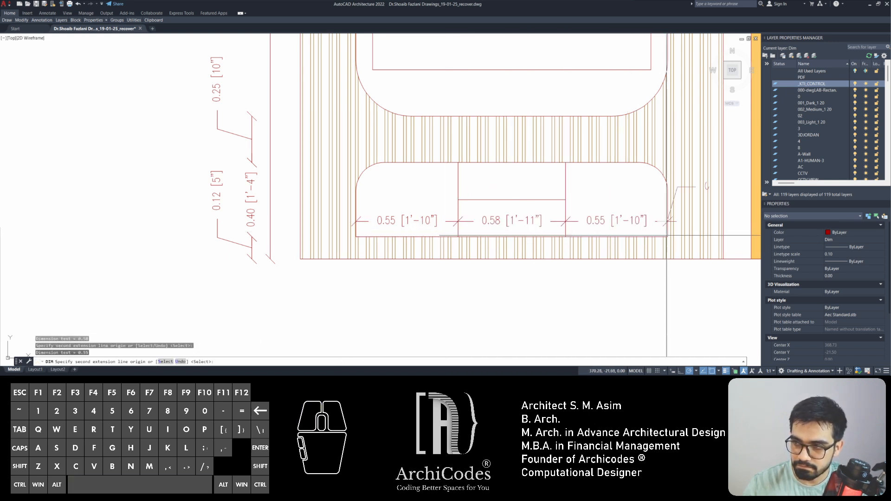
scroll(408, 245, "down", 3)
key("Escape")
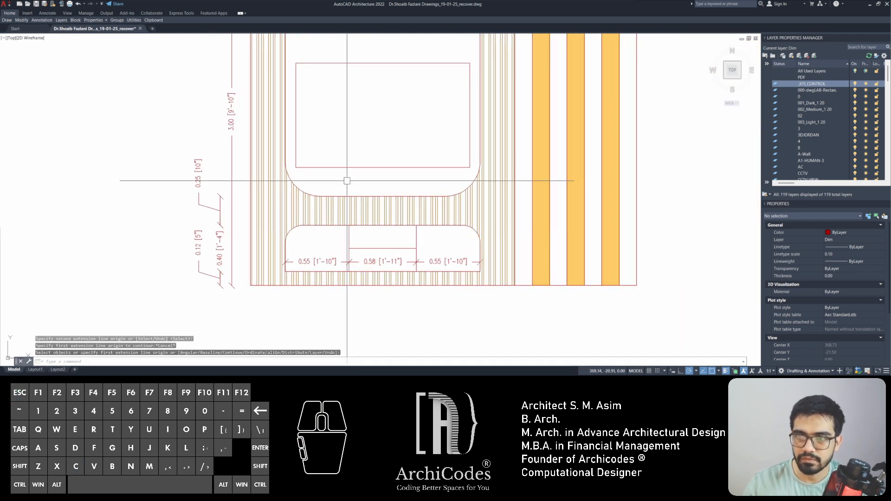
key("Escape")
scroll(352, 187, "up", 2)
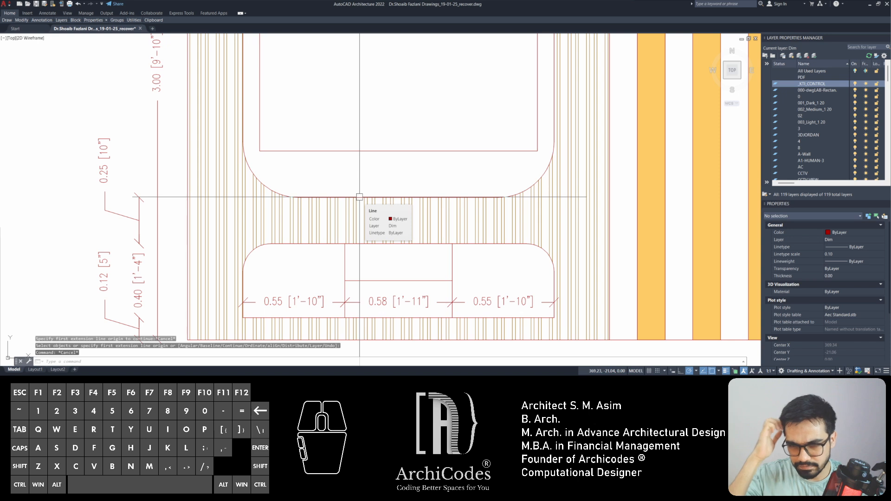
key("Escape")
key("Escape")
type("d")
key("Return")
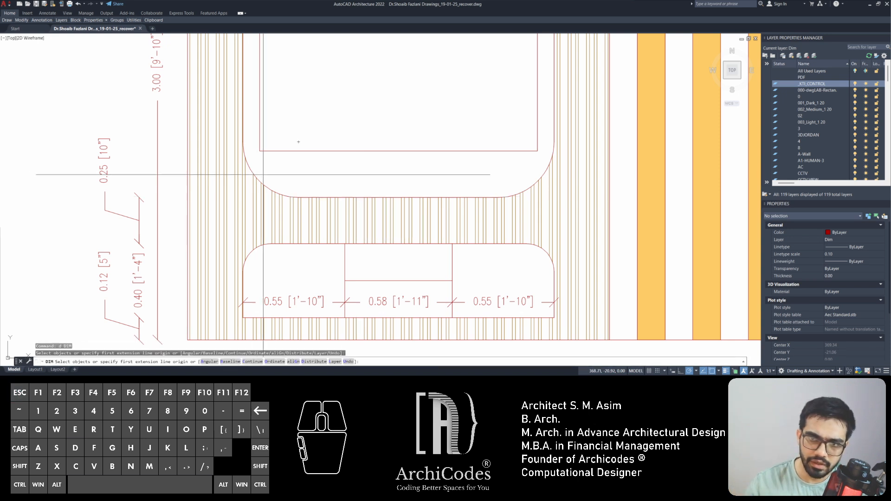
scroll(257, 179, "up", 4)
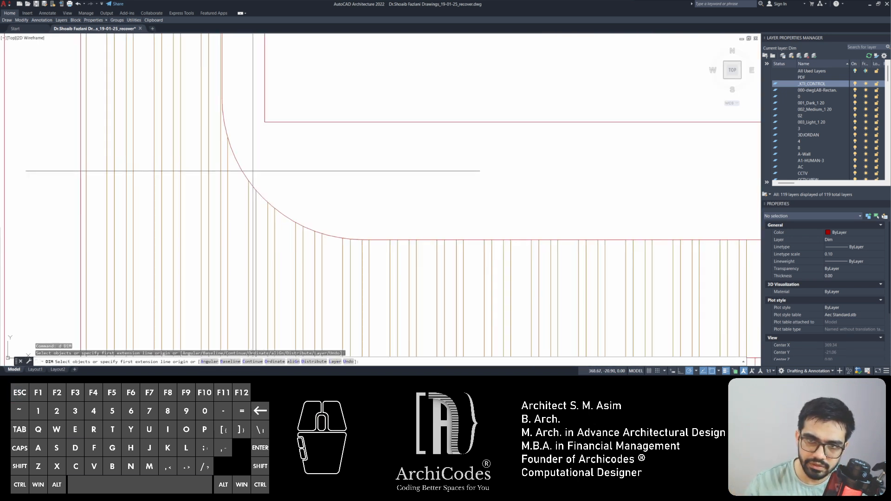
left_click(243, 173)
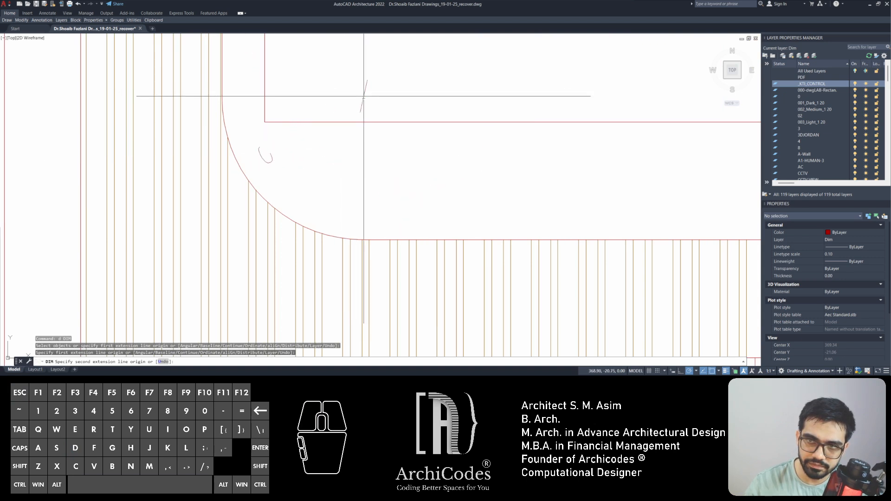
left_click(305, 140)
key("space")
- Add a radius dimension to the TV panel's lower rounded corner nearest the overall height dimension, placed inside the panel
key("space")
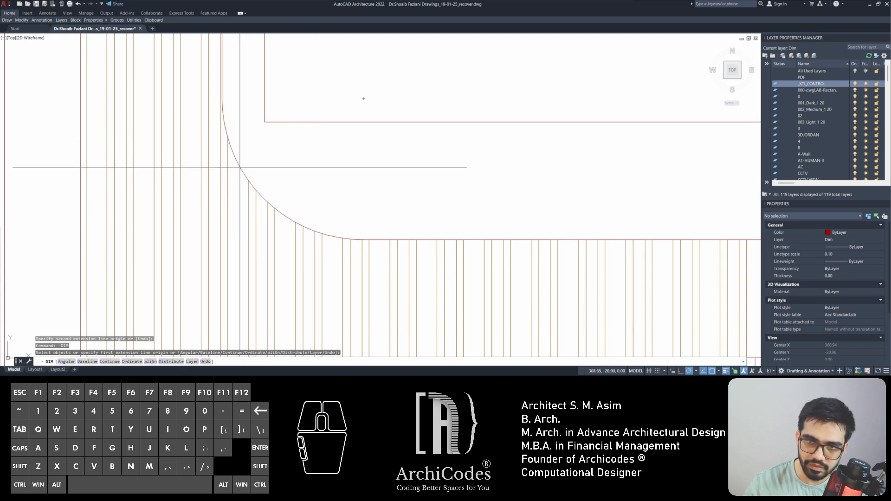
left_click(237, 166)
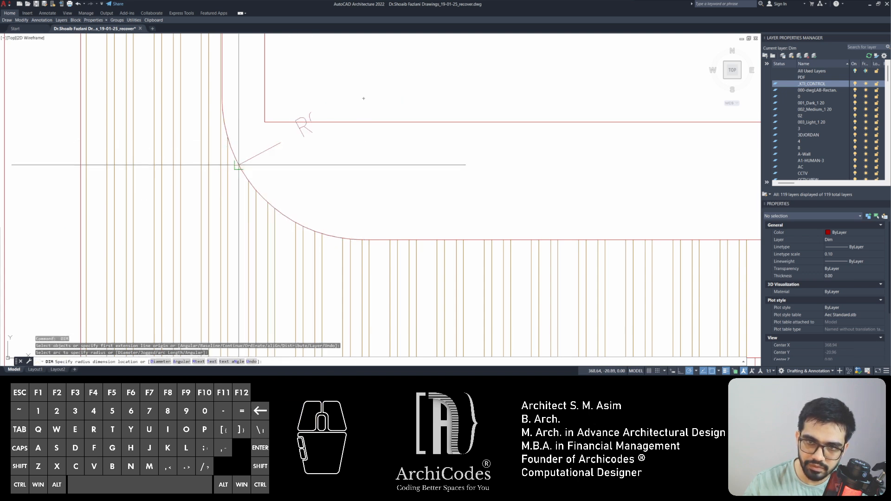
left_click(294, 144)
- Add a radius dimension to the first compartment's rounded upper corner, placed above the compartment's width dimension
scroll(338, 165, "down", 3)
middle_click_drag(368, 175, 332, 91)
scroll(304, 156, "up", 1)
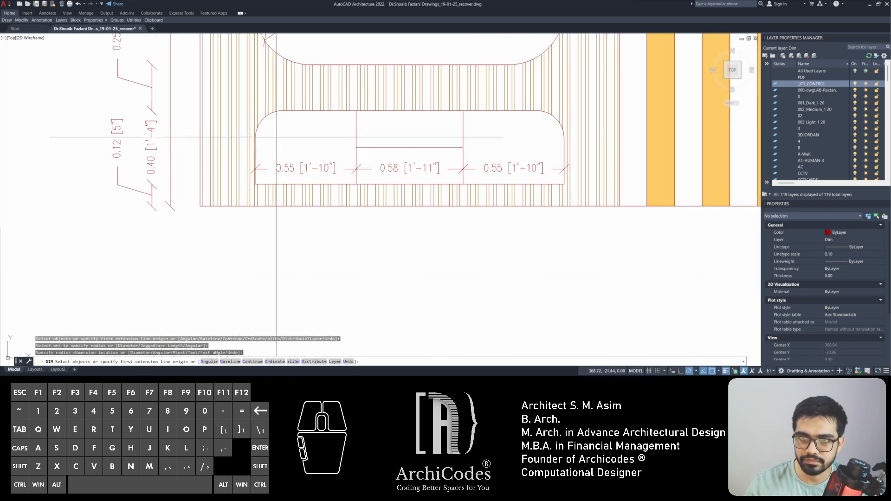
scroll(260, 124, "up", 2)
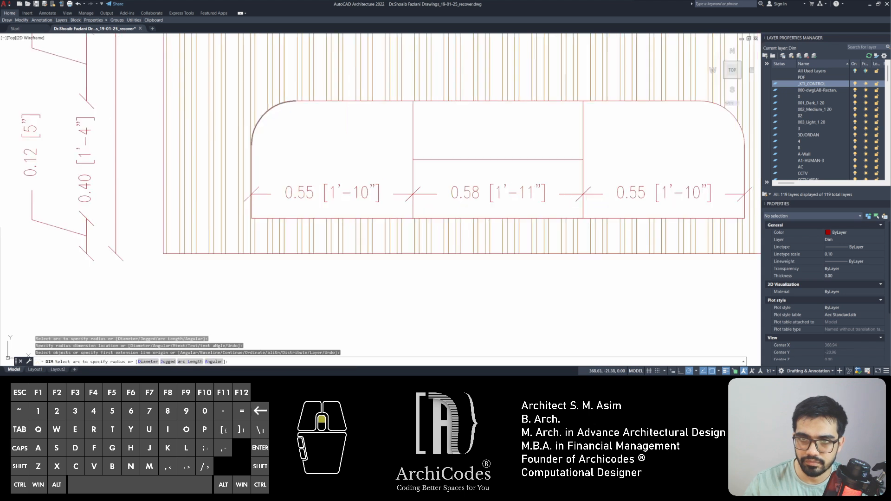
scroll(261, 126, "up", 2)
left_click(259, 124)
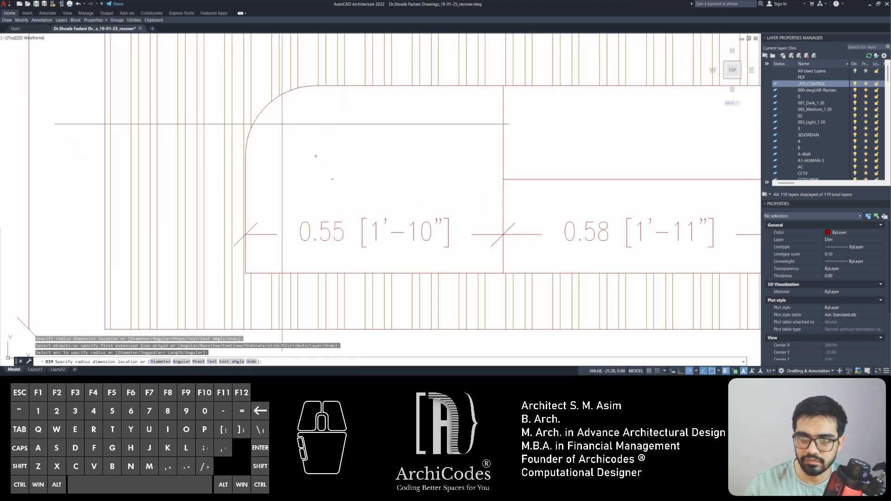
left_click(315, 153)
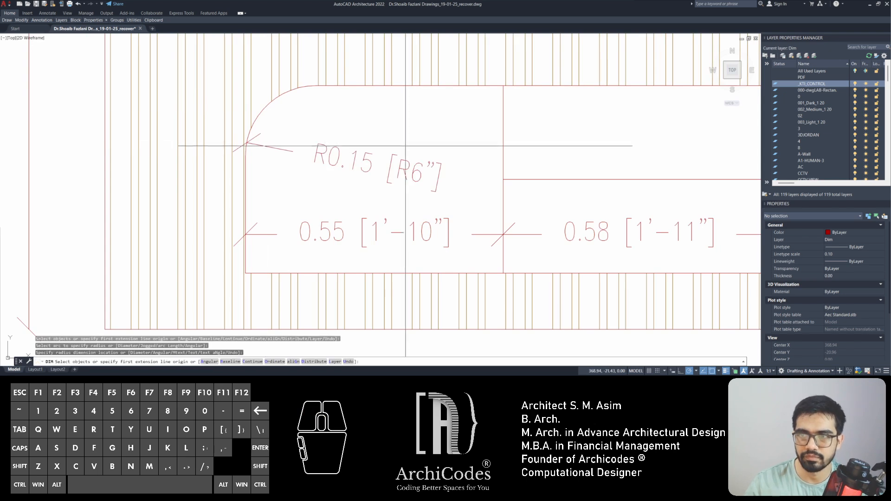
key("space")
scroll(328, 200, "down", 5)
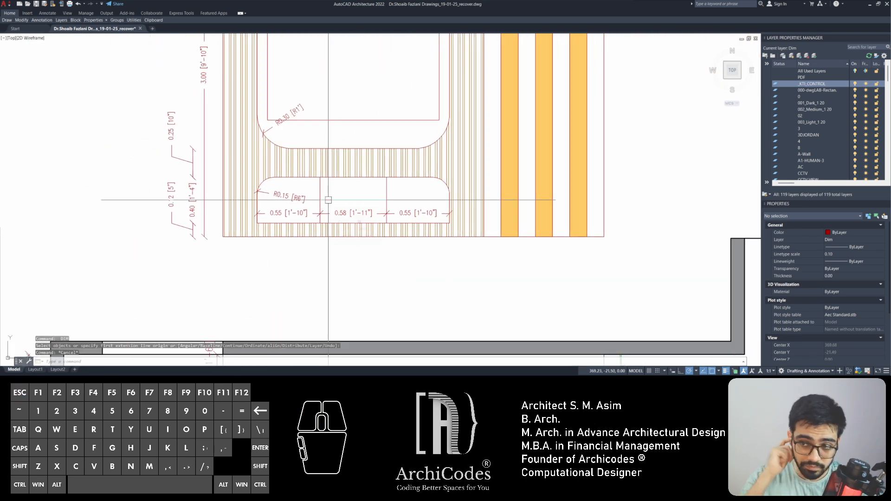
key("Escape")
- Dimension the gap between the fluted panel's outer edge and the first gold strip, placing it below the elevation's base
scroll(406, 203, "up", 8)
type("d")
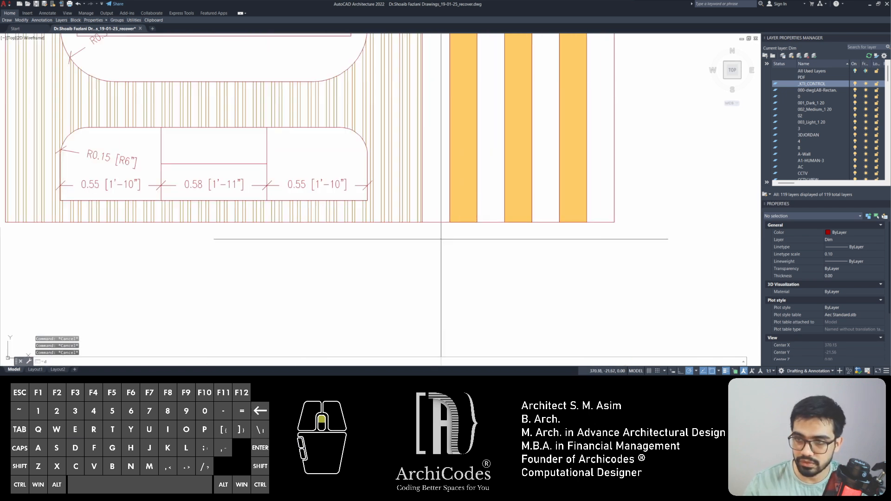
key("space")
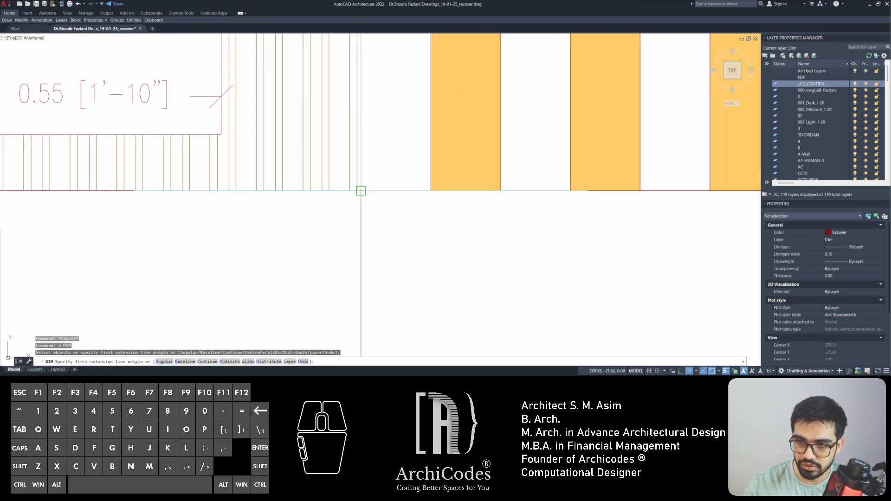
left_click(360, 190)
left_click(430, 191)
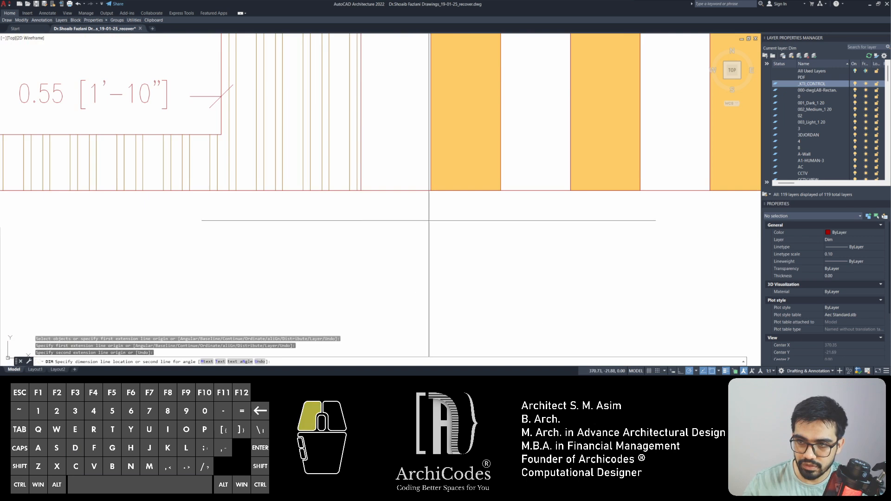
left_click(478, 331)
scroll(484, 287, "down", 2)
key("Escape")
- Move the strip gap dimension's text directly beneath its dimension line
left_click(484, 284)
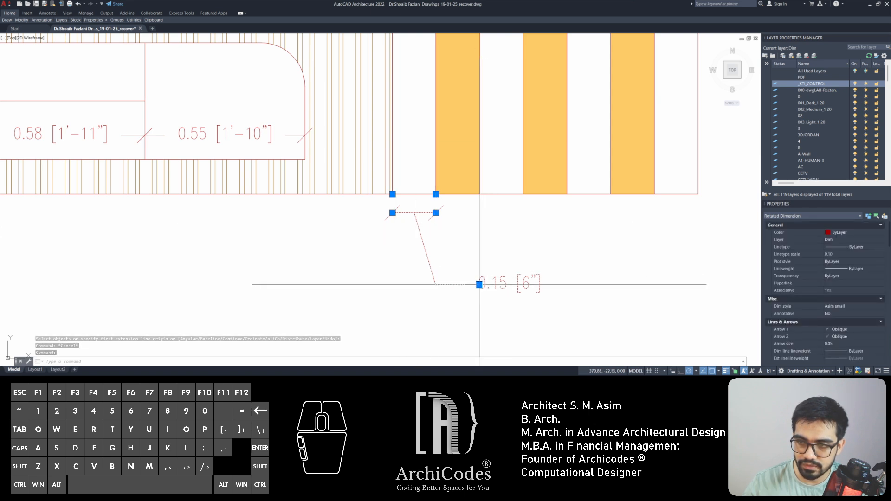
left_click(480, 284)
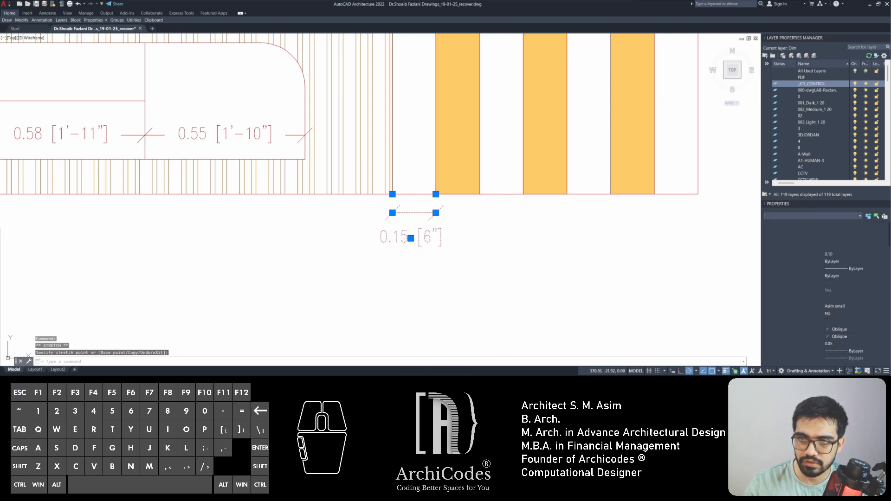
key("Escape")
key("Escape")
key("Escape")
scroll(402, 154, "down", 6)
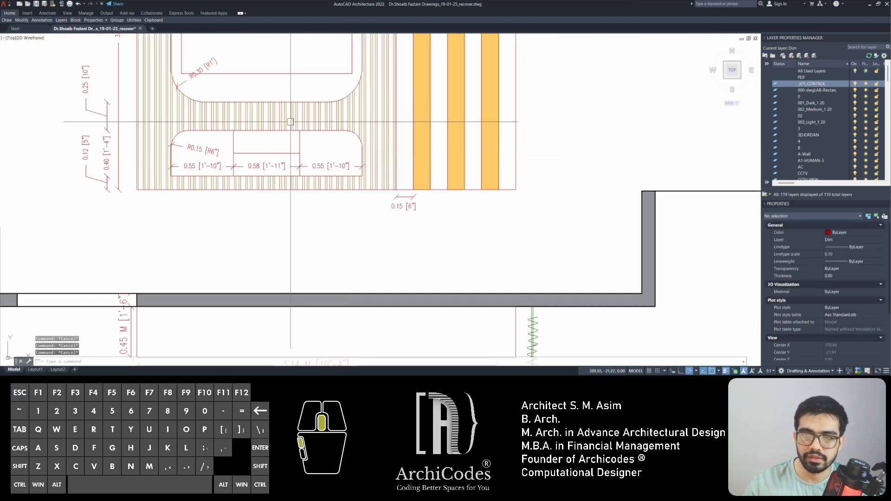
- Copy the DRESSING TABLE label from the 4th floor master bedroom plan to just above the TV unit elevation's corner beside the gold strips
mouse_move(402, 154)
middle_mouse_down()
mouse_move(382, 237)
mouse_move(408, 179)
mouse_move(429, 171)
mouse_move(412, 108)
middle_mouse_up()
scroll(408, 93, "down", 4)
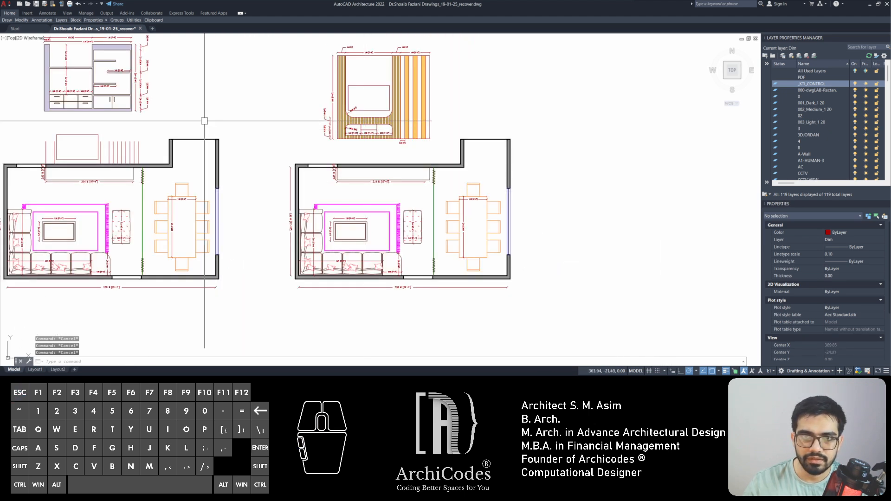
scroll(395, 223, "down", 6)
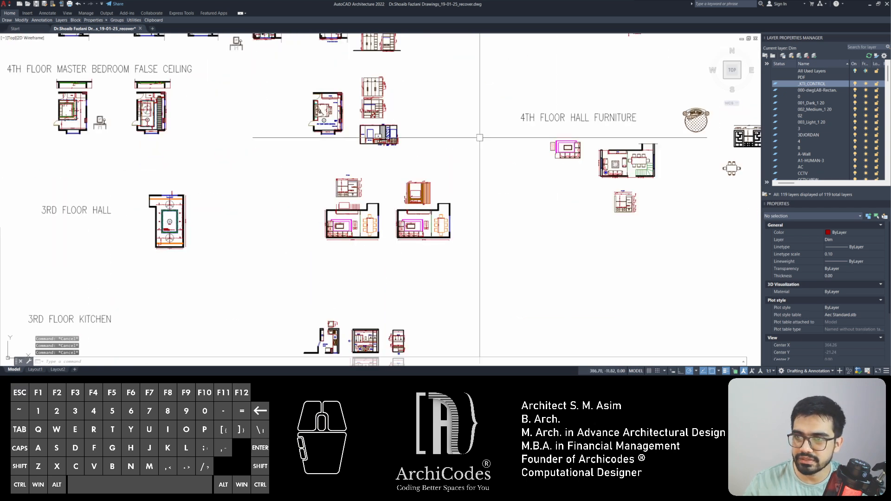
scroll(325, 121, "up", 8)
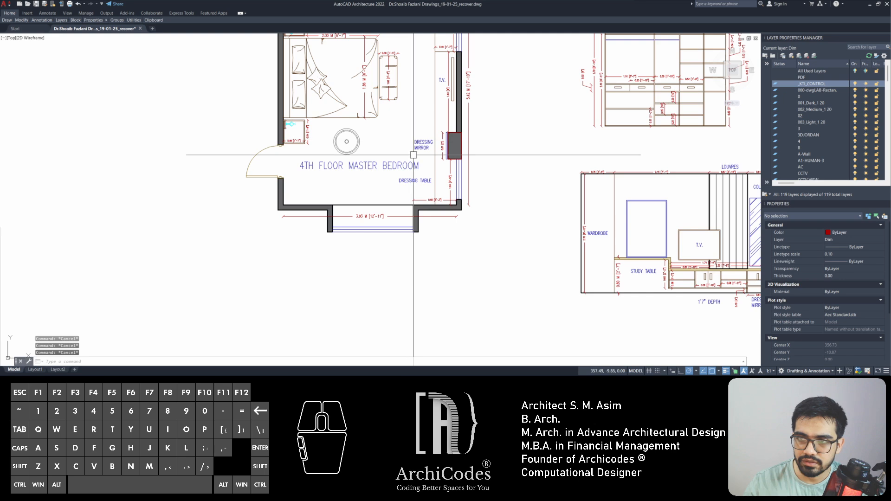
left_click(413, 179)
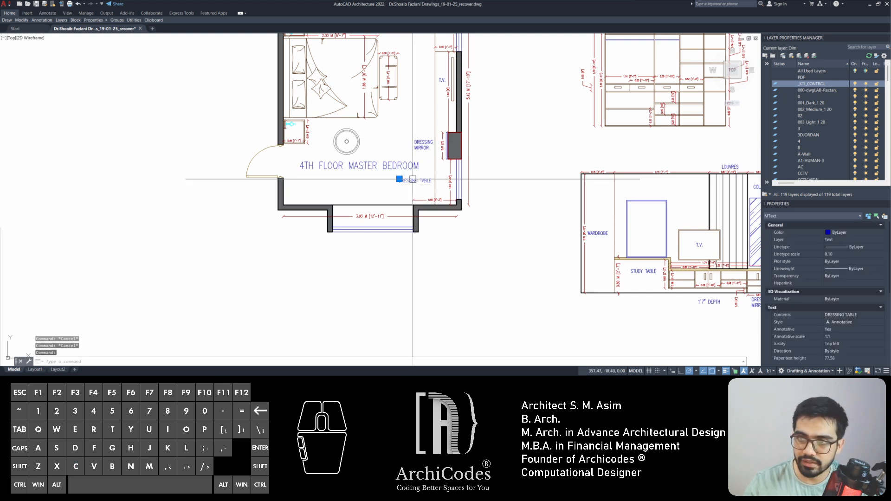
type("c")
key("space")
left_click(401, 177)
scroll(241, 136, "down", 2)
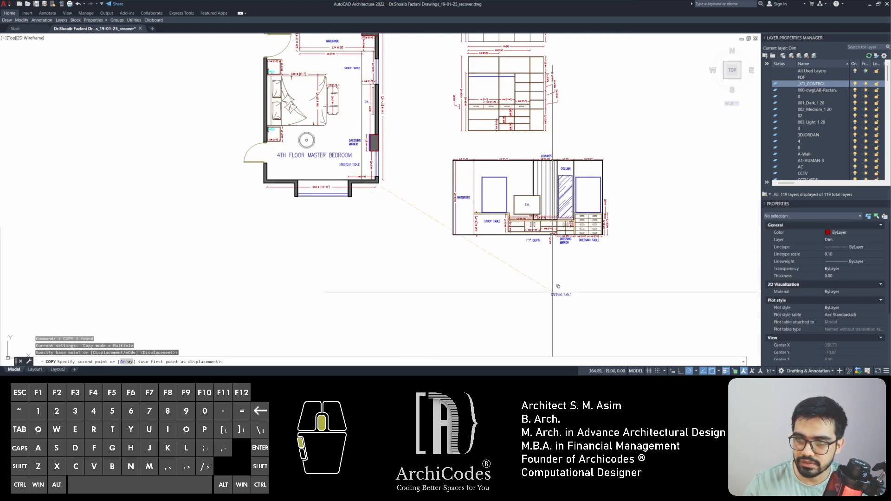
middle_click_drag(552, 293, 332, 95)
middle_click_drag(459, 222, 363, 133)
scroll(386, 139, "up", 3)
middle_click_drag(441, 80, 322, 283)
scroll(381, 187, "up", 1)
left_click(451, 177)
key("Escape")
key("Escape")
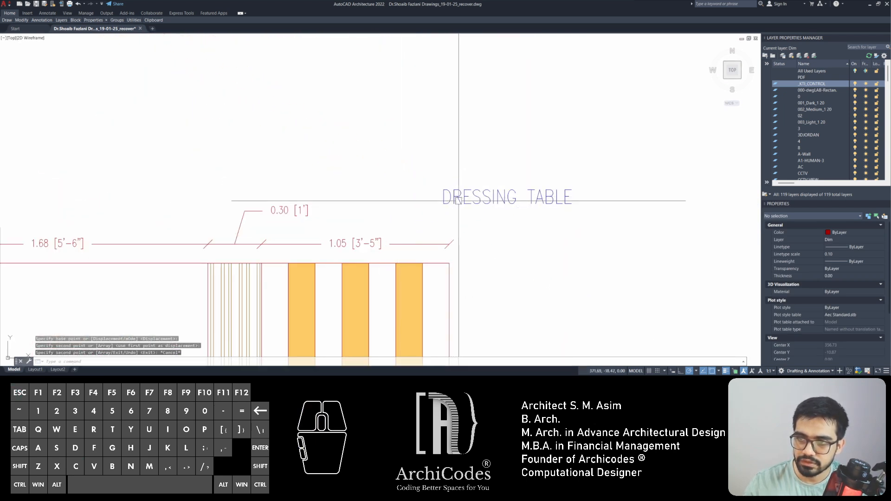
- Change the copied label's text to ROSE GOLD SHEET 6"
left_click(469, 195)
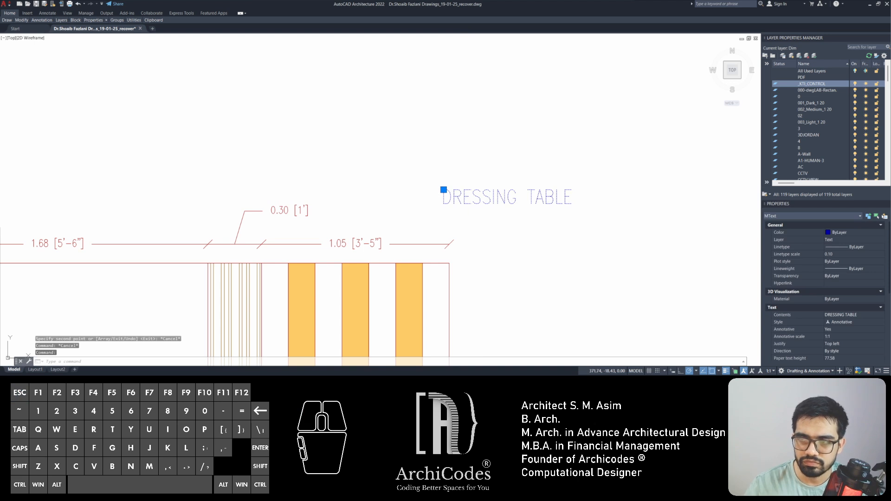
double_click(471, 197)
key("ctrl+a")
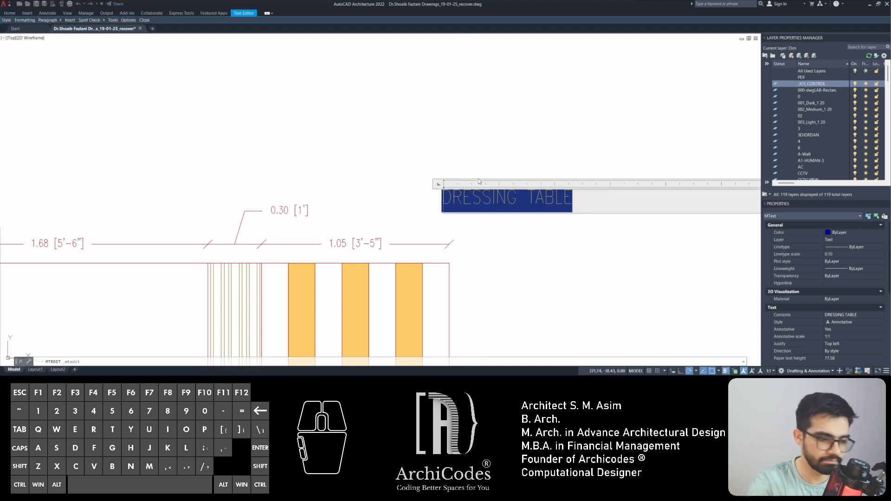
type("rose")
key("Caps_Lock")
key("BackSpace")
key("BackSpace")
key("BackSpace")
key("BackSpace")
type("RO")
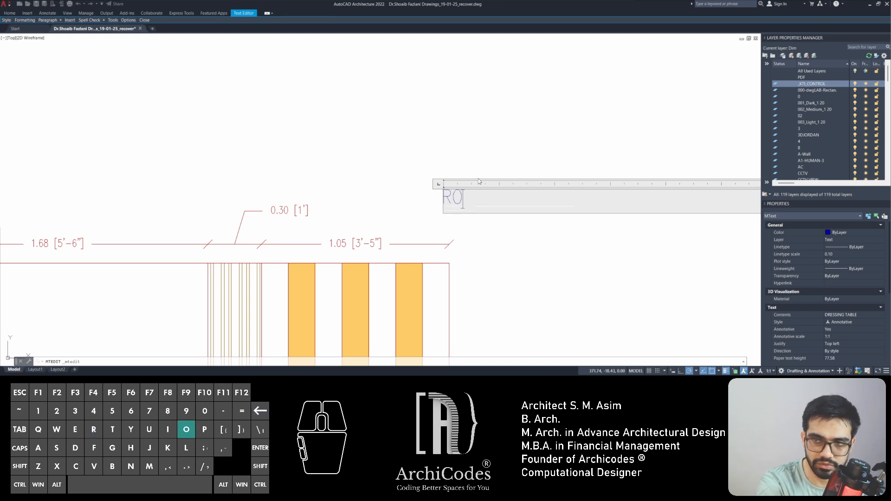
type("SE GOLD")
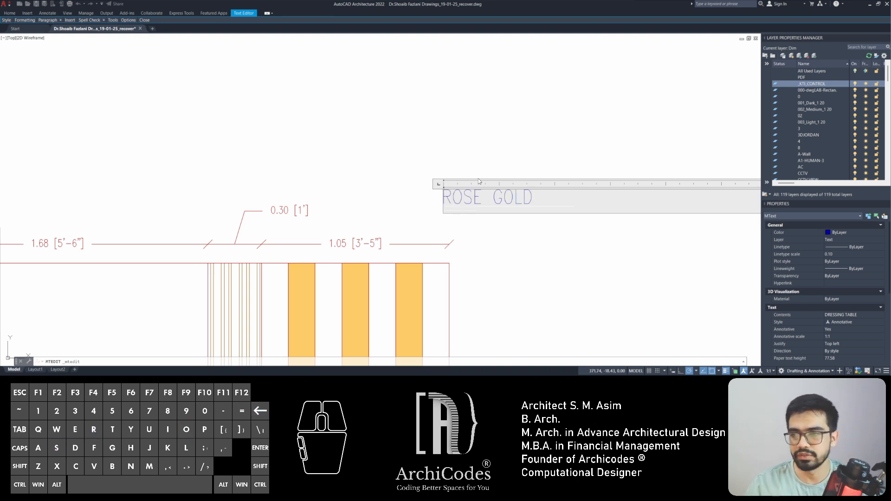
type(" SHEET")
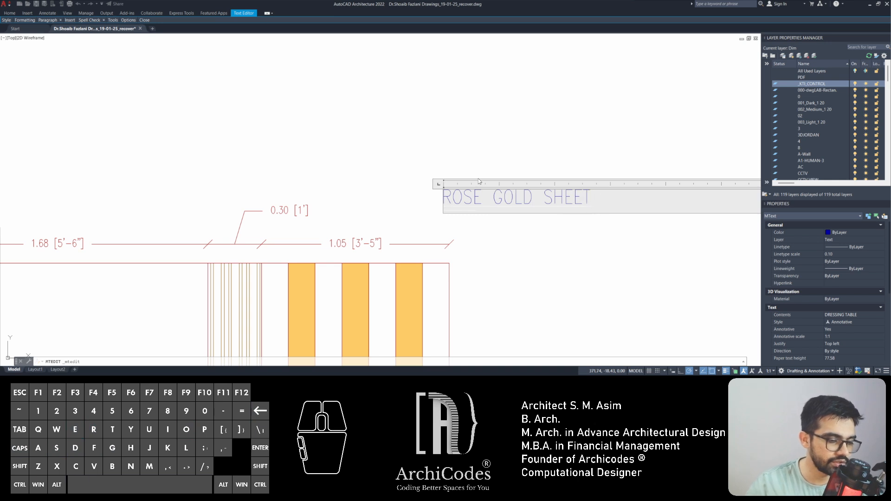
type("\"")
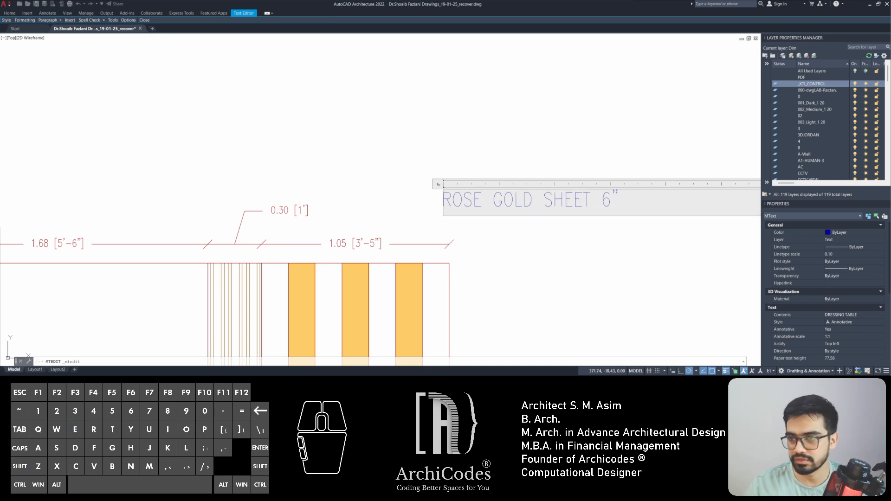
key("Escape")
key("Escape")
- Draw a leader line from the ROSE GOLD SHEET label into the top of the last gold strip, ending with a short vertical arrowhead stroke
middle_click_drag(467, 193, 497, 146)
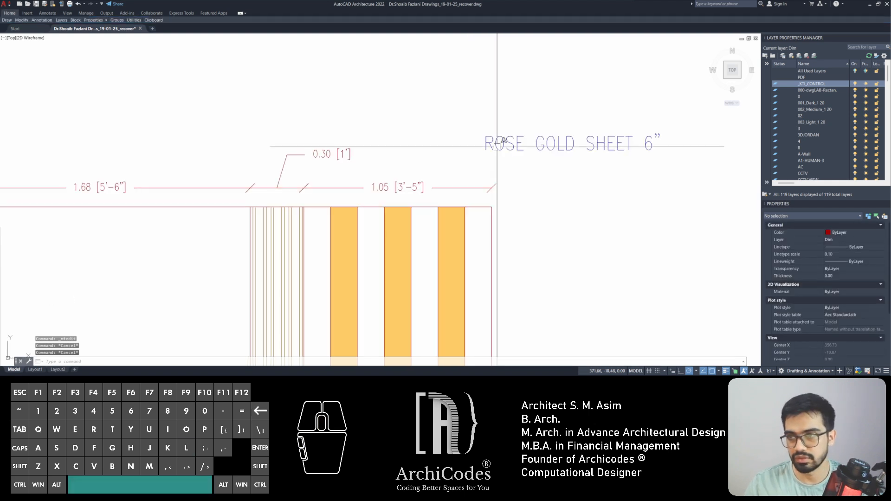
type("l")
scroll(485, 168, "up", 2)
left_click(499, 151)
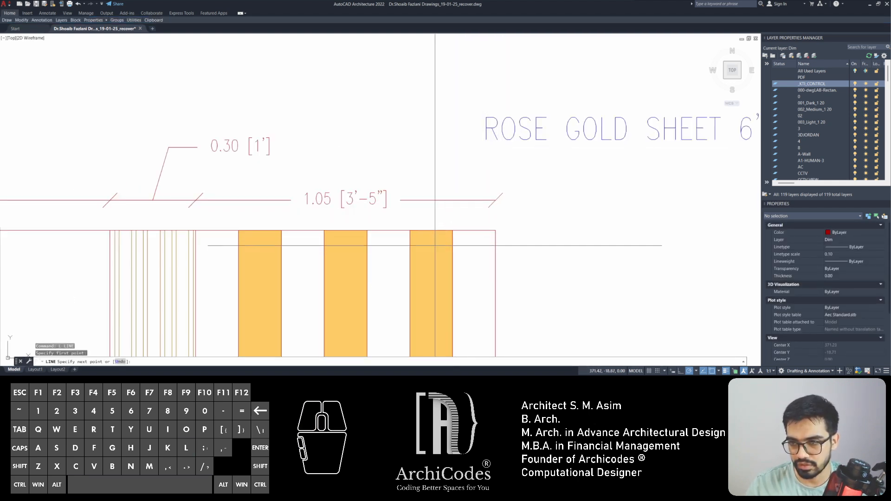
left_click(434, 249)
left_click(434, 234)
scroll(439, 244, "up", 4)
key("space")
- Draw a short horizontal line from the leader's tip as the arrowhead's second stroke
key("space")
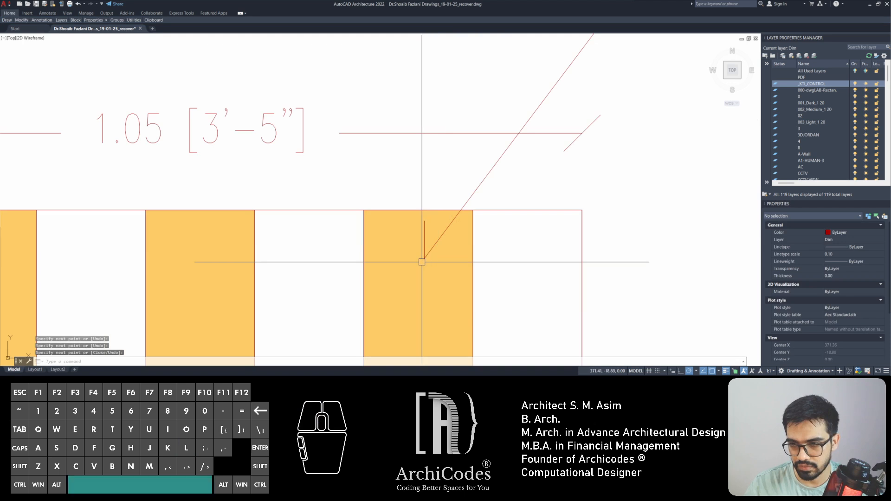
left_click(424, 258)
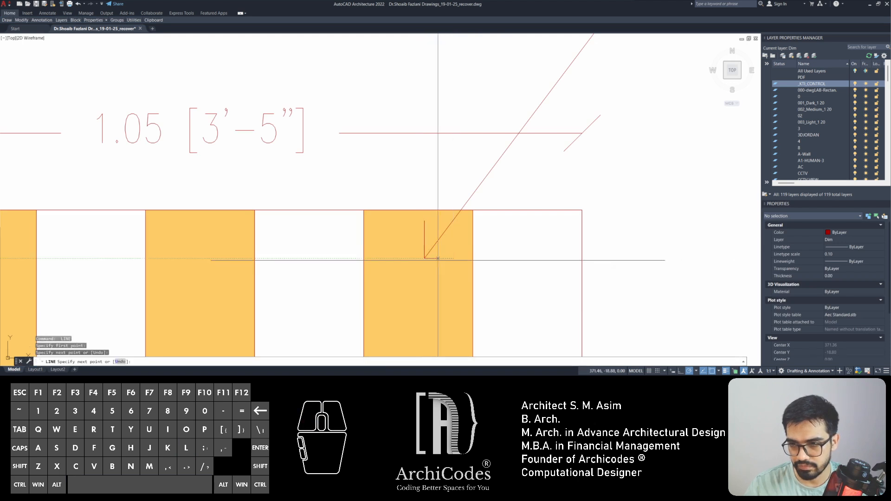
left_click(454, 258)
key("space")
key("Escape")
key("Escape")
key("Escape")
- Stretch the free end of the arrowhead's horizontal stroke slightly upward to angle it towards the leader
scroll(433, 174, "down", 4)
middle_click_drag(507, 208, 427, 230)
scroll(380, 218, "up", 4)
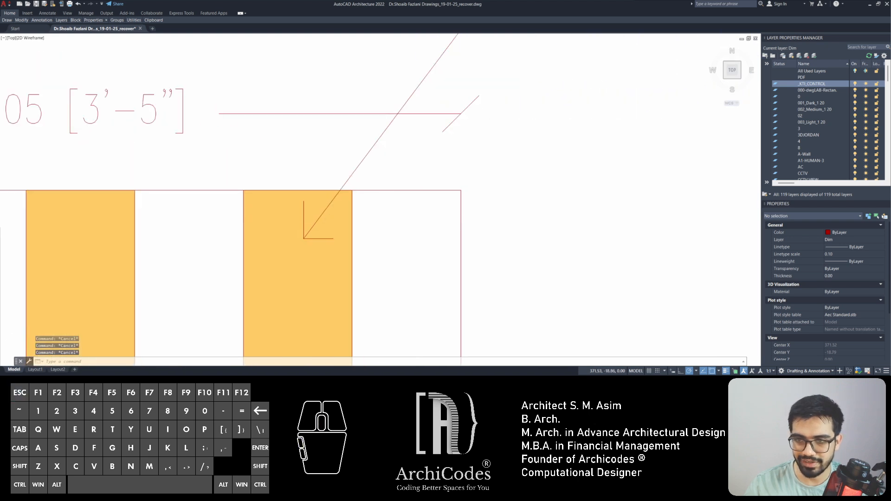
scroll(386, 220, "up", 2)
left_click(331, 239)
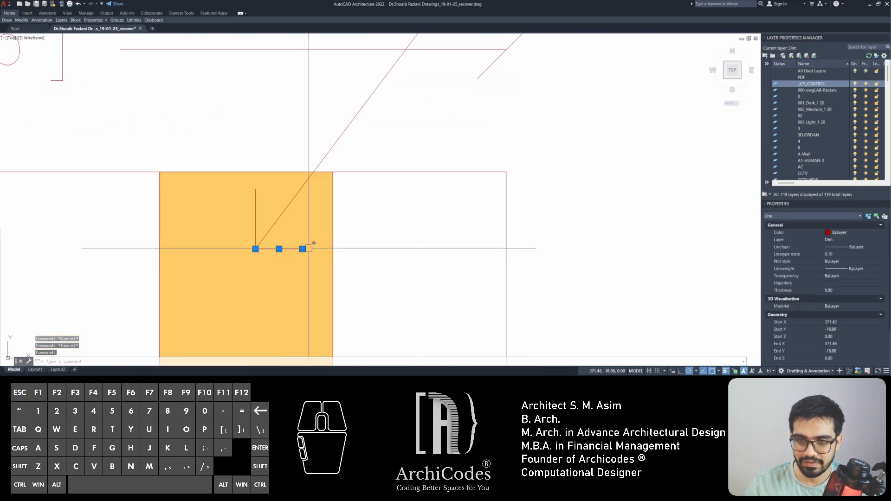
left_click(303, 249)
key("Escape")
key("Escape")
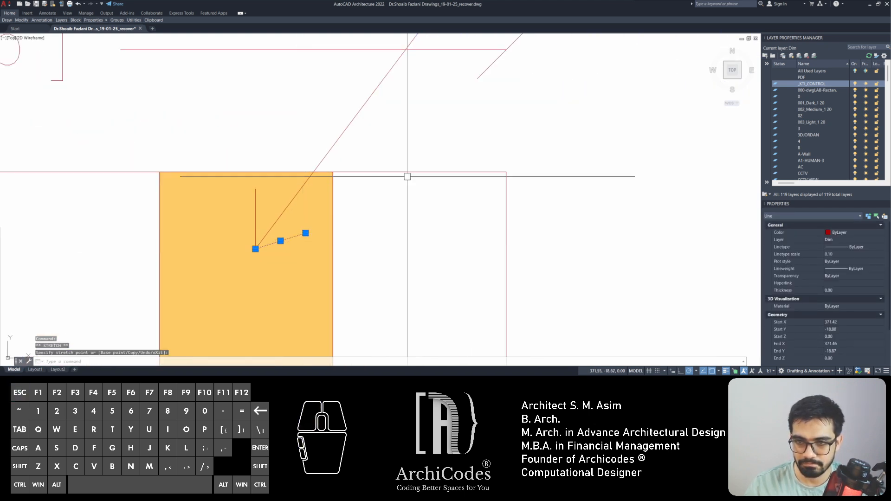
- Examine the TV unit elevation as a whole to check its dimensions and the material label
scroll(438, 174, "down", 6)
scroll(324, 188, "down", 2)
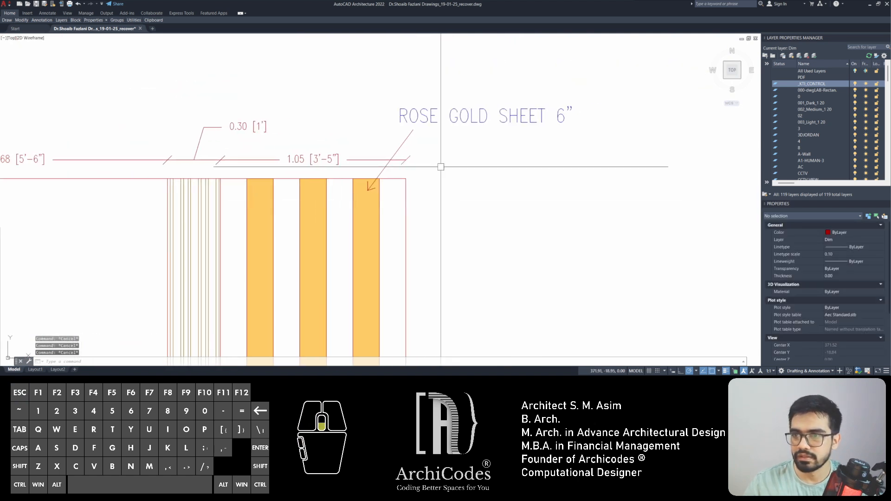
scroll(441, 167, "down", 6)
key("Escape")
middle_click_drag(472, 199, 567, 186)
scroll(505, 228, "up", 4)
key("Escape")
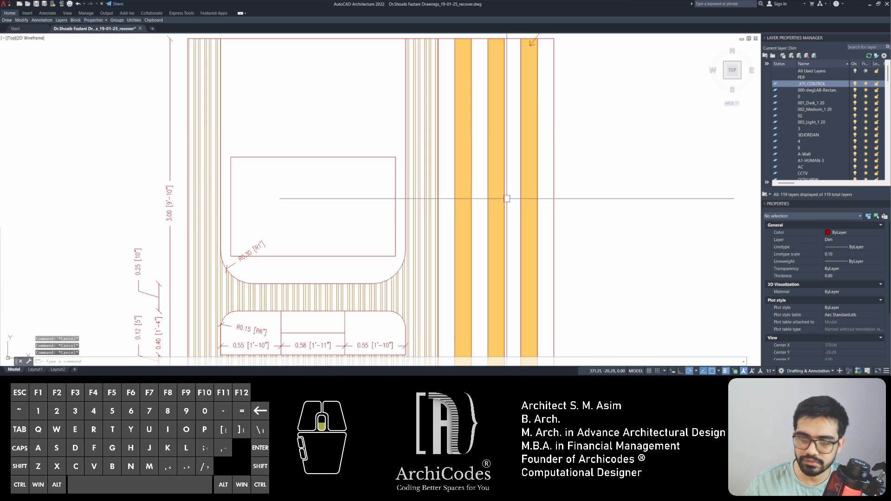
scroll(508, 197, "down", 2)
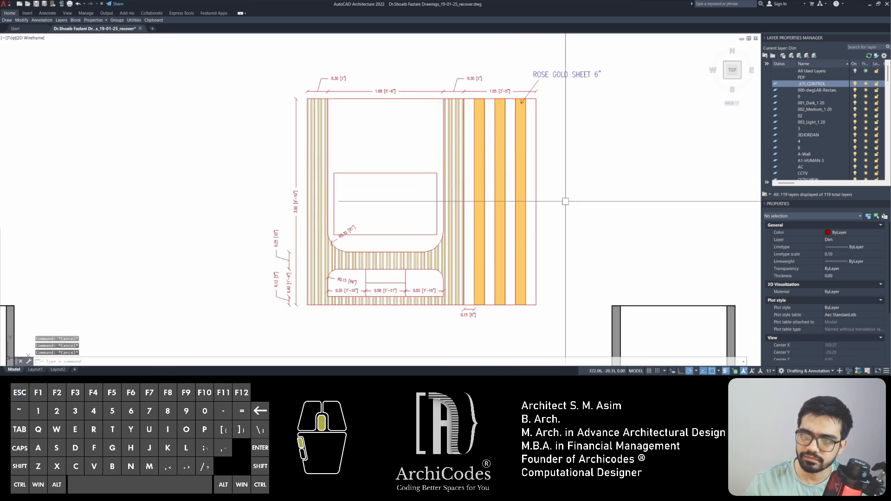
middle_click_drag(564, 199, 533, 195)
key("Escape")
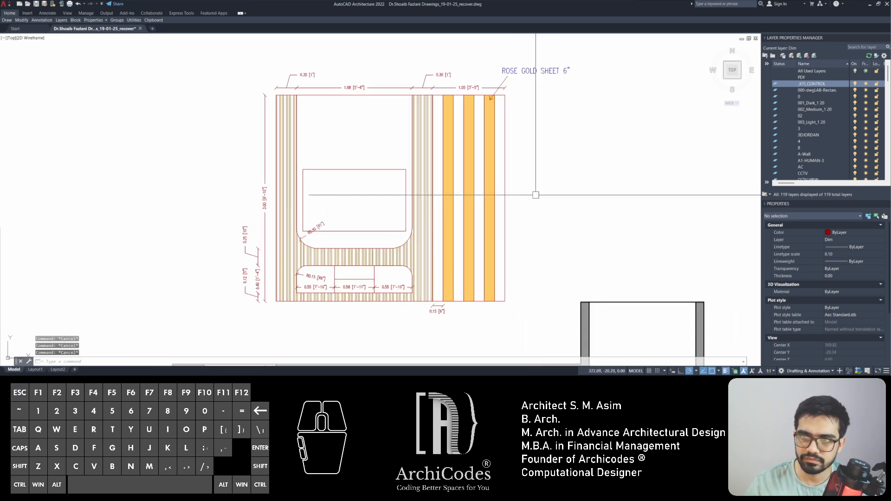
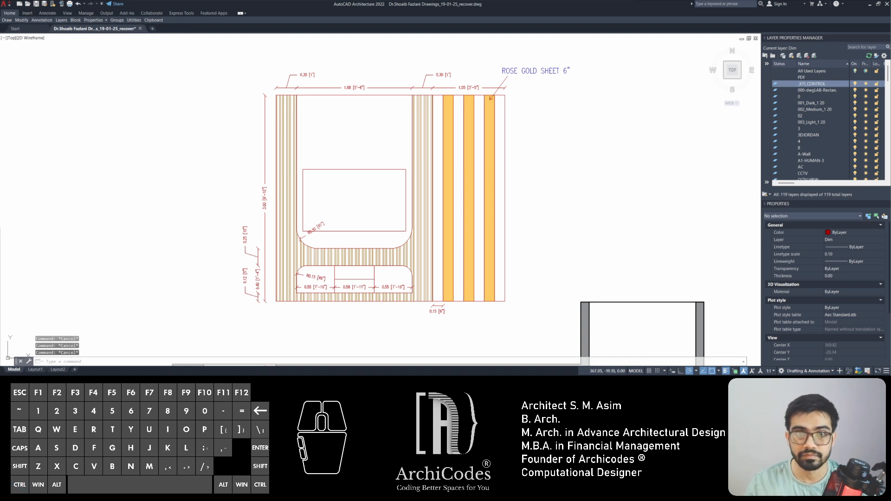
- Save the drawing
left_click(191, 114)
key("Escape")
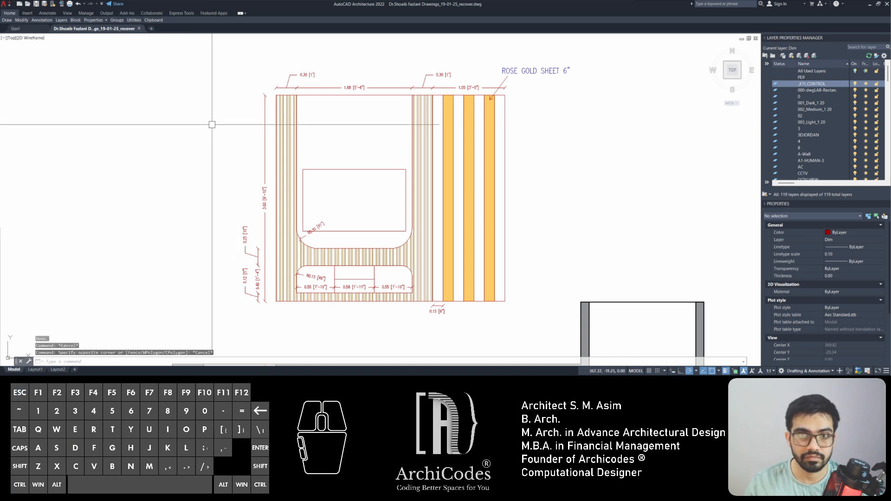
key("Escape")
key("Escape")
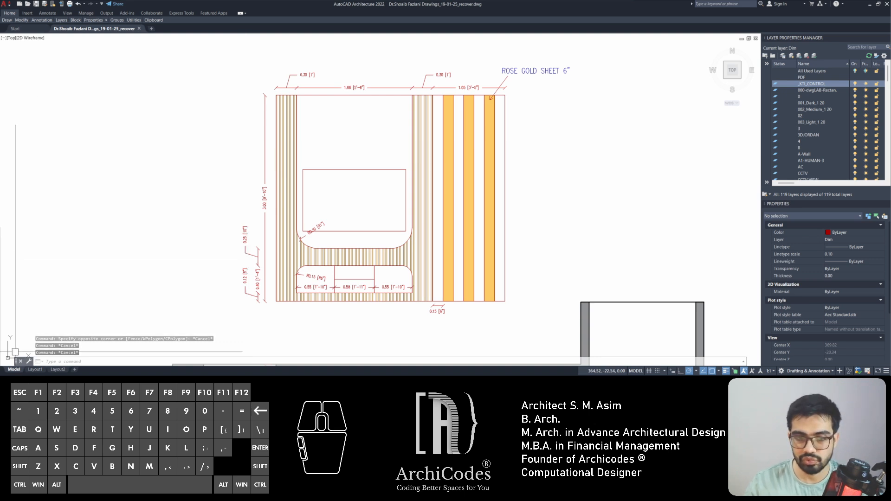
- In Layout1, copy the last sheet with its frame, title block and viewport, placing the copy beside it at the same sheet spacing
left_click(36, 369)
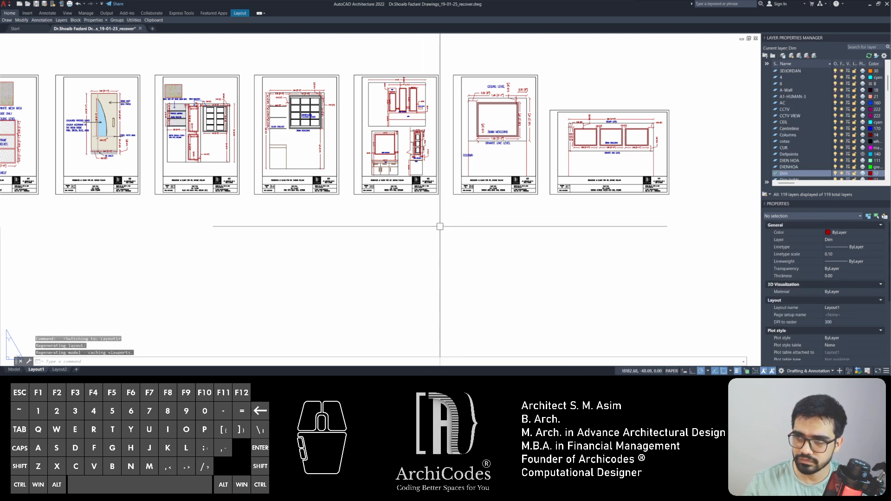
middle_click_drag(485, 233, 336, 251)
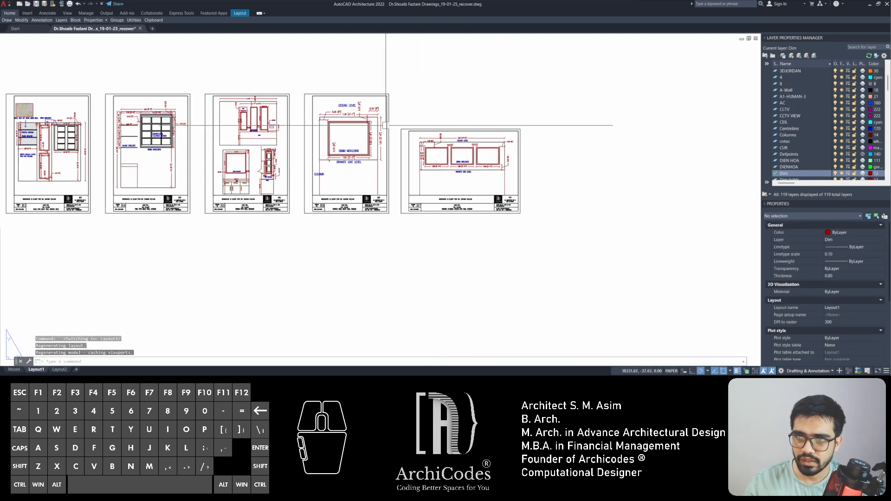
left_click(394, 116)
left_click(535, 230)
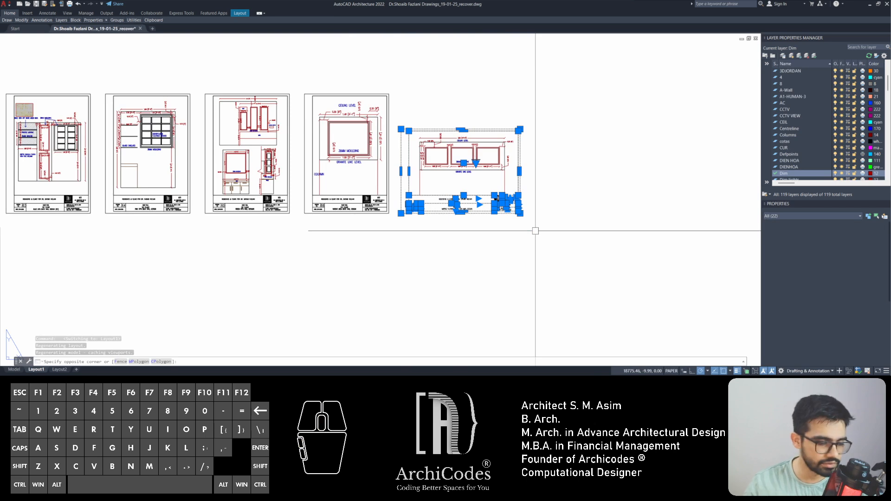
middle_click_drag(535, 230, 426, 197)
type("c")
key("Return")
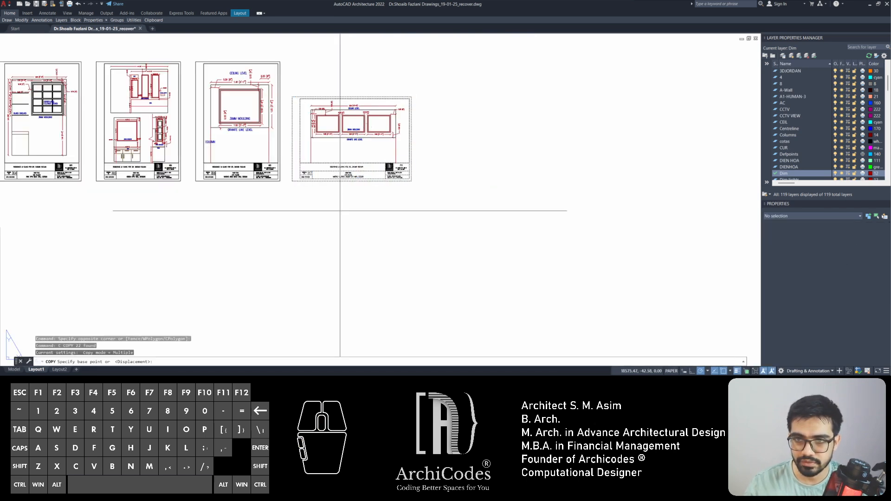
left_click(280, 181)
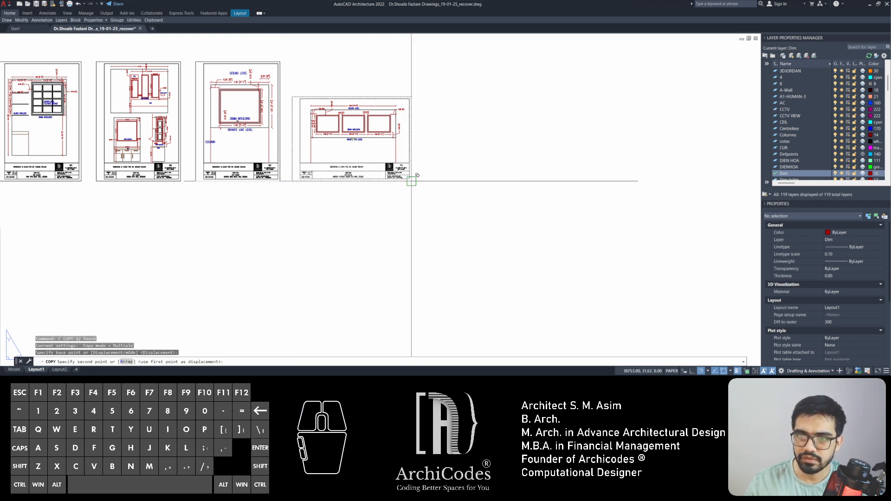
left_click(411, 181)
key("Escape")
key("Escape")
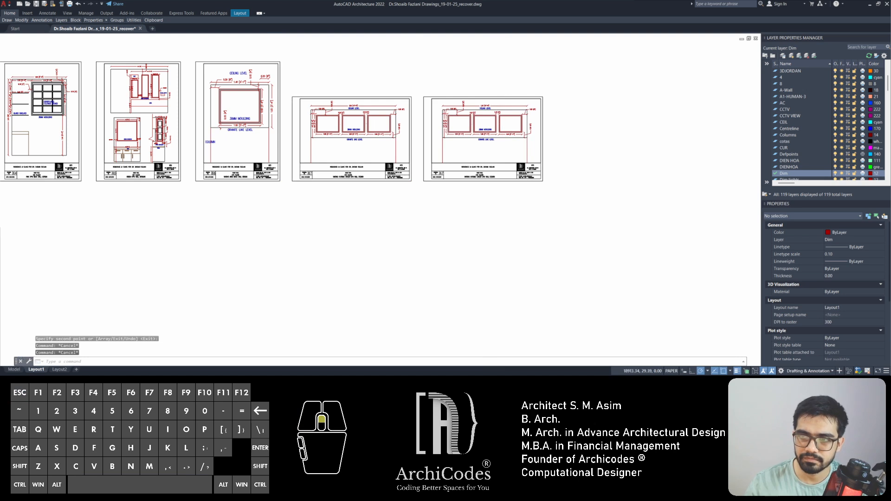
- Change the drawing number in the copied sheet's title block to 68
scroll(429, 169, "up", 8)
scroll(429, 169, "up", 6)
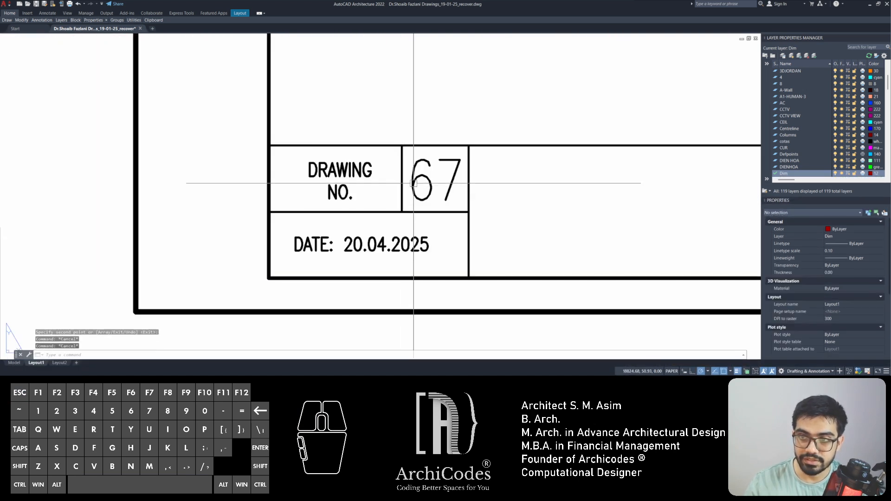
left_click(418, 179)
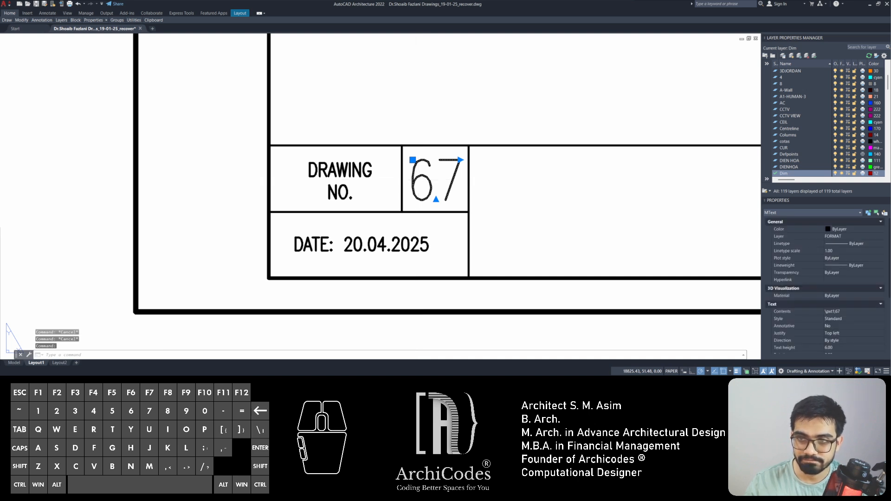
double_click(445, 184)
left_click_drag(436, 186, 460, 188)
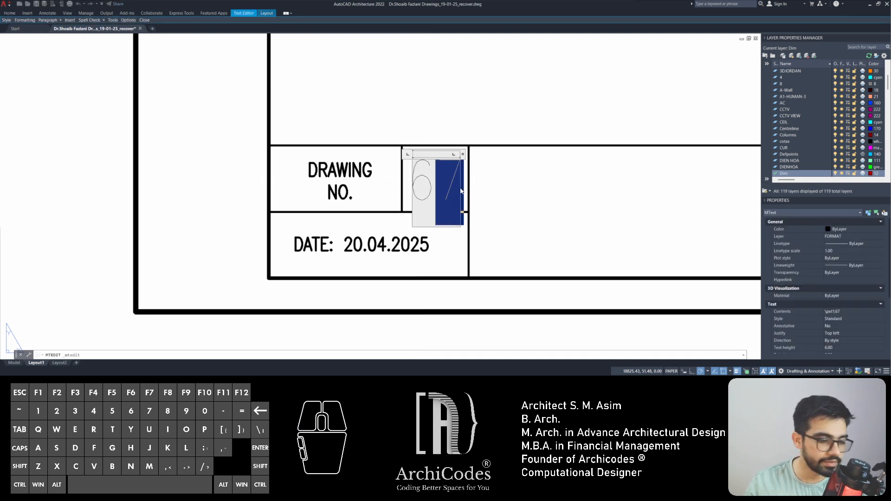
type("8")
left_click(533, 209)
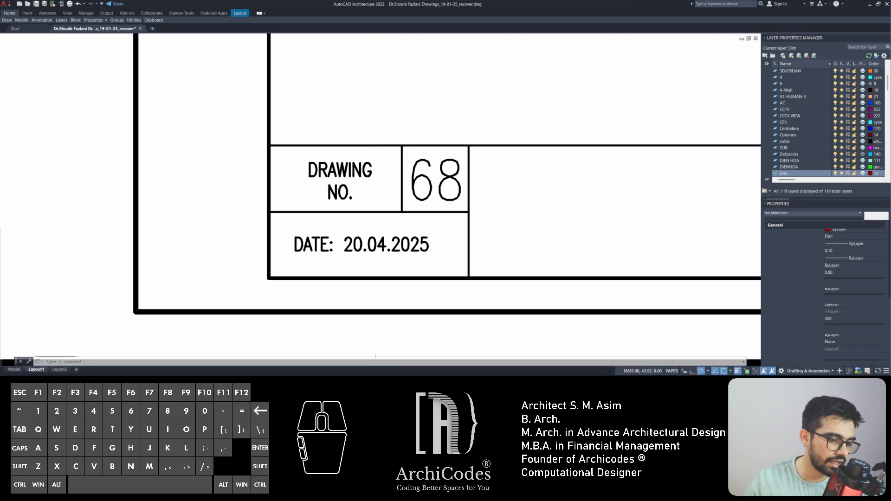
- Set the date in the title block of sheet 68 to 24.06.2025
left_click(357, 246)
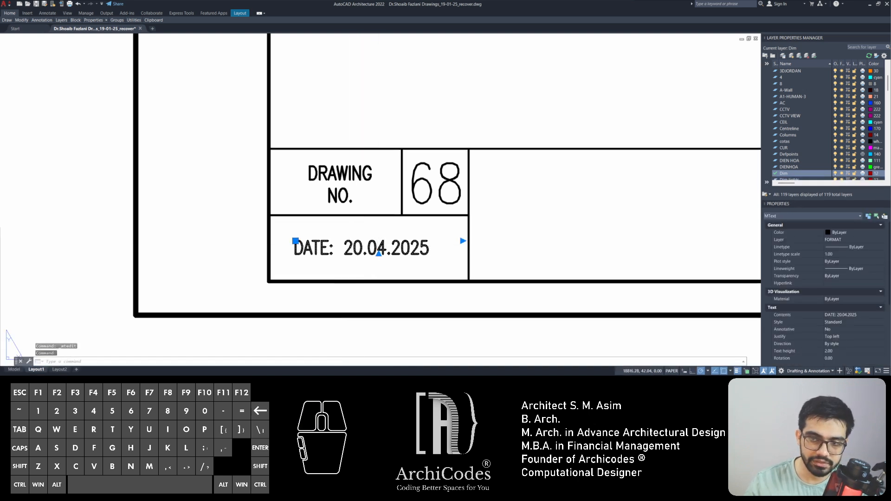
double_click(357, 249)
left_click_drag(352, 250, 362, 253)
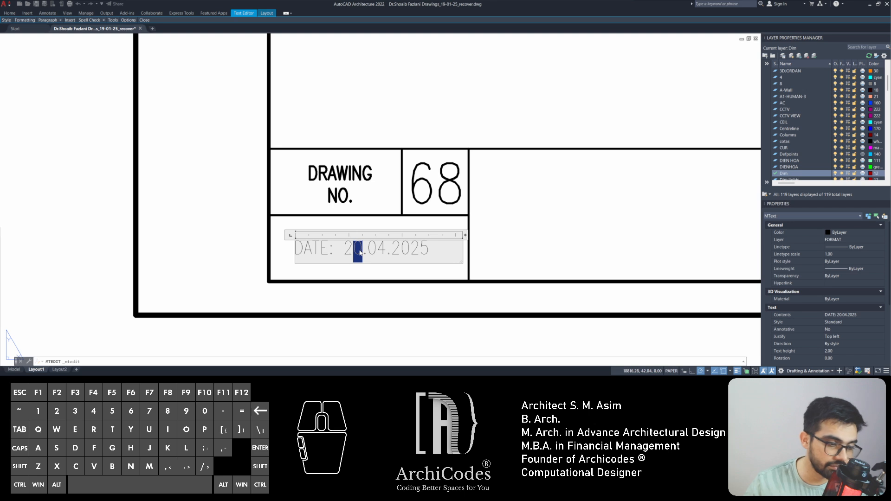
left_click_drag(377, 250, 386, 251)
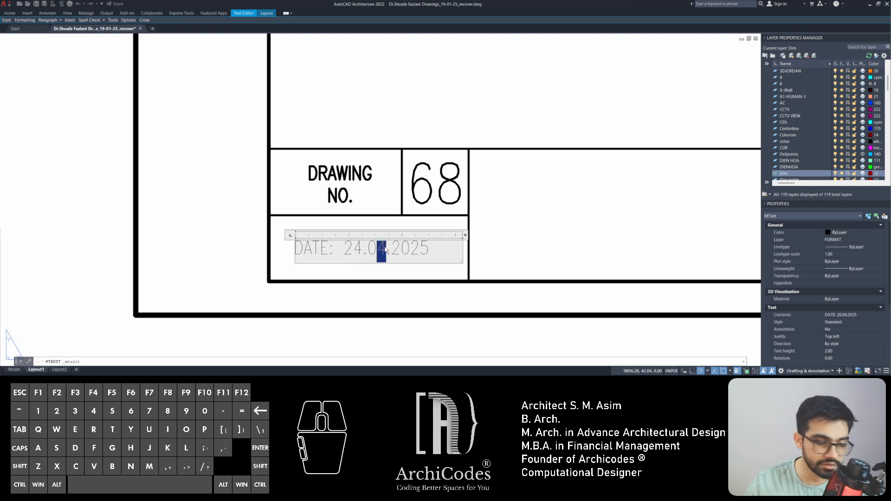
left_click(530, 244)
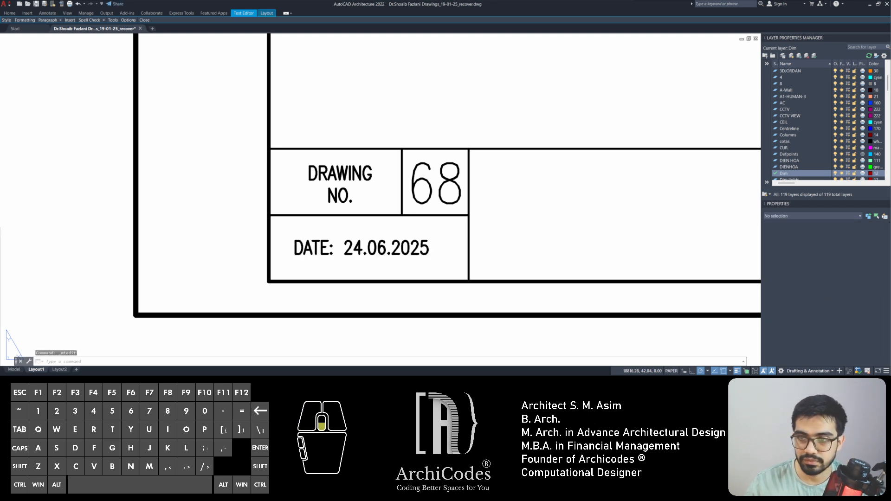
- Change the sheet title of sheet 68 to "3RD FLOOR" with "T.V. UNIT IN LIVING ROOM" on the line below
scroll(431, 230, "down", 2)
middle_click_drag(612, 234, 237, 242)
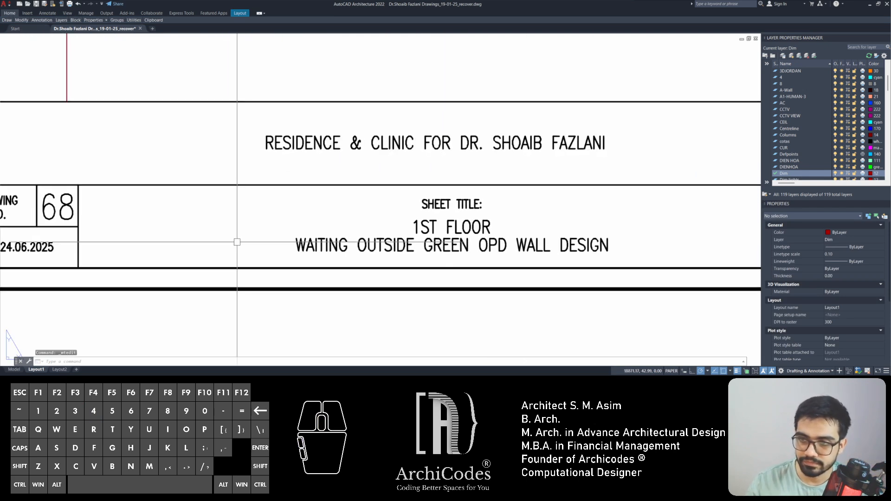
left_click(416, 227)
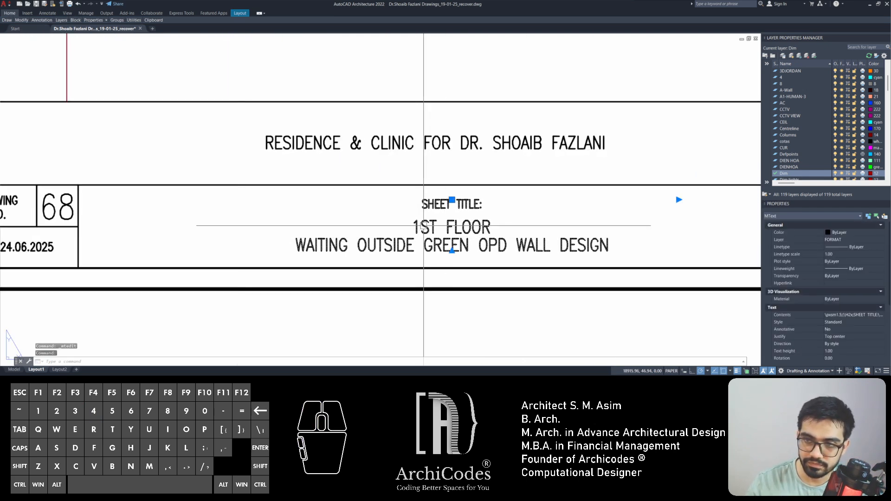
double_click(425, 225)
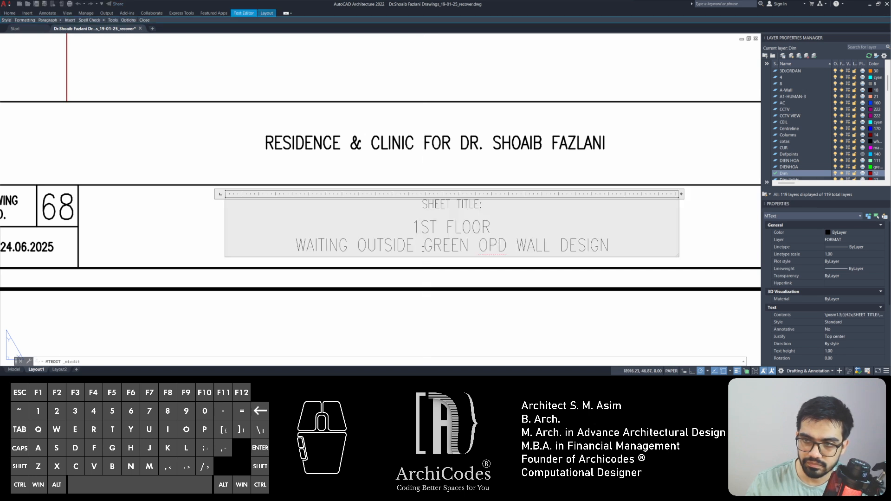
type("3RD")
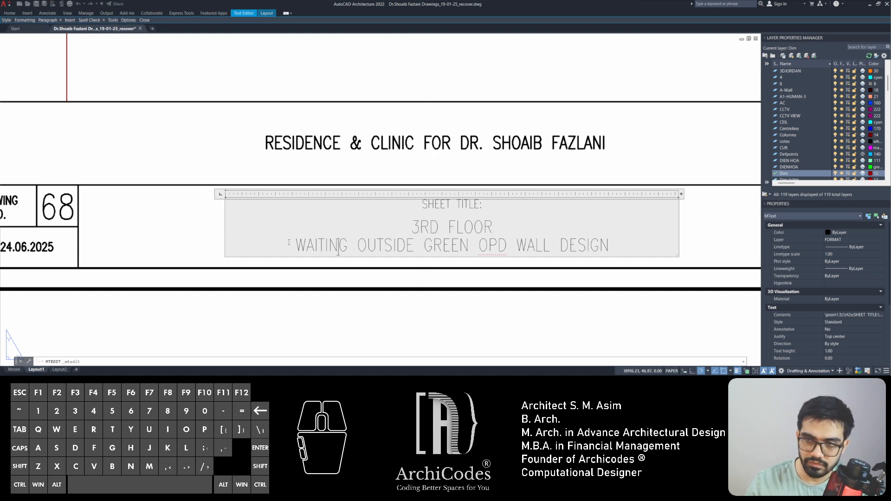
left_click_drag(288, 242, 610, 242)
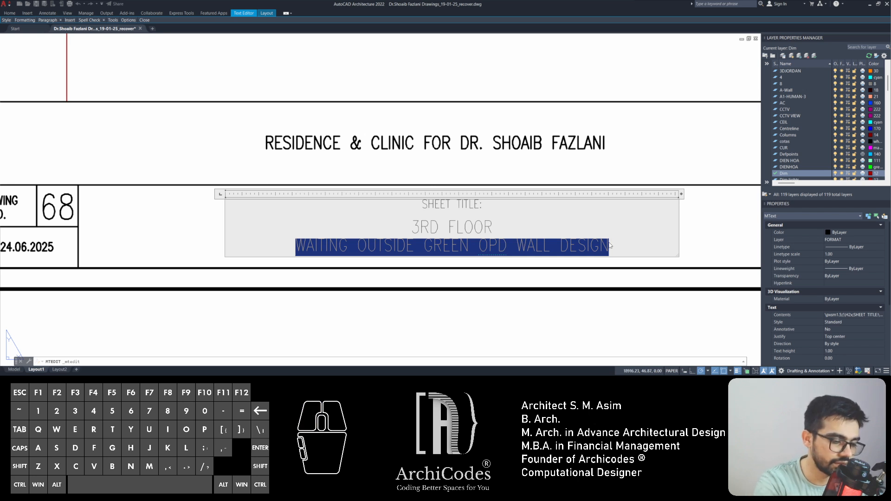
type("T.V. UNI")
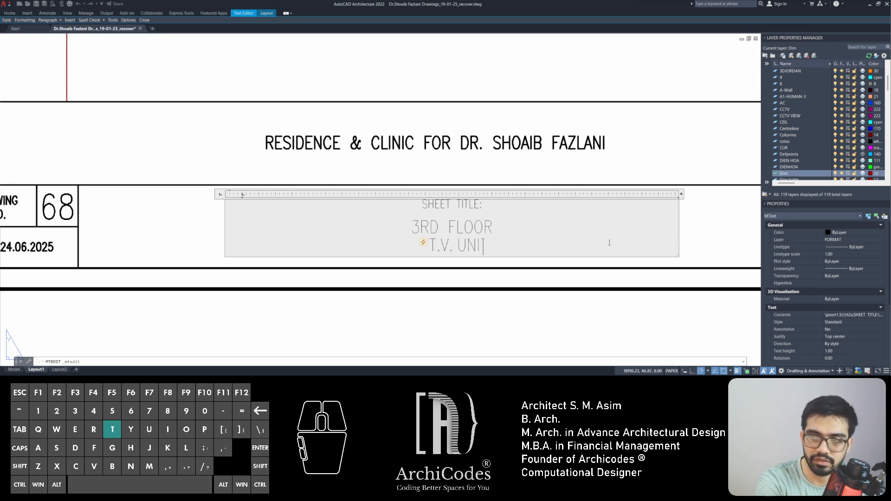
type("T")
type(" IN")
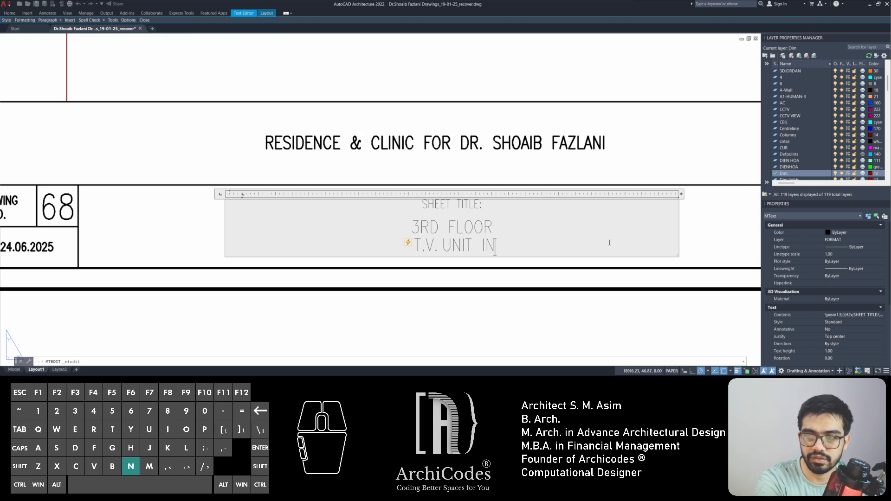
type(" LIVING ROOM")
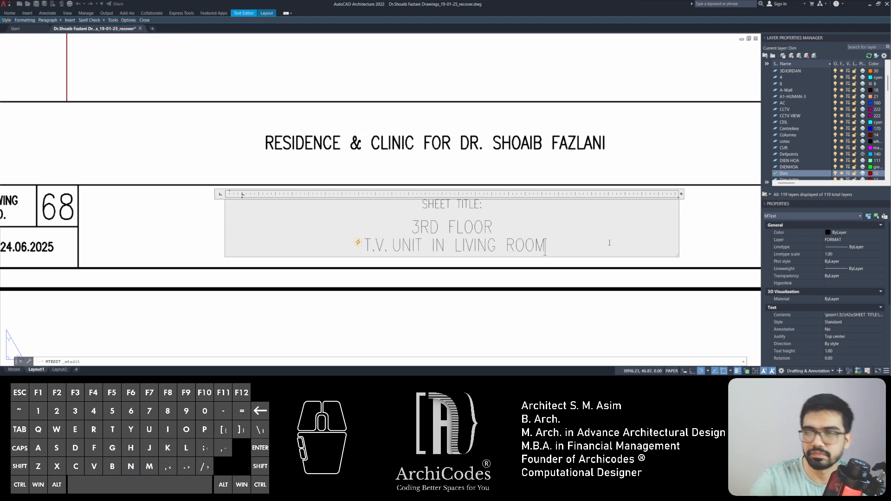
key("Escape")
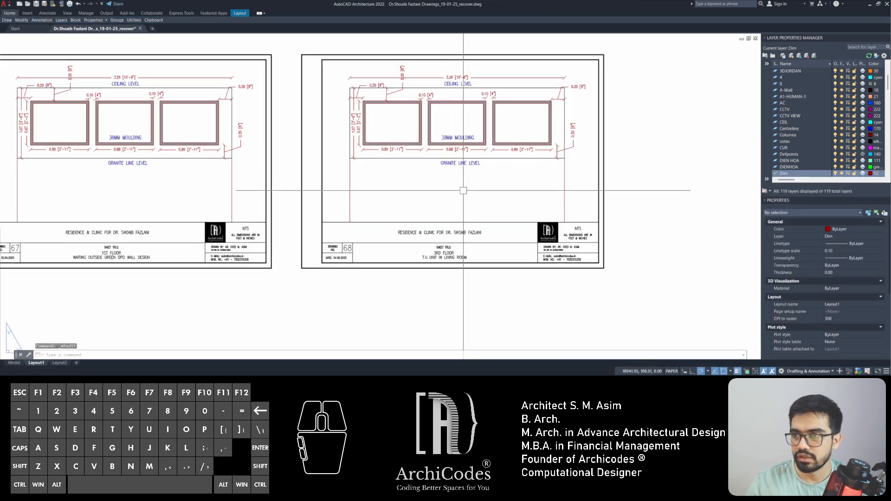
- Activate the viewport on sheet 68 and bring the TV unit elevation above the living room plan into it
middle_click_drag(458, 196, 435, 211)
double_click(412, 187)
scroll(405, 151, "down", 12)
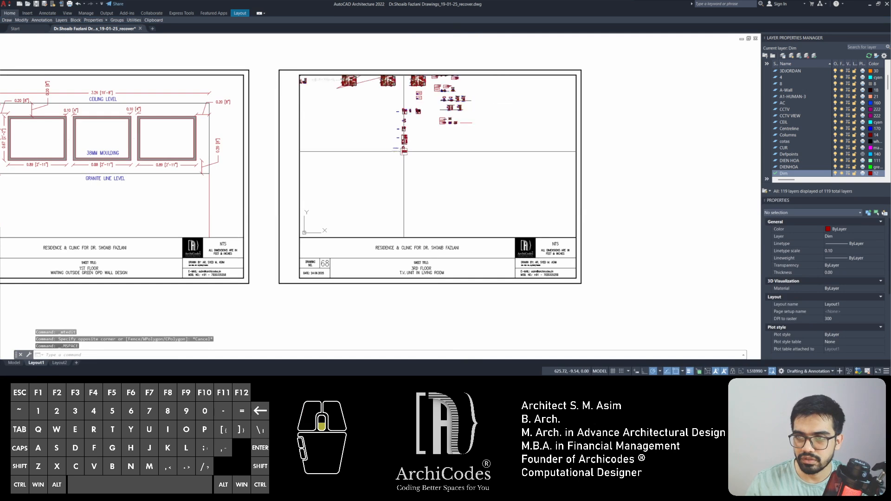
scroll(403, 151, "down", 5)
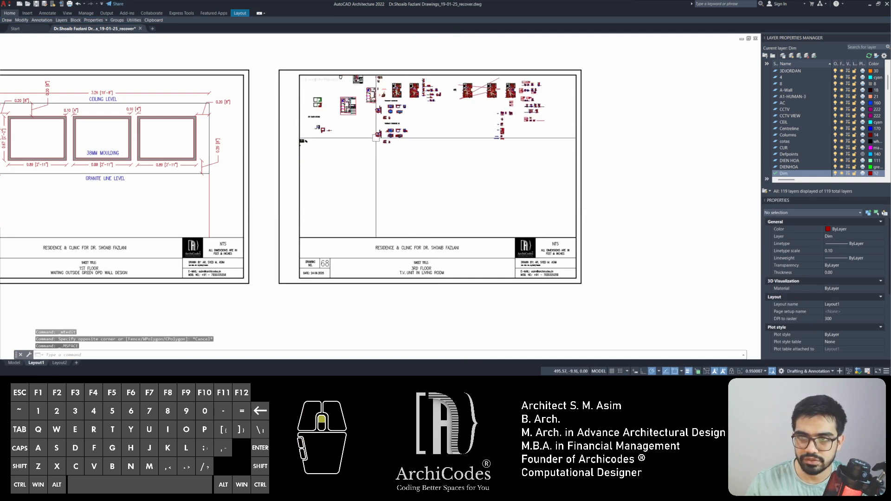
scroll(376, 138, "up", 6)
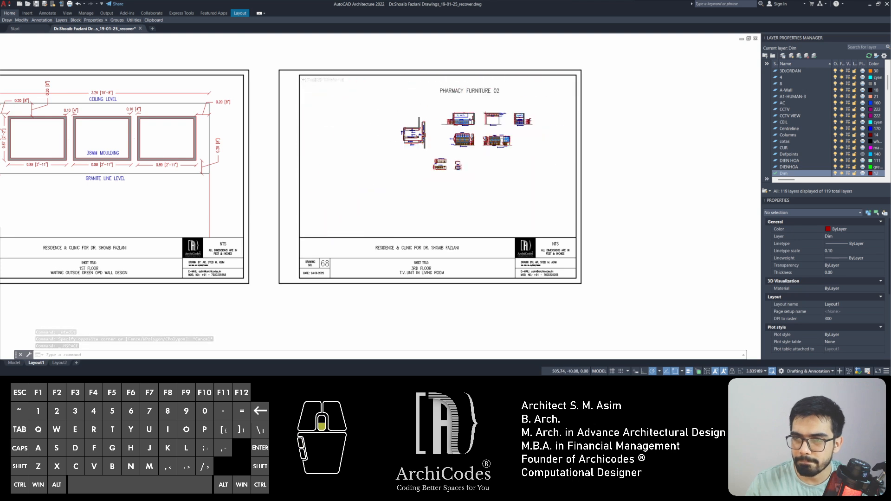
scroll(437, 165, "down", 5)
scroll(436, 166, "up", 3)
scroll(494, 170, "up", 4)
scroll(494, 169, "down", 10)
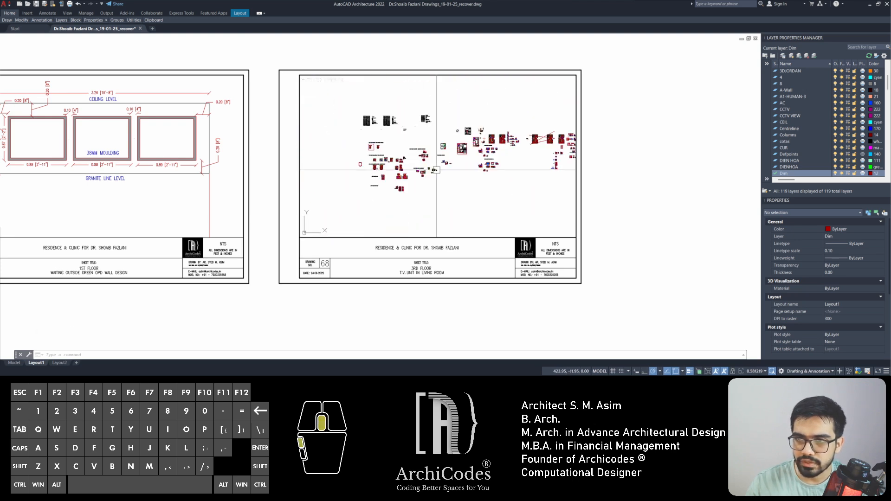
scroll(436, 170, "up", 6)
scroll(348, 165, "up", 6)
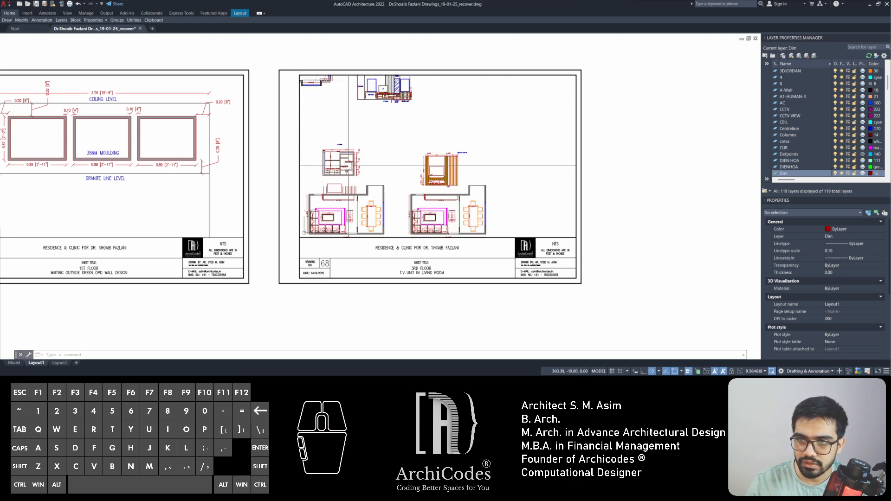
scroll(432, 153, "up", 3)
- Enlarge the TV unit elevation in the sheet 68 viewport with window zooms around it
type("z")
key("space")
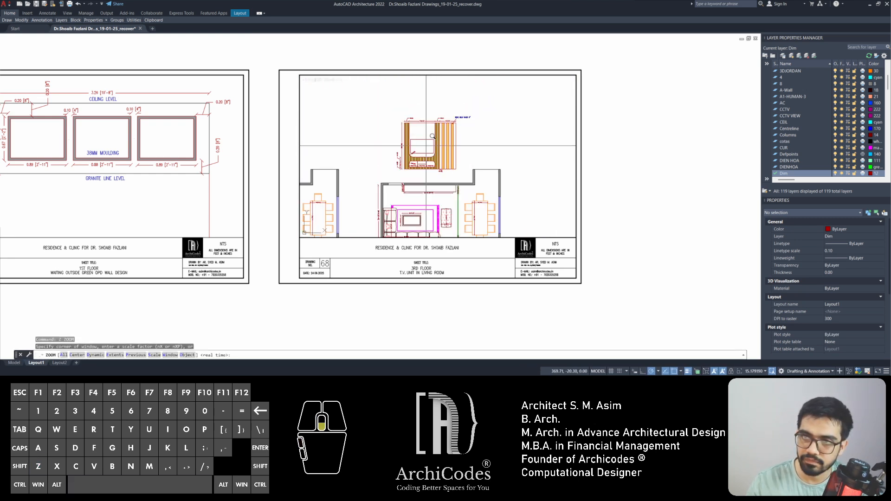
left_click(384, 105)
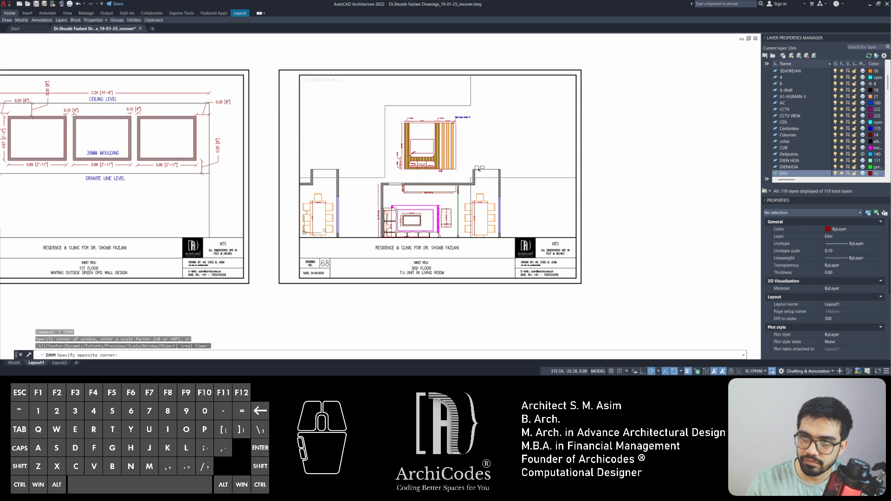
left_click(470, 177)
mouse_move(450, 170)
middle_mouse_down()
mouse_move(428, 139)
mouse_move(420, 147)
middle_mouse_up()
scroll(429, 140, "down", 2)
type("z")
key("space")
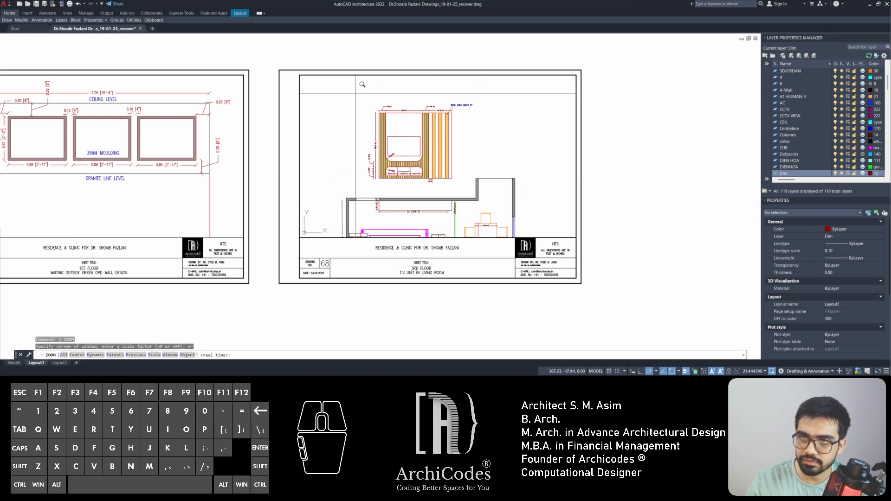
left_click(337, 83)
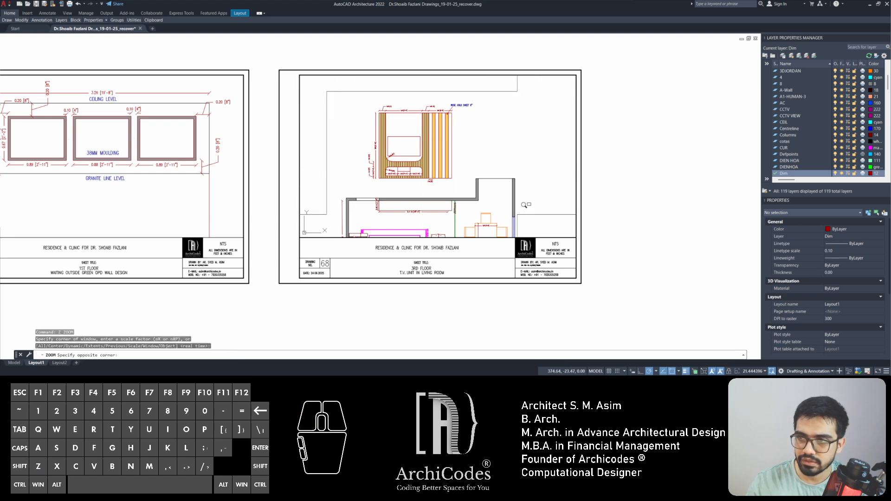
left_click(489, 185)
middle_click_drag(489, 184, 484, 178)
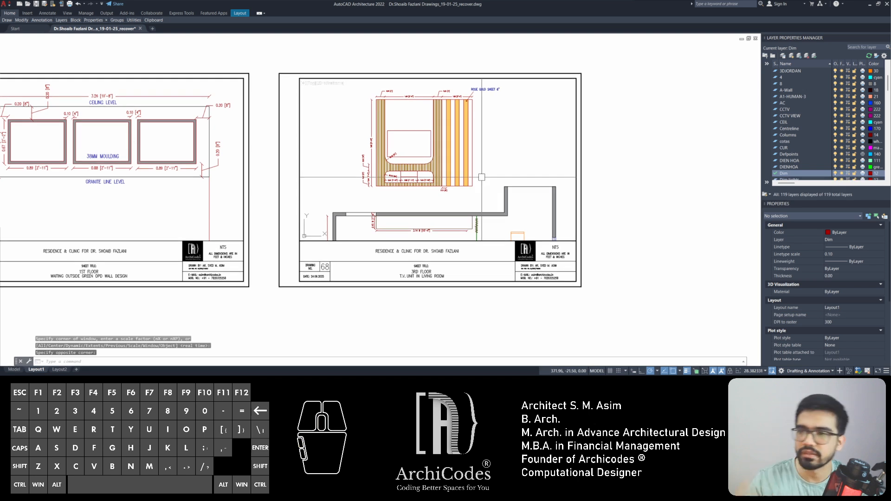
- Fit the viewport tightly to the TV unit elevation, including its dimensions and the ROSE GOLD SHEET 6" label
type("z")
key("space")
left_click(508, 83)
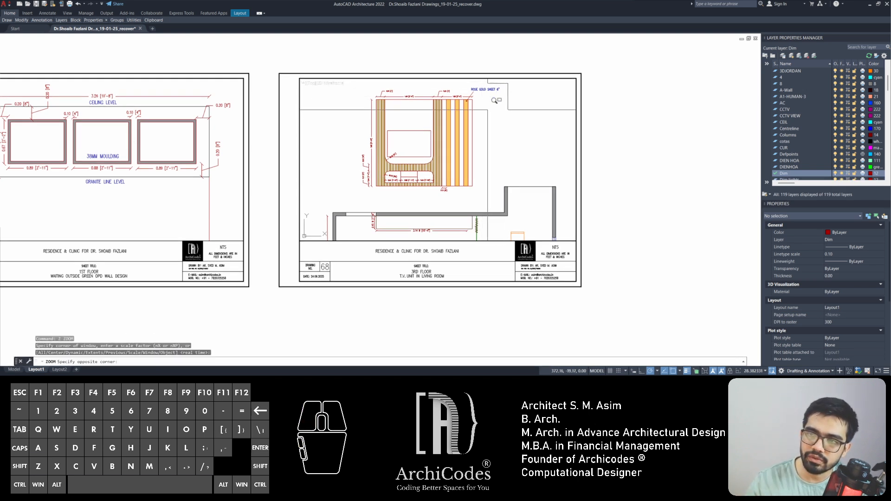
left_click(356, 193)
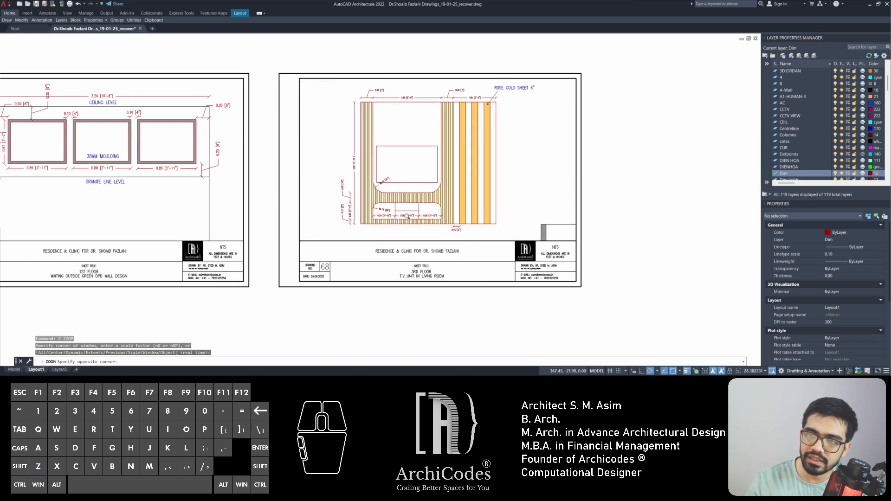
- Reframe the TV unit elevation in the sheet 68 viewport with a zoom window, center it, and return to paper space
middle_click_drag(474, 195, 456, 193)
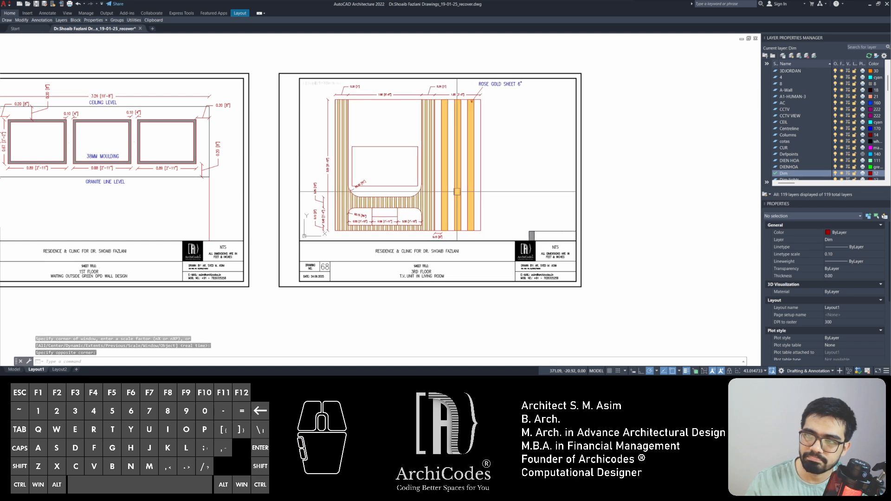
mouse_move(521, 186)
middle_mouse_down()
mouse_move(539, 186)
mouse_move(505, 179)
mouse_move(448, 141)
mouse_move(467, 163)
mouse_move(479, 154)
middle_mouse_up()
scroll(512, 181, "down", 2)
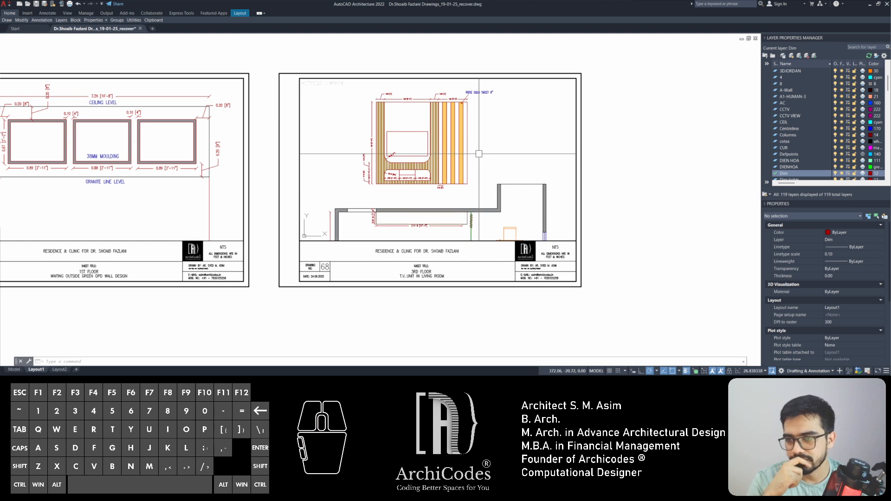
type("z")
key("Return")
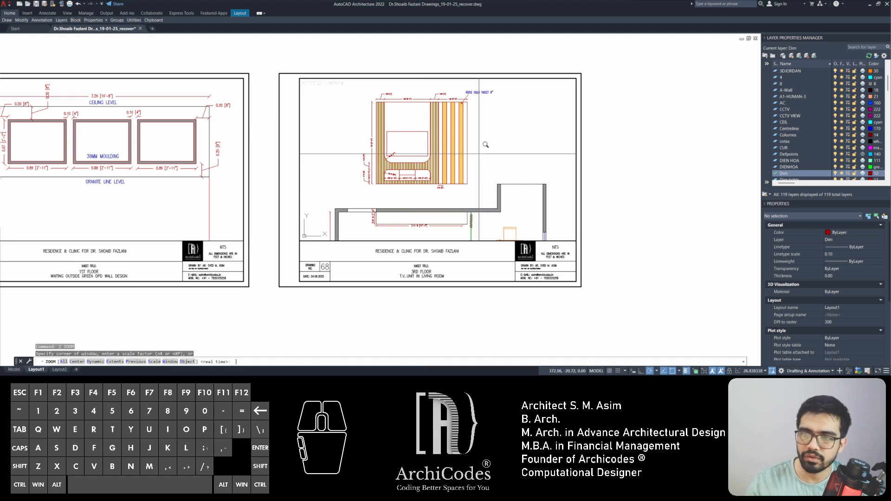
left_click(348, 84)
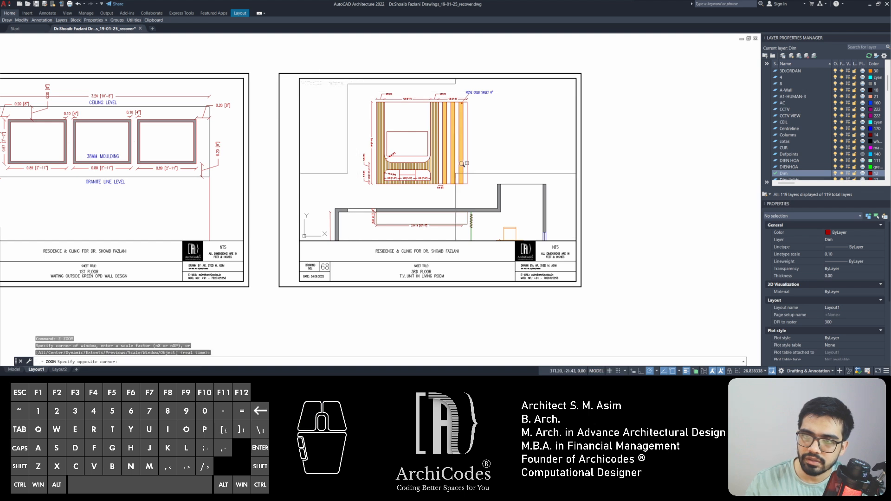
left_click(500, 189)
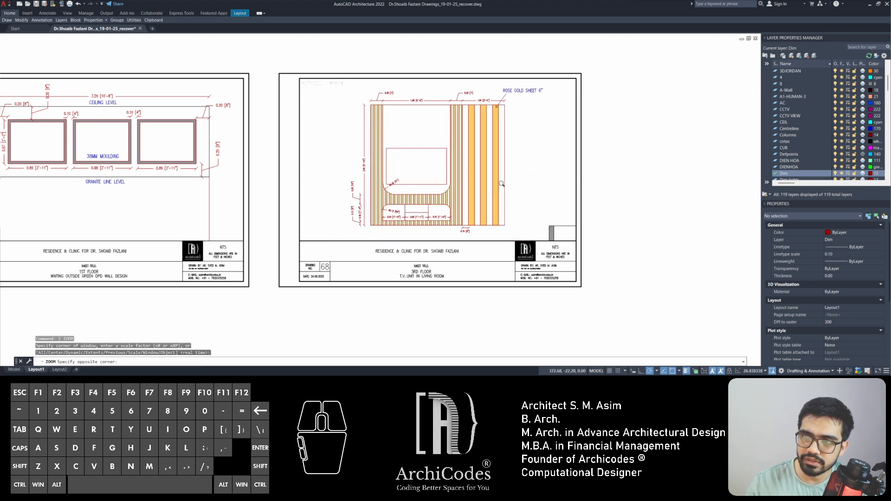
mouse_move(551, 200)
middle_mouse_down()
mouse_move(558, 205)
mouse_move(527, 189)
middle_mouse_up()
double_click(649, 195)
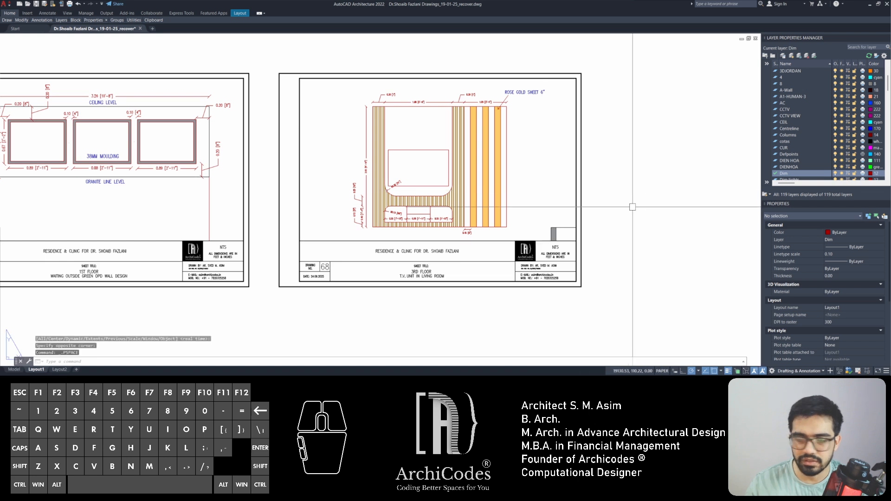
- Set the plot window to the outer border of sheet 68 and start the A3 DWG To PDF plot
middle_click_drag(633, 204, 660, 212)
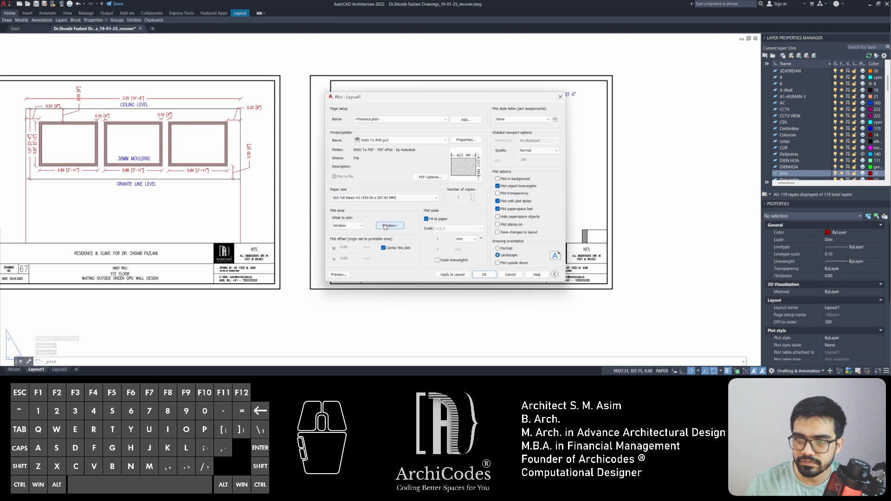
left_click(389, 226)
left_click(310, 75)
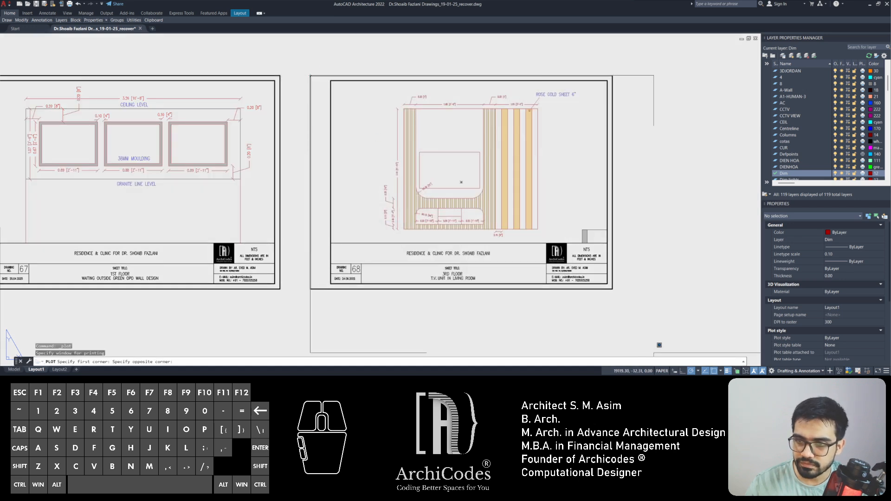
left_click(612, 288)
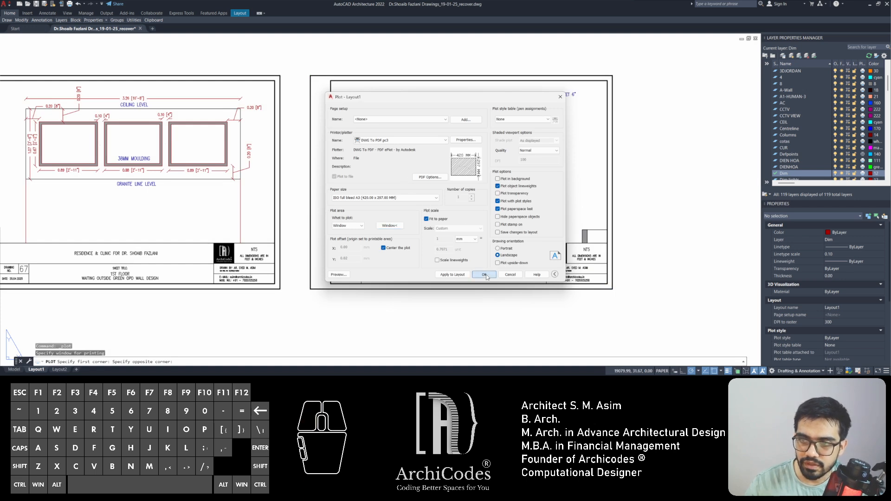
left_click(485, 274)
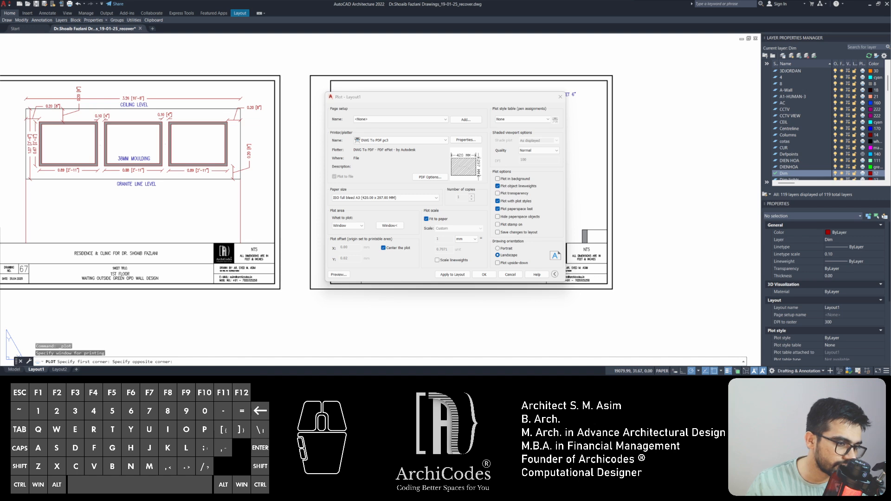
left_click(483, 274)
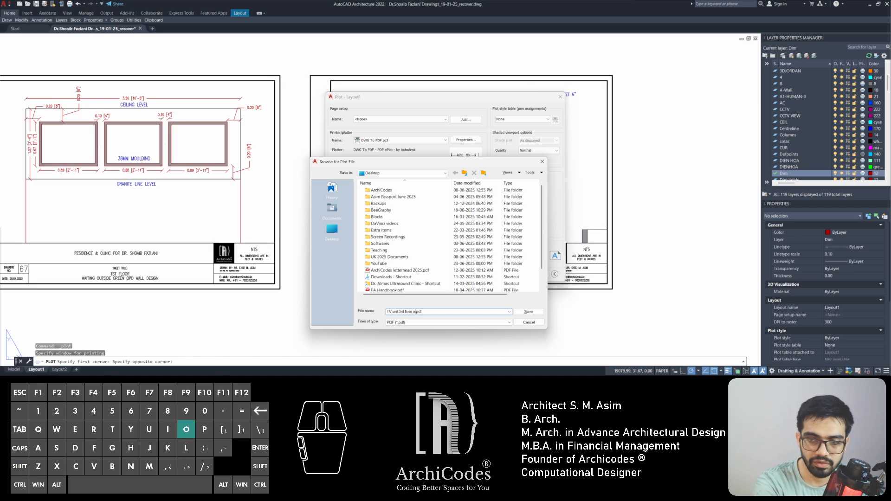
- Save the PDF to the Desktop under the client's name followed by "TV unit 3rd floor opt 2"
type("pt 2")
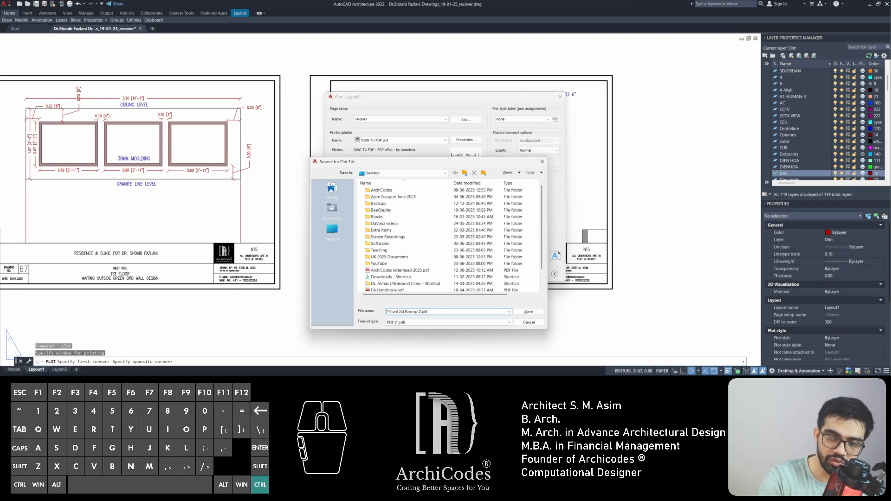
type("r. Shoaib")
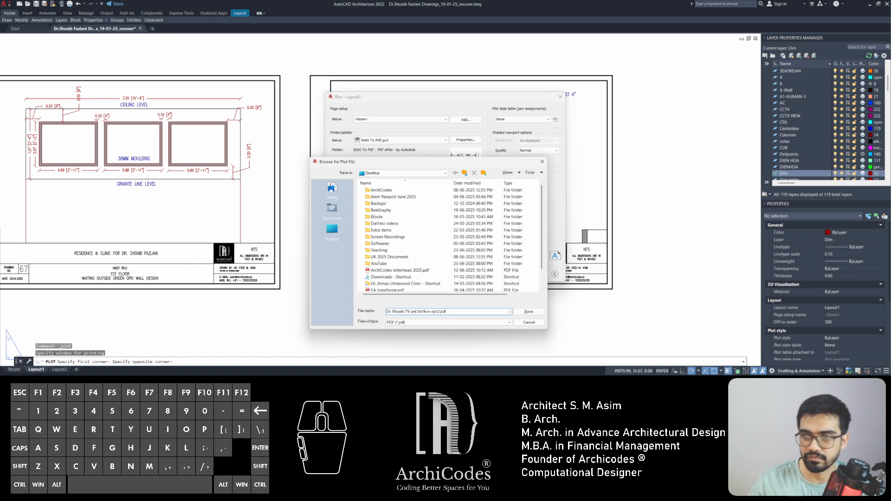
left_click(528, 311)
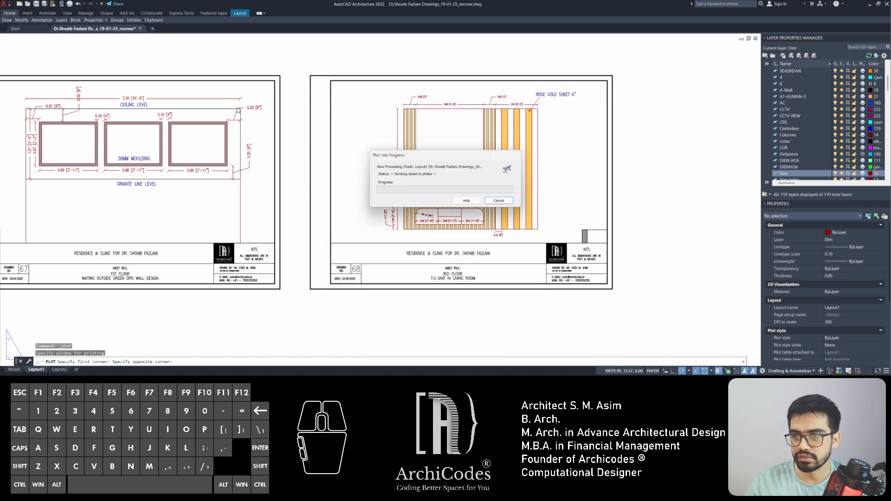
- Quit AutoCAD and save the changes to the drawing
left_click(887, 5)
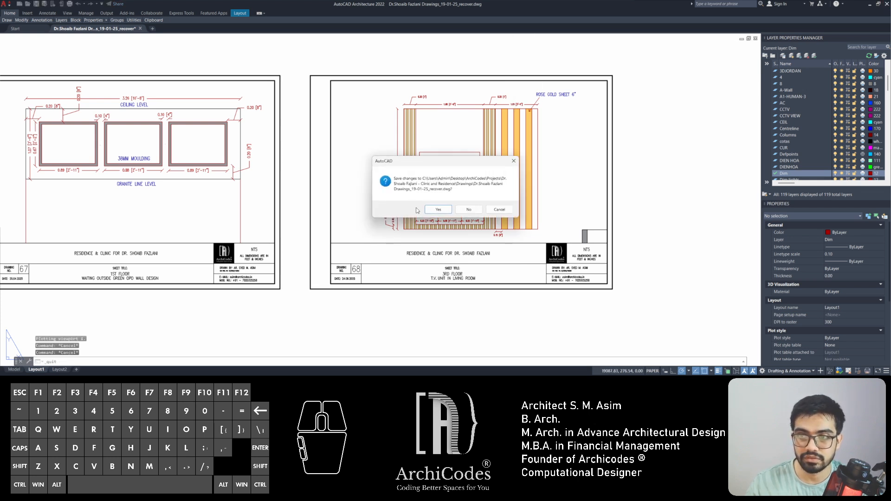
left_click(436, 212)
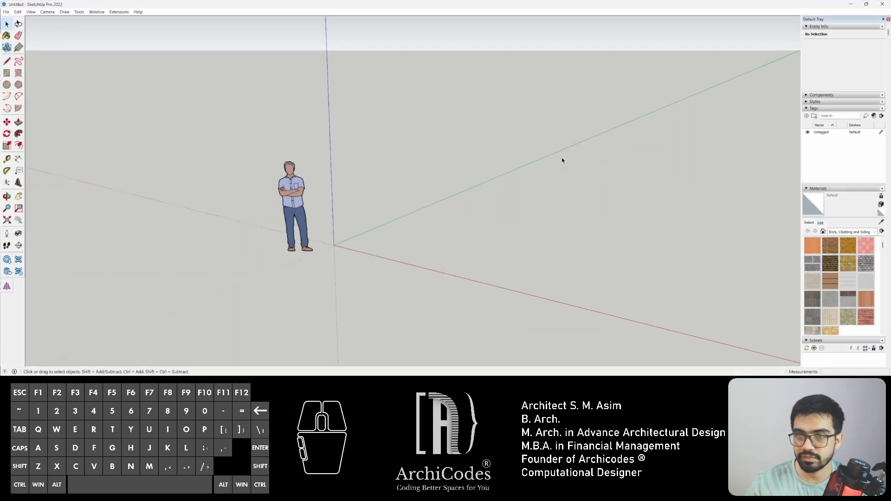
scroll(300, 216, "down", 4)
scroll(340, 221, "up", 3)
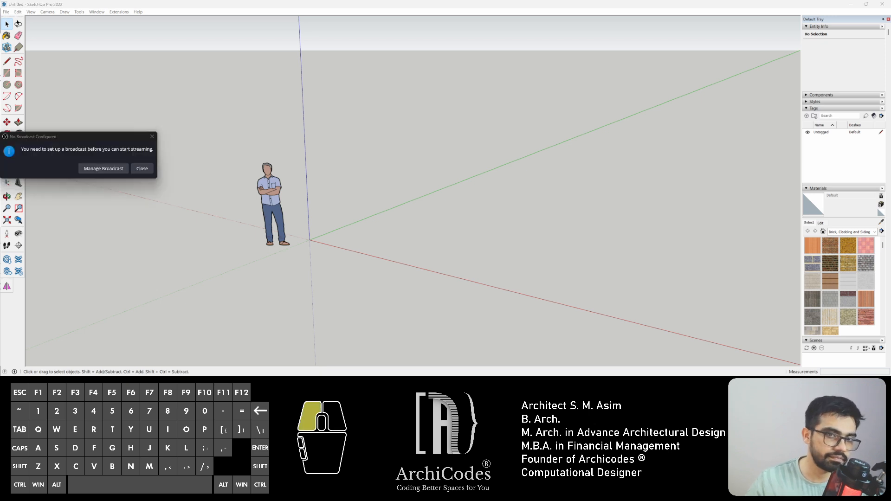
left_click(152, 136)
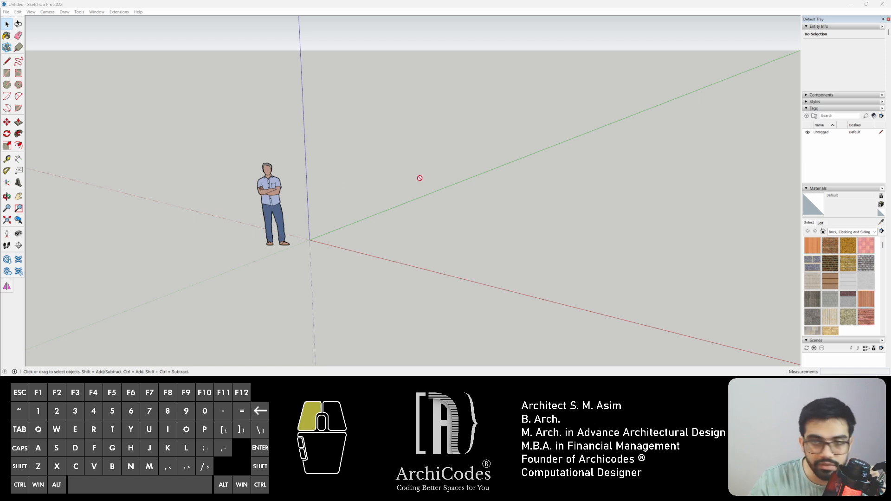
- Import the TV unit DWG into SketchUp in meters, with materials imported and the drawing origin preserved
left_click_drag(419, 178, 447, 212)
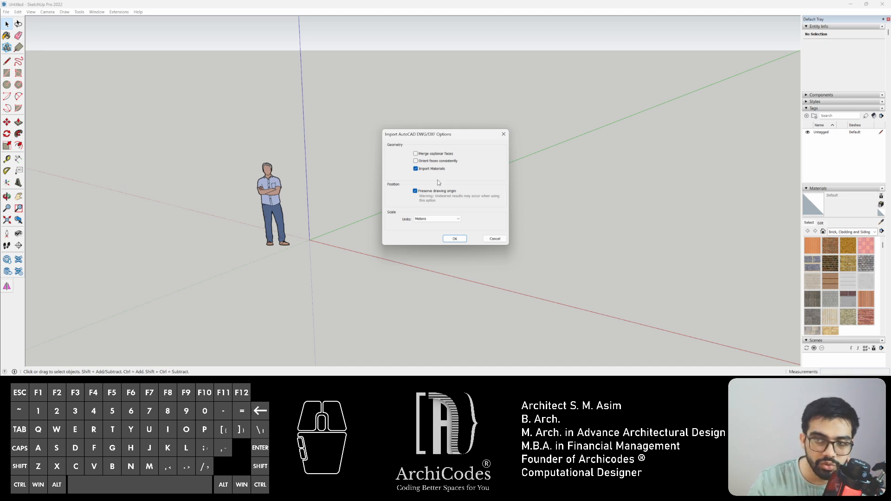
left_click(454, 239)
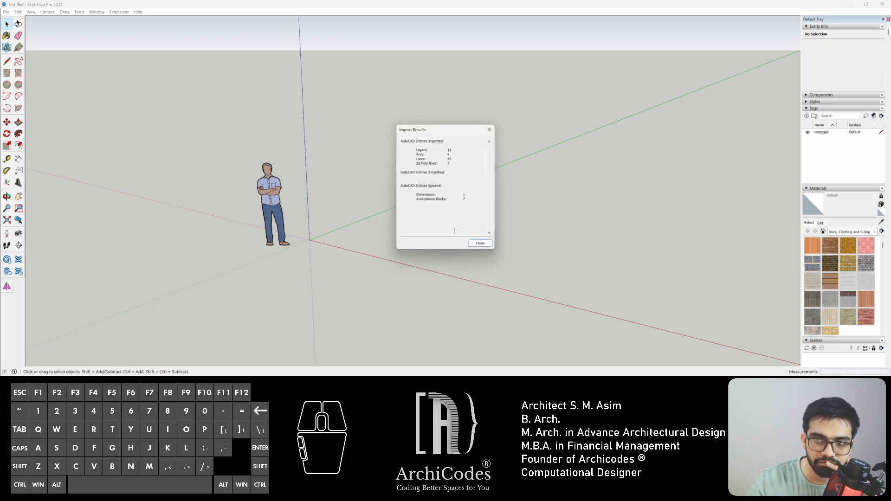
left_click(477, 245)
- Check the height of the imported TV unit elevation along its outer side edge with the Line tool
scroll(297, 183, "down", 2)
mouse_move(298, 182)
middle_mouse_down()
mouse_move(298, 218)
mouse_move(360, 310)
mouse_move(297, 263)
mouse_move(457, 262)
mouse_move(644, 225)
mouse_move(418, 269)
mouse_move(392, 285)
middle_mouse_up()
key("l")
scroll(298, 195, "up", 2)
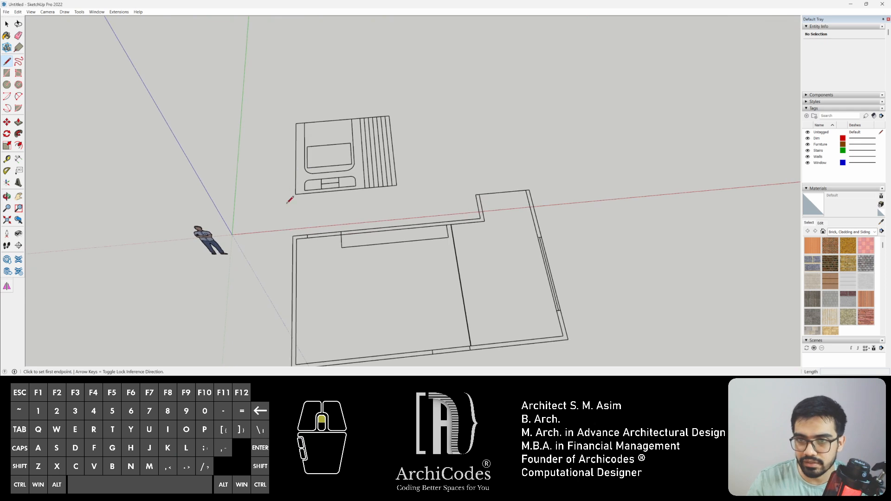
left_click(296, 195)
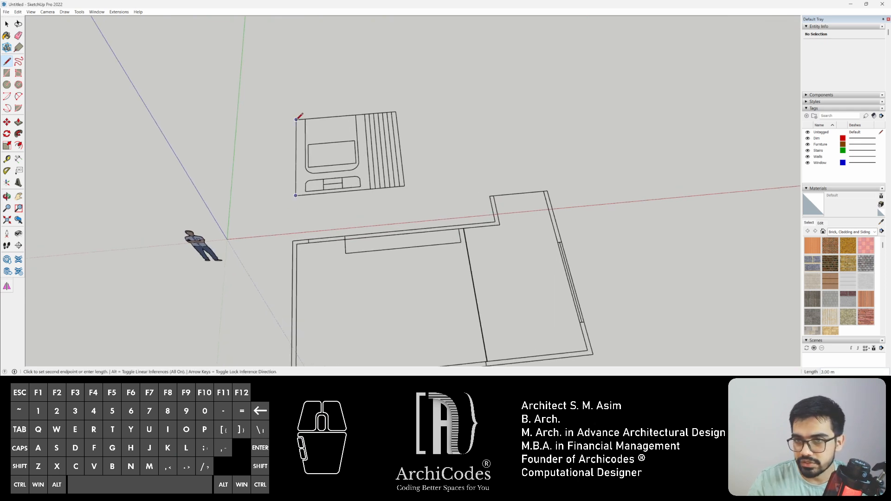
key("space")
middle_click_drag(459, 185, 427, 230)
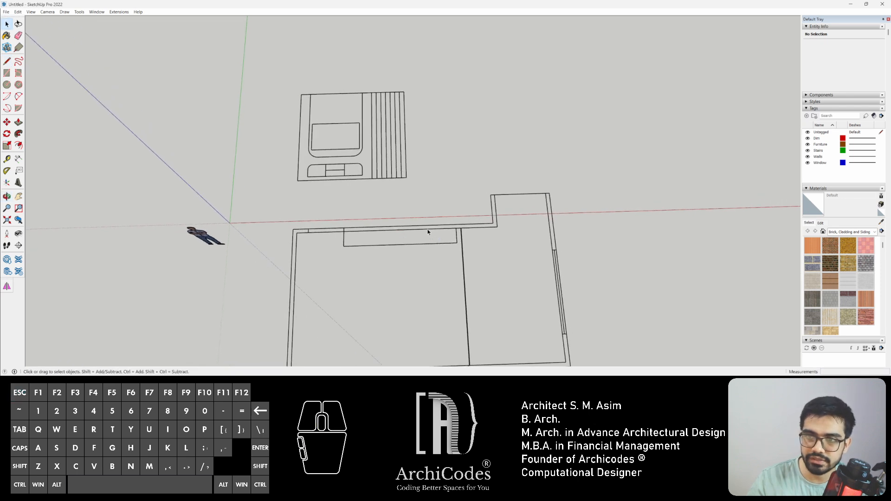
scroll(427, 231, "down", 2)
key("Escape")
- Open the imported component, select the edges of the TV unit elevation to check them, and leave the component
left_click(320, 124)
left_click(327, 157)
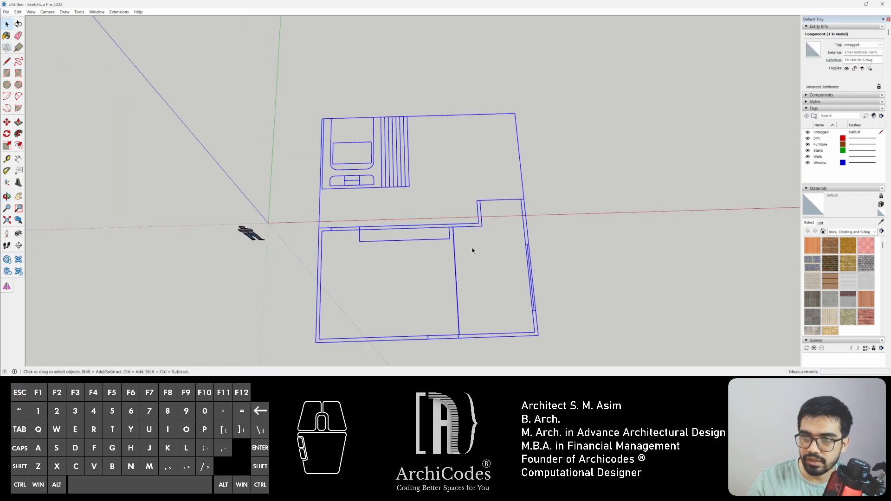
double_click(453, 229)
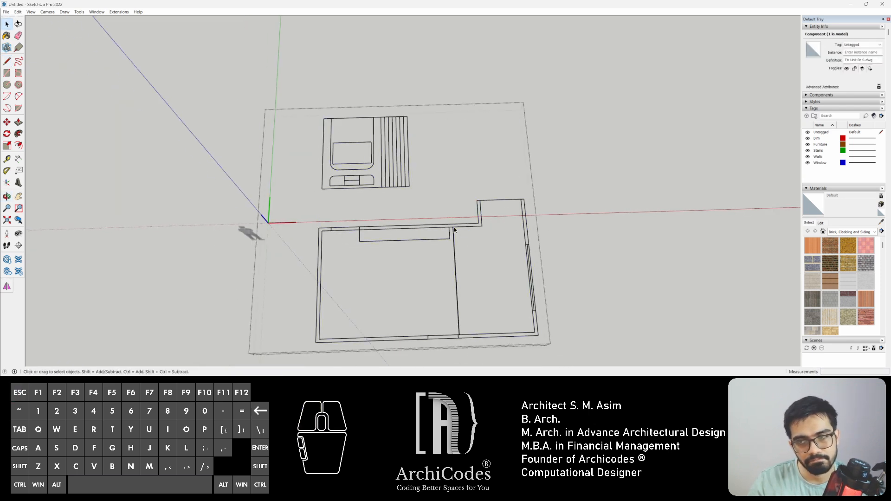
left_click_drag(306, 109, 430, 213)
middle_click_drag(430, 213, 141, 206)
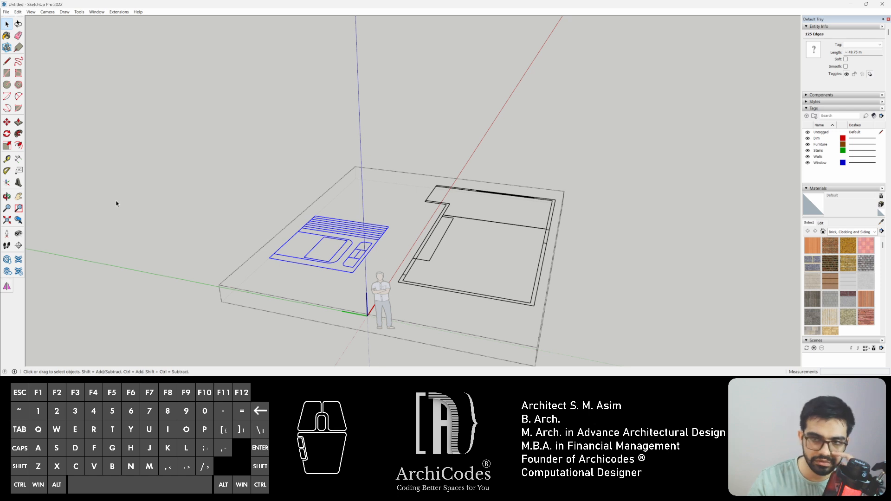
middle_click_drag(473, 223, 258, 296)
left_click(291, 172)
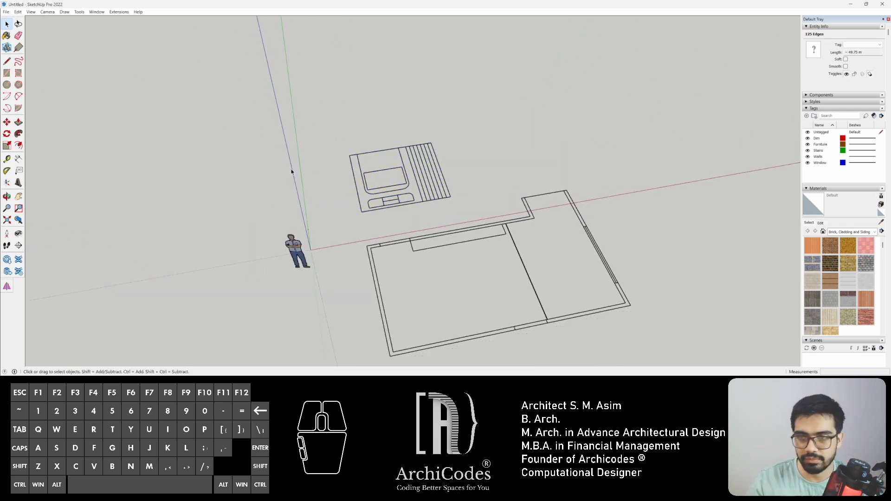
- Explode the imported component holding the TV unit elevation and the living room plan
middle_click_drag(438, 129, 392, 181)
scroll(390, 183, "up", 6)
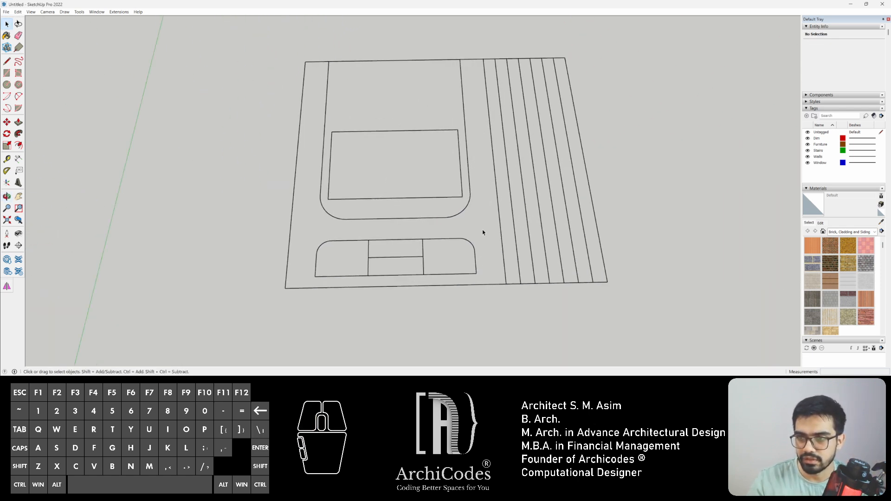
scroll(345, 175, "down", 8)
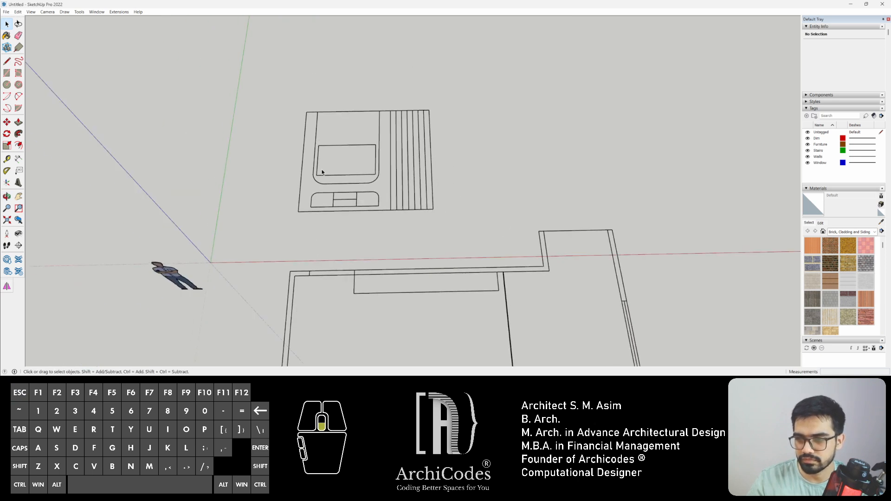
middle_click_drag(346, 175, 501, 269)
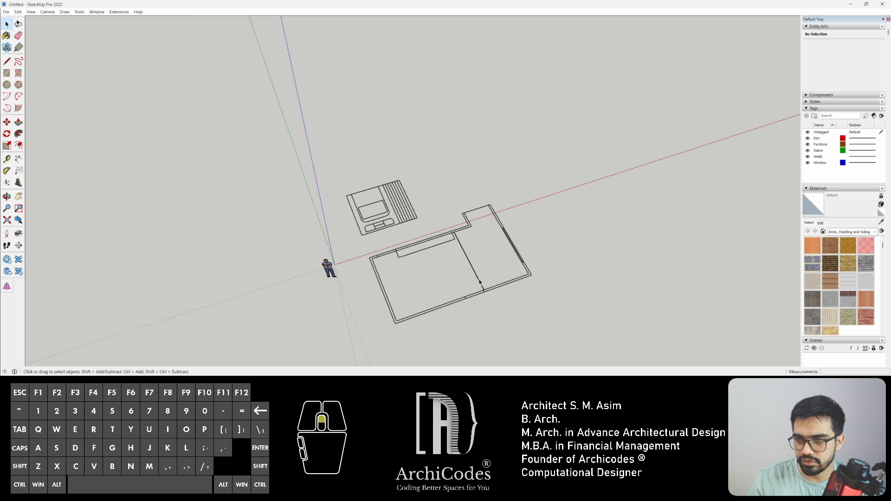
scroll(414, 267, "up", 2)
scroll(302, 161, "up", 3)
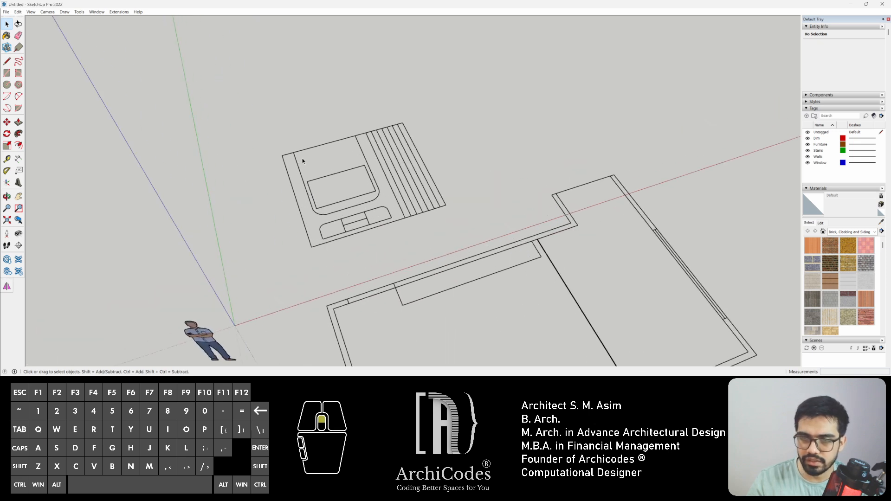
left_click(307, 193)
right_click(307, 191)
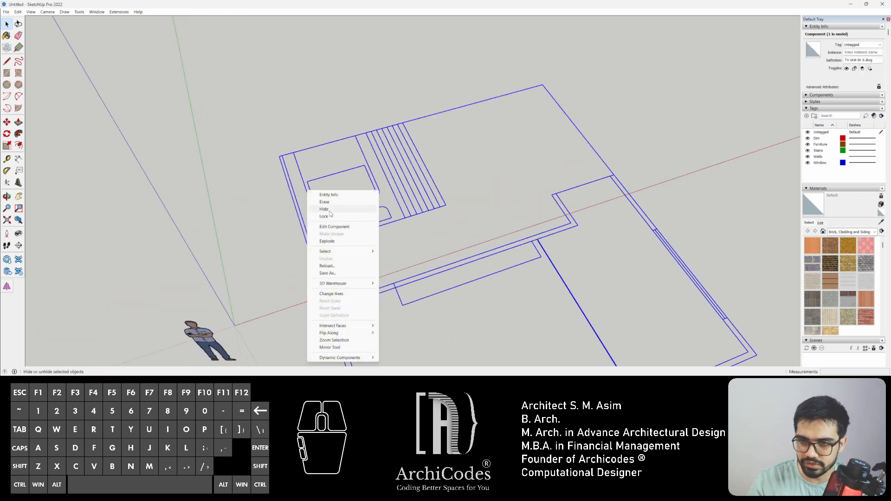
left_click(333, 241)
left_click(572, 173)
- Draw a rectangle about 4.56 by 0.11 m over the wall strip behind the TV unit in the living room plan
middle_click_drag(572, 173, 391, 193)
scroll(408, 215, "up", 3)
key("r")
scroll(431, 179, "up", 2)
left_click(406, 203)
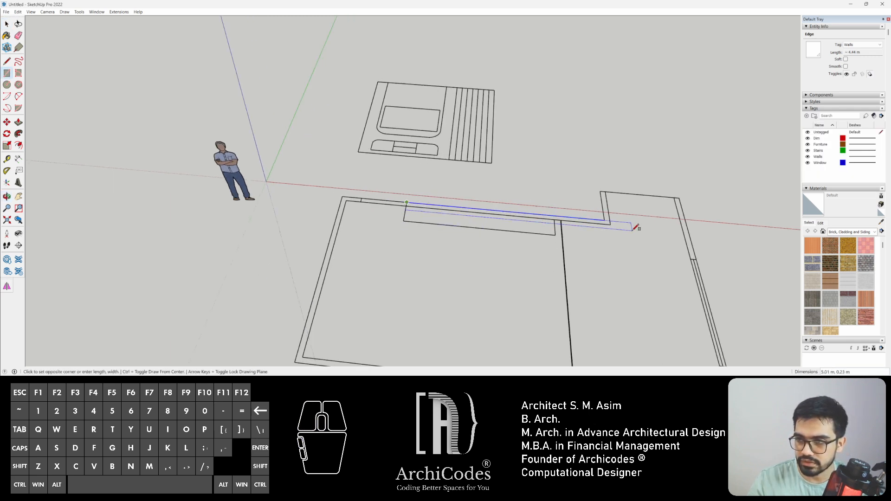
left_click(612, 223)
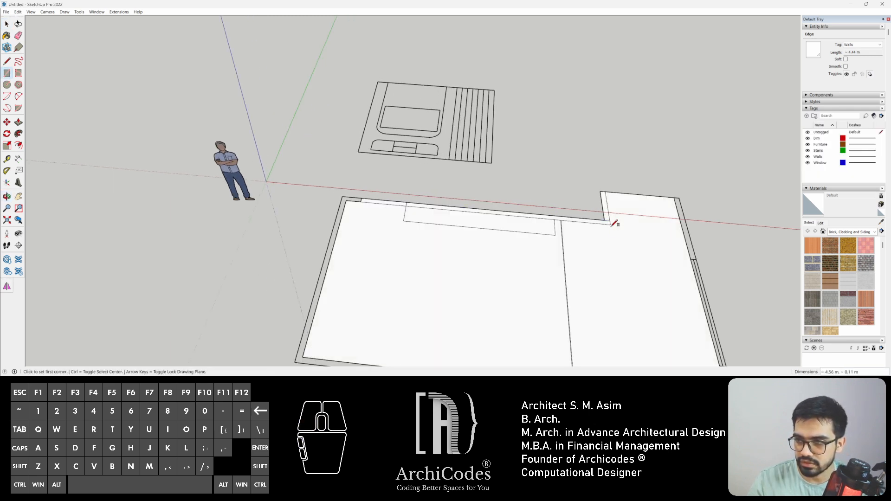
- Delete the floor faces of the living room and adjoining room and the face of the TV unit's footprint
key("space")
left_click(485, 278)
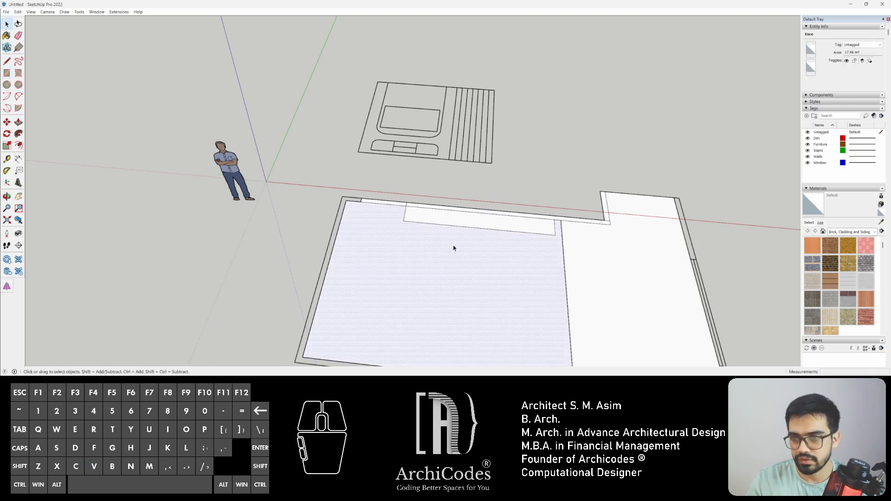
scroll(453, 247, "down", 2)
key("Delete")
left_click(585, 288)
key("Delete")
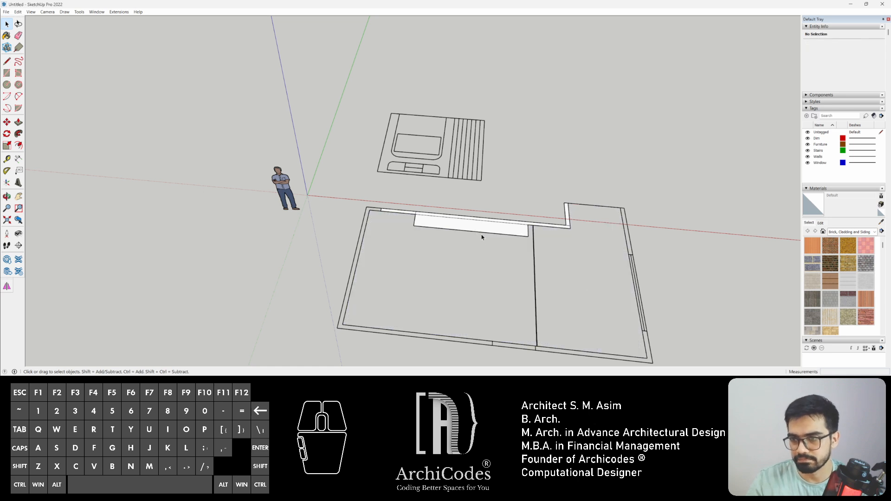
left_click(481, 235)
key("Delete")
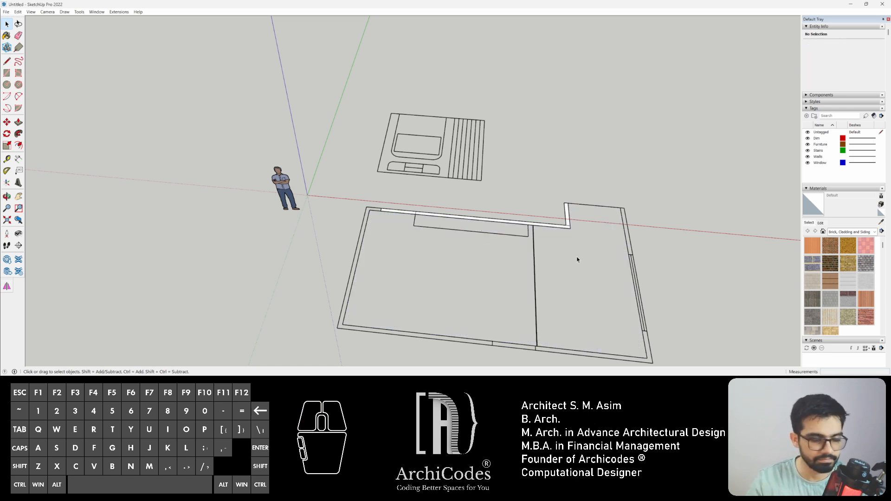
- Erase the edge dividing the TV wall strip from its short return at the corner
middle_click_drag(536, 250, 402, 240, "shift")
scroll(466, 217, "up", 8)
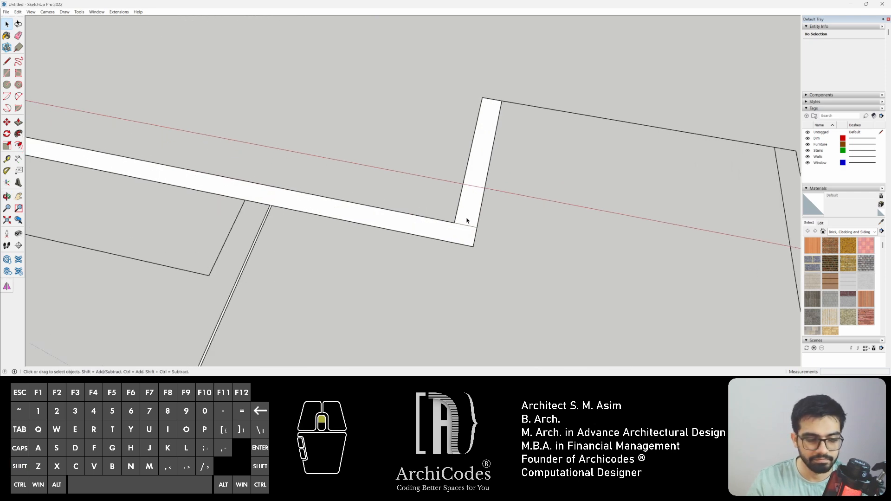
key("e")
left_click(467, 224)
scroll(464, 218, "down", 6)
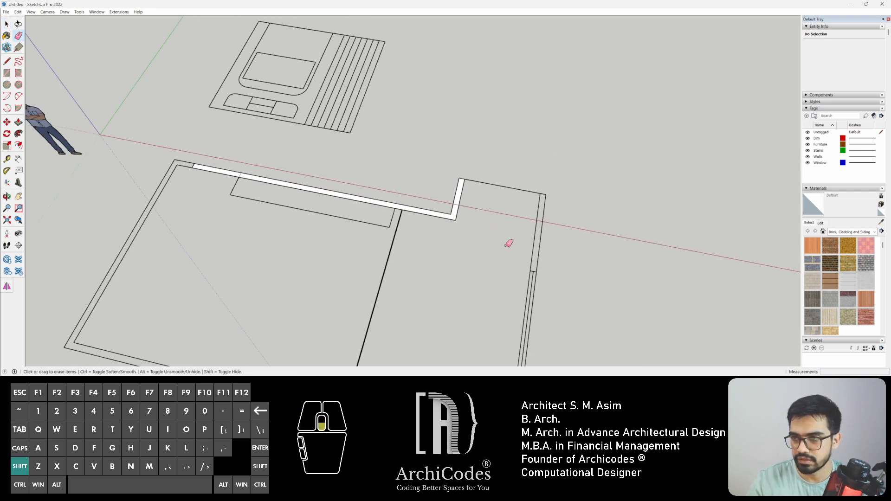
middle_click_drag(509, 243, 365, 165, "shift")
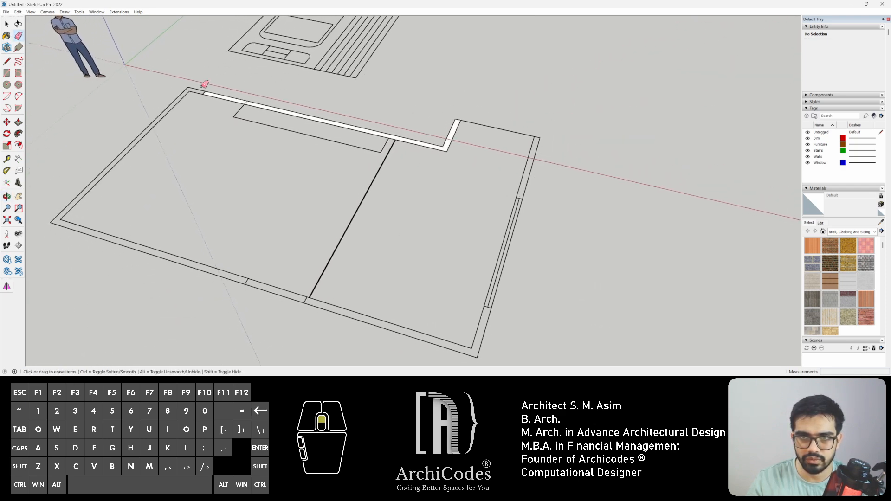
- Delete the face spanning the door opening between the TV wall and the side wall
scroll(205, 85, "up", 3)
middle_click_drag(205, 85, 348, 141)
key("space")
scroll(335, 160, "up", 2)
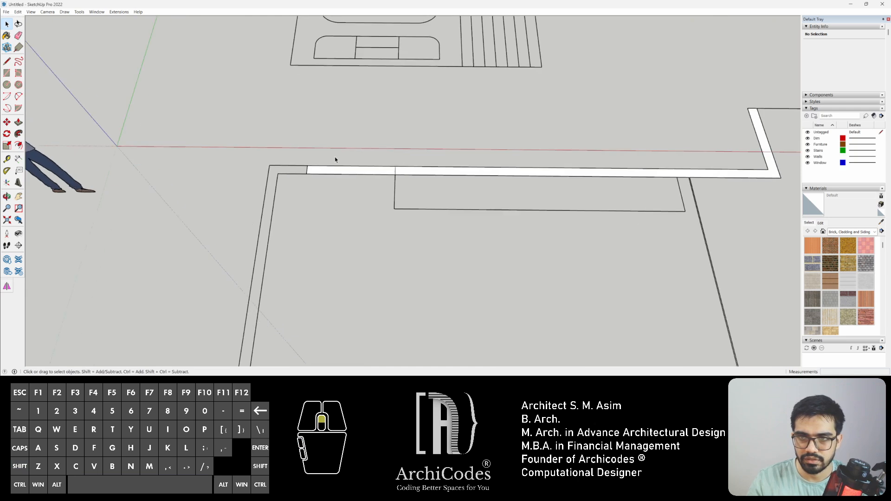
left_click(333, 174)
key("Delete")
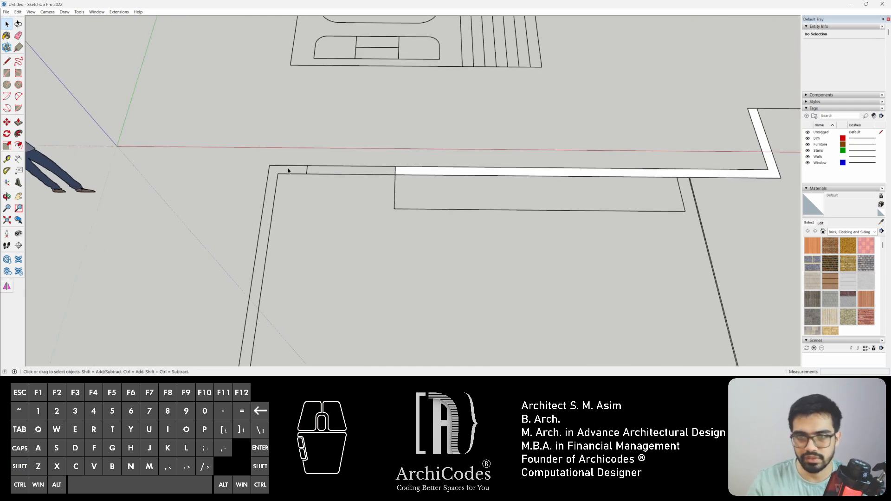
- Draw a line across the wall strip at the door opening's edge to form the side wall face, and delete the face in the opening
key("l")
left_click(307, 166)
left_click(307, 174)
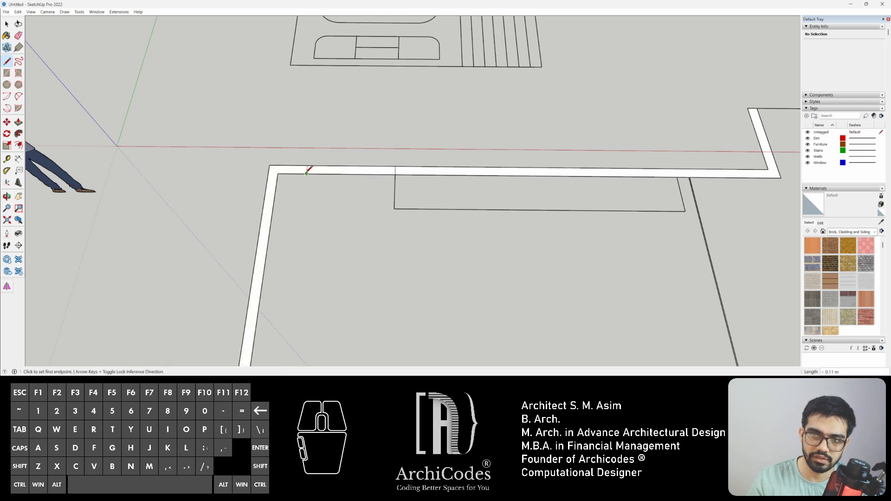
key("space")
left_click(314, 171)
key("Delete")
left_click(293, 172)
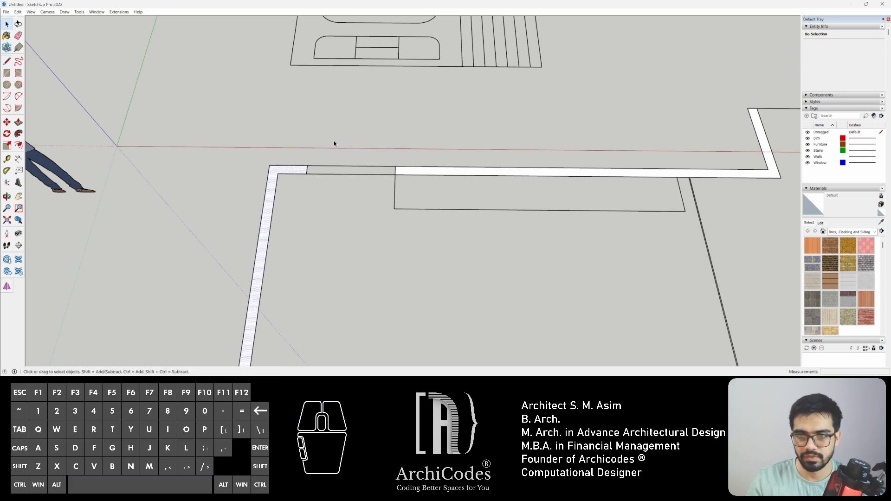
- Draw a line along the inner edge of the front wall strip from the partition line to the outer corner
scroll(333, 141, "down", 3)
middle_click_drag(402, 234, 348, 179, "shift")
scroll(442, 239, "up", 3)
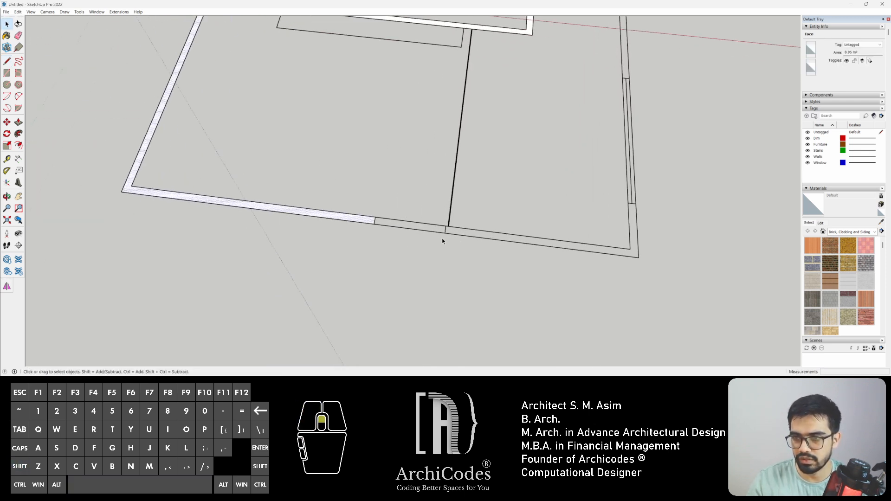
left_click(481, 233)
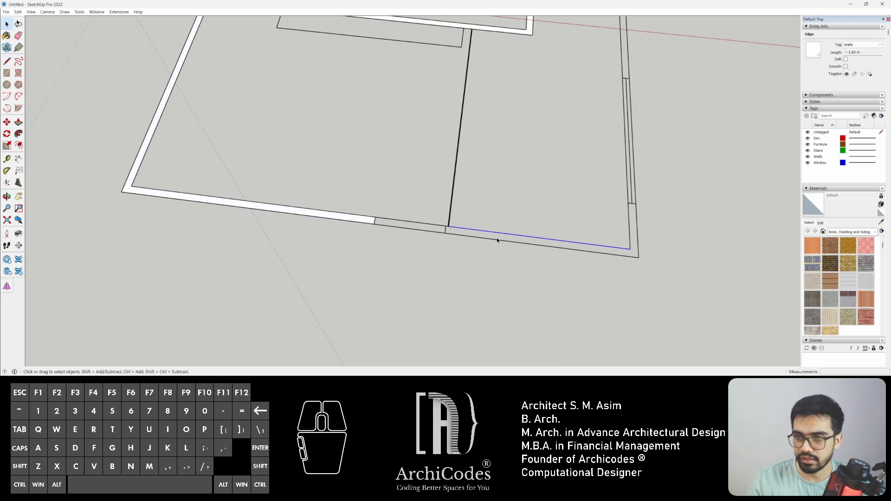
key("l")
left_click(446, 226)
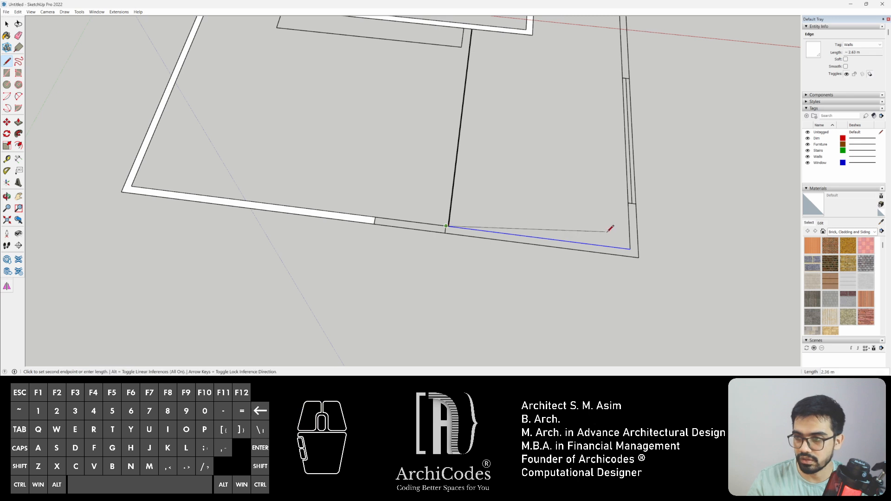
left_click(629, 249)
- Delete the newly formed floor faces of the adjoining room and the living room, leaving only the wall strips
key("space")
left_click(536, 174)
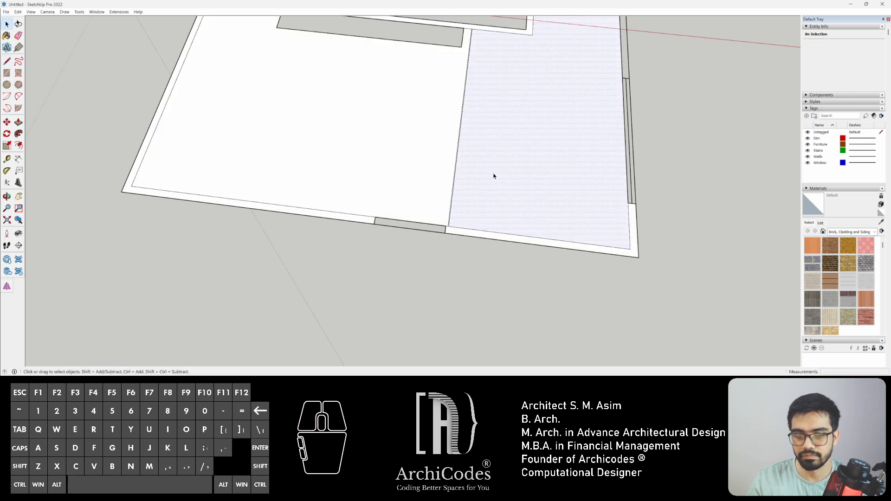
middle_click_drag(371, 173, 412, 173)
key("Delete")
left_click(348, 141)
key("Delete")
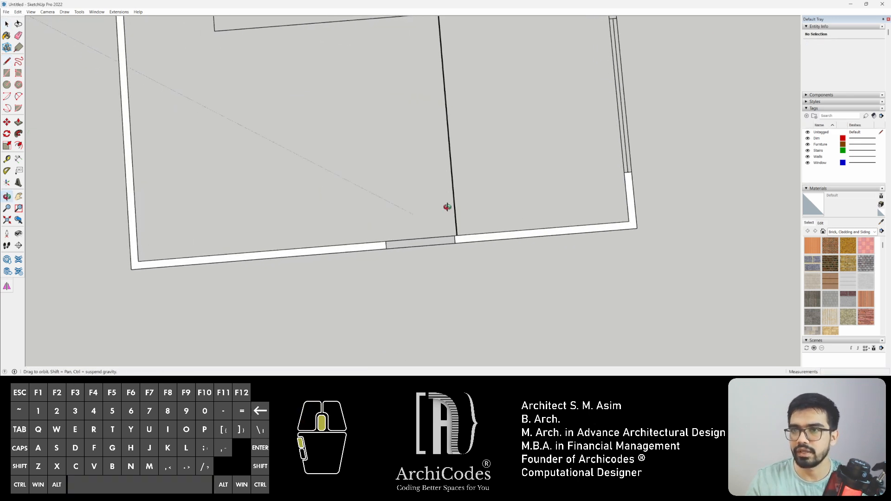
- Extrude the L-shaped TV wall strip upwards by 3 m with Push/Pull
scroll(420, 136, "down", 3)
middle_click_drag(429, 131, 432, 97)
scroll(346, 159, "up", 3)
scroll(346, 159, "up", 2)
left_click(339, 181)
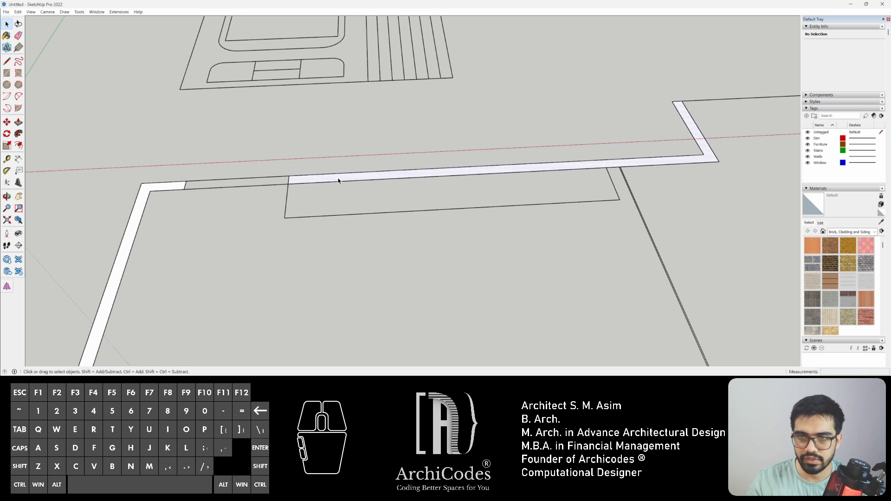
key("p")
left_click_drag(339, 181, 409, 71)
scroll(338, 76, "down", 3)
middle_click_drag(408, 72, 427, 145, "shift")
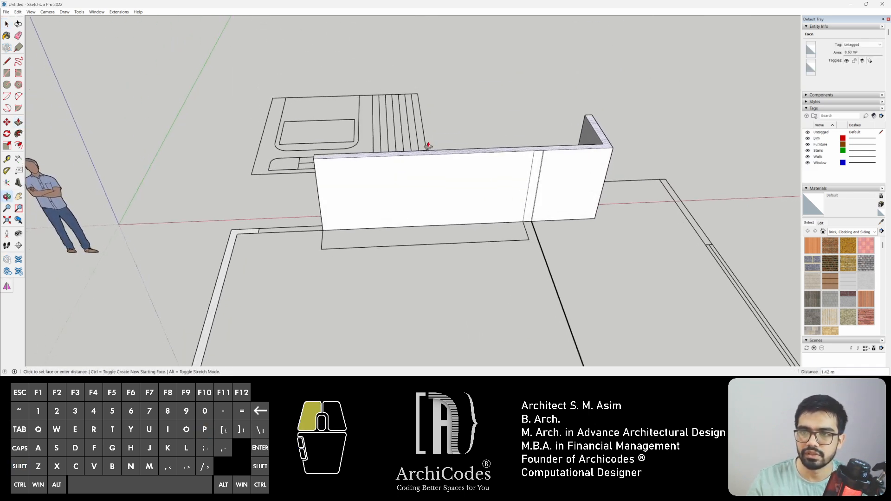
left_click_drag(427, 146, 421, 98)
key("Return")
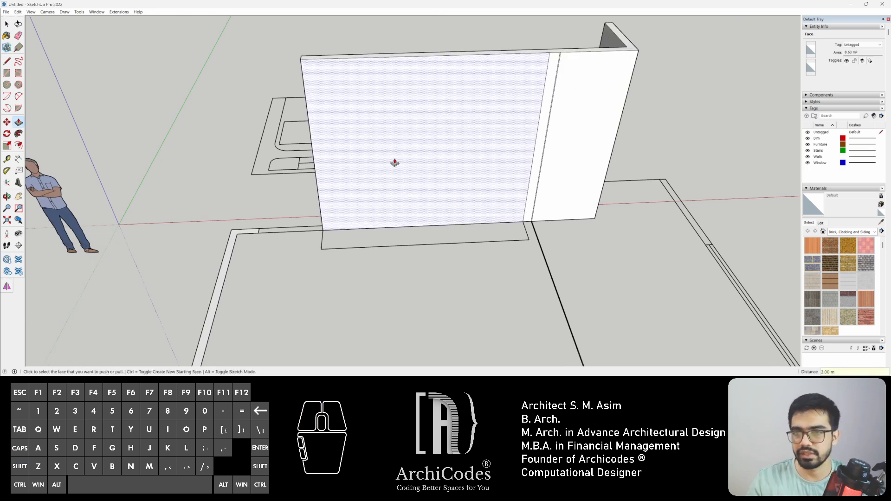
- Extrude the side wall strip and the front corner wall strip up to the 3 m height of the TV wall
scroll(394, 159, "down", 3)
scroll(454, 169, "up", 5)
left_click_drag(376, 204, 496, 40)
scroll(557, 86, "down", 3)
middle_click_drag(736, 221, 409, 139, "shift")
scroll(511, 179, "up", 5)
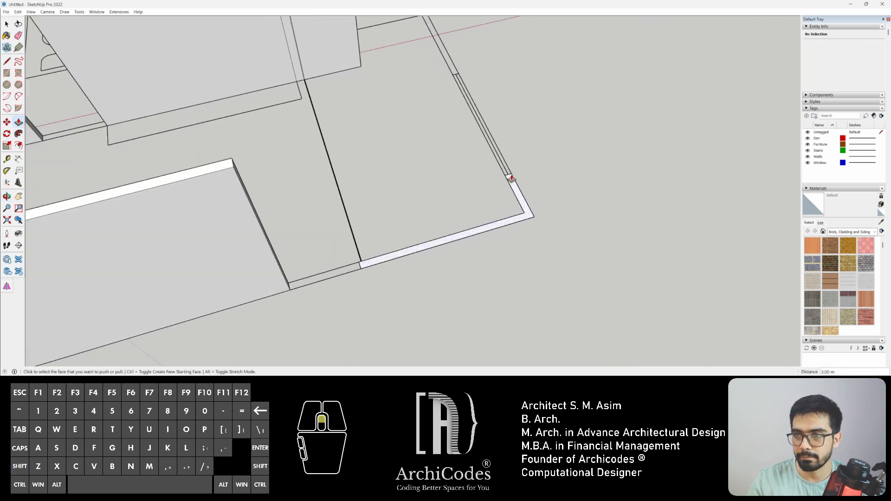
left_click_drag(511, 180, 251, 33)
- Draw a rectangle about 0.12 by 1.77 m over the wall strip between the far corner and the window
scroll(314, 64, "down", 5)
mouse_move(328, 64)
middle_mouse_down("shift")
mouse_move(432, 237)
mouse_move(441, 204)
middle_mouse_up("shift")
scroll(506, 241, "up", 5)
scroll(474, 193, "up", 5)
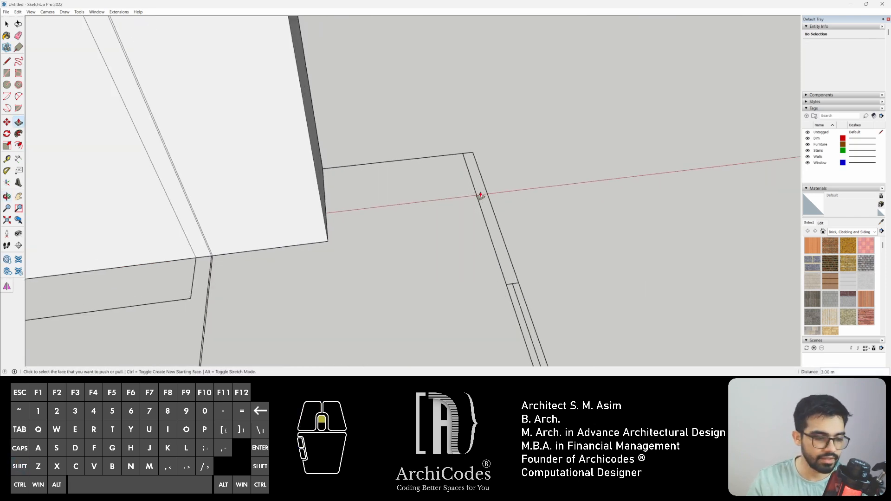
key("r")
left_click(472, 152)
left_click(511, 286)
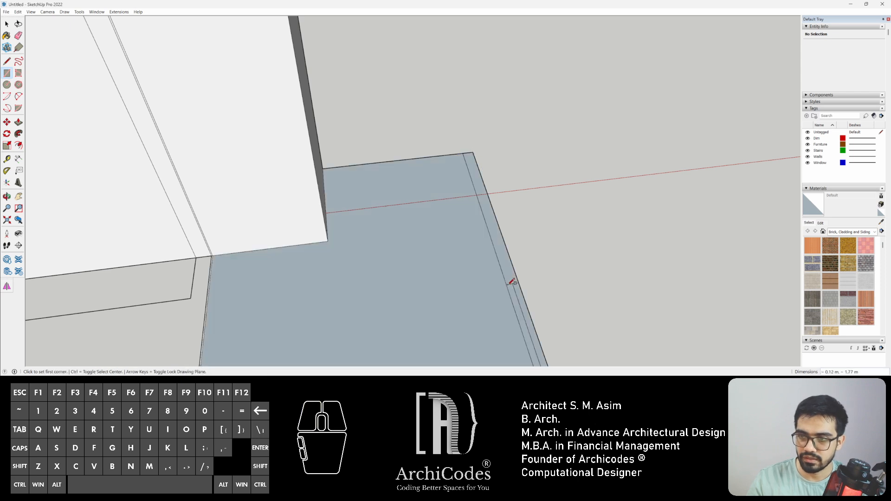
- Extrude the wall strip beside the window up to the top of the TV wall, 3 m high
key("space")
left_click(505, 255)
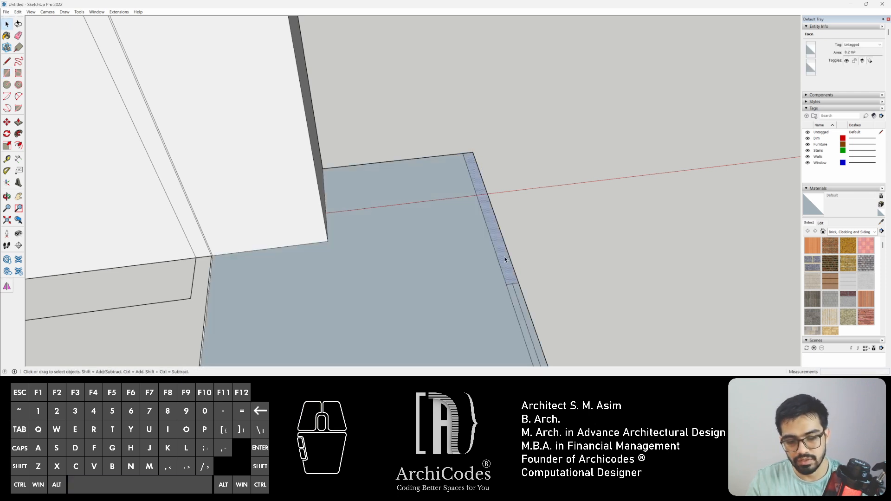
key("p")
left_click_drag(505, 258, 333, 36)
scroll(374, 122, "down", 4)
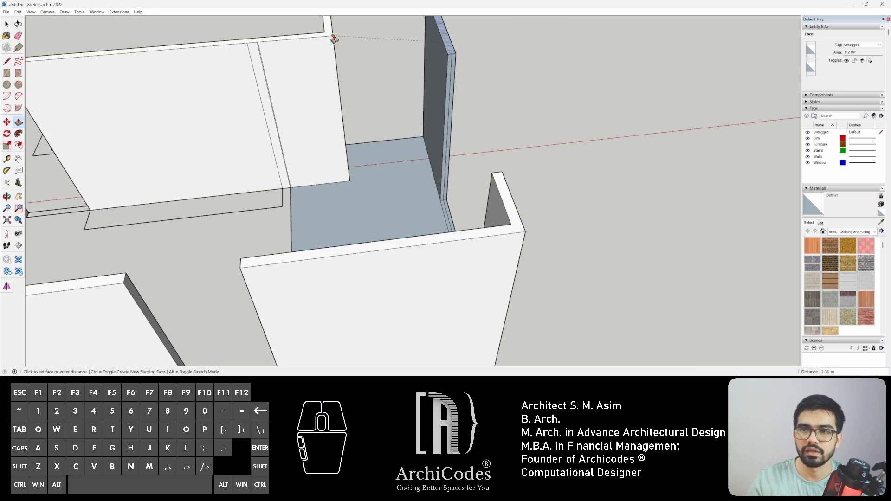
left_click(333, 37)
- Delete the floor face of the adjoining room between the raised walls
scroll(366, 214, "down", 2)
key("space")
left_click(375, 244)
key("Delete")
scroll(398, 214, "down", 4)
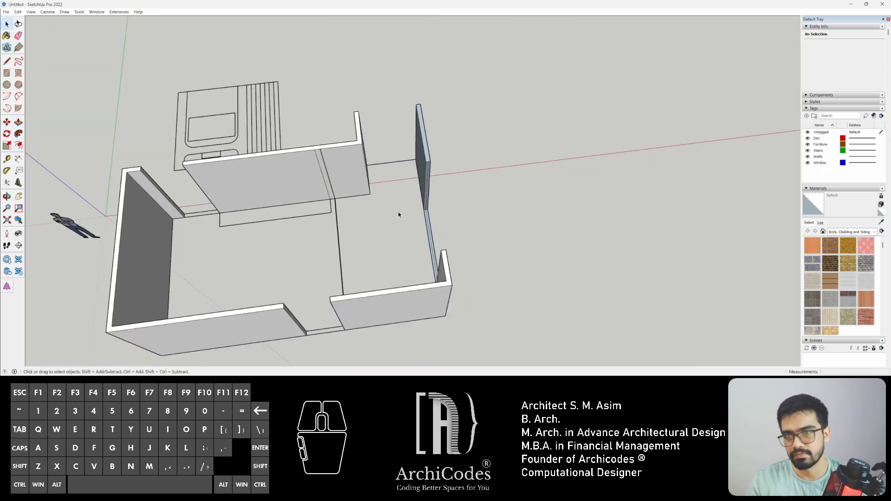
- Draw a floor rectangle across both rooms from the living room's inner corner to the diagonally opposite wall corner
middle_click_drag(372, 225, 525, 235)
key("r")
middle_click_drag(408, 209, 506, 266)
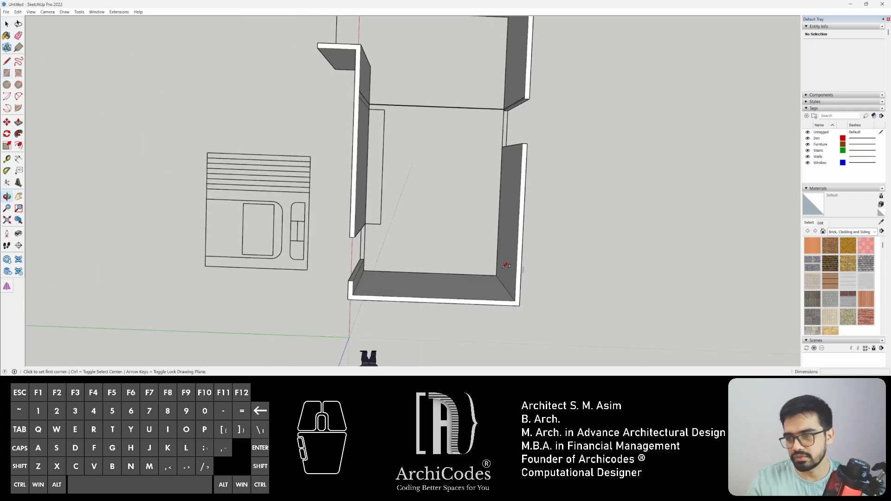
left_click(496, 275)
middle_click_drag(408, 139, 304, 179)
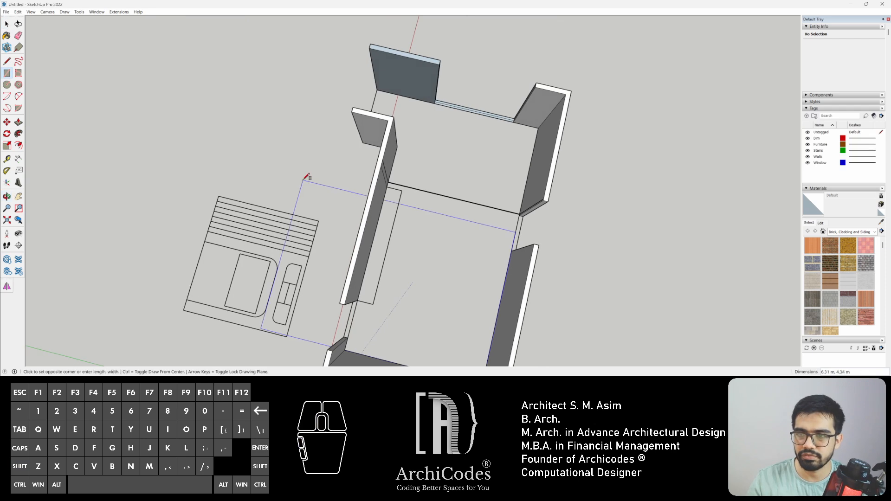
left_click(385, 82)
middle_click_drag(385, 82, 368, 218)
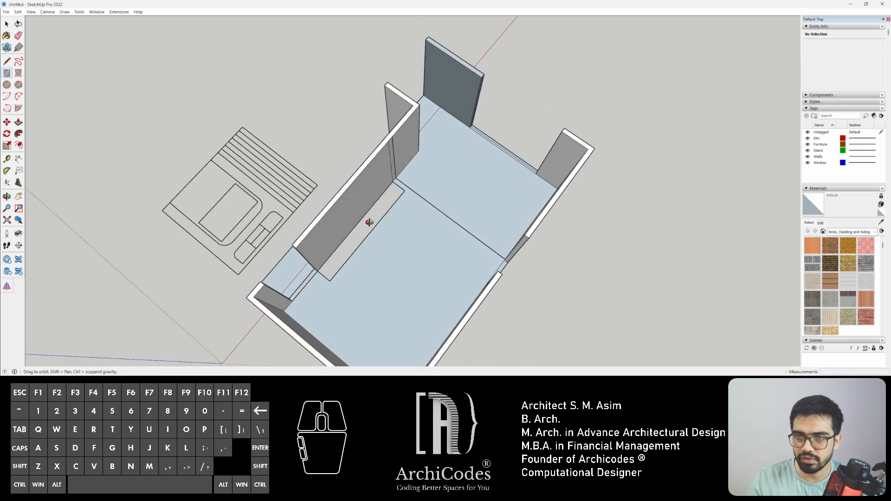
- Draw a rectangle about 1.05 by 0.11 m across the door opening between the side wall and the TV wall
scroll(385, 248, "up", 4)
key("space")
middle_click_drag(385, 248, 348, 242)
key("r")
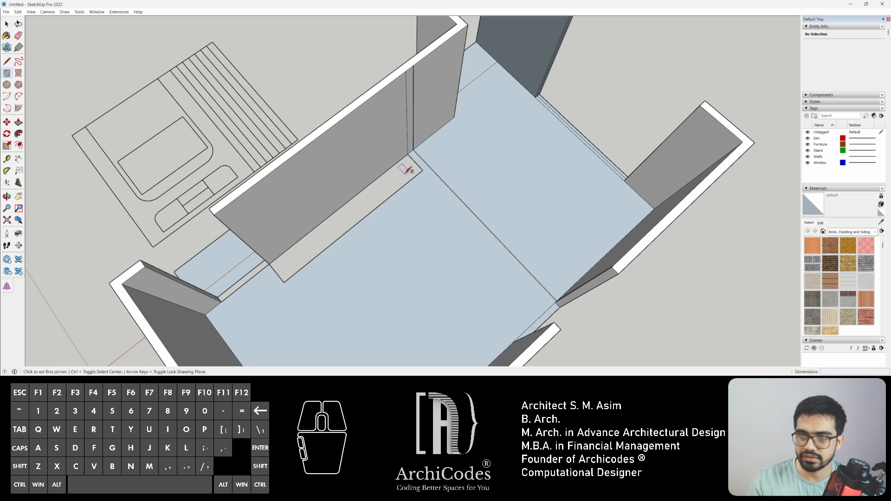
mouse_move(435, 266)
middle_mouse_down()
mouse_move(319, 249)
mouse_move(476, 286)
mouse_move(455, 313)
mouse_move(324, 223)
mouse_move(321, 233)
mouse_move(339, 238)
mouse_move(352, 298)
mouse_move(422, 255)
middle_mouse_up()
scroll(335, 289, "up", 4)
mouse_move(423, 255)
middle_mouse_down()
mouse_move(448, 250)
mouse_move(433, 252)
mouse_move(449, 237)
mouse_move(436, 259)
middle_mouse_up()
scroll(435, 259, "up", 2)
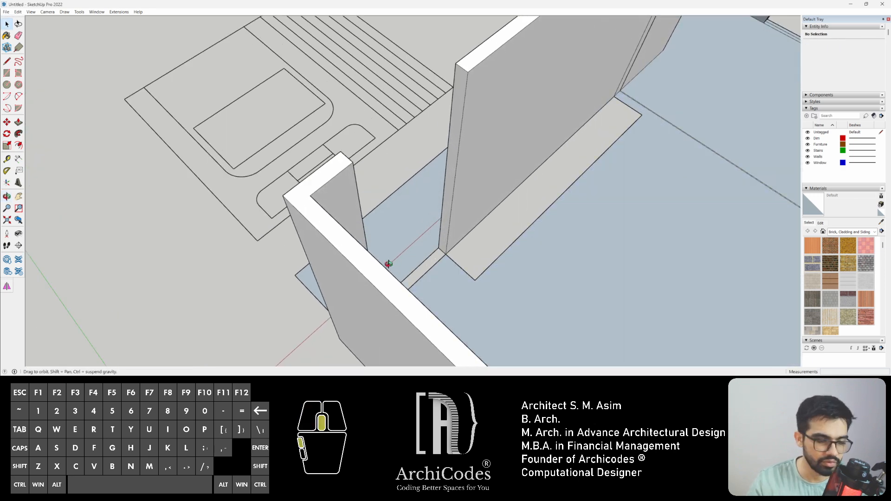
middle_click_drag(388, 261, 319, 277)
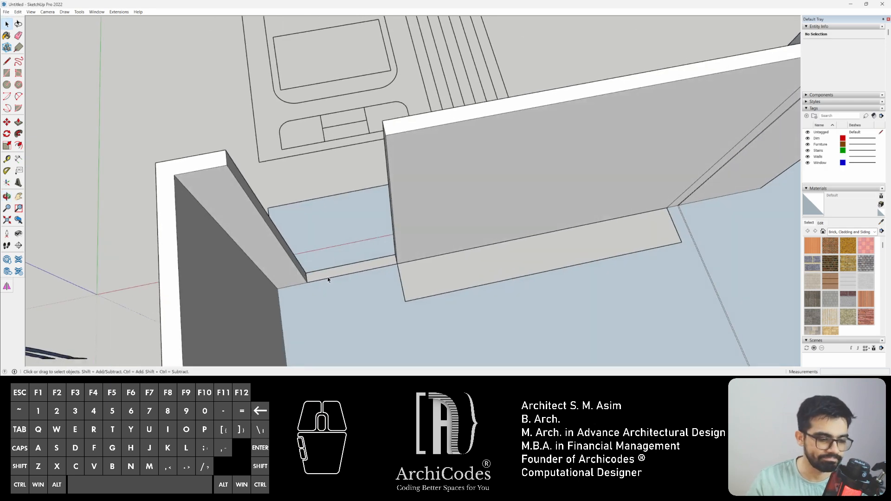
key("r")
left_click(306, 273)
left_click(397, 262)
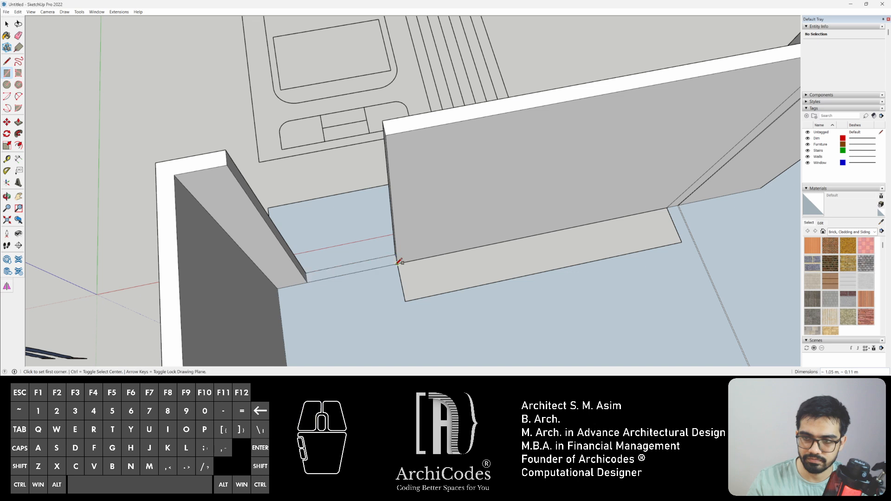
- Copy the door opening's face 2.1 m upwards and extrude the copy to the top of the walls as a lintel
key("space")
left_click(383, 263)
middle_click_drag(385, 263, 466, 218)
key("m")
key("ctrl")
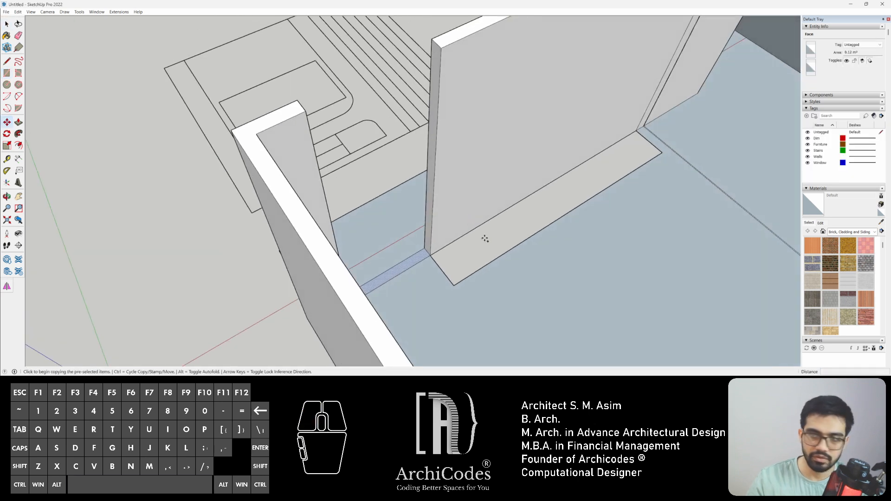
left_click(430, 257)
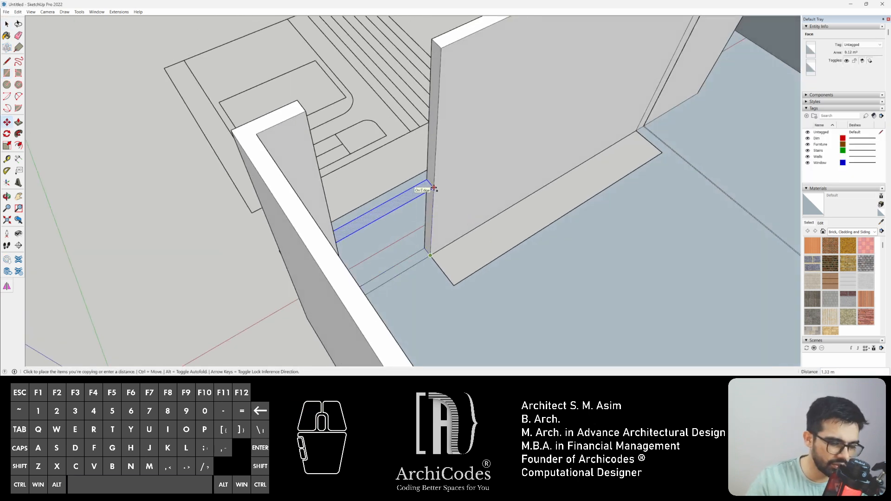
type("2.1")
key("Return")
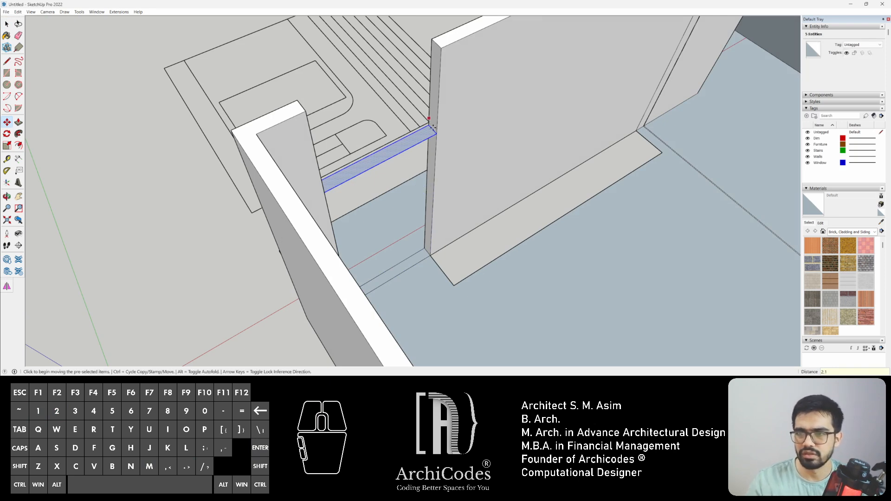
key("p")
left_click_drag(432, 131, 440, 48)
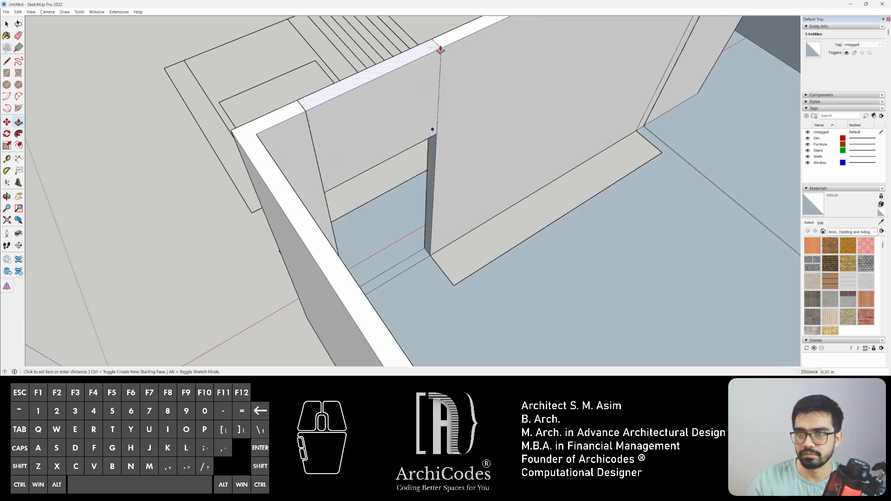
- Erase the two vertical seam lines between the door lintel and the adjoining walls on the TV wall side
scroll(432, 157, "down", 3)
middle_click_drag(591, 202, 344, 164)
scroll(345, 160, "down", 2)
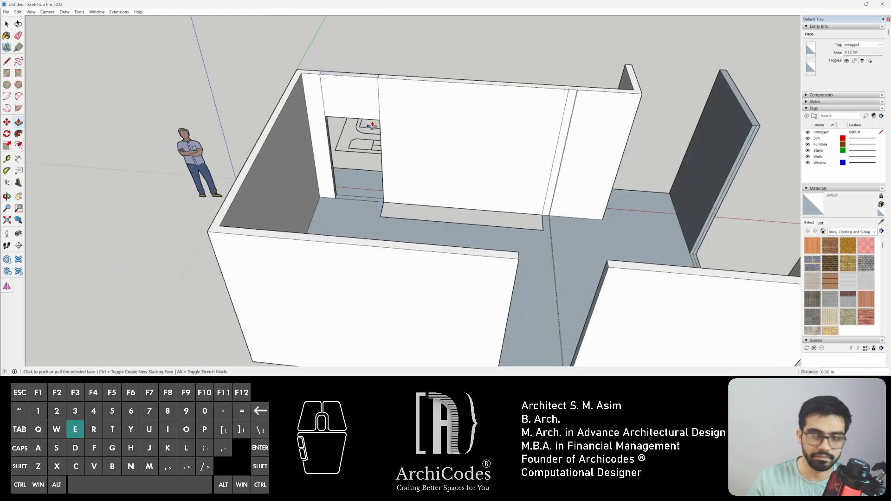
key("e")
left_click(378, 97)
left_click(321, 92)
scroll(437, 160, "down", 3)
mouse_move(465, 220)
middle_mouse_down("shift")
mouse_move(355, 225)
mouse_move(417, 297)
middle_mouse_up("shift")
scroll(420, 331, "up", 4)
key("space")
left_click(397, 320)
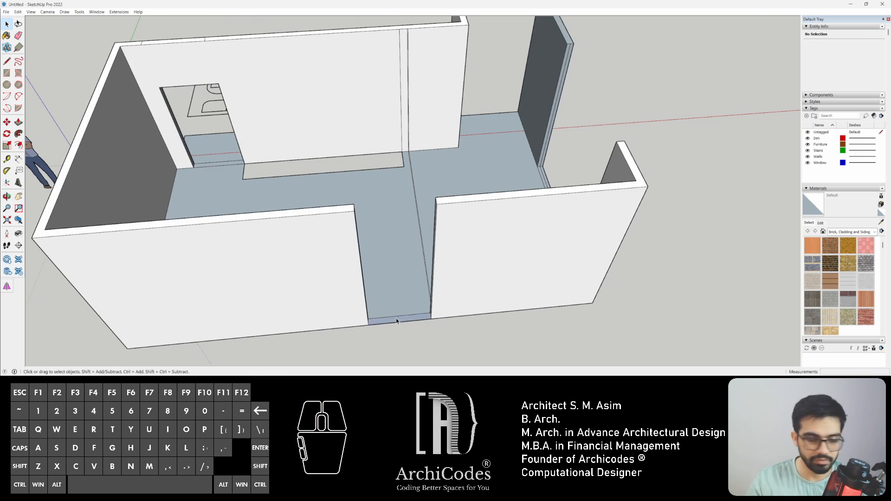
key("p")
left_click(404, 320)
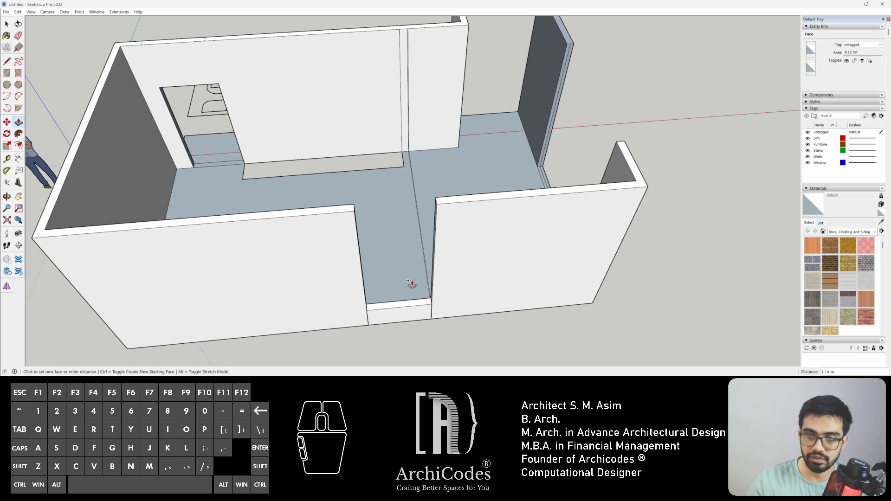
left_click(439, 264)
key("Escape")
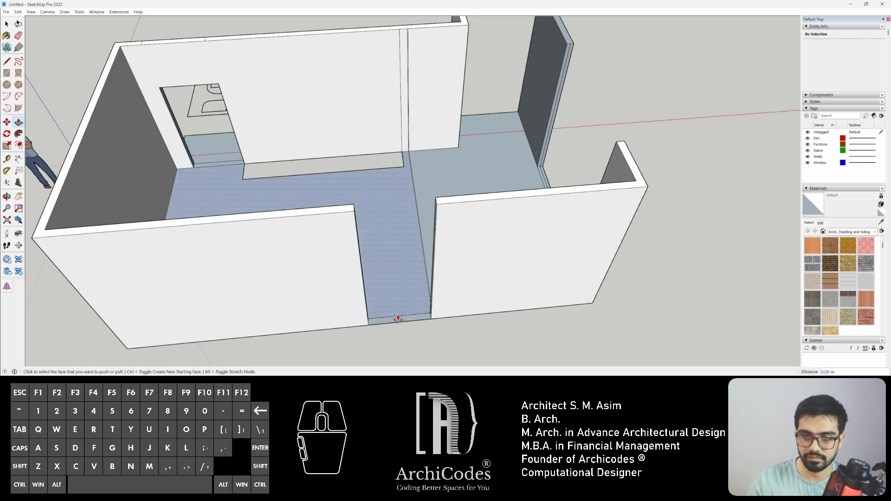
- Copy the second door opening's threshold face up to the first lintel's underside height and extrude the copy 0.90 m to the wall tops
key("space")
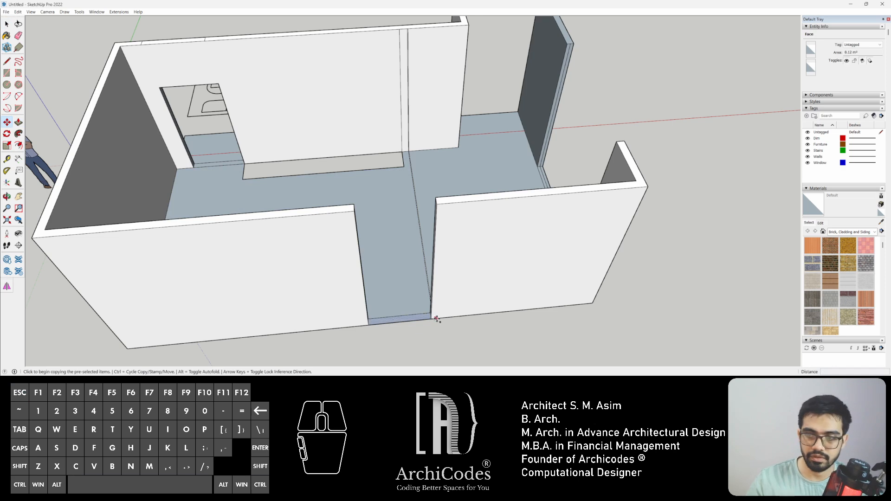
left_click(431, 317)
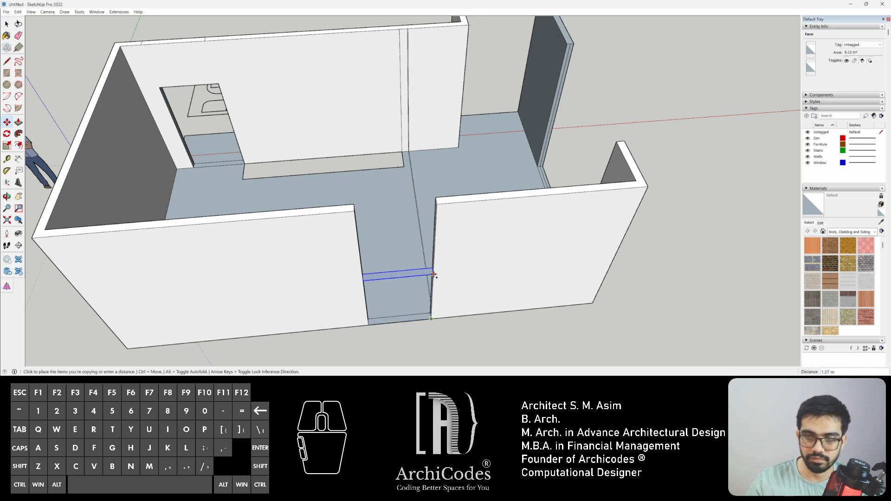
left_click(216, 84)
key("p")
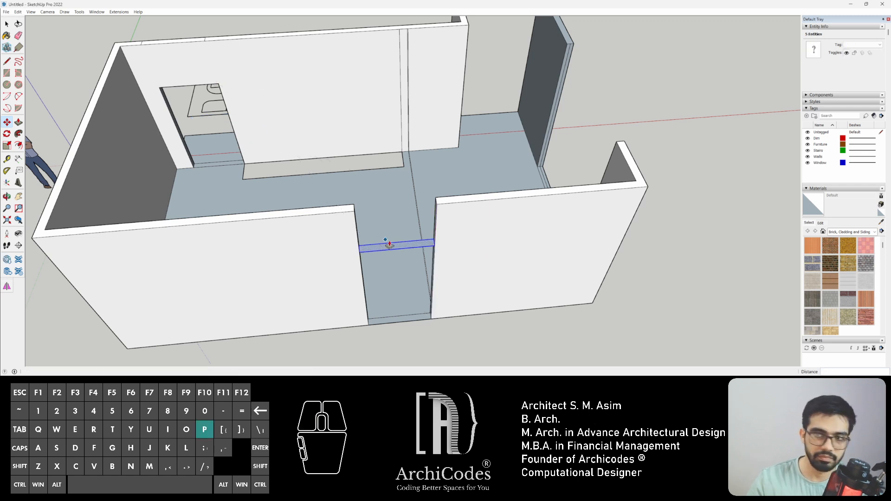
double_click(381, 244)
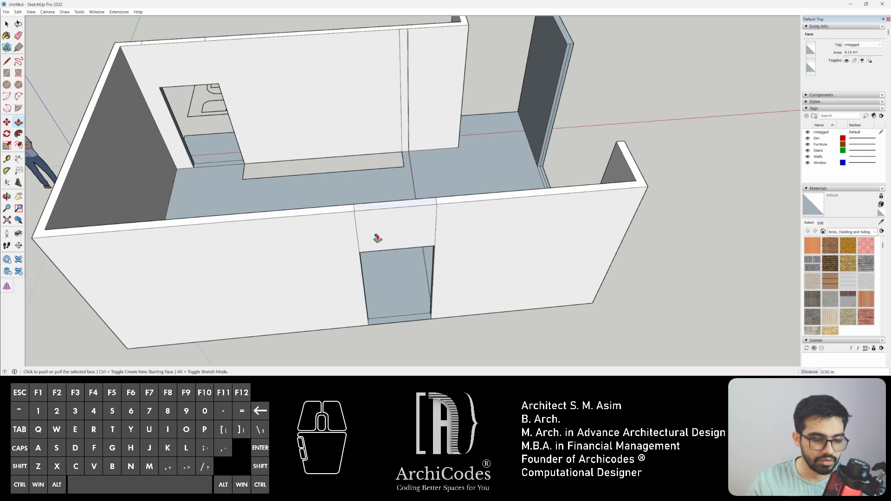
- Delete the human scale figure standing in front of the room
middle_click_drag(348, 215, 589, 149)
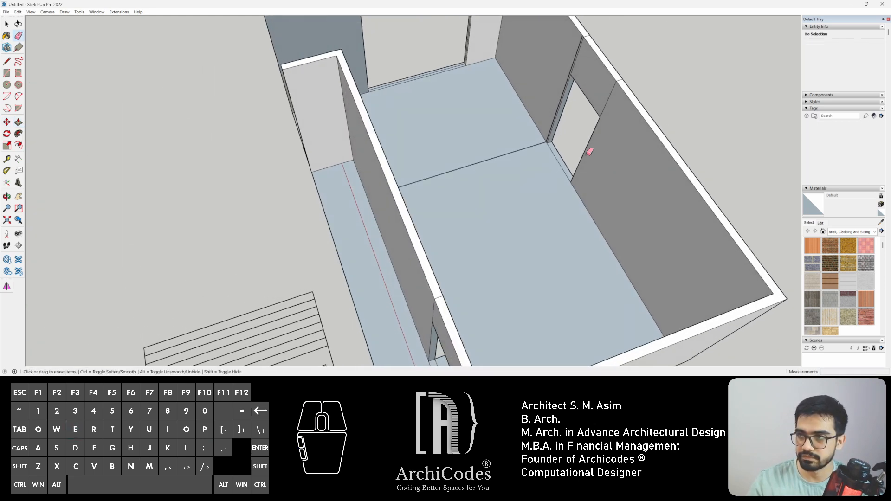
middle_click_drag(569, 184, 144, 171)
scroll(354, 107, "down", 3)
mouse_move(439, 185)
middle_mouse_down()
mouse_move(354, 108)
mouse_move(379, 237)
mouse_move(573, 283)
mouse_move(592, 180)
mouse_move(403, 151)
mouse_move(448, 146)
mouse_move(366, 68)
middle_mouse_up()
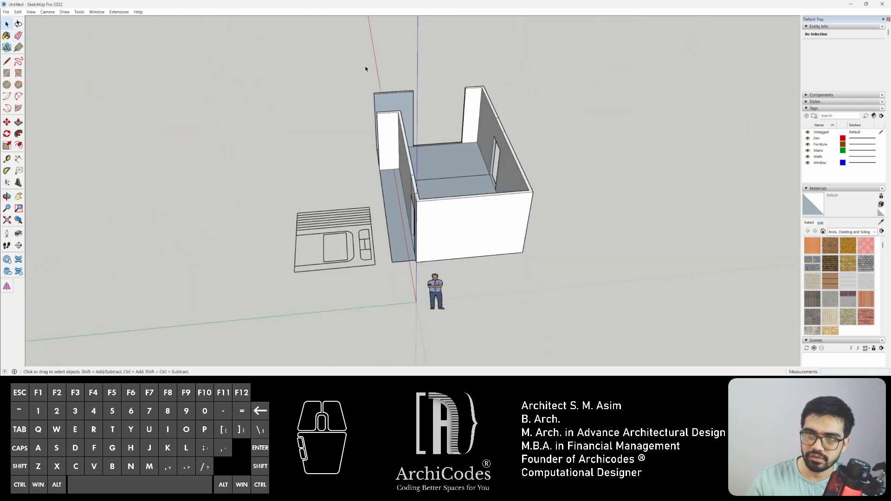
key("space")
left_click_drag(366, 69, 635, 338)
middle_click_drag(480, 300, 418, 286)
left_click(442, 304)
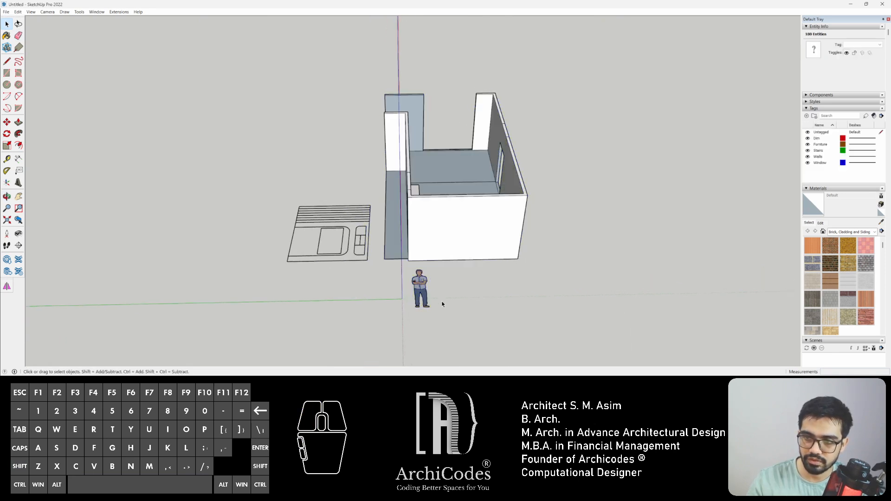
key("Delete")
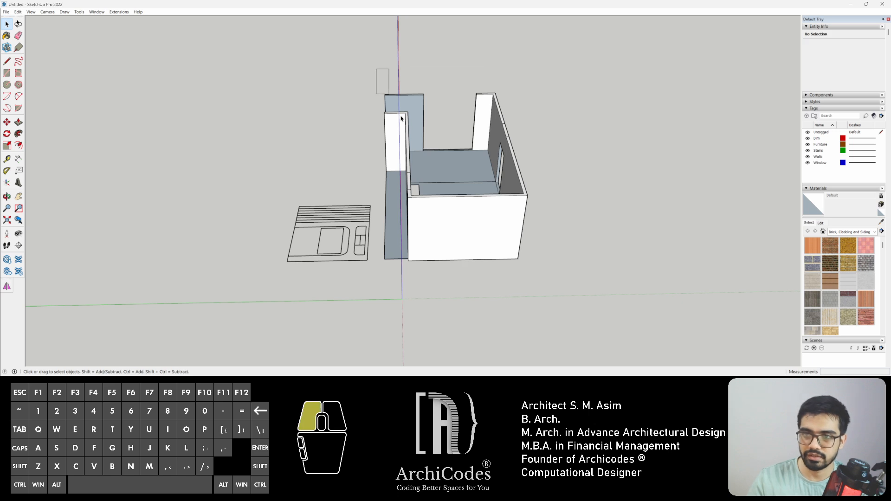
left_click_drag(401, 118, 527, 288)
right_click(441, 197)
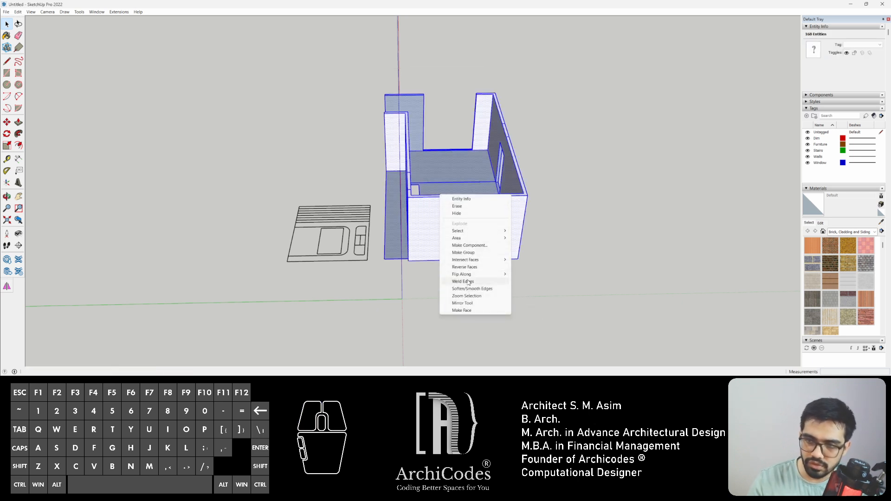
left_click(596, 280)
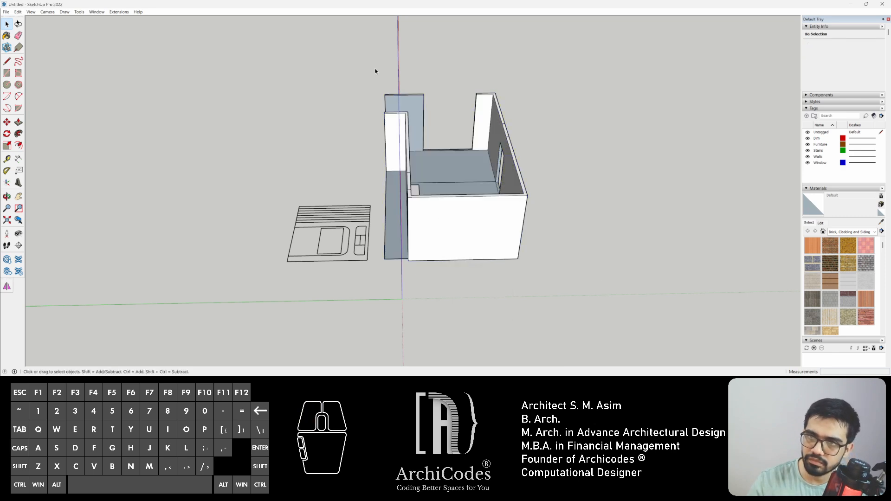
- Select all the room's walls and floors and make them into one component
left_click_drag(375, 70, 553, 360)
right_click(466, 224)
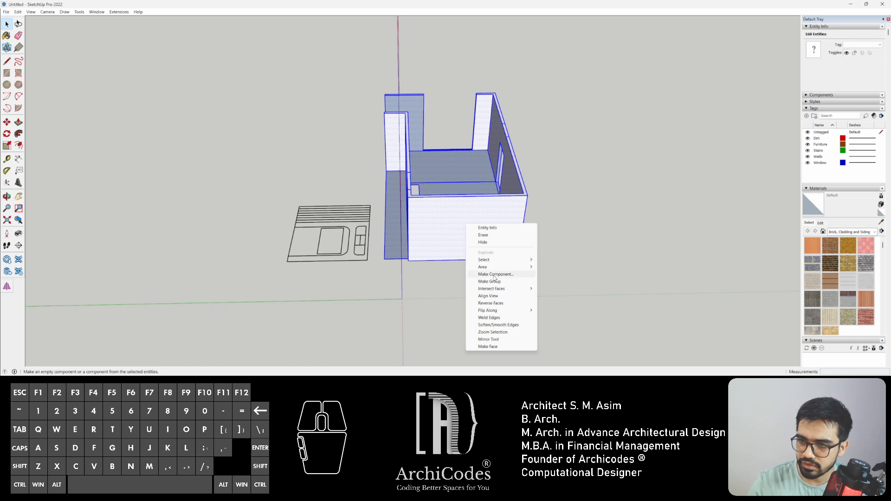
key("Escape")
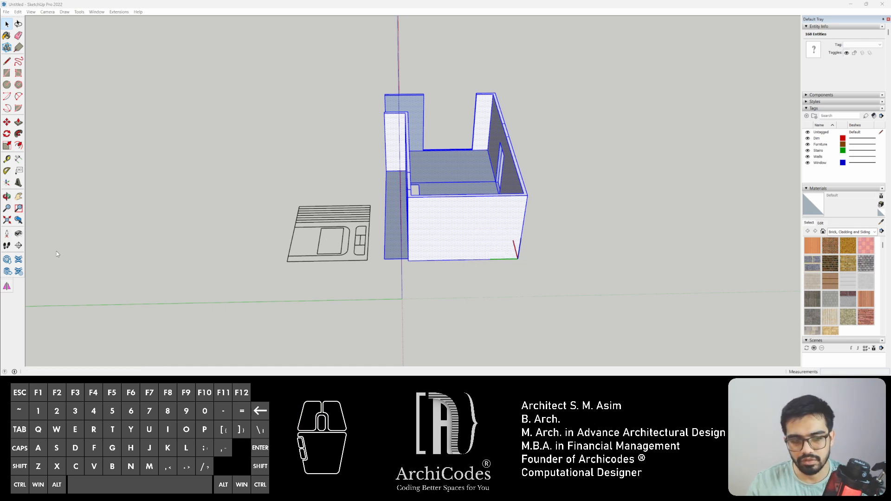
left_click(56, 251)
left_click(321, 221)
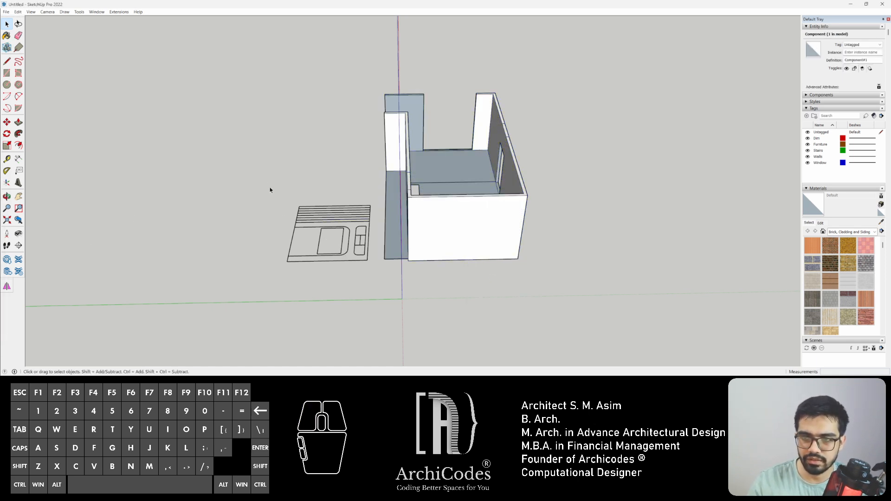
left_click_drag(279, 199, 380, 298)
right_click(340, 231)
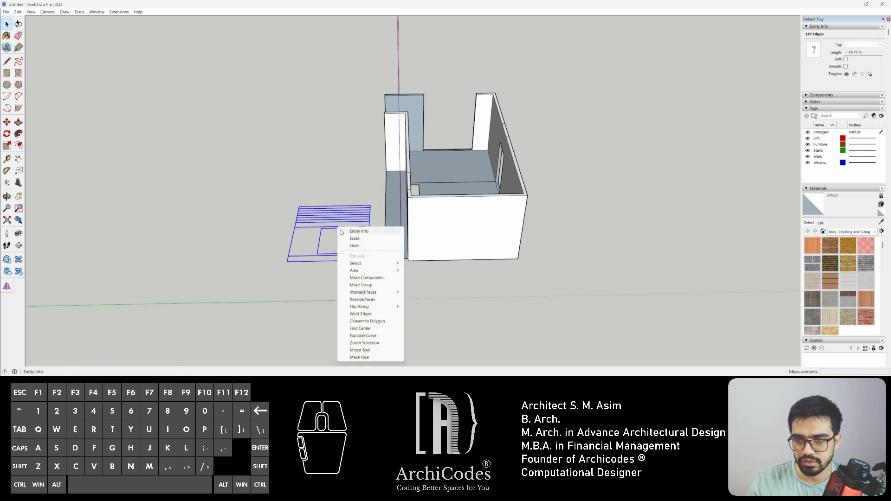
left_click(278, 273)
left_click(263, 187)
left_click_drag(373, 298, 372, 298)
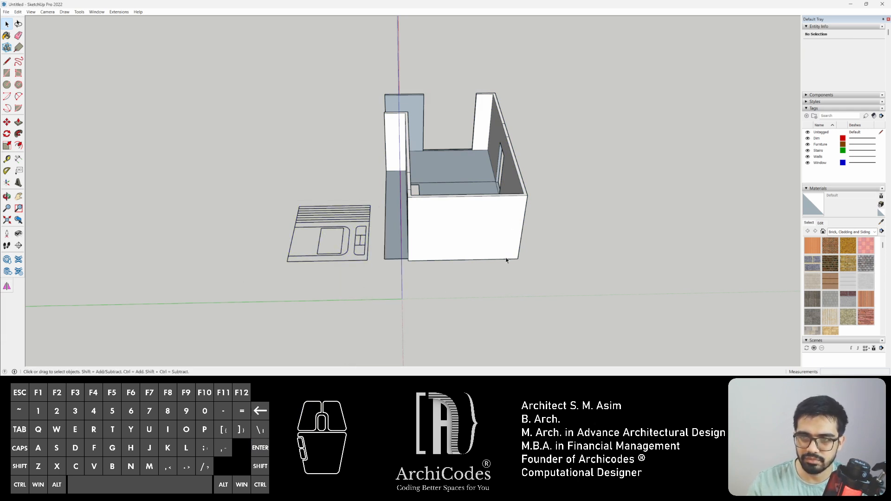
- Select the flat TV unit elevation beside the room and rotate it upright about its bottom edge
mouse_move(507, 258)
middle_mouse_down()
mouse_move(379, 292)
mouse_move(366, 344)
middle_mouse_up()
scroll(344, 136, "up", 3)
mouse_move(344, 138)
middle_mouse_down()
mouse_move(507, 278)
mouse_move(498, 234)
mouse_move(711, 169)
mouse_move(625, 146)
middle_mouse_up()
left_click_drag(305, 111, 528, 309)
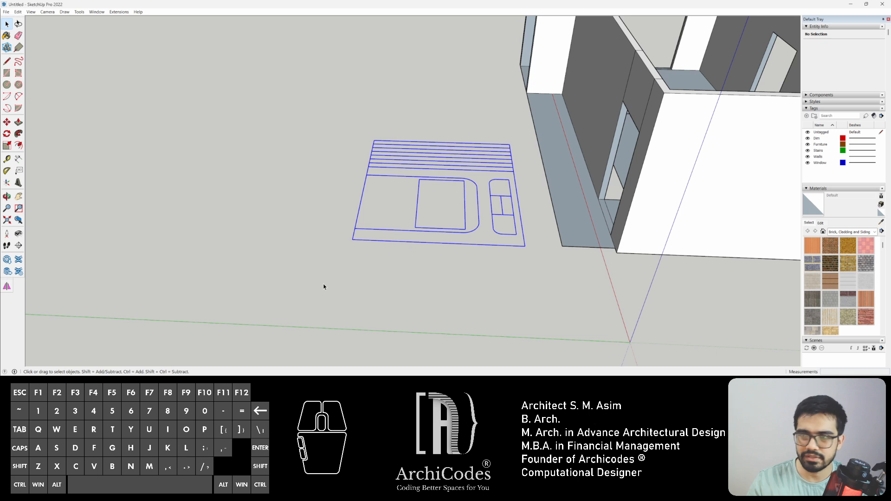
left_click(10, 135)
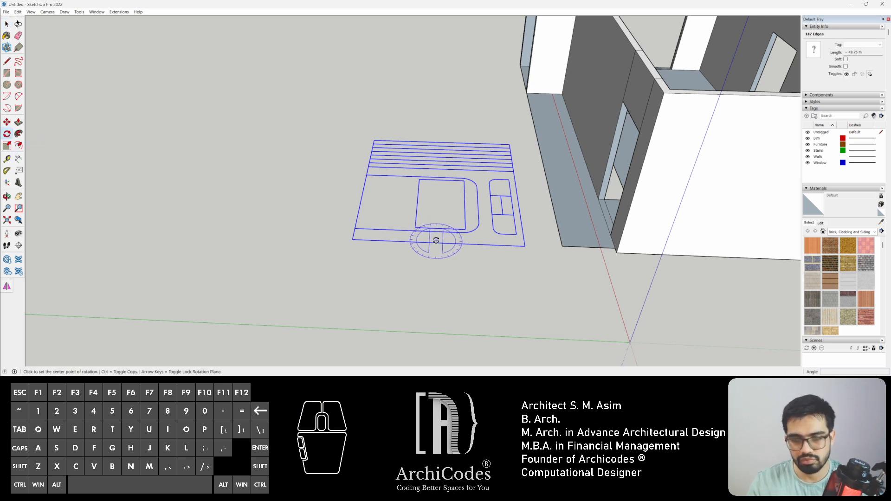
left_click(353, 240)
left_click(366, 239)
left_click(377, 240)
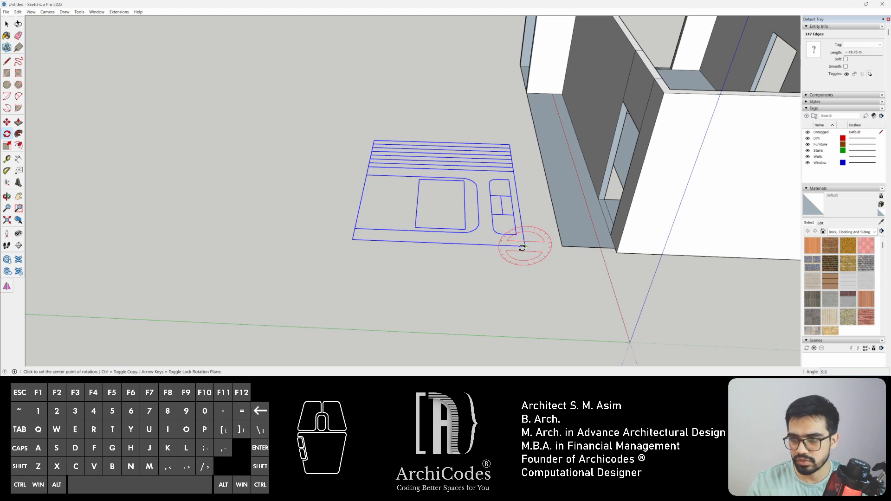
left_click(553, 247)
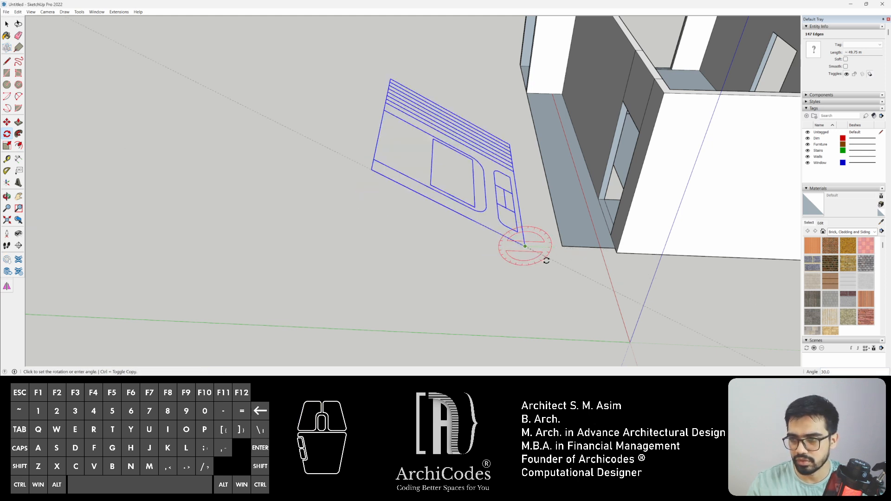
left_click(522, 276)
- Move the upright TV unit elevation by its lower corner further away from the room's walls
key("m")
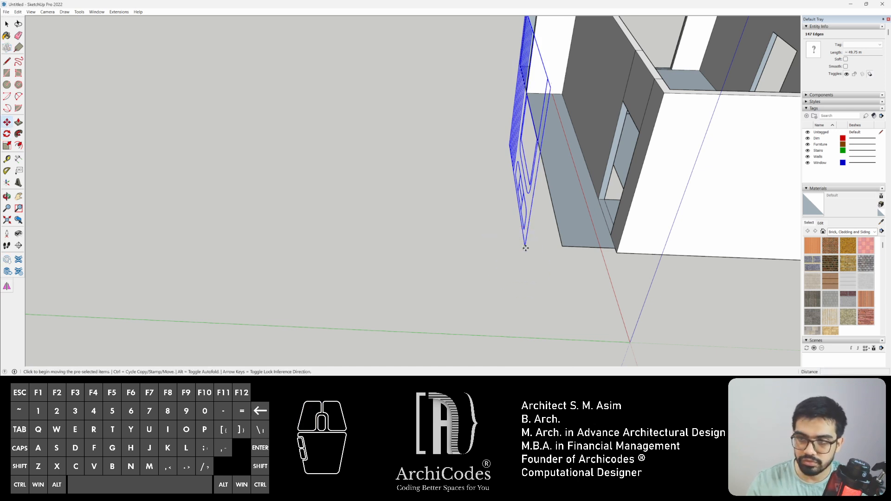
left_click(525, 247)
left_click(384, 243)
mouse_move(525, 224)
middle_mouse_down()
mouse_move(223, 244)
mouse_move(411, 144)
mouse_move(374, 153)
middle_mouse_up()
- Make the TV unit elevation's linework into a component
right_click(347, 156)
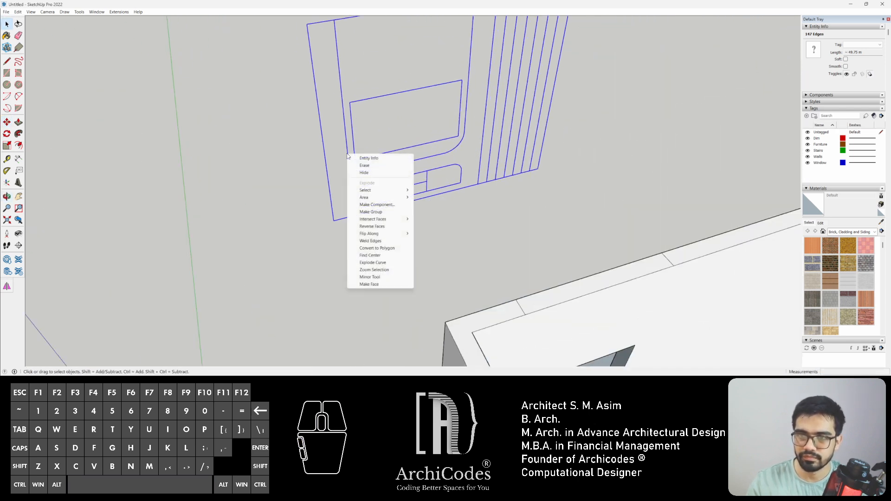
left_click(367, 204)
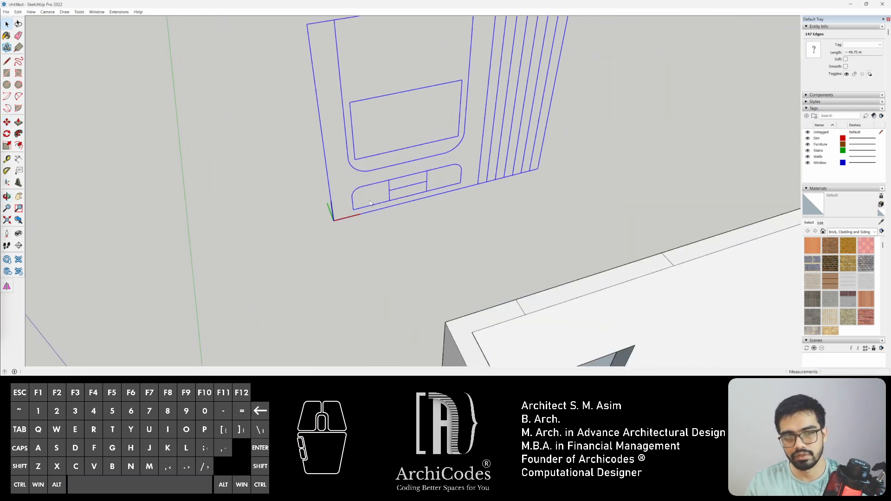
left_click(418, 141)
middle_click_drag(418, 141, 461, 244)
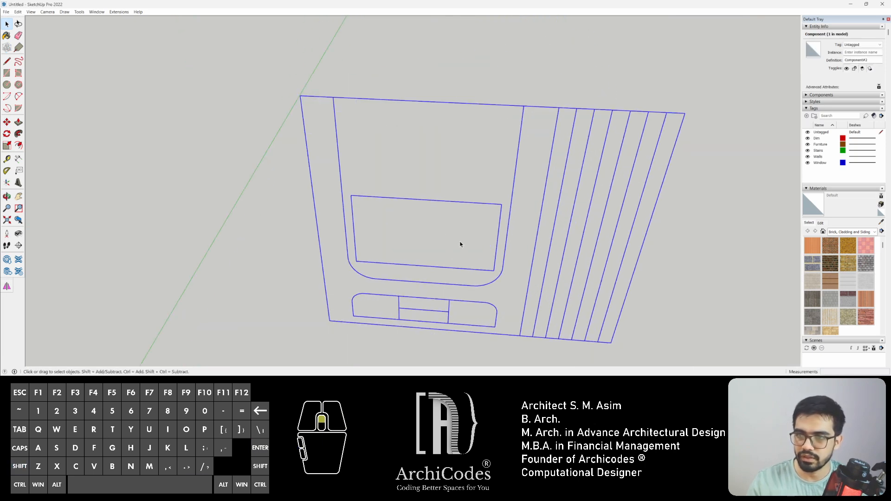
- Open the TV unit component for editing, cover its full outline with a 3.33 by 3.00 m rectangle, and check the resulting faces
double_click(484, 205)
scroll(338, 201, "down", 3)
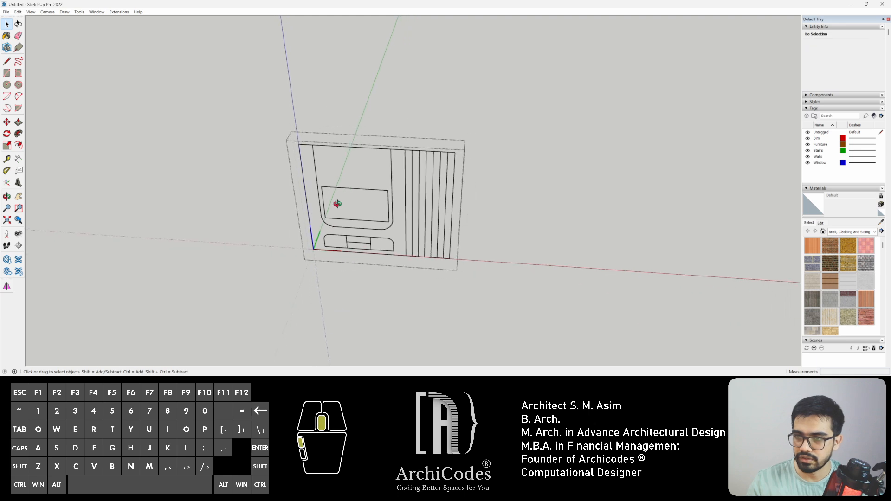
middle_click_drag(338, 201, 355, 226)
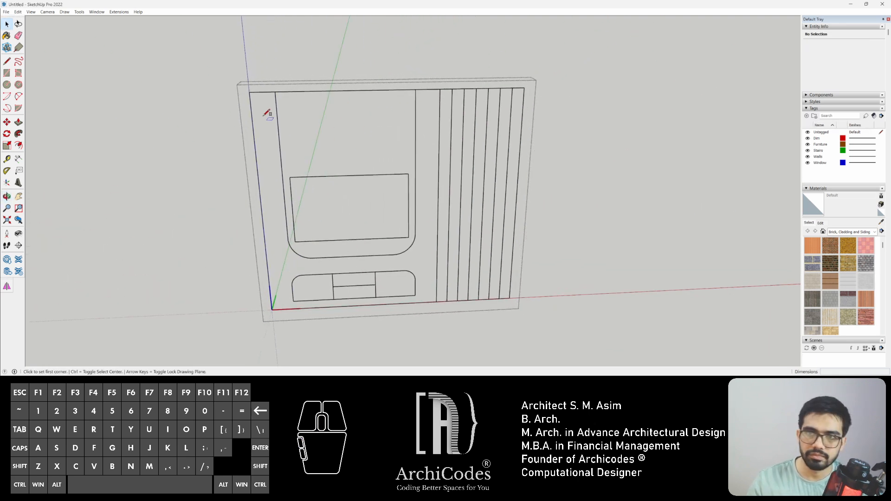
left_click(251, 91)
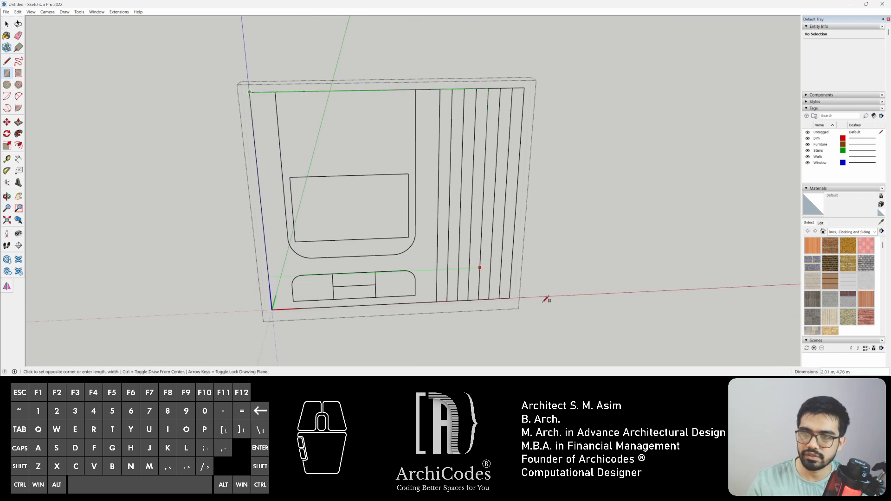
left_click(510, 298)
key("space")
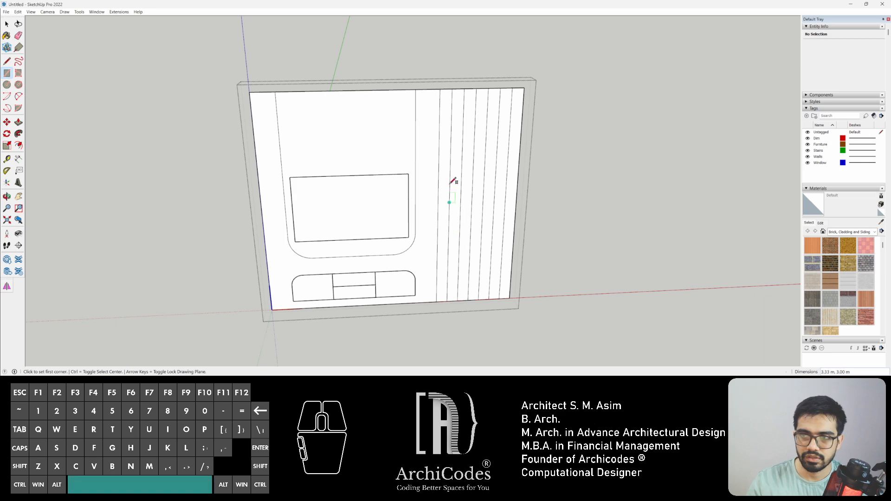
left_click(443, 178)
left_click(429, 179)
left_click(459, 180)
left_click(357, 199)
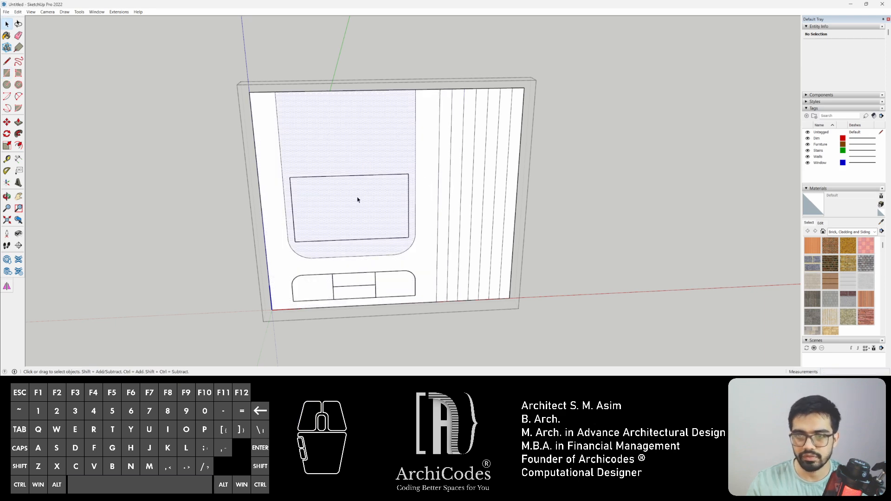
- Draw a rectangle over the two centre drawers of the low cabinet to separate the cabinet's faces from the back panel
middle_click_drag(302, 166, 291, 255)
left_click(282, 278)
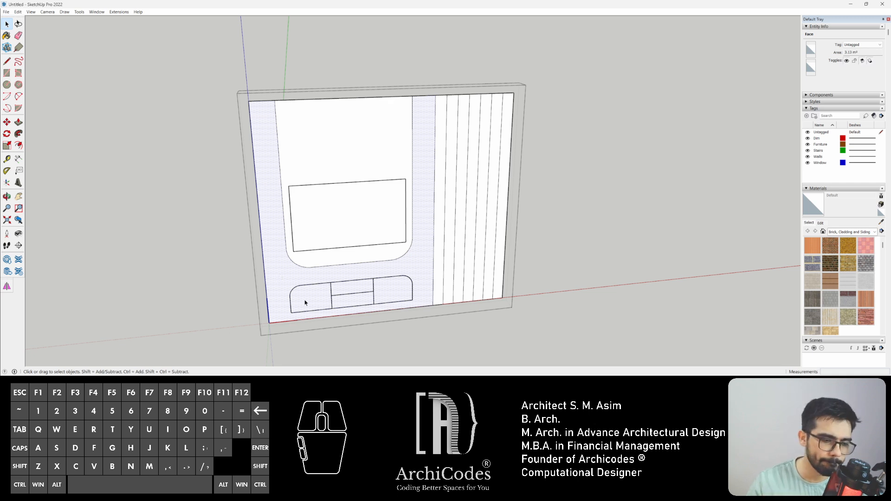
scroll(305, 303, "up", 2)
key("r")
left_click(335, 278)
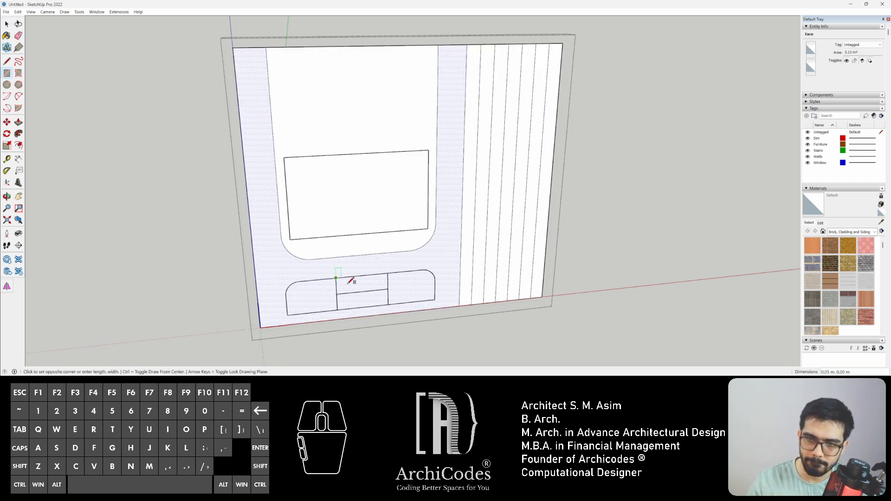
left_click(388, 303)
key("space")
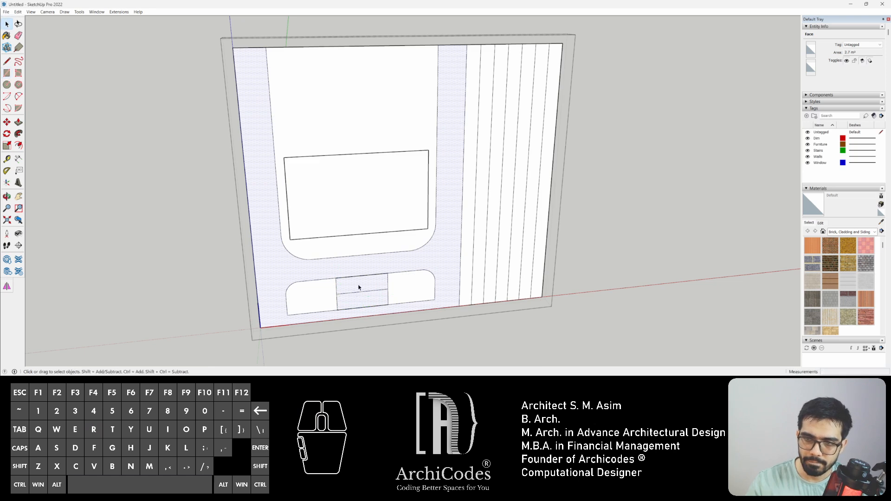
- Draw separate rectangles over the upper and lower centre drawers, each about 0.56 by 0.20 m, and check the low cabinet's faces
left_click(331, 255)
left_click(355, 290)
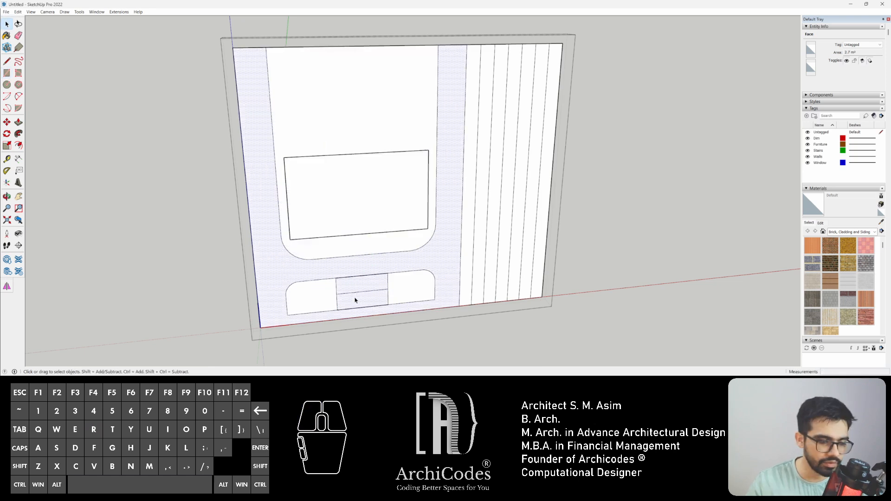
key("r")
left_click(336, 278)
left_click(389, 288)
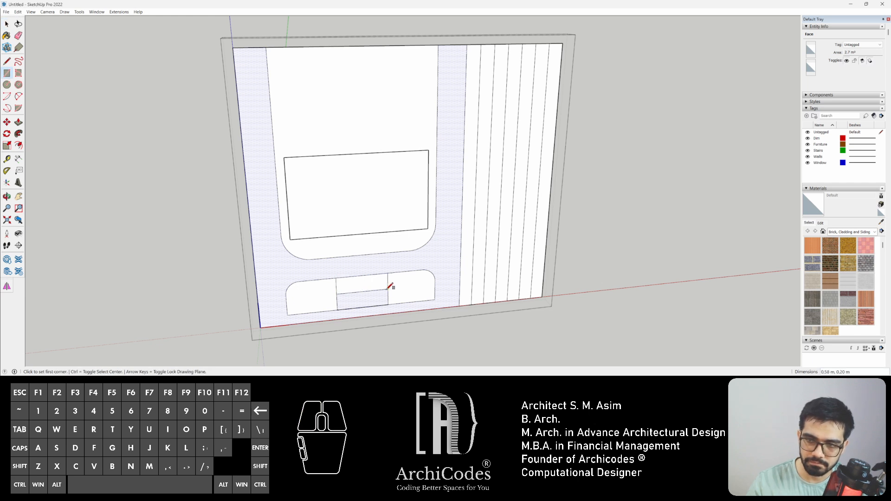
left_click(340, 293)
left_click(393, 302)
key("space")
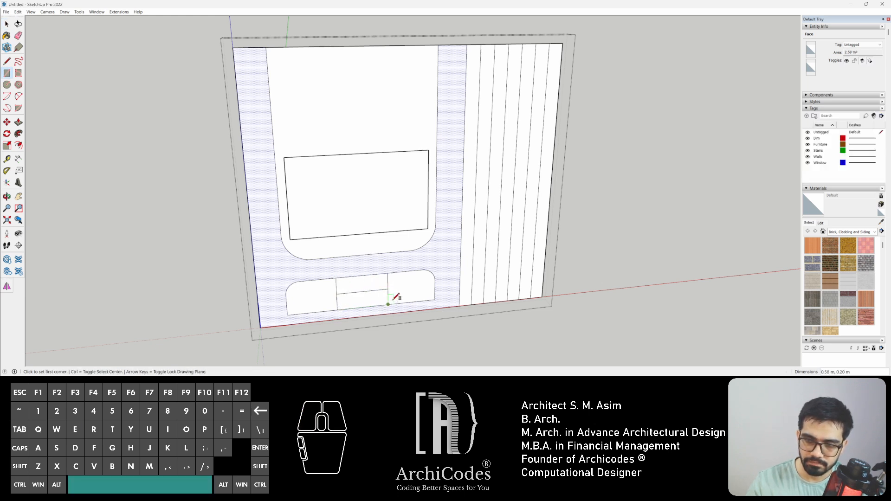
scroll(381, 292, "down", 4)
left_click(371, 284)
left_click(340, 288)
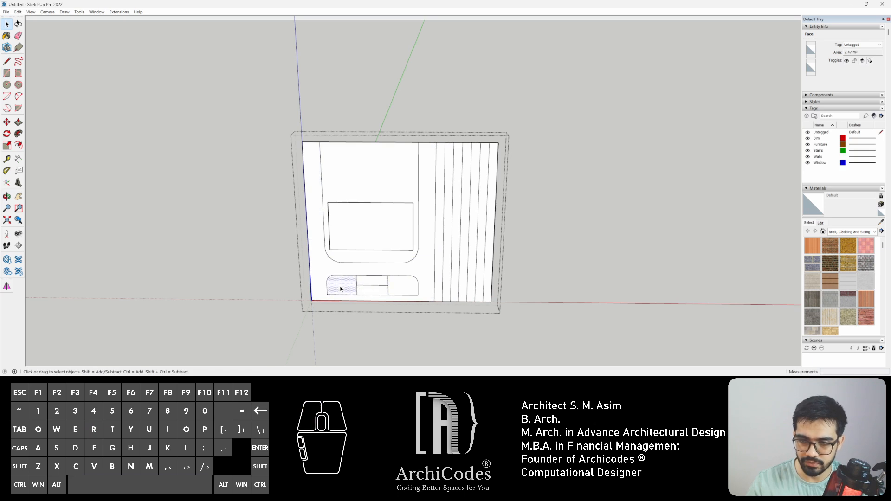
scroll(381, 285, "up", 3)
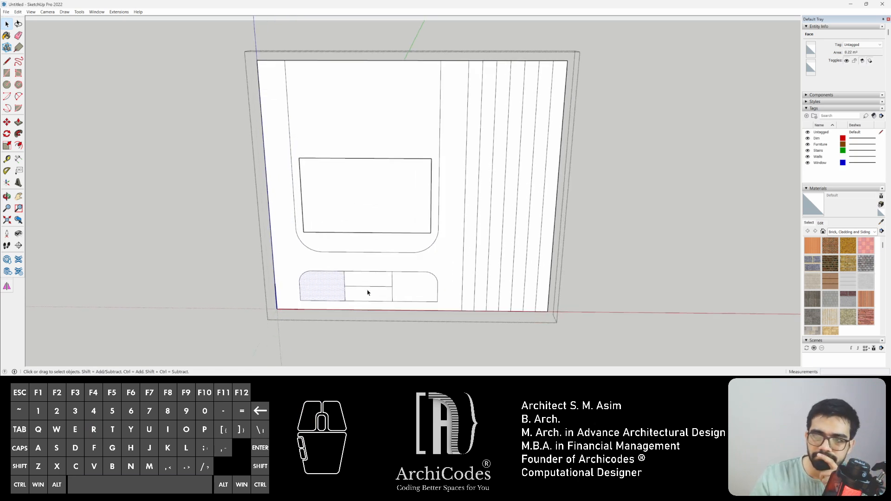
- Draw a rectangle over the TV outline to split its face from the round-cornered panel behind it
middle_click_drag(383, 211, 414, 197)
left_click(367, 116)
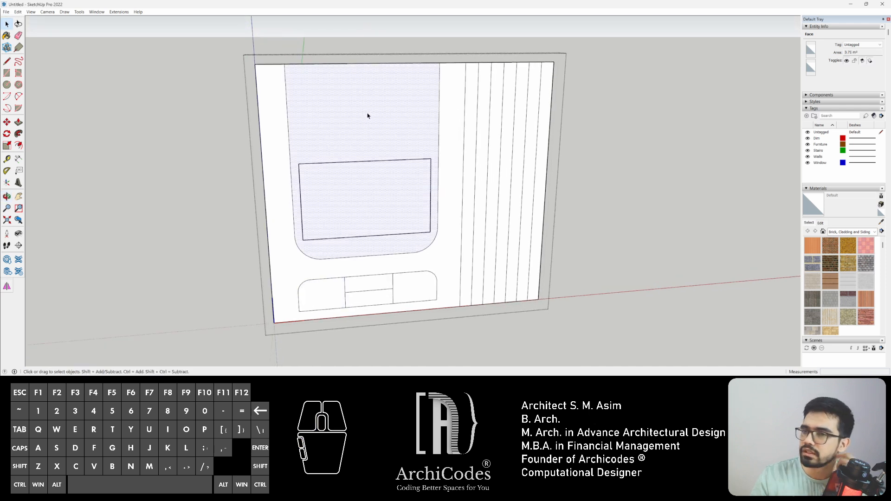
left_click(299, 164)
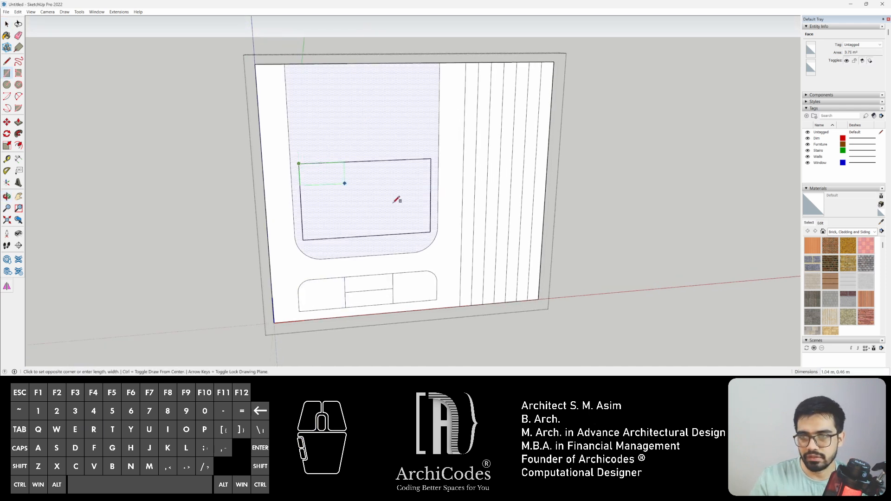
left_click(431, 231)
key("space")
left_click(344, 204)
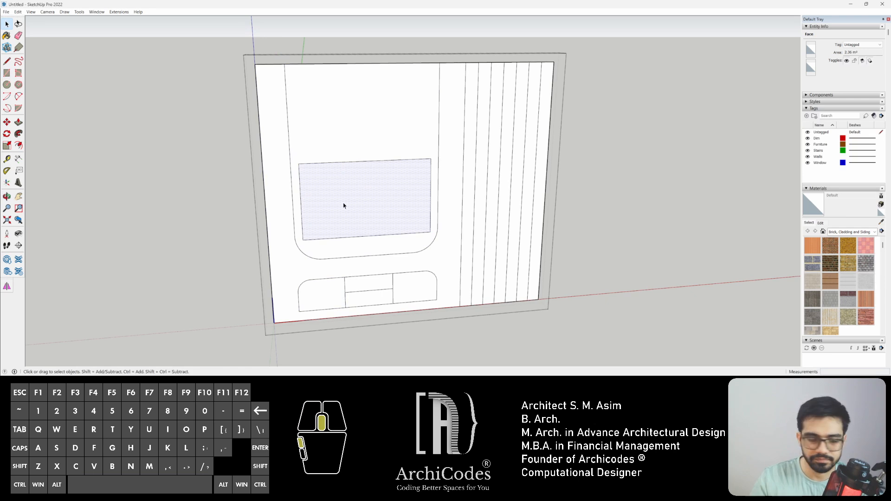
- Extrude the TV face outward by about 0.08 m
middle_click_drag(344, 205, 410, 210)
double_click(369, 206)
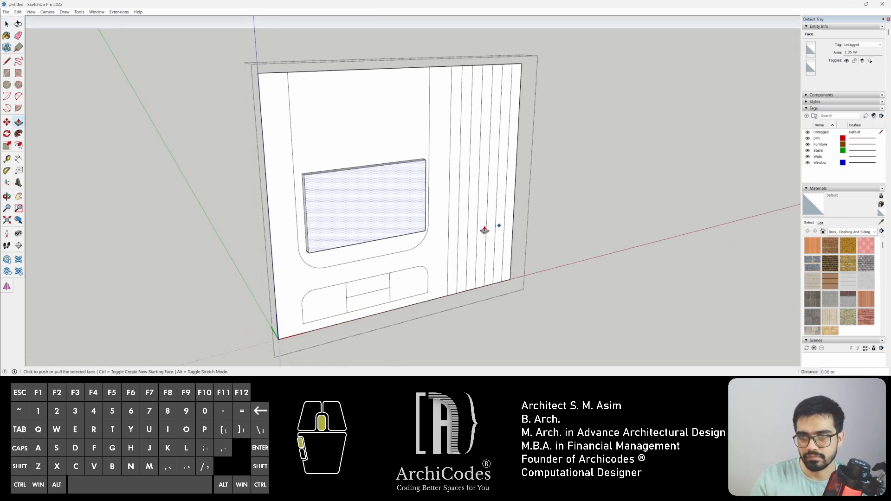
middle_click_drag(483, 233, 378, 208)
key("p")
left_click(842, 231)
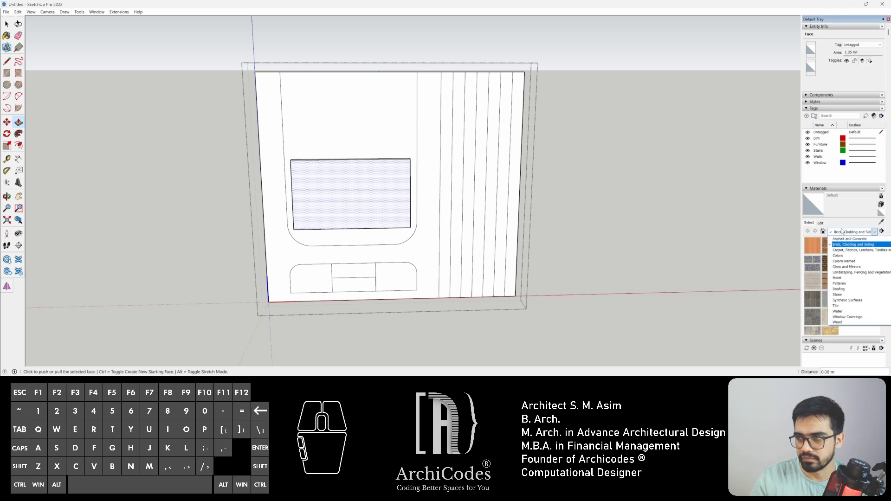
left_click(811, 224)
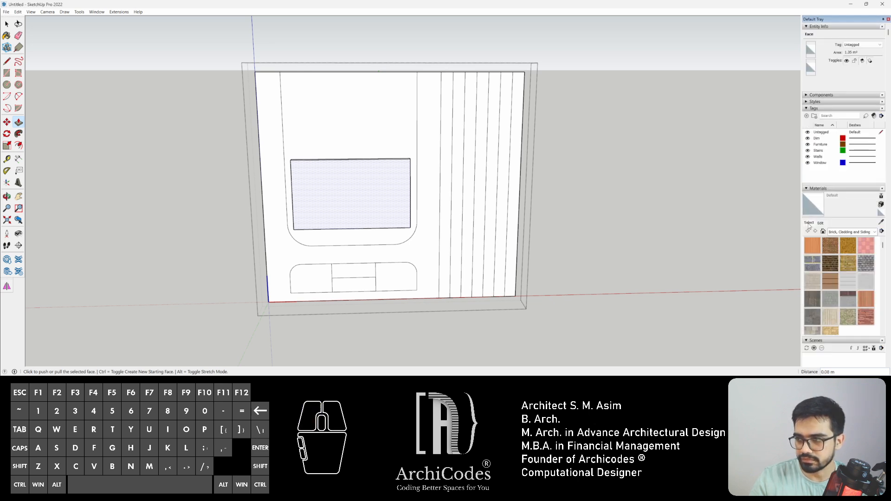
left_click(808, 225)
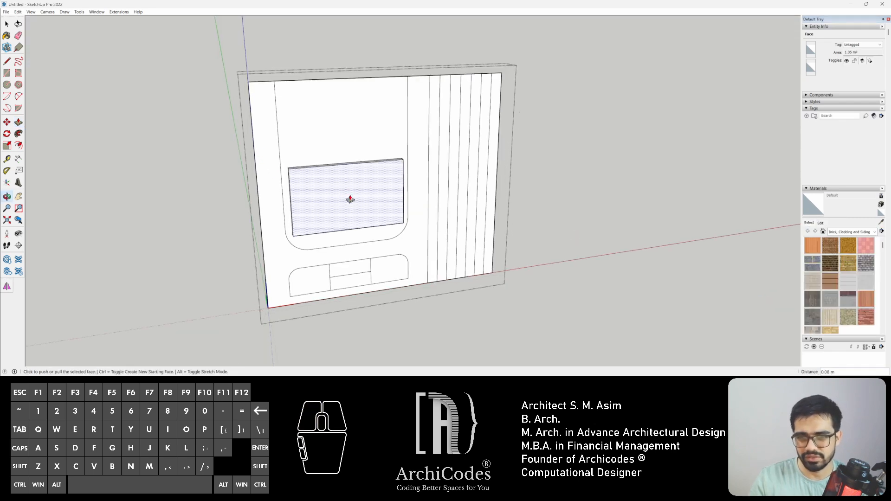
- Push the front face of the extruded TV back slightly to make it thinner
scroll(330, 185, "up", 3)
mouse_move(330, 185)
middle_mouse_down()
mouse_move(461, 193)
mouse_move(360, 203)
middle_mouse_up()
key("p")
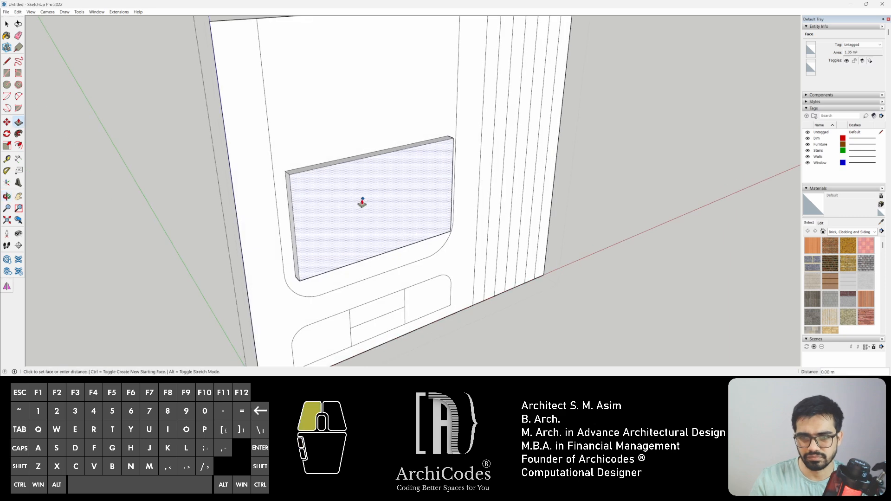
left_click(360, 202)
middle_click_drag(517, 220, 374, 215)
key("space")
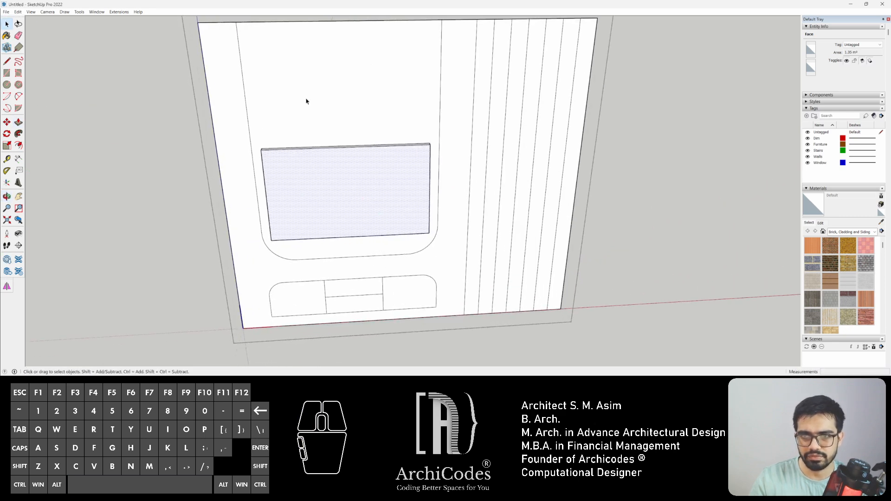
left_click(306, 99)
left_click(278, 254)
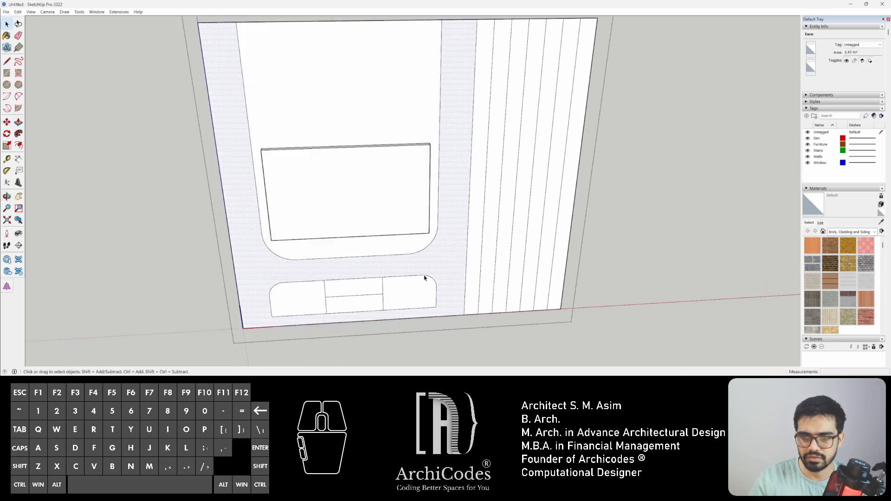
middle_click_drag(423, 277, 465, 150)
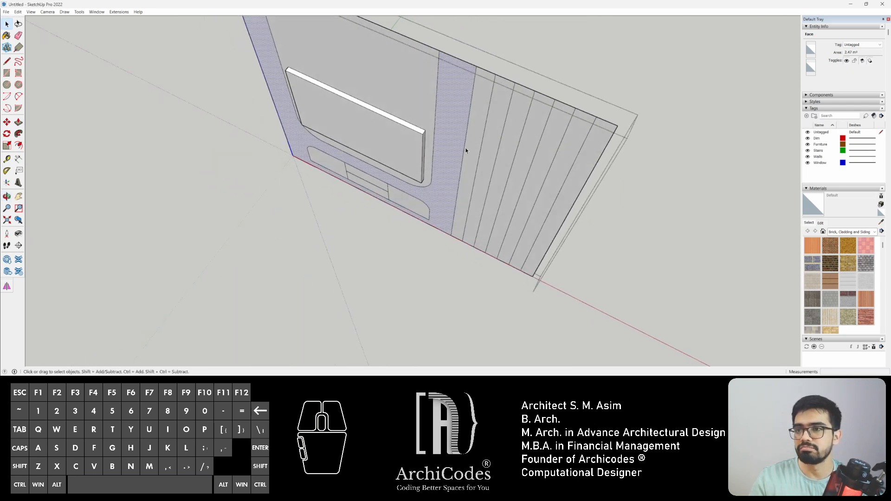
left_click(478, 111)
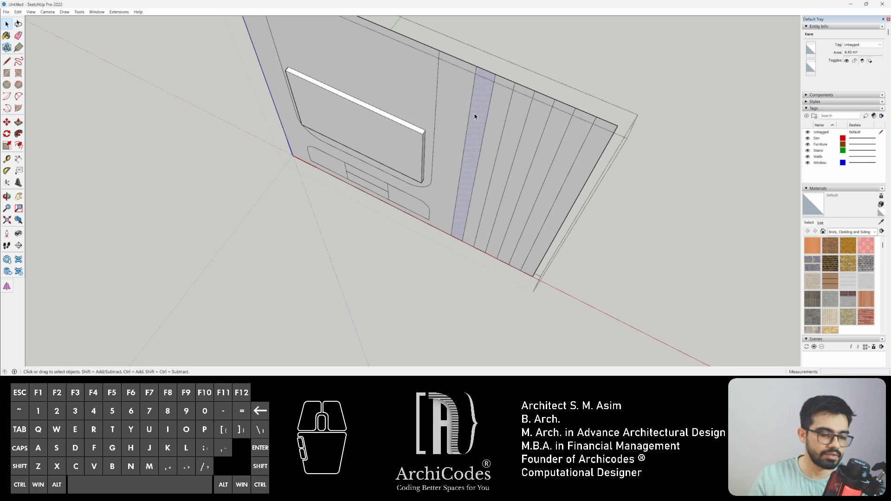
key("p")
mouse_move(475, 114)
left_mouse_down()
mouse_move(471, 123)
mouse_move(477, 119)
left_mouse_up()
key("Escape")
middle_click_drag(676, 218, 254, 175)
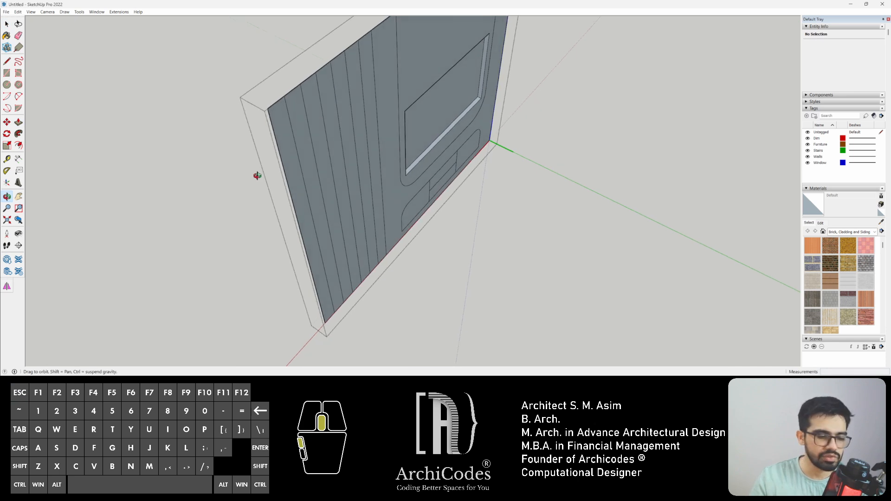
key("r")
key("space")
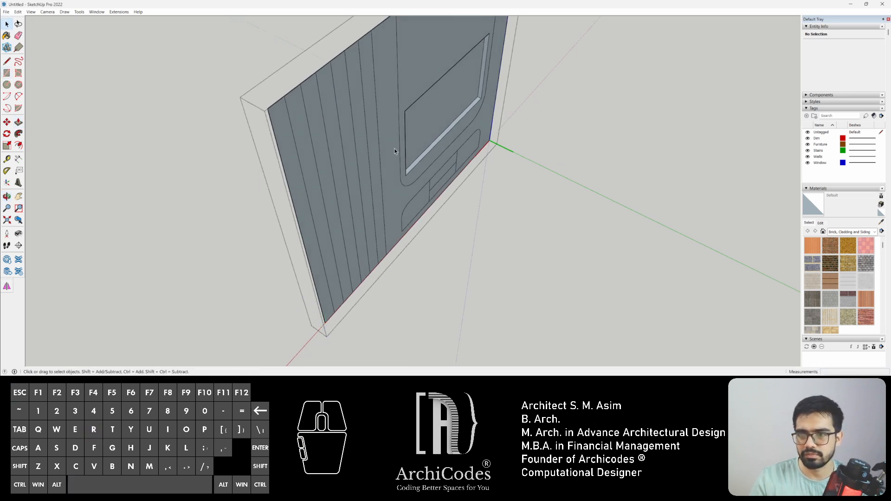
middle_click_drag(368, 189, 462, 221)
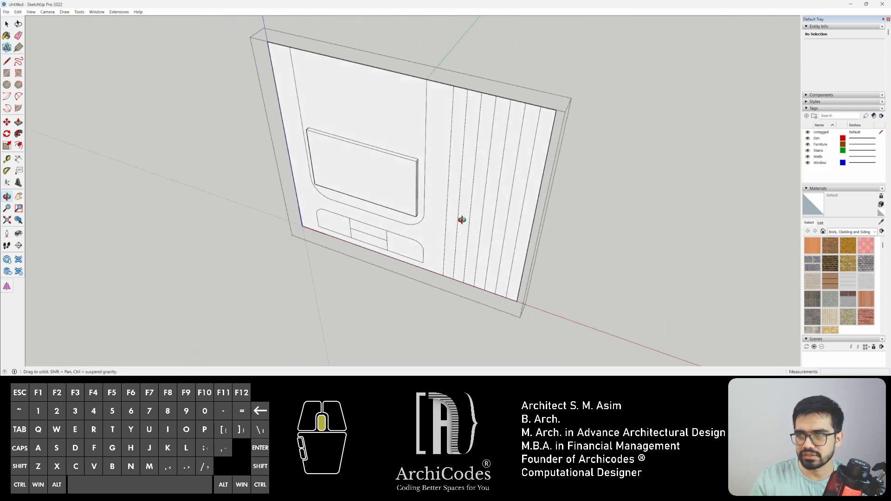
- Extrude the first vertical strip next to the TV back panel outward by 0.05 m as a slat
scroll(458, 101, "up", 2)
left_click(458, 102)
key("p")
left_click_drag(463, 105, 462, 109)
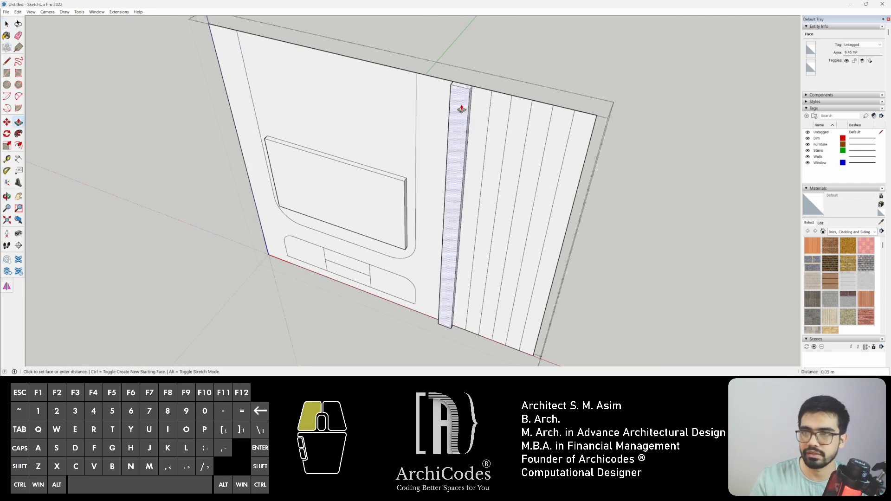
left_click(461, 109)
key("space")
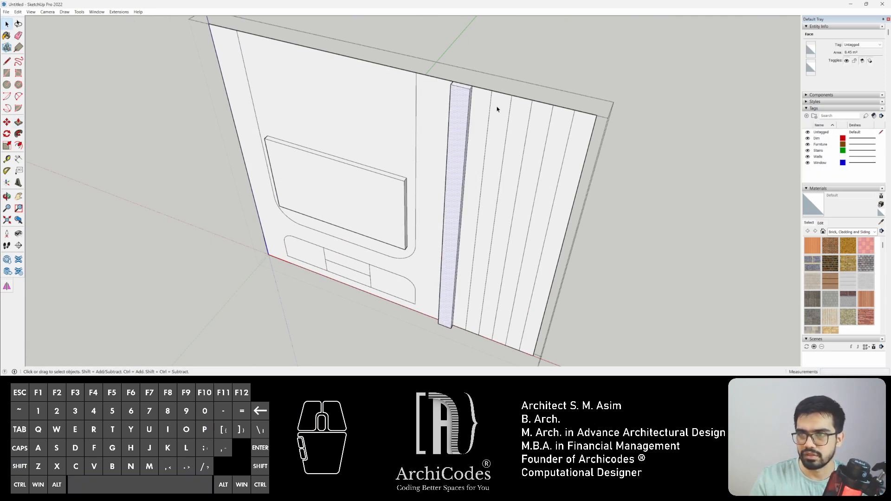
- Extrude every second remaining vertical strip to the same depth as the first slat, up to the unit's outer edge
left_click(497, 109)
key("p")
left_click(497, 109)
left_click_drag(481, 110, 463, 94)
key("space")
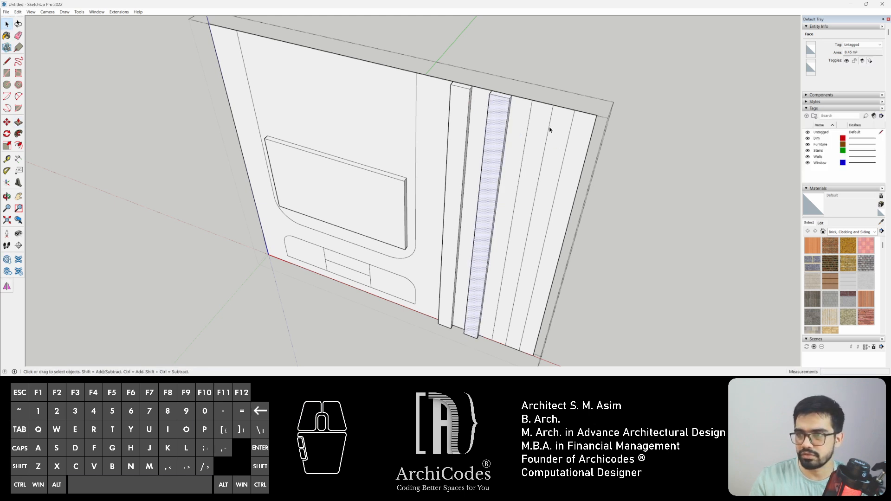
left_click(535, 122)
double_click(536, 122)
key("space")
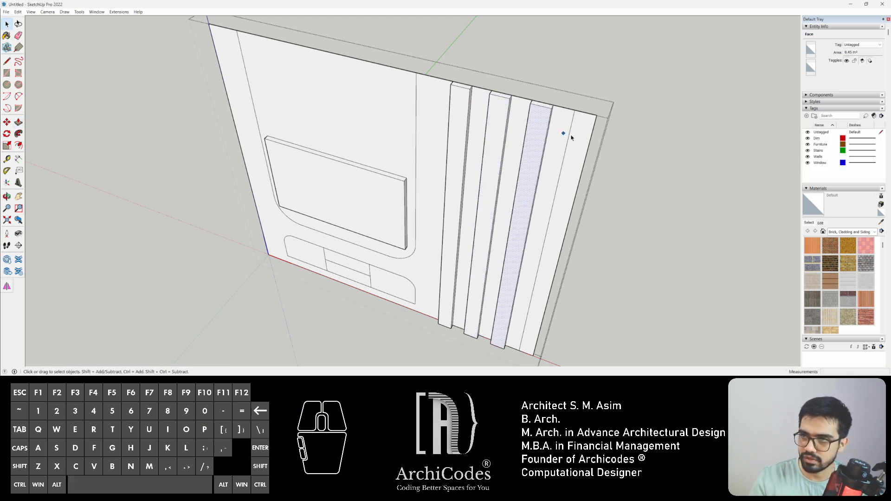
left_click(574, 138)
key("p")
left_click_drag(576, 138, 539, 122)
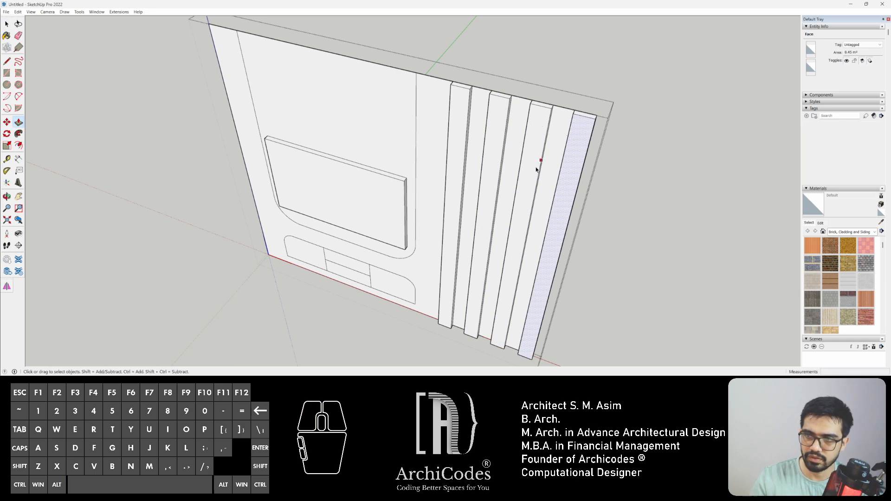
key("space")
- Examine the recessed strips between the slats, the surrounding back panel and the round-cornered panel behind the TV
middle_click_drag(427, 231, 524, 68)
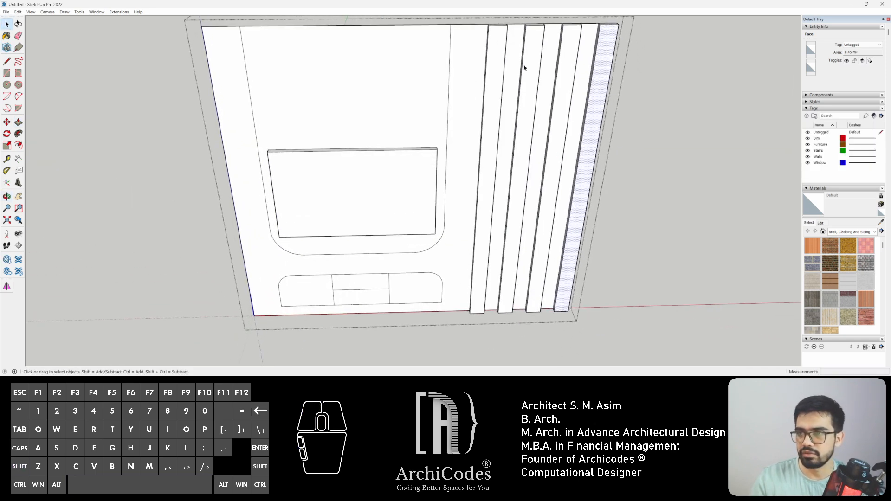
middle_click_drag(513, 145, 511, 36)
left_click(520, 45)
left_click(567, 71)
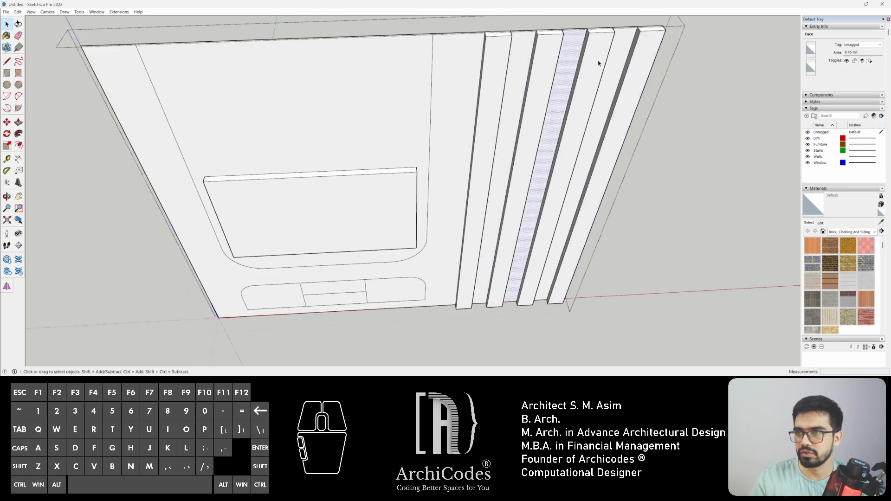
left_click(614, 60)
middle_click_drag(537, 126, 449, 54)
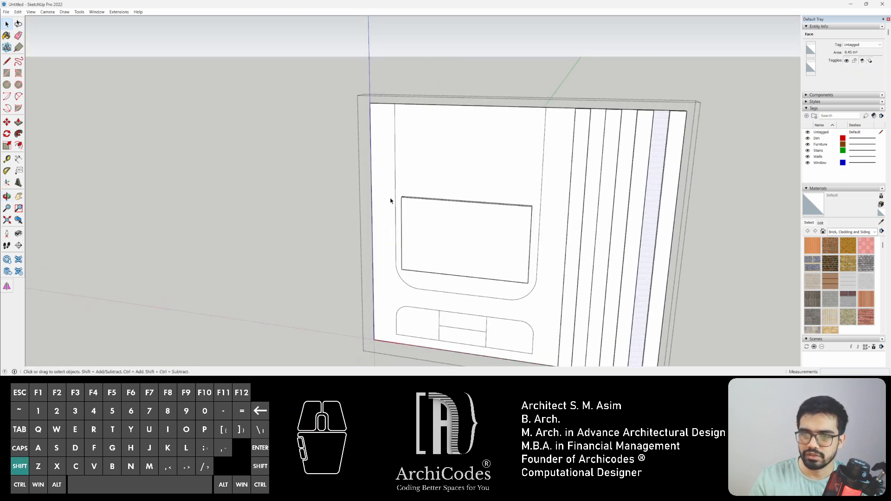
middle_click_drag(392, 201, 332, 181)
left_click(332, 181)
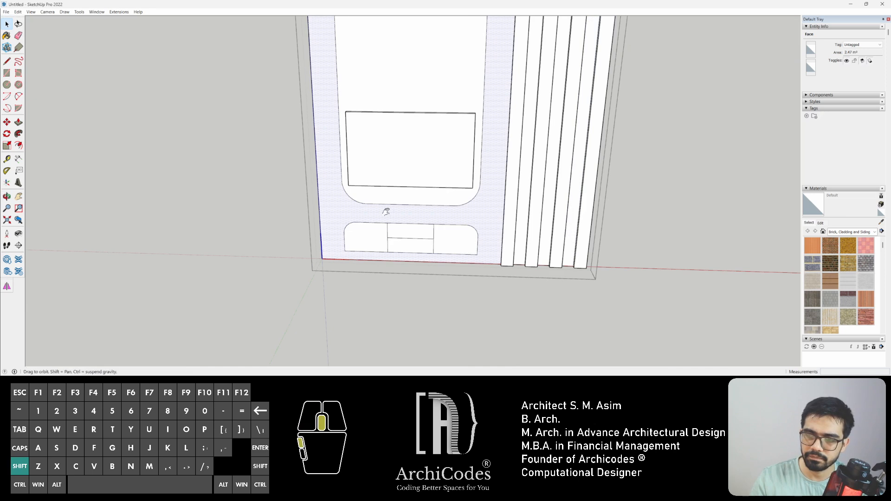
middle_click_drag(386, 207, 416, 139)
left_click(415, 141)
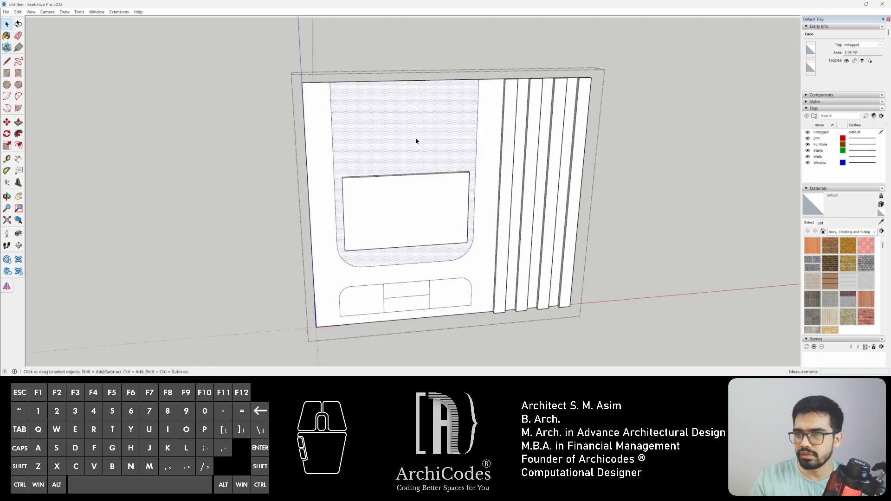
- Push the TV's front face back by 0.05 m until it is flush with the panel behind it
left_click(373, 220)
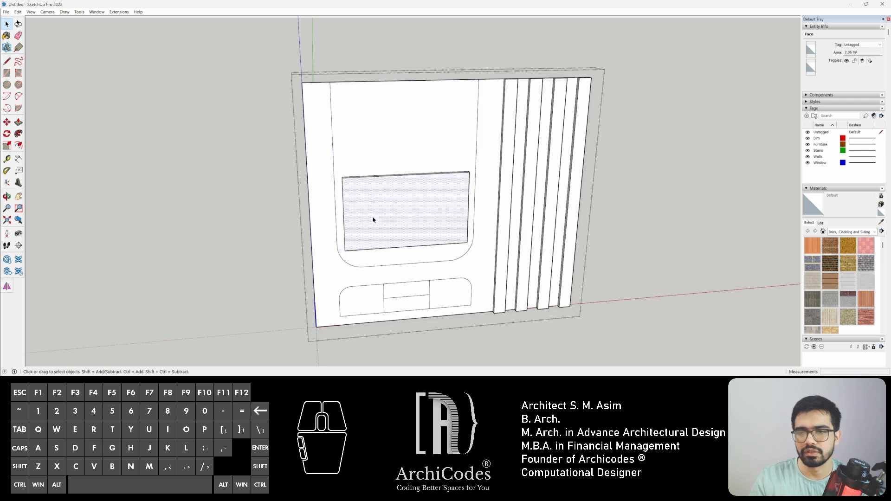
key("p")
left_click_drag(374, 221, 385, 254)
middle_click_drag(389, 266, 366, 250)
scroll(370, 233, "up", 1)
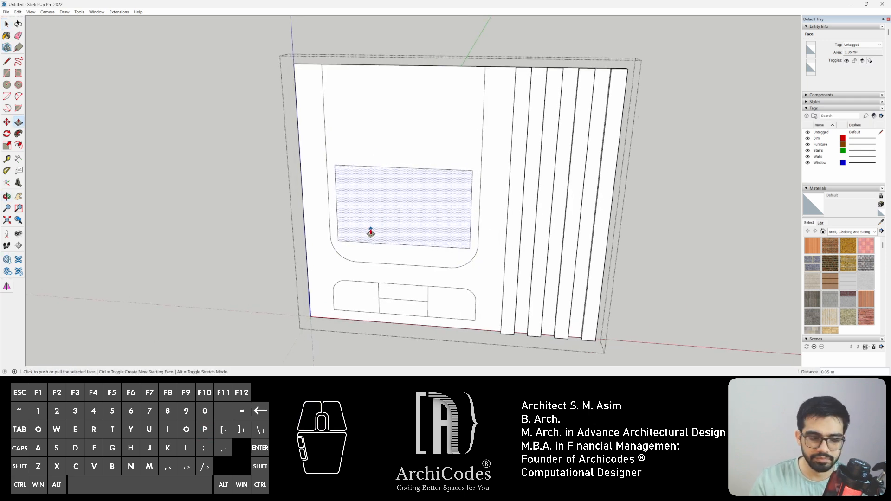
key("e")
middle_click_drag(380, 206, 400, 205)
key("space")
- Extrude the left rounded section of the low cabinet outward from the back panel by 0.45 m
left_click(119, 112)
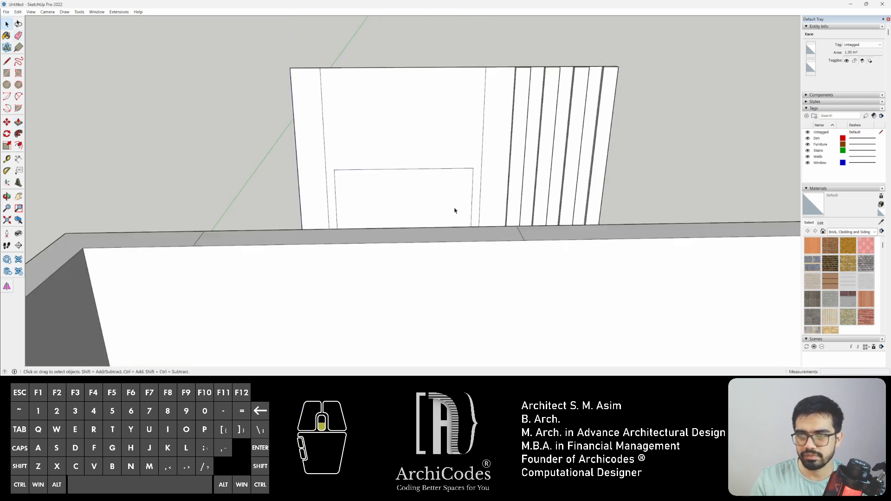
scroll(455, 209, "down", 3)
middle_click_drag(455, 209, 465, 241)
scroll(438, 207, "up", 6)
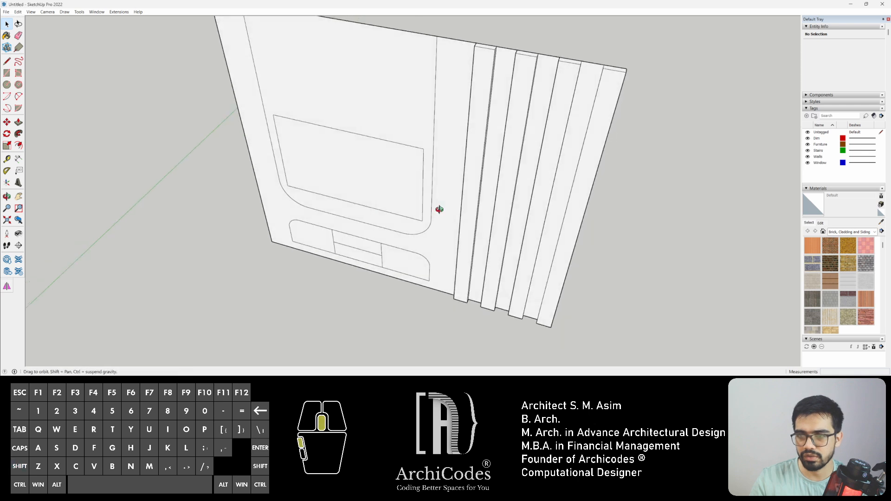
scroll(316, 276, "up", 2)
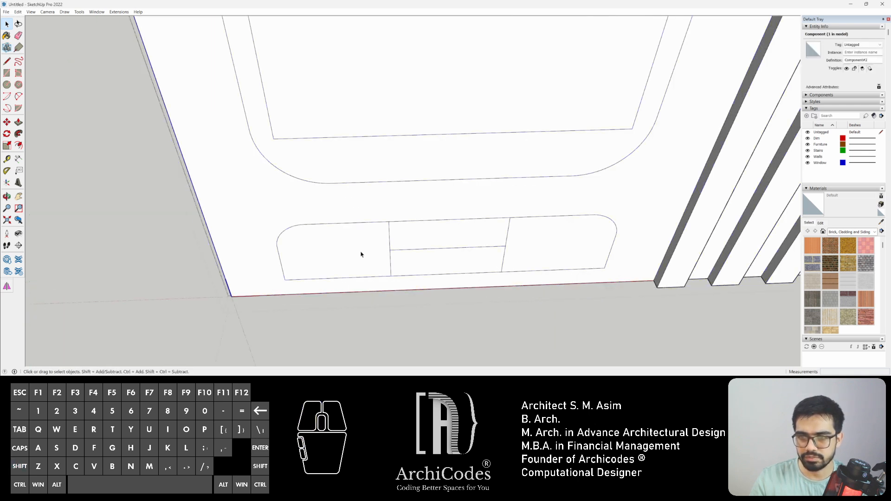
left_click(371, 249)
key("p")
left_click_drag(369, 248, 384, 283)
scroll(394, 266, "down", 4)
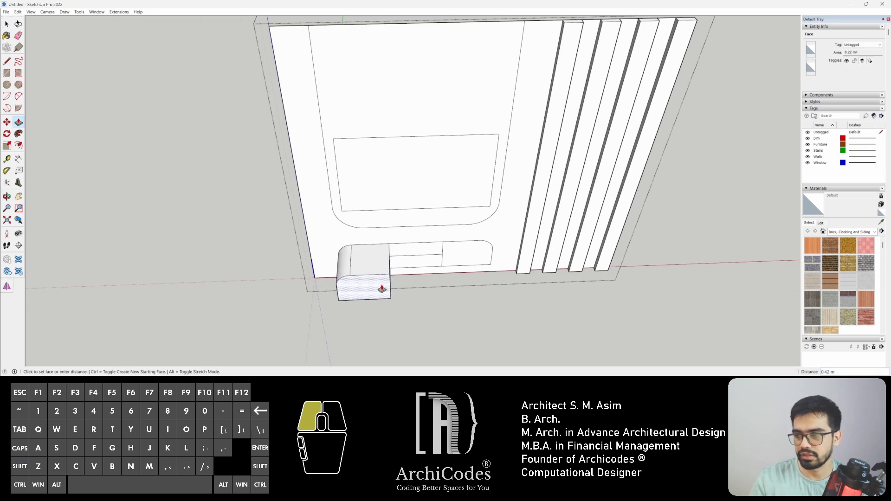
type(".45")
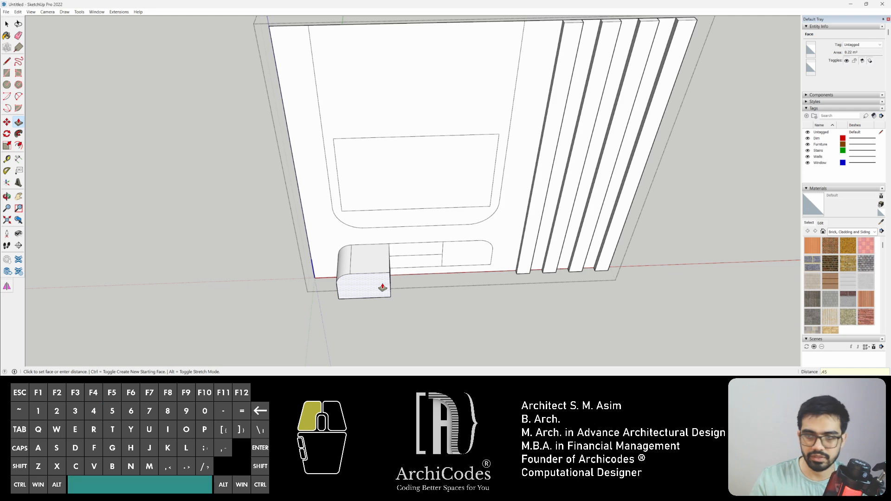
key("Return")
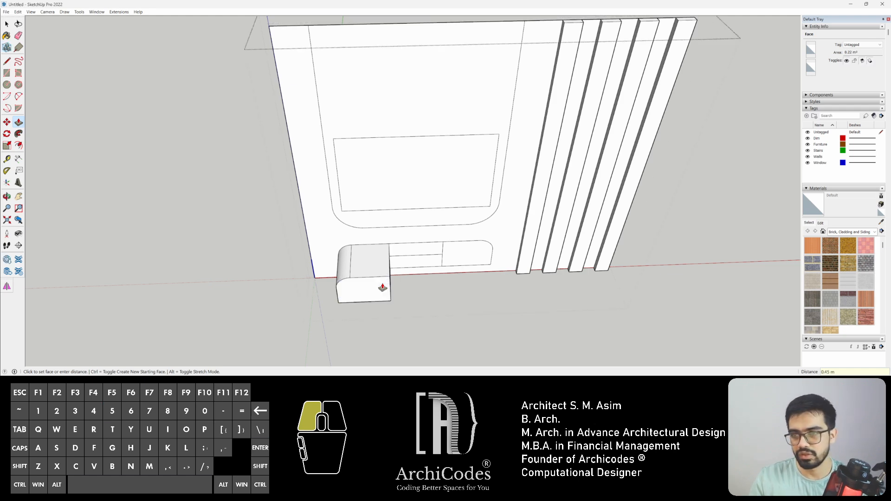
- Push the front face of the left cabinet block back by 0.04 m and measure the block's remaining depth
middle_click_drag(469, 255, 384, 107)
middle_click_drag(375, 313, 408, 308)
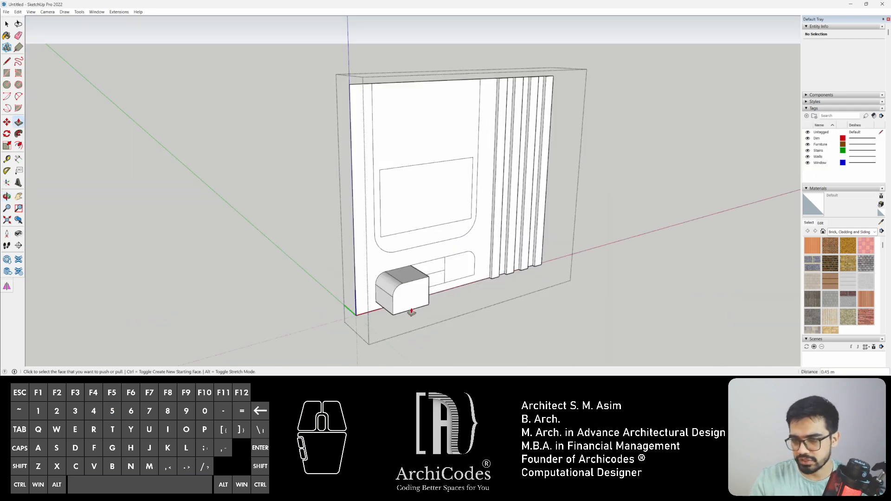
scroll(412, 297, "up", 3)
left_click_drag(412, 298, 407, 296)
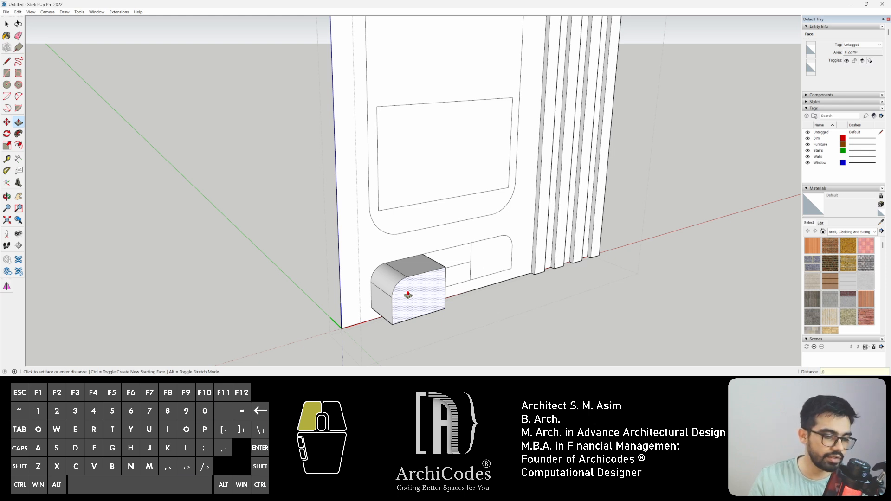
key("Return")
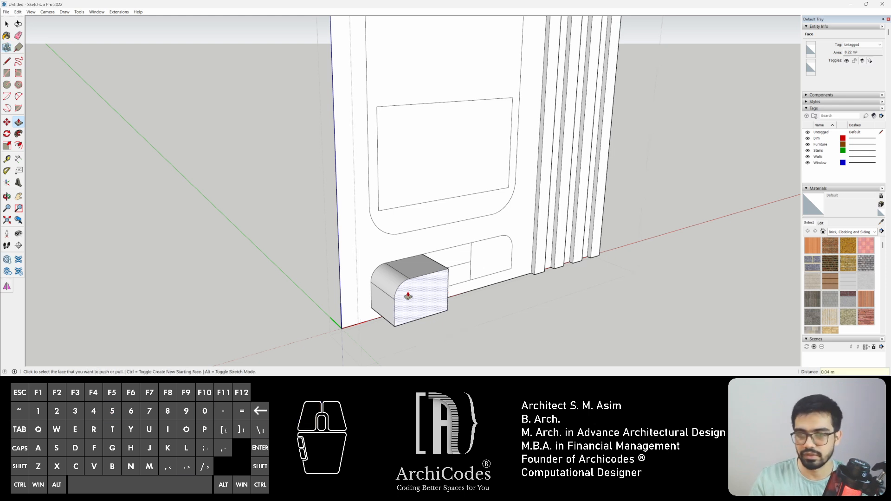
middle_click_drag(383, 253, 356, 310)
key("l")
left_click(443, 274)
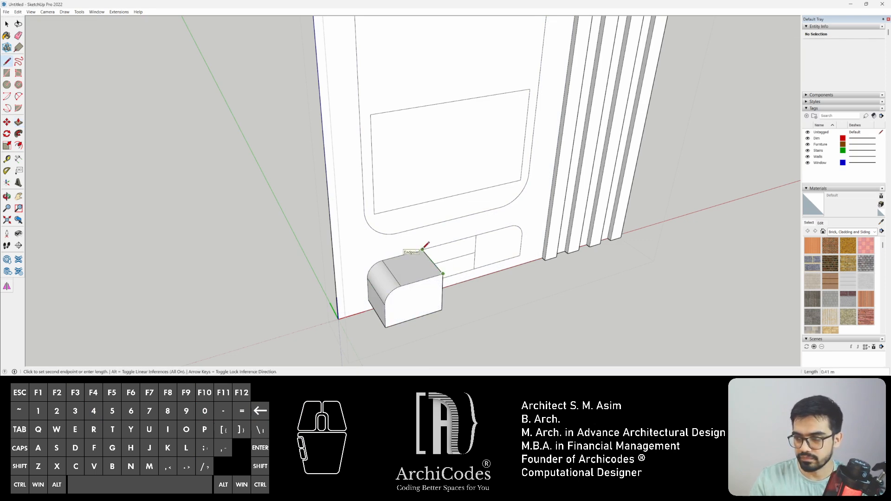
key("space")
- Push the left block's front face further back to a depth of about 0.35 m and check its top edge's length
scroll(490, 292, "down", 3)
middle_click_drag(506, 283, 425, 261, "shift")
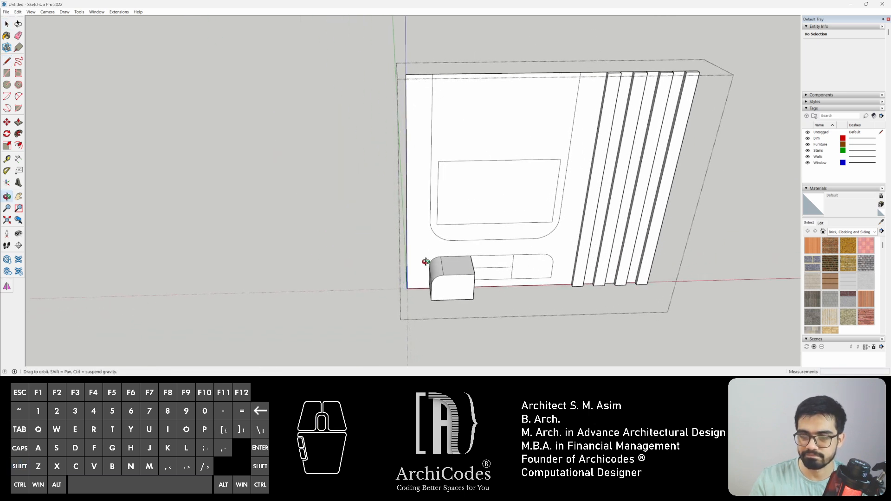
scroll(500, 293, "up", 2)
left_click(442, 291)
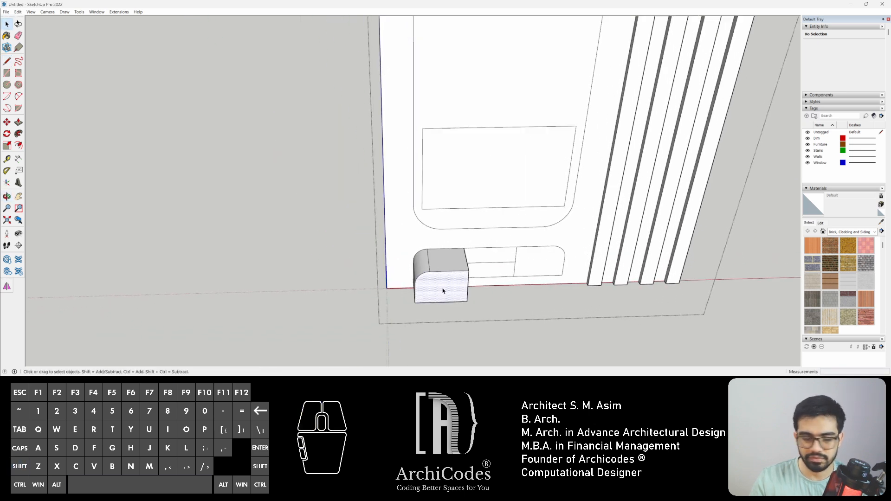
key("p")
left_click(443, 291)
left_click_drag(444, 291, 444, 290)
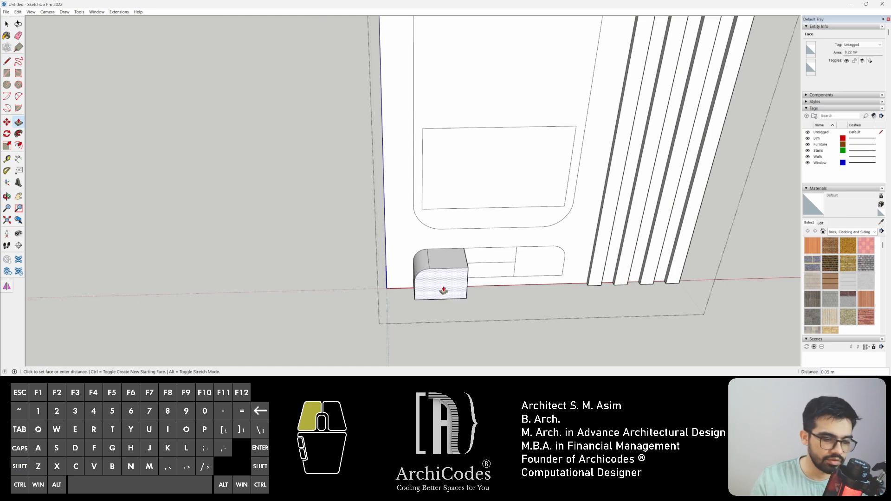
key("Return")
middle_click_drag(444, 291, 493, 296)
key("l")
left_click(477, 259)
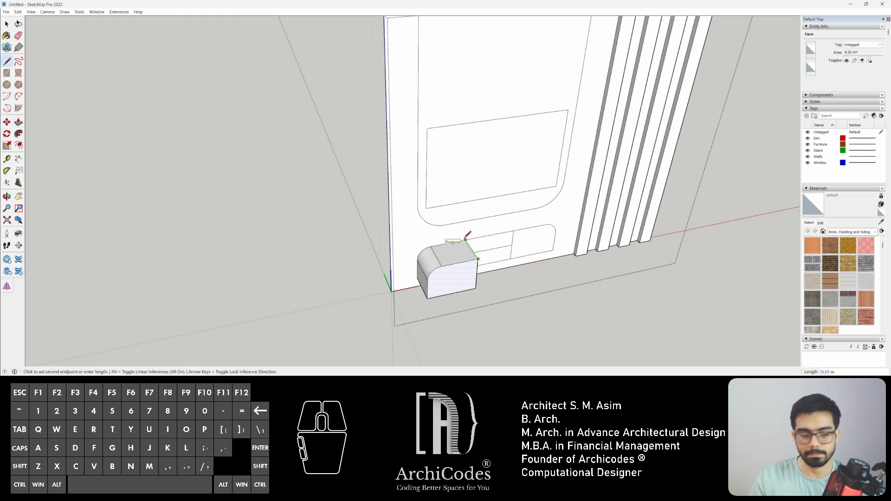
scroll(445, 278, "up", 5)
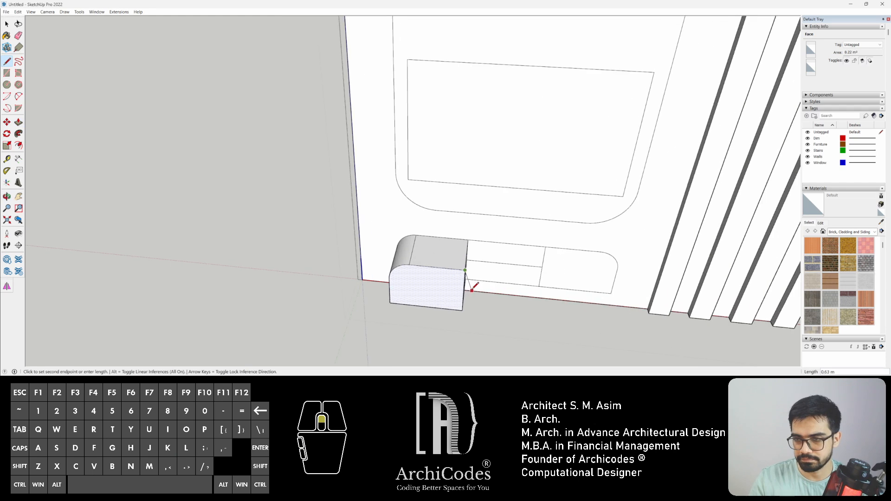
key("space")
- Extrude the upper and lower middle drawer faces of the low cabinet until they are flush with the left block
scroll(417, 274, "up", 3)
key("space")
left_click(456, 269)
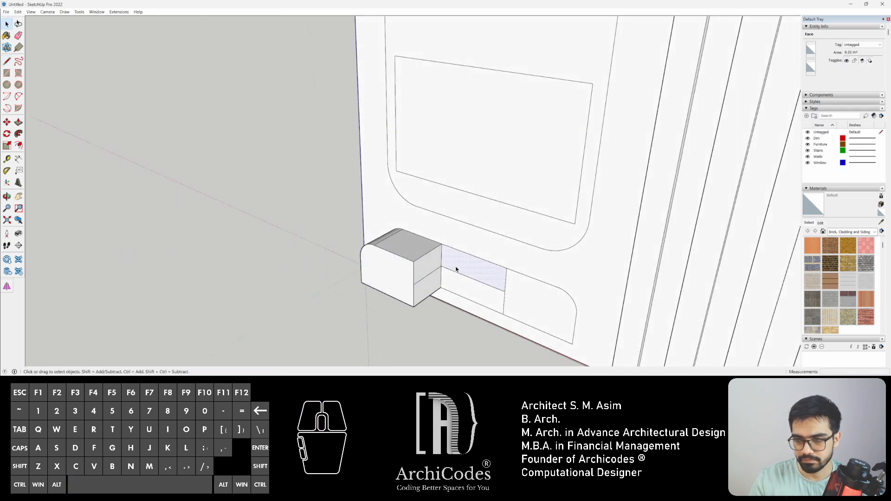
key("p")
left_click_drag(459, 264, 407, 265)
key("space")
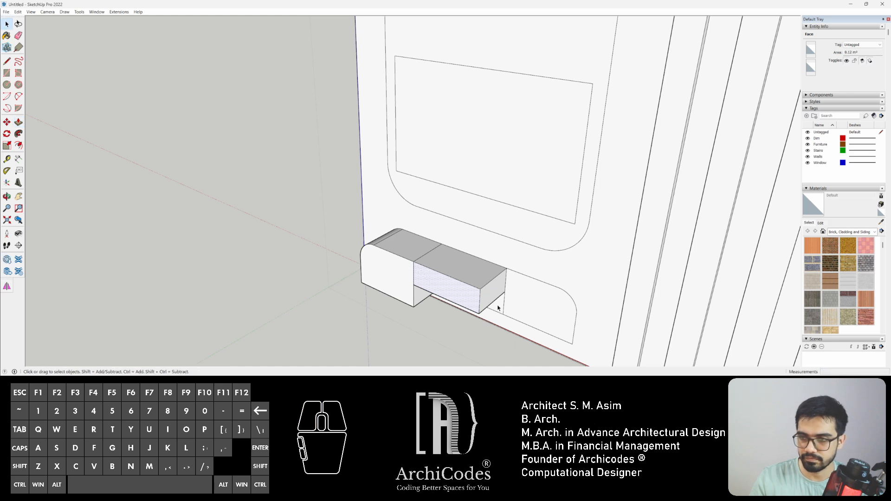
left_click(497, 307)
key("p")
left_click_drag(498, 309, 406, 297)
key("space")
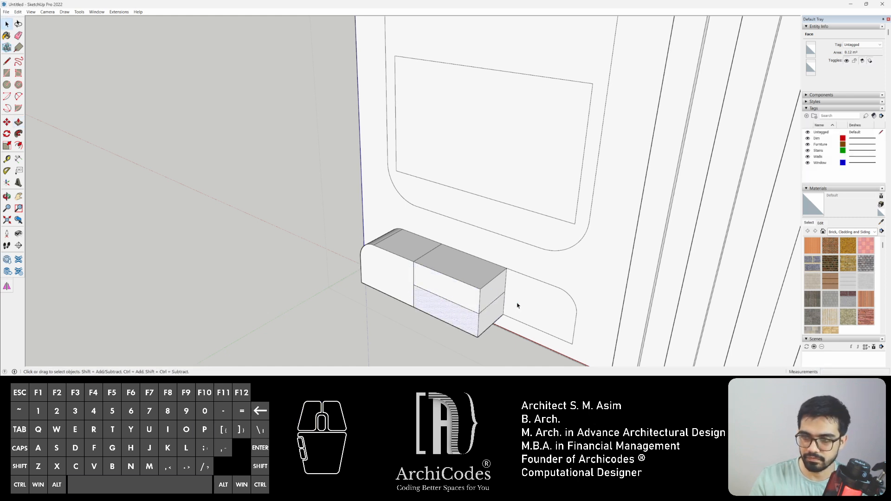
- Extrude the right rounded section of the low cabinet to the same depth as the drawers
left_click(517, 305)
key("p")
left_click_drag(516, 305, 463, 292)
key("space")
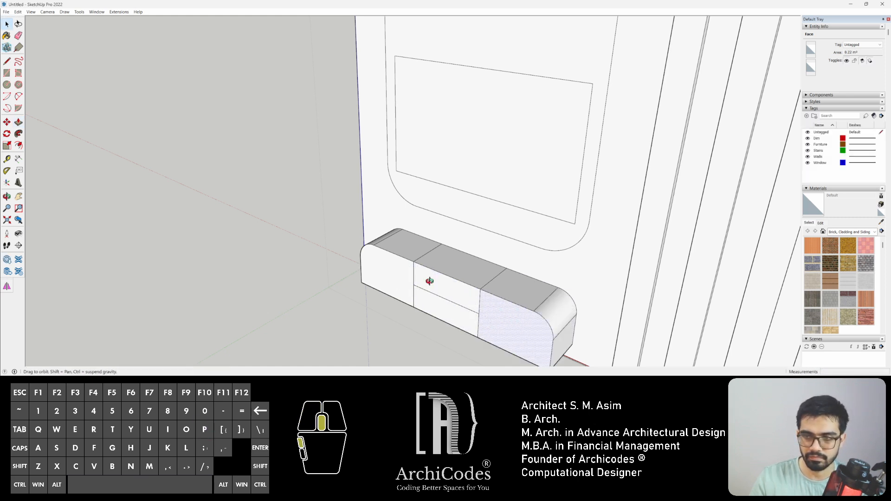
middle_click_drag(425, 280, 377, 226)
scroll(377, 226, "up", 2)
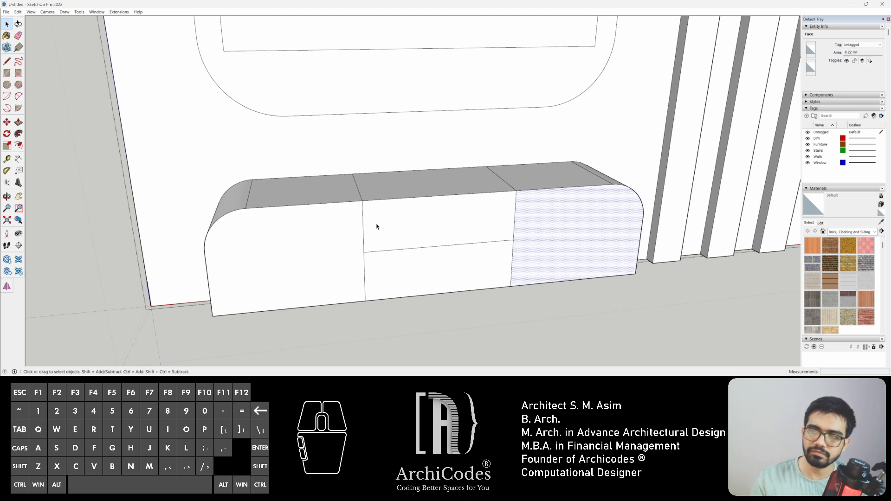
scroll(377, 226, "down", 4)
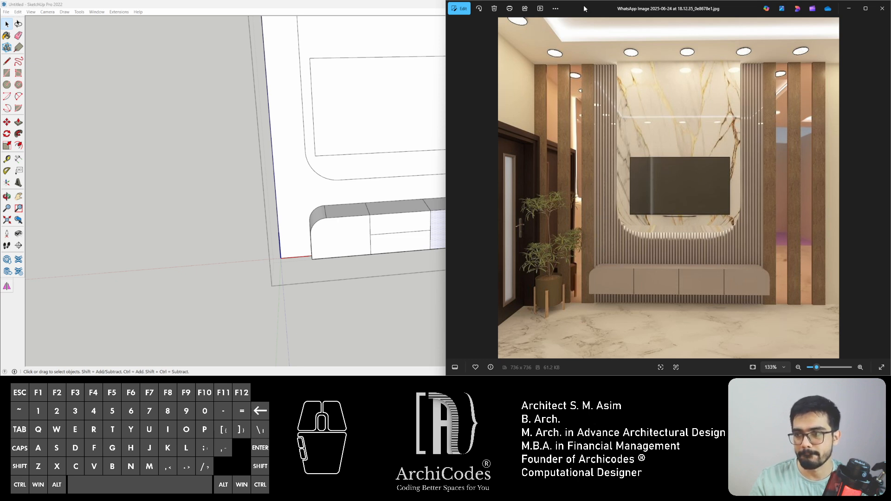
- Draw a 3.00 m vertical line down the back panel, just inside its left edge, from top to bottom
left_click(293, 204)
scroll(350, 205, "down", 3)
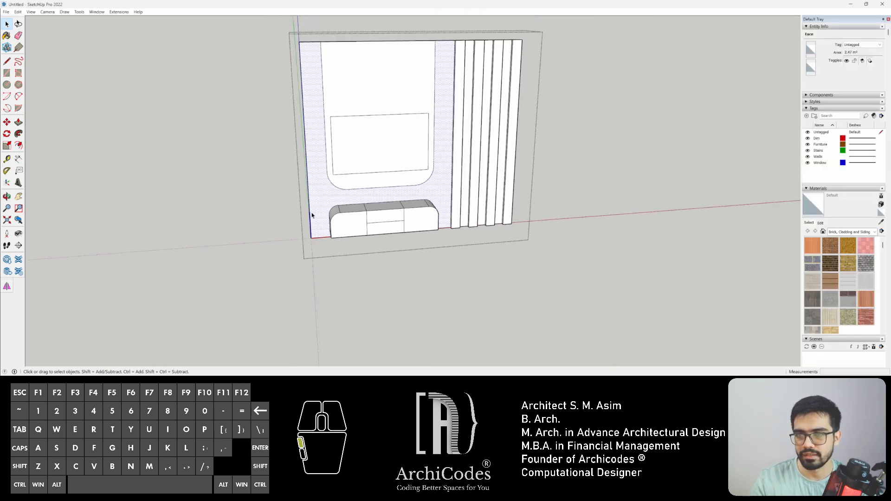
mouse_move(311, 215)
middle_mouse_down()
mouse_move(475, 181)
mouse_move(352, 176)
mouse_move(264, 191)
mouse_move(308, 193)
mouse_move(321, 173)
mouse_move(293, 137)
mouse_move(308, 252)
middle_mouse_up()
scroll(304, 61, "up", 2)
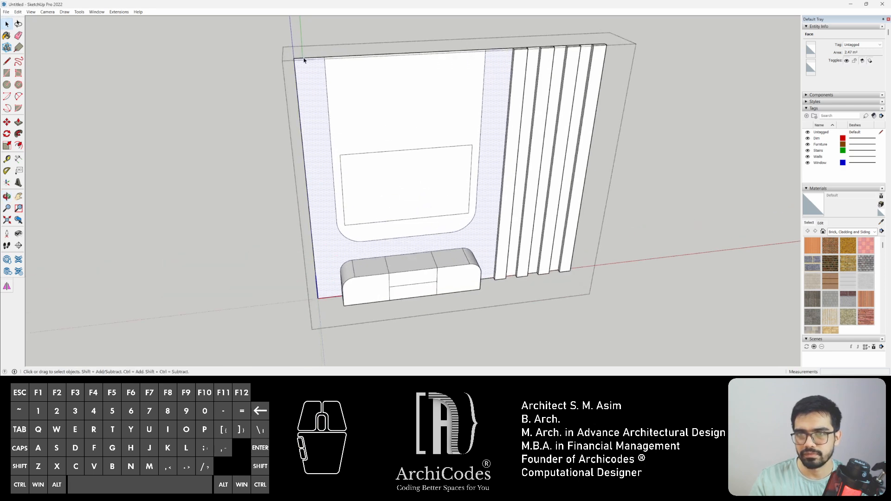
middle_click_drag(304, 60, 322, 68)
key("l")
scroll(304, 60, "up", 2)
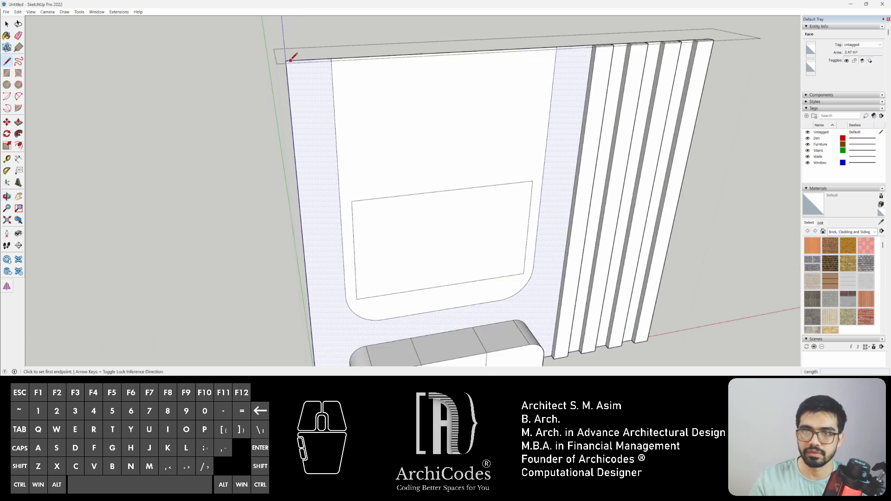
left_click(290, 60)
scroll(307, 141, "down", 3)
middle_click_drag(313, 178, 319, 75, "shift")
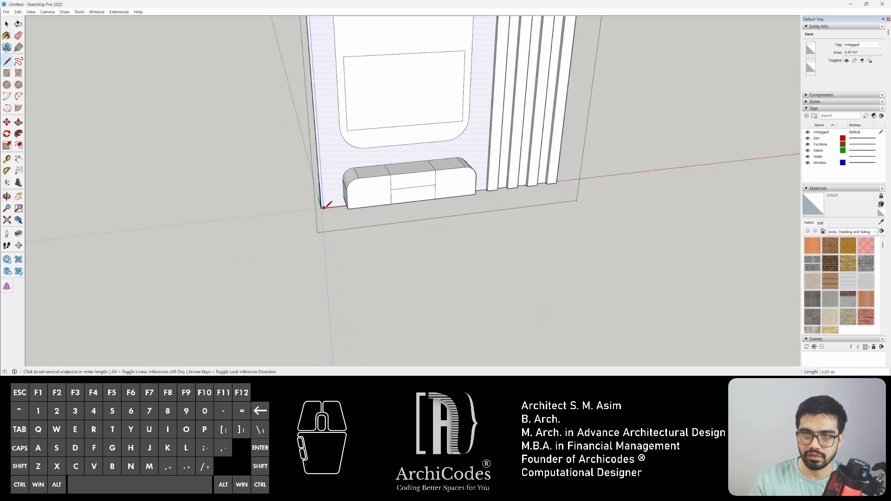
left_click(323, 207)
key("space")
- Copy the vertical line inward by about 0.03 m and repeat the copies up to the side edge of the round-cornered panel
middle_click_drag(320, 160, 319, 277, "shift")
middle_click_drag(320, 277, 297, 273)
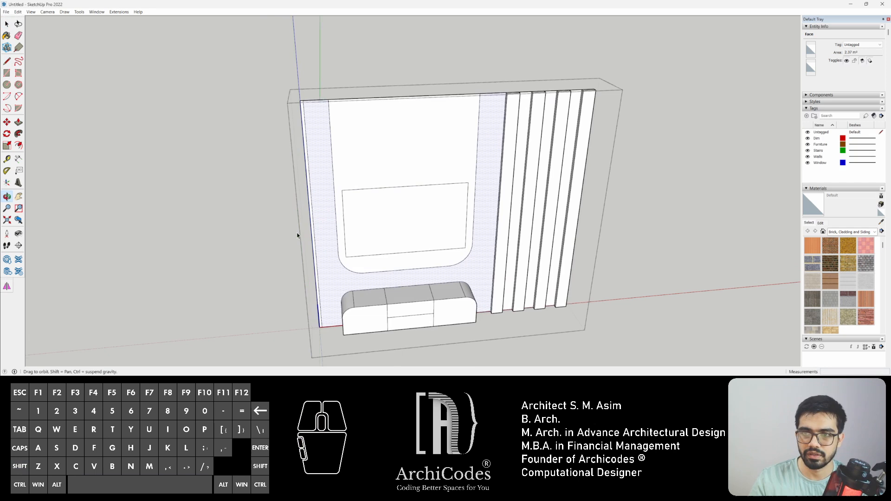
left_click(308, 128)
scroll(308, 128, "up", 3)
key("m")
key("ctrl")
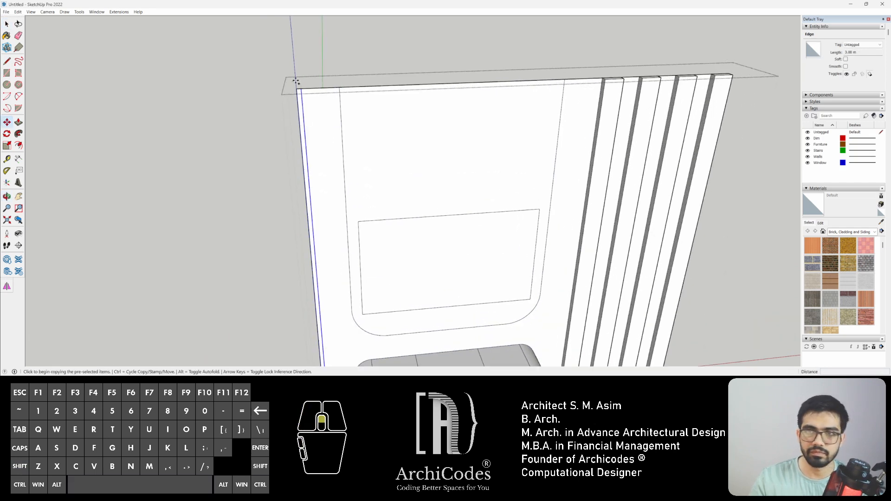
scroll(295, 81, "up", 2)
left_click(297, 90)
left_click(303, 92)
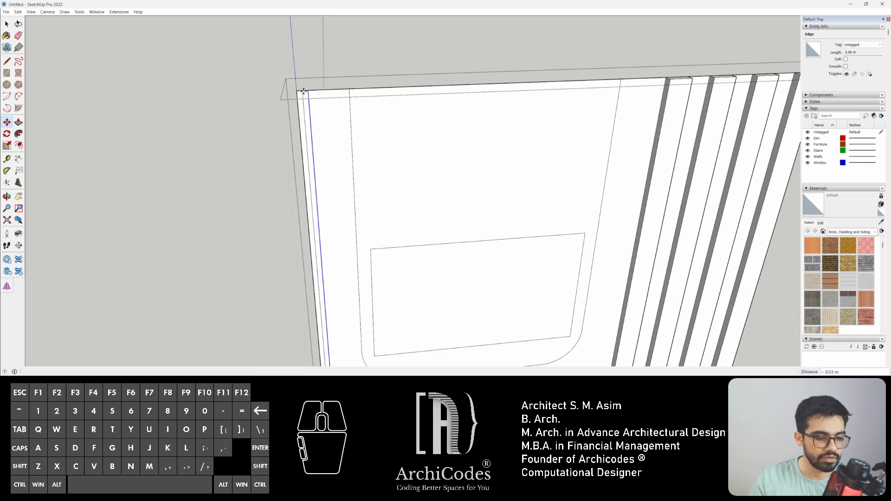
type("x5")
key("Return")
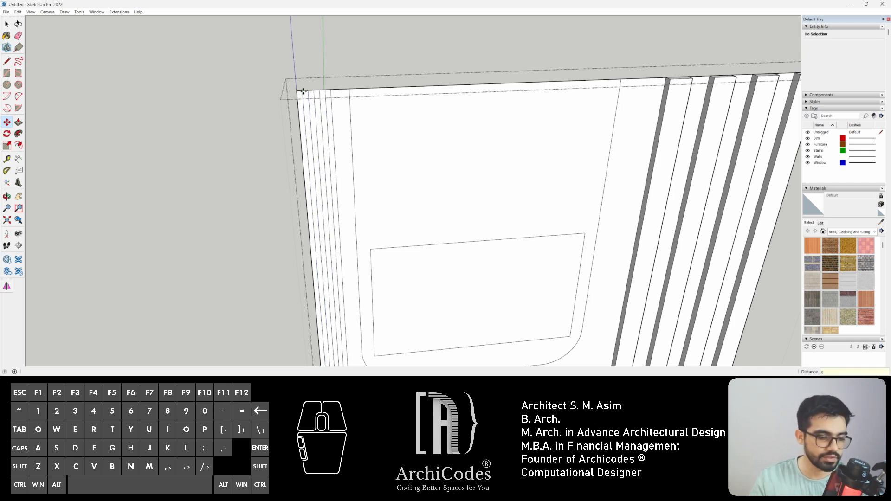
key("Return")
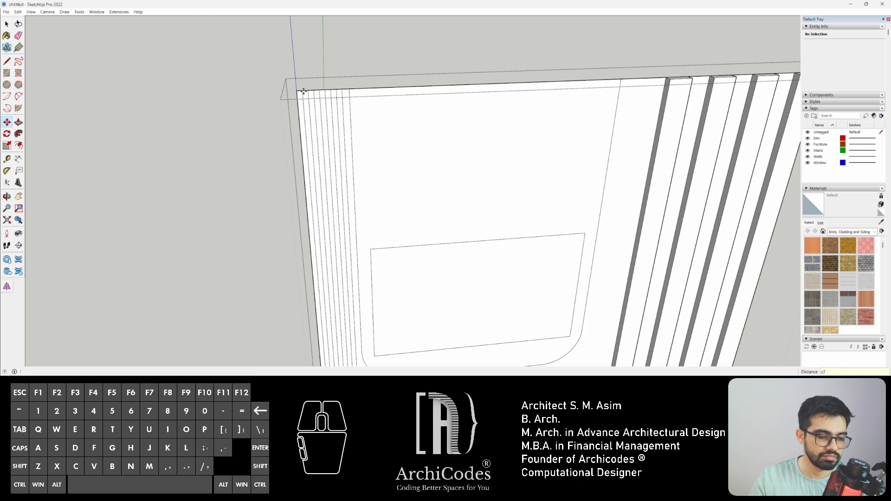
key("Return")
- Extrude the outermost narrow strip at the back panel's left edge outward by about 0.02 m
scroll(303, 91, "up", 2)
key("space")
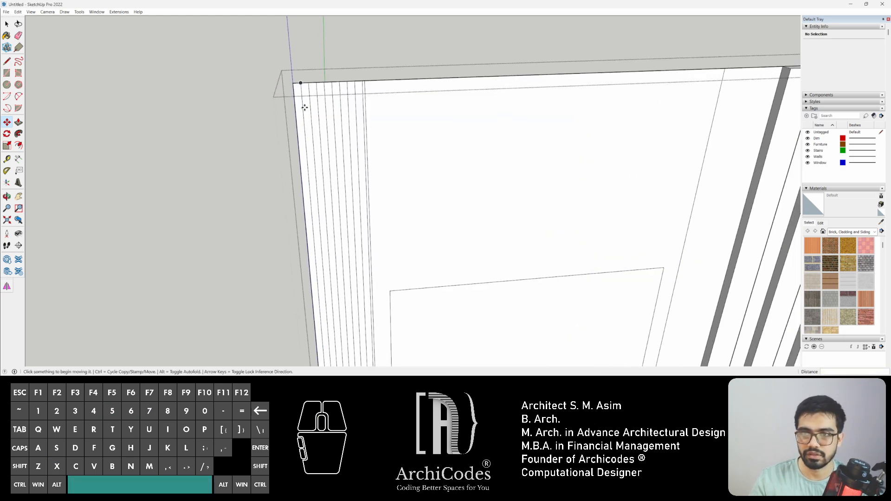
middle_click_drag(303, 91, 381, 162, "shift")
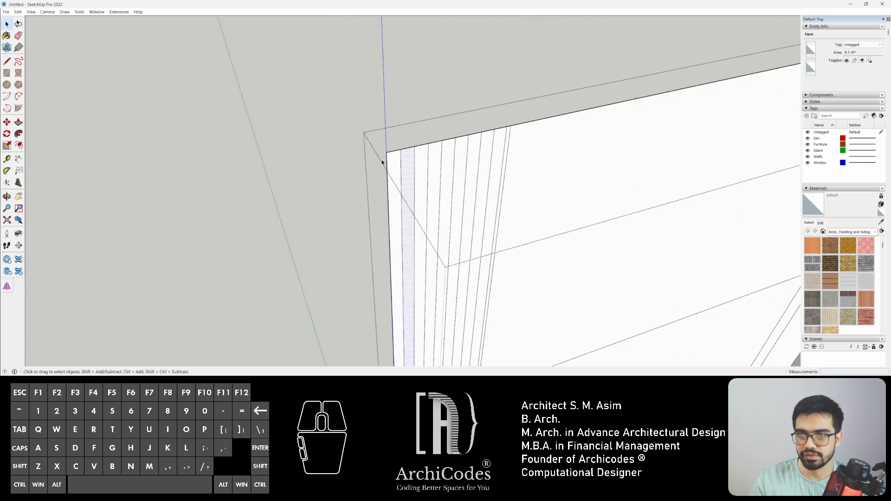
key("space")
left_click(392, 168)
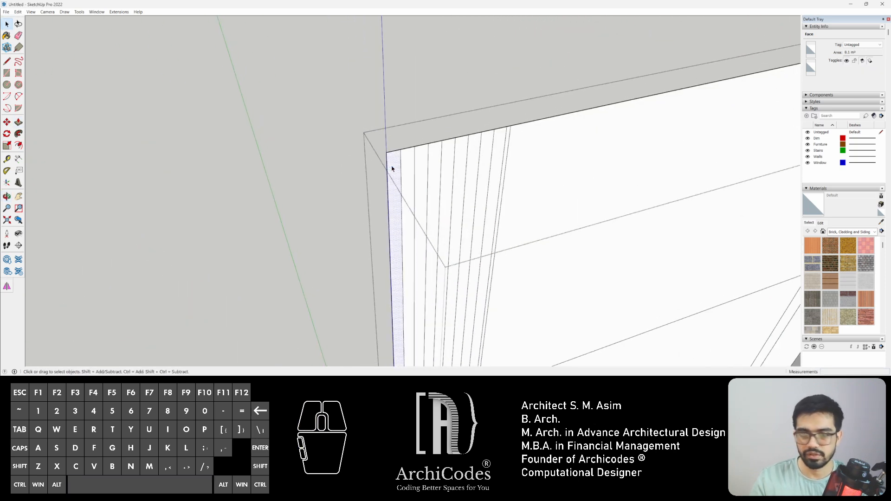
key("p")
left_click(392, 171)
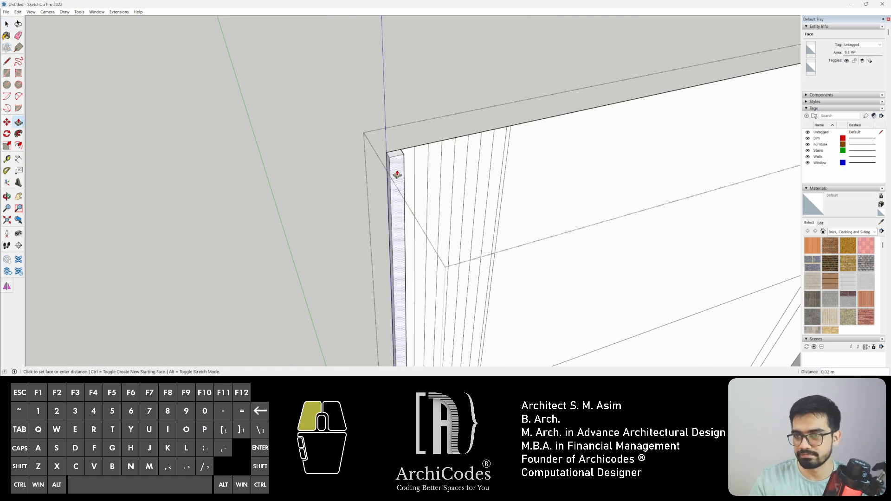
key("space")
- Extrude the third and fifth narrow strips from the panel's left edge to the same depth as the outermost strip
left_click(416, 157)
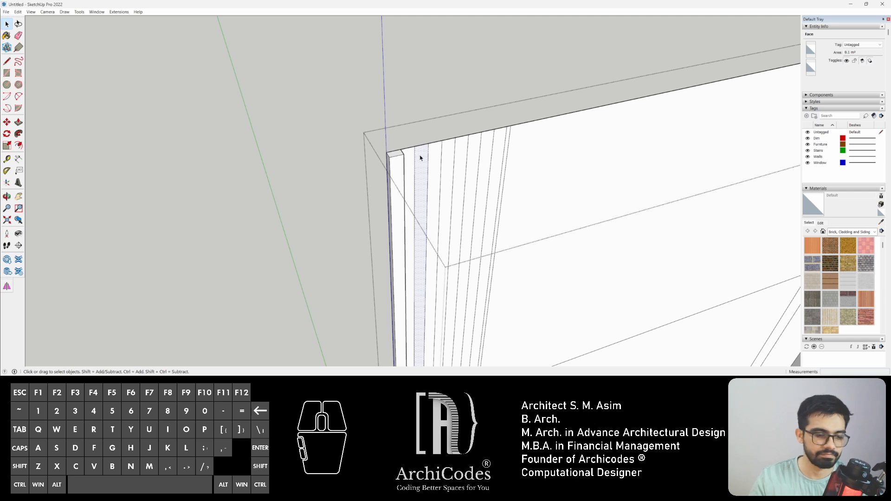
key("p")
left_click_drag(420, 158, 405, 174)
key("space")
left_click(447, 156)
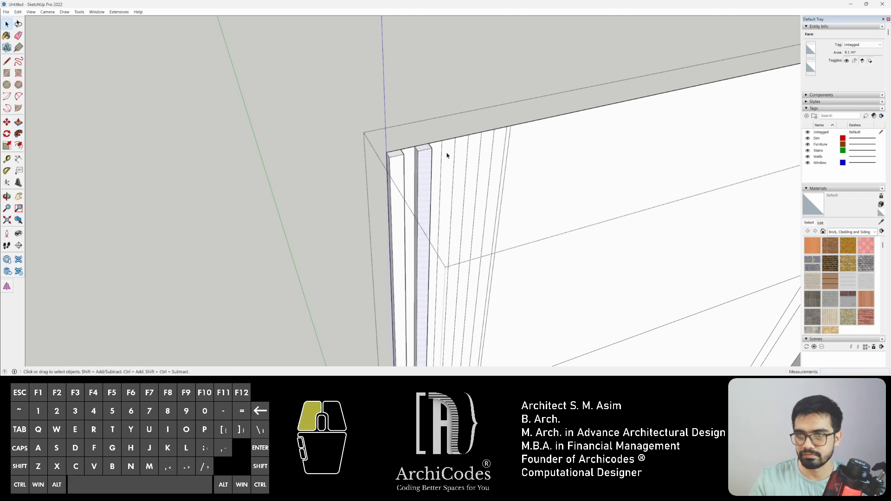
key("p")
left_click_drag(446, 150, 408, 177)
key("space")
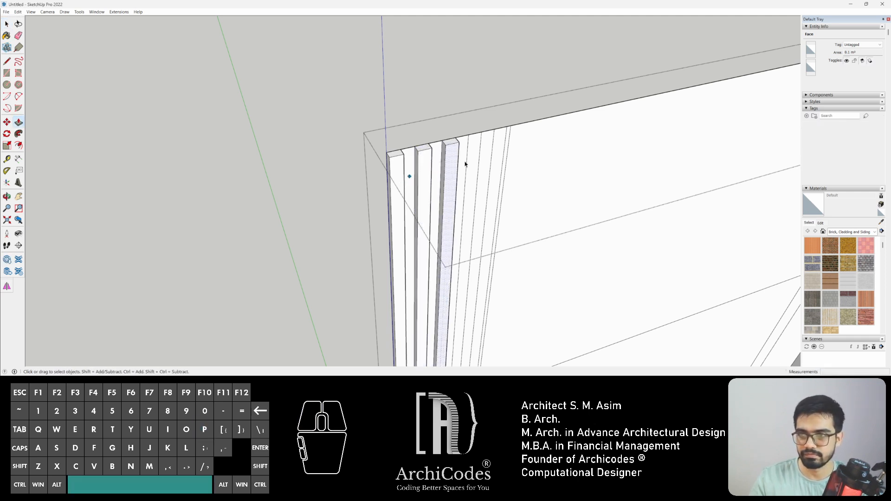
- Extrude the seventh and ninth narrow strips to match the other flutes, completing the alternating pattern
left_click(472, 156)
key("p")
left_click_drag(472, 155, 456, 168)
key("space")
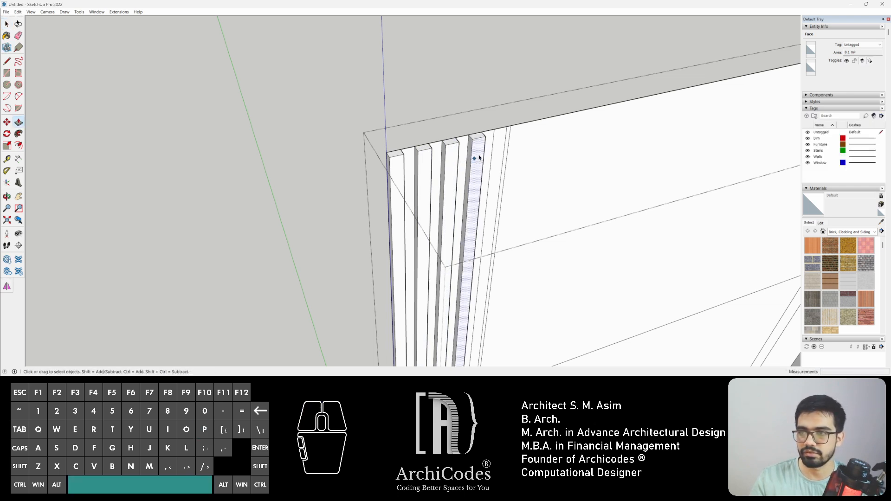
left_click(501, 146)
key("p")
left_click_drag(501, 146, 477, 157)
key("space")
- Draw a vertical line about 0.77 m long from the midpoint of the round-cornered panel's lower edge down to the floor
scroll(443, 151, "down", 5)
middle_click_drag(524, 245, 390, 222, "shift")
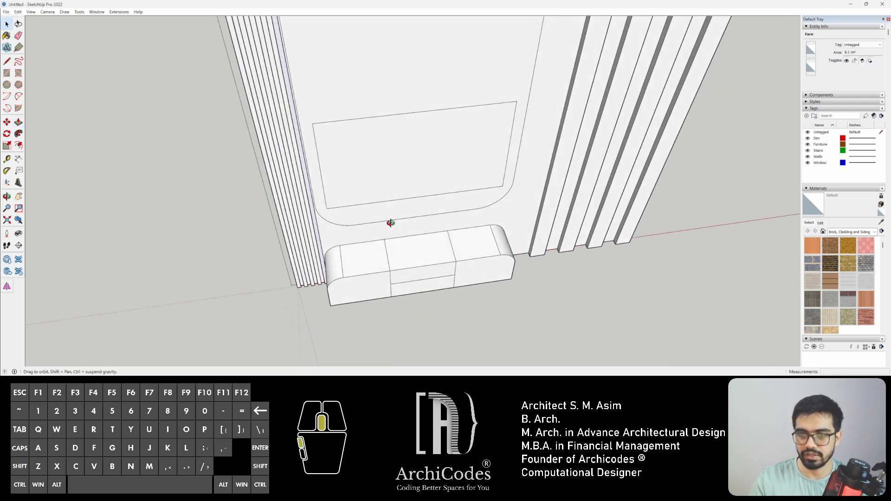
scroll(390, 223, "down", 3)
middle_click_drag(336, 215, 469, 225, "shift")
middle_click_drag(485, 205, 388, 193)
scroll(477, 272, "up", 2)
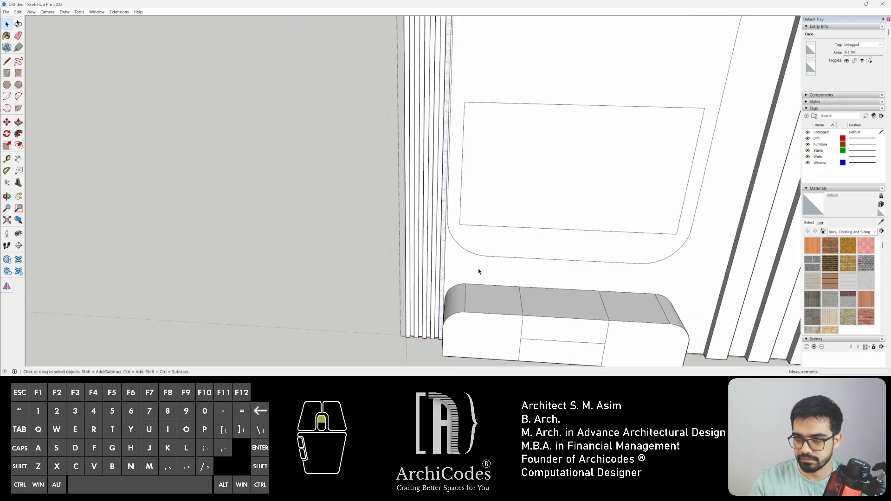
scroll(423, 210, "up", 4)
key("l")
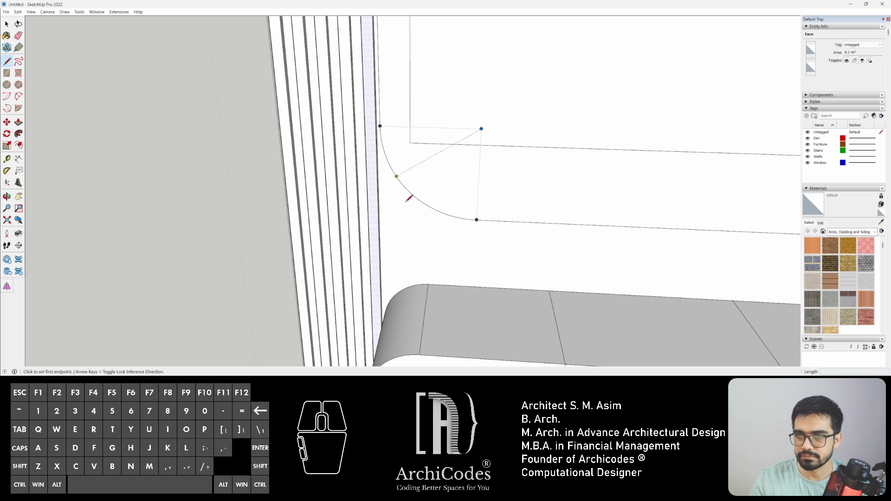
scroll(408, 198, "down", 3)
middle_click_drag(577, 242, 388, 185, "shift")
scroll(519, 185, "down", 3)
mouse_move(520, 182)
middle_mouse_down()
mouse_move(499, 316)
mouse_move(521, 92)
mouse_move(513, 149)
mouse_move(419, 240)
middle_mouse_up()
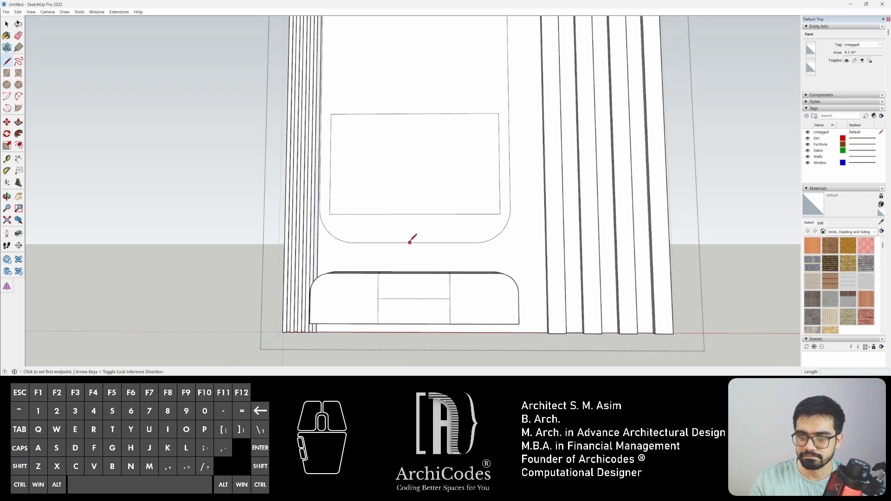
left_click(415, 242)
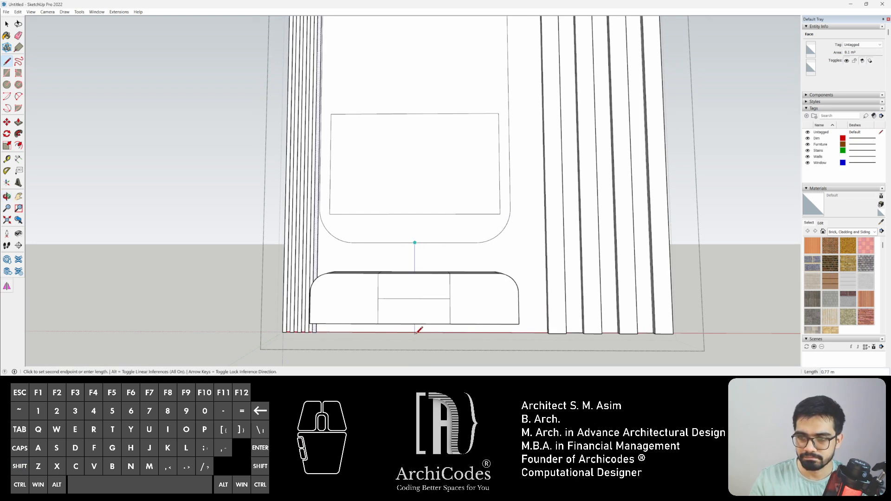
left_click(415, 272)
- Try to copy the line segments above and below the low cabinet sideways
key("space")
left_click(415, 257)
key("m")
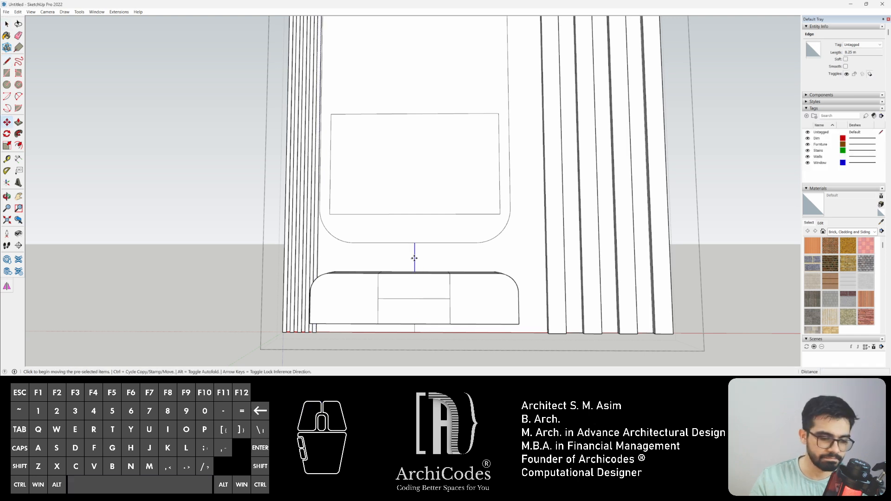
key("ctrl")
left_click(415, 257)
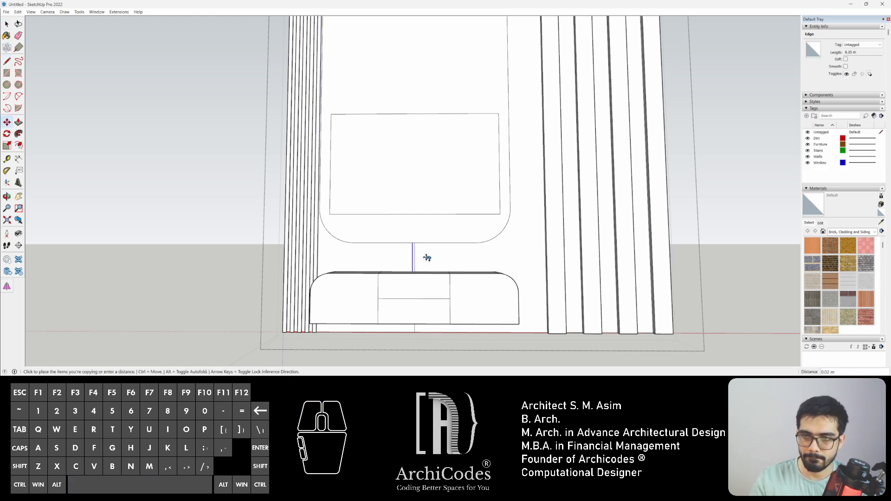
key("space")
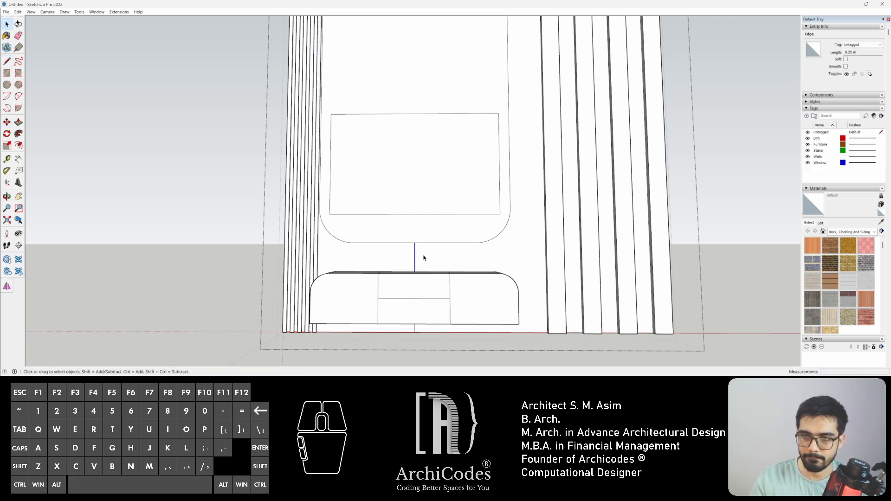
left_click(415, 329, "shift")
key("m")
key("ctrl")
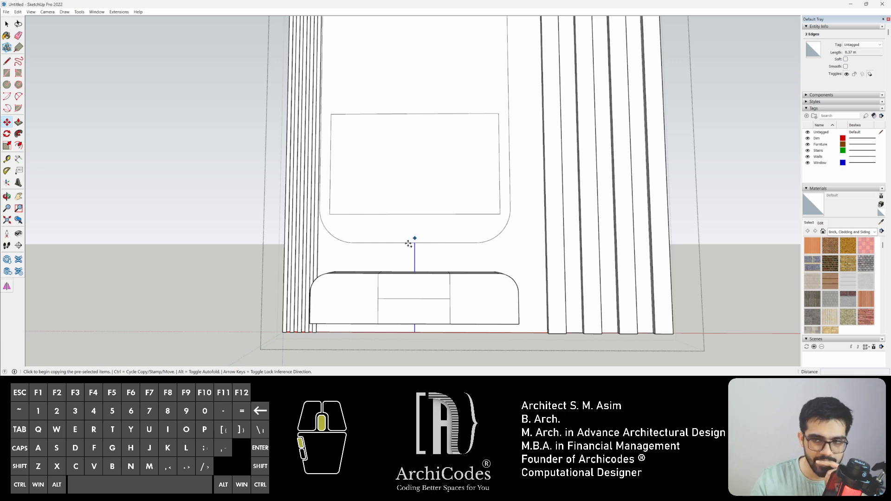
- Erase the vertical line segments above and below the low cabinet
mouse_move(408, 244)
middle_mouse_down()
mouse_move(199, 261)
mouse_move(152, 255)
mouse_move(360, 287)
middle_mouse_up()
scroll(464, 260, "up", 3)
key("e")
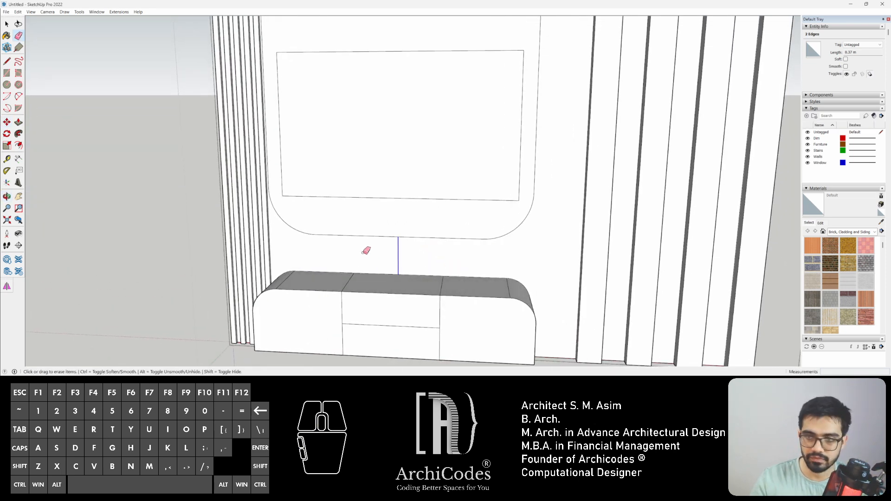
left_click_drag(366, 252, 405, 249)
scroll(406, 251, "down", 5)
middle_click_drag(428, 268, 427, 251)
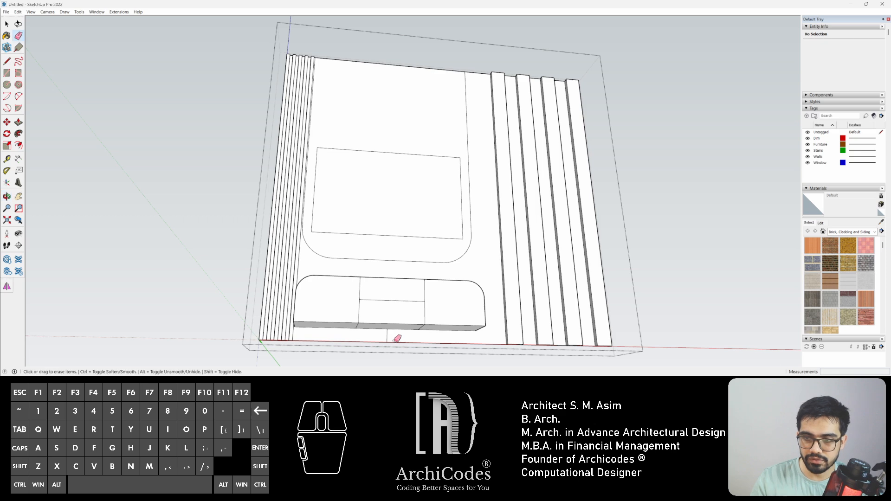
left_click_drag(394, 340, 379, 335)
- Leave the TV unit component and reopen it for editing
scroll(362, 250, "down", 3)
key("space")
middle_click_drag(362, 253, 240, 310)
left_click(179, 257)
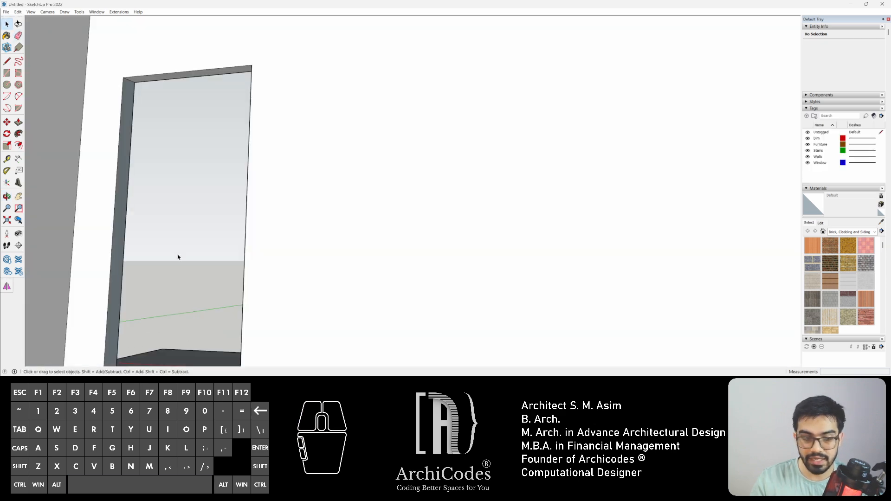
middle_click_drag(237, 143, 448, 314)
scroll(447, 314, "down", 5)
middle_click_drag(306, 234, 523, 296, "shift")
scroll(523, 296, "up", 3)
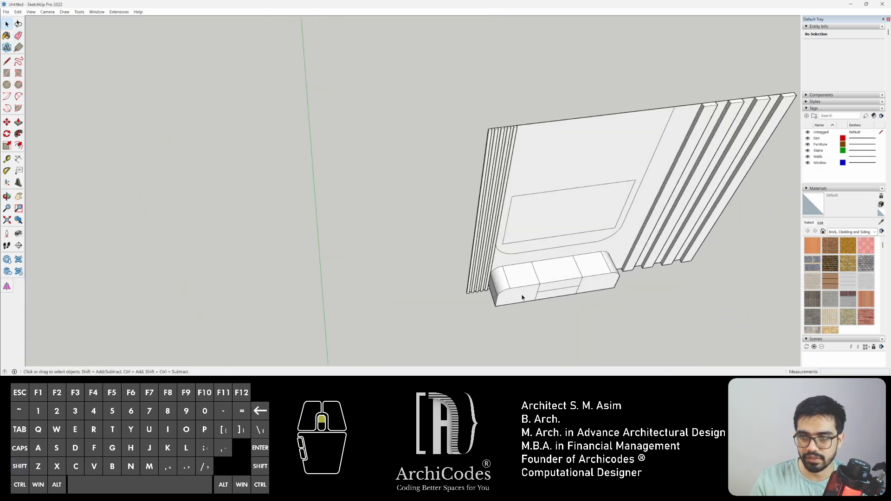
left_click(554, 243)
double_click(555, 242)
- Start a horizontal line from the lower edge of the round-cornered panel along the red axis
middle_click_drag(454, 239, 346, 254)
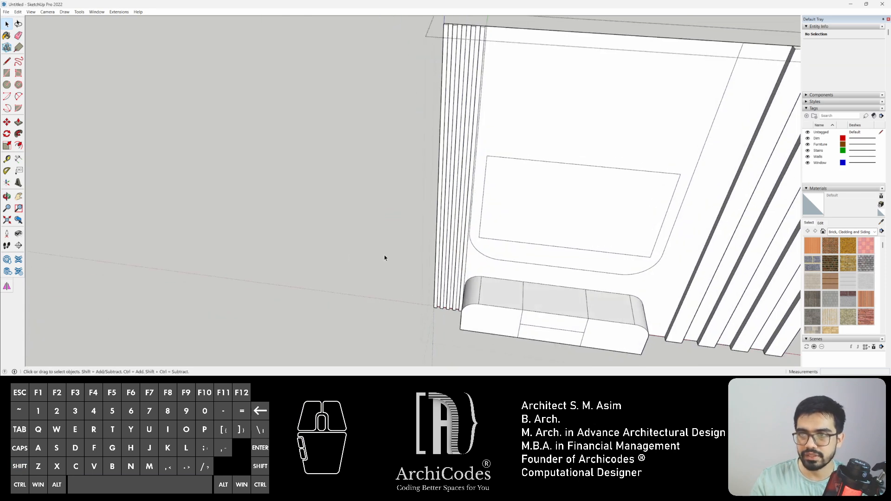
key("l")
middle_click_drag(273, 249, 457, 140)
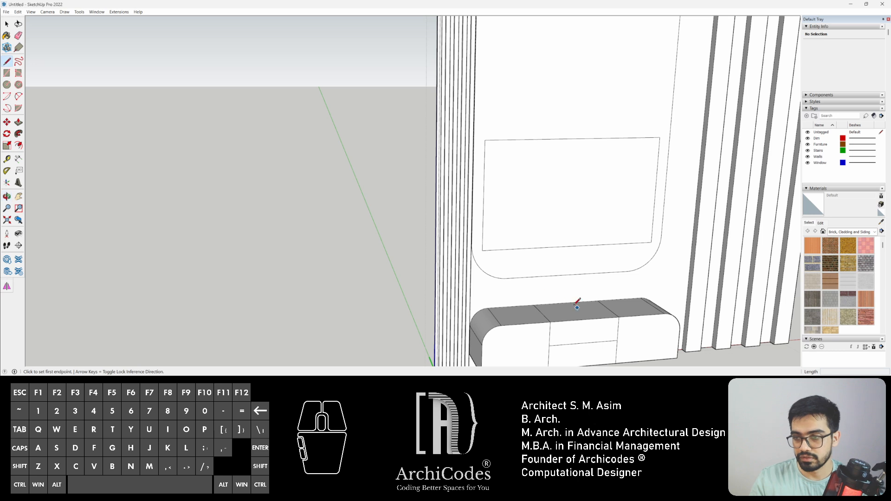
scroll(471, 279, "down", 2)
middle_click_drag(466, 278, 472, 209, "shift")
left_click(511, 216)
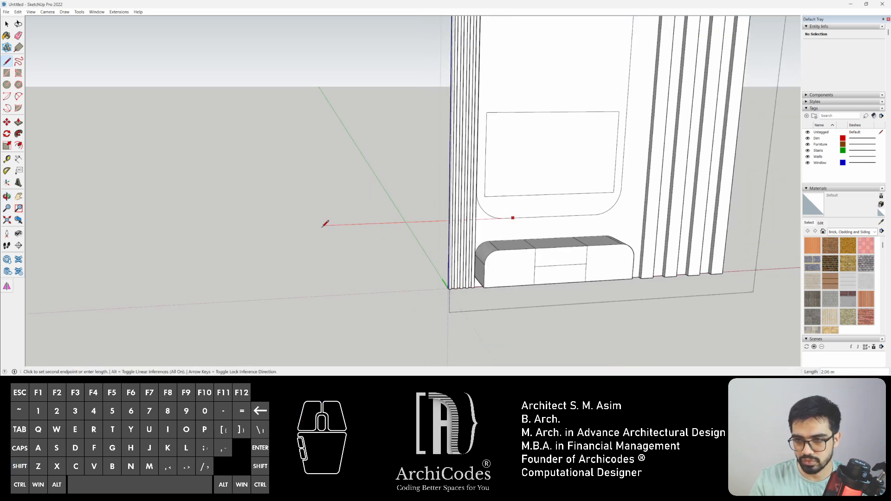
- Draw a horizontal line out past the wall's narrow-slat end and a vertical line about 0.77 m down to the ground
left_click(297, 226)
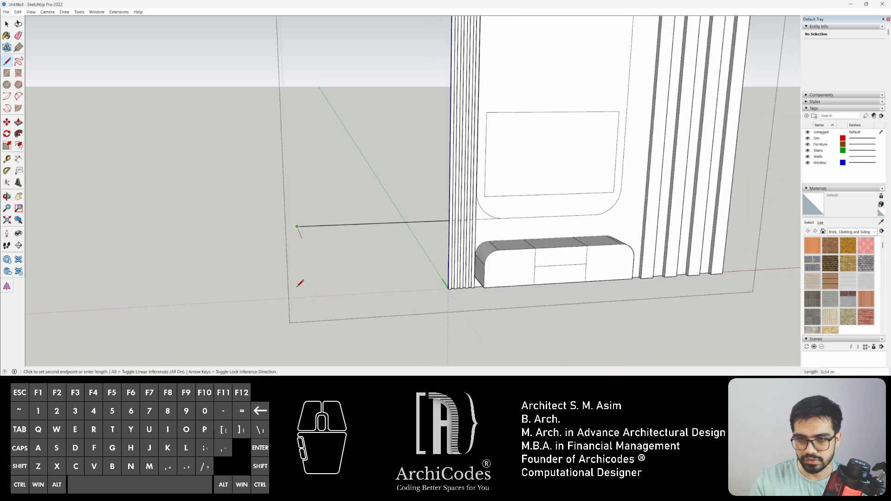
key("Up")
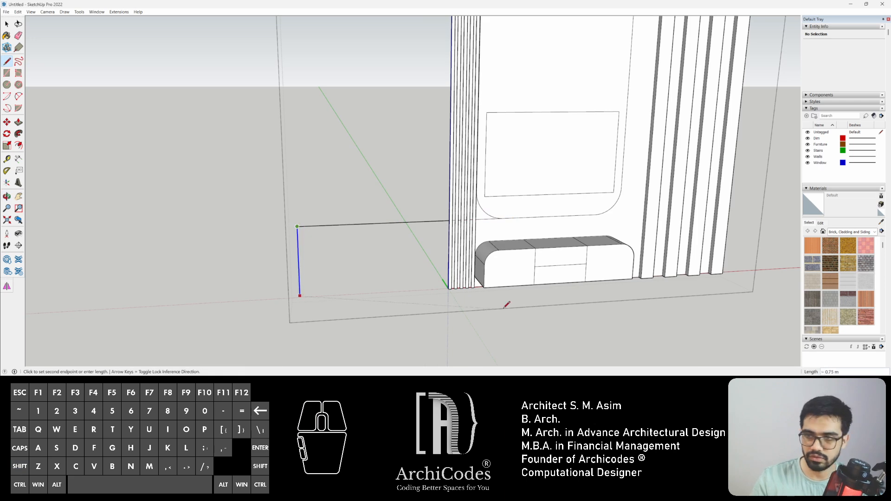
left_click(453, 286)
scroll(304, 296, "up", 2)
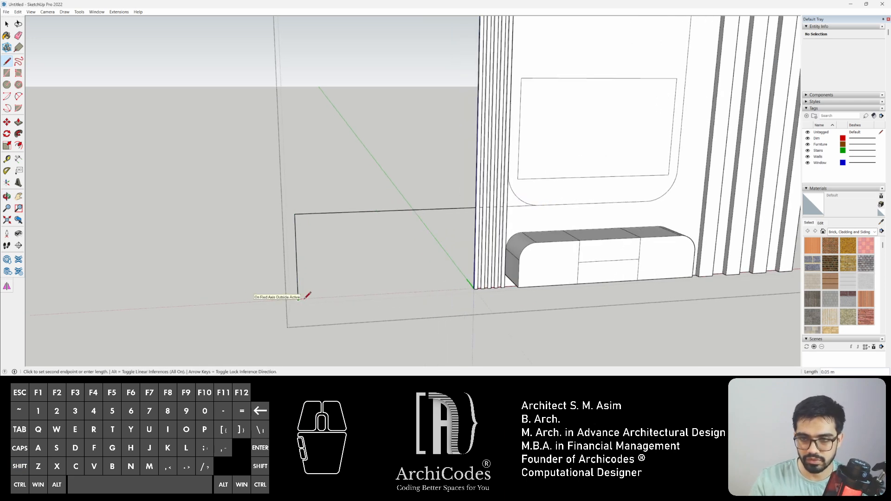
scroll(307, 295, "up", 1)
key("space")
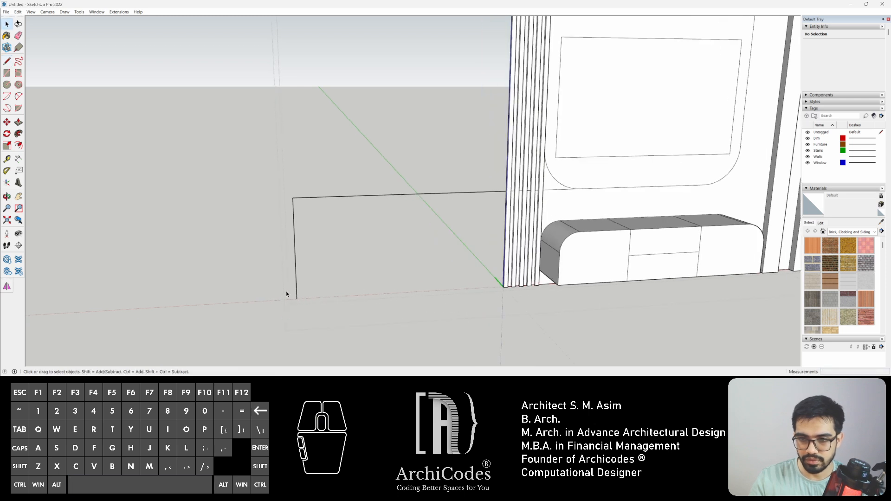
key("Escape")
- Delete the horizontal and vertical lines drawn beside the wall
left_click(295, 270)
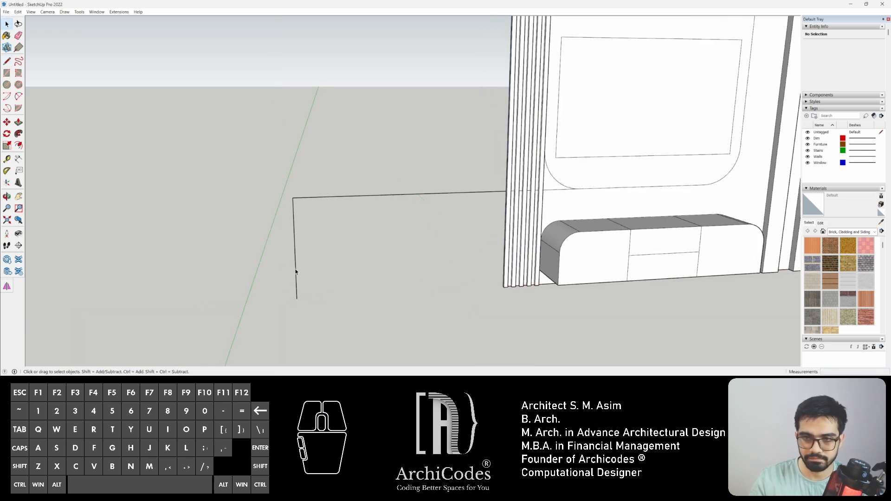
left_click(295, 272)
double_click(295, 270)
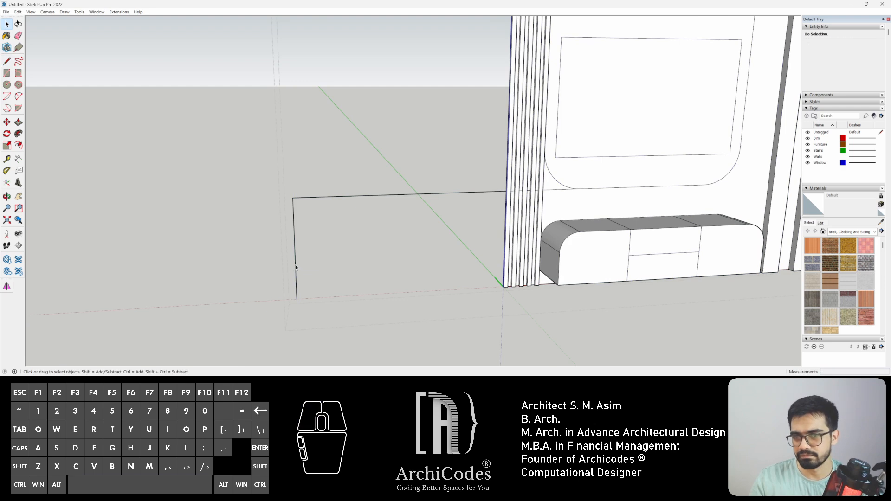
left_click(296, 268)
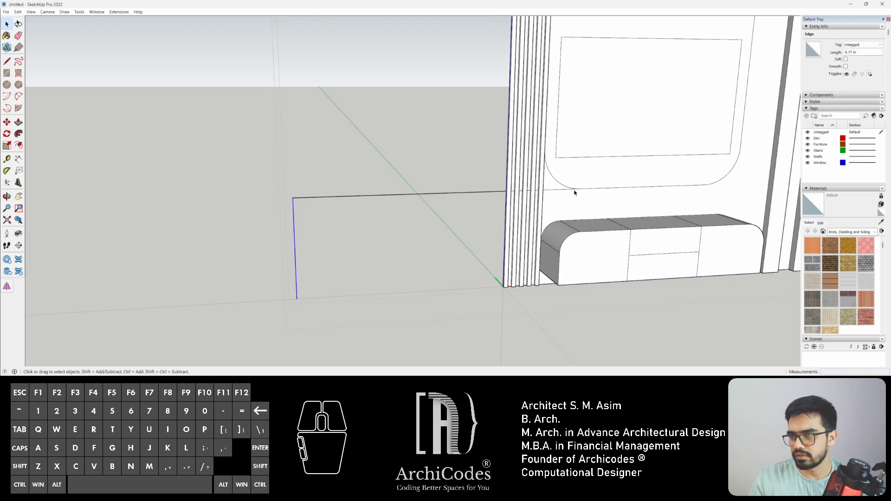
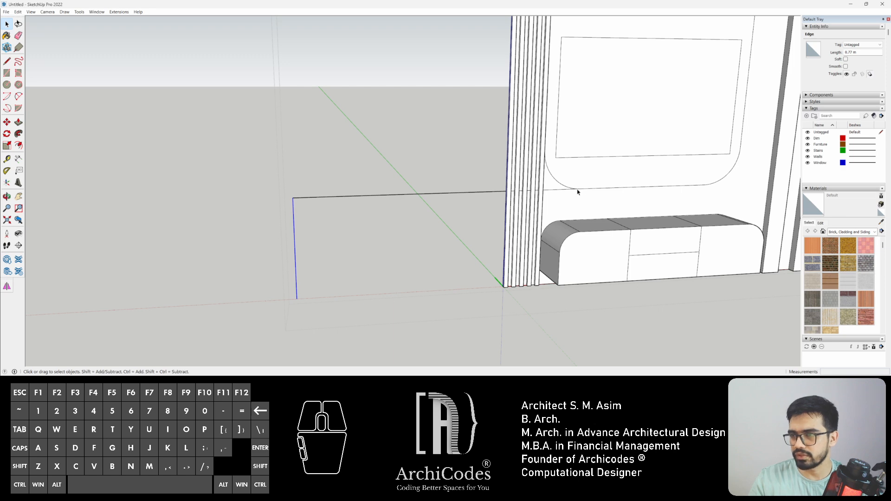
middle_click_drag(578, 192, 450, 245)
left_click_drag(365, 216, 324, 263)
key("Delete")
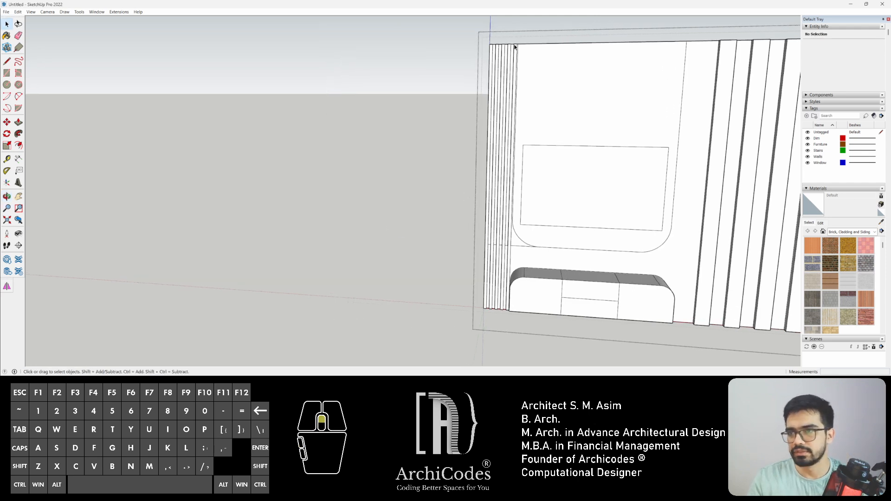
- Select the front face of the outermost narrow slat at the wall's end
scroll(514, 47, "up", 1)
middle_click_drag(512, 52, 485, 143)
scroll(497, 43, "up", 3)
key("z")
middle_click_drag(483, 104, 475, 122)
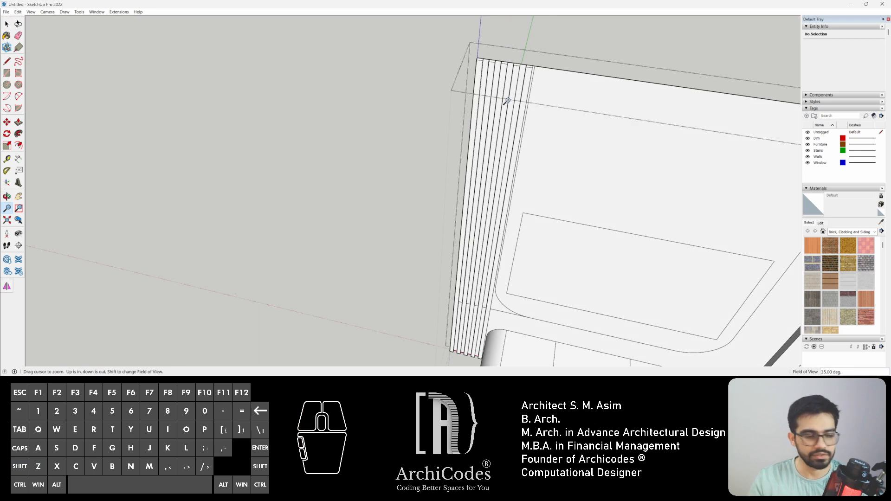
middle_click_drag(523, 101, 380, 147, "shift")
middle_click_drag(379, 148, 362, 124)
scroll(363, 124, "up", 4)
key("space")
left_click(352, 113)
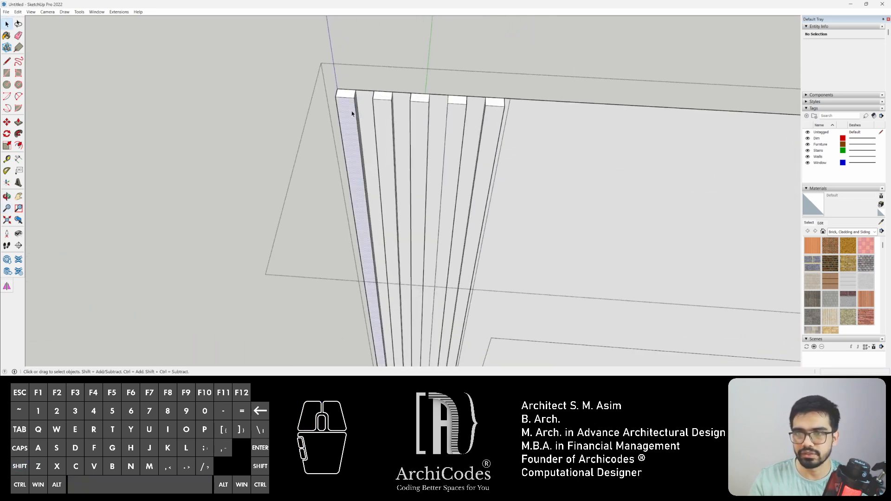
- Add the outermost slat's two side faces and the adjoining recessed wall strip to the selection
scroll(322, 96, "down", 2)
middle_click_drag(322, 96, 399, 115, "shift")
scroll(399, 115, "up", 6)
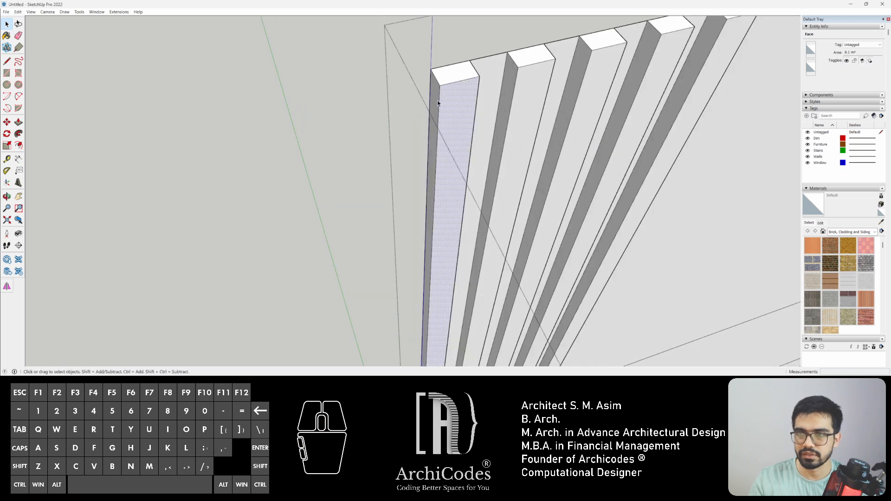
left_click(437, 102)
middle_click_drag(490, 107, 366, 128)
left_click(485, 129, "shift")
middle_click_drag(517, 129, 341, 88)
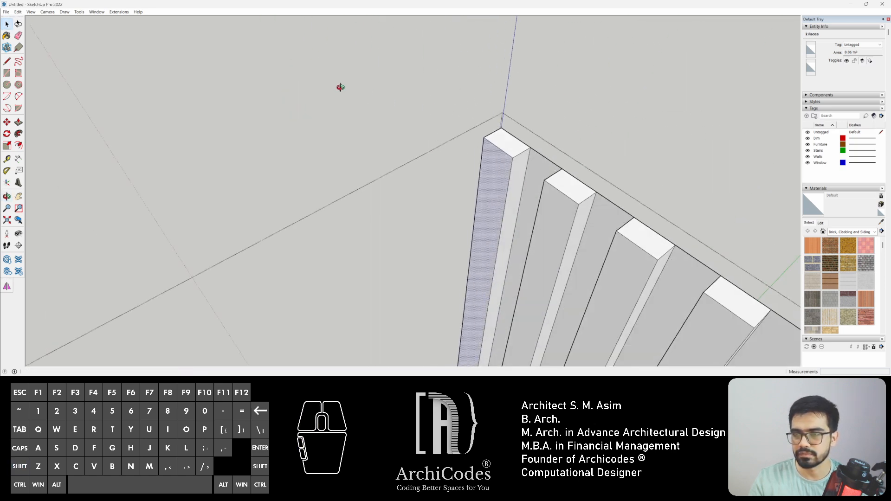
left_click(519, 168, "shift")
middle_click_drag(538, 177, 729, 209)
left_click(504, 85, "shift")
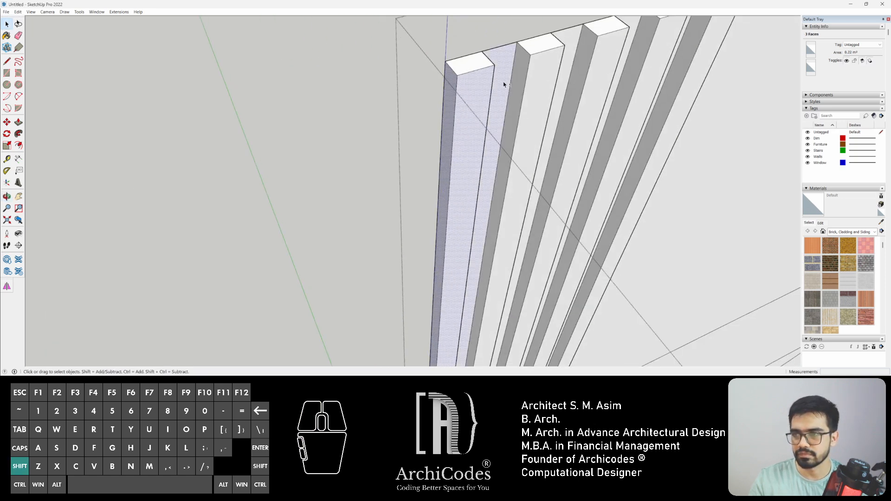
middle_click_drag(520, 91, 519, 49)
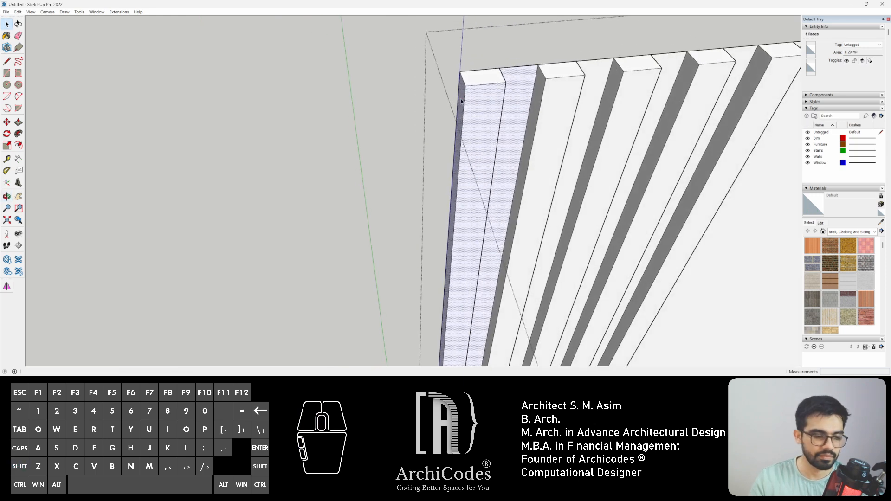
- Copy the selected slat and strip faces about 0.41 m outward from the wall along the red axis
key("m")
key("ctrl")
left_click(539, 64)
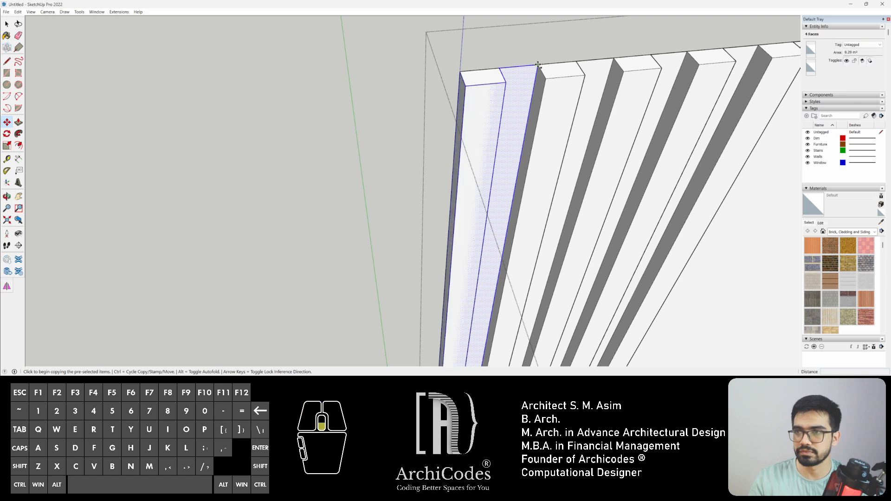
scroll(306, 107, "down", 3)
left_click(238, 103)
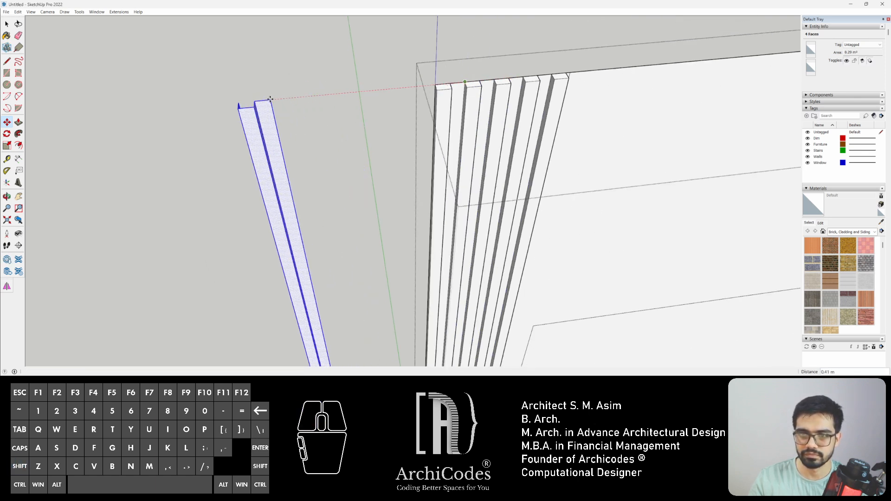
key("space")
- Close the top of the copied slat with a rectangle between its opposite corners
key("r")
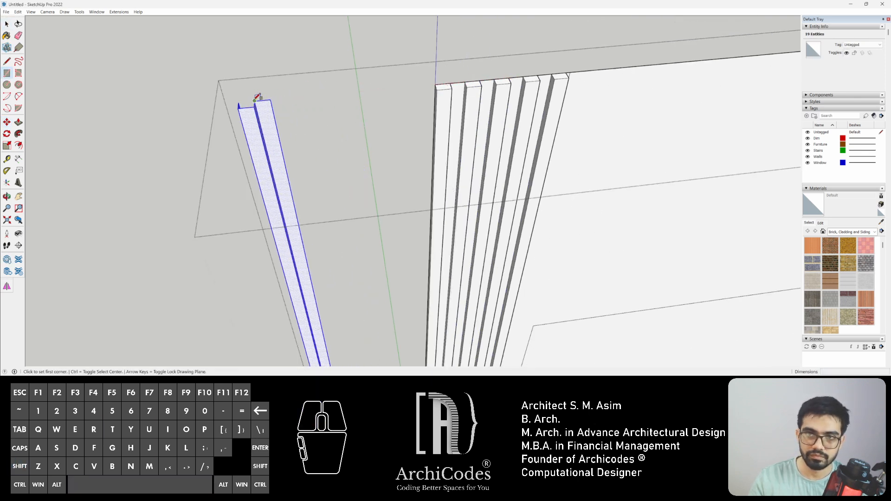
left_click(254, 101)
left_click(239, 108)
scroll(260, 114, "down", 3)
middle_click_drag(344, 203, 328, 195, "shift")
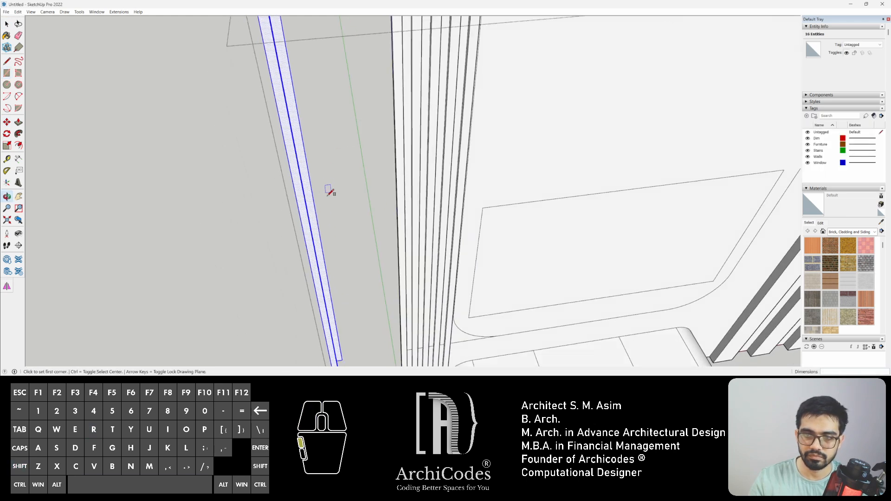
scroll(305, 213, "down", 3)
- Erase the short bottom edge of the copied recess strip to remove its incomplete face
key("space")
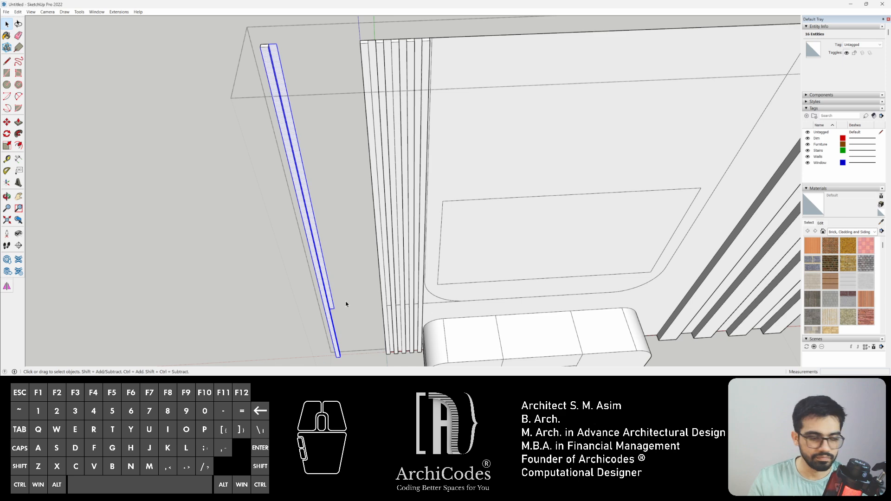
key("e")
scroll(333, 319, "up", 4)
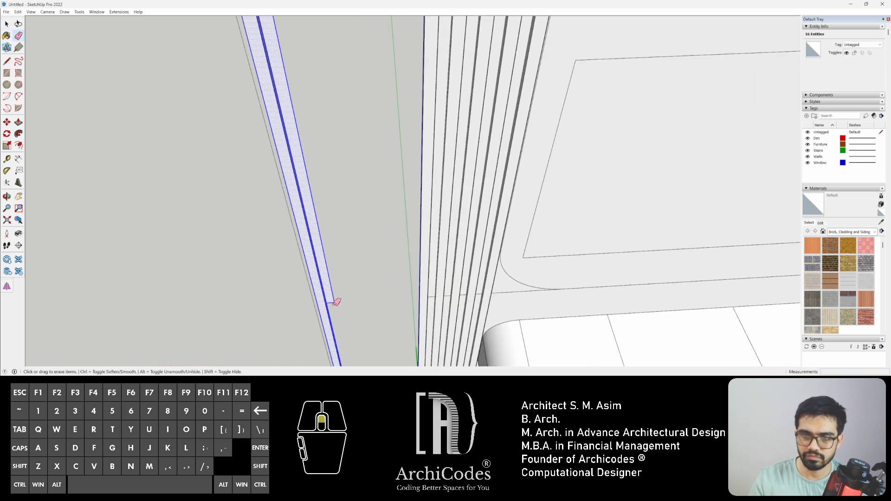
left_click(330, 305)
scroll(351, 263, "down", 5)
- Redraw the copied recess strip as a 0.03 × 3.00 m rectangle reaching the slat's base
key("r")
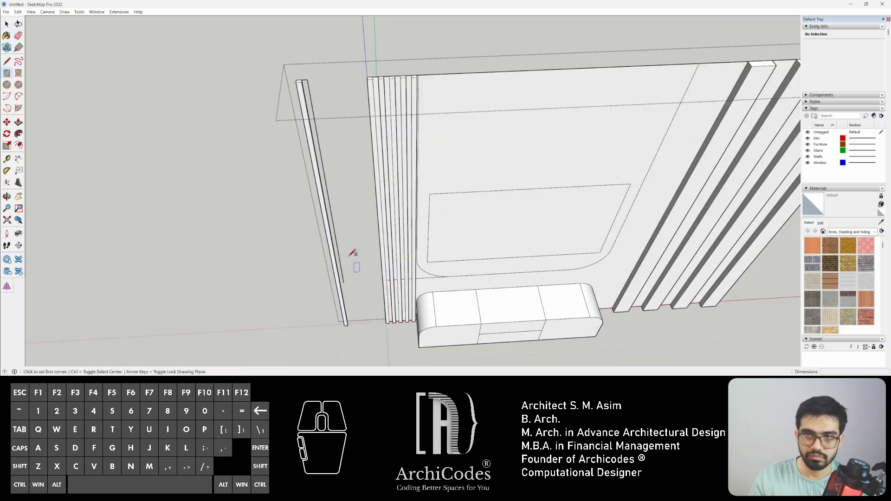
left_click(306, 69)
scroll(364, 333, "up", 4)
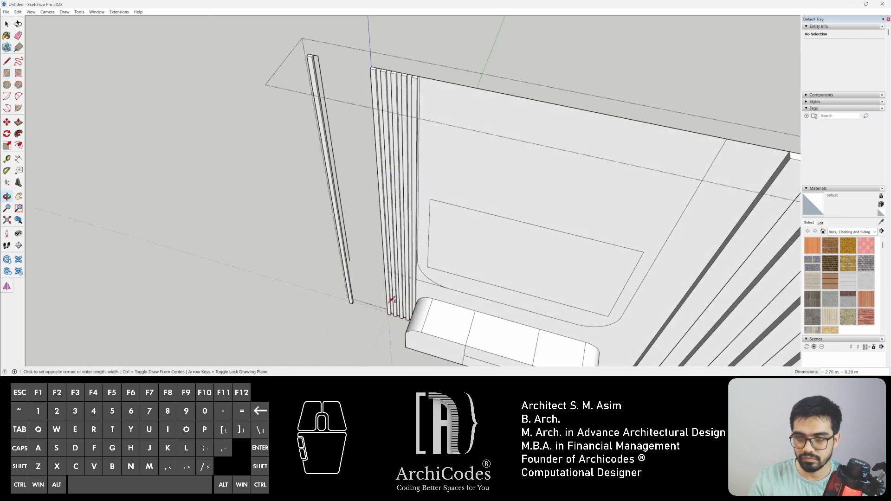
scroll(355, 302, "up", 2)
left_click(334, 300)
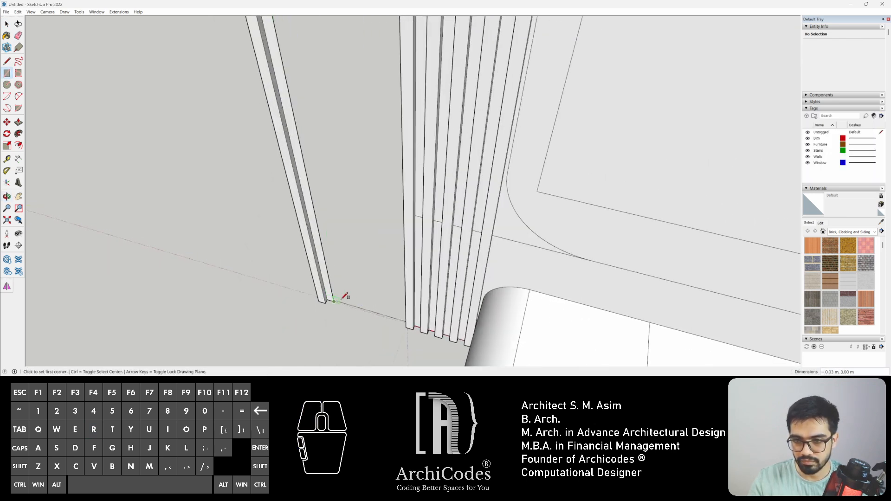
scroll(365, 267, "down", 1)
- Delete one long face from the copied slat profile
key("space")
scroll(346, 225, "down", 1)
middle_click_drag(346, 225, 286, 197, "shift")
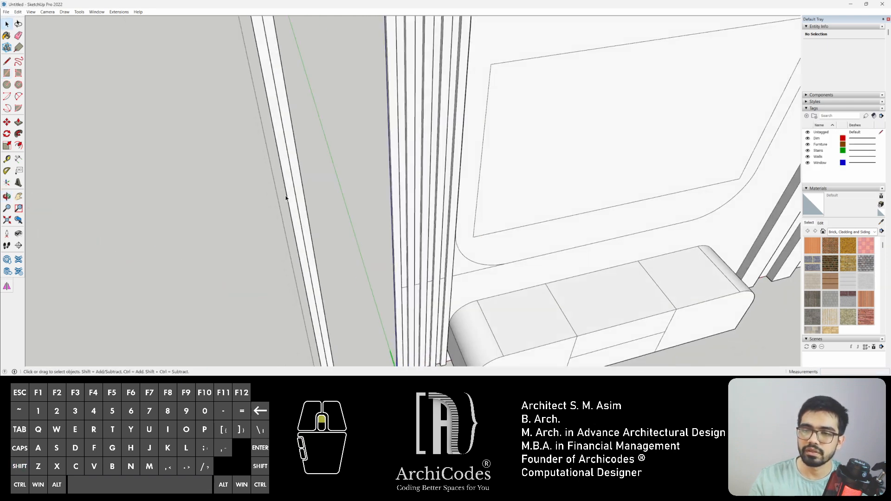
scroll(287, 191, "up", 2)
key("space")
left_click(299, 178)
scroll(299, 179, "down", 2)
key("Delete")
scroll(299, 178, "down", 2)
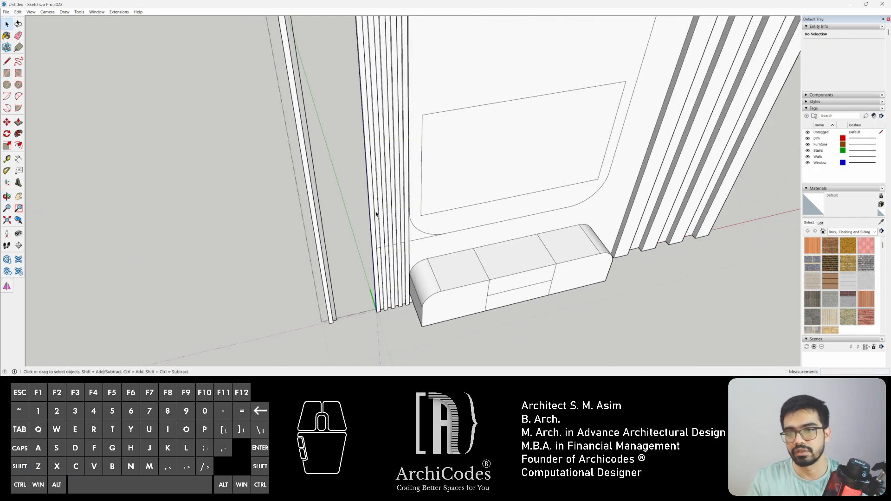
- Make a component from all faces and edges of the copied slat and recess strip
middle_click_drag(372, 216, 264, 230, "shift")
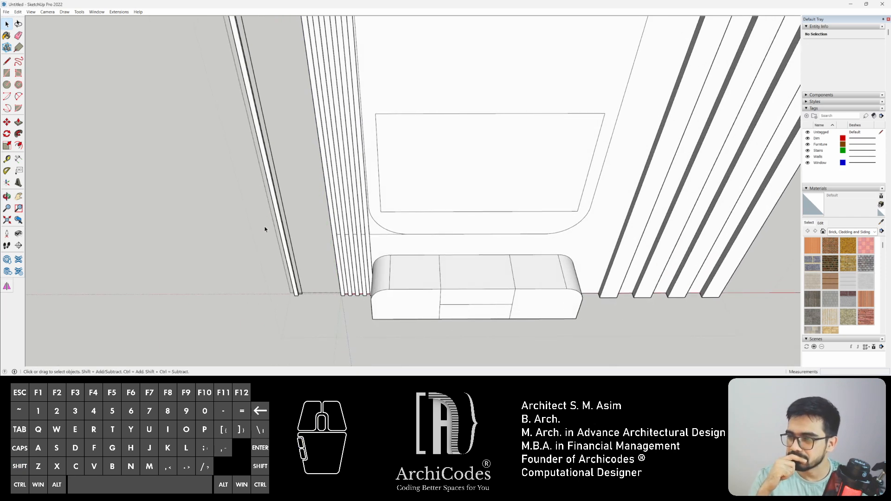
scroll(272, 234, "down", 1)
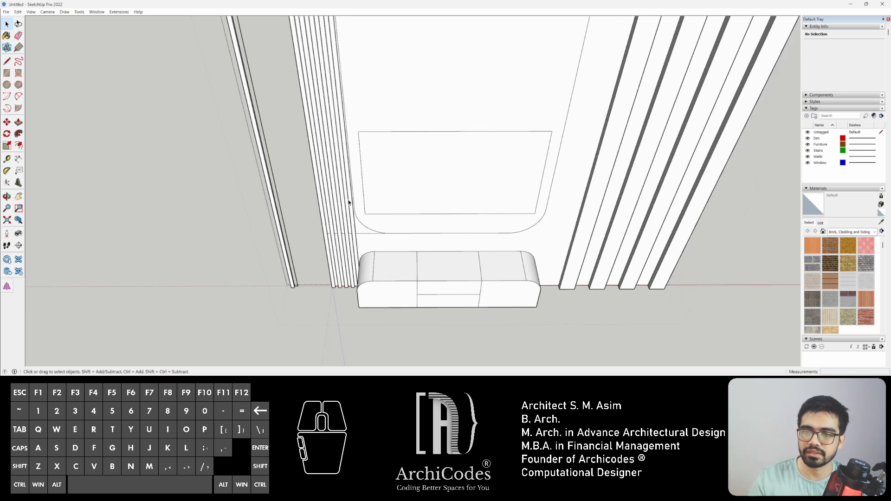
scroll(349, 202, "down", 2)
middle_click_drag(319, 215, 302, 193)
left_click_drag(303, 90, 356, 315)
right_click(345, 228)
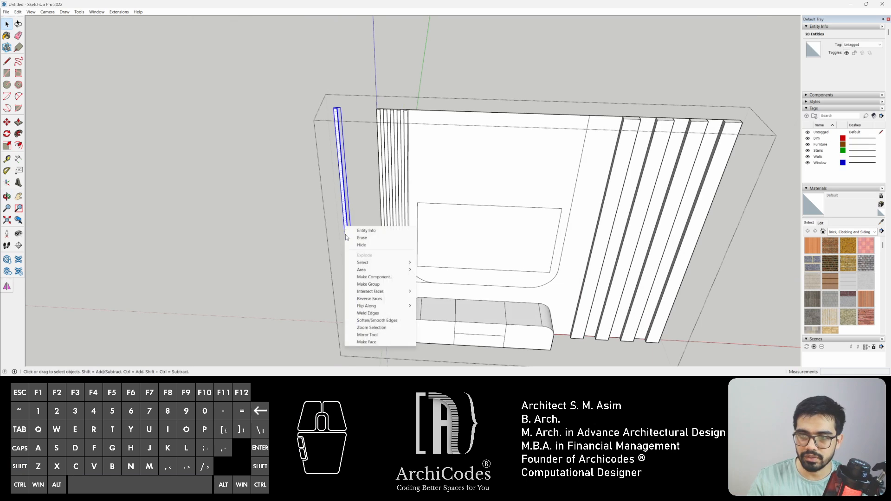
left_click(360, 277)
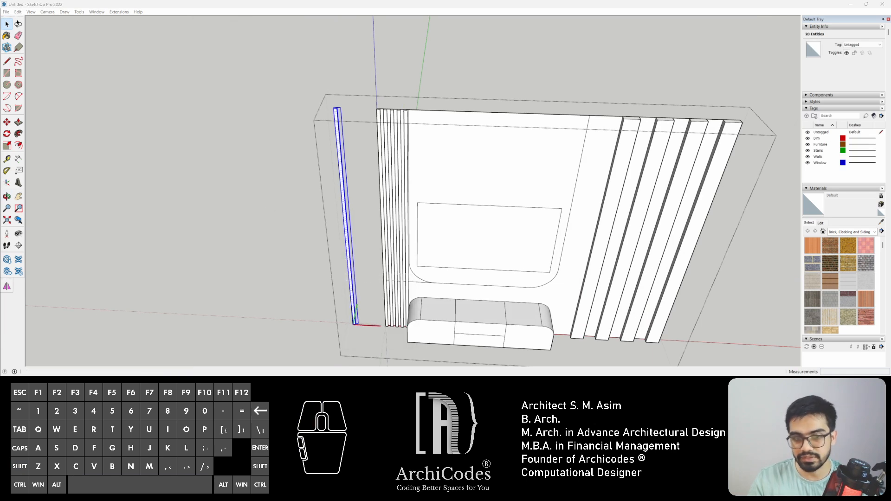
left_click(457, 280)
- Move the new slat component by its top corner to the wall's top edge beside the existing row of narrow slats
left_click(268, 147)
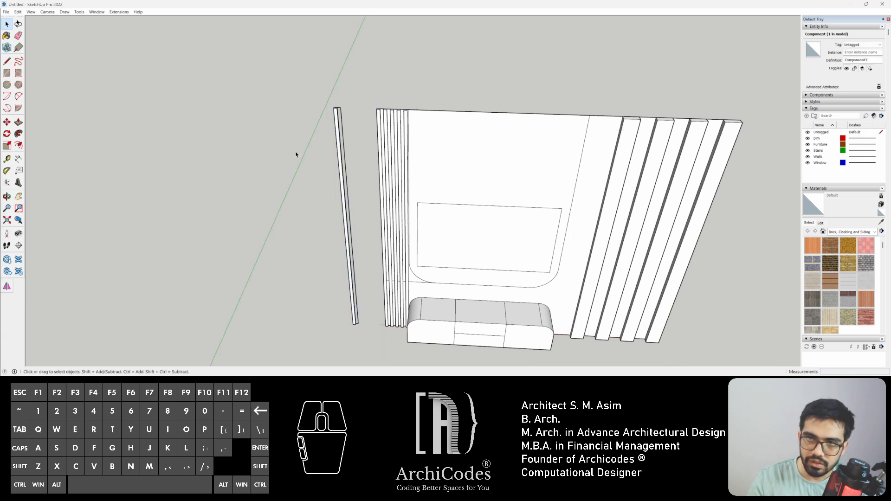
left_click_drag(312, 135, 303, 149)
double_click(340, 138)
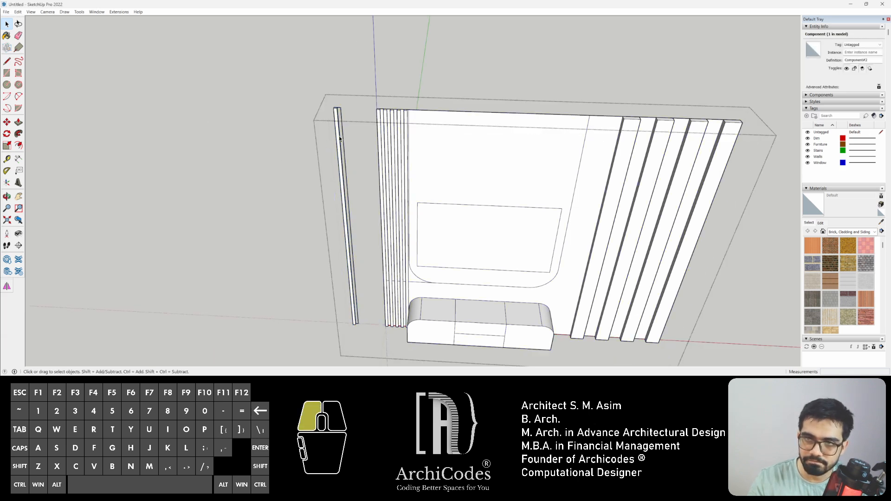
left_click(337, 112)
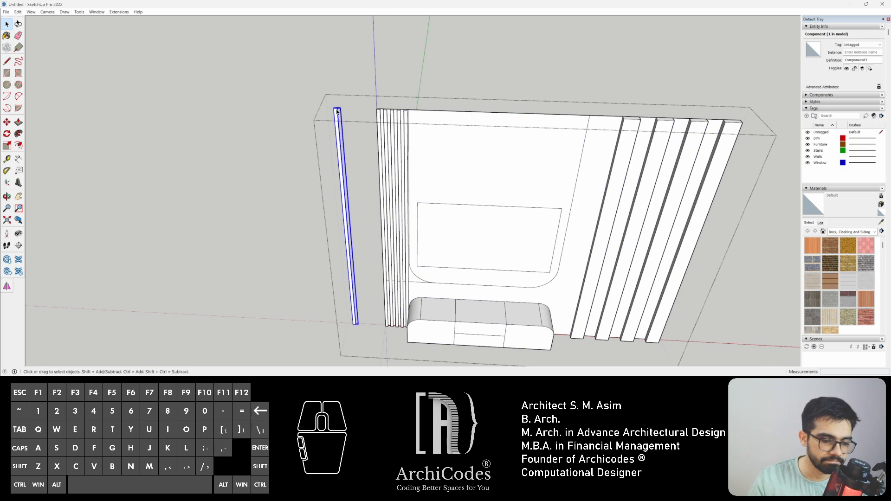
key("m")
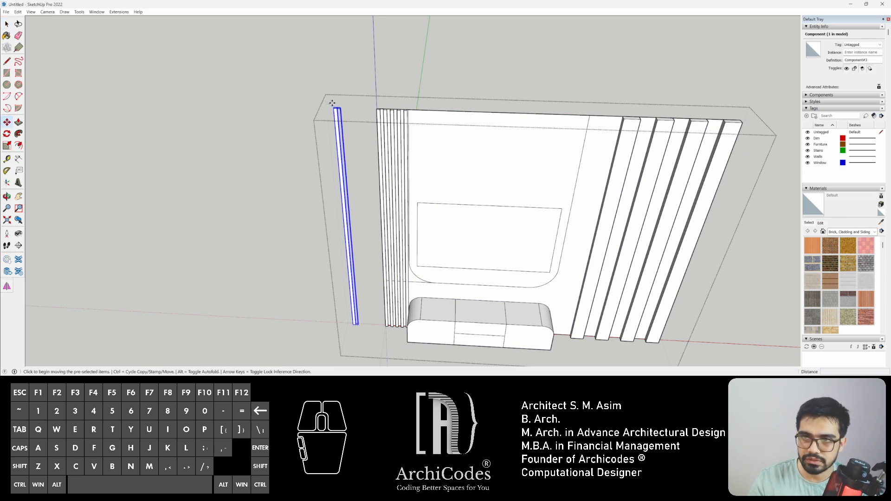
left_click(332, 102)
scroll(418, 110, "up", 5)
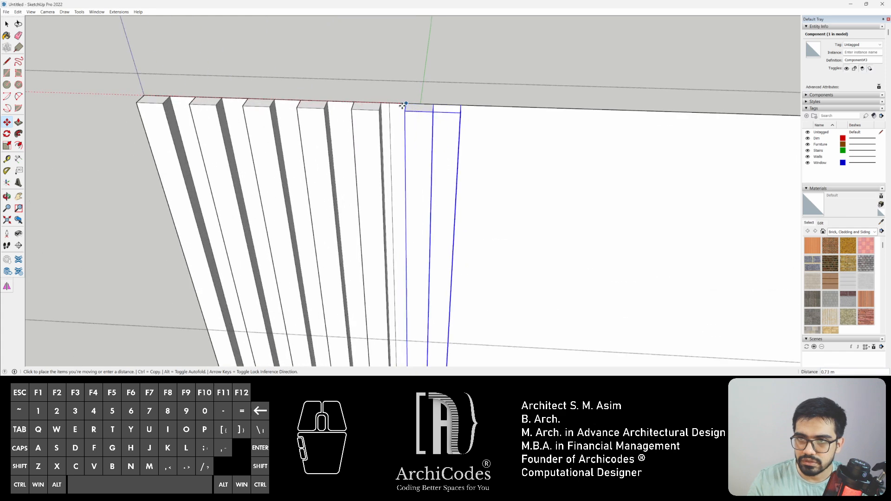
left_click(402, 106)
- Inspect the placed slat along the wall and compare the slat layout with the reference photo of the TV wall
scroll(430, 142, "down", 5)
middle_click_drag(497, 244, 362, 80, "shift")
scroll(362, 80, "down", 1)
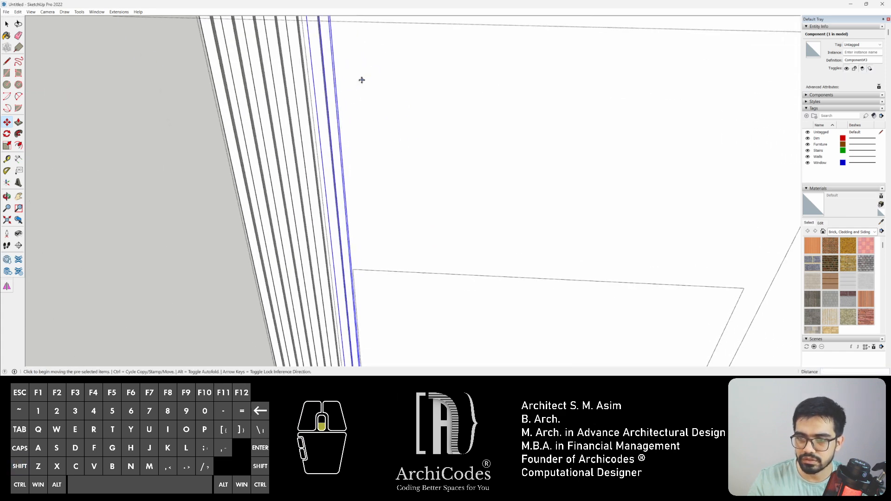
scroll(361, 80, "down", 3)
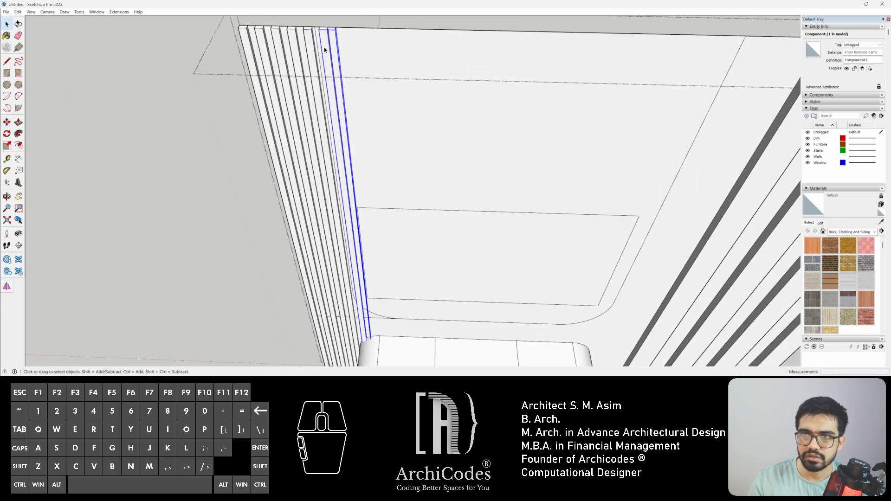
mouse_move(385, 114)
middle_mouse_down("shift")
mouse_move(392, 166)
mouse_move(382, 121)
middle_mouse_up("shift")
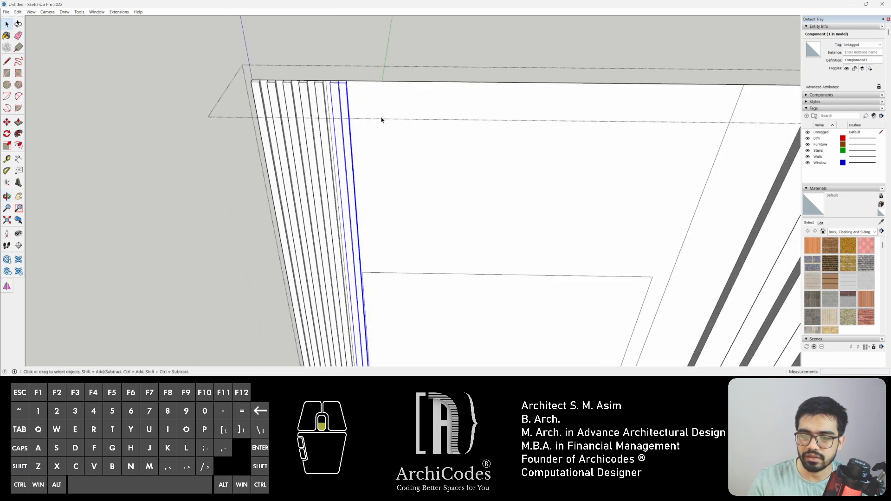
scroll(382, 121, "down", 3)
left_click(445, 375)
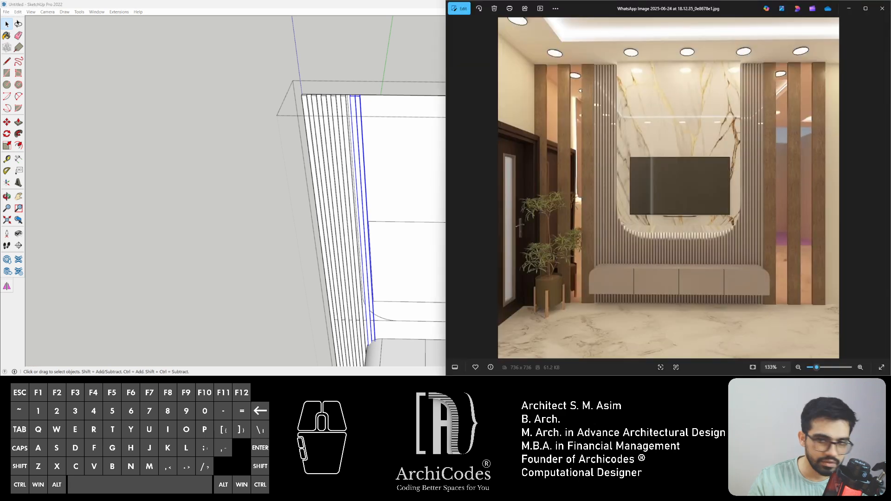
left_click(445, 375)
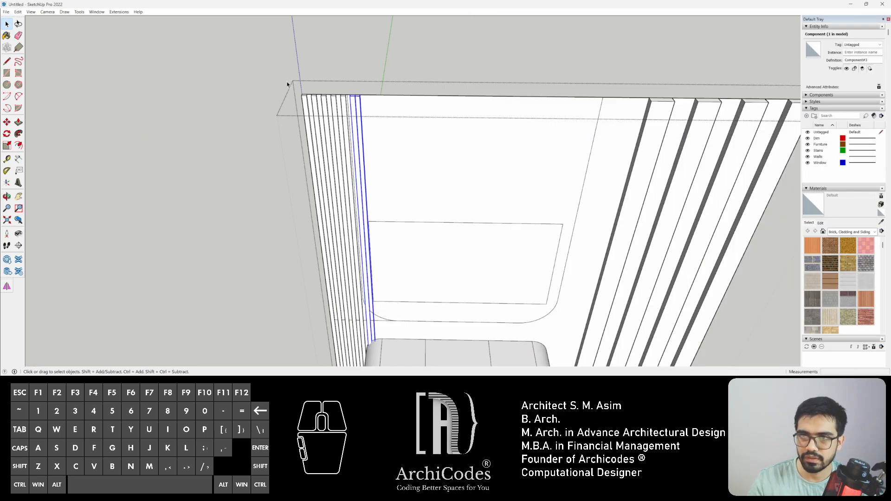
- Copy the slat component 0.06 m along the wall so the copy sits directly beside it
scroll(289, 84, "up", 3)
left_click(147, 81)
scroll(388, 104, "up", 2)
scroll(367, 113, "down", 3)
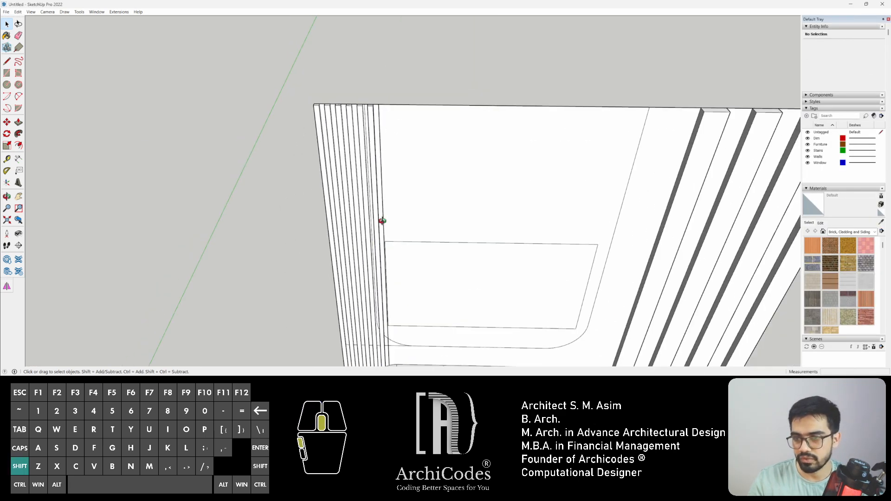
middle_click_drag(382, 221, 348, 184)
scroll(347, 310, "down", 3)
double_click(347, 183)
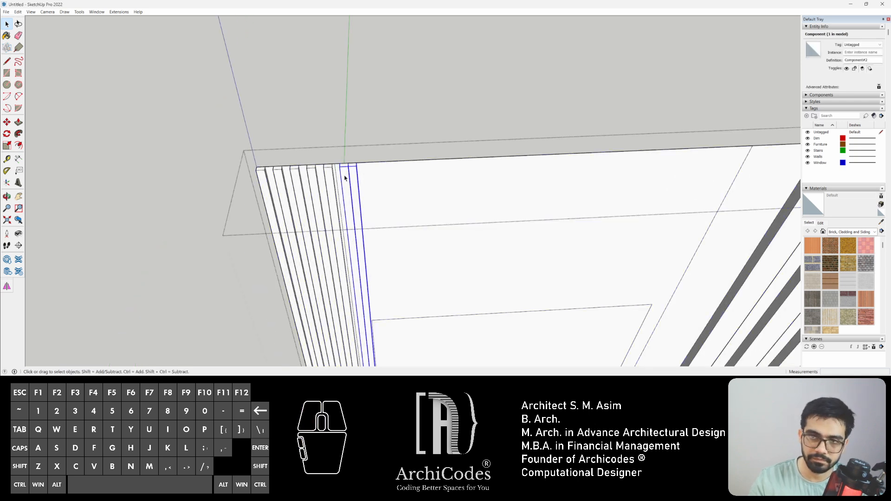
key("ctrl")
middle_click_drag(344, 175, 334, 158)
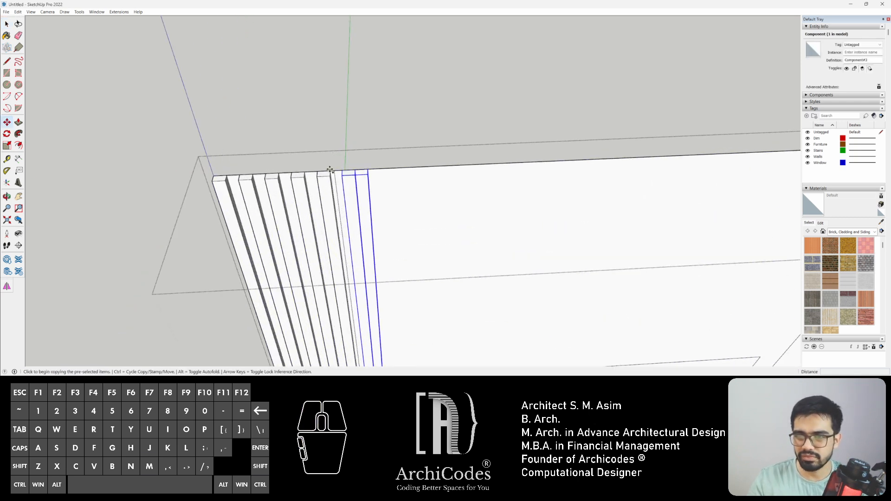
left_click(329, 170)
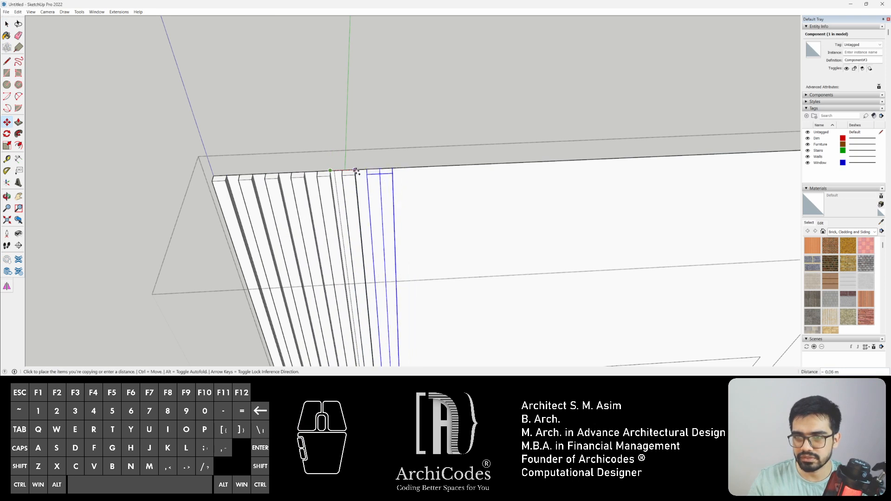
left_click(356, 171)
mouse_move(356, 171)
middle_mouse_down()
mouse_move(407, 167)
mouse_move(357, 175)
middle_mouse_up()
- Array the copied slat component 31 times along the wall up to the wide slats
key("m")
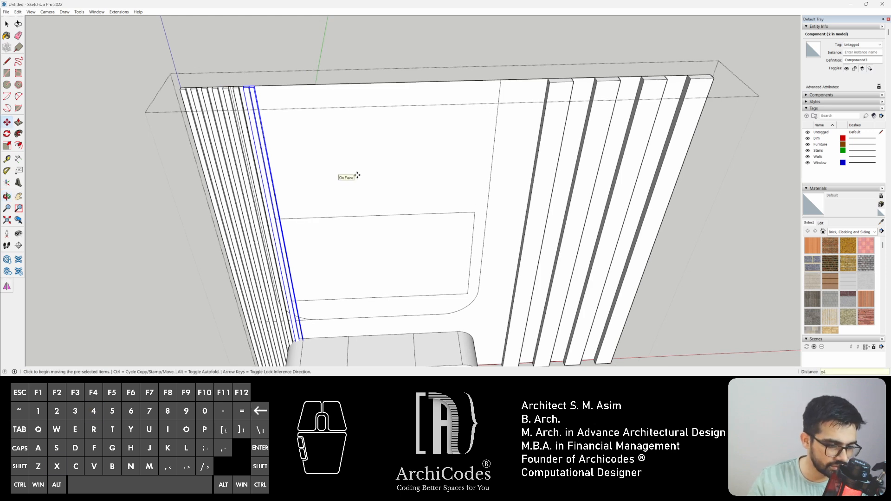
key("Return")
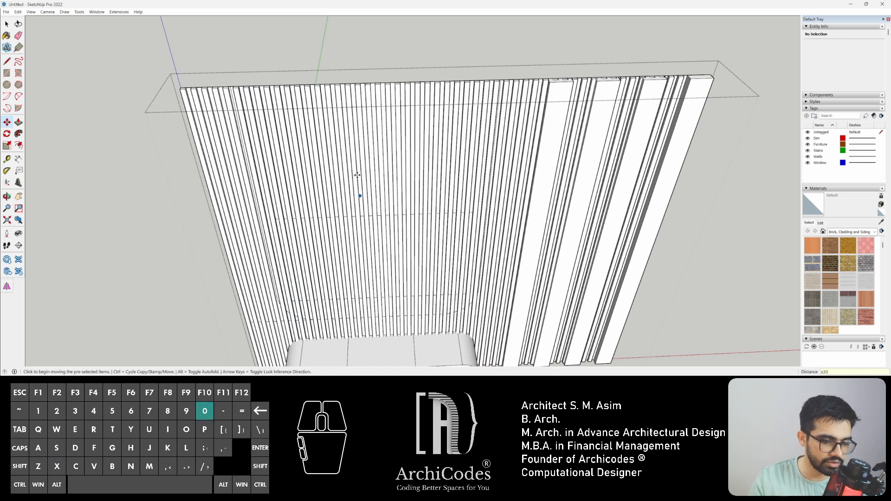
key("Return")
middle_click_drag(628, 96, 570, 136)
key("m")
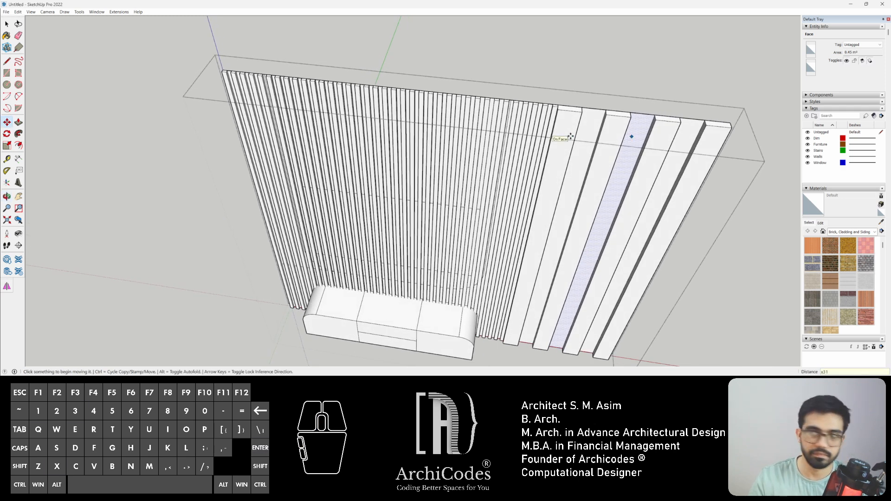
key("space")
mouse_move(449, 157)
middle_mouse_down()
mouse_move(419, 181)
mouse_move(444, 156)
middle_mouse_up()
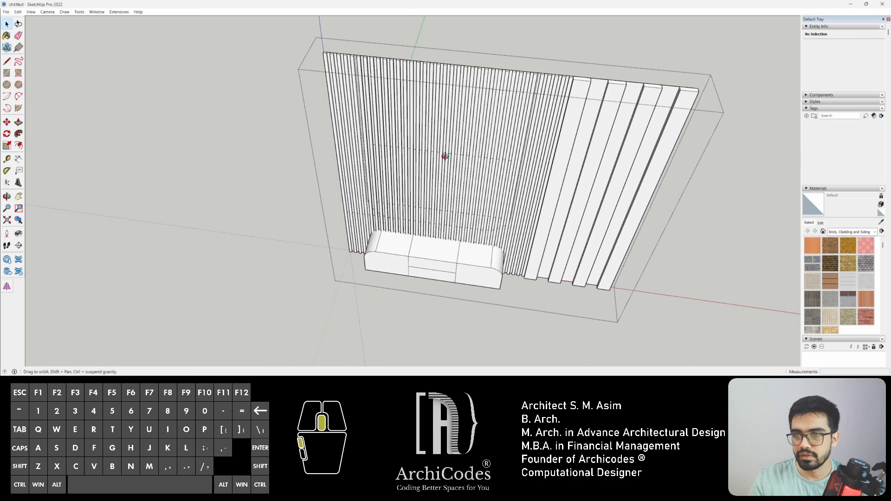
- Push/Pull the rounded TV back panel face forward until it covers the slats behind it
scroll(342, 90, "up", 8)
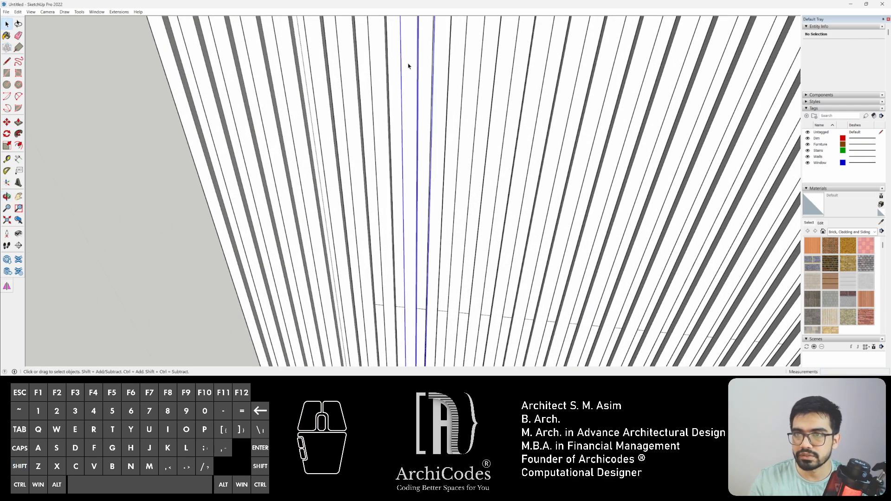
left_click(409, 67)
scroll(491, 85, "down", 3)
middle_click_drag(491, 86, 330, 107)
left_click(332, 87)
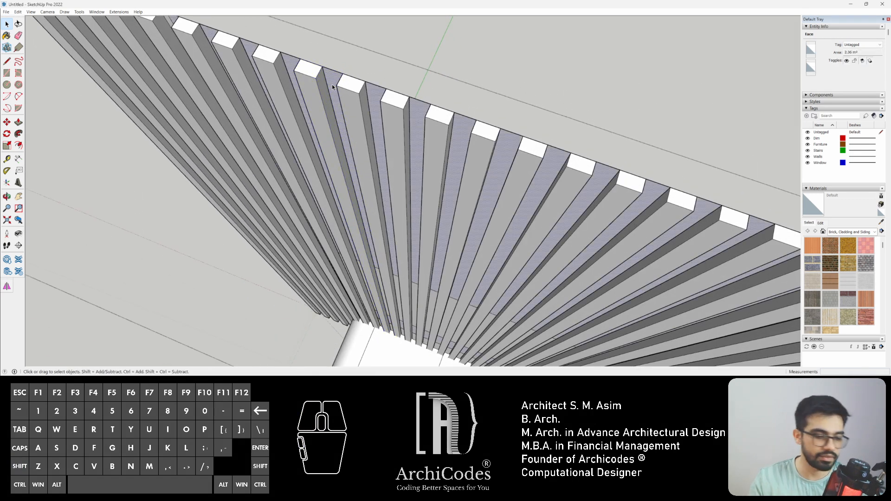
key("p")
left_click_drag(332, 86, 309, 88)
middle_click_drag(309, 88, 541, 163)
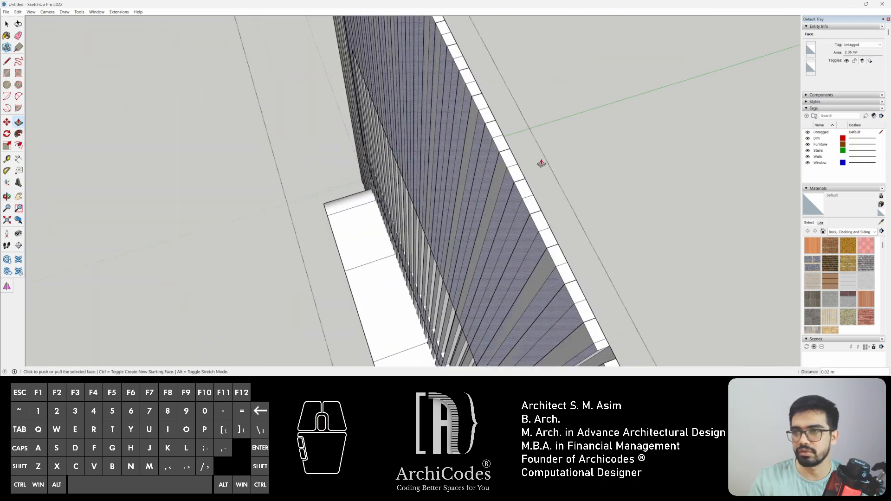
left_click_drag(475, 127, 471, 132)
scroll(360, 171, "down", 2)
middle_click_drag(360, 172, 368, 124)
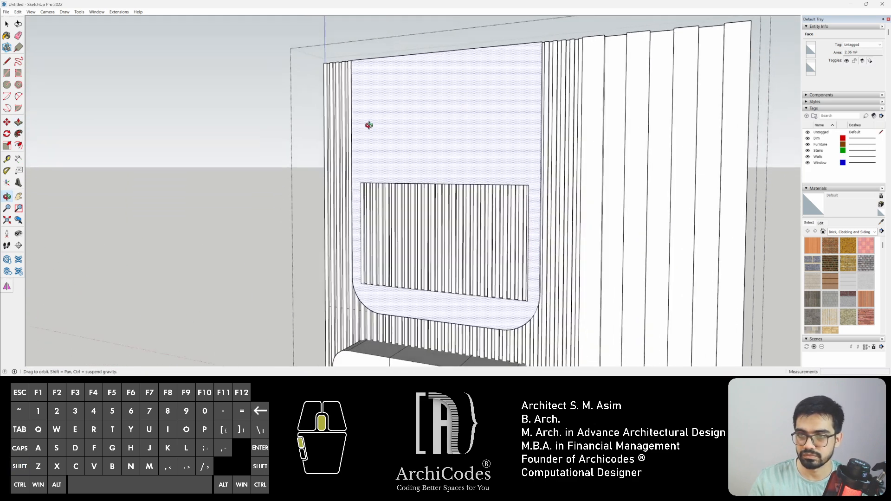
- Draw a rectangle about 1.51 × 0.91 m over the TV opening in the back panel to close it
scroll(380, 225, "up", 4)
key("r")
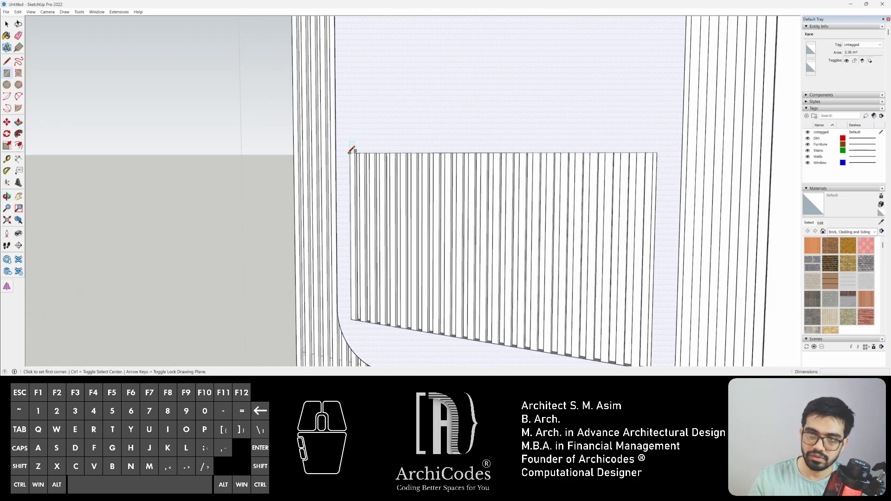
middle_click_drag(595, 365, 615, 287)
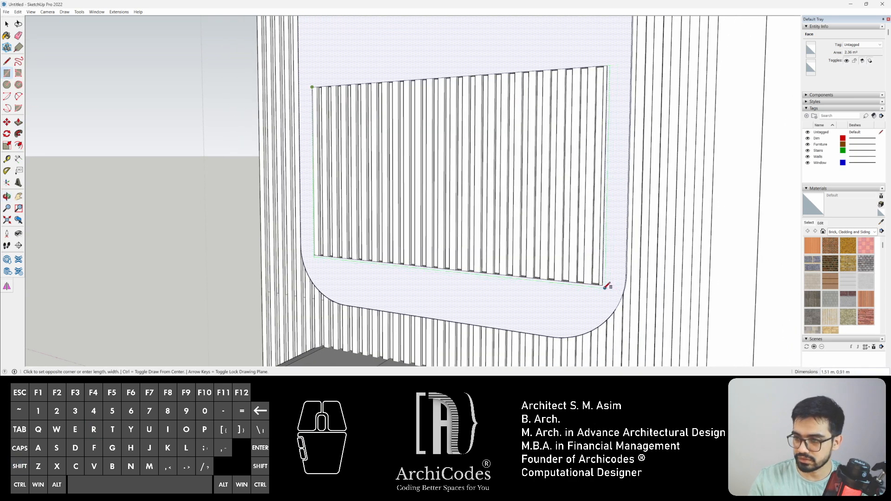
scroll(417, 166, "down", 2)
- Erase the edges outlining the closed TV opening so the back panel is one continuous face
middle_click_drag(418, 165, 498, 224)
key("e")
left_click_drag(373, 64, 354, 111)
left_click(555, 175)
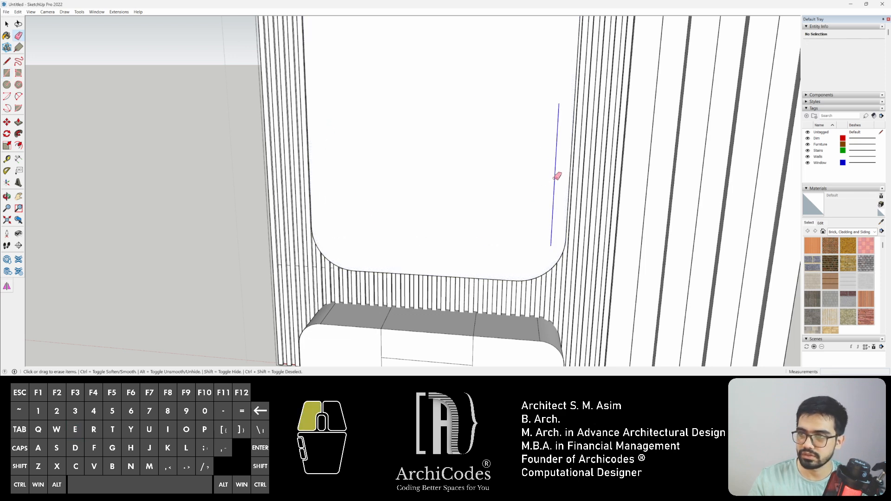
- Erase the two division edges running from front to back across the TV console's top
scroll(464, 183, "down", 5)
mouse_move(392, 225)
middle_mouse_down()
mouse_move(556, 220)
mouse_move(738, 233)
mouse_move(650, 243)
mouse_move(544, 284)
mouse_move(332, 224)
mouse_move(356, 129)
mouse_move(417, 105)
mouse_move(492, 139)
mouse_move(587, 207)
mouse_move(332, 223)
mouse_move(429, 268)
mouse_move(394, 248)
middle_mouse_up()
scroll(394, 248, "up", 2)
scroll(469, 245, "down", 3)
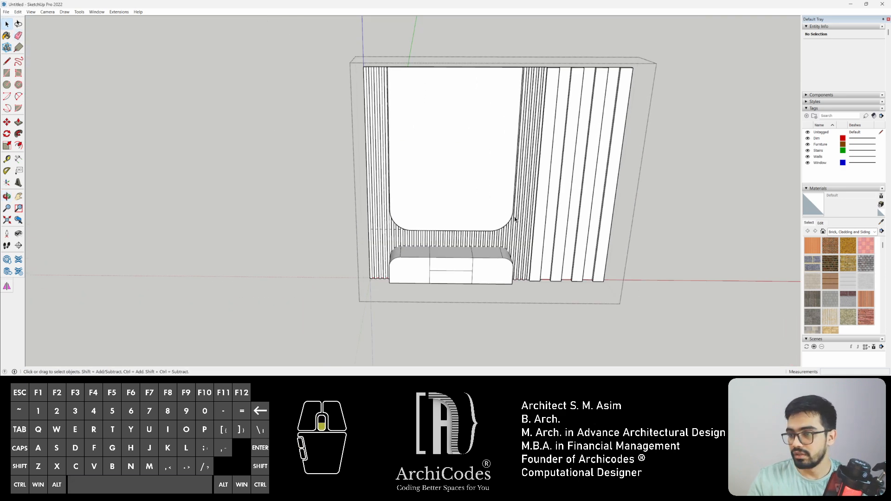
middle_click_drag(469, 244, 397, 163)
scroll(382, 284, "up", 5)
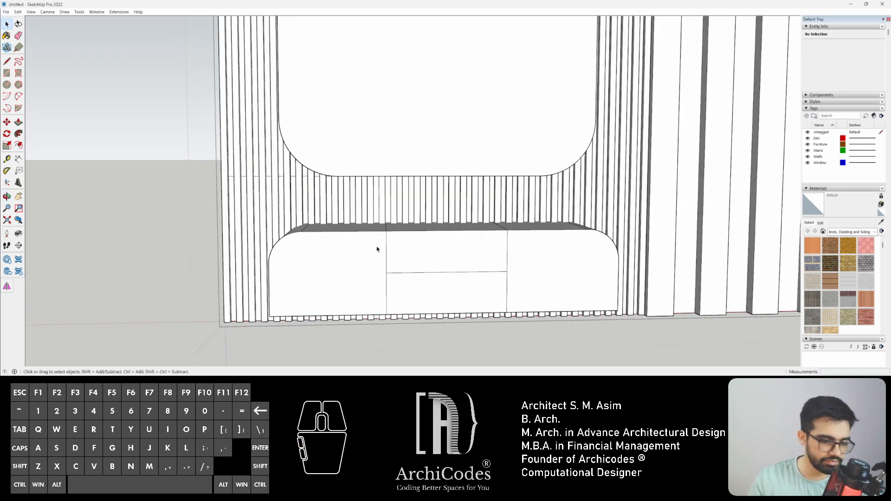
mouse_move(376, 250)
middle_mouse_down()
mouse_move(395, 233)
mouse_move(395, 283)
middle_mouse_up()
key("l")
middle_click_drag(422, 213, 409, 260)
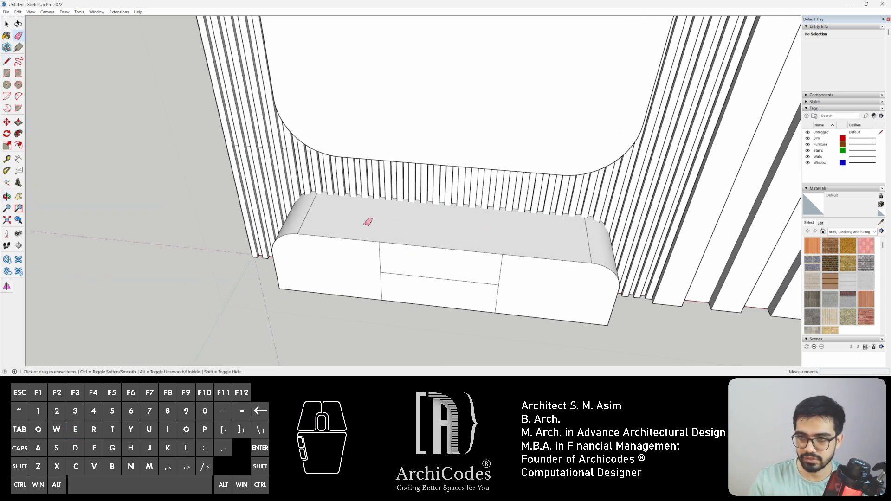
mouse_move(429, 251)
middle_mouse_down()
mouse_move(404, 292)
mouse_move(390, 238)
mouse_move(386, 252)
mouse_move(403, 207)
mouse_move(378, 215)
mouse_move(414, 143)
mouse_move(416, 255)
mouse_move(411, 122)
middle_mouse_up()
- Draw a full-height vertical line next to the first division on the console front, forming a narrow strip
key("l")
scroll(410, 132, "up", 5)
left_click(417, 130)
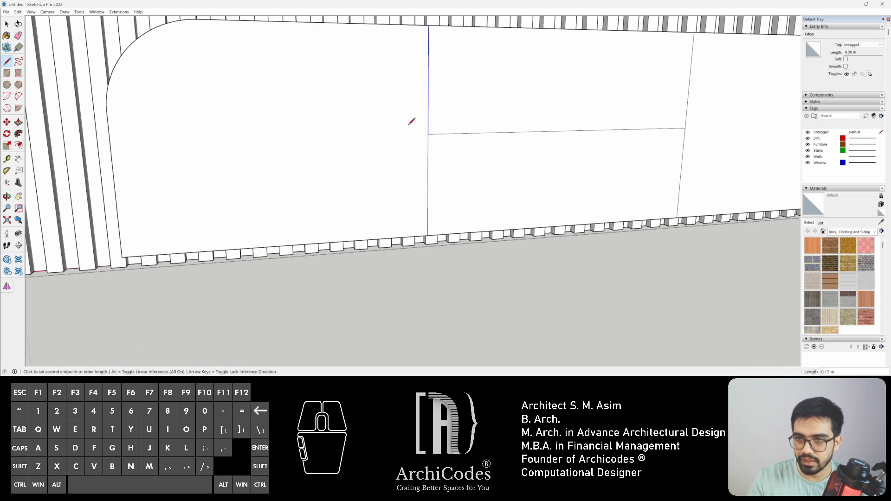
left_click(424, 235)
key("space")
scroll(427, 101, "up", 3)
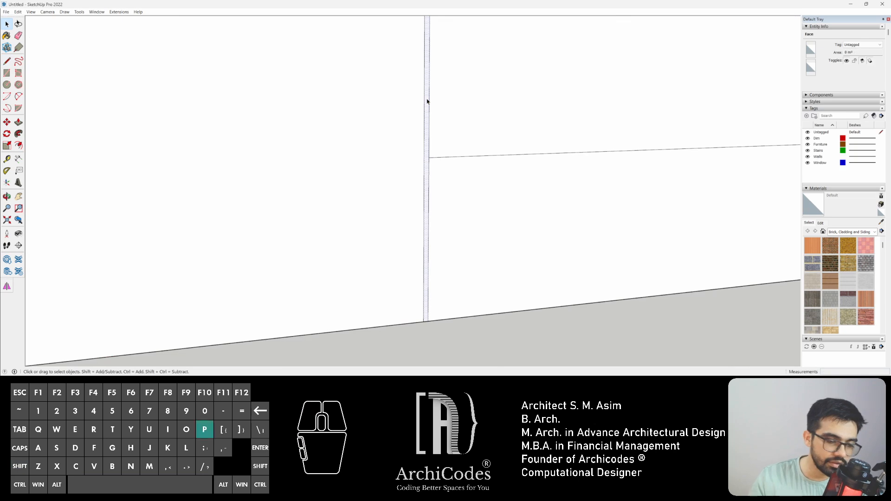
- Push the narrow vertical strip into the console front to form a groove between the panels
key("p")
left_click(427, 103)
left_click(424, 102)
scroll(437, 197, "down", 3)
middle_click_drag(439, 183, 343, 178, "shift")
middle_click_drag(556, 183, 424, 193)
key("space")
- Select the horizontal edge dividing the two middle drawer fronts of the console
scroll(397, 165, "up", 2)
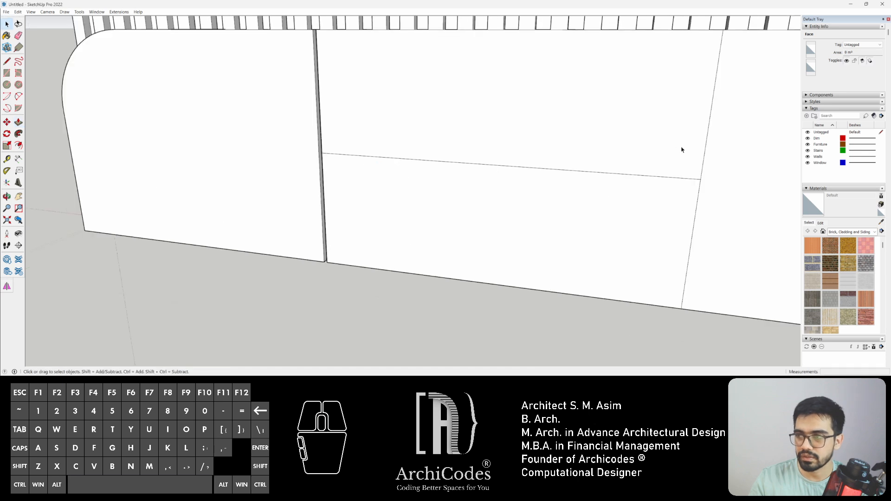
left_click(564, 172)
middle_click_drag(545, 181, 441, 154, "shift")
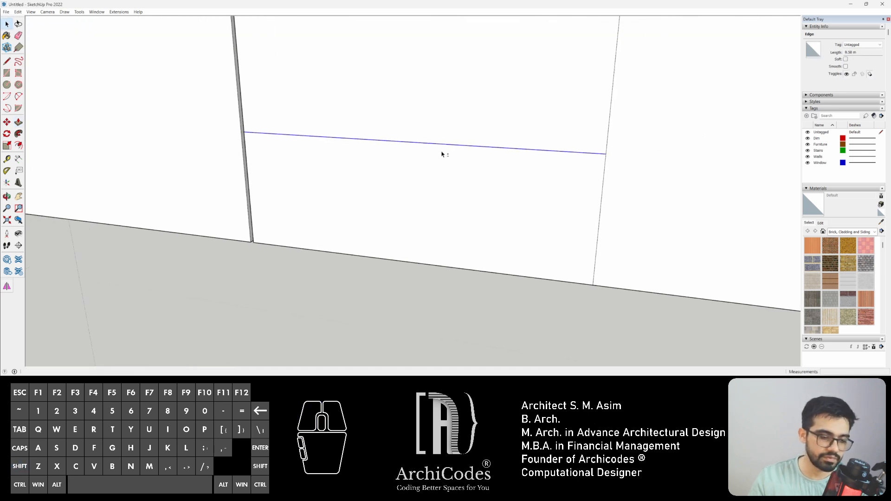
left_click(454, 169)
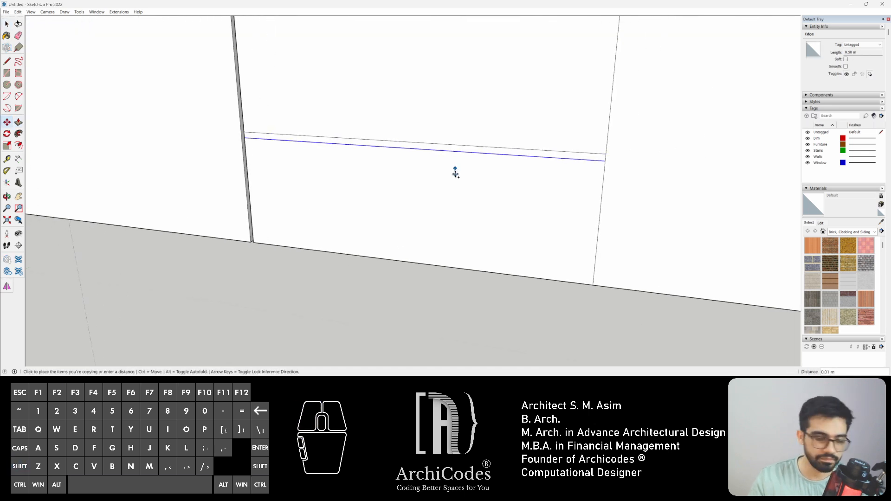
scroll(456, 168, "up", 2)
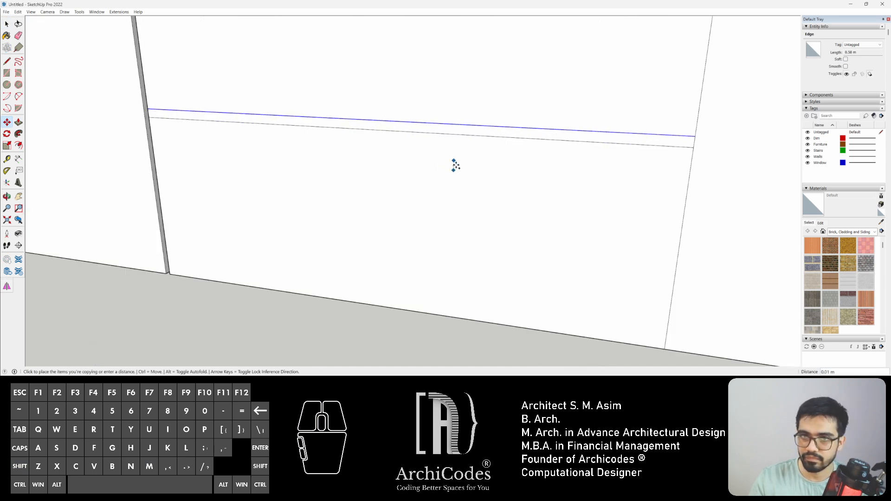
scroll(454, 170, "up", 1)
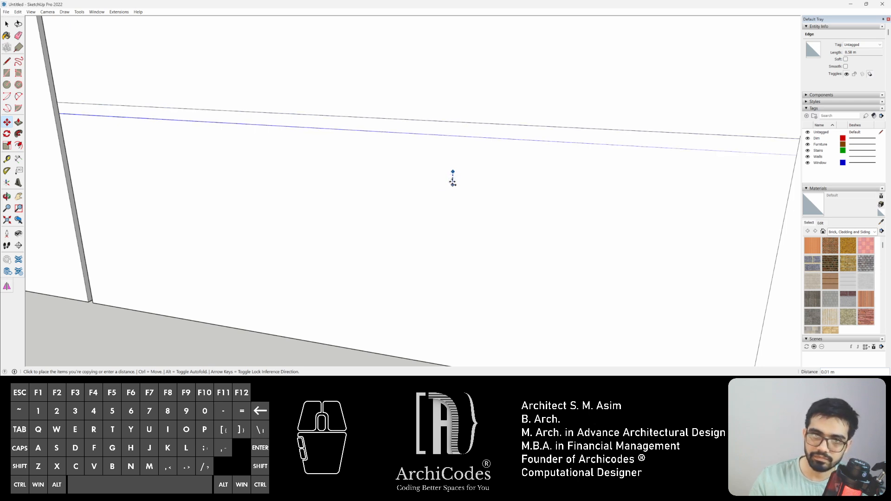
scroll(452, 172, "down", 2)
key("space")
- Copy the horizontal division edge slightly downward from its end at the second division, forming a narrow strip between the drawers
middle_click_drag(562, 170, 473, 181, "shift")
mouse_move(606, 181)
middle_mouse_down()
mouse_move(577, 151)
mouse_move(590, 147)
middle_mouse_up()
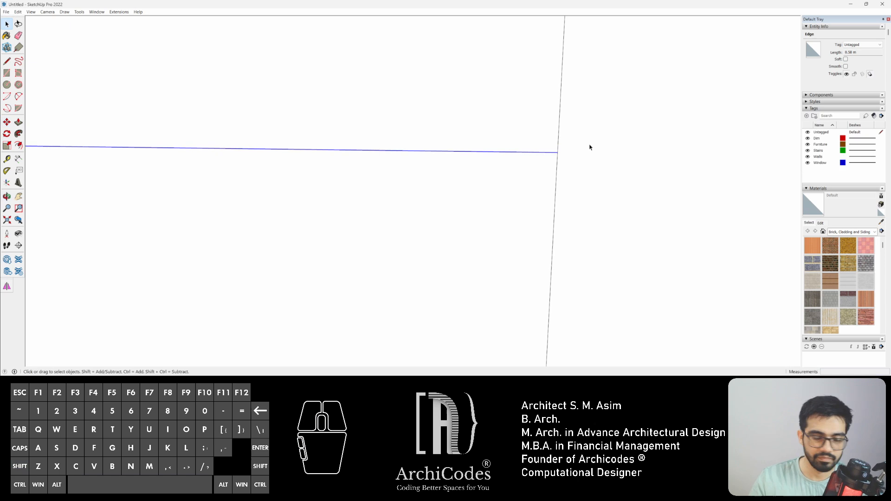
left_click(558, 153)
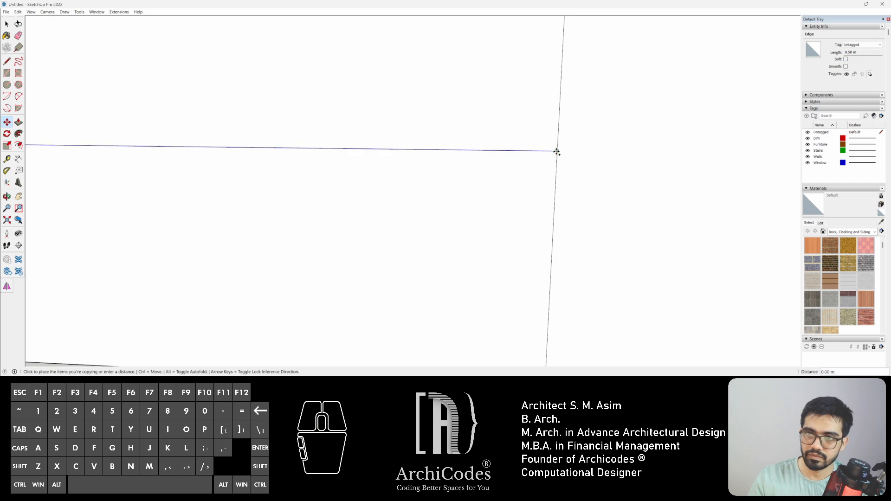
left_click(557, 163)
scroll(557, 162, "down", 1)
key("space")
- Push the narrow horizontal strip 0.01 m into the console front to form a groove between the two middle drawers
left_click(511, 161)
key("p")
left_click(513, 160)
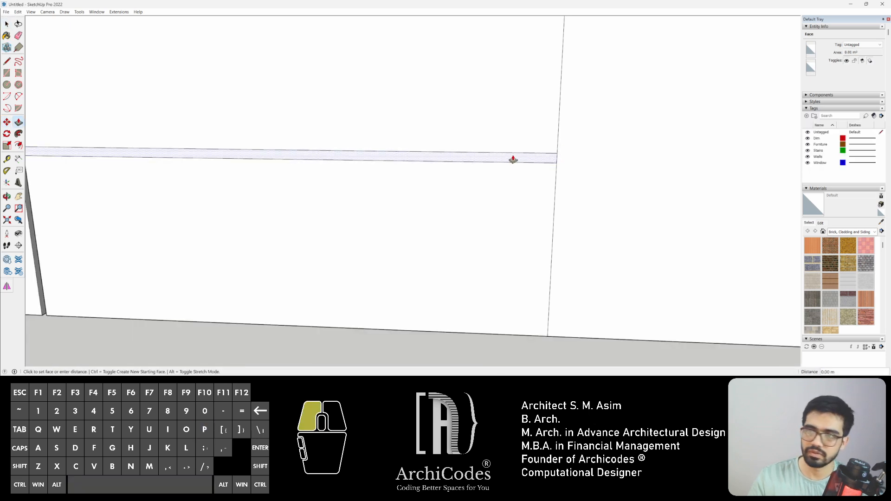
left_click_drag(524, 155, 503, 162)
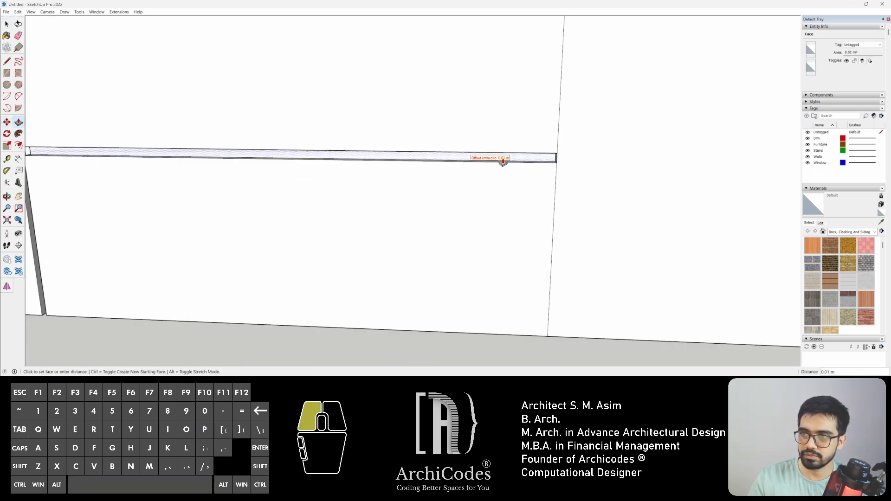
left_click_drag(442, 168, 441, 168)
scroll(400, 169, "down", 5)
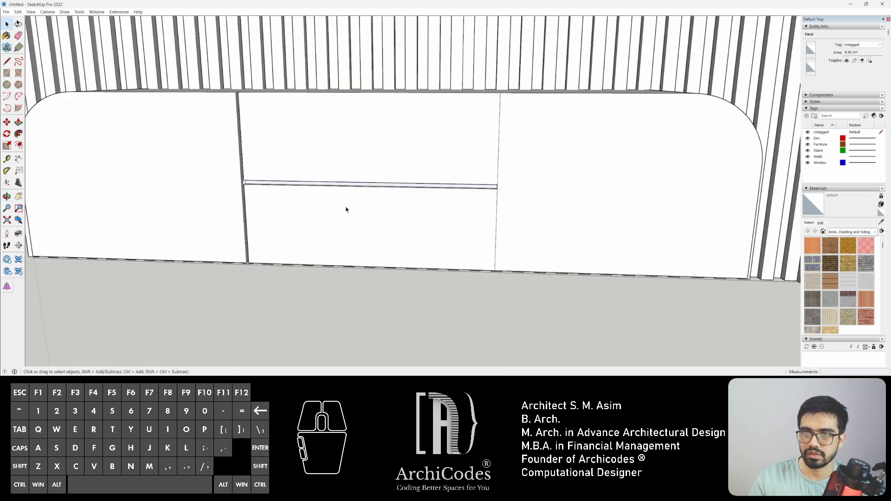
- Draw a full-height vertical line next to the second division on the console front, forming a narrow strip
key("space")
left_click(498, 140)
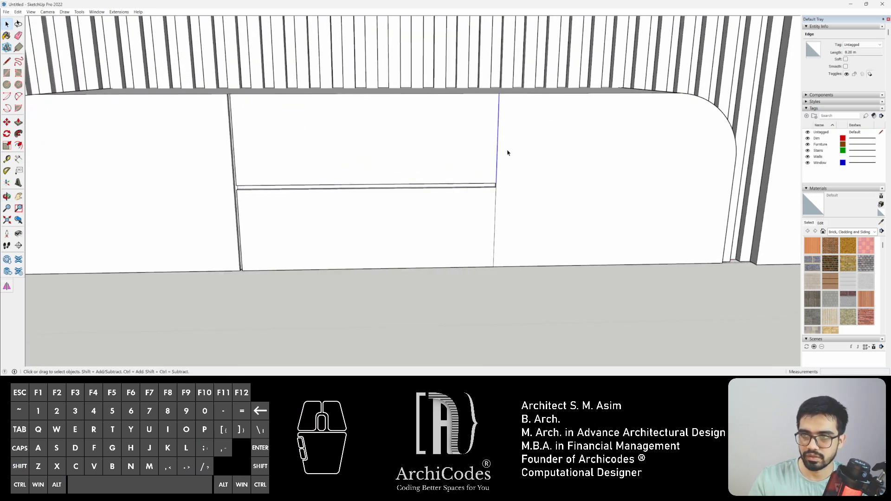
scroll(515, 92, "up", 3)
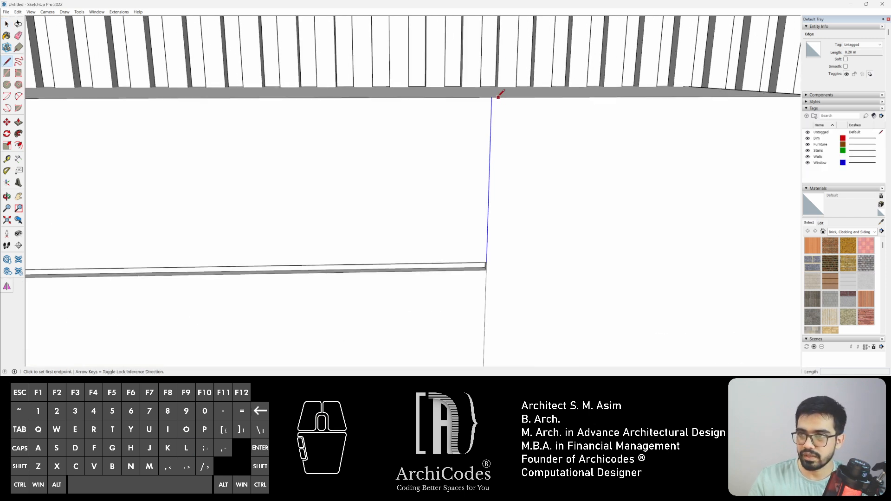
left_click(492, 98)
scroll(504, 125, "down", 2)
middle_click_drag(514, 211, 505, 127, "shift")
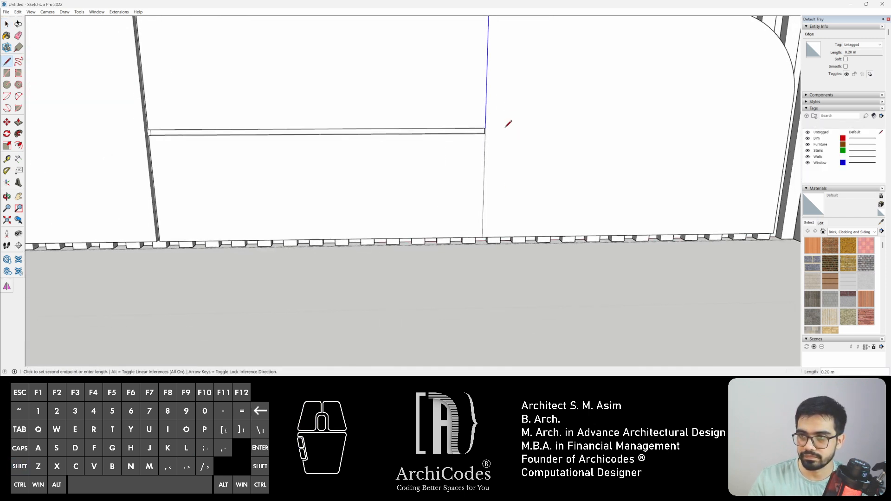
left_click(487, 236)
key("space")
- Push the second vertical strip 0.01 m into the console front, level with the horizontal groove
scroll(487, 156, "up", 3)
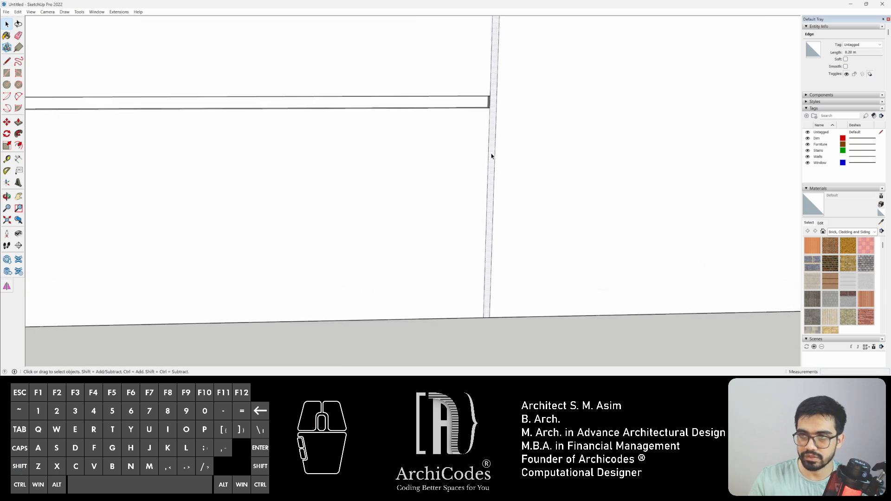
left_click_drag(491, 158, 479, 100)
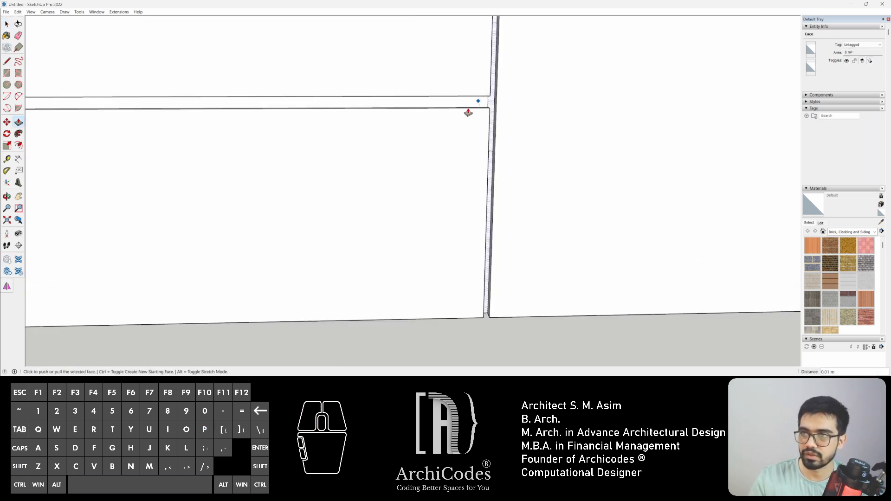
scroll(468, 139, "down", 4)
middle_click_drag(480, 180, 585, 213, "shift")
scroll(580, 212, "down", 3)
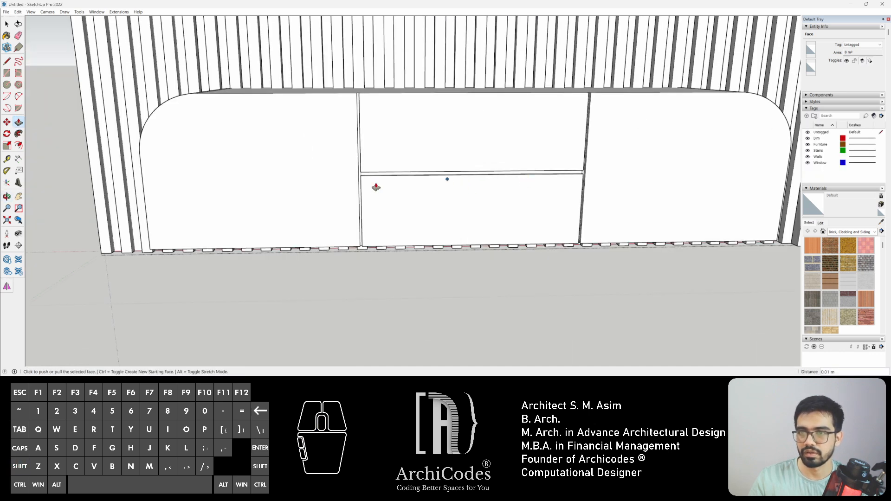
- Push/pull the first vertical groove's face to the same depth as the horizontal groove where they meet
key("space")
scroll(361, 175, "up", 5)
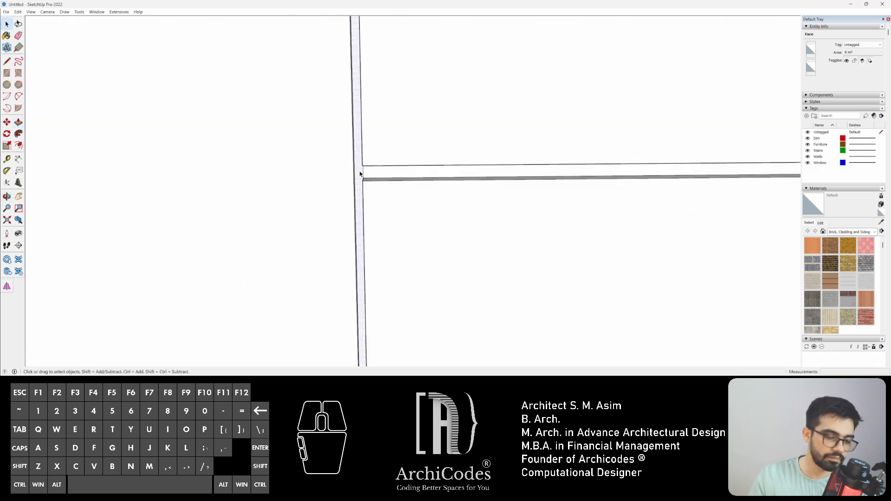
key("p")
left_click(359, 173)
left_click(360, 176)
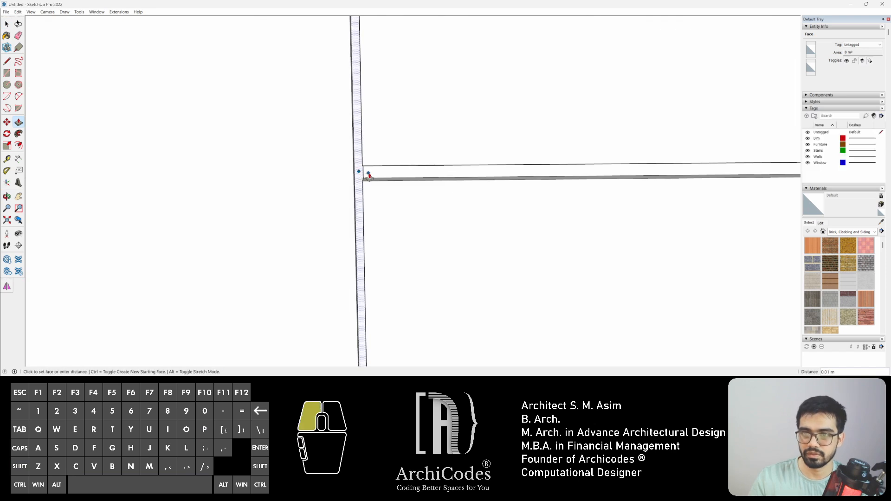
key("space")
- Examine the grooved console from above and the complete feature wall from the front
scroll(408, 157, "down", 4)
middle_click_drag(384, 127, 357, 170)
scroll(354, 169, "down", 3)
scroll(354, 169, "down", 3)
mouse_move(410, 199)
middle_mouse_down()
mouse_move(386, 145)
mouse_move(449, 221)
mouse_move(453, 242)
mouse_move(409, 206)
middle_mouse_up()
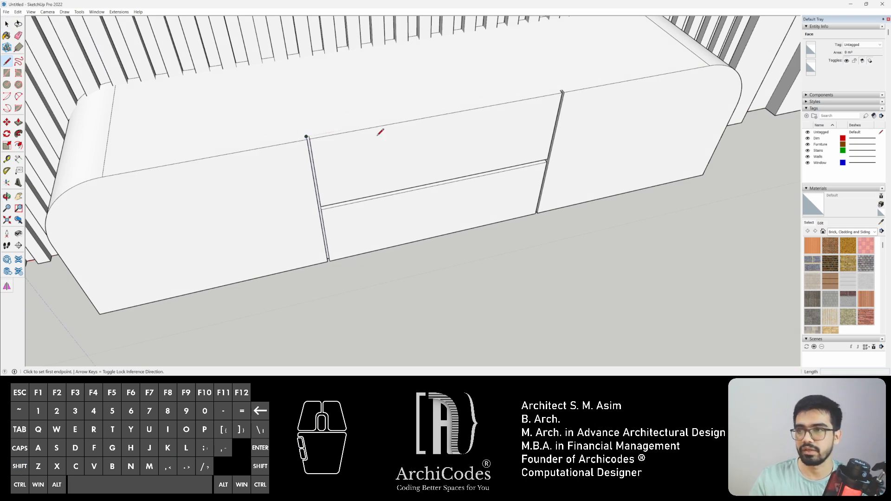
scroll(397, 144, "down", 3)
scroll(486, 114, "up", 2)
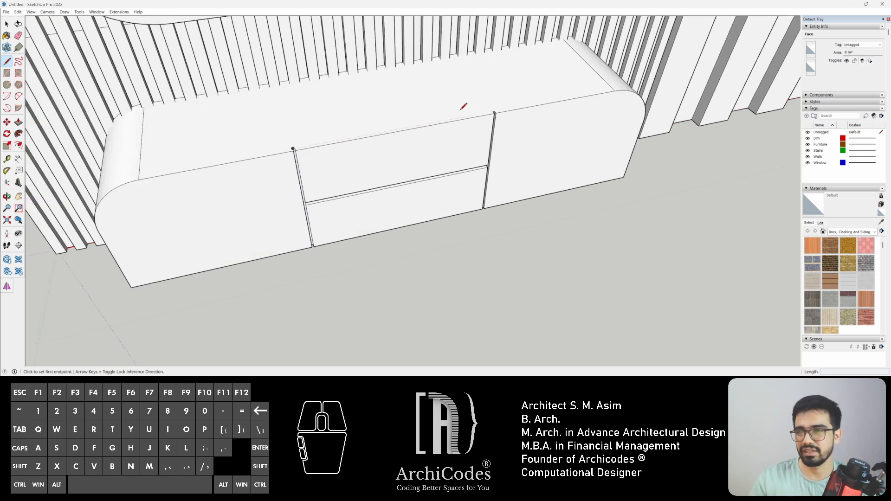
middle_click_drag(461, 99, 320, 112)
scroll(317, 115, "down", 2)
middle_click_drag(338, 144, 448, 325)
scroll(395, 158, "down", 3)
middle_click_drag(449, 236, 403, 198)
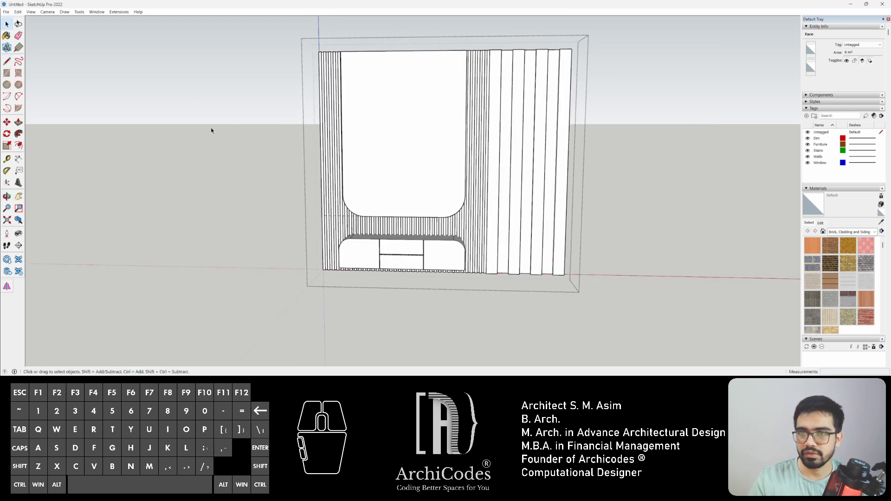
- Close the feature wall component and move it into the room, against the long wall beside the door opening
left_click(213, 129)
middle_click_drag(213, 129, 442, 296)
scroll(449, 256, "down", 2)
scroll(448, 255, "down", 8)
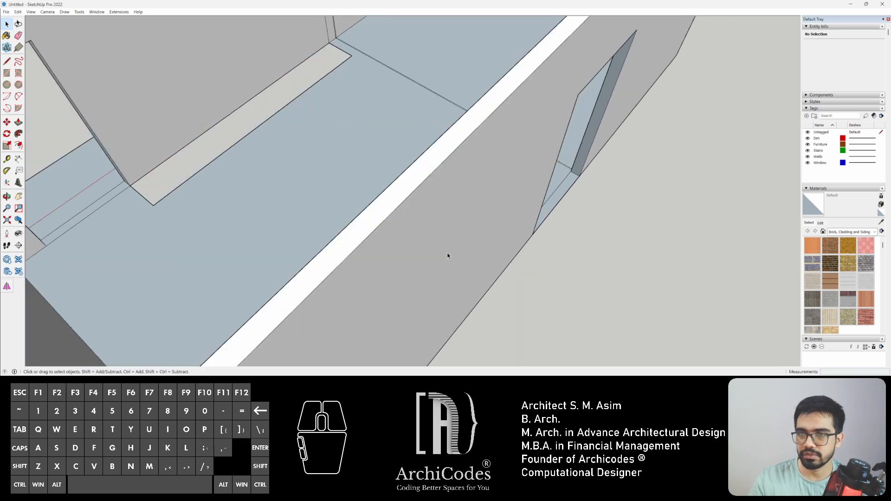
middle_click_drag(386, 198, 318, 192)
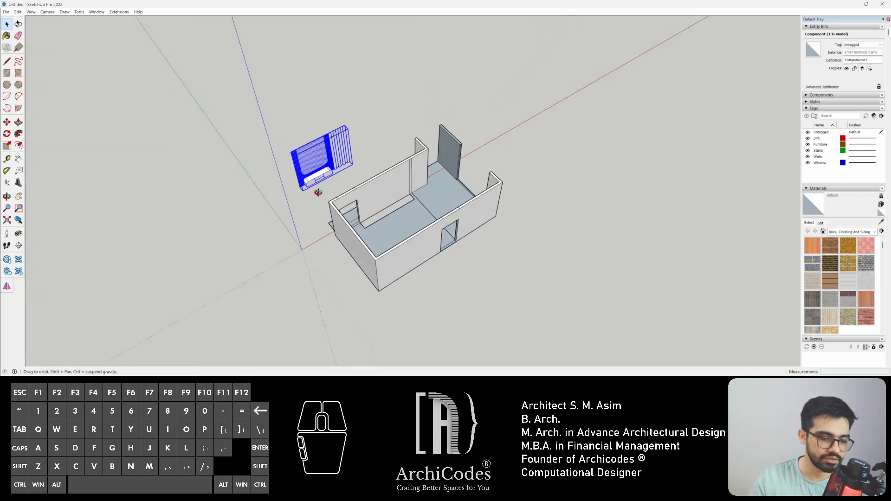
left_click(287, 150)
scroll(353, 185, "up", 2)
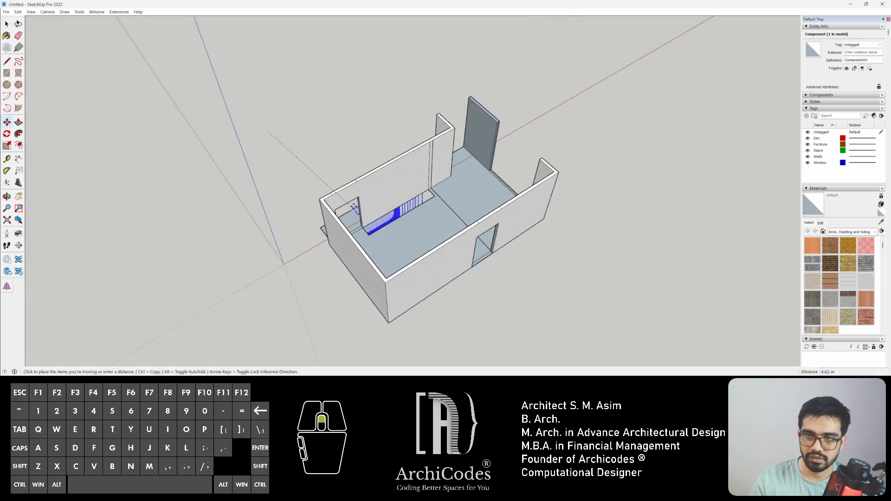
middle_click_drag(396, 206, 316, 234)
scroll(422, 183, "up", 3)
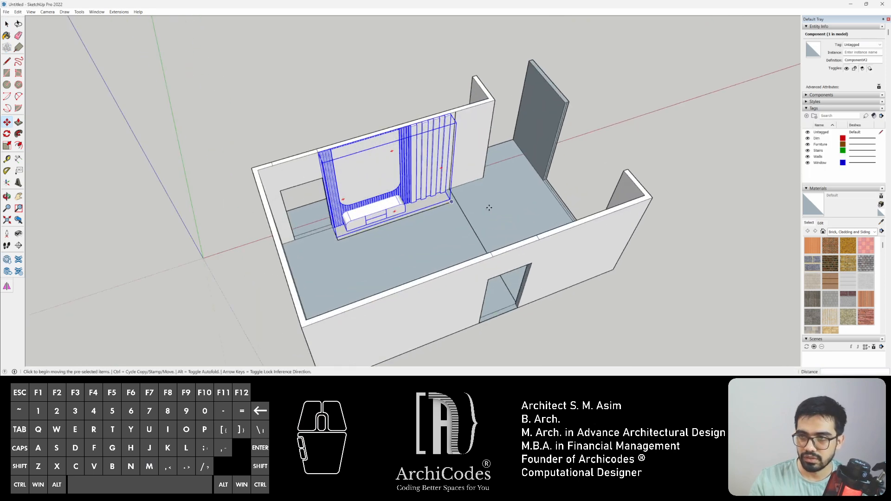
middle_click_drag(489, 206, 211, 227, "shift")
key("space")
left_click(427, 138)
- In the room model, fill the floor gap along the feature wall with a 3.34 by 0.48 m rectangle and erase its leftover outline
scroll(402, 281, "up", 6)
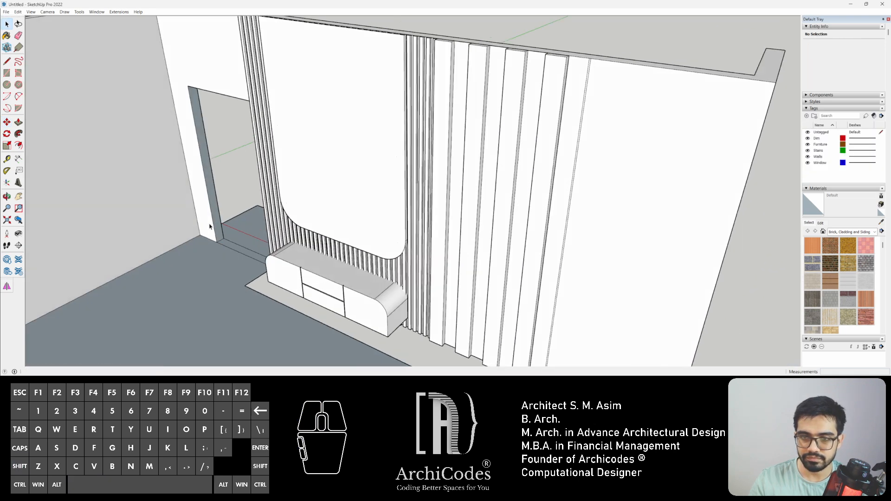
scroll(271, 288, "up", 4)
left_click(272, 288)
double_click(208, 290)
left_click(283, 284)
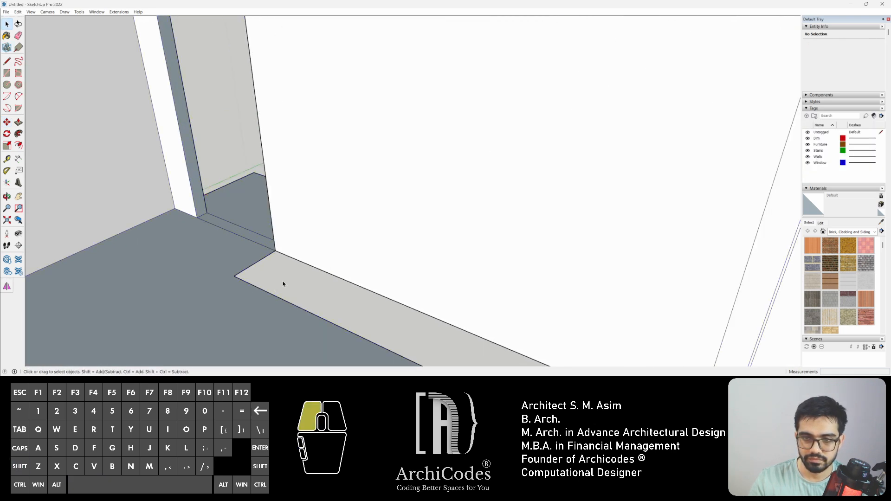
left_click(260, 276)
middle_click_drag(277, 280, 403, 316)
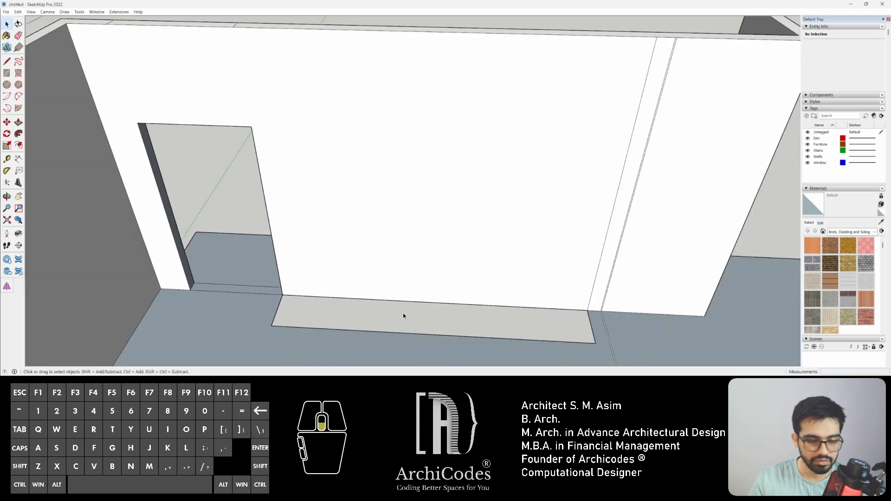
key("r")
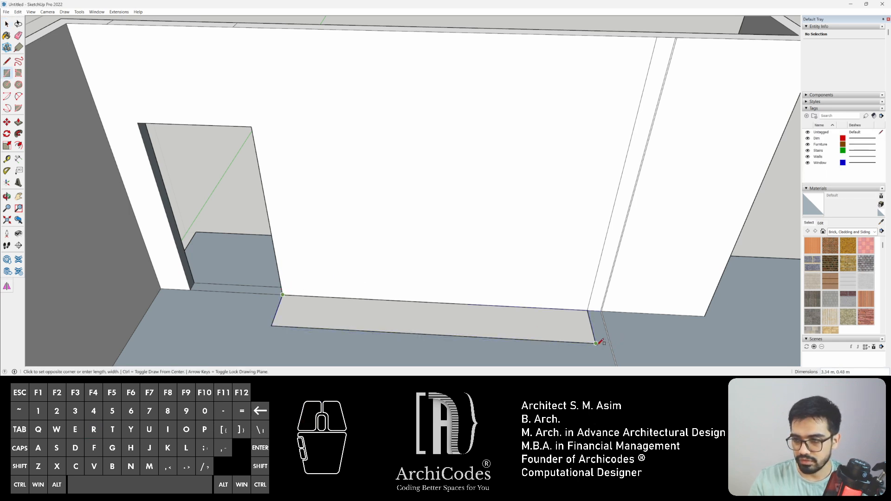
left_click(596, 344)
key("space")
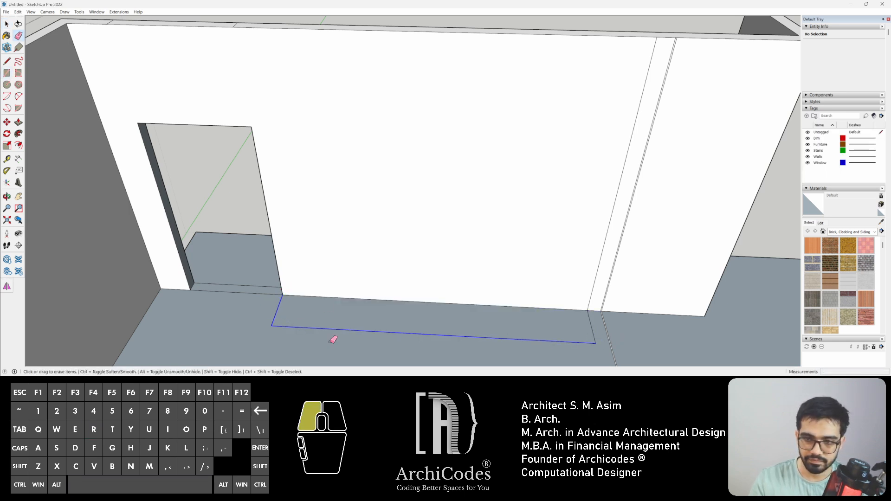
left_click_drag(333, 340, 587, 340)
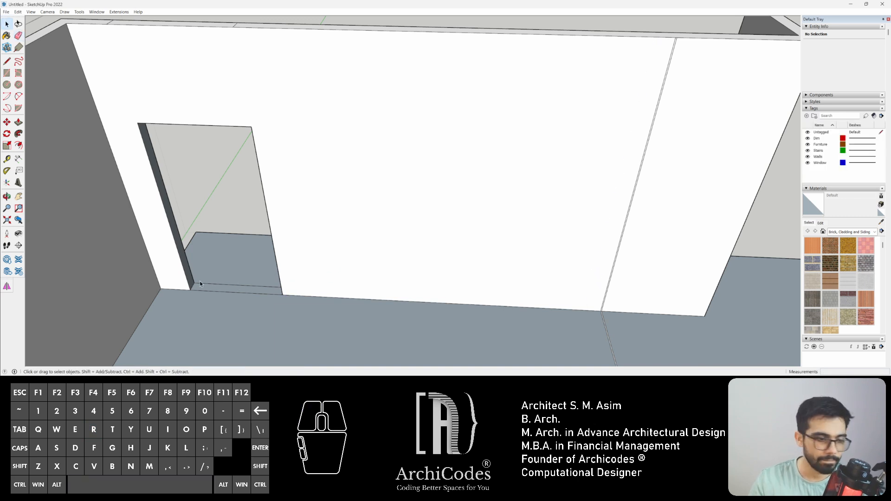
- Draw an upright rectangle closing the door opening beside the feature wall, from the floor to the opening's upper corner
key("r")
scroll(195, 282, "up", 2)
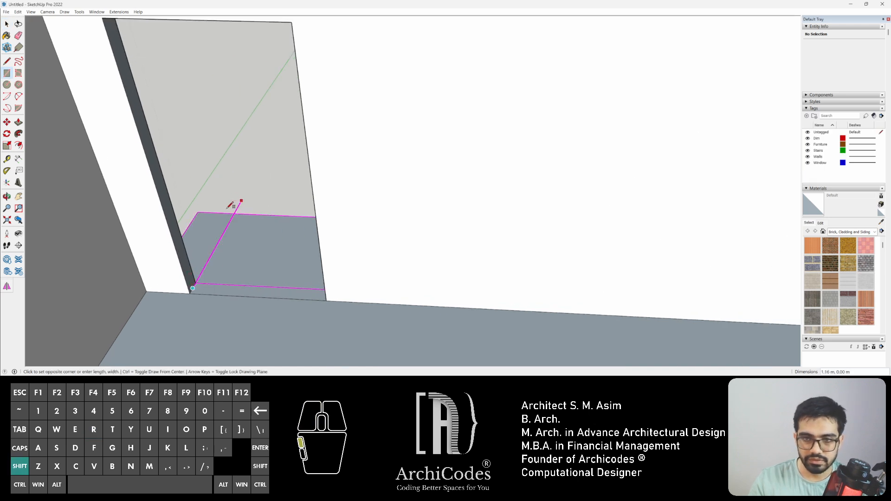
middle_click_drag(231, 205, 159, 189)
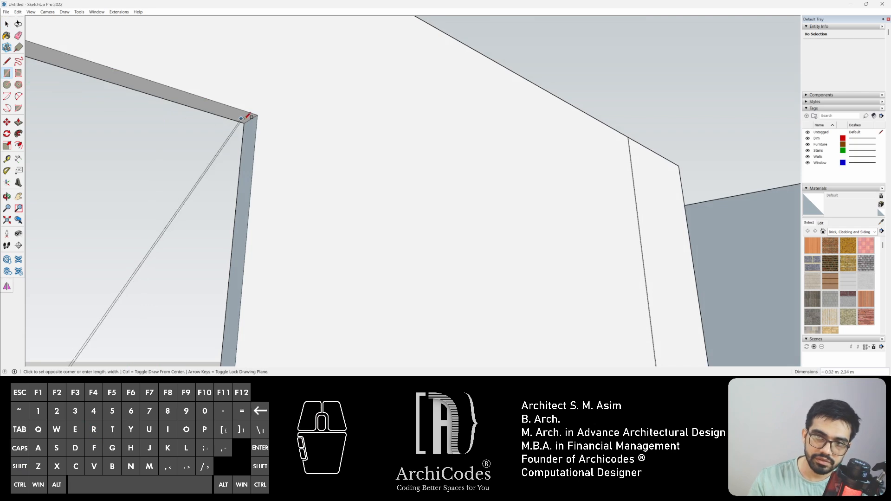
middle_click_drag(252, 119, 180, 141)
key("space")
middle_click_drag(447, 169, 301, 113)
- Open the Enscape Material Library
left_click(109, 12)
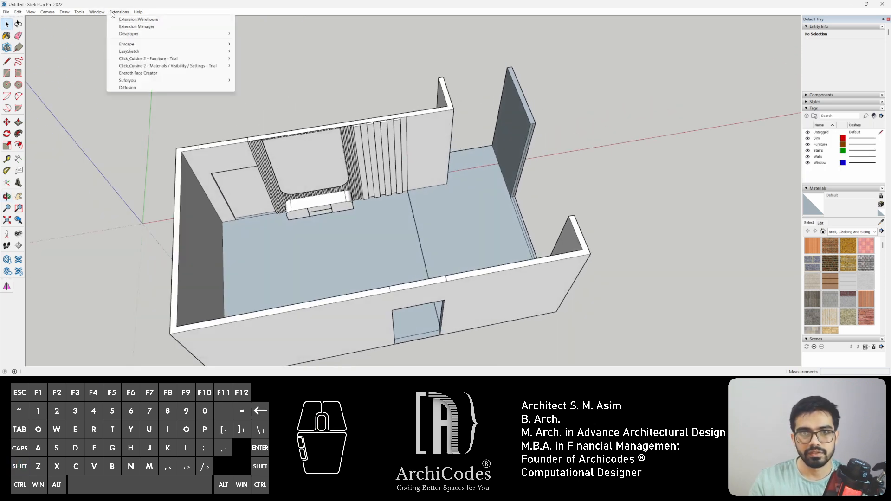
left_click(115, 13)
left_click(115, 13)
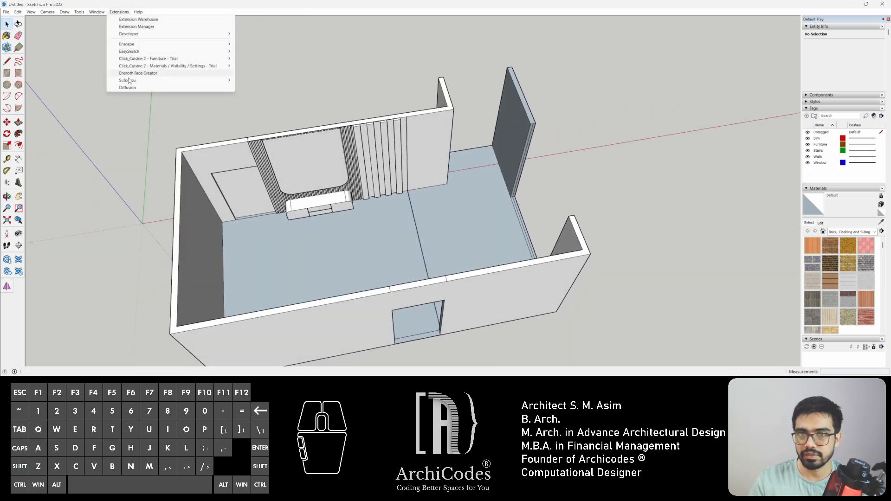
mouse_move(175, 44)
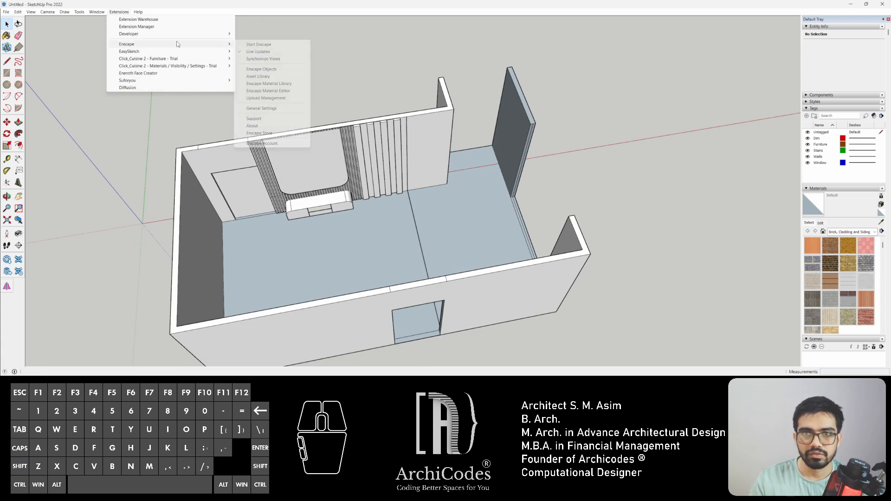
left_click(264, 85)
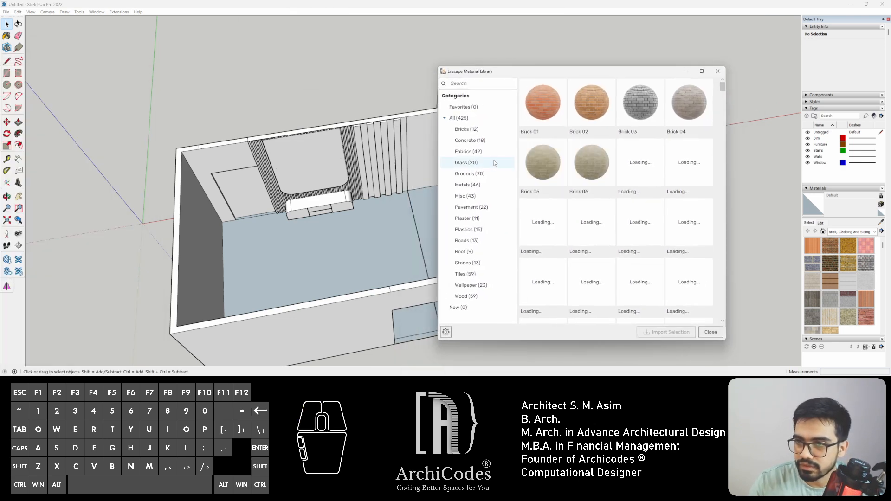
- Find the stainless Copper 01 material among the metals and import it into the model
left_click(474, 186)
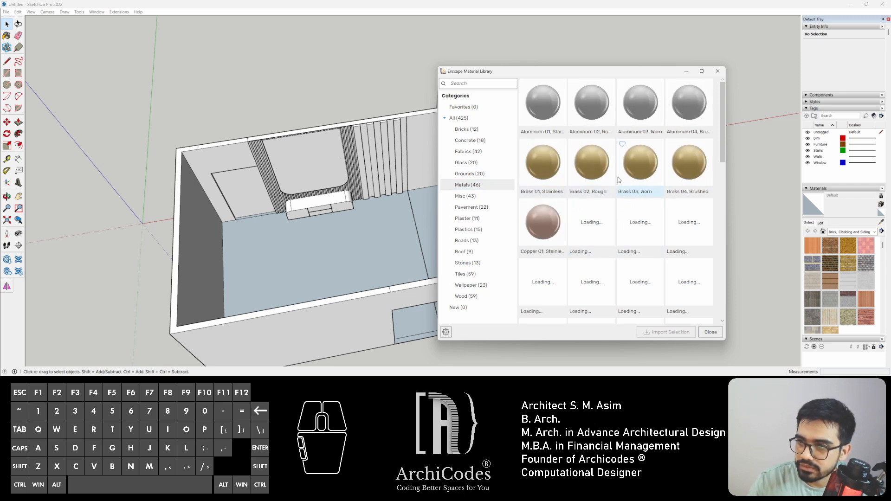
scroll(563, 216, "down", 3)
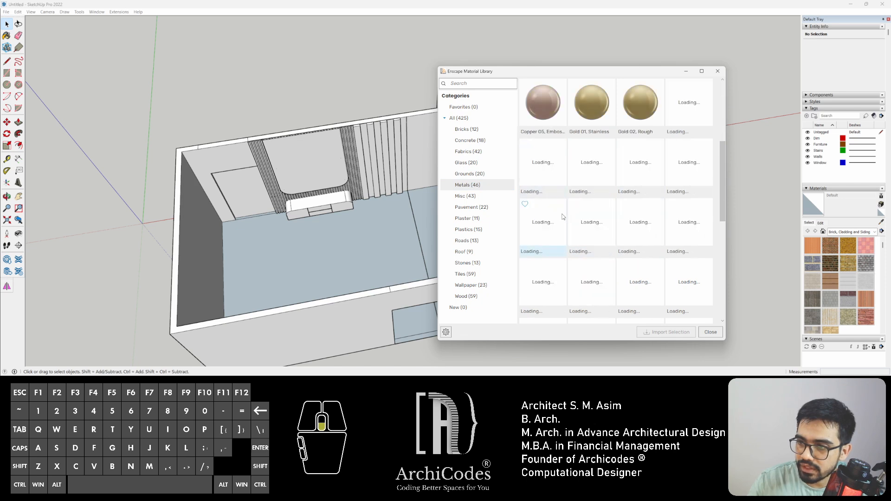
scroll(566, 231, "up", 1)
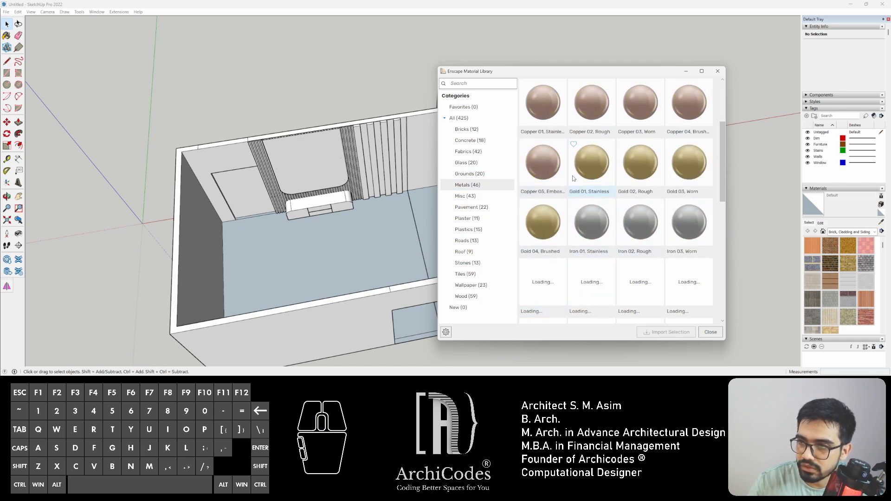
left_click(549, 109)
left_click(656, 336)
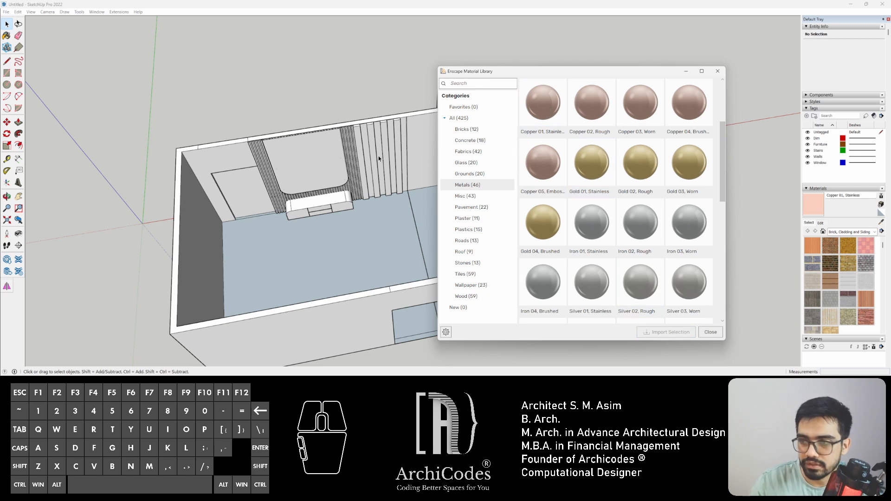
- Open the feature wall component and paint the three recessed strips between the wide vertical slats with Copper 01, Stainless
scroll(586, 224, "down", 6)
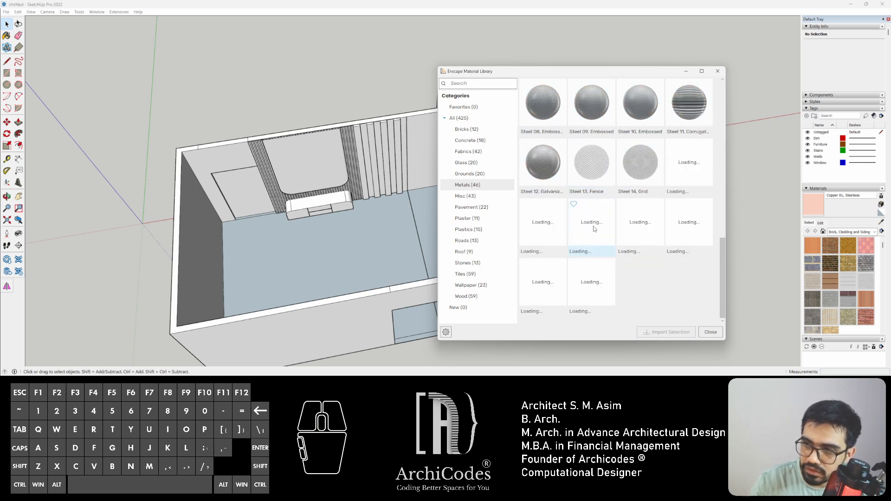
scroll(592, 227, "up", 8)
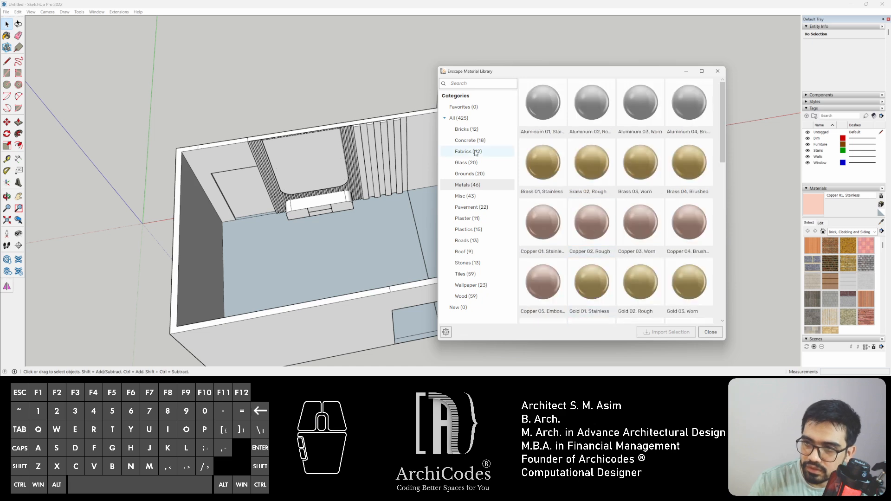
double_click(358, 148)
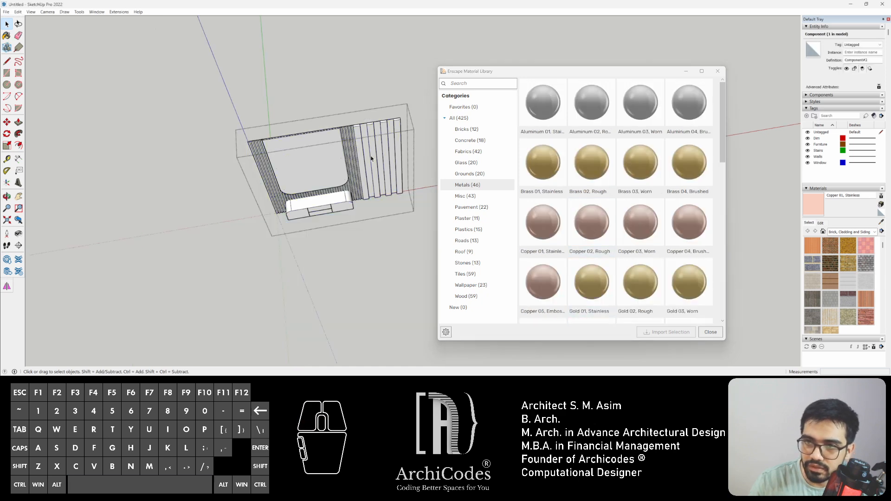
left_click_drag(572, 74, 35, 179)
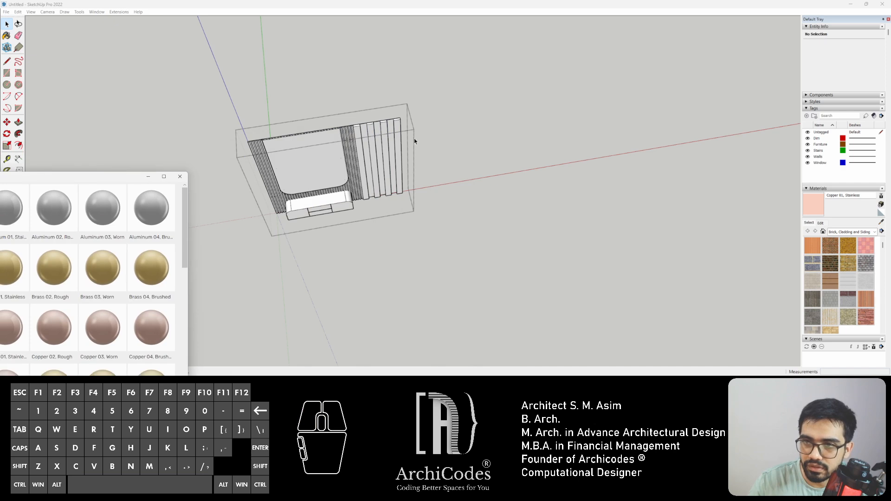
scroll(362, 145, "up", 5)
key("b")
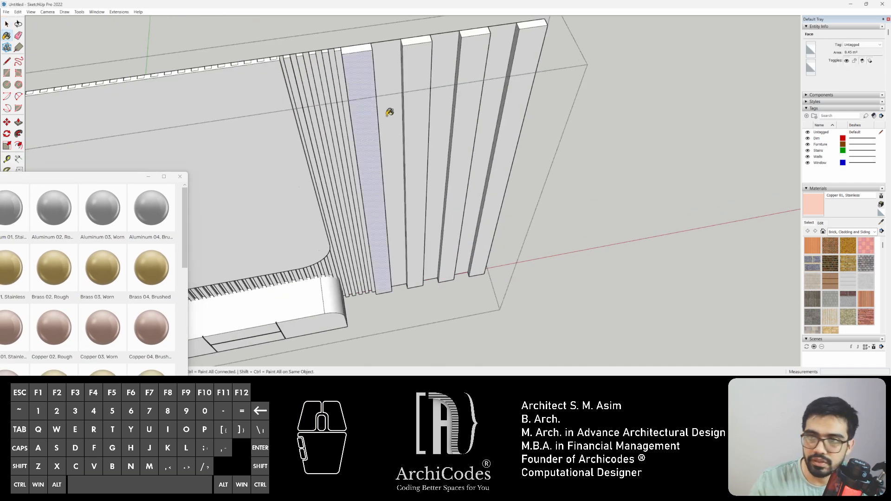
left_click(388, 99)
left_click(450, 85)
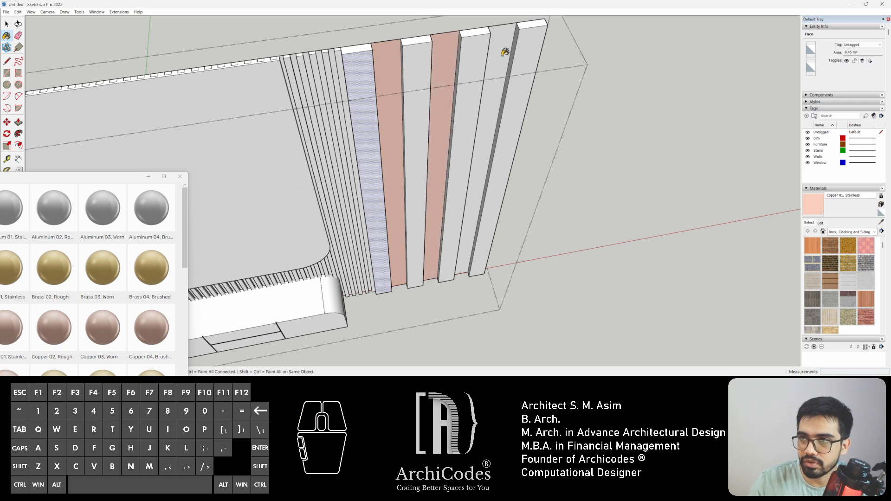
left_click(505, 52)
scroll(379, 127, "down", 5)
scroll(404, 212, "down", 2)
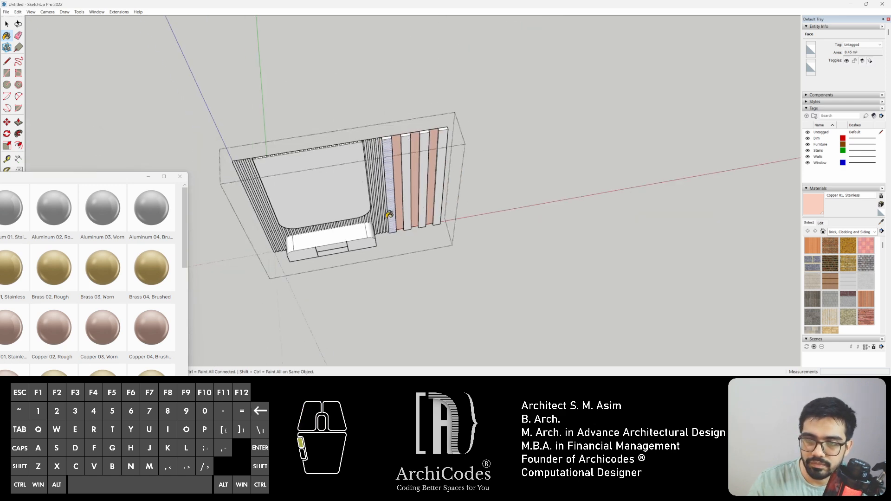
middle_click_drag(388, 214, 153, 149)
- Import the Marble 01 material from the stones category of the Enscape library
key("space")
left_click_drag(120, 178, 688, 63)
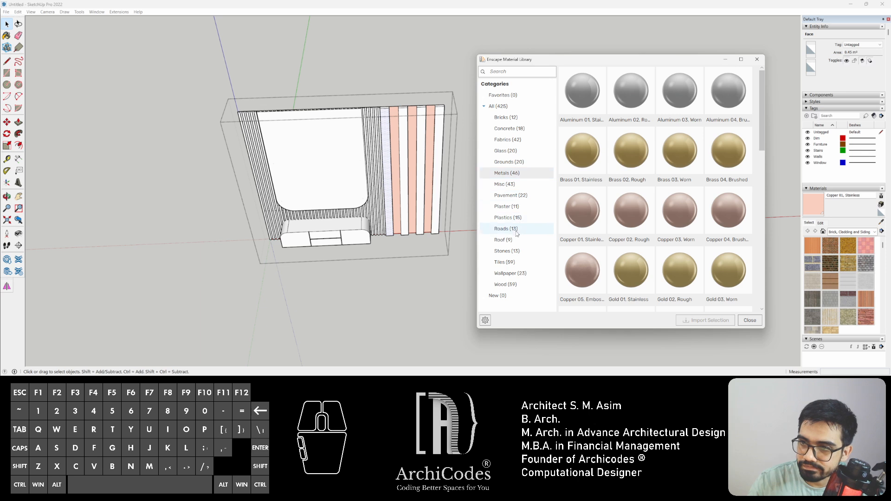
left_click(509, 251)
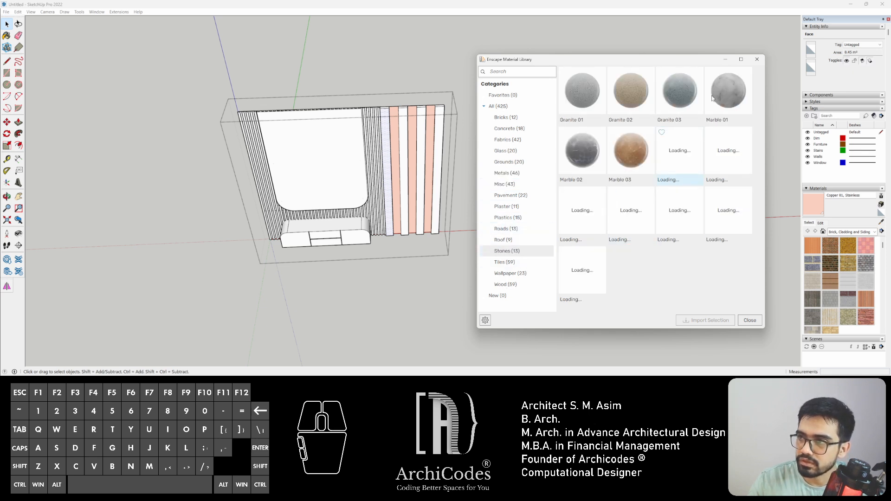
left_click(710, 73)
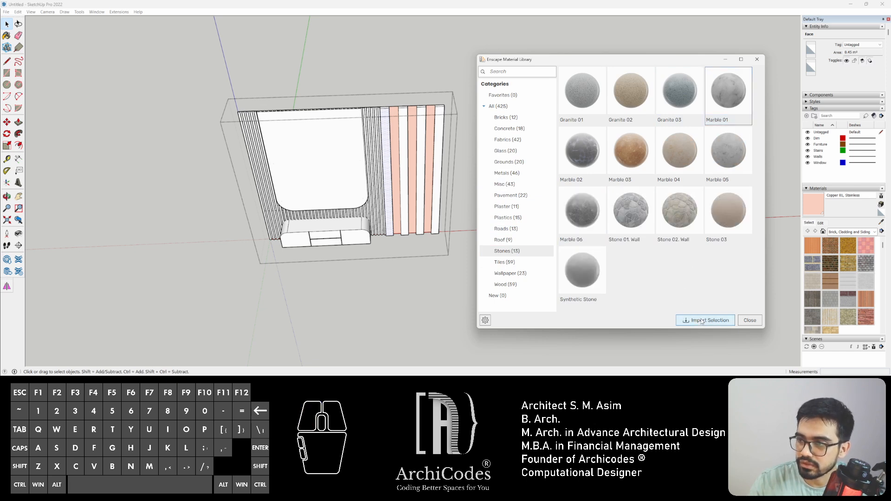
left_click(701, 320)
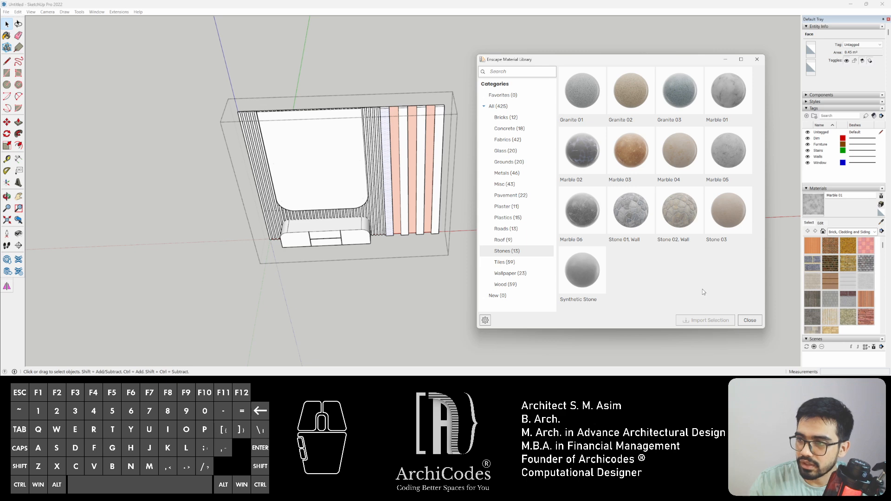
- Close the feature wall component, open the room component and paint both floor areas with Marble 01
left_click(165, 167)
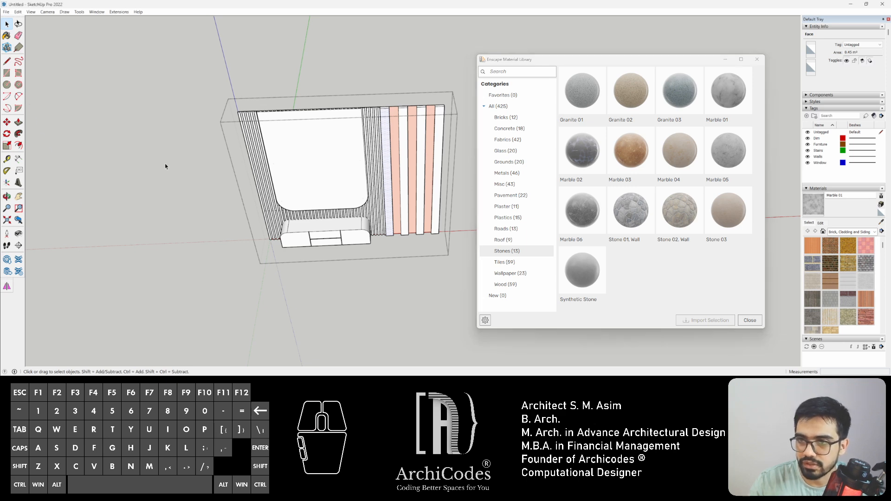
left_click(326, 282)
double_click(304, 264)
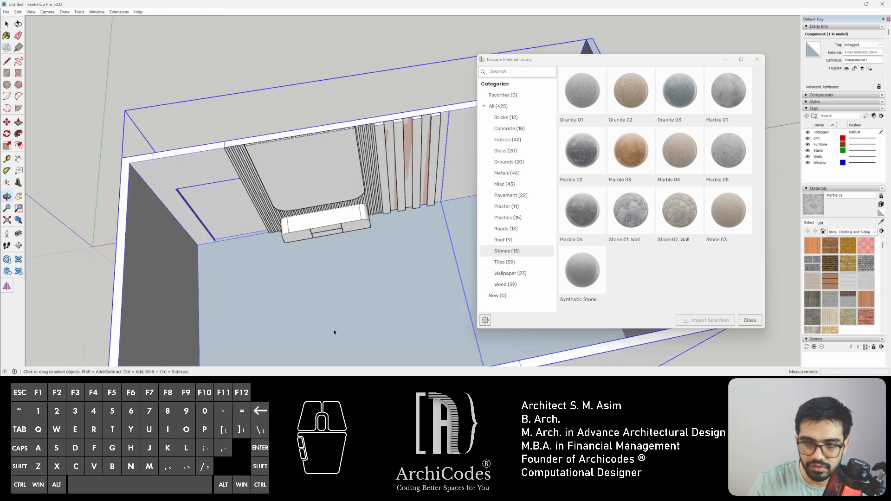
scroll(342, 294, "up", 4)
key("b")
left_click(341, 286)
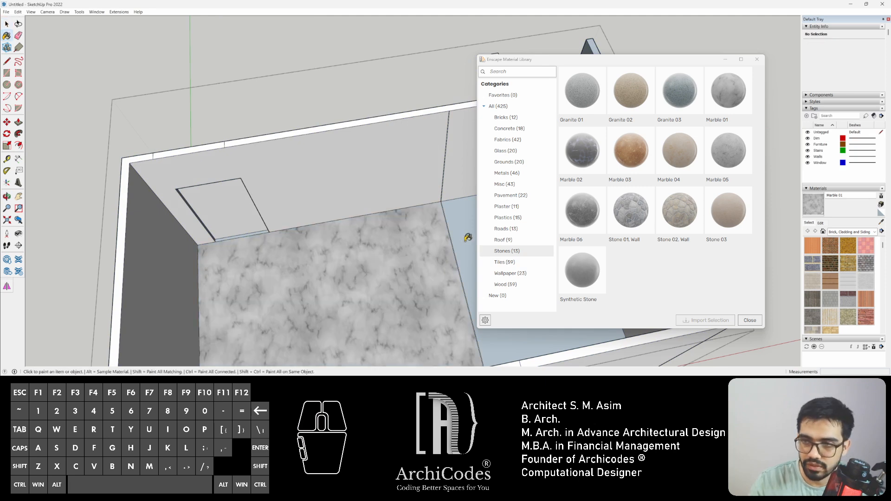
key("space")
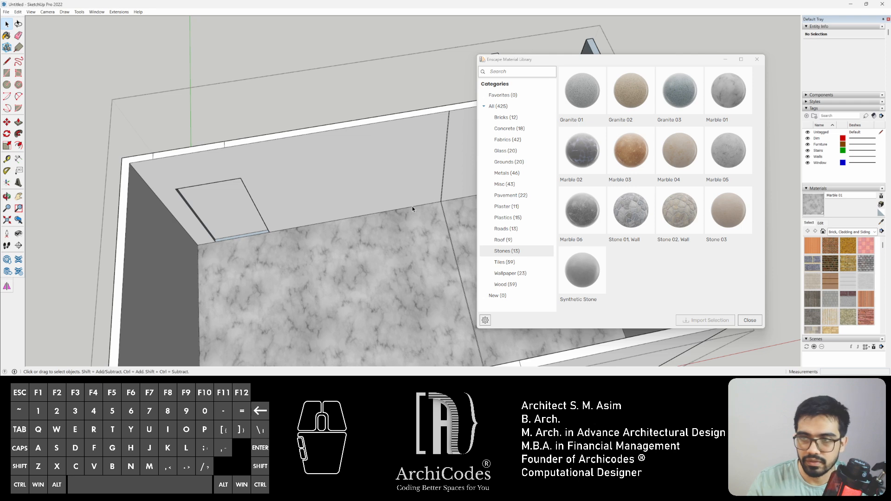
- Close the room component and try to paint the thin gap between the two floor areas with Marble 01
key("Escape")
scroll(417, 219, "up", 5)
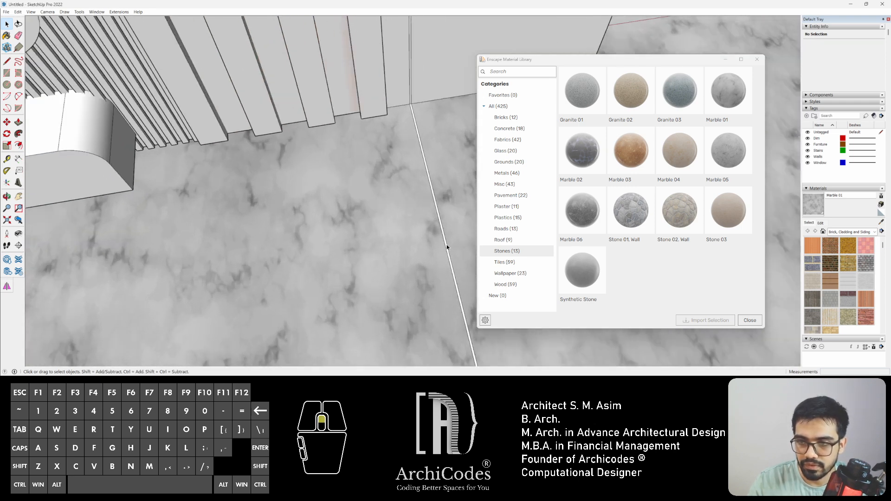
scroll(447, 248, "up", 5)
key("b")
left_click(444, 228)
key("space")
scroll(407, 213, "down", 2)
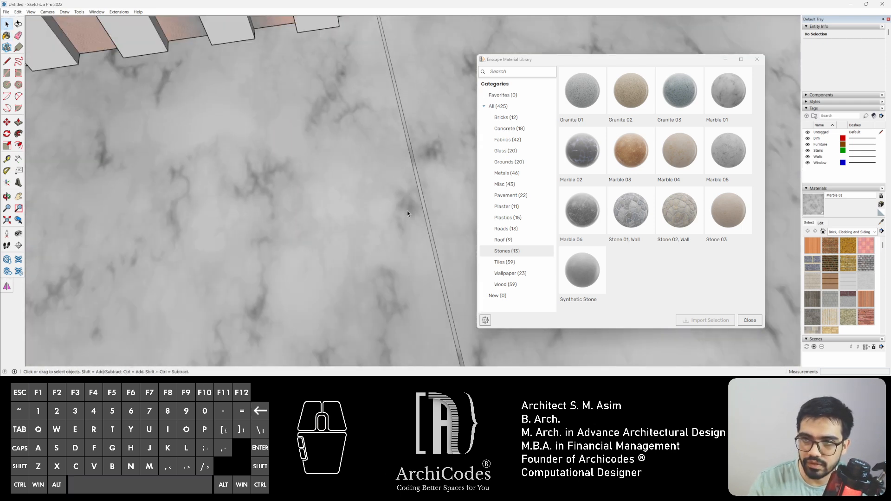
scroll(407, 213, "down", 3)
- Reopen the room component and erase the dividing lines across the floor and at the foot of the long wall
key("e")
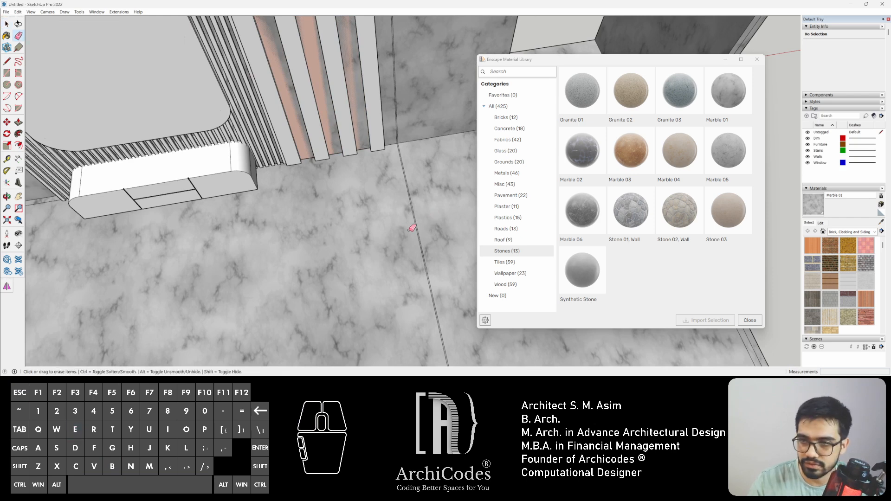
key("space")
double_click(426, 226)
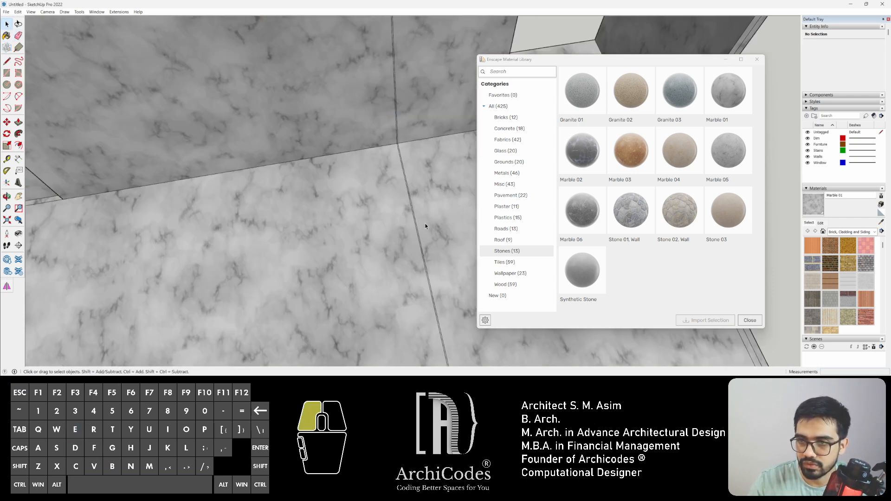
key("e")
mouse_move(417, 225)
left_mouse_down()
mouse_move(404, 224)
mouse_move(417, 235)
left_mouse_up()
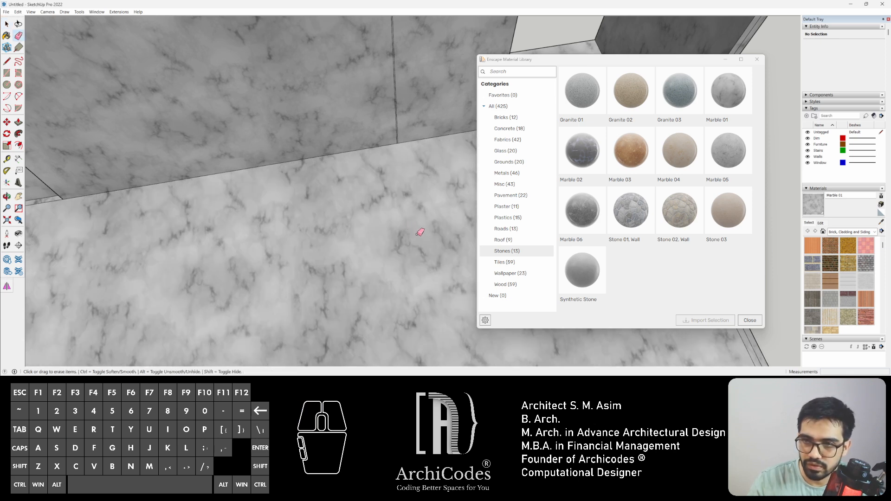
scroll(406, 206, "down", 3)
left_click_drag(411, 141, 399, 140)
- Undo the line erasures and the marble painted over the whole room component
key("ctrl+z")
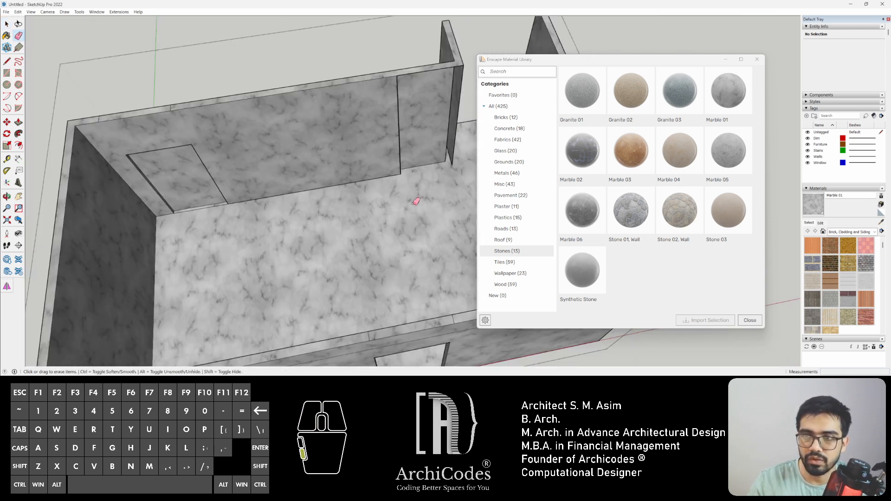
key("ctrl+z")
key("ctrl+z")
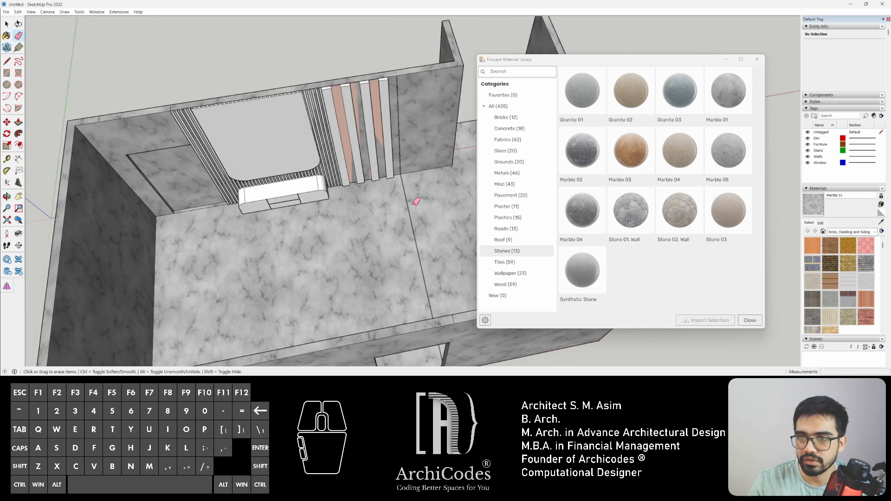
- Open the room component and erase the thin strip dividing the floor, merging it into one face
scroll(417, 242, "up", 3)
key("space")
left_click(418, 241)
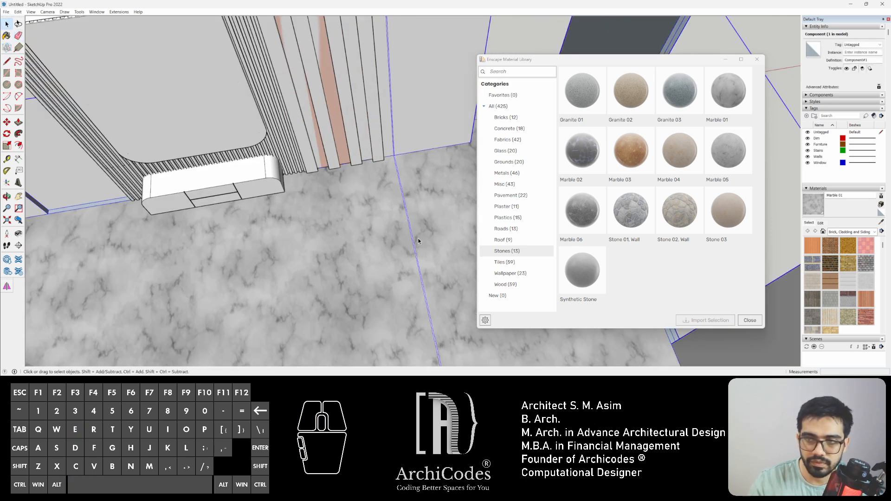
key("Delete")
key("e")
left_click(410, 235)
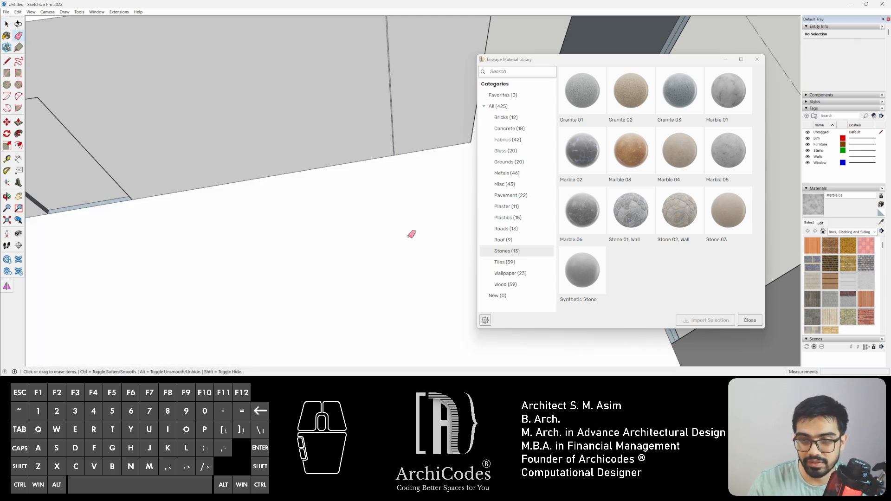
- Paint the merged floor face with Marble 01 and close the room component
scroll(411, 223, "down", 3)
key("b")
left_click(407, 216)
scroll(378, 226, "down", 3)
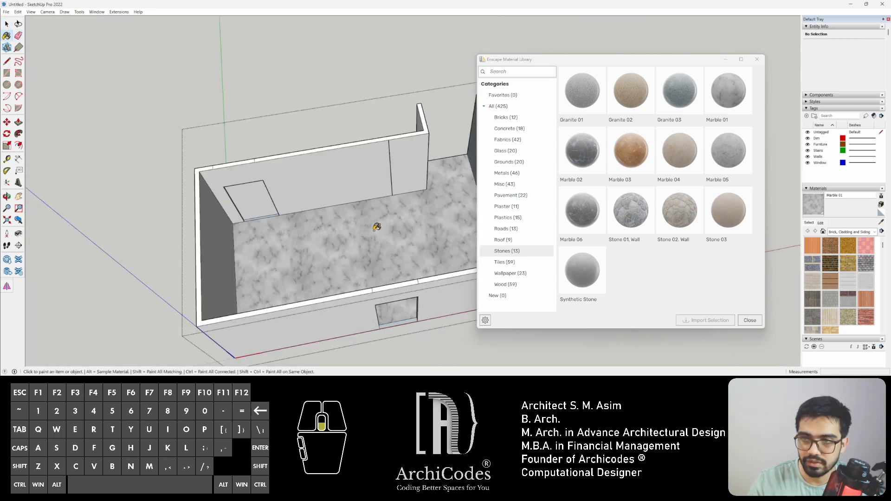
key("space")
middle_click_drag(334, 182, 347, 213)
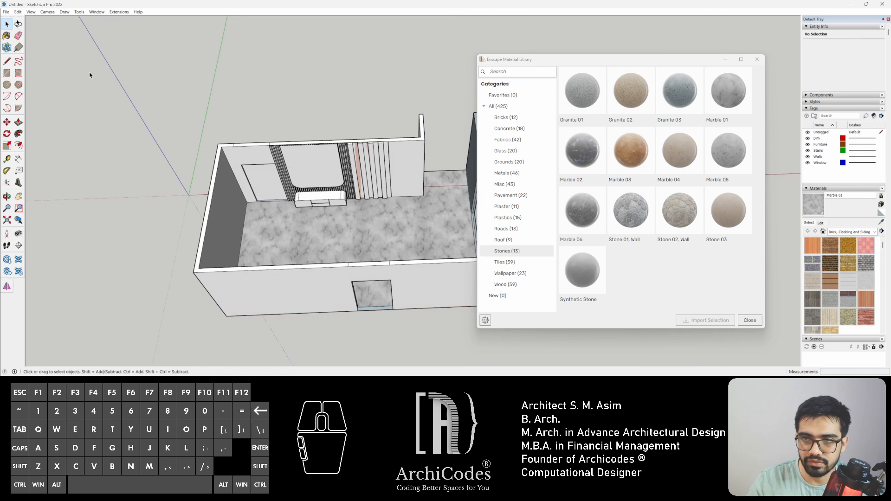
scroll(360, 187, "up", 3)
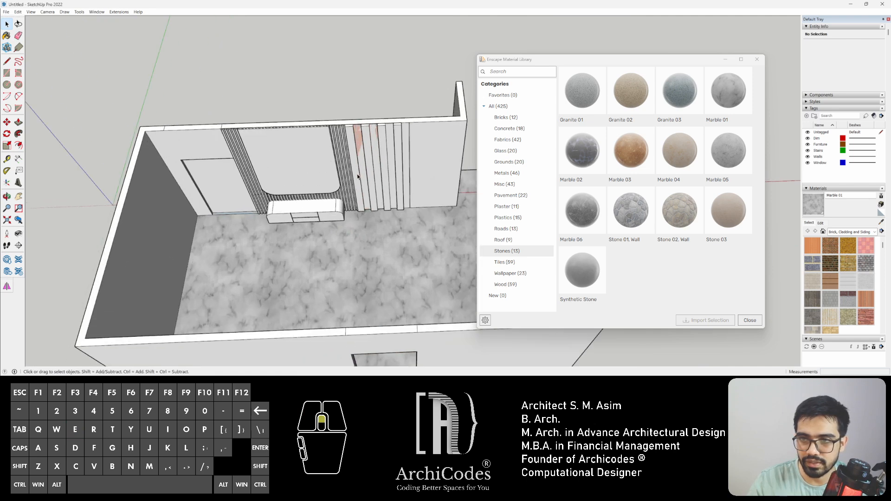
scroll(360, 187, "up", 5)
key("space")
left_click(365, 159)
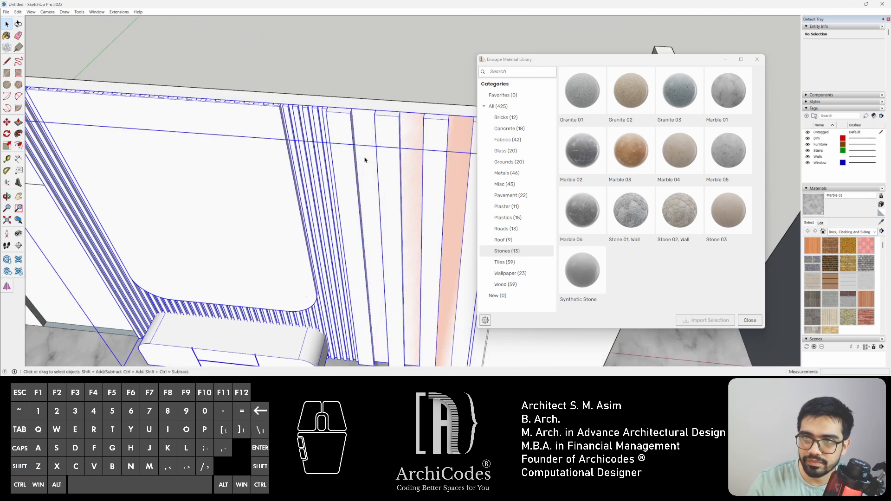
double_click(363, 162)
middle_click_drag(363, 134, 366, 197)
key("Escape")
left_click(297, 180)
scroll(298, 180, "down", 2)
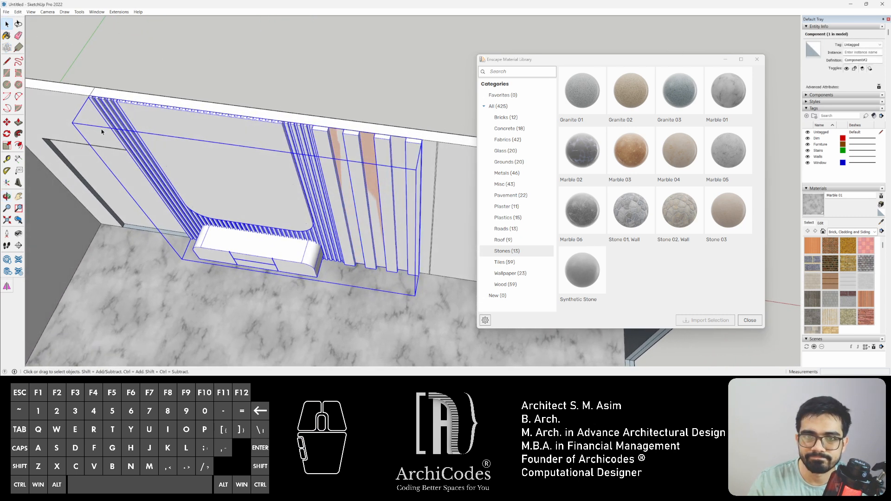
- Try to draw a rectangle on the long wall behind the feature wall, inside the room component
left_click(427, 182)
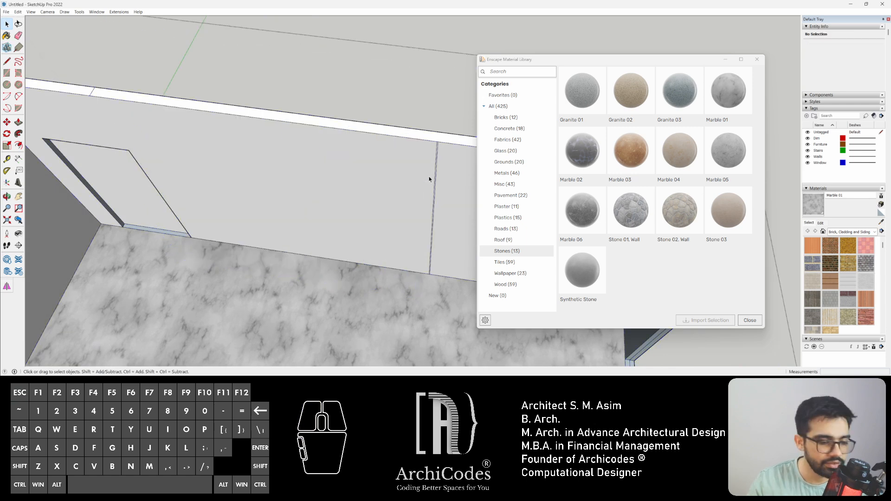
key("r")
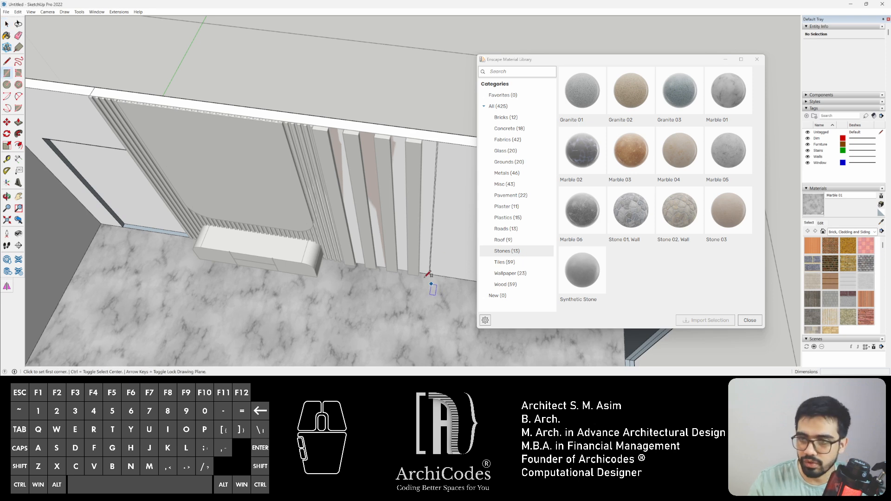
middle_click_drag(427, 281, 413, 301)
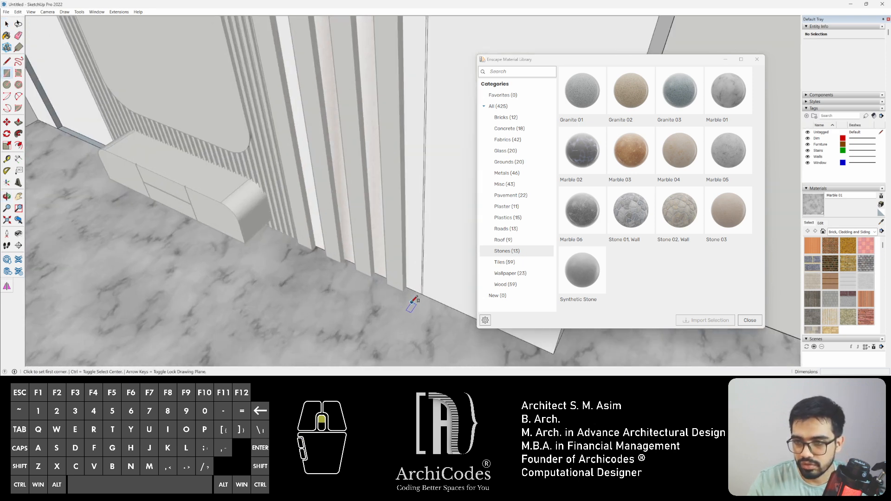
left_click(406, 287)
middle_click_drag(285, 113, 388, 280, "shift")
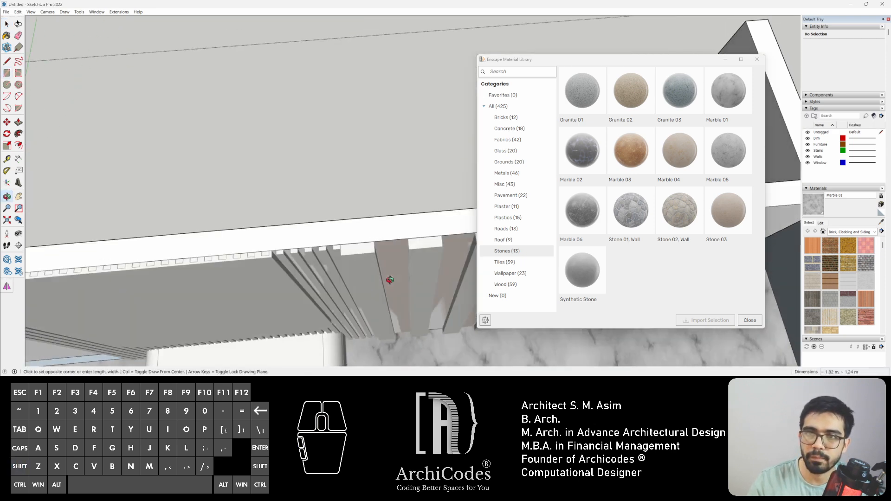
scroll(388, 280, "down", 2)
key("space")
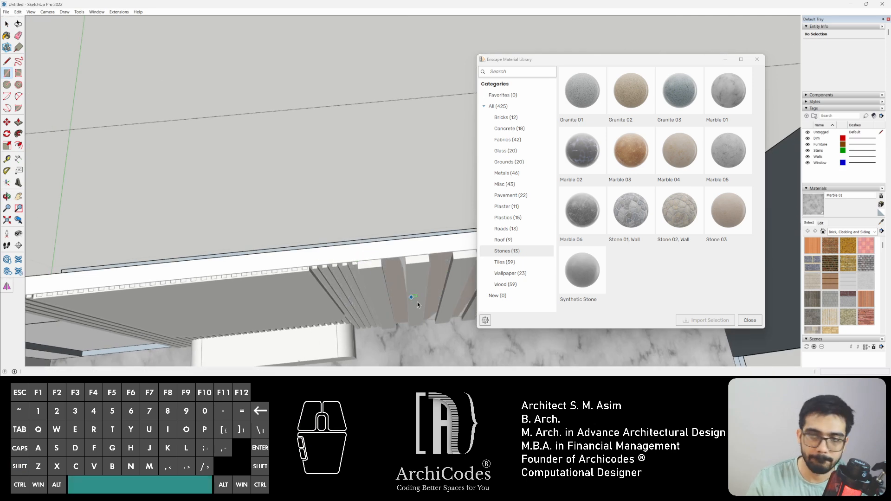
left_click(436, 280)
middle_click_drag(435, 277, 365, 201)
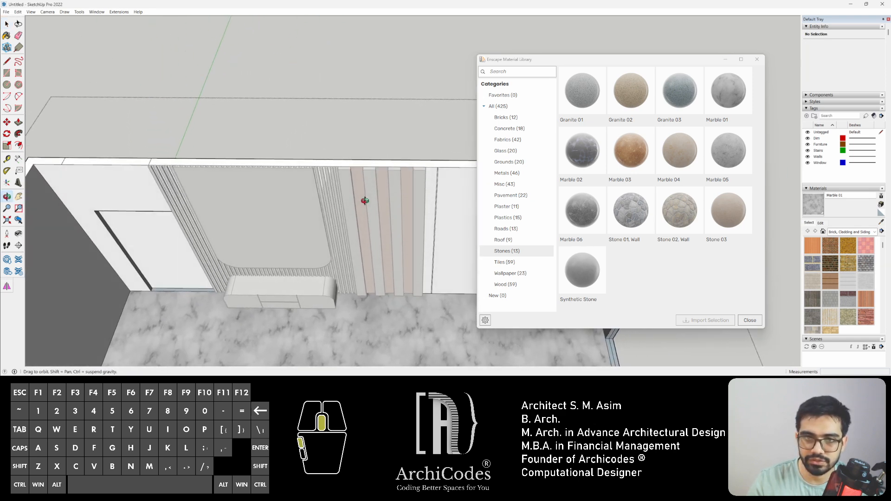
key("r")
middle_click_drag(163, 186, 322, 195, "shift")
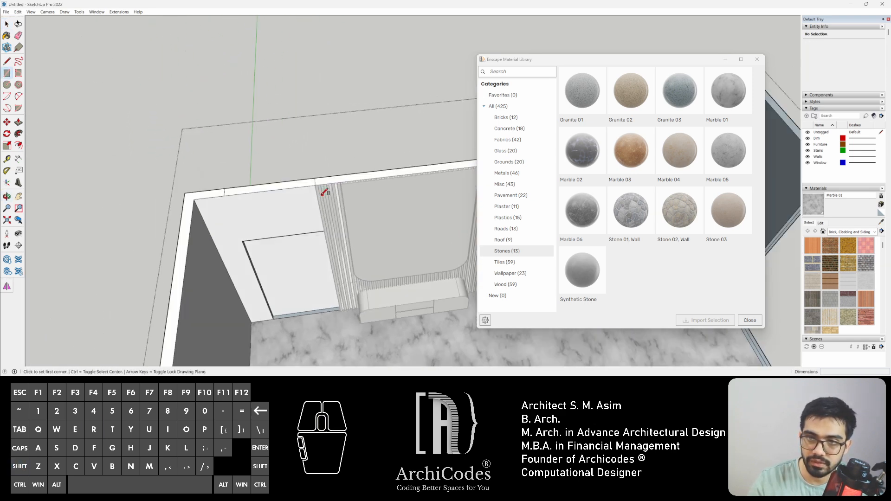
left_click(316, 183)
scroll(282, 204, "up", 3)
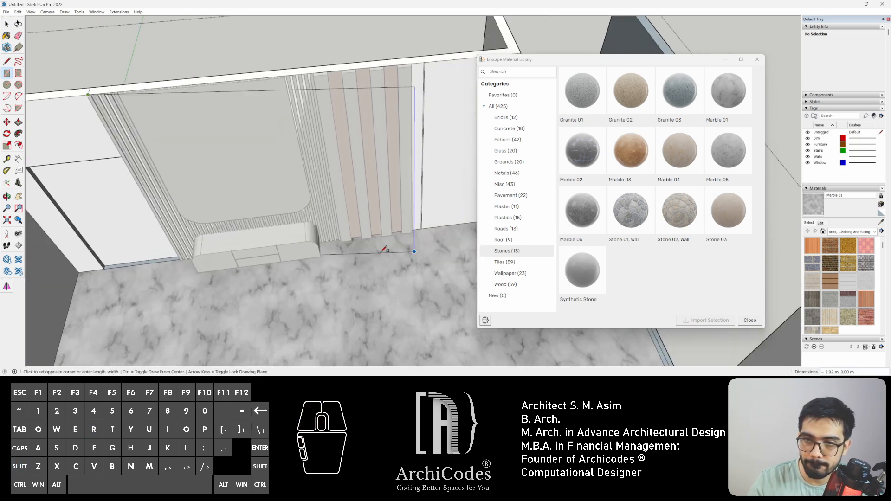
mouse_move(439, 234)
middle_mouse_down()
mouse_move(308, 244)
mouse_move(433, 225)
middle_mouse_up()
scroll(414, 224, "down", 6)
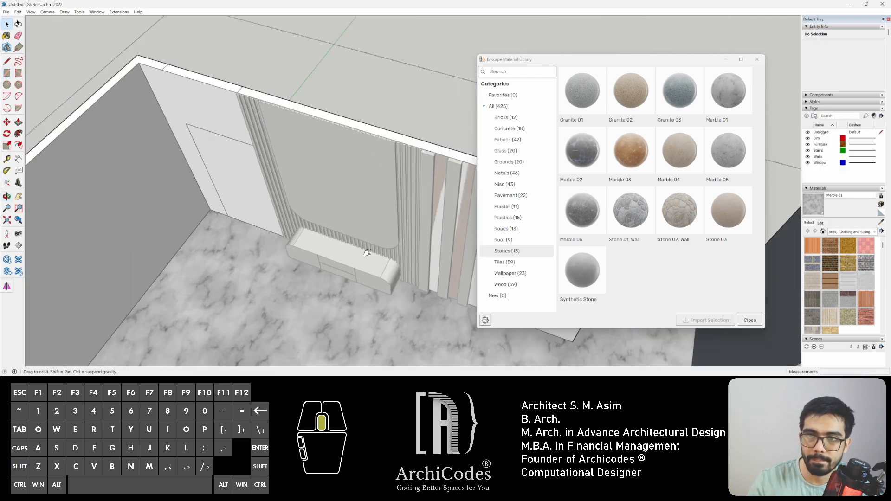
key("space")
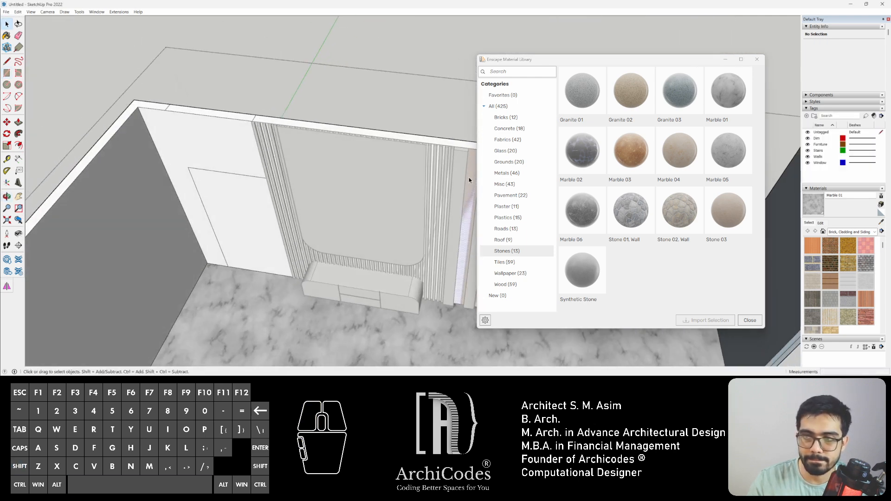
- Close the room component and examine the feature wall, console and marble floor from several angles
left_click(469, 177)
scroll(441, 180, "up", 4)
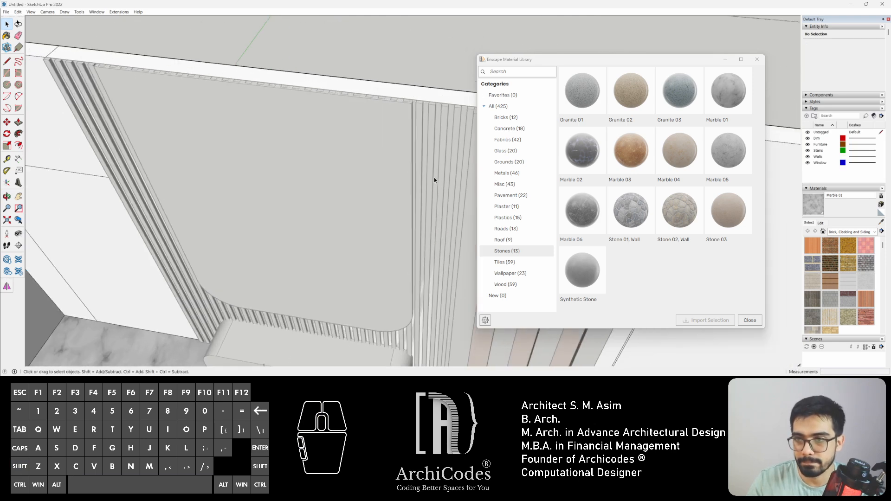
scroll(435, 180, "down", 5)
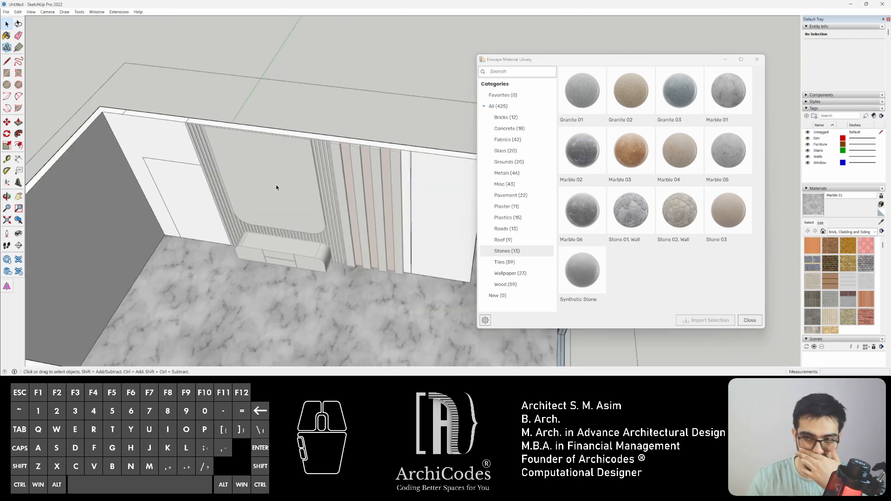
middle_click_drag(305, 203, 339, 186)
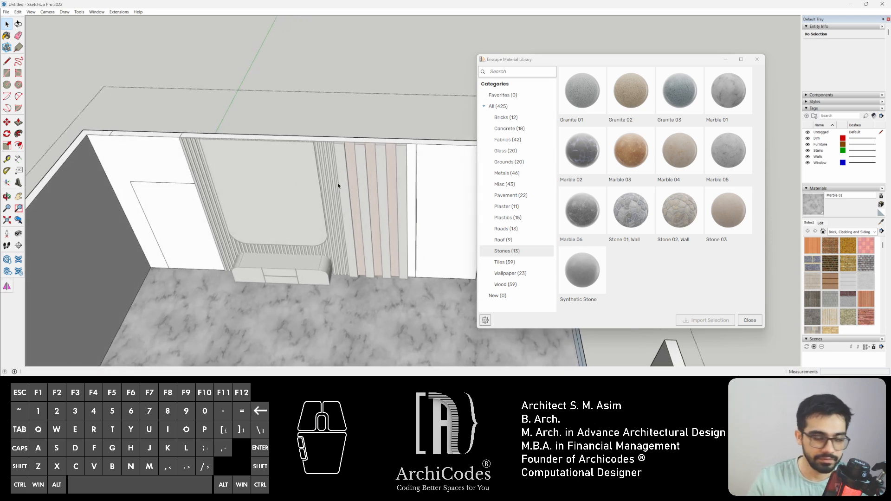
key("i")
scroll(380, 203, "down", 3)
middle_click_drag(306, 220, 364, 189)
key("space")
scroll(404, 214, "up", 5)
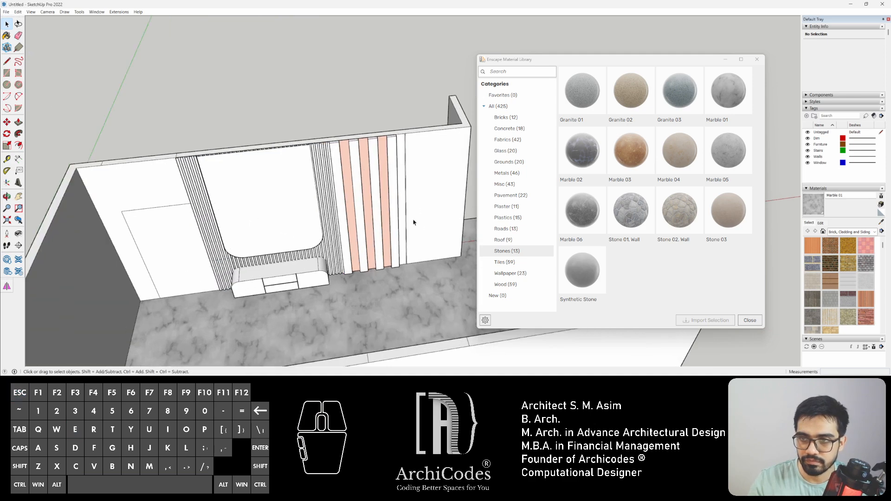
middle_click_drag(413, 221, 335, 172)
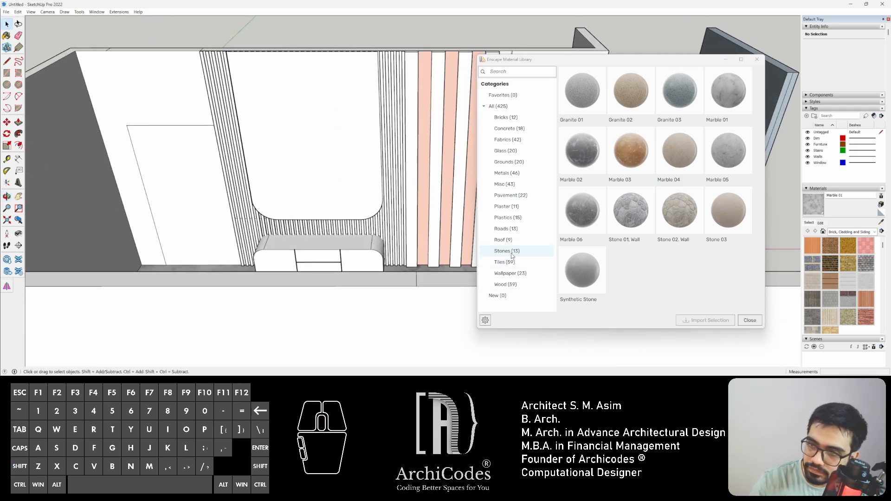
middle_click_drag(291, 151, 248, 223)
- Import Marble 05, Marble 04 and Marble 03 from the Enscape stone materials
left_click(729, 148)
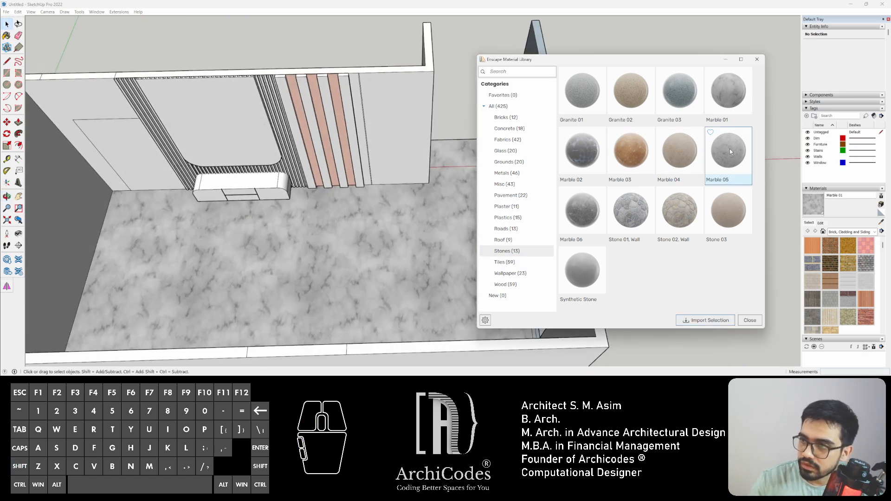
left_click(706, 320)
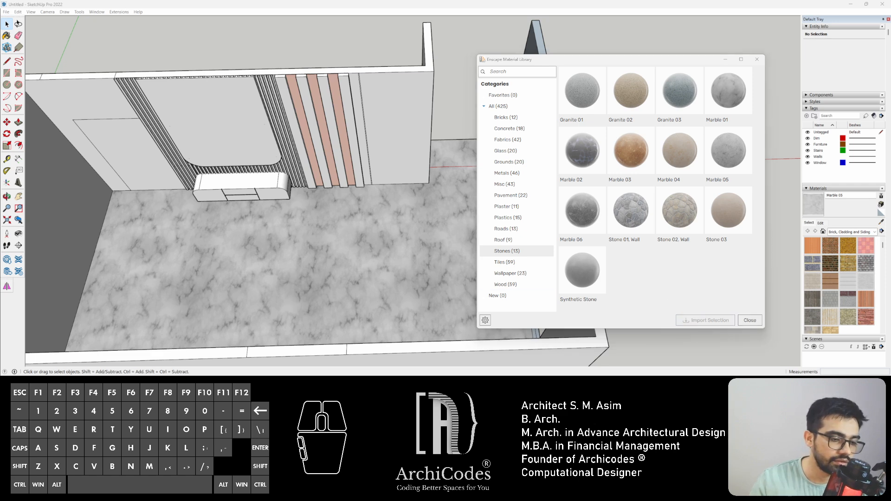
key("alt+Tab")
left_click(436, 270)
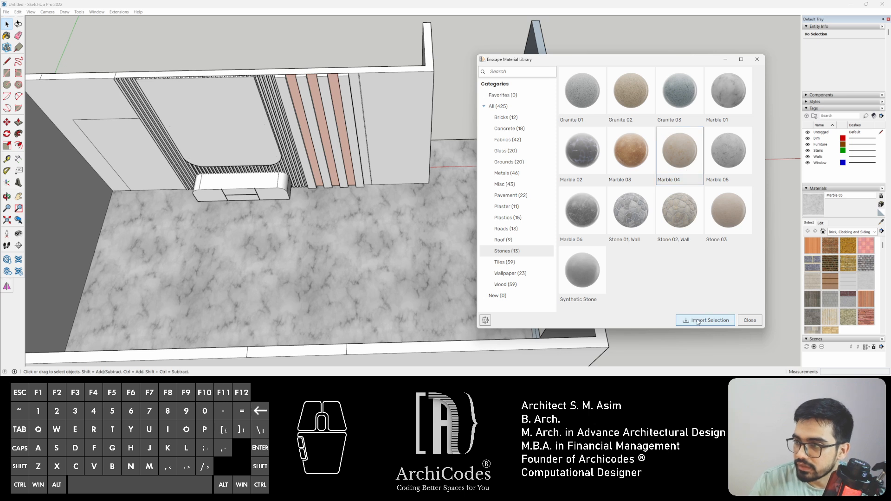
left_click(698, 320)
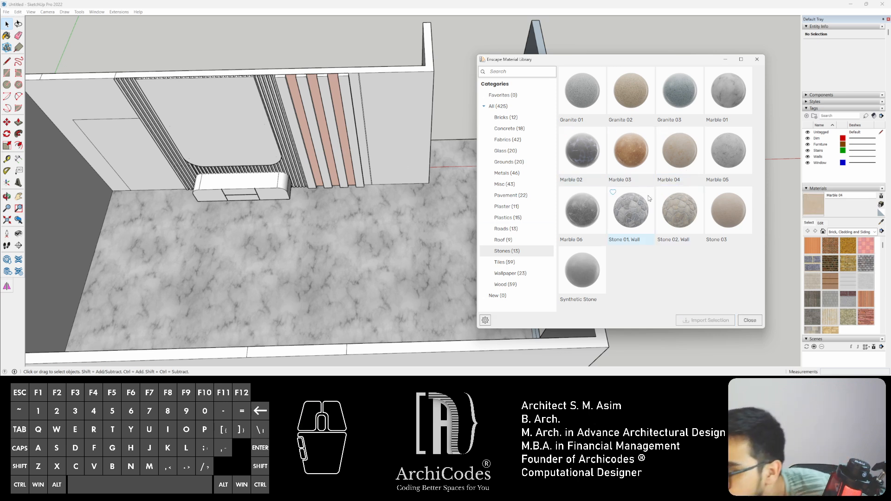
left_click(628, 151)
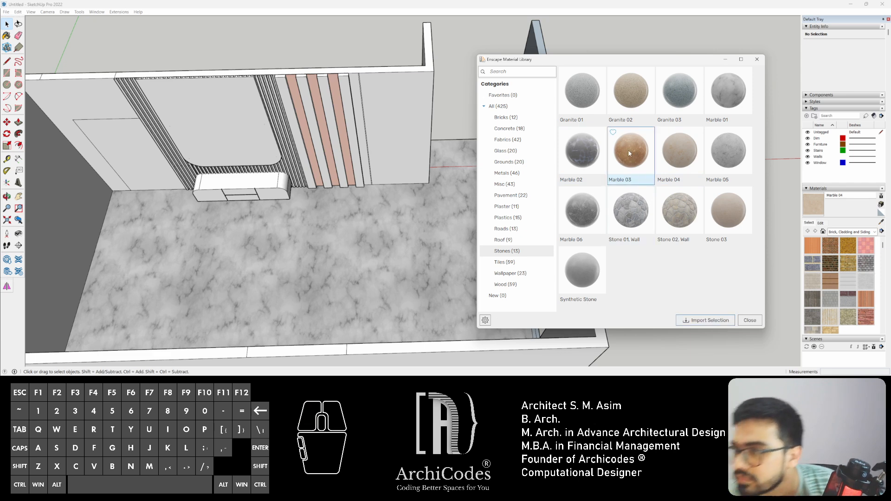
left_click(695, 322)
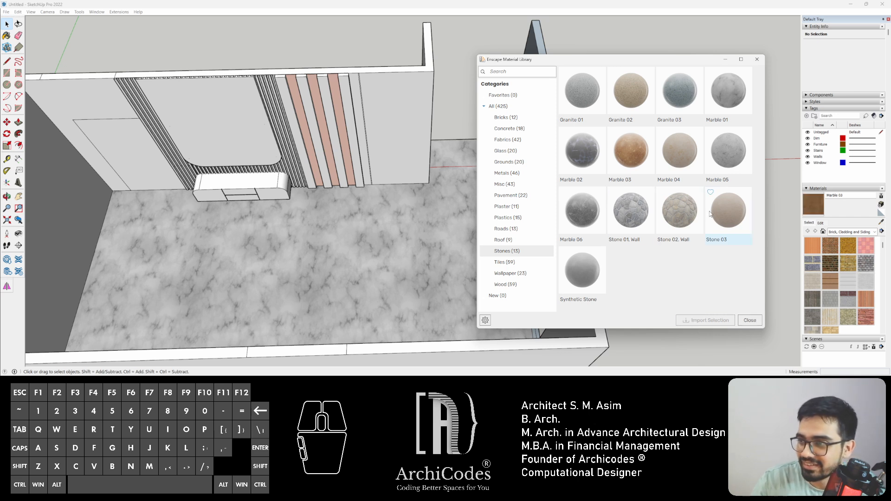
- Open the feature wall component and paint the rounded TV back panel with Marble 03
double_click(200, 128)
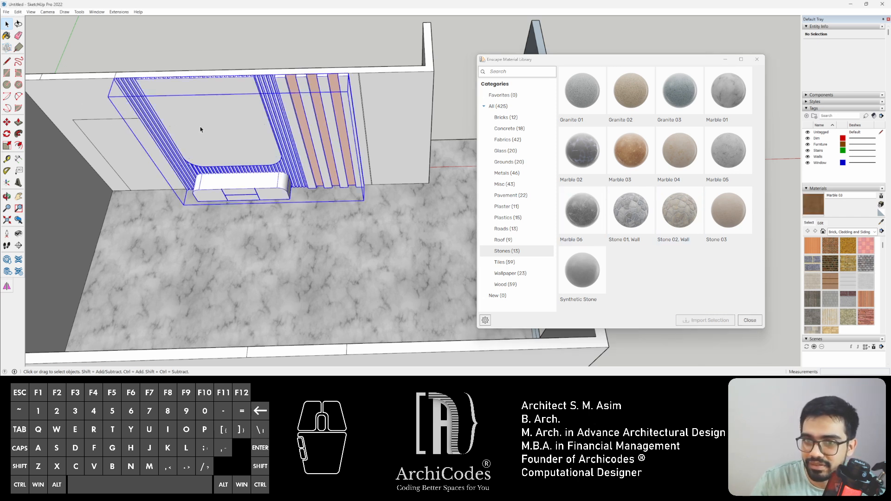
key("b")
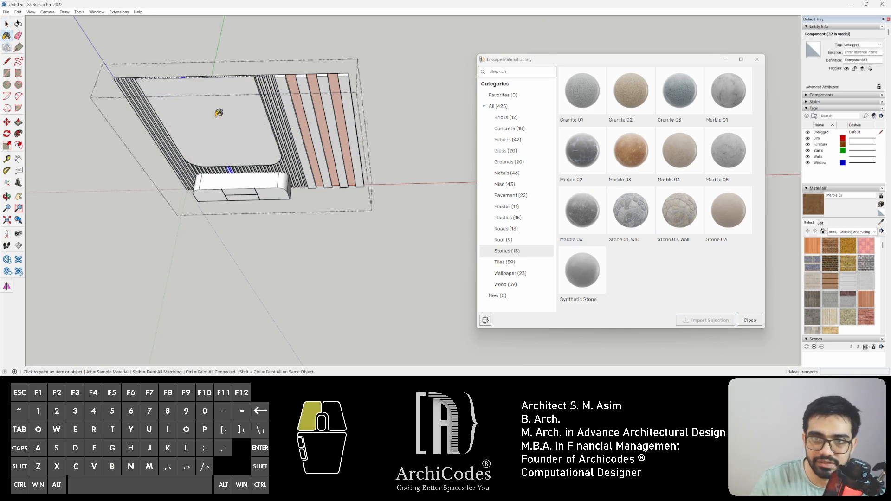
left_click(217, 112)
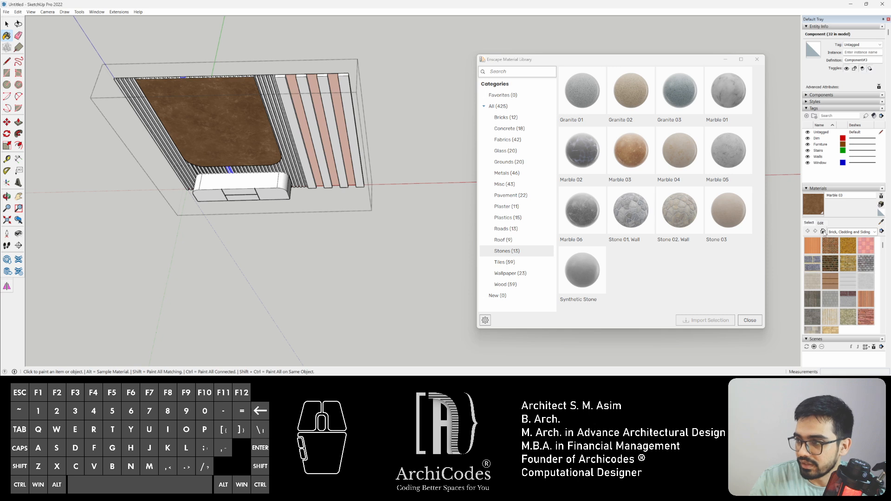
- Lighten the back panel's Marble 03 material to a pale beige using its HLS colour values
left_click(820, 223)
left_click_drag(836, 270, 850, 268)
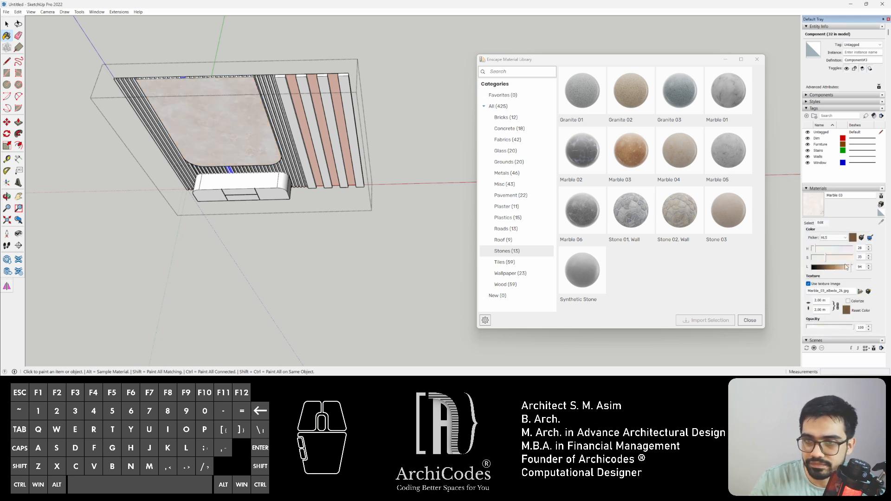
left_click(845, 267)
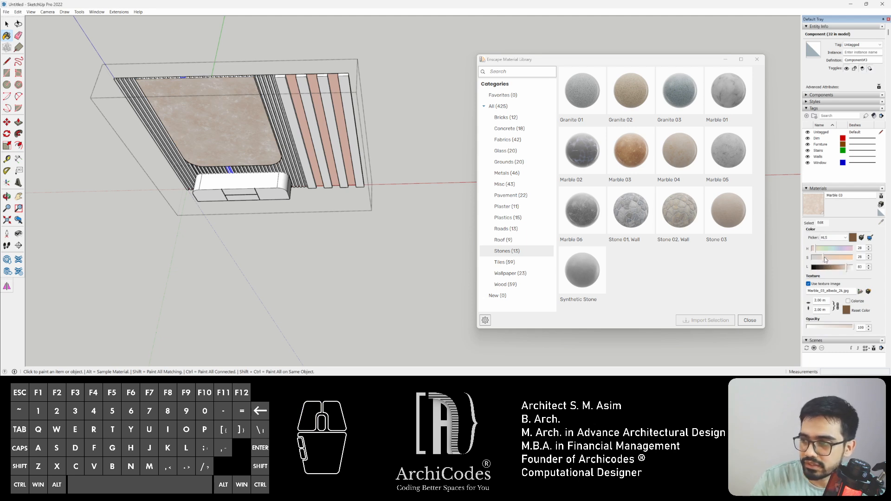
left_click(844, 268)
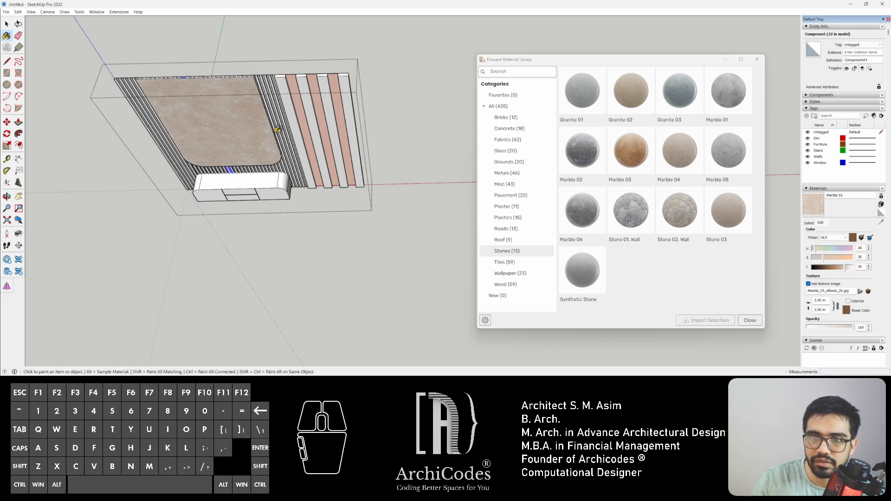
mouse_move(140, 144)
middle_mouse_down()
mouse_move(219, 107)
mouse_move(283, 189)
mouse_move(302, 153)
mouse_move(389, 190)
mouse_move(372, 194)
mouse_move(369, 174)
middle_mouse_up()
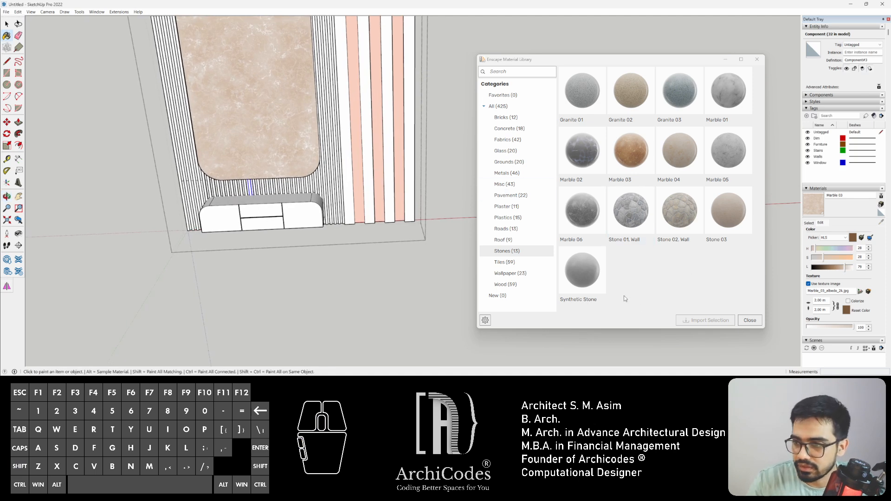
- Browse the Enscape material categories and import Wood 22, Painted from the wood materials
key("space")
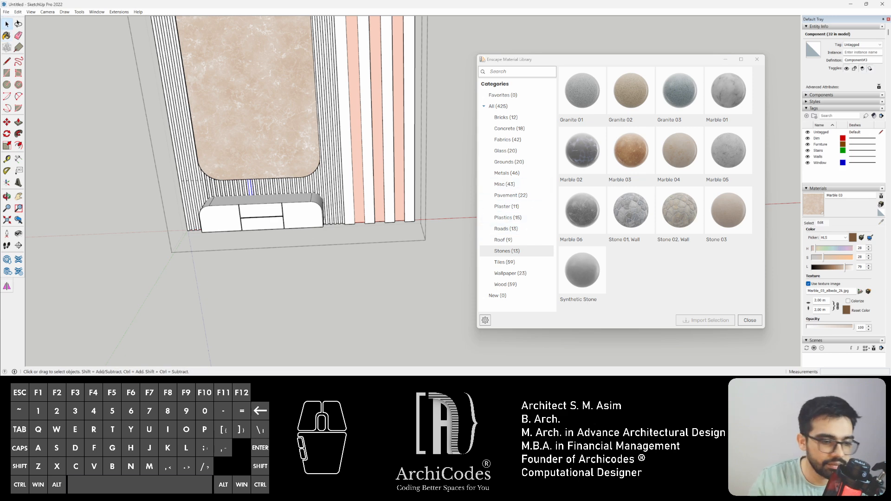
left_click(464, 383)
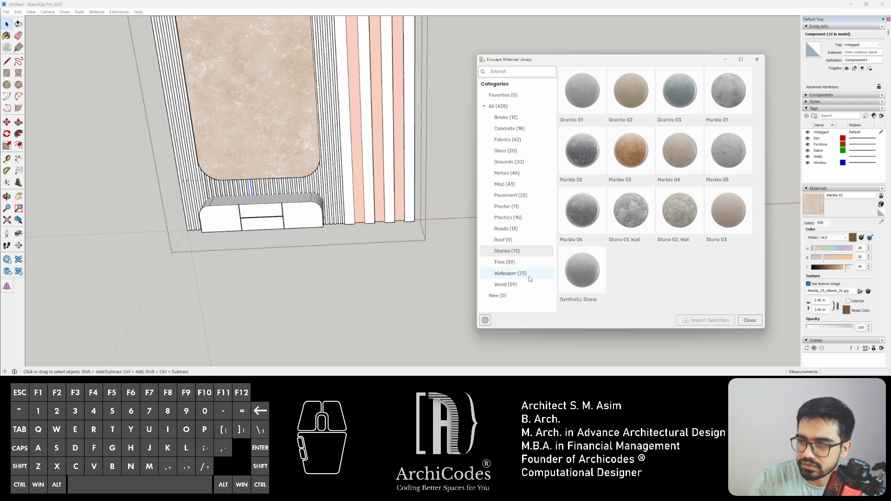
left_click(526, 217)
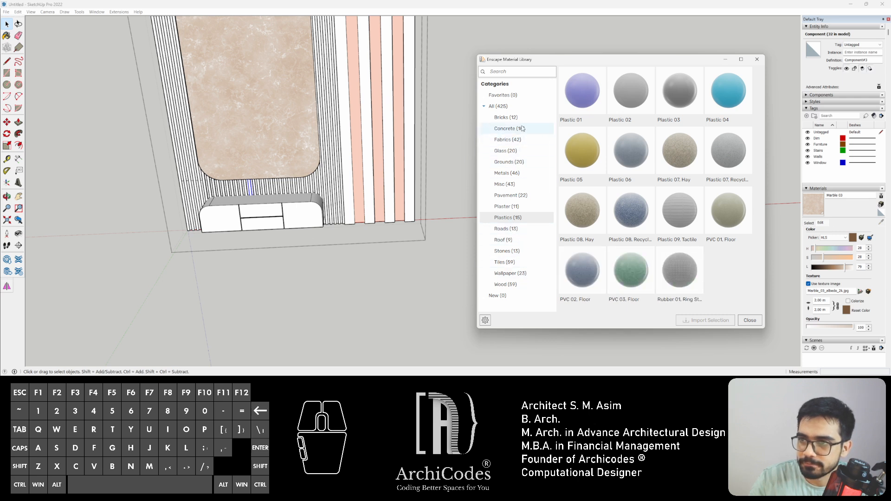
left_click(509, 139)
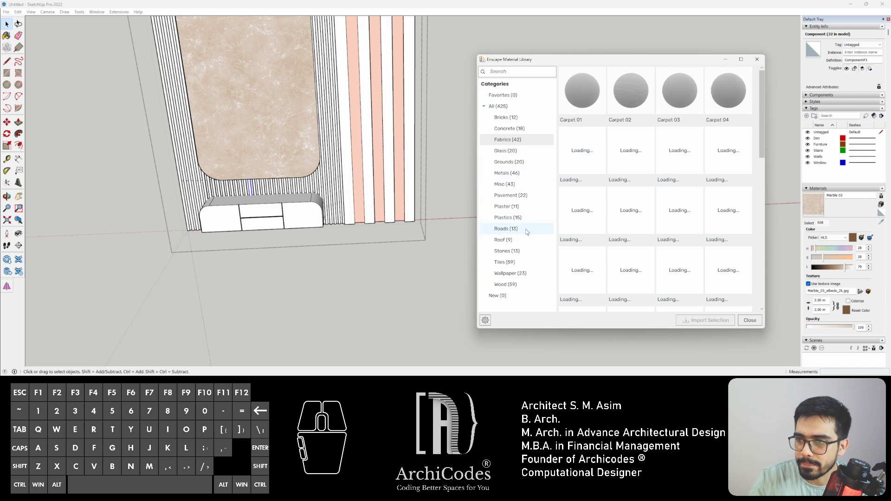
left_click(519, 252)
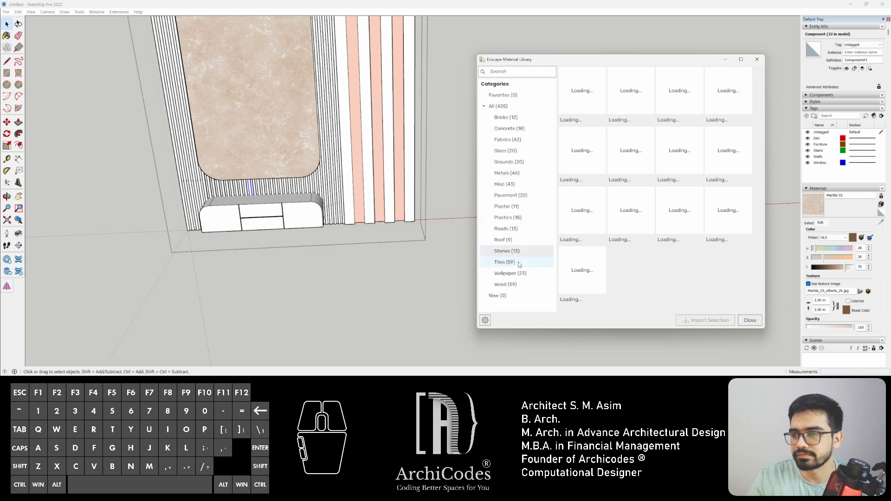
left_click(519, 268)
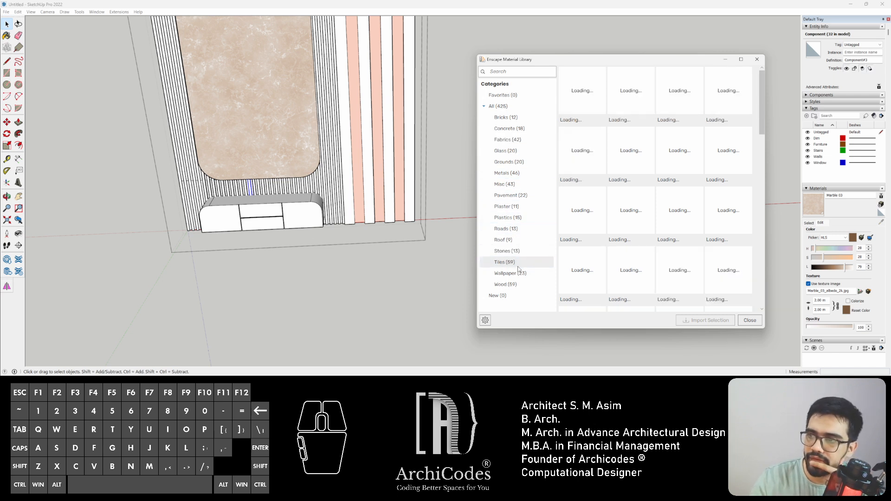
left_click(529, 284)
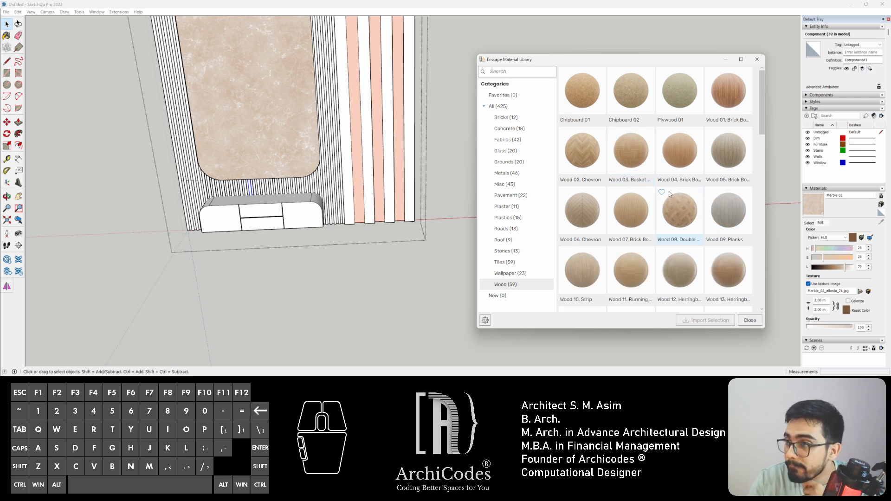
scroll(664, 194, "down", 2)
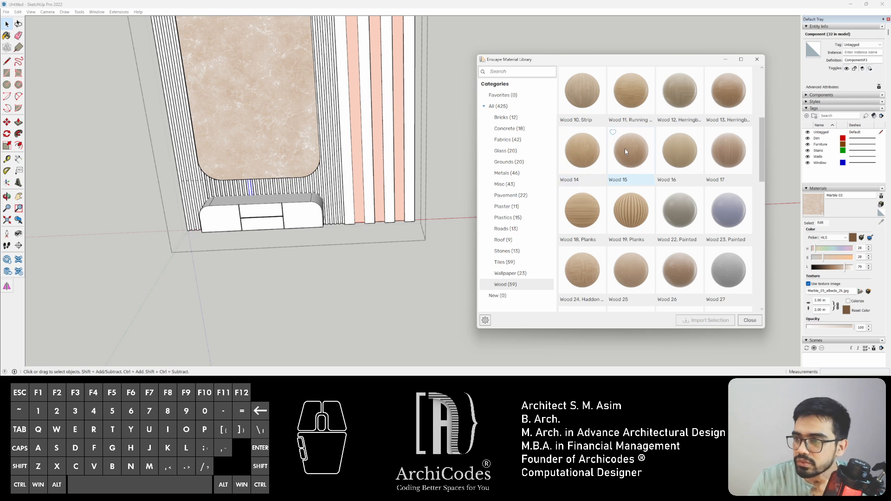
left_click(683, 219)
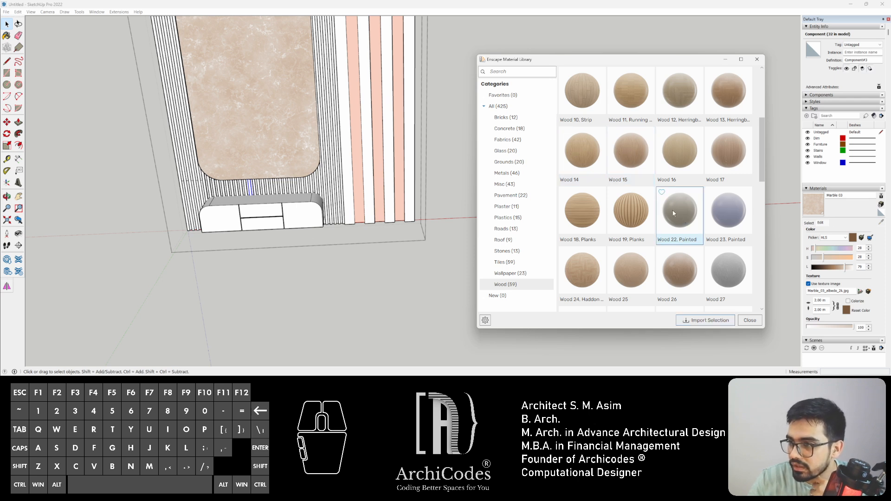
left_click(709, 323)
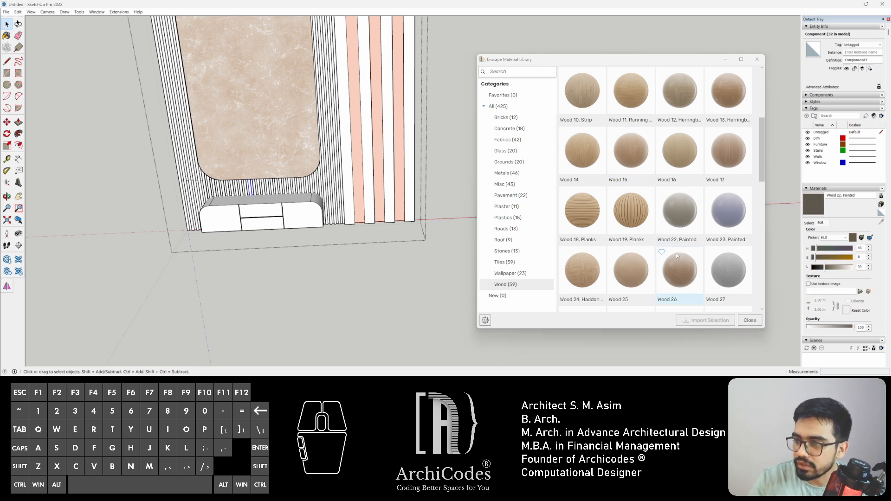
left_click(338, 183)
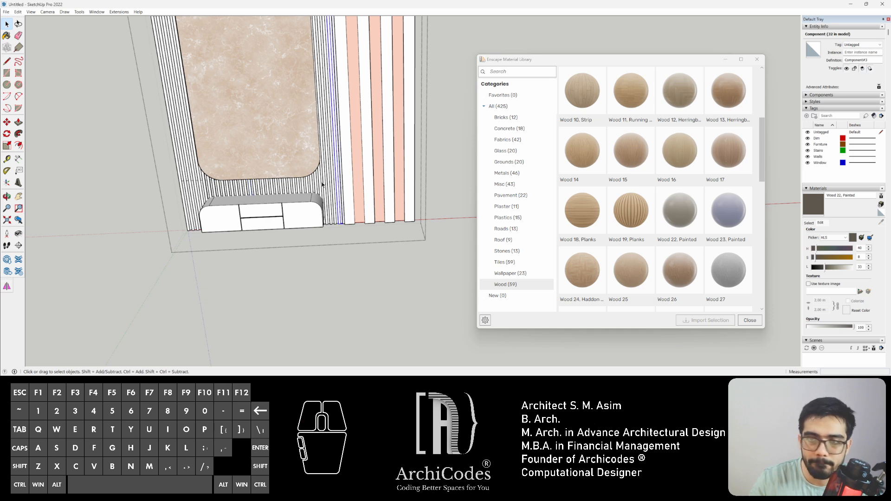
key("b")
scroll(320, 183, "up", 2)
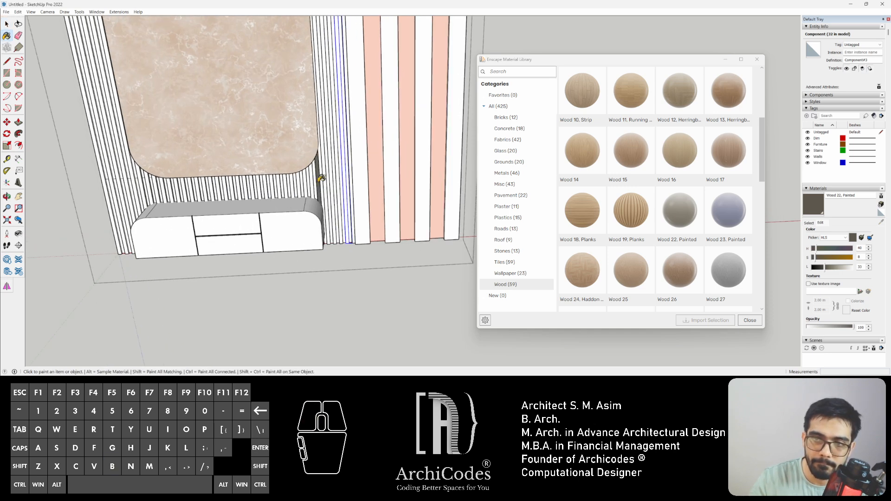
scroll(320, 180, "up", 3)
key("space")
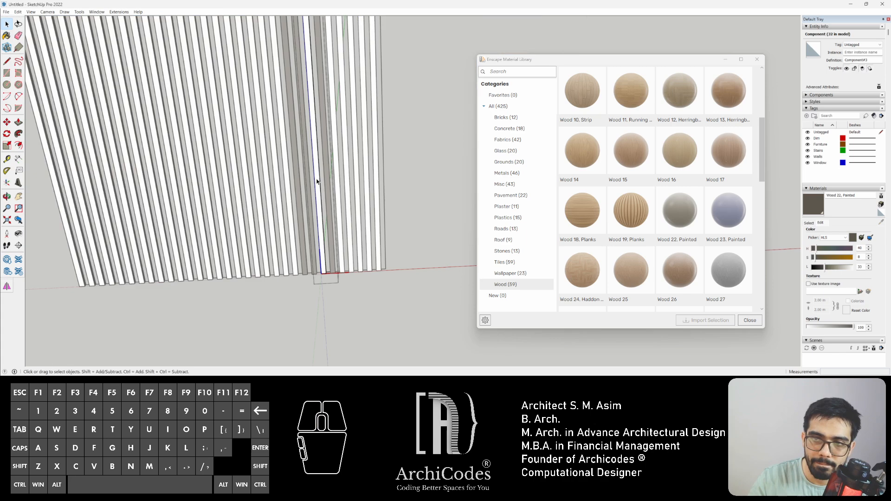
key("ctrl+a")
scroll(317, 183, "down", 3)
key("b")
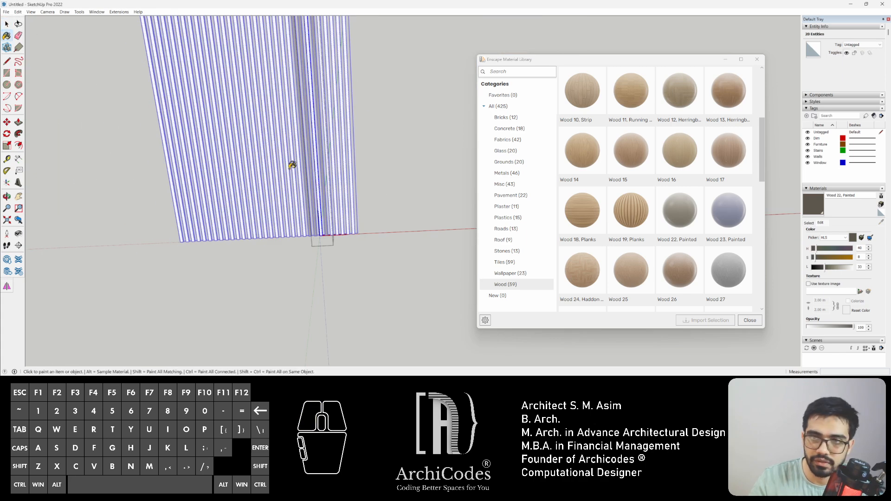
scroll(262, 154, "up", 4)
key("space")
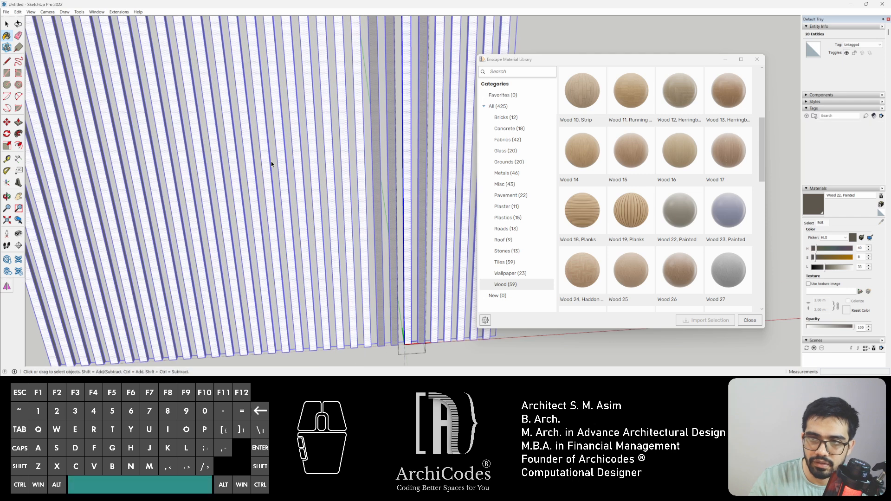
scroll(348, 195, "down", 1)
scroll(348, 195, "down", 4)
left_click(241, 189)
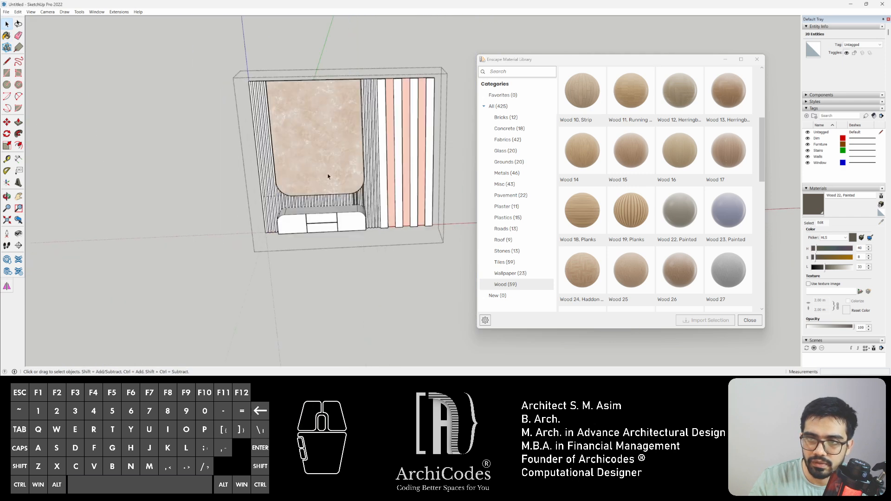
- Open the slat component behind the TV panel and paint all its geometry with Wood 22, Painted
left_click(370, 199)
scroll(369, 200, "up", 1)
scroll(370, 200, "up", 2)
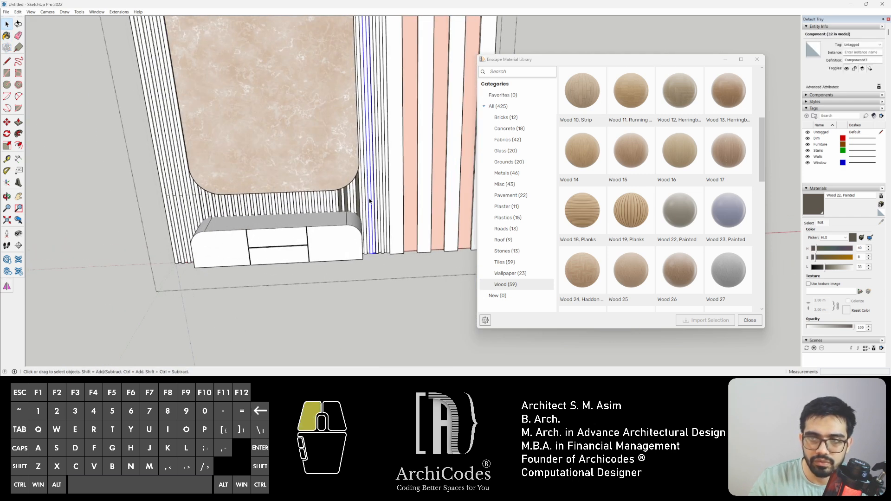
double_click(369, 200)
triple_click(370, 200)
key("b")
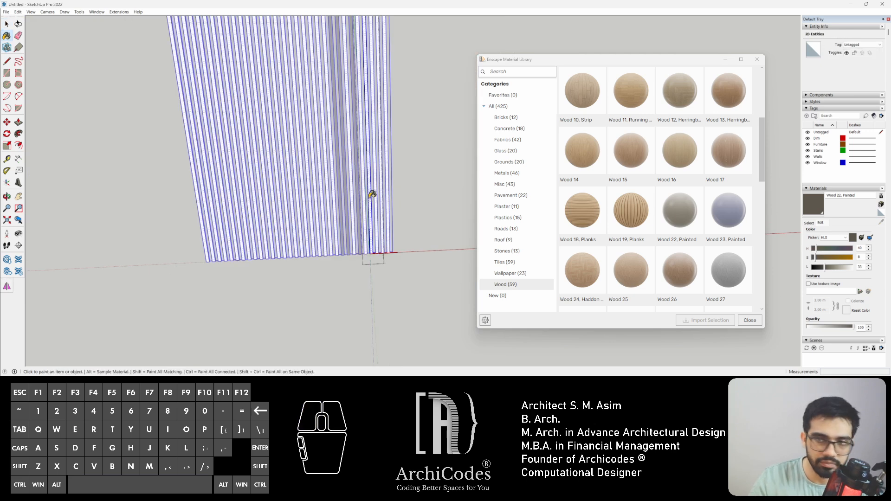
left_click(372, 194)
scroll(373, 196, "up", 3)
key("space")
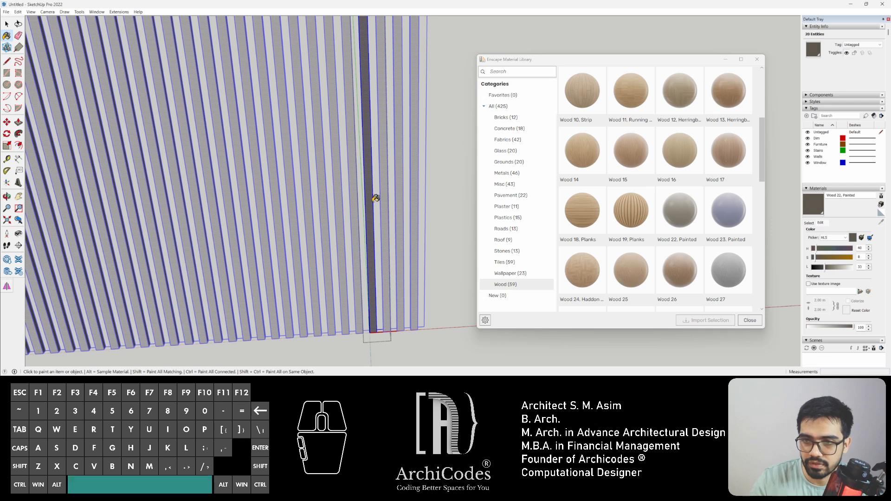
key("Escape")
scroll(371, 197, "down", 6)
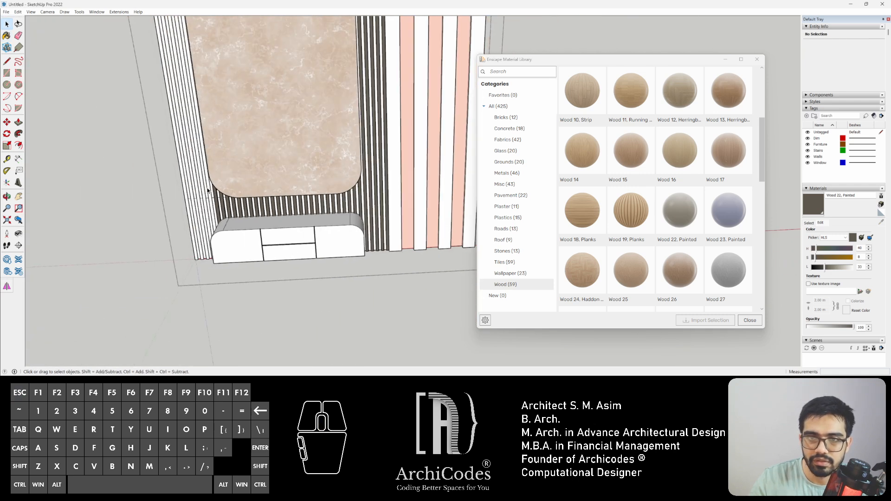
scroll(208, 190, "up", 2)
scroll(193, 204, "up", 3)
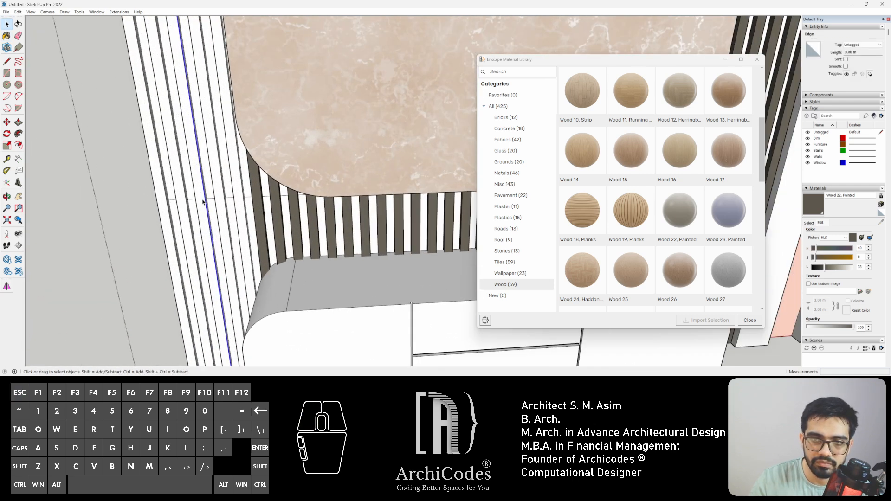
middle_click_drag(243, 190, 287, 154)
scroll(287, 153, "down", 3)
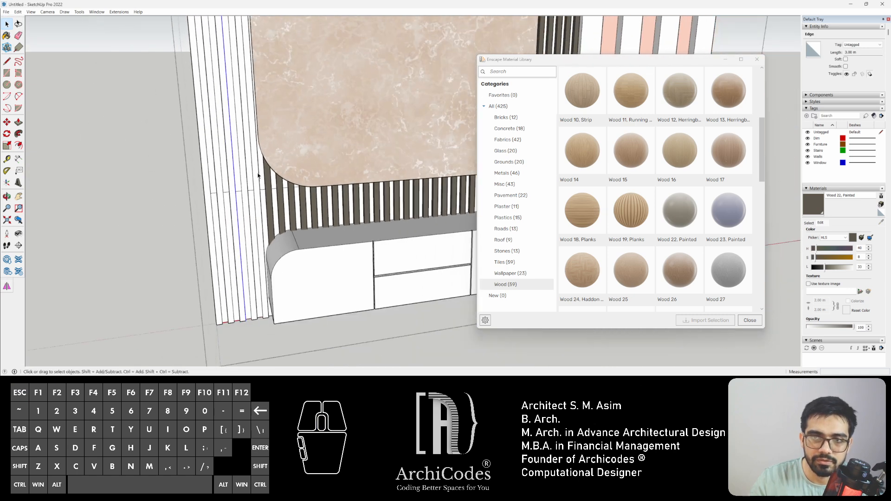
left_click(257, 174)
scroll(297, 206, "down", 3)
middle_click_drag(297, 208, 243, 195)
scroll(242, 195, "down", 3)
left_click(259, 197)
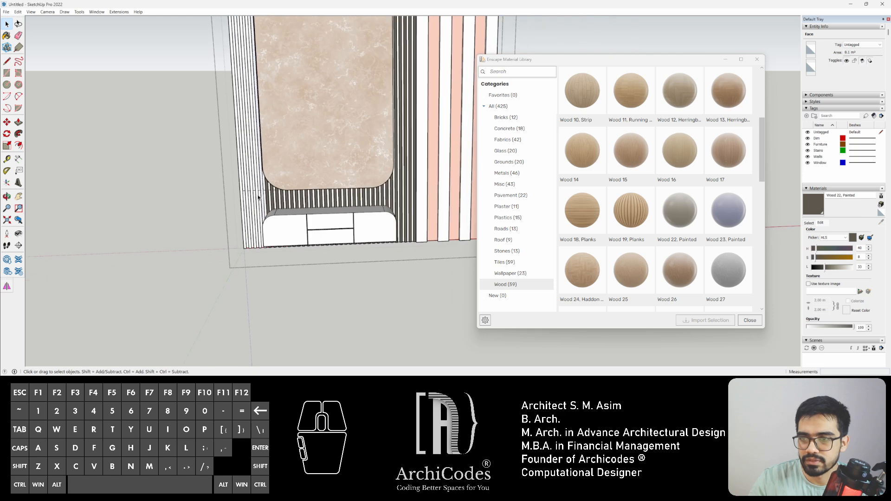
middle_click_drag(421, 206, 243, 199)
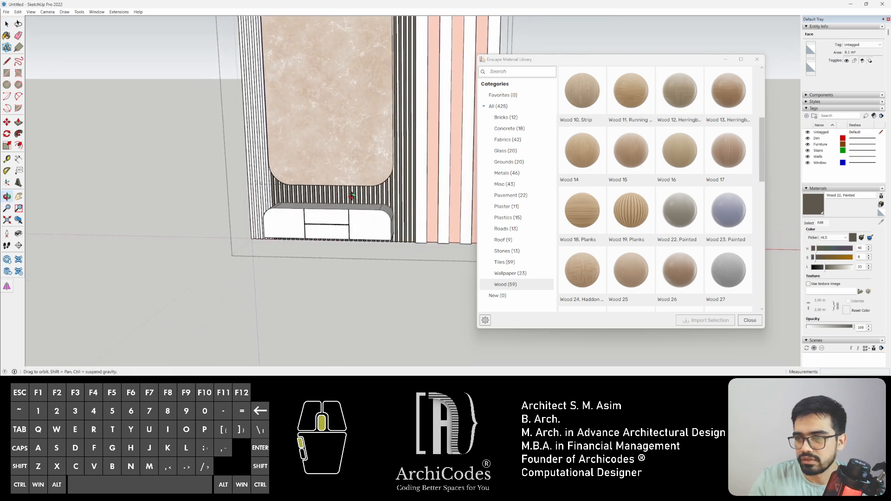
scroll(264, 177, "up", 6)
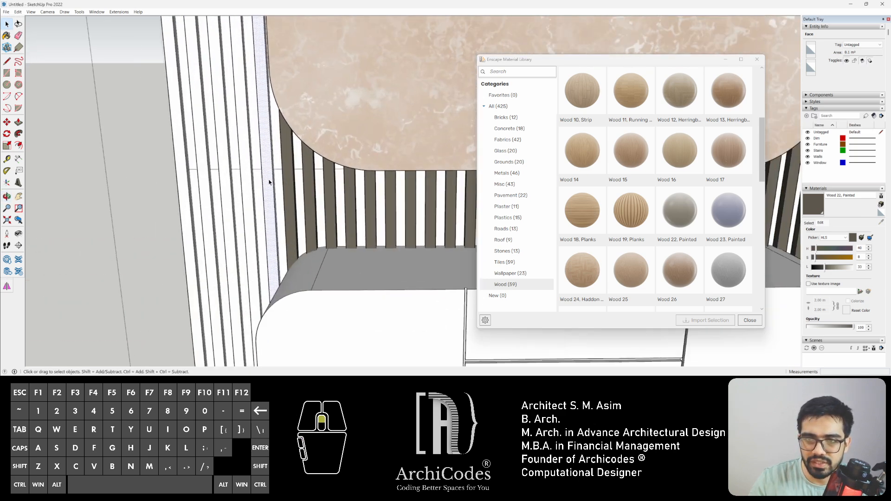
triple_click(270, 179)
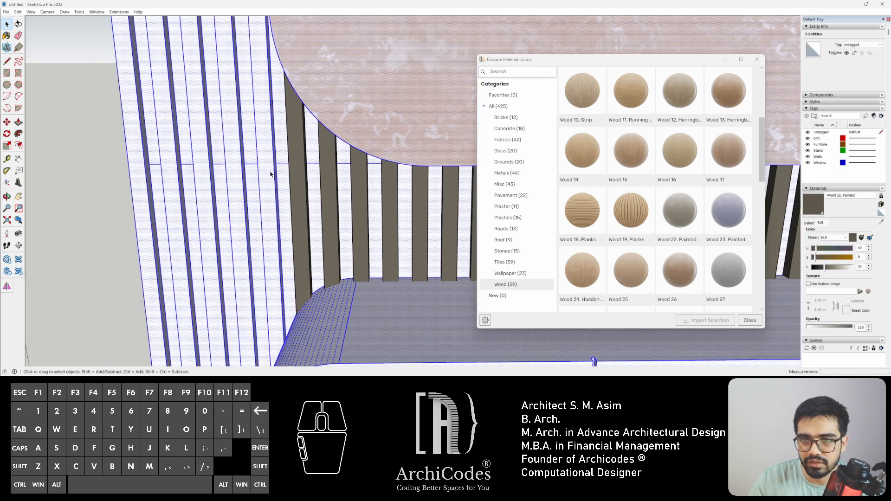
- Paint the front faces of the unpainted slats at the wall's left end with Wood 22, Painted
left_click(269, 179)
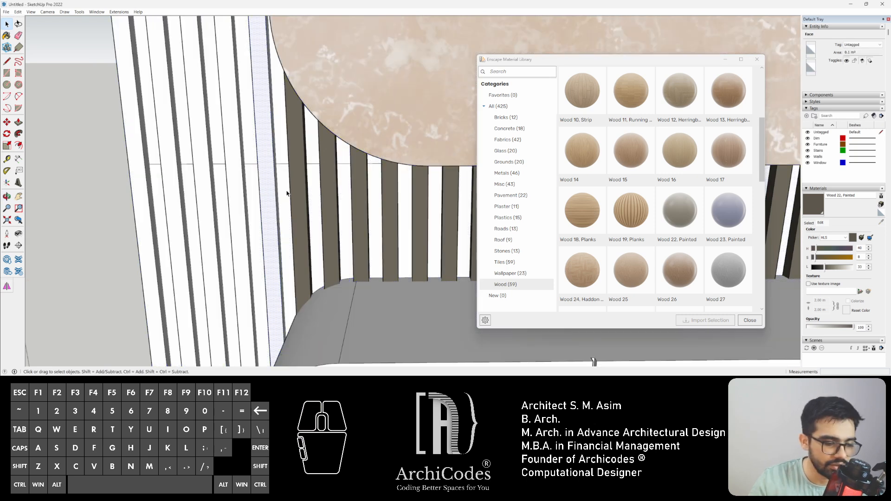
key("b")
left_click(255, 174)
left_click(235, 163)
left_click(194, 157)
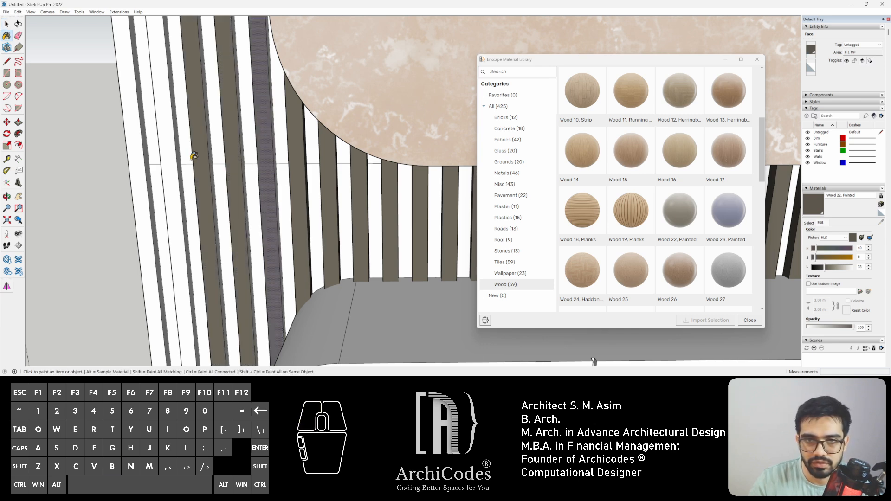
left_click(173, 148)
left_click(144, 149)
- Paint the side faces on one side of the left-end slats with Wood 22, Painted
middle_click_drag(144, 149, 261, 165)
left_click(280, 145)
left_click(258, 138)
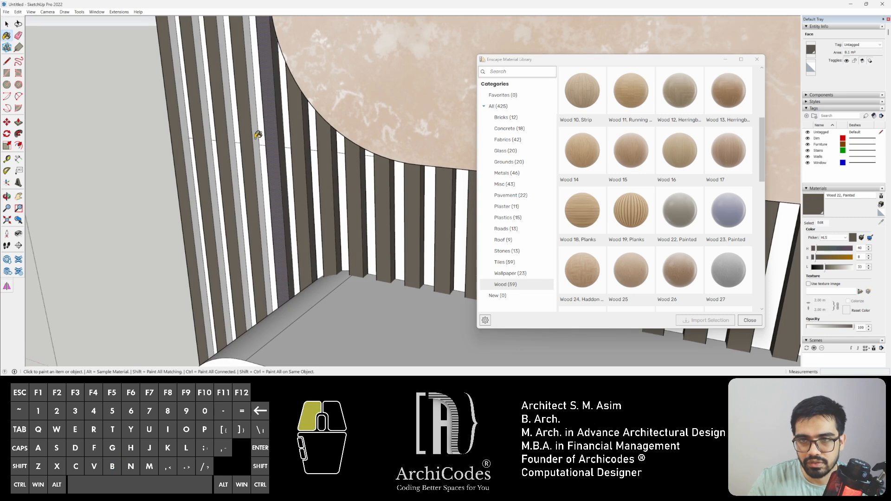
left_click(224, 125)
left_click(208, 119)
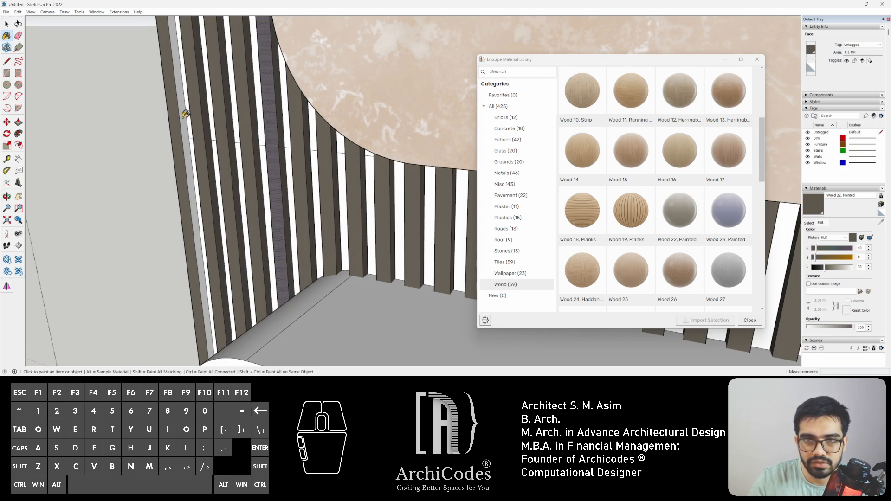
left_click(185, 114)
- Paint the opposite side faces of the left-end slats with the same Wood 22, Painted material
middle_click_drag(185, 114, 306, 169)
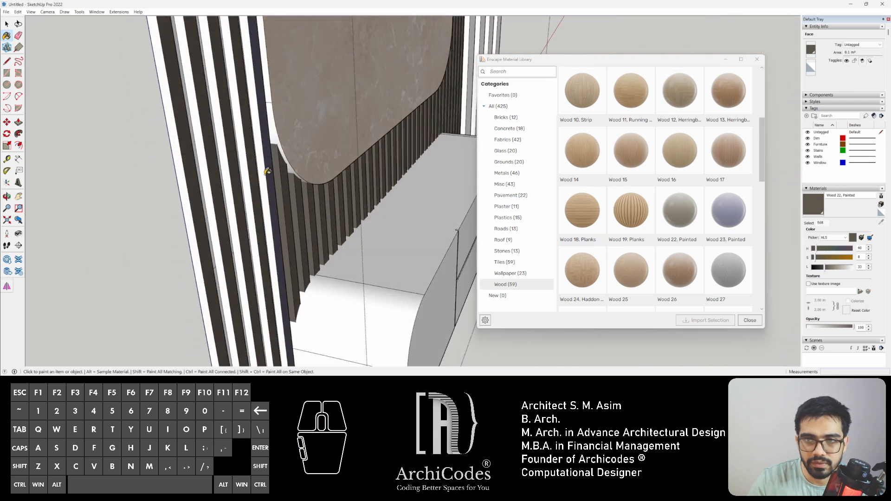
left_click(263, 171)
left_click(245, 170)
left_click(230, 171)
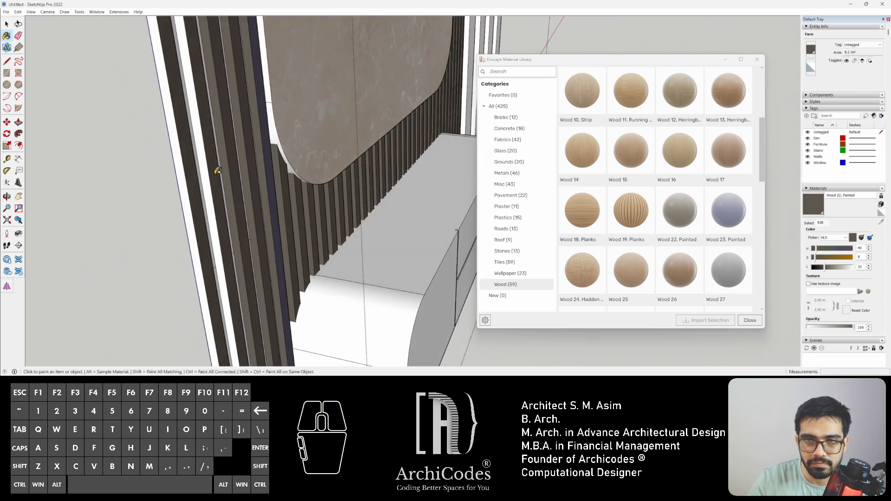
left_click(208, 170)
left_click(184, 173)
- Import the Wood 37 material from the Wood category of the Enscape Material Library
mouse_move(184, 173)
middle_mouse_down()
mouse_move(232, 191)
mouse_move(171, 199)
middle_mouse_up()
scroll(232, 191, "down", 4)
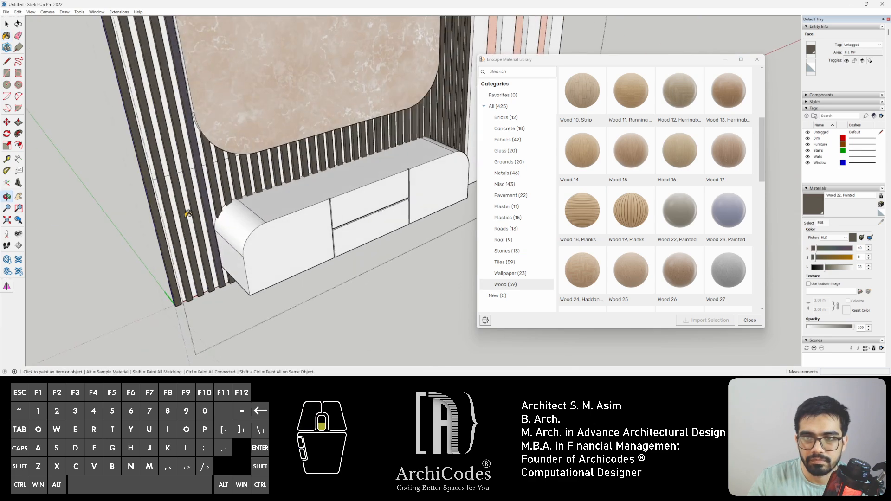
scroll(171, 199, "down", 4)
middle_click_drag(368, 149, 239, 205)
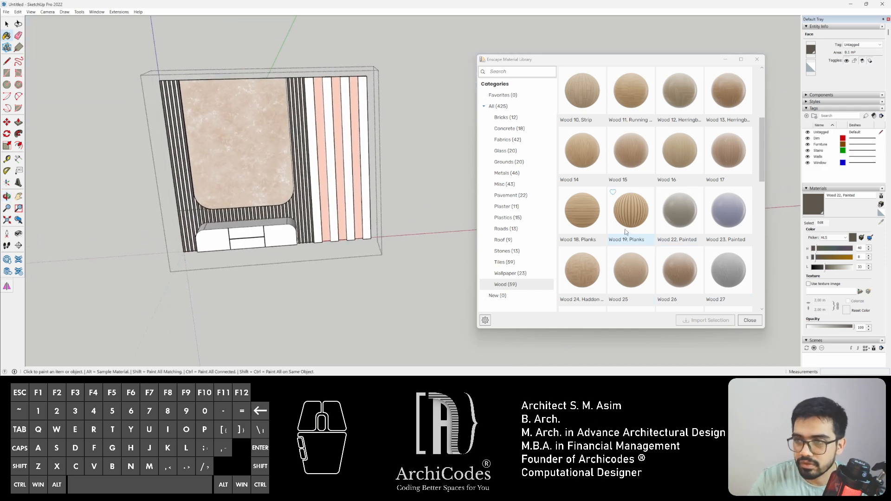
scroll(679, 216, "down", 3)
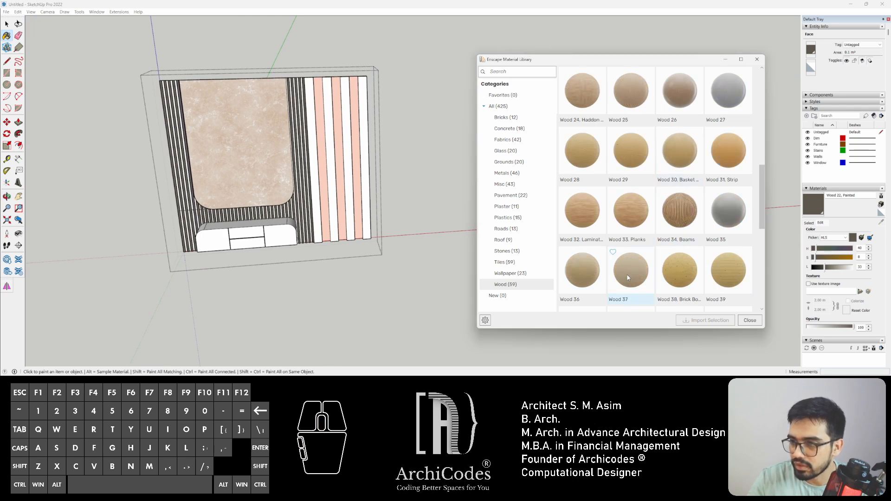
left_click(705, 321)
- Paint the TV console's door and drawer fronts and its flat top with Wood 37
scroll(209, 244, "up", 5)
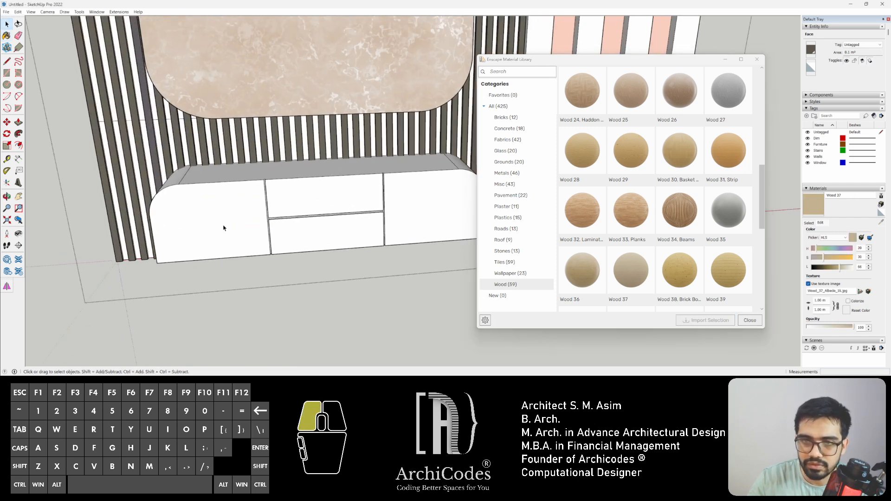
left_click(229, 207)
left_click(258, 177)
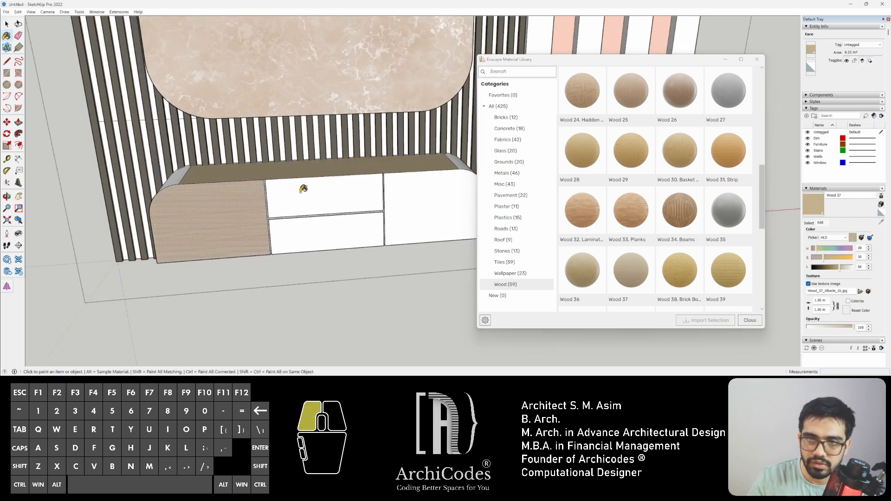
left_click(302, 189)
left_click(371, 219)
left_click(416, 203)
- Paint the curved corners and vertical side faces at both ends of the TV console with Wood 37
middle_click_drag(417, 202, 323, 217)
scroll(421, 211, "down", 2)
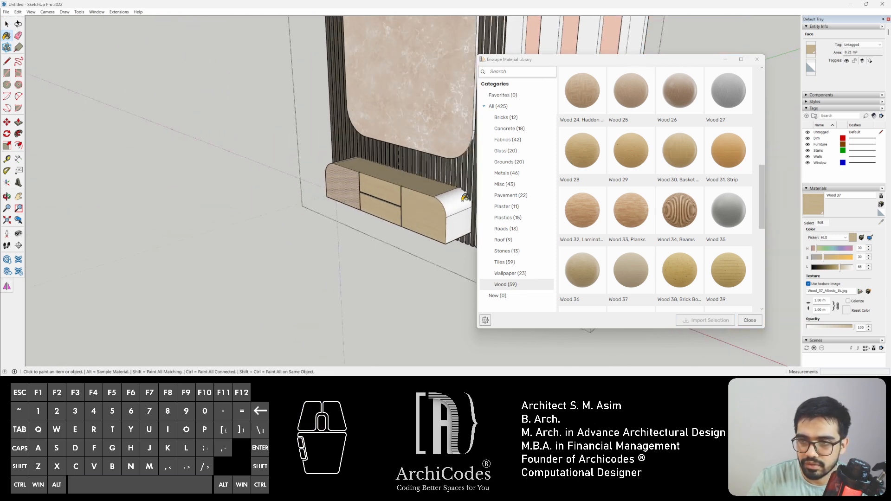
left_click(463, 203)
left_click(462, 217)
mouse_move(322, 184)
middle_mouse_down()
mouse_move(449, 191)
mouse_move(418, 211)
middle_mouse_up()
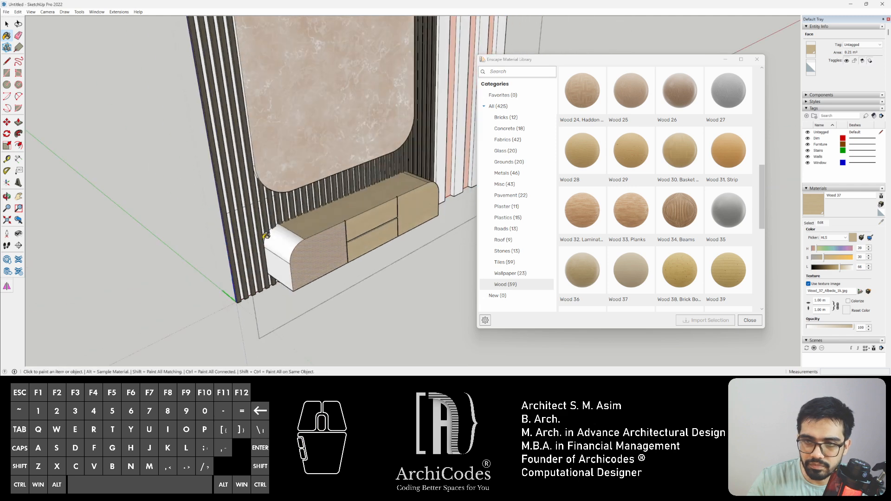
scroll(279, 250, "up", 2)
left_click(286, 253)
left_click(289, 280)
- Paint the narrow groove faces between the TV console's doors and drawers with Wood 37
middle_click_drag(464, 255, 401, 230)
scroll(398, 232, "up", 5)
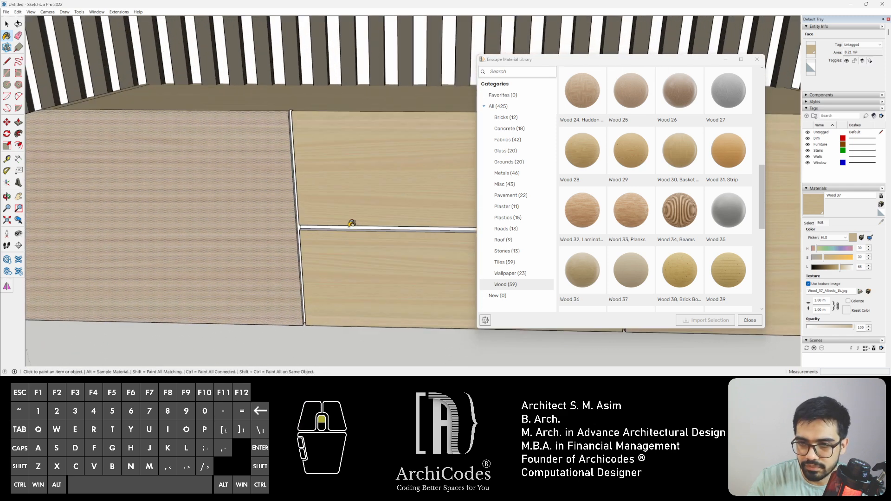
left_click(299, 222)
left_click(284, 224)
scroll(160, 187, "down", 2)
scroll(161, 184, "down", 3)
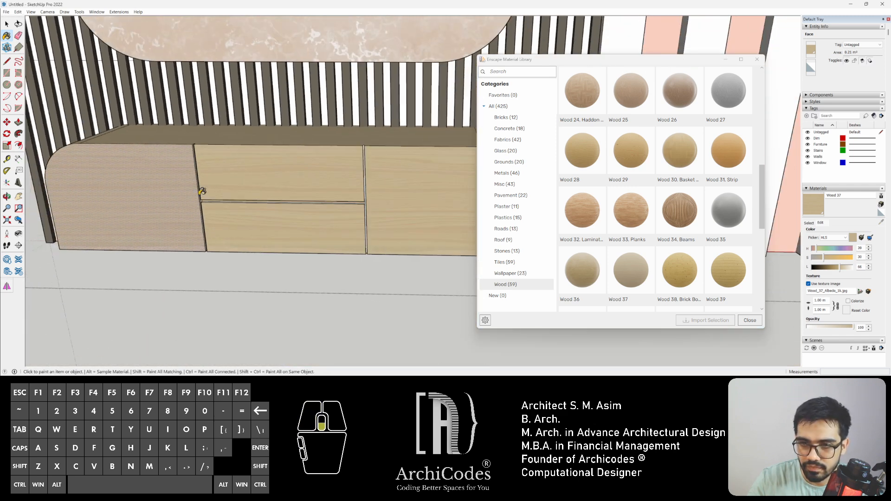
scroll(309, 199, "up", 5)
left_click(331, 206)
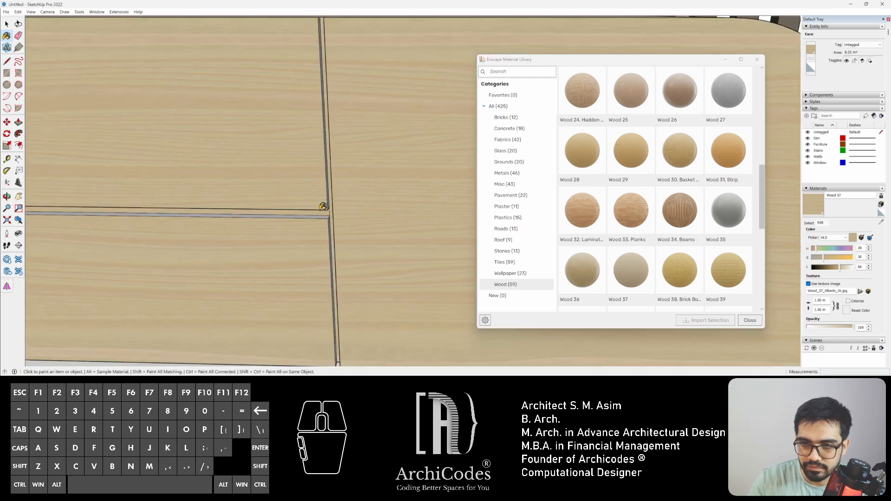
- Paint the underside faces of the TV console with Wood 37
scroll(350, 205, "down", 5)
mouse_move(349, 204)
middle_mouse_down()
mouse_move(288, 138)
mouse_move(312, 270)
middle_mouse_up()
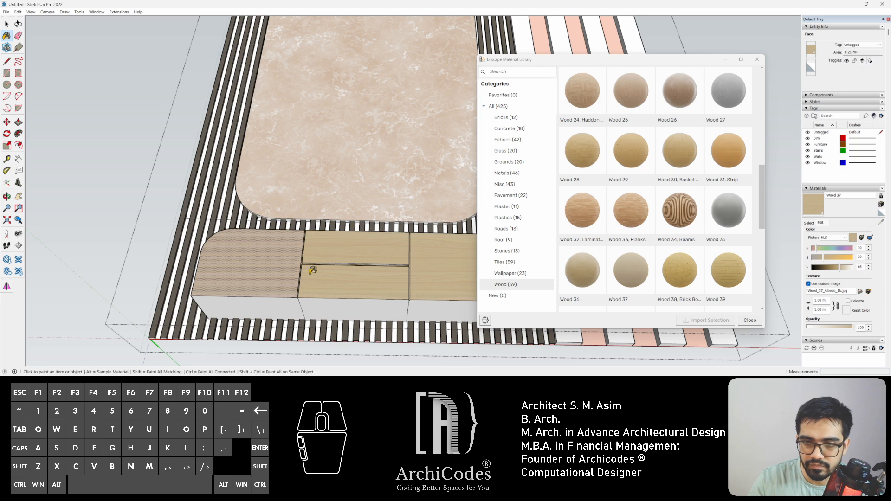
left_click(283, 302)
left_click(349, 305)
left_click(439, 309)
- Paint the front faces of the four wide vertical battens beside the TV panel with Wood 37
scroll(272, 142, "down", 2)
middle_click_drag(272, 142, 266, 296)
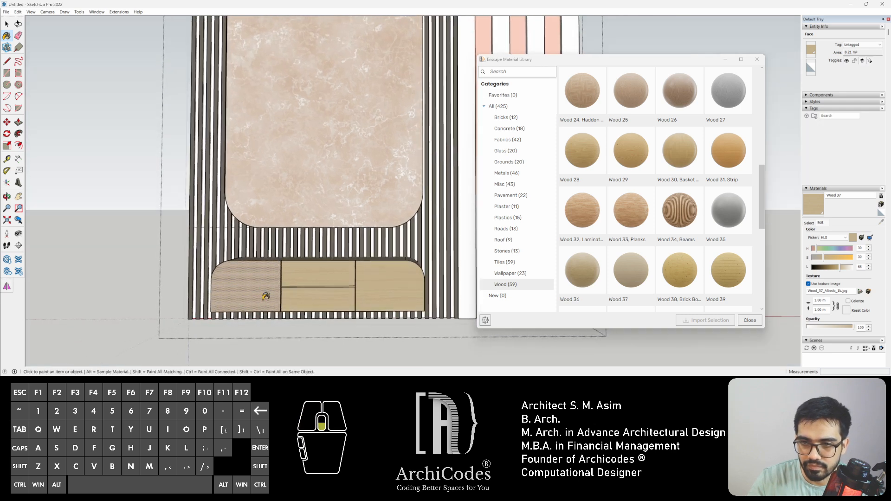
scroll(266, 296, "down", 3)
mouse_move(287, 179)
middle_mouse_down("shift")
mouse_move(207, 160)
mouse_move(219, 235)
mouse_move(241, 258)
mouse_move(222, 251)
mouse_move(199, 224)
mouse_move(278, 207)
middle_mouse_up("shift")
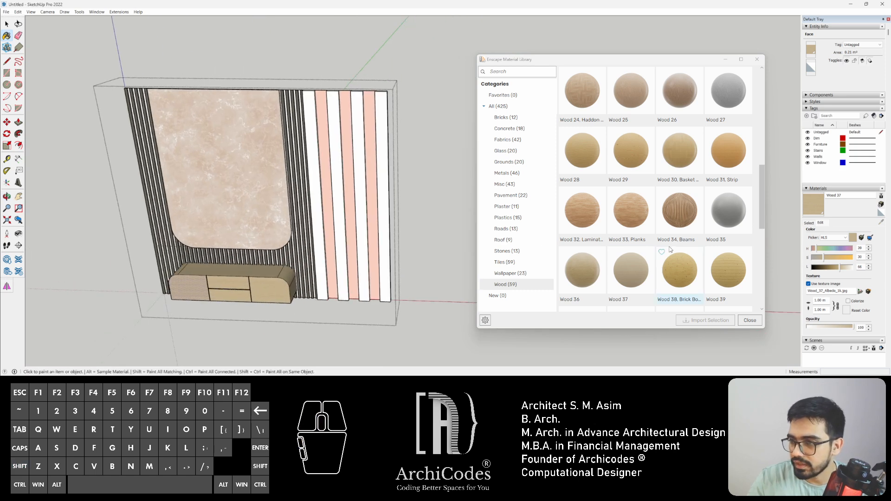
scroll(300, 303, "up", 3)
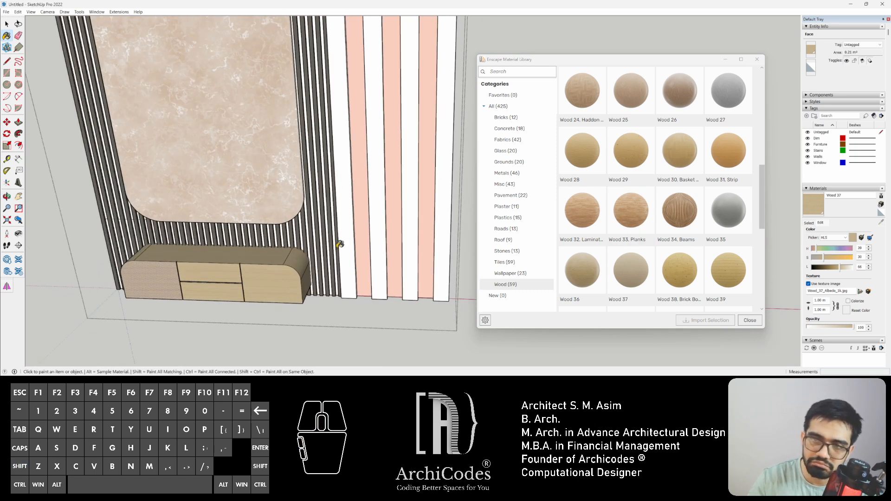
left_click(348, 233)
left_click(380, 226)
left_click(410, 222)
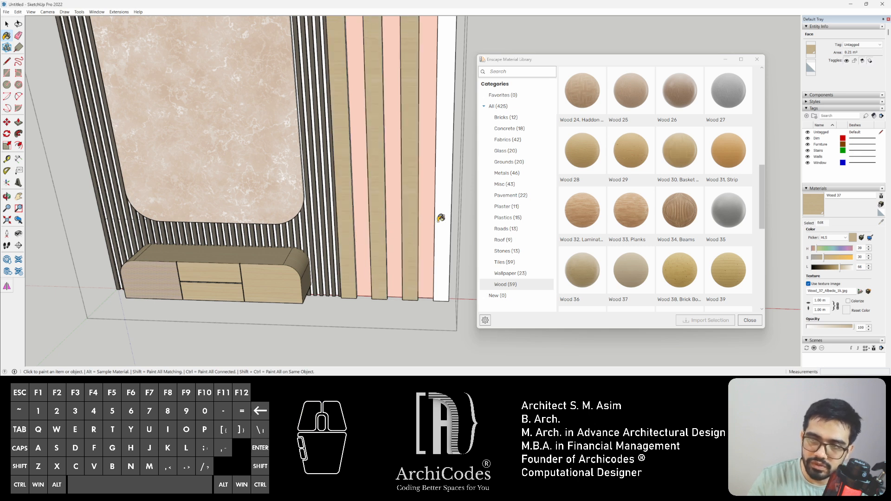
left_click(441, 217)
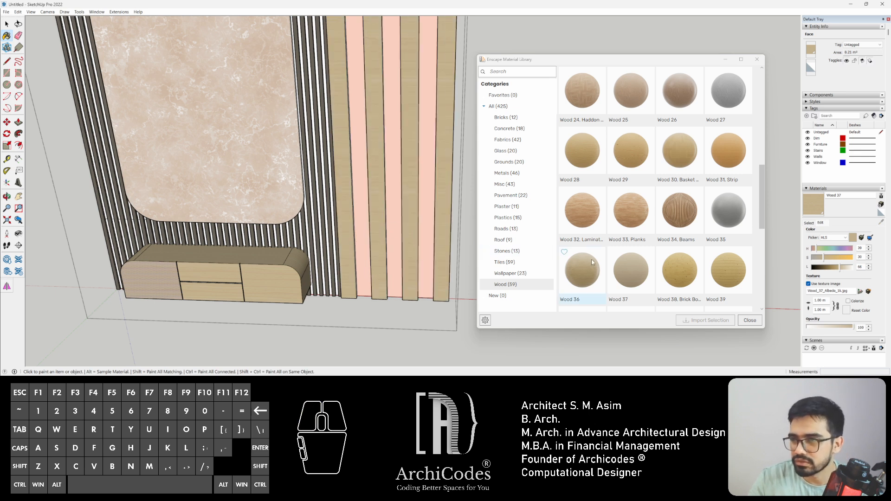
- Paint the outward side faces of the wide battens, the ones facing away from the TV panel, with Wood 37
scroll(464, 207, "down", 5)
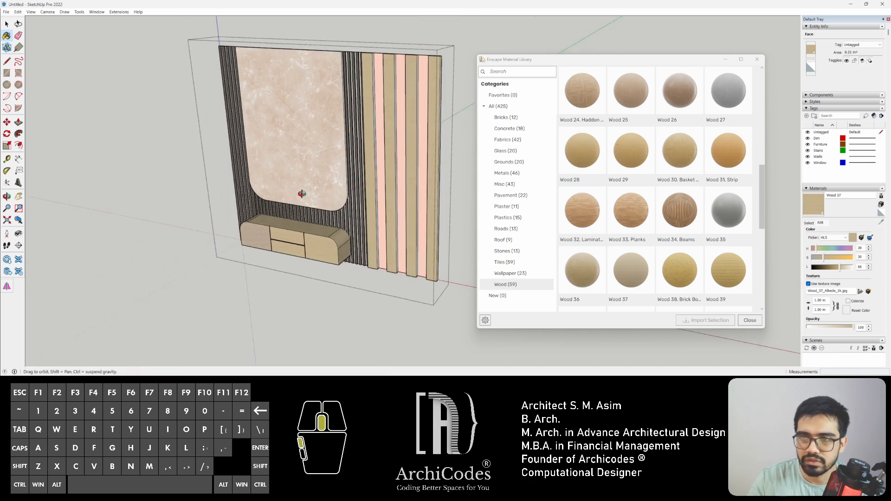
mouse_move(412, 201)
middle_mouse_down()
mouse_move(193, 173)
mouse_move(446, 220)
mouse_move(425, 219)
mouse_move(423, 205)
middle_mouse_up()
left_click(427, 206)
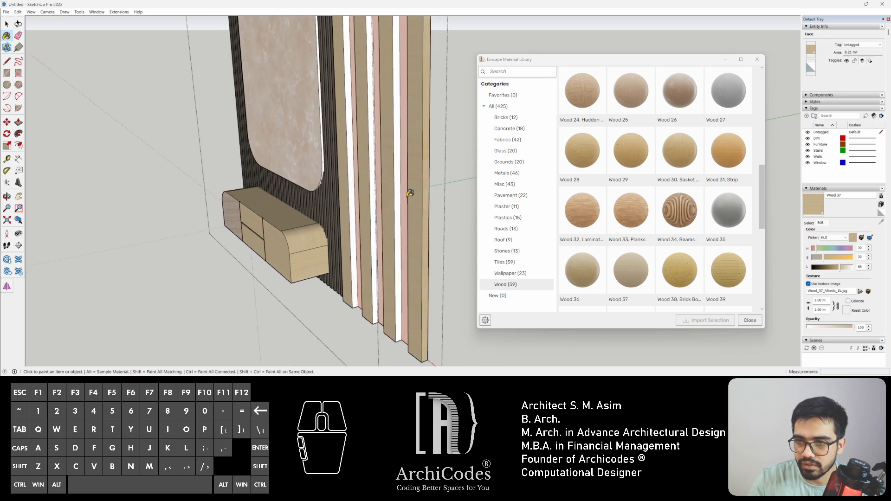
left_click(397, 186)
left_click(372, 171)
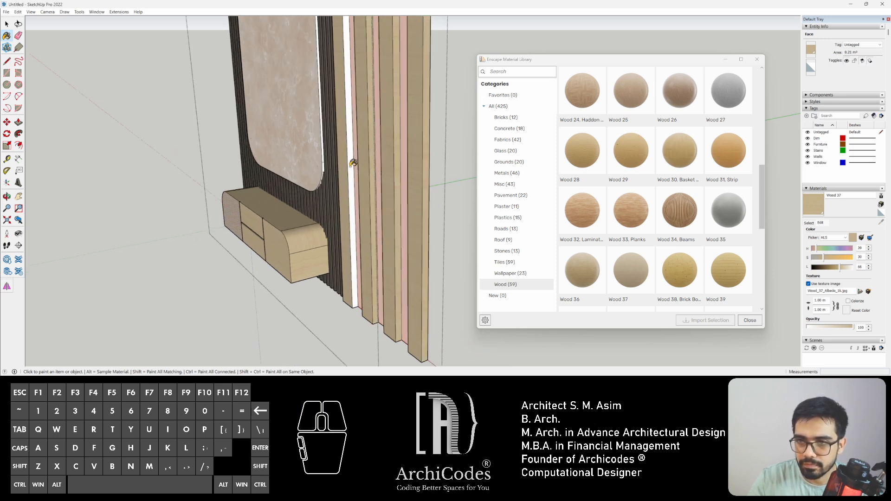
left_click(352, 164)
- Paint the wide battens' opposite side faces, the ones facing the TV panel, with Wood 37
scroll(357, 153, "up", 5)
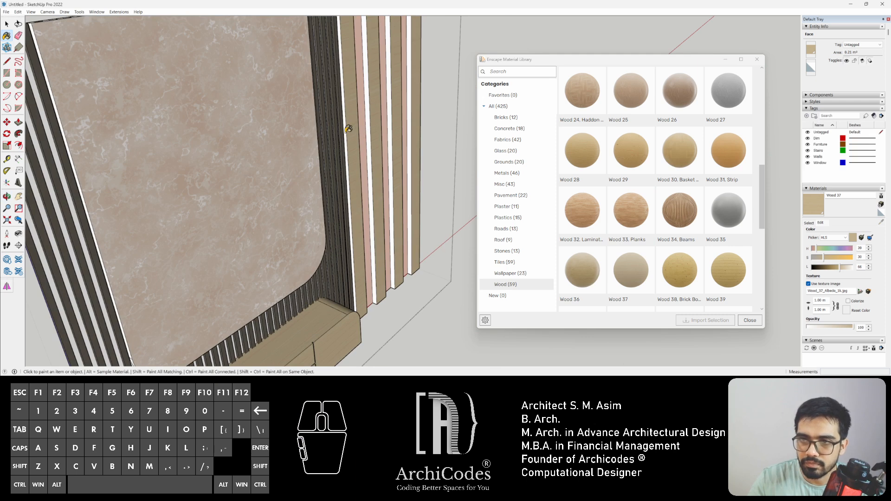
left_click(348, 128)
scroll(348, 128, "up", 3)
left_click(375, 131)
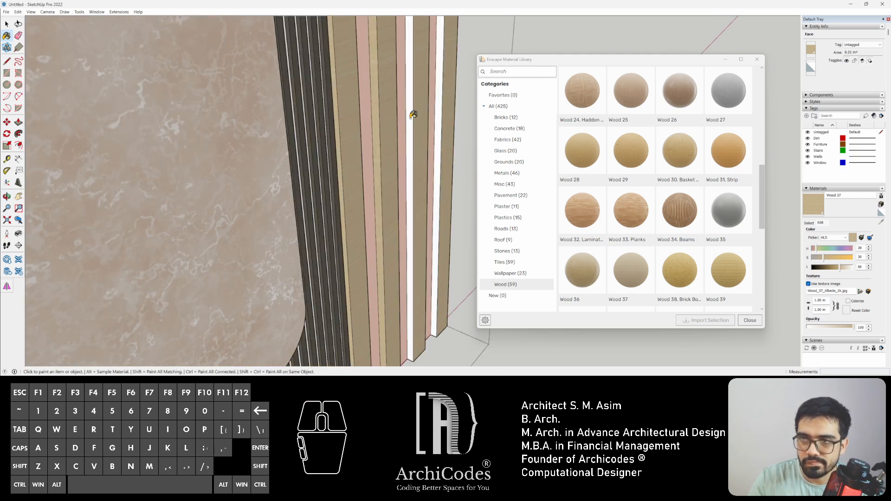
left_click(410, 118)
left_click(440, 96)
- Darken the Wood 37 material to a lightness of 42 and reduce its saturation
scroll(431, 216, "down", 6)
mouse_move(349, 255)
middle_mouse_down()
mouse_move(318, 203)
mouse_move(267, 202)
middle_mouse_up()
left_click_drag(834, 269, 816, 260)
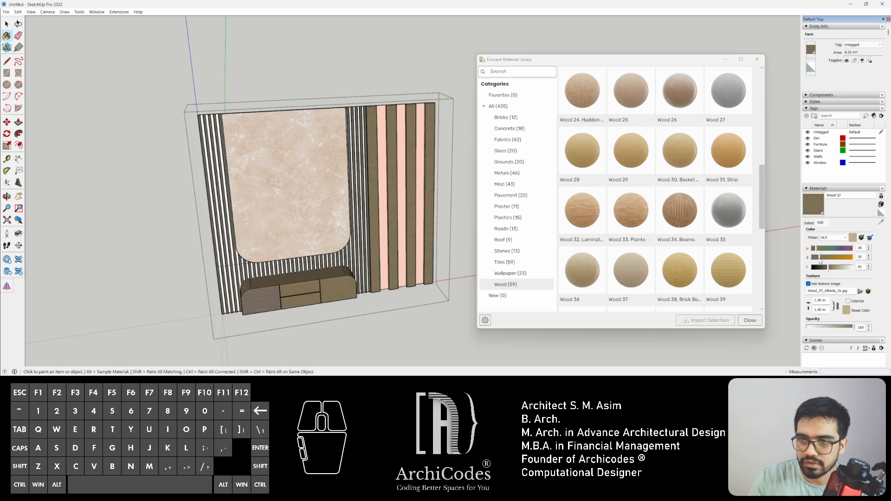
key("space")
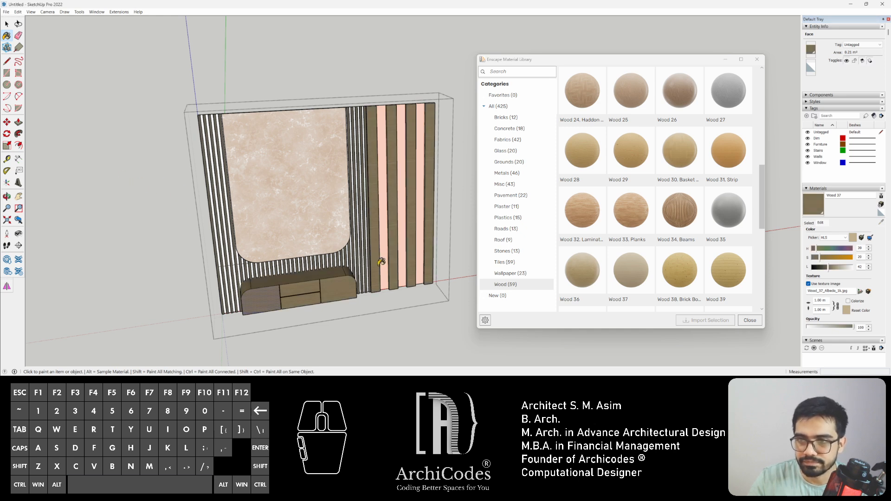
- Leave the feature wall group and examine the painted TV wall and console within the room
middle_click_drag(381, 260, 290, 259)
left_click(134, 180)
double_click(134, 180)
middle_click_drag(232, 200, 279, 285)
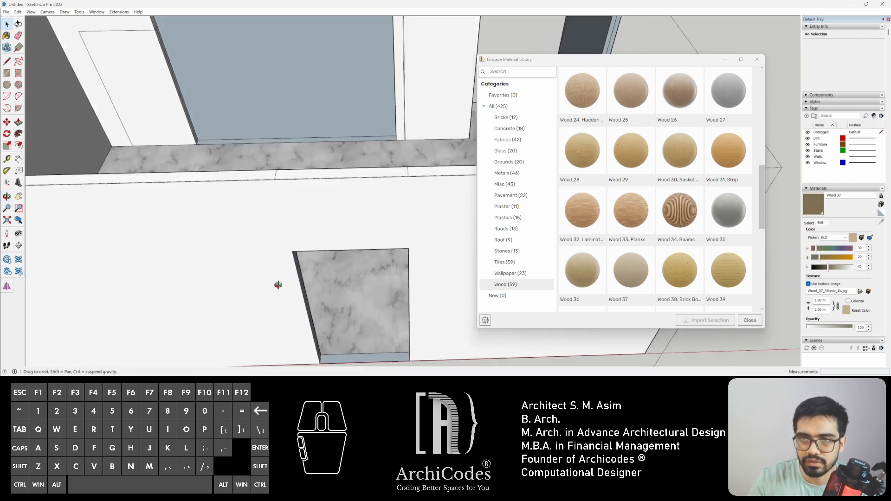
scroll(263, 237, "down", 5)
left_click(400, 48)
scroll(205, 95, "up", 6)
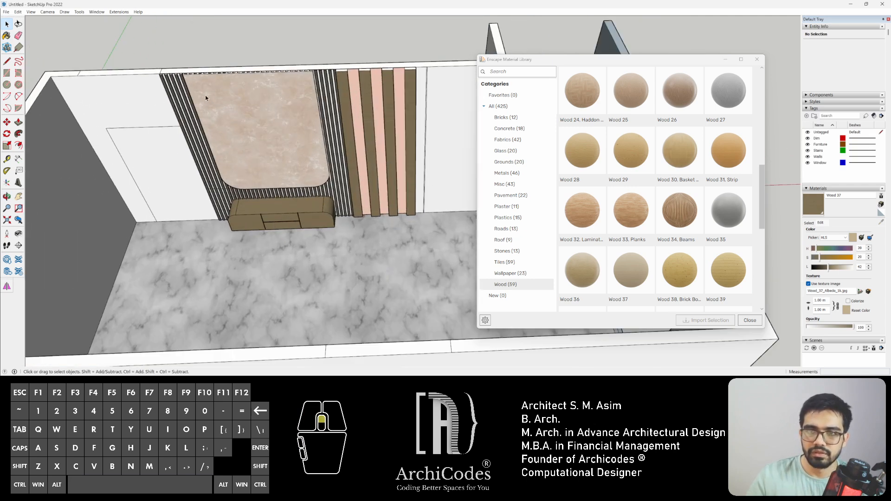
middle_click_drag(290, 223, 271, 213)
scroll(270, 213, "up", 4)
middle_click_drag(330, 270, 421, 195)
scroll(218, 201, "up", 3)
middle_click_drag(218, 201, 96, 197)
scroll(325, 221, "up", 5)
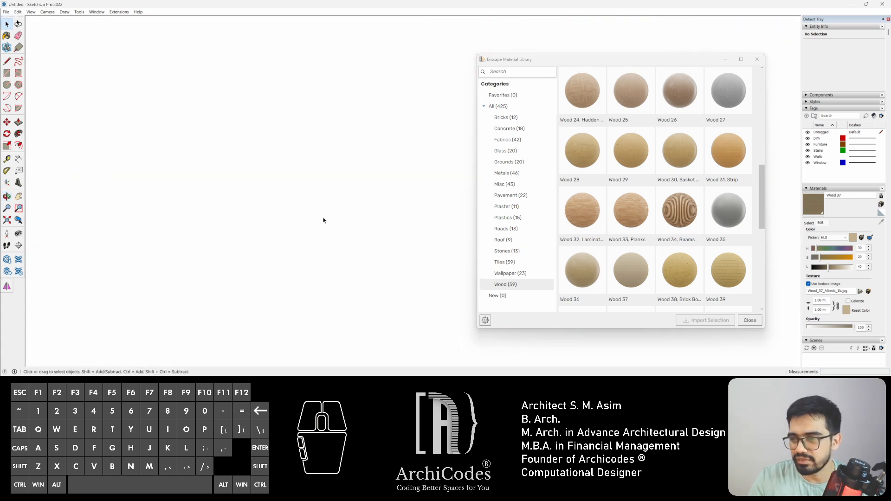
- Open the room's wall group and delete the flat face covering the door recess beside the TV wall
middle_click_drag(327, 132, 327, 194)
scroll(343, 253, "down", 6)
scroll(342, 253, "down", 5)
scroll(287, 131, "up", 4)
scroll(286, 131, "up", 3)
left_click(269, 100)
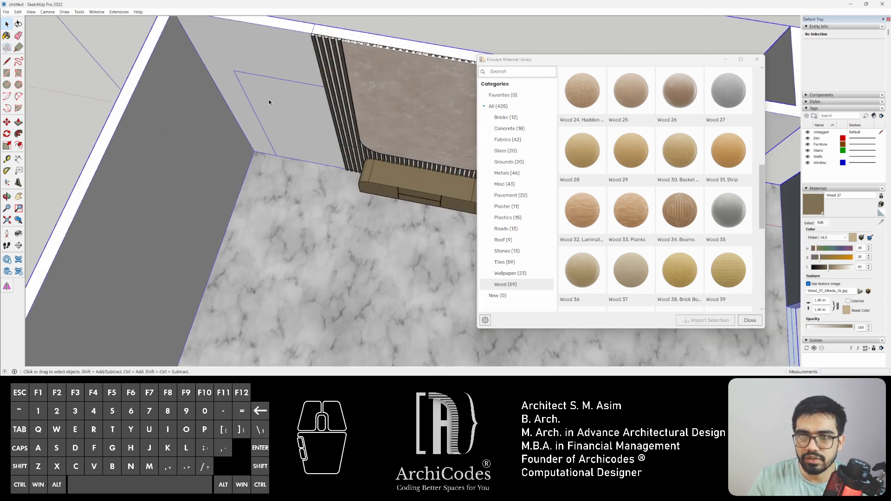
middle_click_drag(269, 99, 271, 139)
double_click(260, 176)
left_click(248, 168)
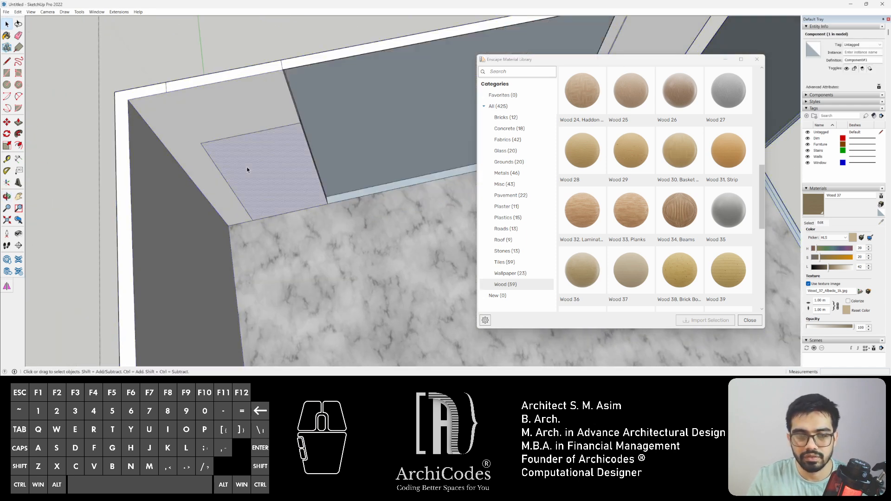
key("Delete")
middle_click_drag(248, 169, 216, 146)
scroll(216, 147, "down", 3)
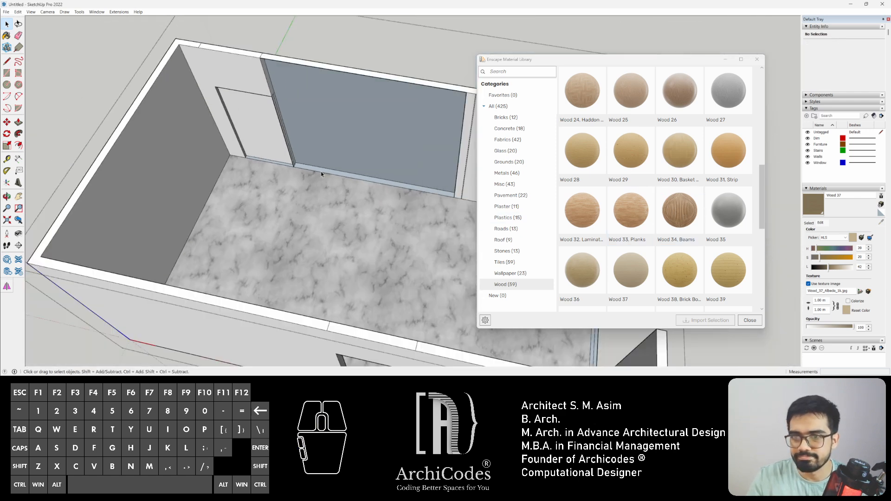
- Import the Wood 08 and Wood 55 materials from the Enscape Material Library
scroll(610, 186, "up", 6)
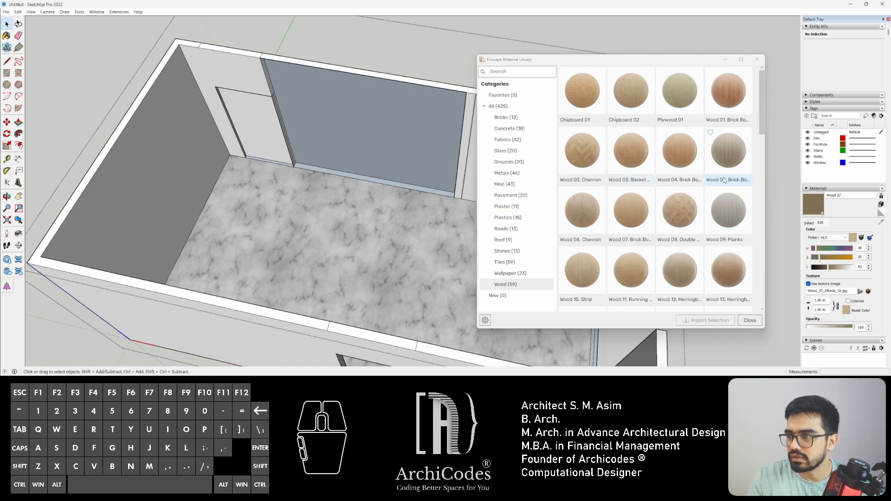
left_click(683, 213)
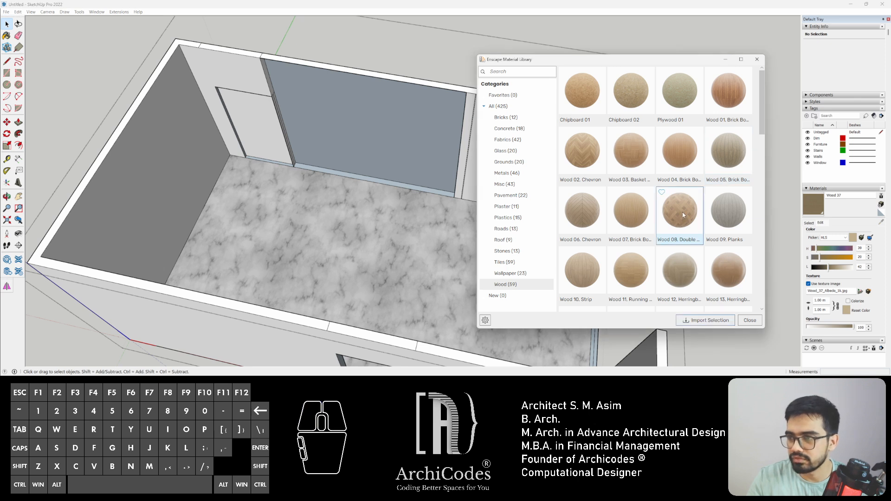
scroll(683, 213, "down", 10)
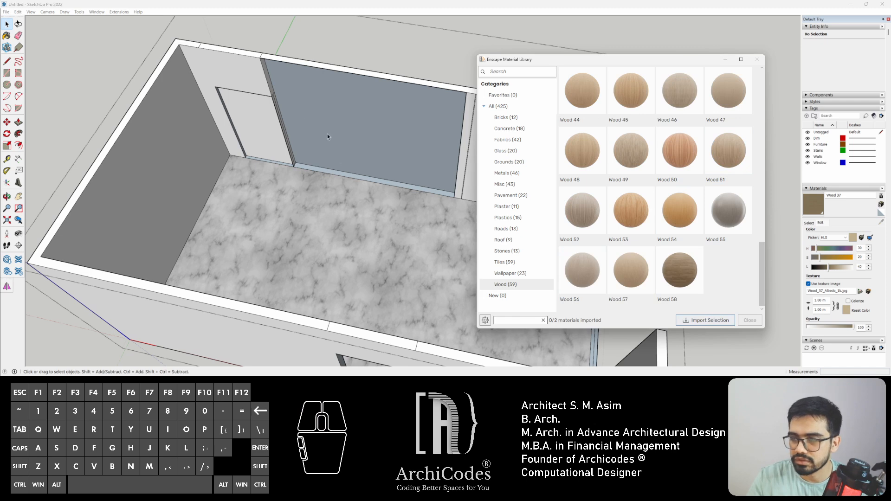
- Paint the recessed door face beside the TV wall with Wood 55 and clear the selection
left_click(254, 131)
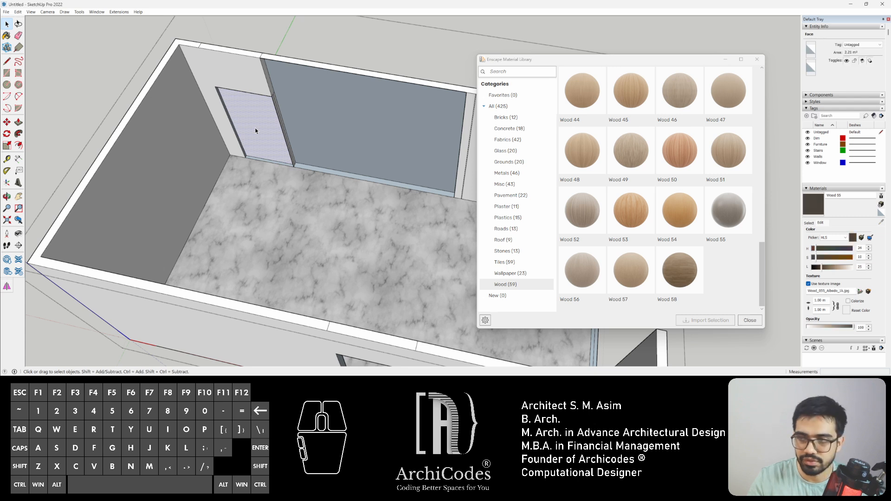
key("b")
left_click(256, 134)
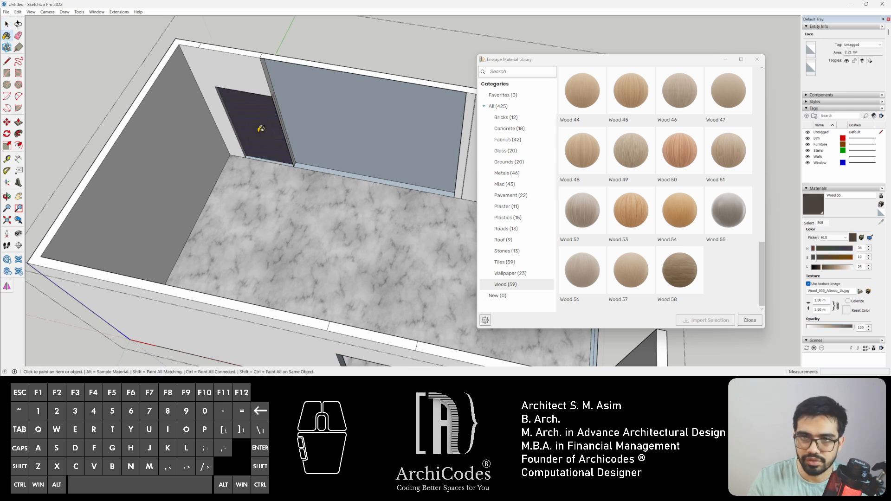
left_click(130, 84)
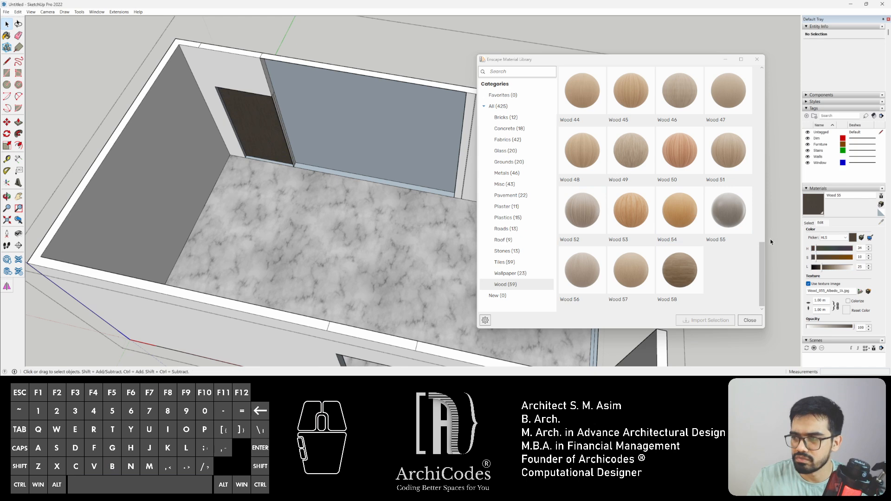
- Close the Enscape Material Library and leave the wall group to view the whole room with its TV wall
left_click(746, 321)
scroll(241, 116, "down", 4)
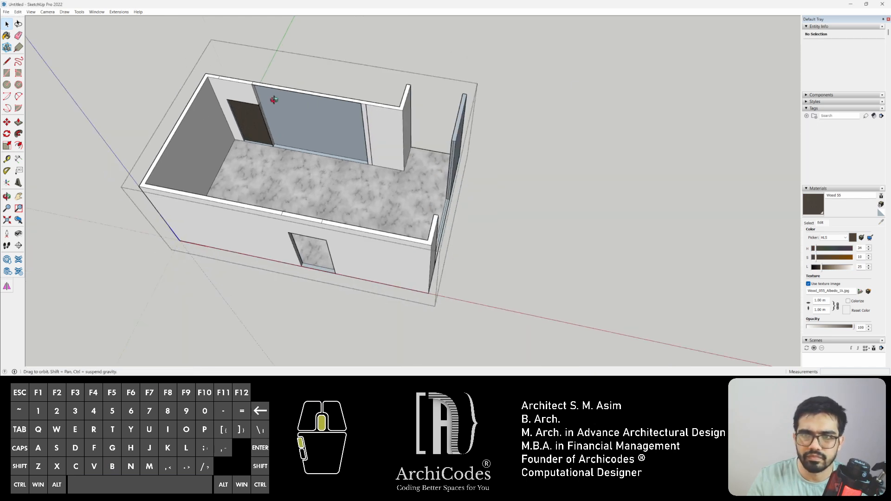
middle_click_drag(272, 100, 339, 101)
left_click(113, 81)
middle_click_drag(368, 144, 324, 103)
scroll(297, 174, "up", 4)
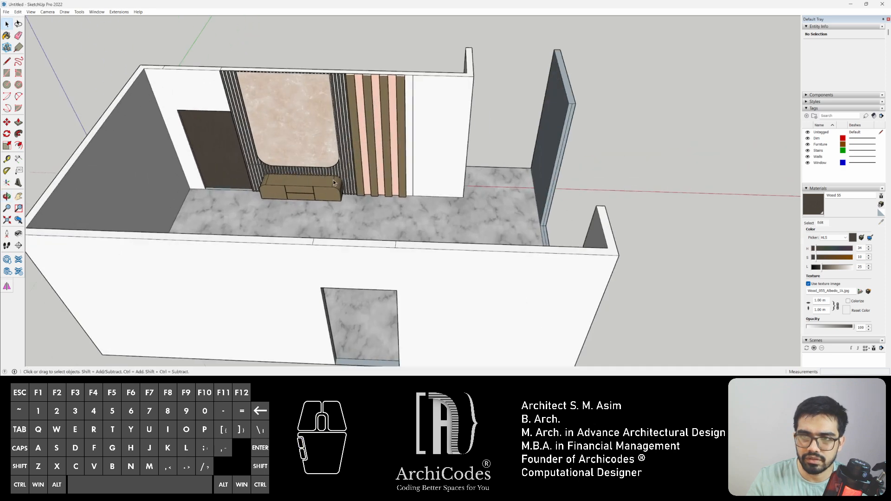
middle_click_drag(335, 182, 299, 220)
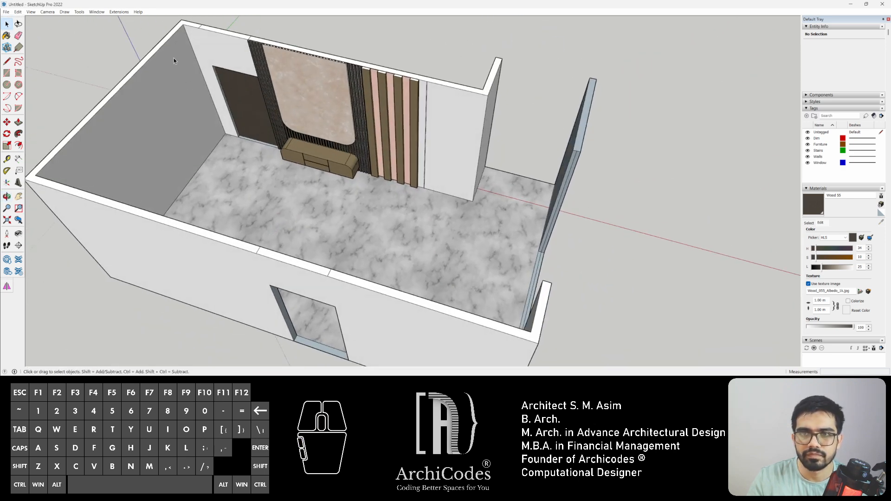
- Start Enscape, close the browser window with the TV unit page and move the render window onto the main screen
left_click(118, 12)
mouse_move(127, 45)
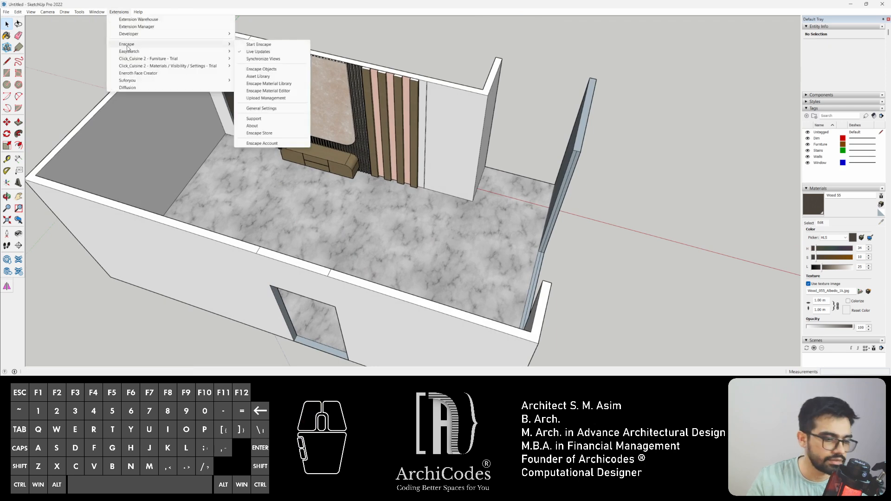
left_click(276, 44)
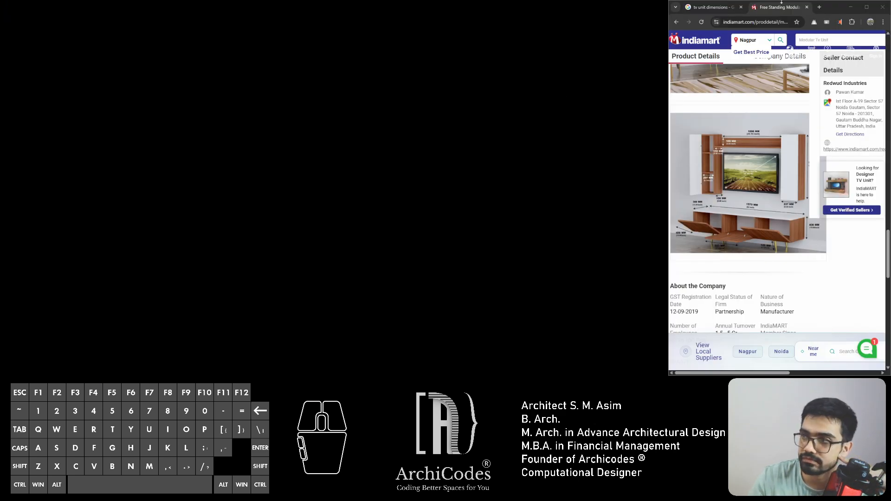
left_click(883, 6)
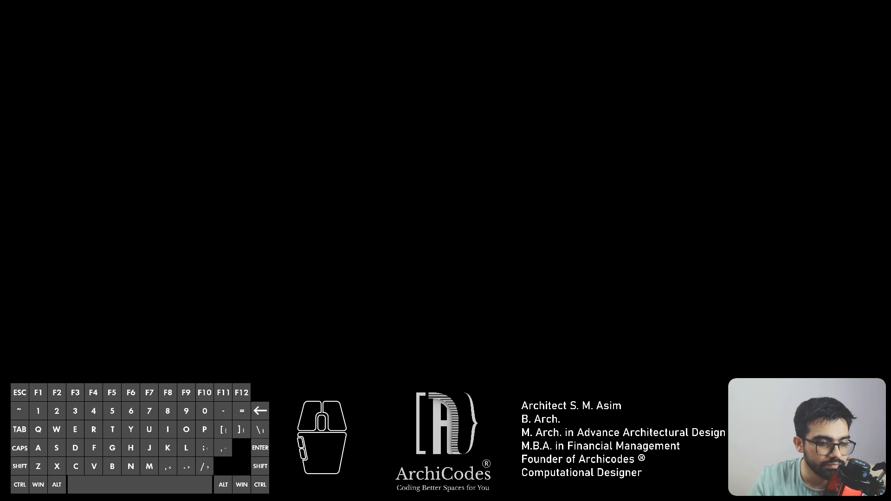
left_click_drag(0, 5, 313, 1)
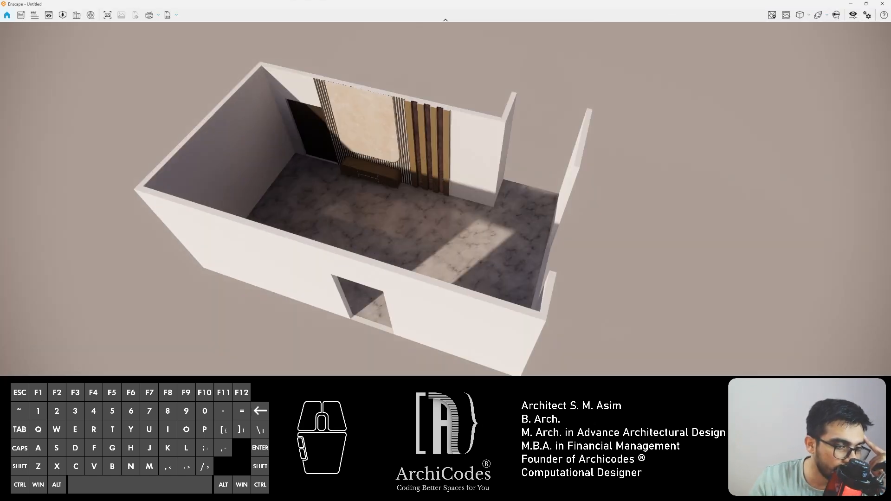
- Fly through the Enscape render into the room and examine the TV wall, console, slats and door
mouse_move(365, 192)
left_mouse_down()
mouse_move(343, 202)
mouse_move(385, 193)
mouse_move(394, 209)
mouse_move(422, 213)
mouse_move(391, 208)
mouse_move(394, 226)
mouse_move(344, 255)
mouse_move(288, 264)
mouse_move(399, 236)
mouse_move(396, 223)
mouse_move(480, 215)
mouse_move(362, 228)
mouse_move(380, 218)
mouse_move(395, 190)
mouse_move(380, 168)
mouse_move(387, 174)
mouse_move(371, 181)
mouse_move(374, 204)
left_mouse_up()
key("w")
key("a")
key("a")
key("s")
key("w")
key("q")
key("s")
key("d")
key("s")
key("w")
key("d")
key("w")
key("d")
key("s")
key("a")
key("s")
key("w")
key("q")
key("d")
key("e")
key("s")
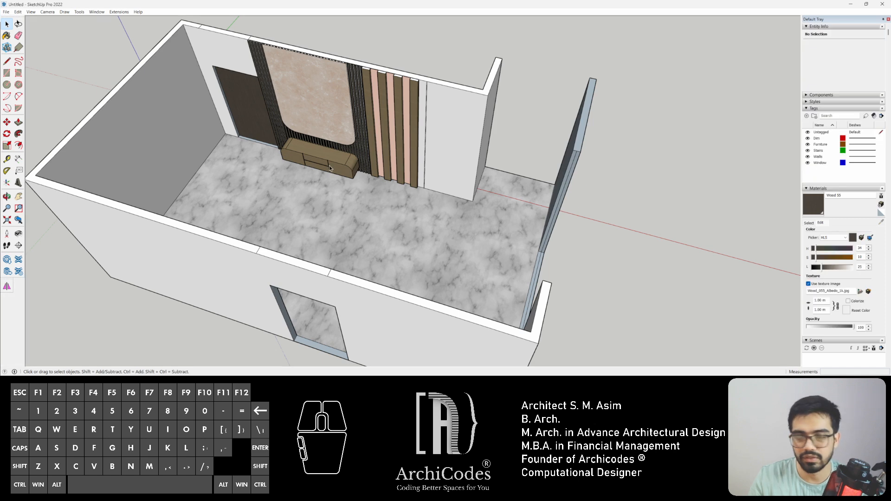
- In SketchUp, draw a ground rectangle about 10.13 m by 7.08 m beside the room and make it a component
middle_click_drag(330, 166, 386, 161)
scroll(386, 161, "down", 4)
key("r")
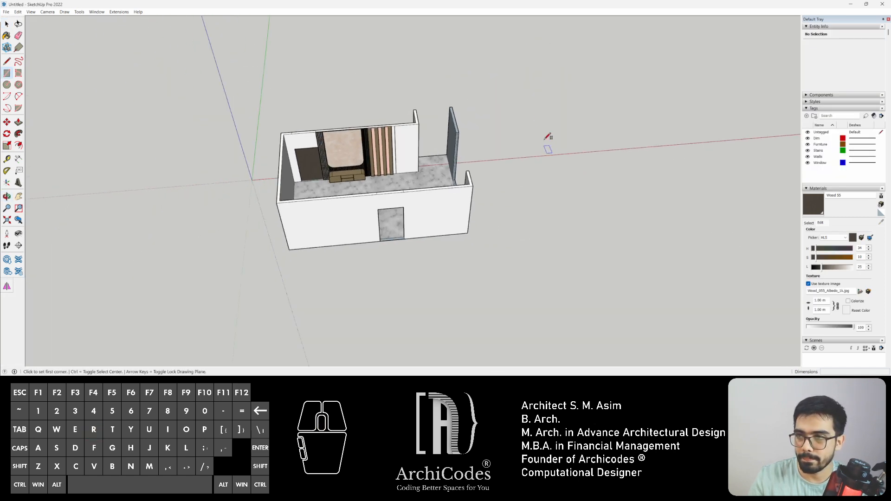
left_click(537, 116)
scroll(537, 170, "down", 2)
left_click(725, 190)
key("space")
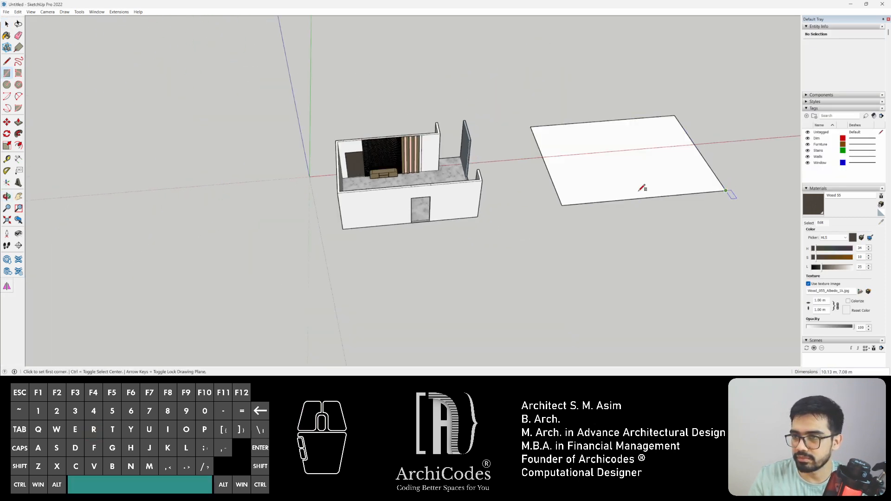
double_click(579, 166)
right_click(579, 166)
left_click(598, 215)
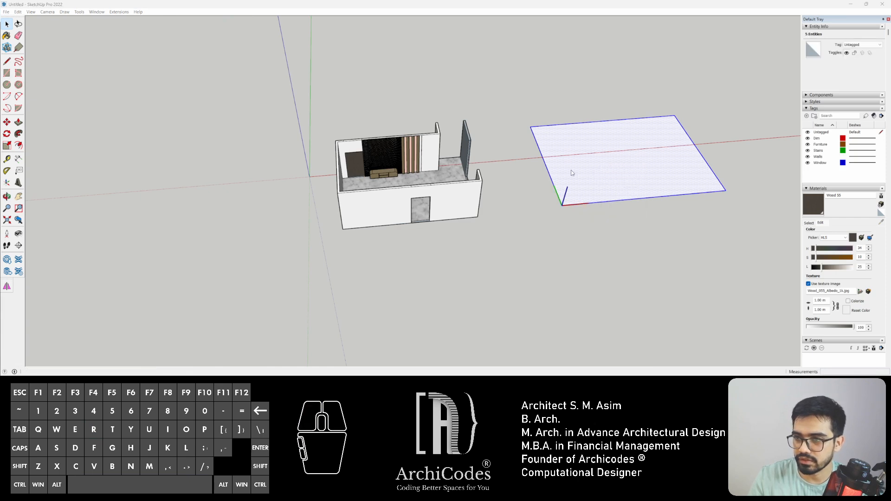
left_click(583, 176)
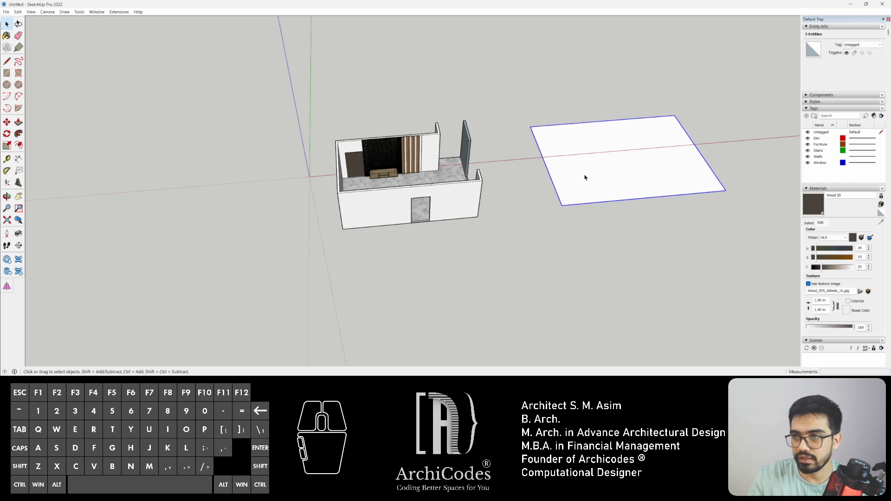
- Open the rectangle component, push its face upward into a thin slab and leave the component
double_click(587, 179)
left_click(593, 179)
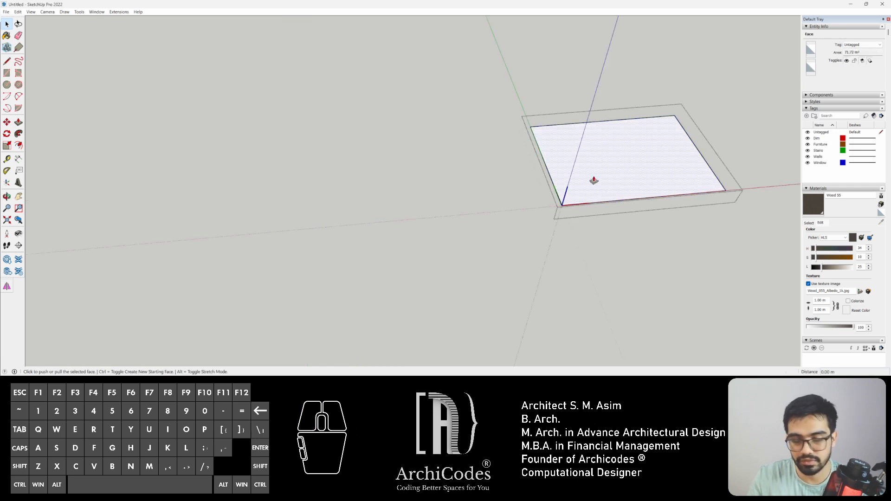
left_click_drag(594, 180, 597, 175)
key("space")
left_click(591, 249)
- Move the slab by its bottom corner onto the top corner of the room's walls as a roof and deselect it
left_click(569, 176)
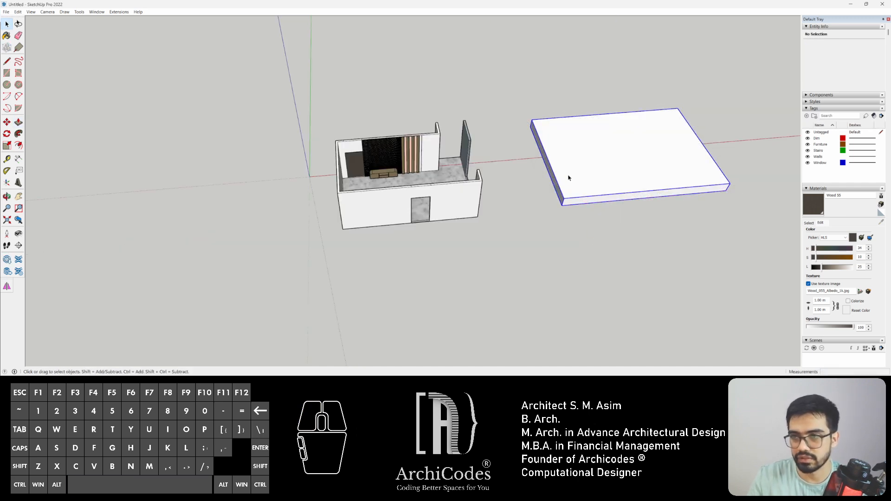
key("m")
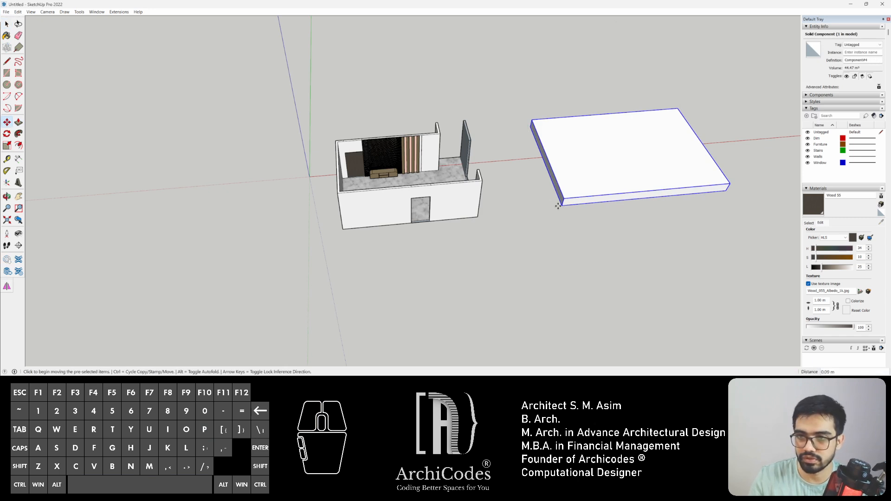
left_click(557, 206)
left_click(338, 192)
scroll(324, 190, "up", 5)
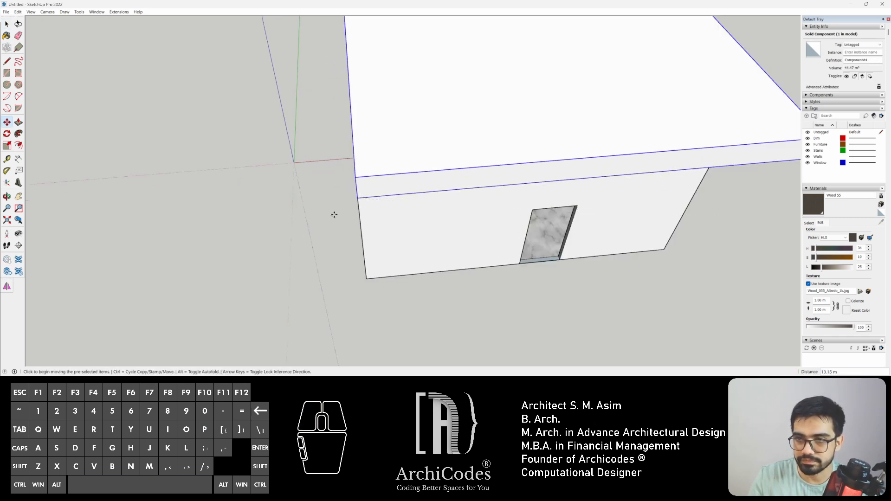
key("space")
left_click(209, 131)
- Switch to the Enscape render and view the TV wall under the new roof slab
key("alt+Tab")
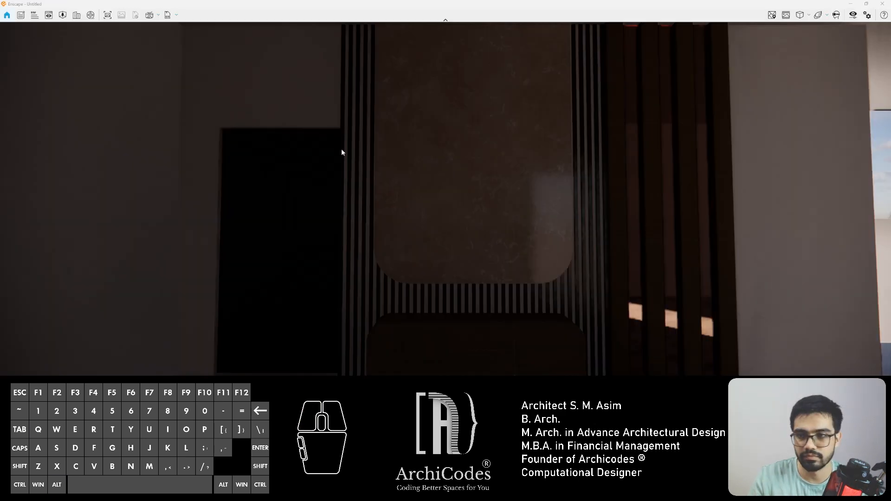
left_click_drag(446, 199, 469, 201)
key("d")
key("a")
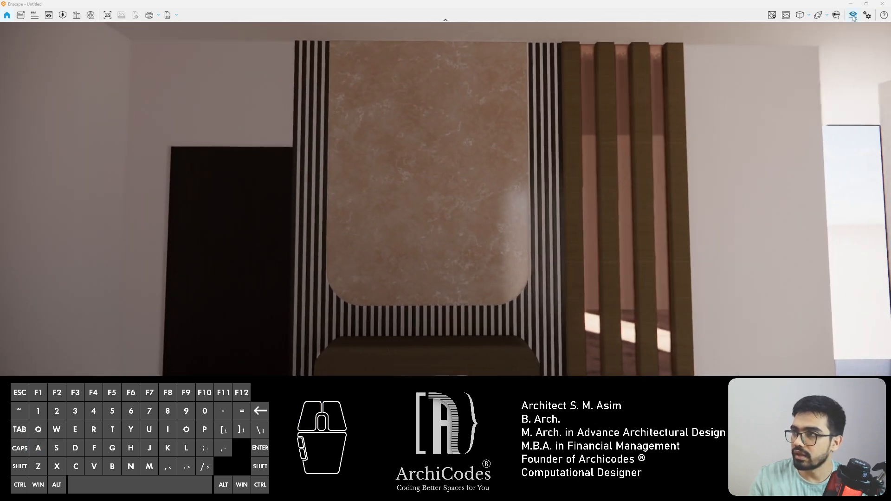
- Turn on Enscape's safe frame, set the camera exposure to 68% and frame the whole TV wall
left_click(853, 16)
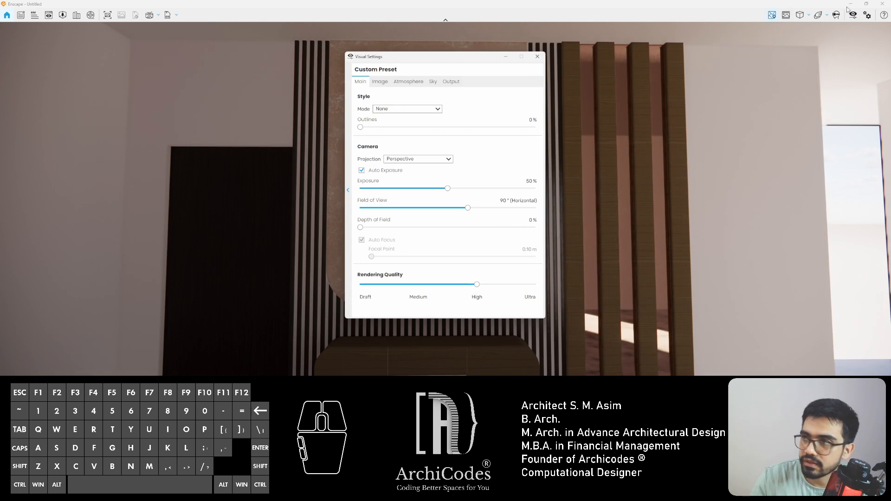
left_click(785, 16)
left_click_drag(438, 71, 737, 69)
left_click_drag(548, 185, 573, 169)
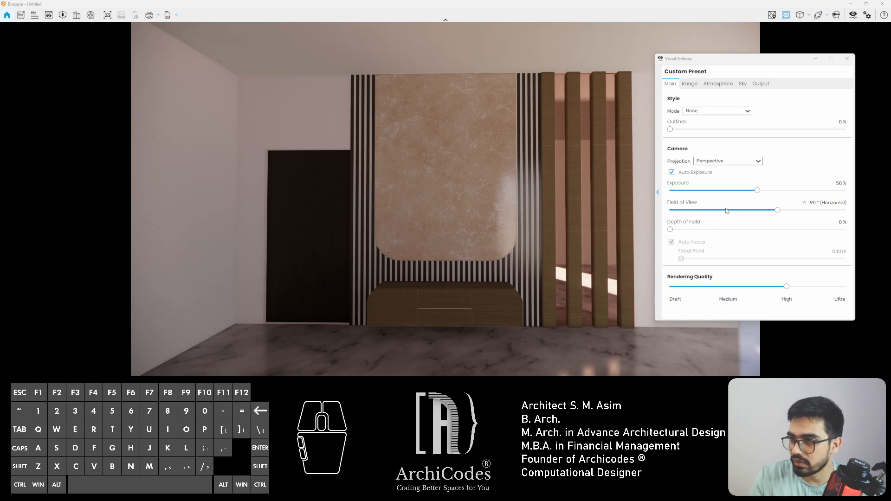
left_click_drag(772, 191, 789, 191)
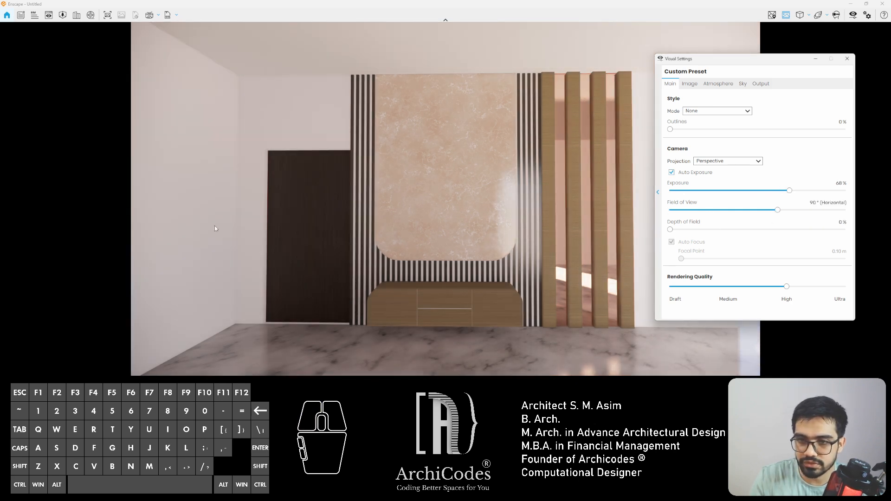
left_click_drag(504, 212, 509, 213)
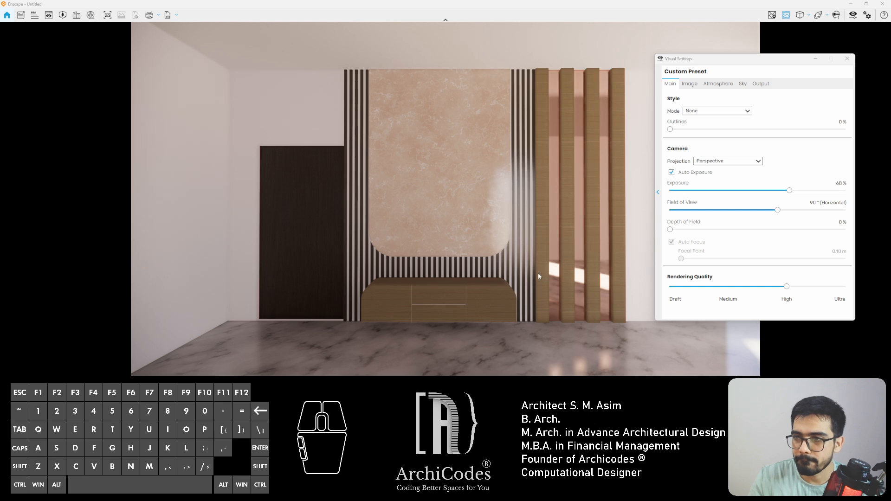
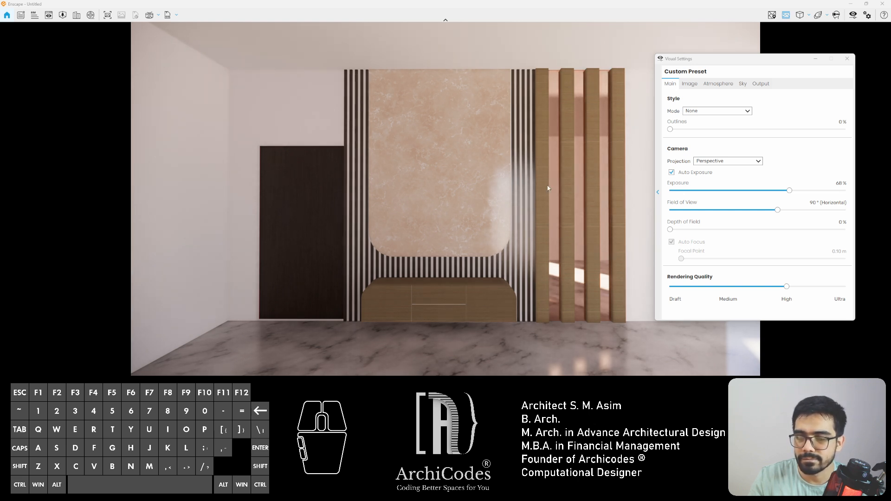
- Switch to SketchUp, open the wall group and paint the end wall and the wall sections flanking the TV recess with Color C01
left_click(850, 4)
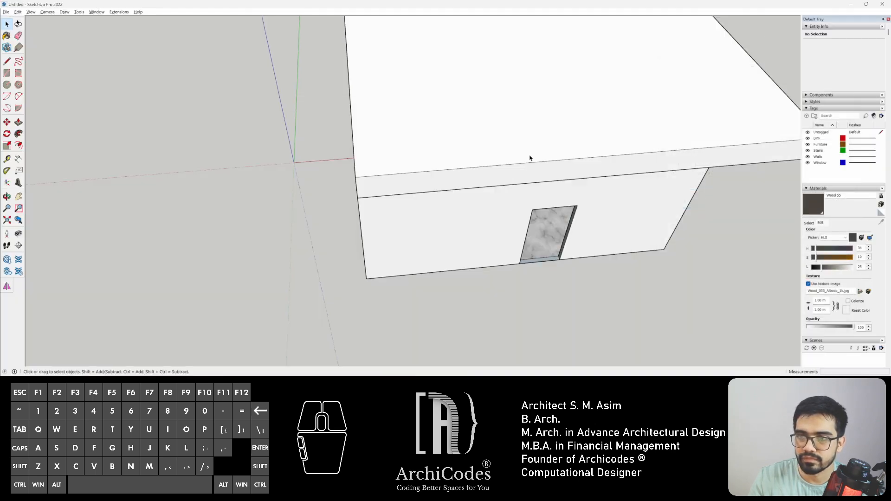
mouse_move(574, 211)
middle_mouse_down()
mouse_move(368, 149)
mouse_move(501, 199)
mouse_move(357, 119)
mouse_move(472, 187)
mouse_move(501, 176)
middle_mouse_up()
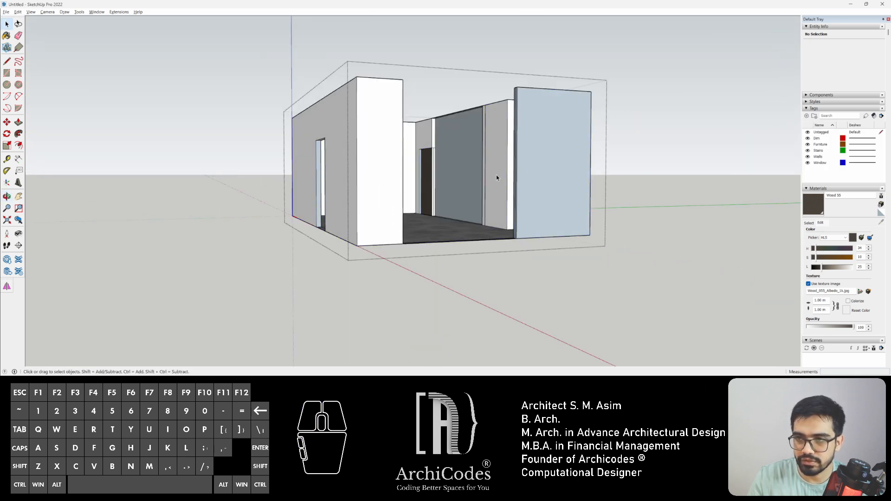
key("b")
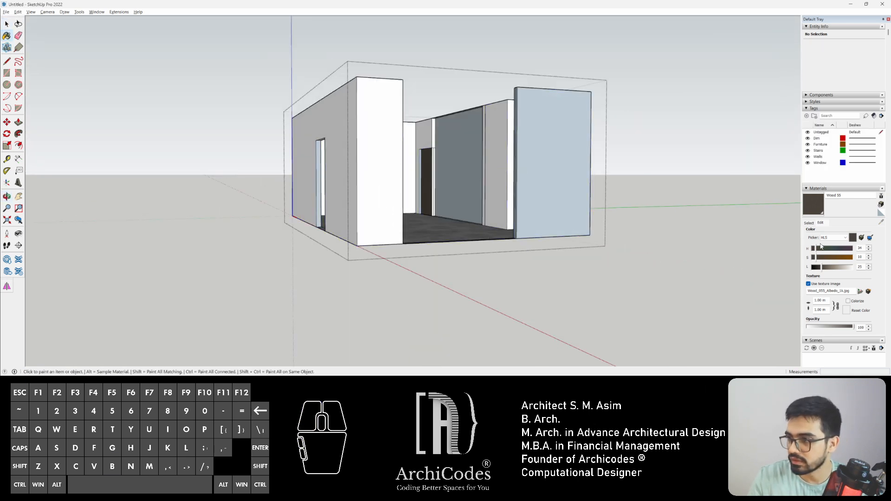
left_click(809, 222)
left_click(837, 233)
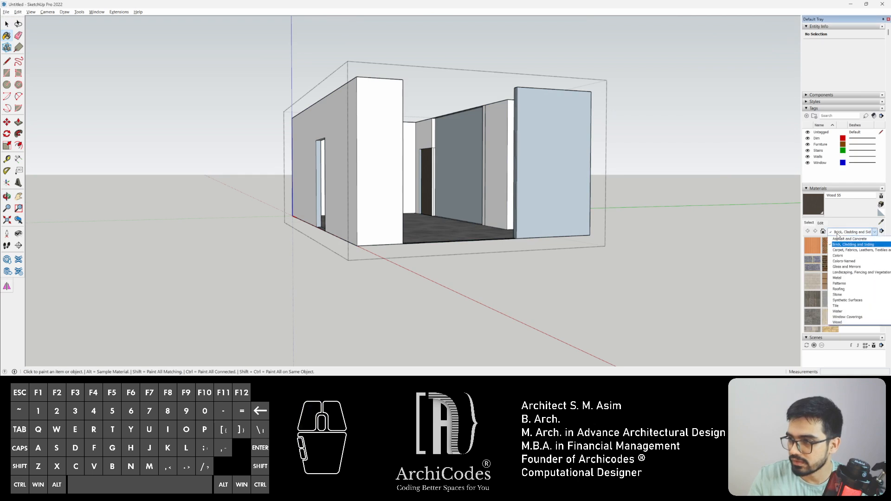
left_click(838, 254)
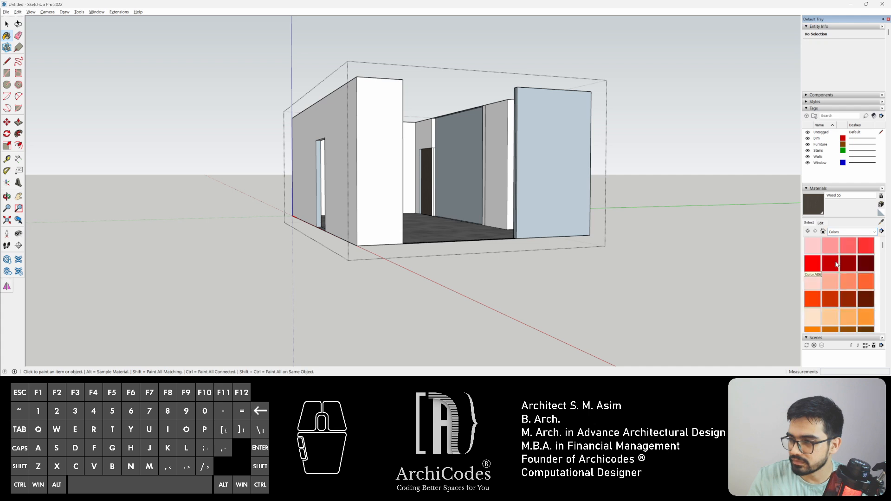
left_click(813, 316)
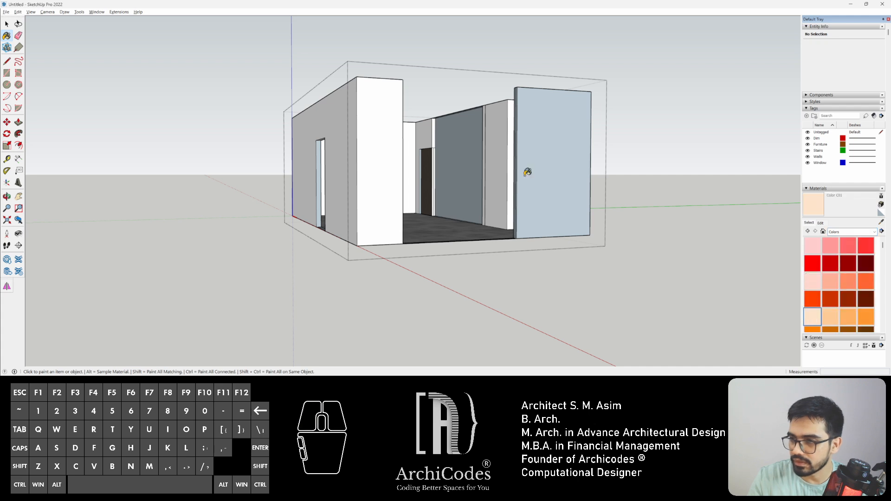
left_click(500, 125)
left_click(426, 132)
middle_click_drag(465, 153, 360, 166)
left_click(381, 154)
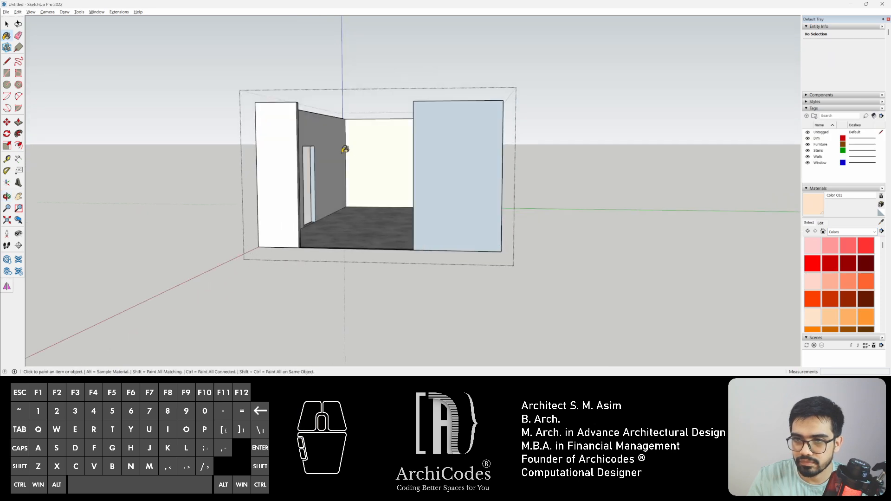
- Paint the narrow wall strip at the edge of the TV recess with Color C01
mouse_move(485, 175)
middle_mouse_down()
mouse_move(737, 199)
mouse_move(487, 193)
middle_mouse_up()
scroll(357, 121, "up", 4)
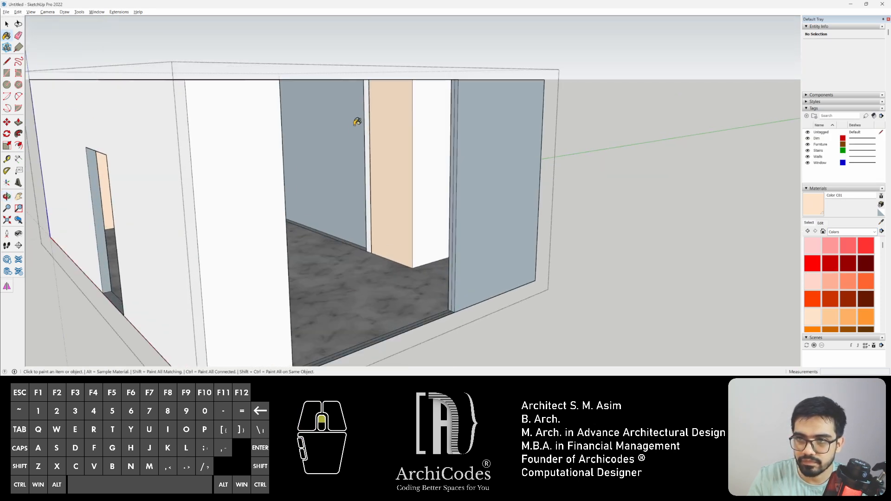
left_click(369, 106)
- Sample the door's Wood 55 material, set its HLS lightness to 46 and check the door in Enscape
mouse_move(274, 121)
middle_mouse_down()
mouse_move(445, 205)
mouse_move(589, 193)
mouse_move(504, 191)
middle_mouse_up()
scroll(487, 191, "up", 2)
left_click(459, 197, "alt")
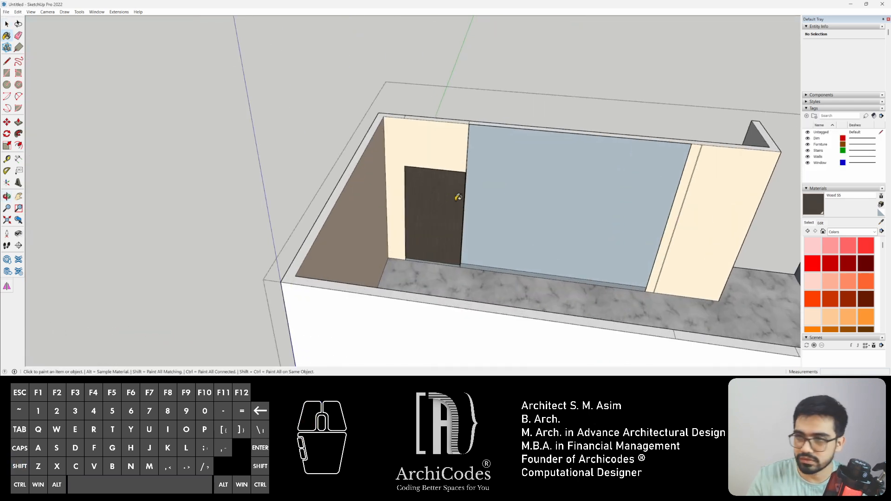
left_click(821, 223)
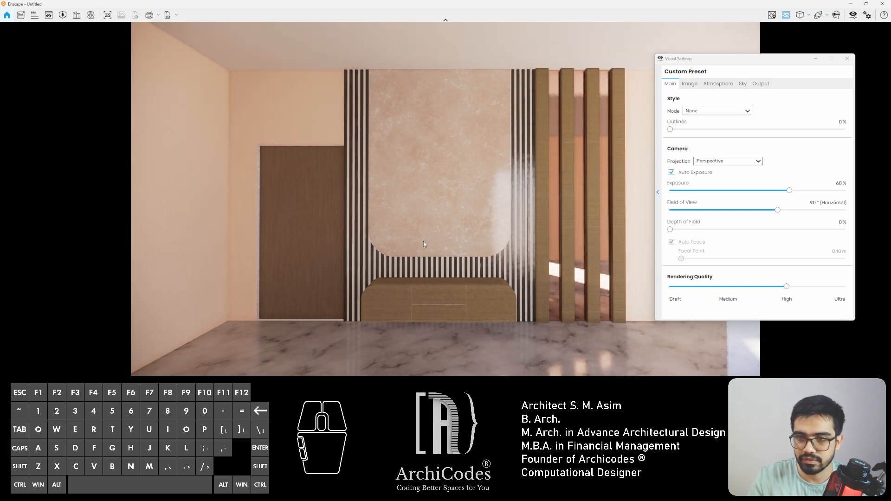
mouse_move(423, 241)
left_mouse_down()
mouse_move(478, 243)
mouse_move(427, 240)
left_mouse_up()
key("w")
- Switch to SketchUp, sample the wall's Color C01 and paint the side reveal of the door opening with it
key("alt+Tab")
scroll(488, 252, "up", 5)
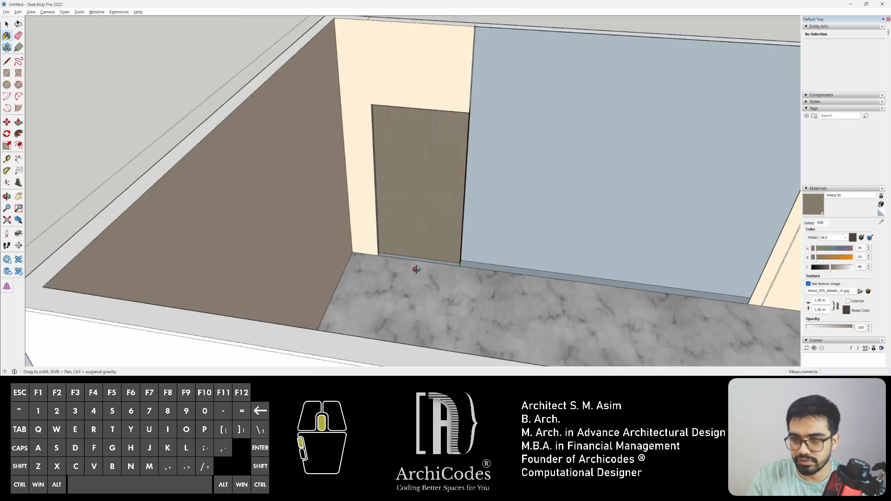
key("e")
scroll(392, 262, "up", 5)
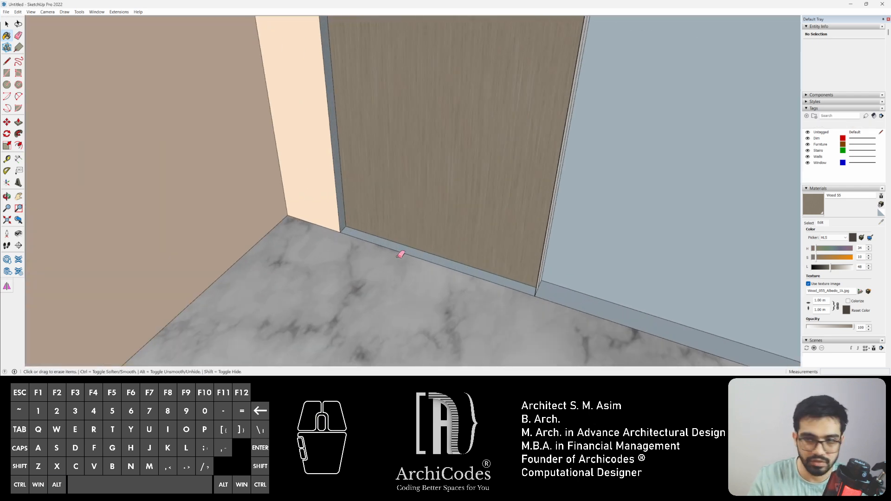
middle_click_drag(396, 253, 376, 252)
key("b")
left_click(338, 155, "alt")
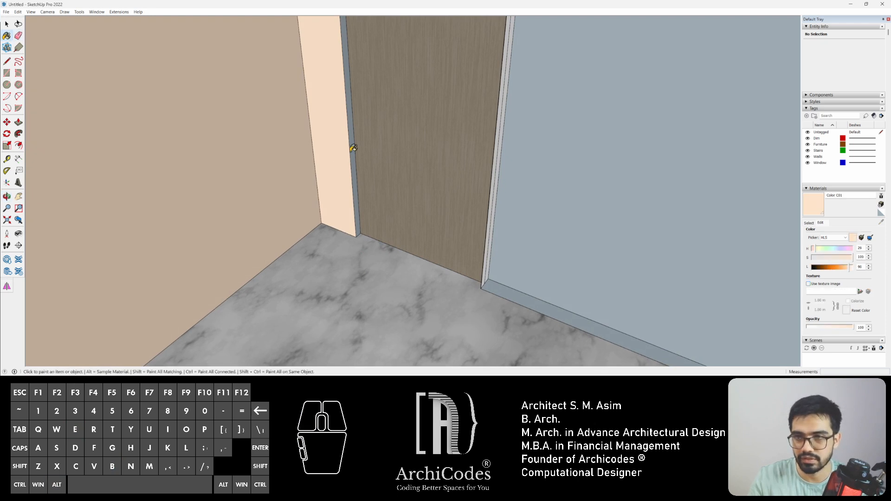
left_click(351, 150)
scroll(383, 153, "down", 2)
- Paint the underside reveal above the door with Color C01
mouse_move(432, 119)
middle_mouse_down("shift")
mouse_move(445, 187)
mouse_move(306, 175)
mouse_move(427, 222)
middle_mouse_up("shift")
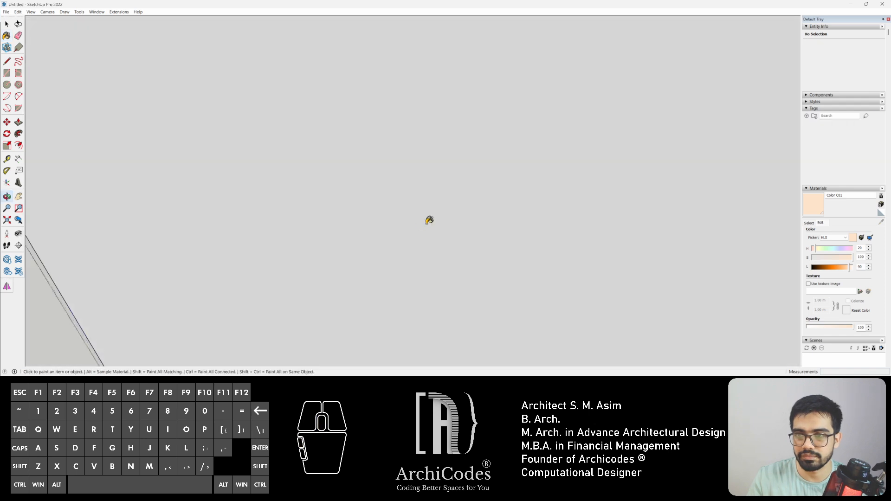
scroll(411, 232, "down", 8)
middle_click_drag(557, 106, 397, 184, "shift")
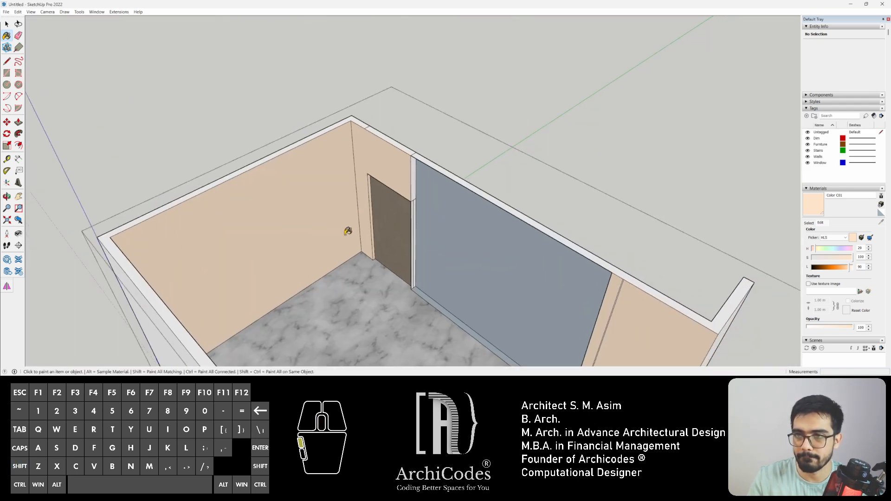
middle_click_drag(348, 231, 448, 153)
scroll(431, 163, "up", 4)
middle_click_drag(270, 161, 257, 44)
scroll(308, 123, "up", 3)
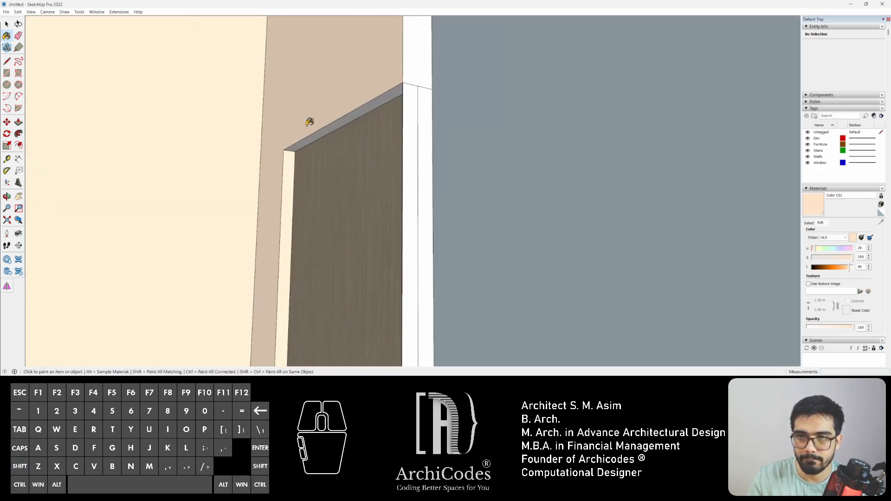
left_click(312, 135)
scroll(297, 142, "down", 4)
key("space")
middle_click_drag(284, 115, 403, 280)
scroll(403, 279, "down", 4)
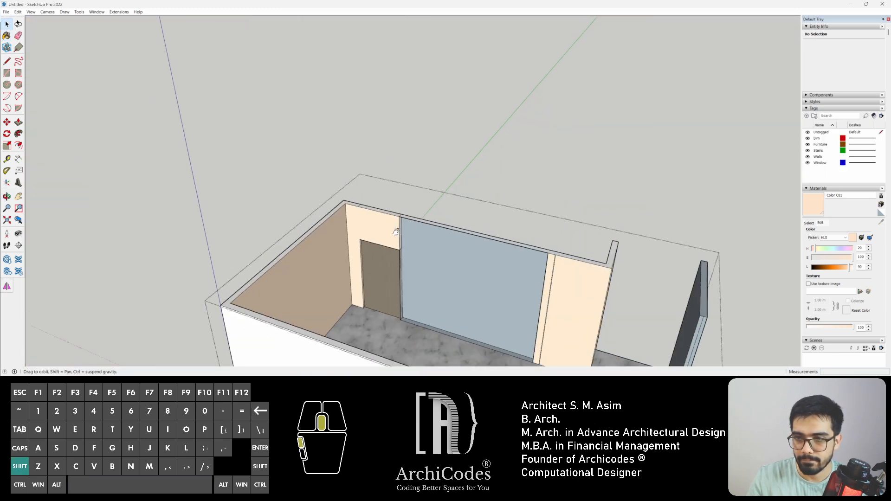
middle_click_drag(395, 231, 387, 255, "shift")
middle_click_drag(388, 255, 415, 290)
- Switch to Enscape, reframe the TV wall and search the Asset Library for "tv"
key("alt+Tab")
mouse_move(419, 241)
left_mouse_down()
mouse_move(503, 239)
mouse_move(503, 191)
left_mouse_up()
key("s")
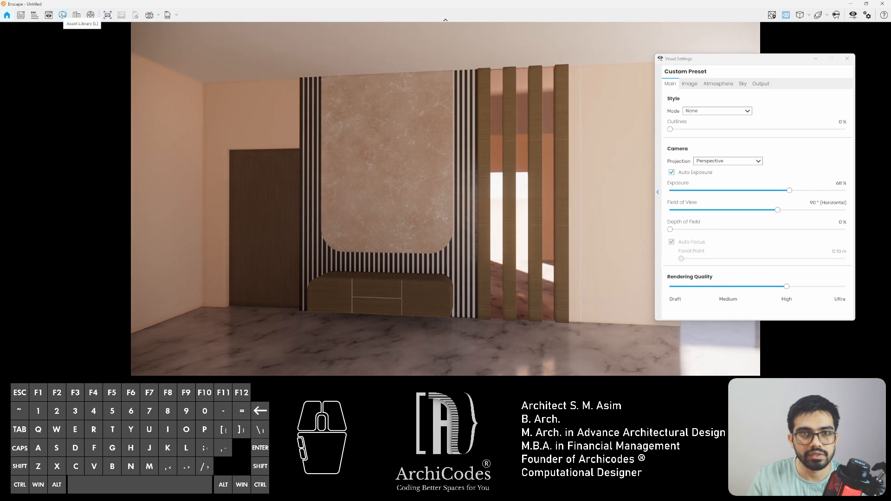
left_click(63, 15)
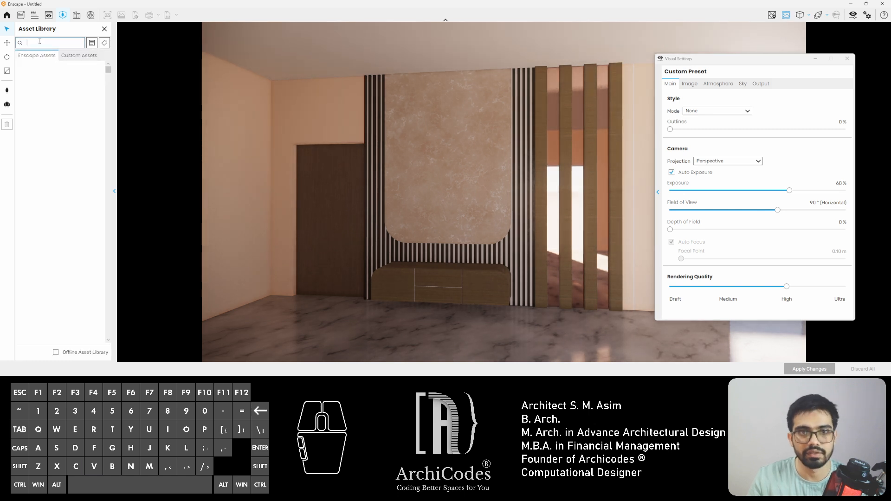
type("tv")
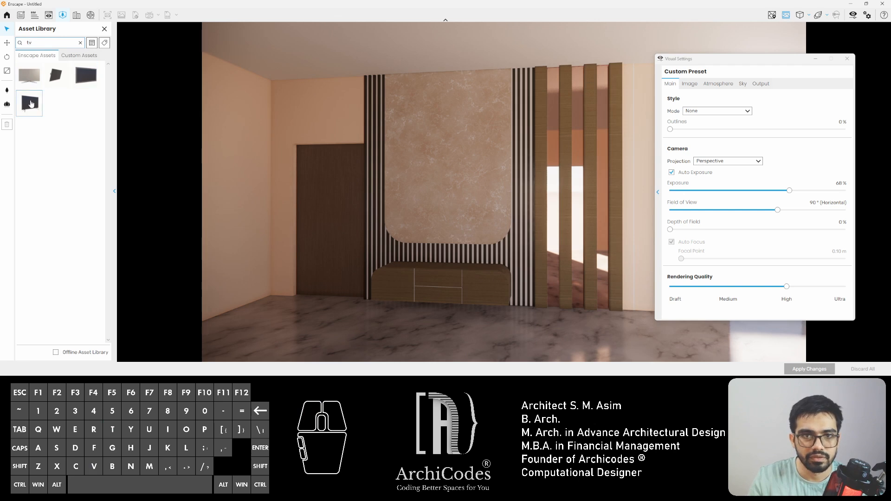
- Place the wall-mounted flat-screen TV asset on the marble panel above the console and apply the changes
left_click(91, 82)
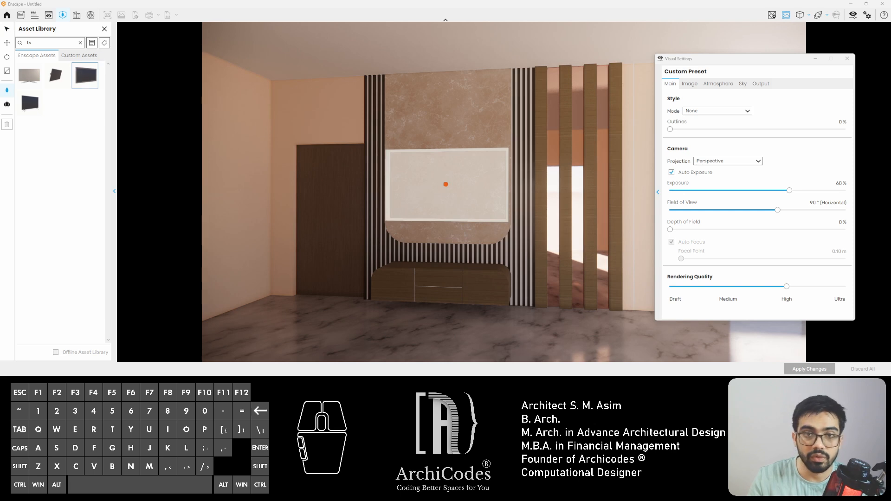
left_click(445, 184)
scroll(448, 205, "up", 5)
key("Escape")
scroll(464, 235, "up", 3)
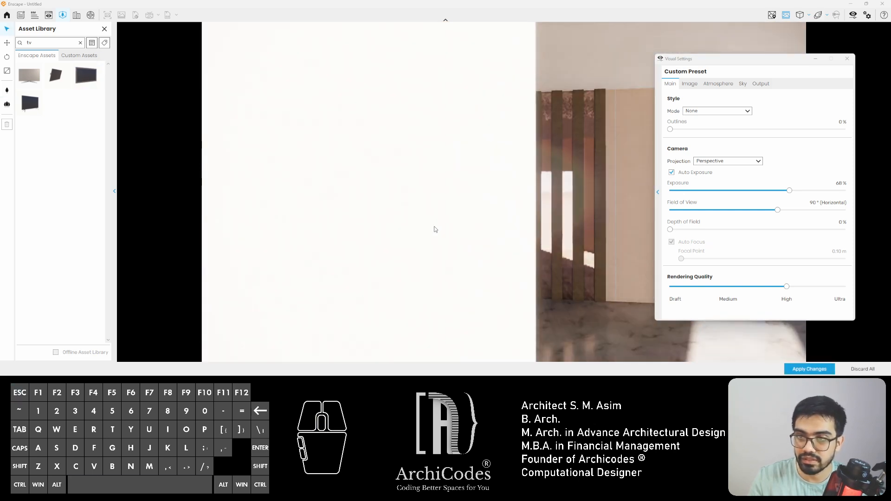
scroll(470, 219, "down", 8)
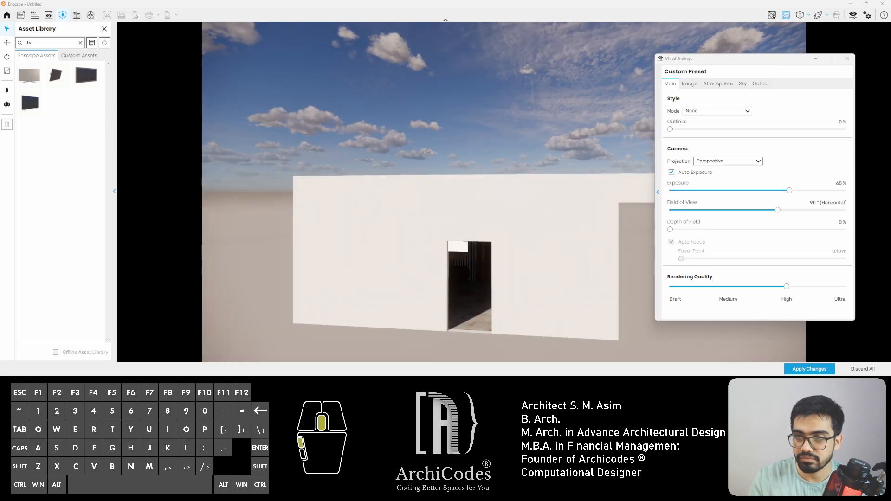
middle_click_drag(470, 219, 435, 167)
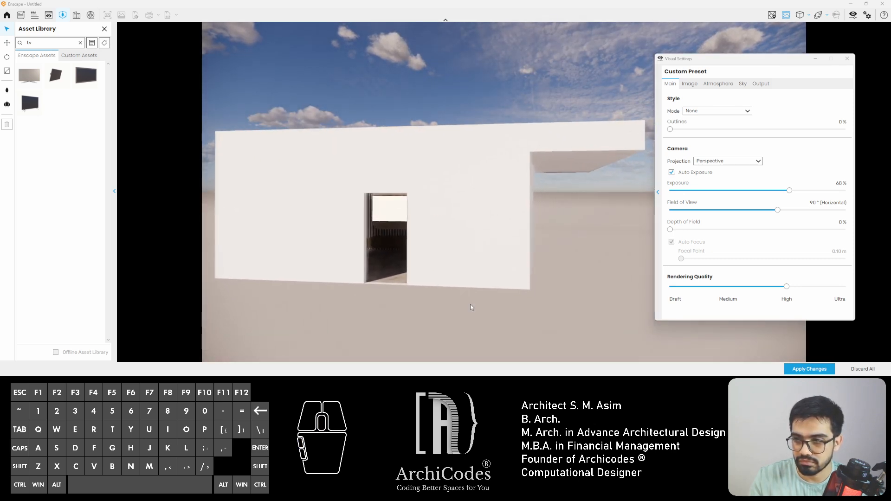
left_click(816, 370)
- Bring the camera back inside to face the TV wall and move the Visual Settings window clear of the view
scroll(379, 220, "up", 8)
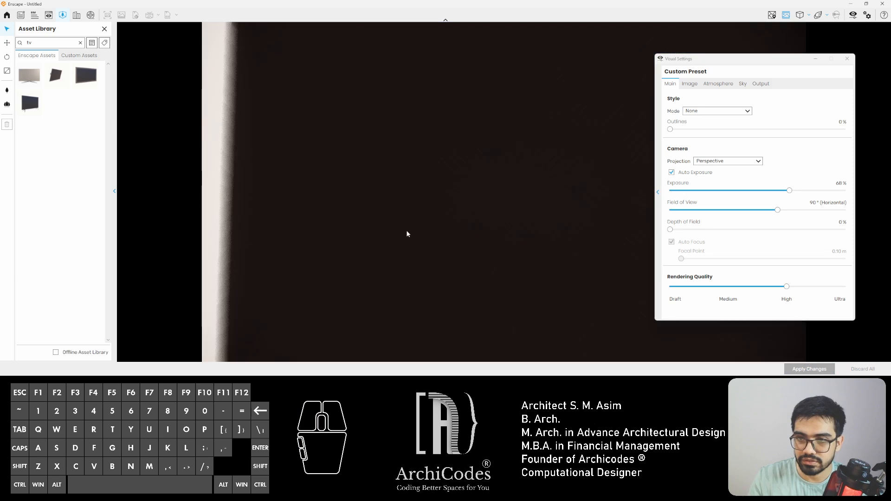
left_click_drag(360, 236, 449, 259)
key("w")
key("a")
key("s")
key("w")
key("s")
key("a")
key("d")
key("w")
key("e")
key("a")
key("e")
key("s")
key("q")
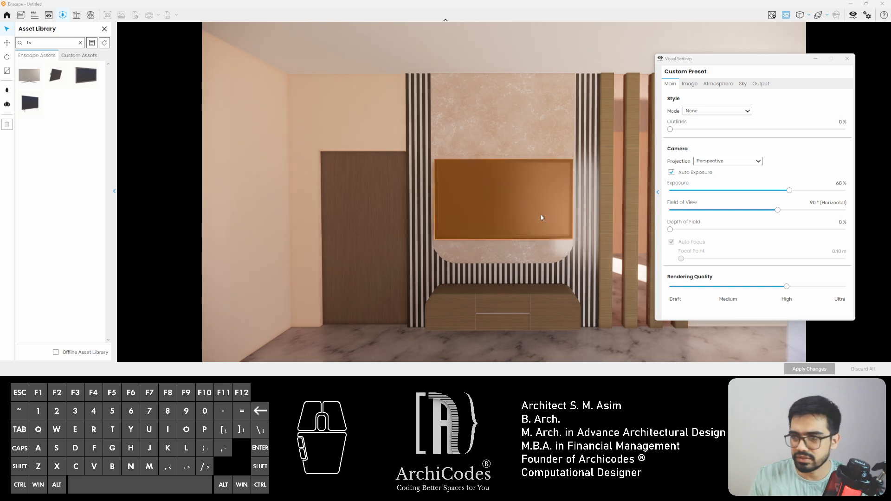
left_click_drag(807, 59, 182, 76)
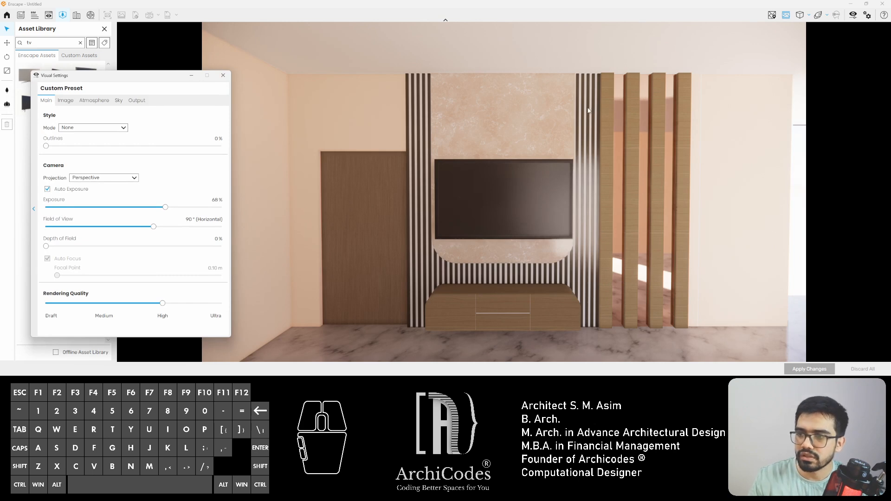
- Switch to SketchUp, open the slatted panel for editing and select the backing face between the slats
key("alt+Tab")
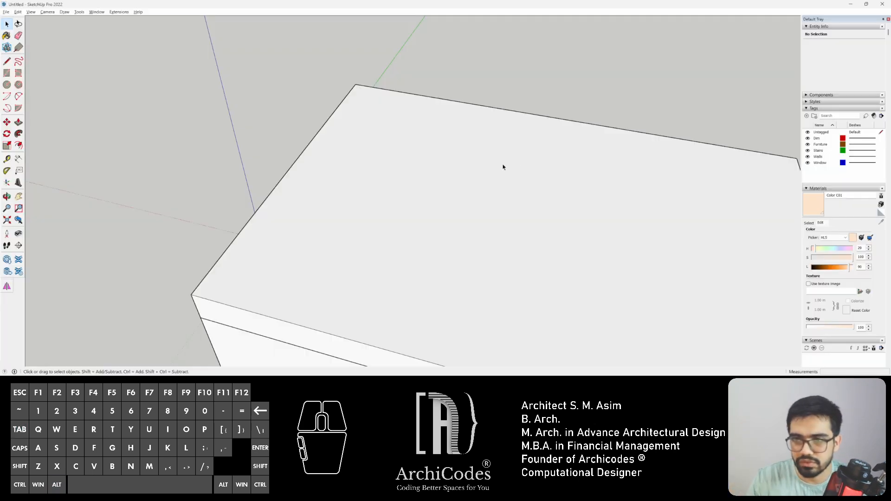
scroll(434, 134, "down", 5)
middle_click_drag(457, 234, 435, 165)
scroll(435, 165, "up", 8)
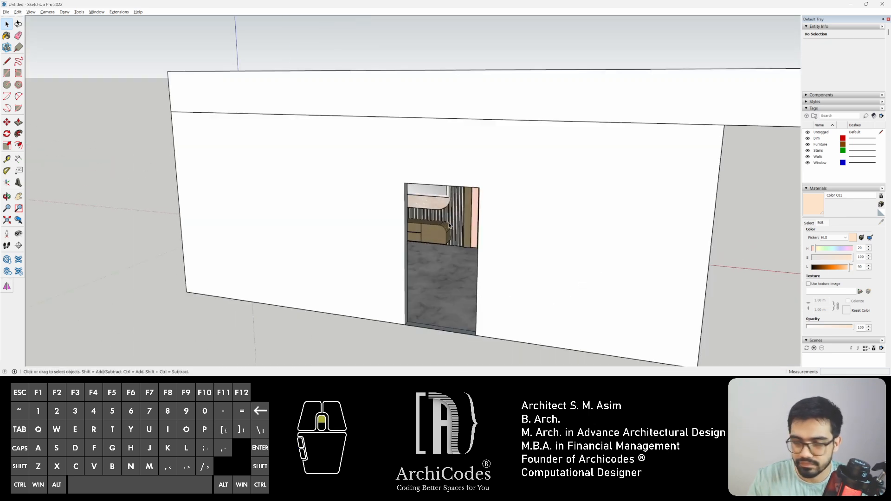
key("b")
key("alt")
scroll(461, 211, "up", 10)
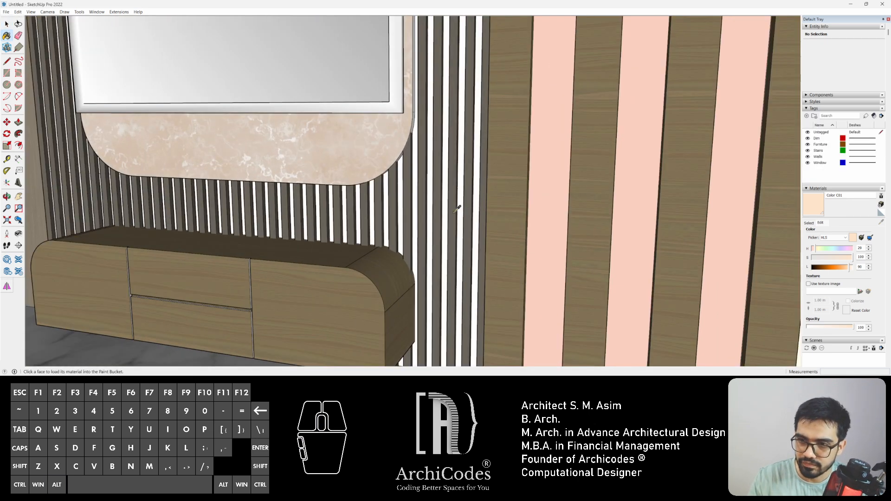
key("space")
left_click(436, 216)
double_click(436, 213)
left_click(437, 216)
scroll(439, 218, "up", 2)
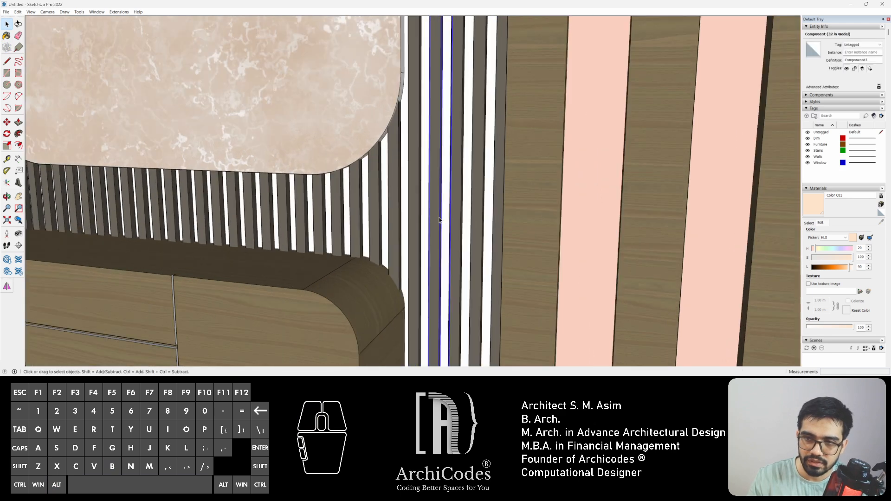
left_click(444, 220)
key("b")
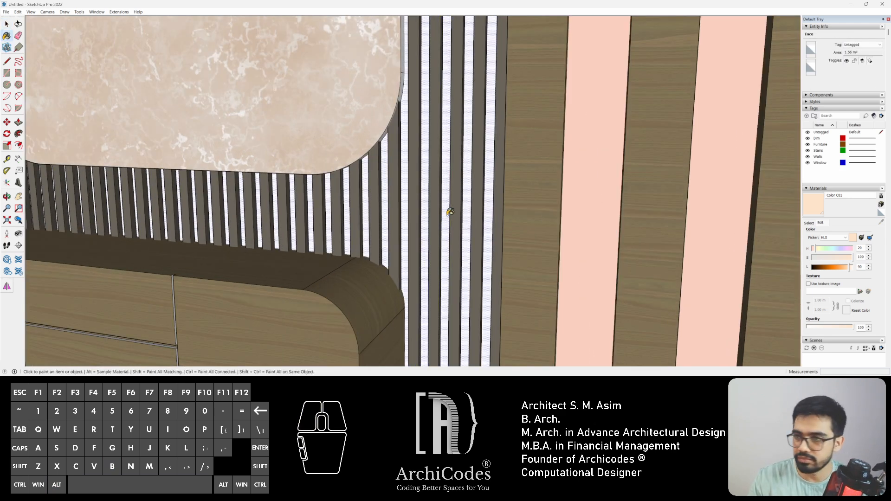
- Paint the slat backing face with Color C01 and set the colour's HLS saturation to 18 and lightness to 44
left_click(829, 258)
left_click(837, 267)
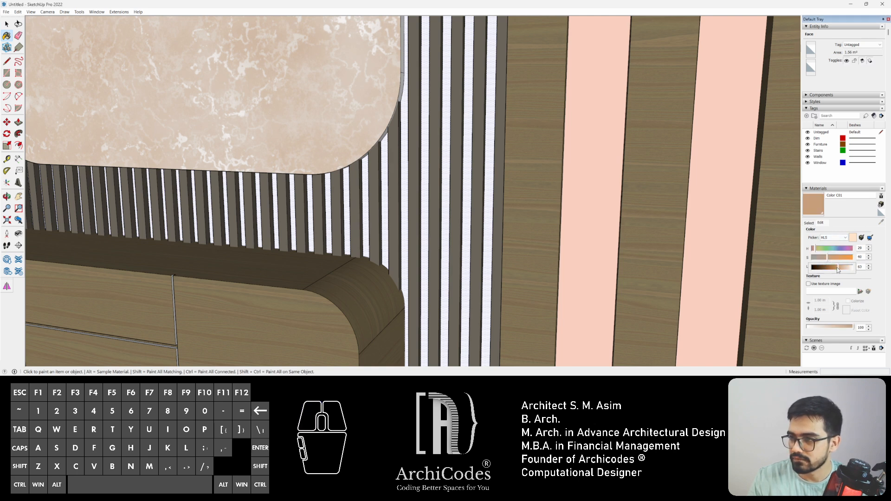
left_click(425, 195)
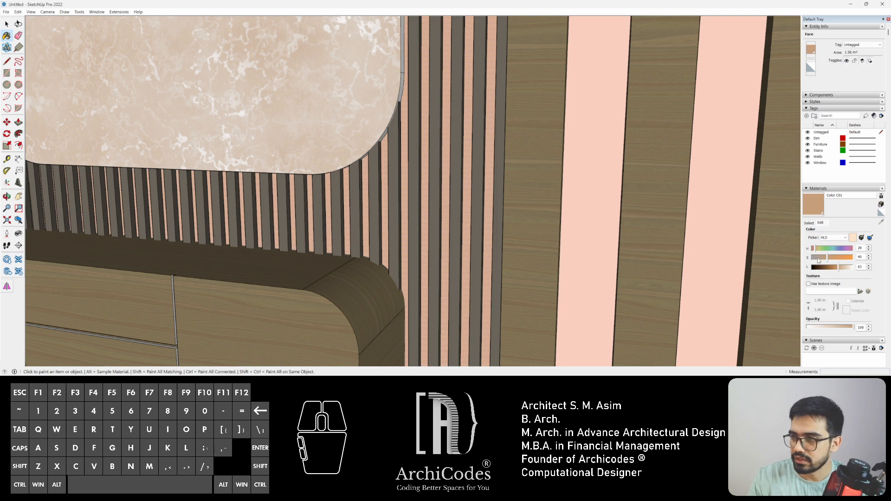
left_click(828, 268)
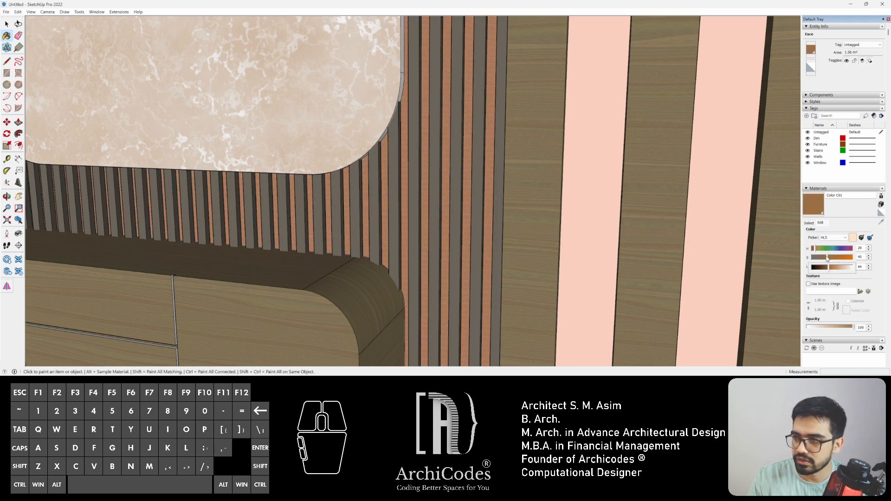
mouse_move(833, 261)
left_mouse_down()
mouse_move(844, 259)
mouse_move(819, 259)
left_mouse_up()
- Paint the unpainted backing strip between the slats at the marble panel's rounded corner with Color C01
scroll(152, 98, "down", 3)
middle_click_drag(152, 99, 498, 138)
scroll(268, 141, "up", 4)
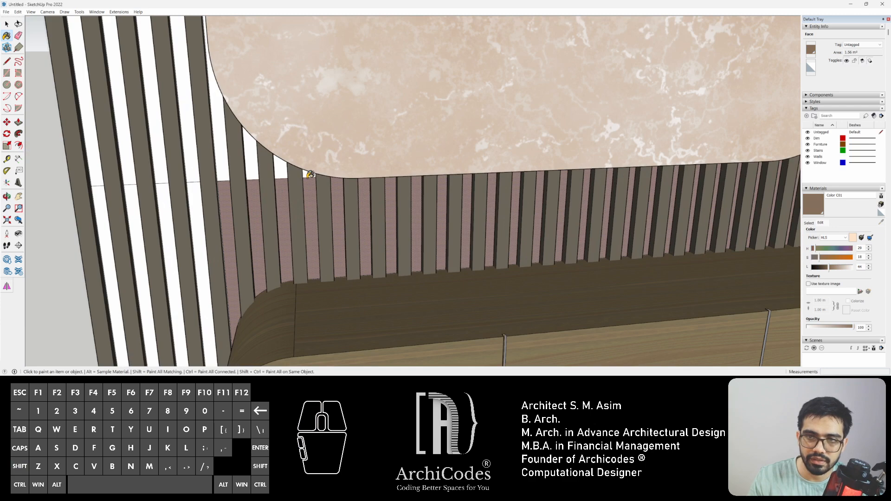
middle_click_drag(310, 173, 380, 95)
scroll(310, 185, "up", 4)
left_click(306, 186)
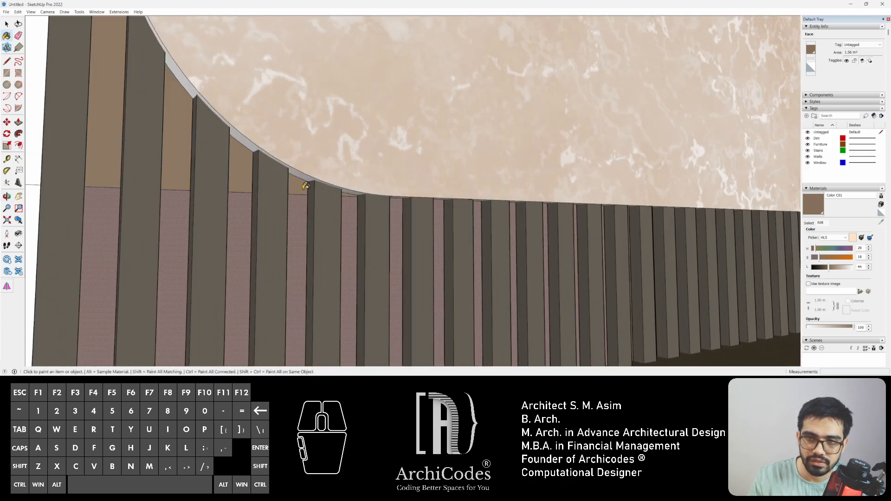
- Paint the remaining upper and lower white backing faces between the slats beside the TV panel with Color C01
scroll(295, 174, "down", 4)
middle_click_drag(266, 150, 288, 152, "shift")
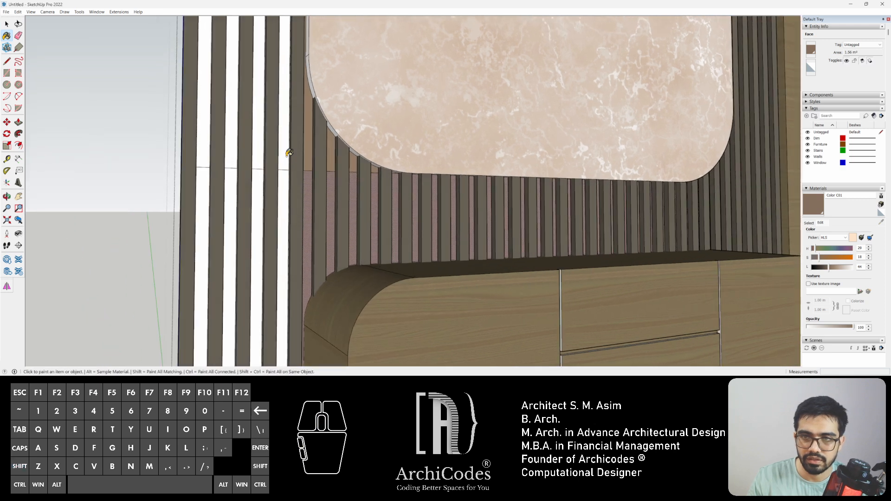
left_click(287, 154)
left_click(282, 168)
left_click(259, 163)
left_click(257, 172)
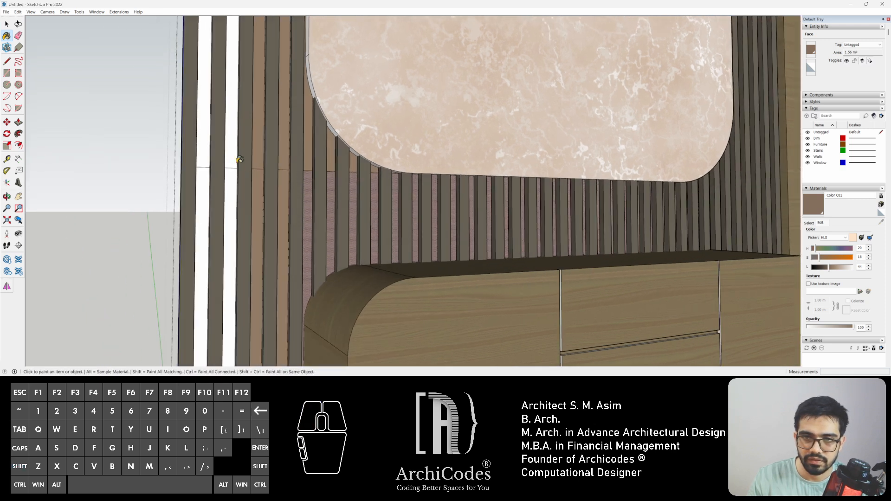
left_click(232, 160)
left_click(231, 173)
left_click(204, 160)
left_click(203, 174)
- Close the slatted panel group and check the repainted slat backing in Enscape
scroll(263, 176, "down", 2)
middle_click_drag(288, 179, 262, 269, "shift")
scroll(263, 269, "down", 6)
key("space")
left_click(188, 199)
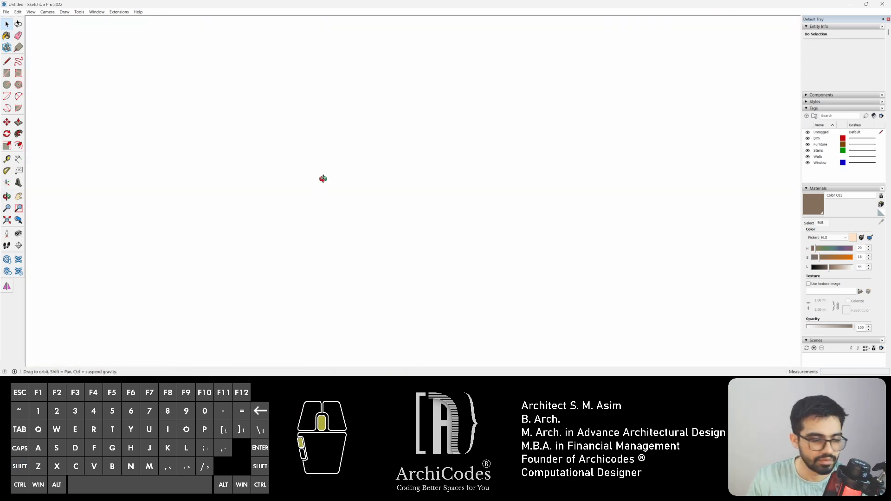
key("alt+Tab")
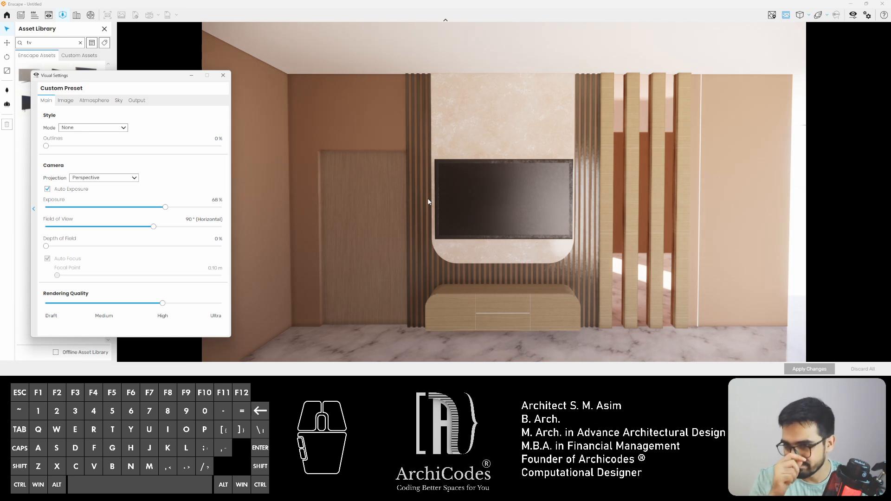
- Switch to SketchUp and paint the room's wall group with the pale yellow Color D01
key("alt+Tab")
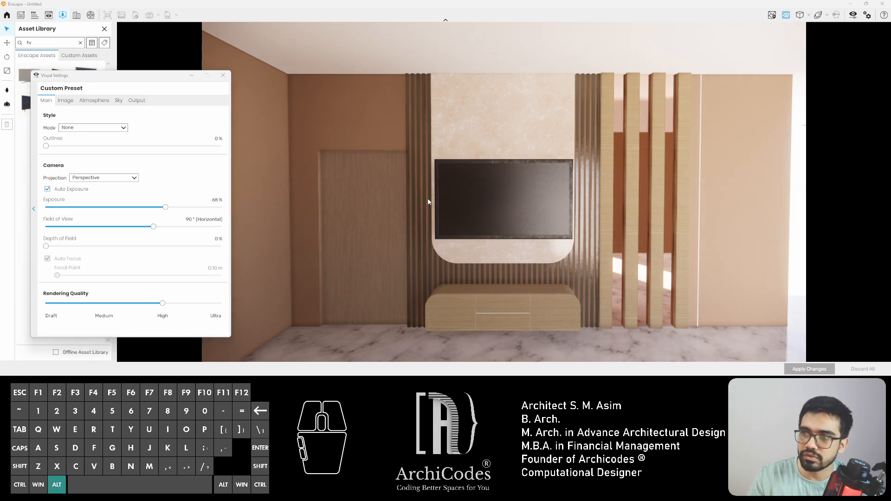
middle_click_drag(377, 167, 346, 175)
middle_click_drag(452, 191, 428, 193)
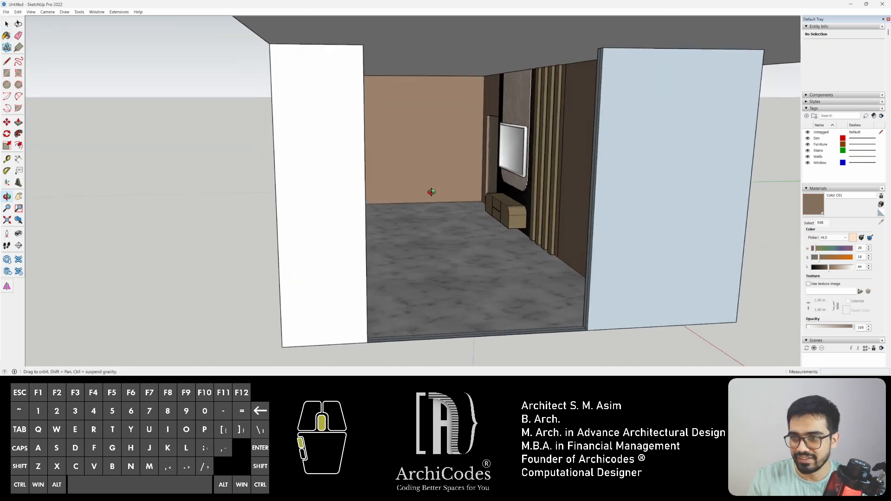
scroll(532, 190, "up", 5)
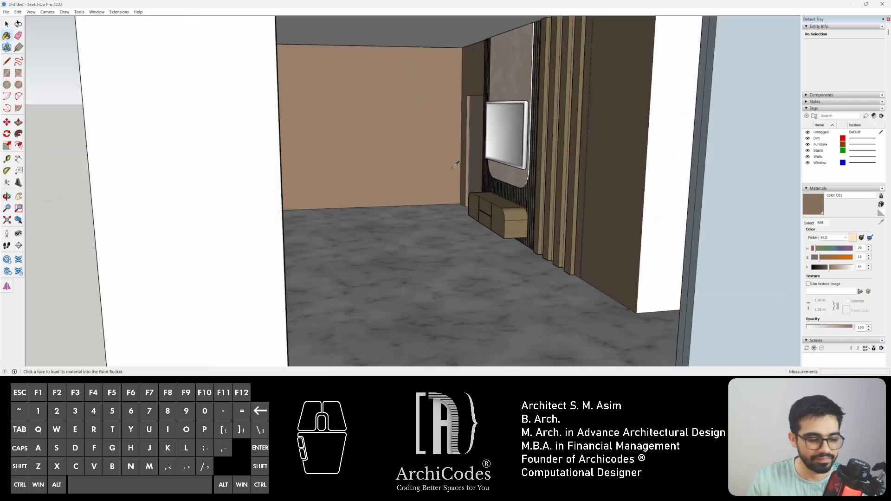
key("b")
left_click(808, 223)
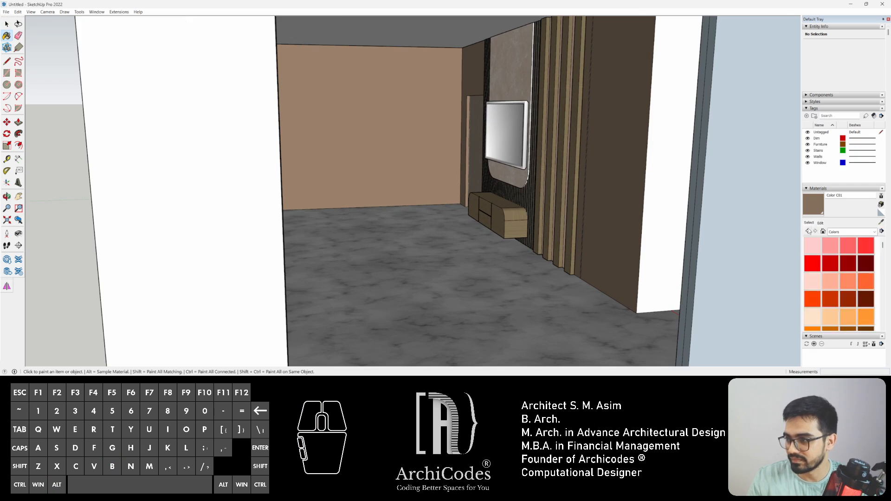
left_click(812, 318)
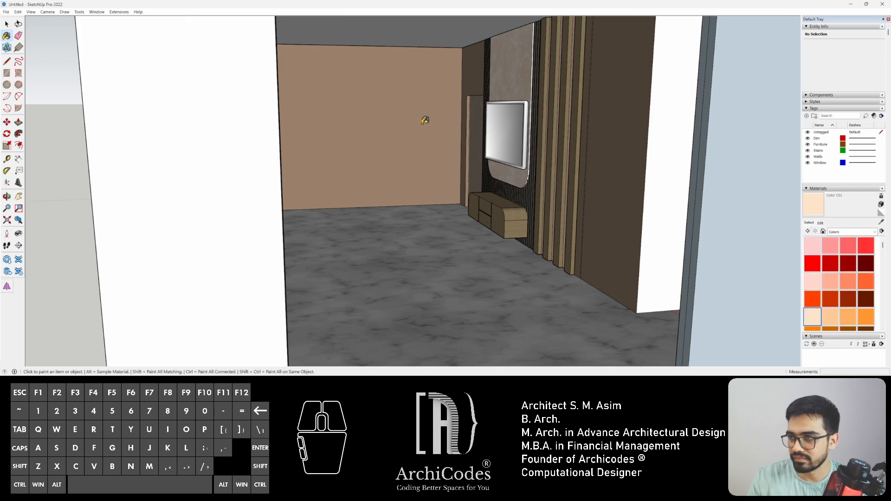
scroll(810, 288, "down", 2)
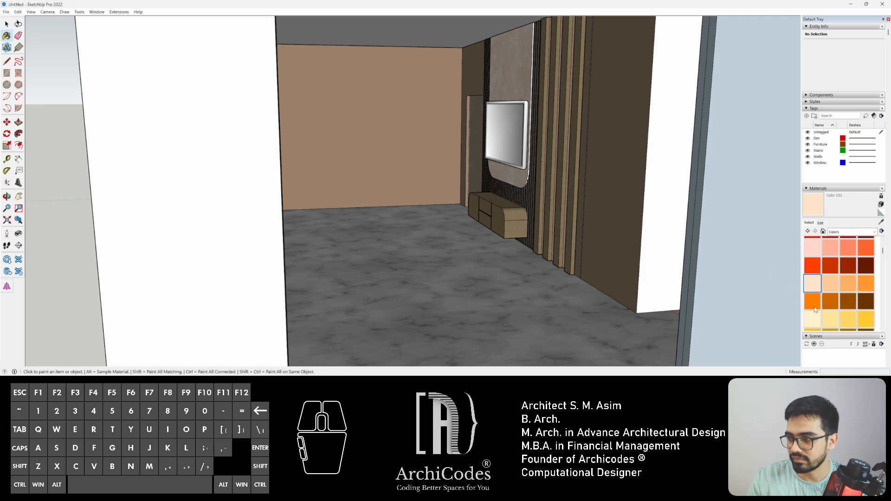
left_click(813, 320)
left_click(743, 162)
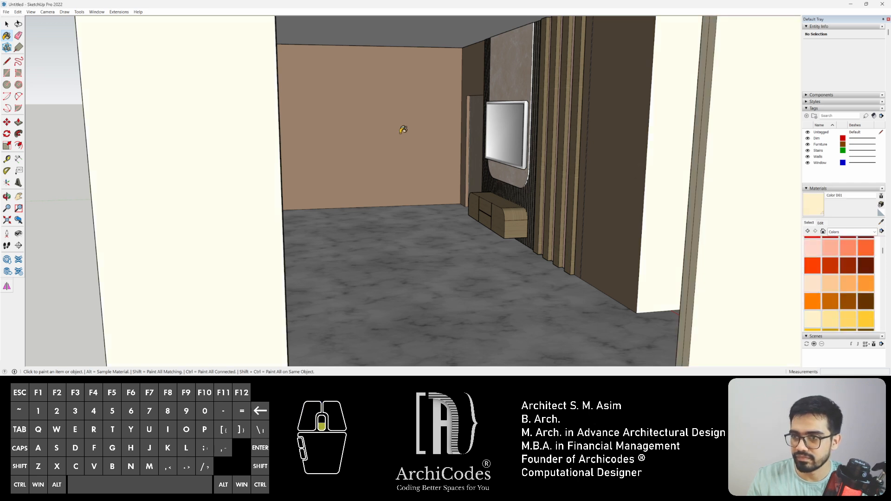
- Open the wall group and paint the inner end wall, the brown wall section beyond the TV area and its narrow strip with Color D01
scroll(403, 130, "down", 7)
mouse_move(429, 143)
middle_mouse_down()
mouse_move(513, 163)
mouse_move(398, 141)
mouse_move(537, 220)
mouse_move(564, 195)
middle_mouse_up()
key("alt+Tab")
key("alt+Tab")
scroll(397, 140, "up", 4)
key("space")
double_click(416, 158)
key("b")
left_click(398, 127)
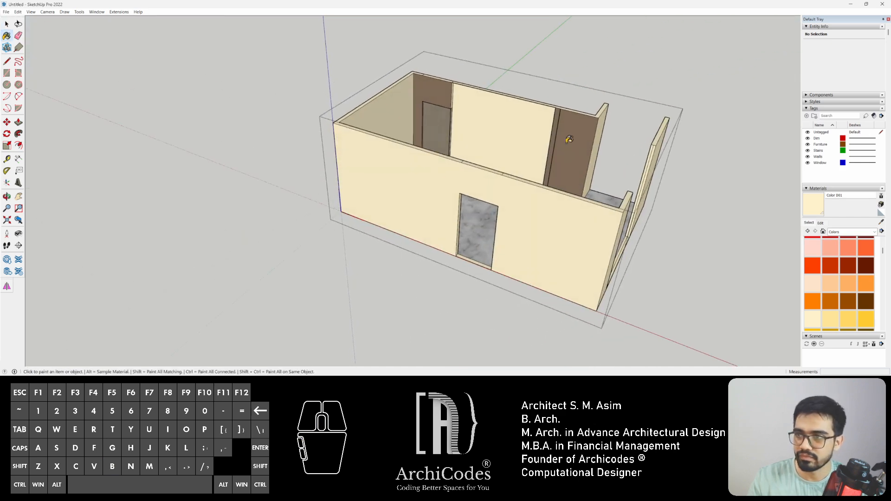
left_click(569, 139)
left_click(556, 122)
- Erase one of the two vertical edges bounding the narrow strip on the repainted wall
scroll(562, 137, "up", 3)
middle_click_drag(575, 143, 606, 143)
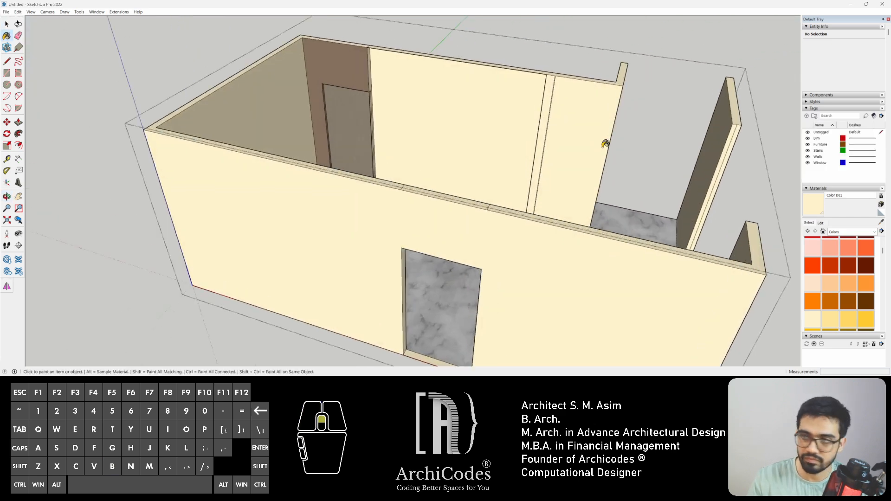
scroll(605, 144, "up", 3)
key("e")
left_click(527, 100)
scroll(540, 139, "down", 4)
mouse_move(404, 119)
middle_mouse_down("shift")
mouse_move(455, 167)
mouse_move(465, 158)
middle_mouse_up("shift")
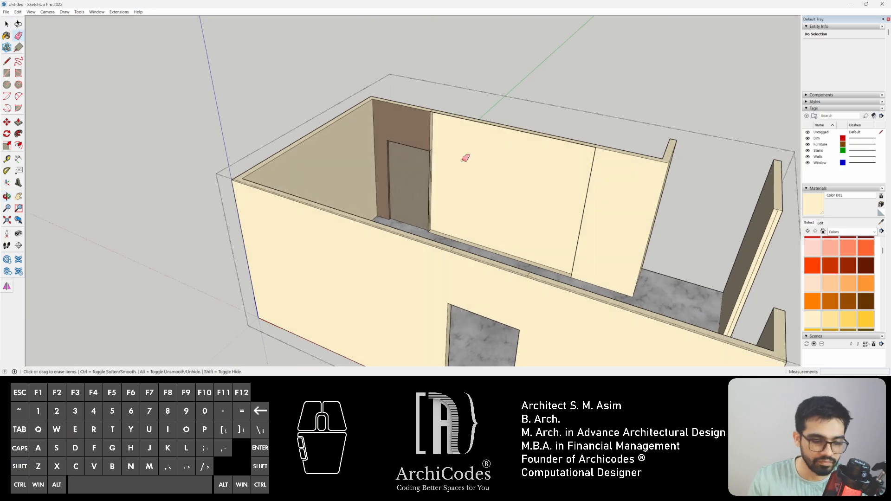
- Paint the remaining brown wall faces and reveals around the door with Color D01 and view the result in Enscape
key("b")
left_click(394, 118)
mouse_move(380, 139)
middle_mouse_down()
mouse_move(370, 155)
mouse_move(409, 140)
mouse_move(389, 120)
mouse_move(402, 110)
middle_mouse_up()
scroll(420, 135, "up", 7)
left_click(385, 151, "shift")
mouse_move(390, 152)
middle_mouse_down()
mouse_move(374, 79)
mouse_move(422, 149)
middle_mouse_up()
left_click(419, 147)
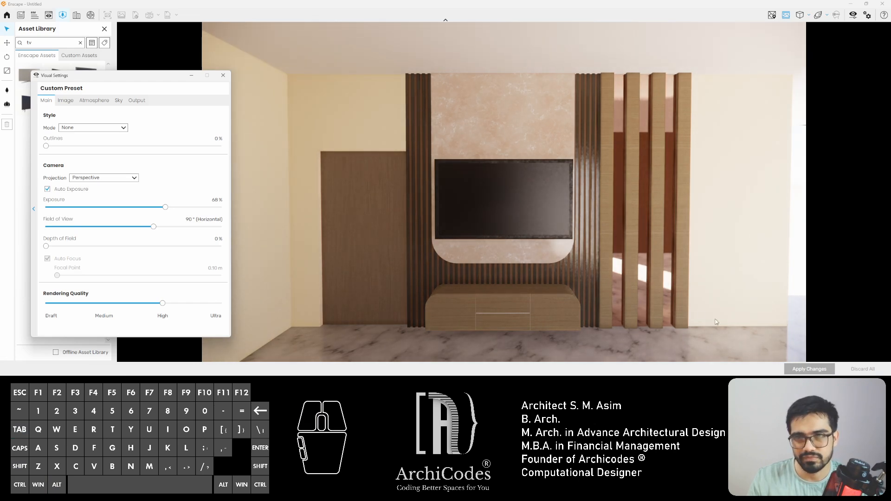
key("d")
mouse_move(538, 269)
left_mouse_down()
mouse_move(557, 265)
mouse_move(529, 251)
mouse_move(541, 281)
mouse_move(536, 266)
left_mouse_up()
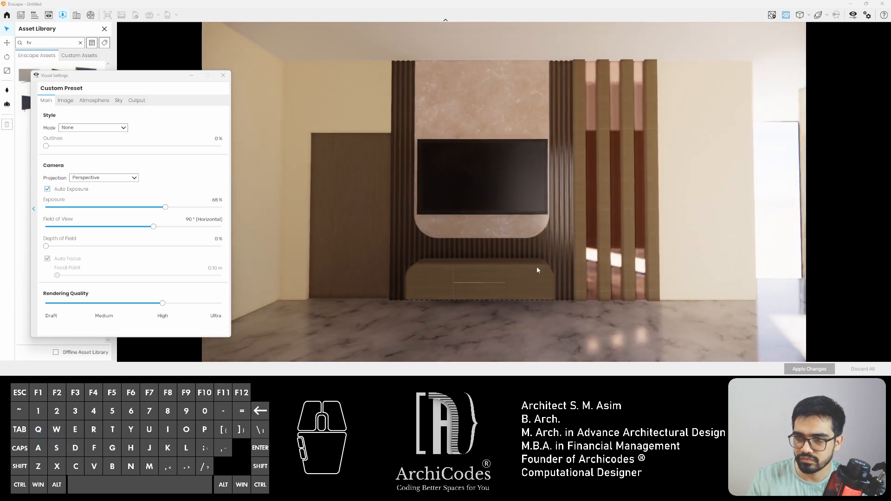
- Sample the door's Wood 55 material, set its HLS lightness to 70 and check the door in Enscape
key("alt+Tab")
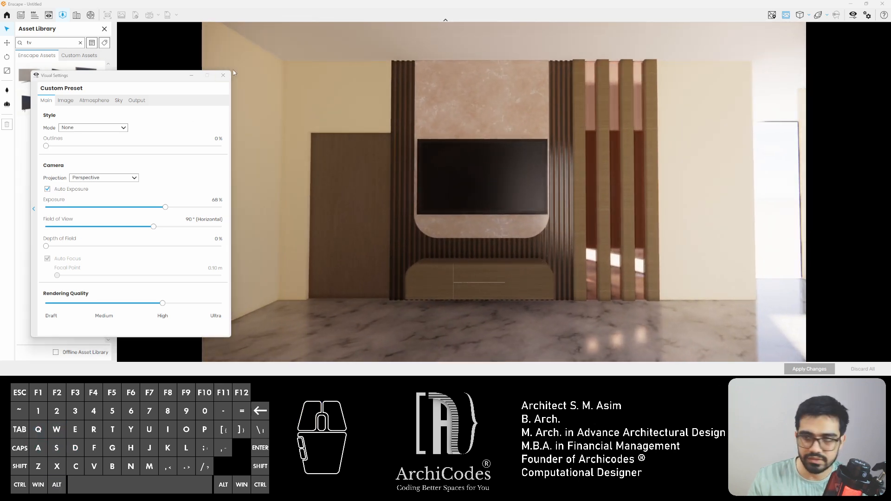
middle_click_drag(388, 206, 434, 258)
left_click(461, 230, "alt")
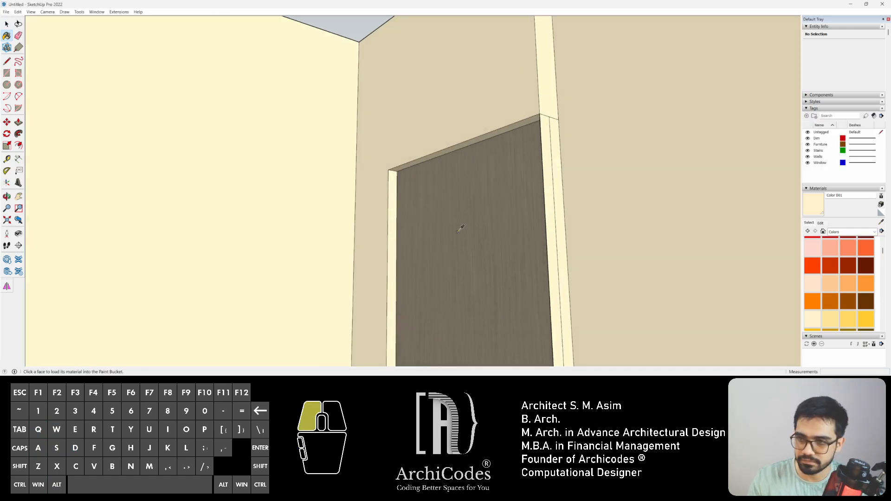
left_click(820, 223)
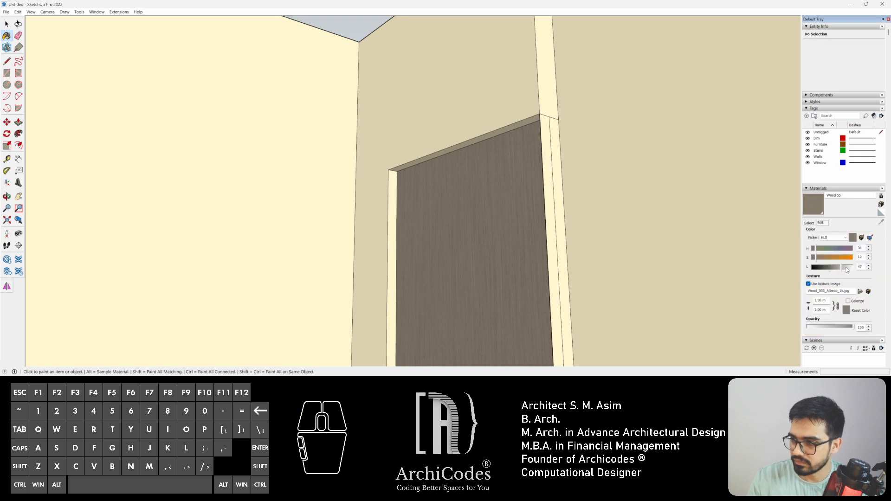
left_click(847, 268)
key("alt+Tab")
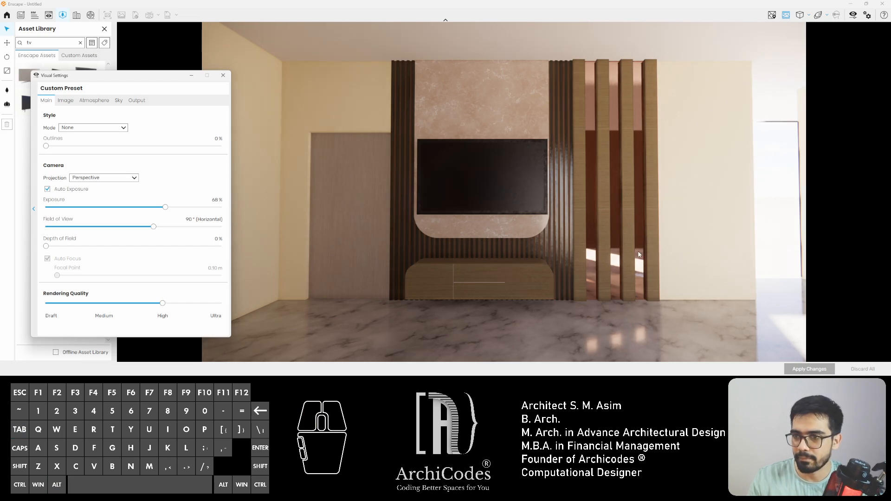
- Close the wall group, sample the slats' Wood 22, Painted material and set its HLS lightness to 46
key("alt+Tab")
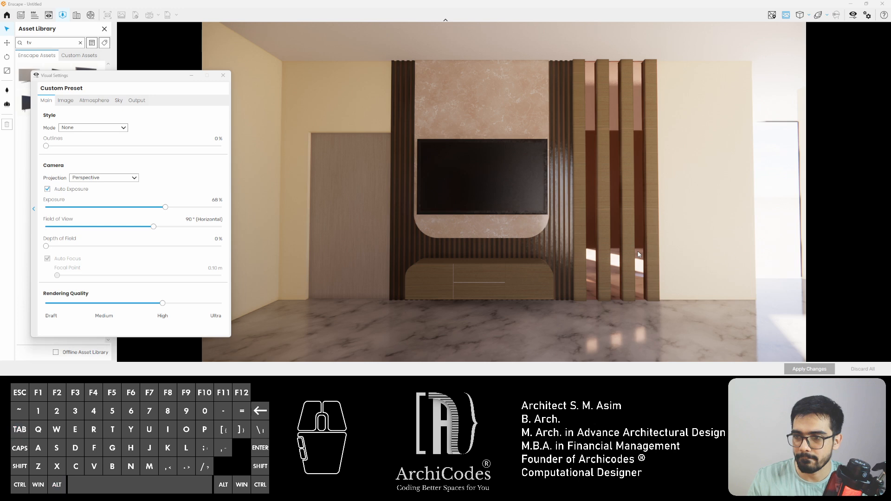
mouse_move(439, 182)
middle_mouse_down()
mouse_move(499, 229)
mouse_move(630, 269)
middle_mouse_up()
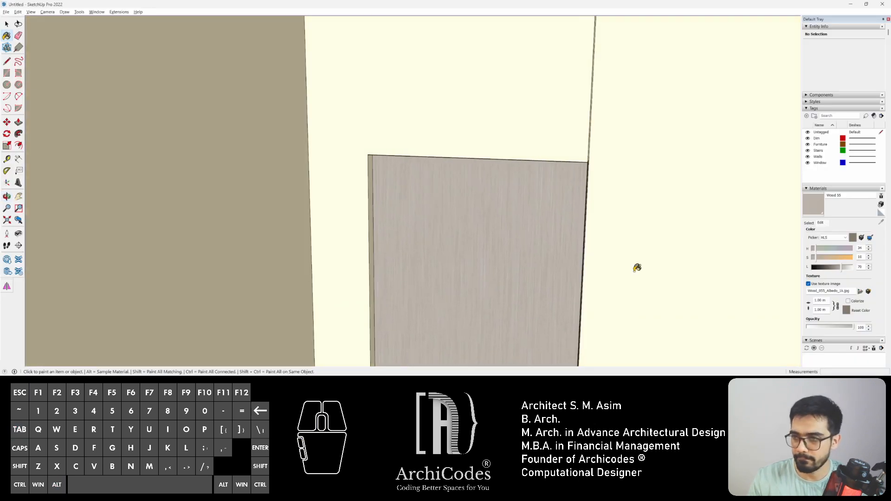
key("space")
key("Escape")
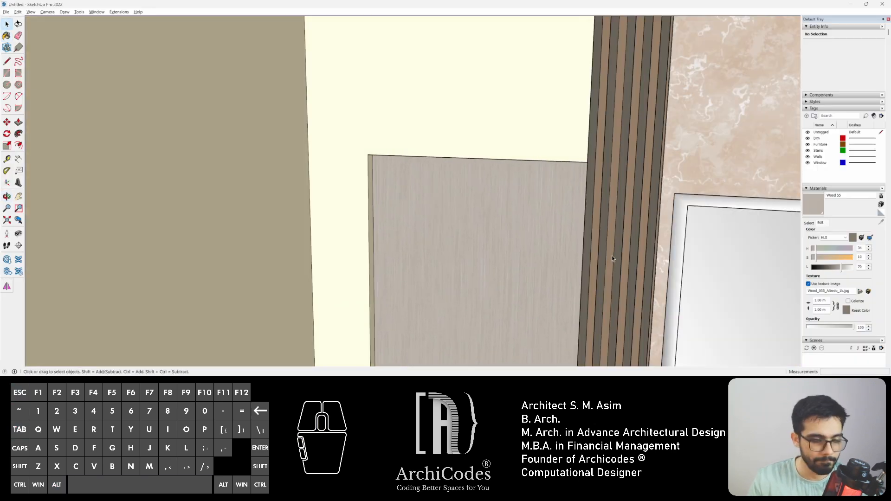
key("b")
key("alt")
left_click(604, 227, "alt")
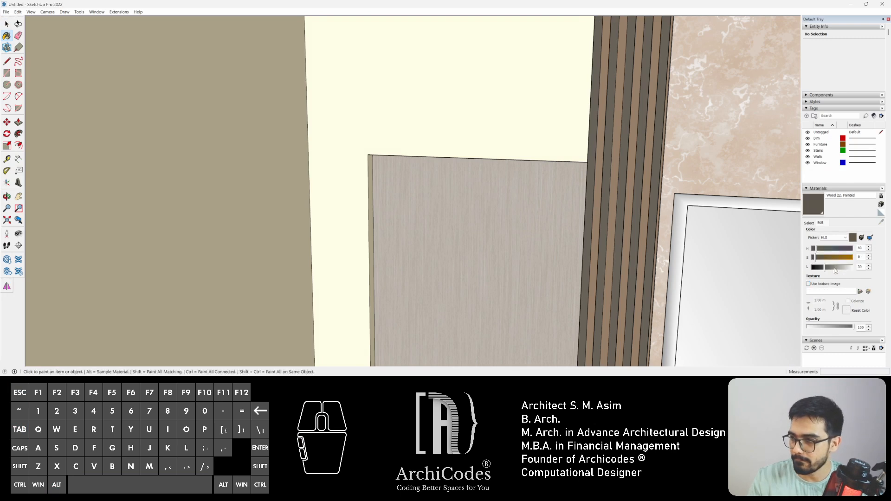
left_click_drag(835, 270, 832, 270)
key("b")
key("alt")
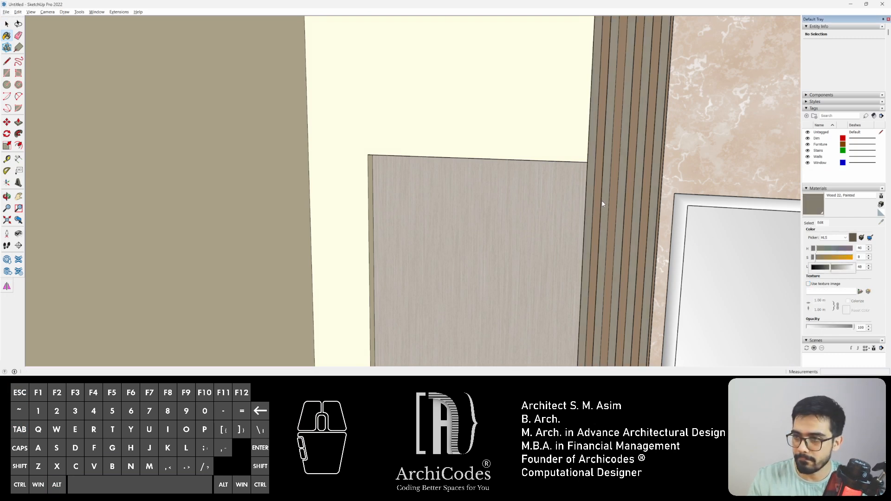
key("b")
key("alt")
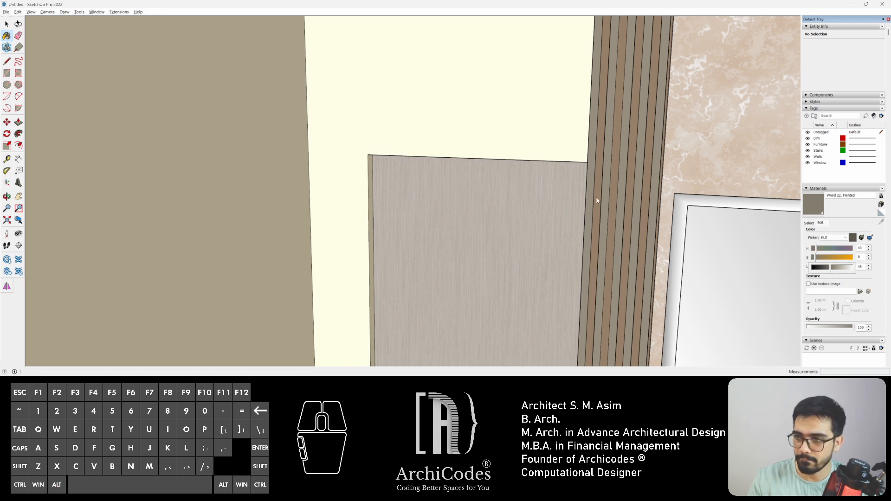
key("alt")
key("space")
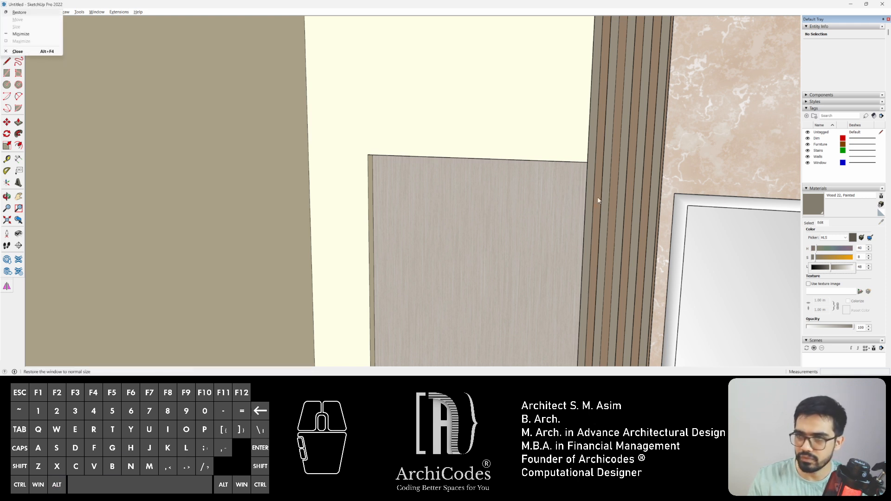
key("Escape")
key("alt")
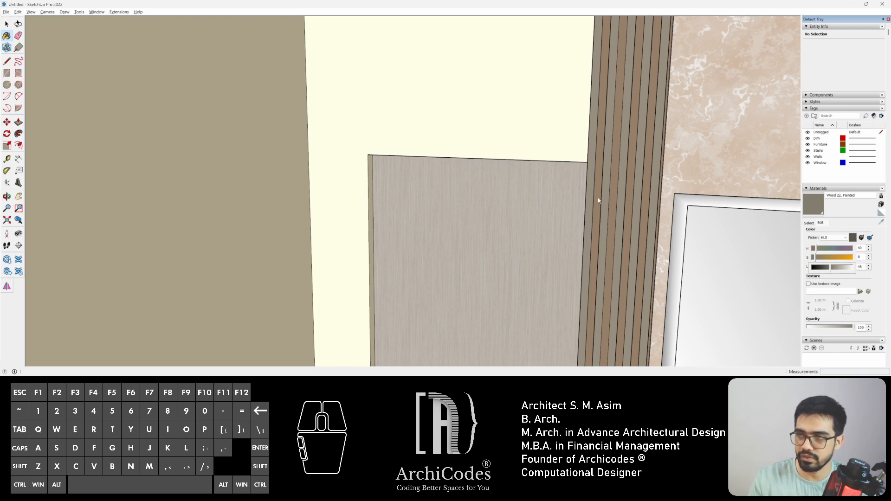
key("space")
left_click(601, 209)
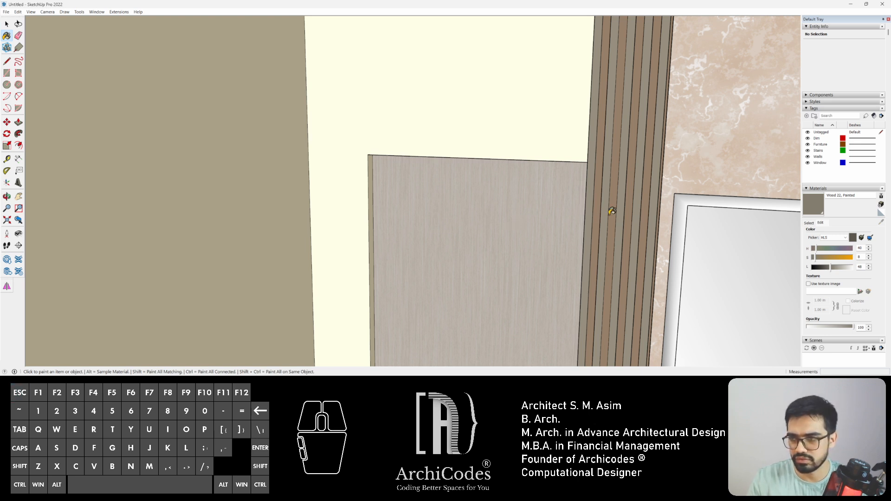
- Sample Color C01 from the slat backing, set its HLS saturation to 6 and lightness to 60, and check it in Enscape
key("alt")
left_click(601, 209, "alt")
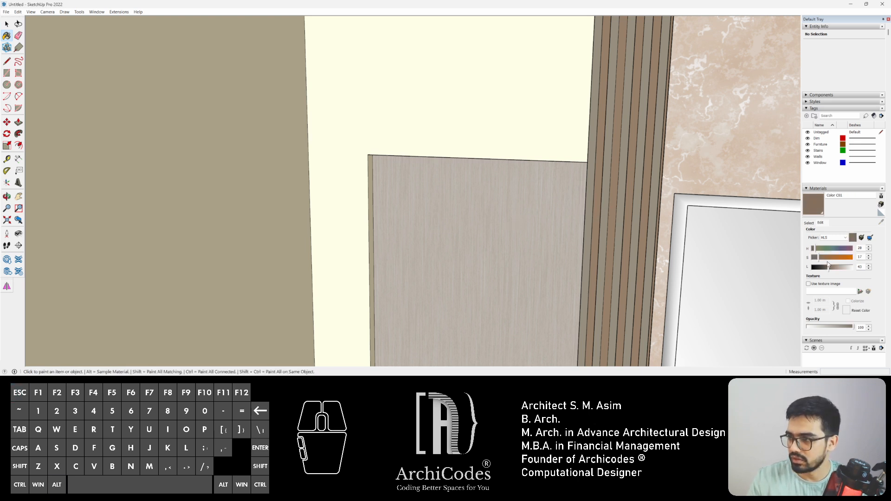
left_click_drag(816, 259, 837, 270)
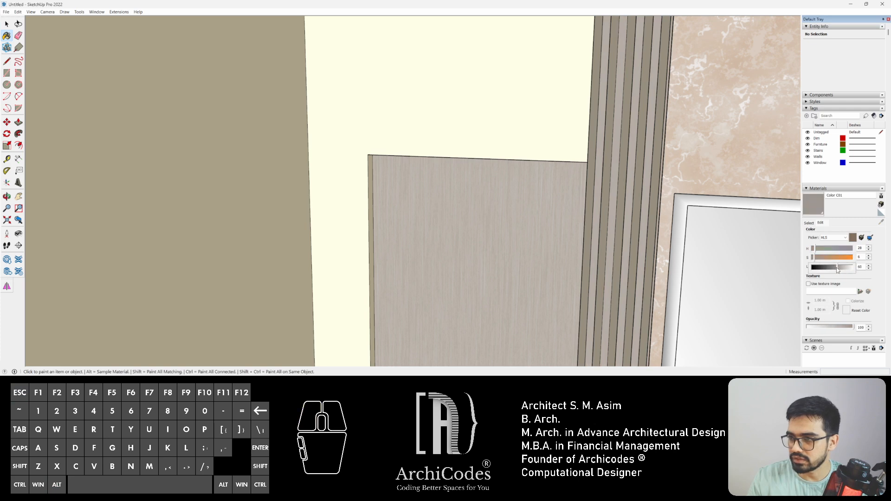
mouse_move(581, 216)
middle_mouse_down("shift")
mouse_move(420, 180)
mouse_move(455, 174)
middle_mouse_up("shift")
key("alt+Tab")
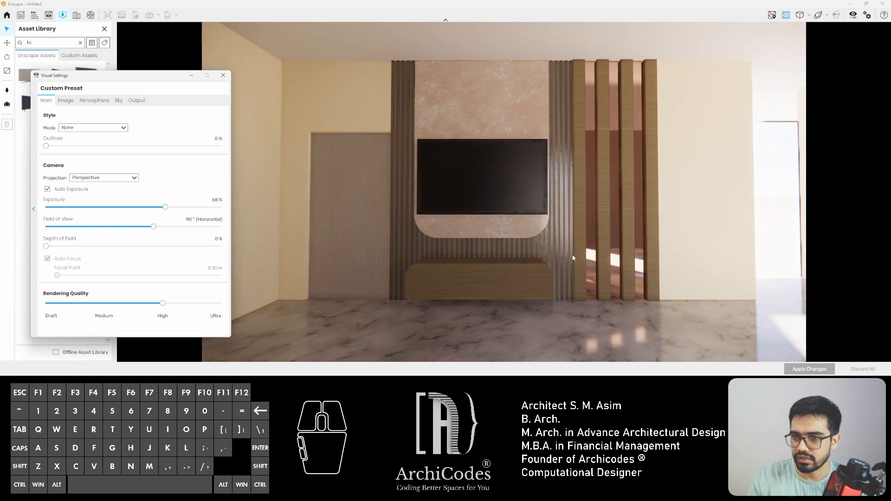
- Adjust the Enscape view of the feature wall and compare it with the reference photo
key("alt+Tab")
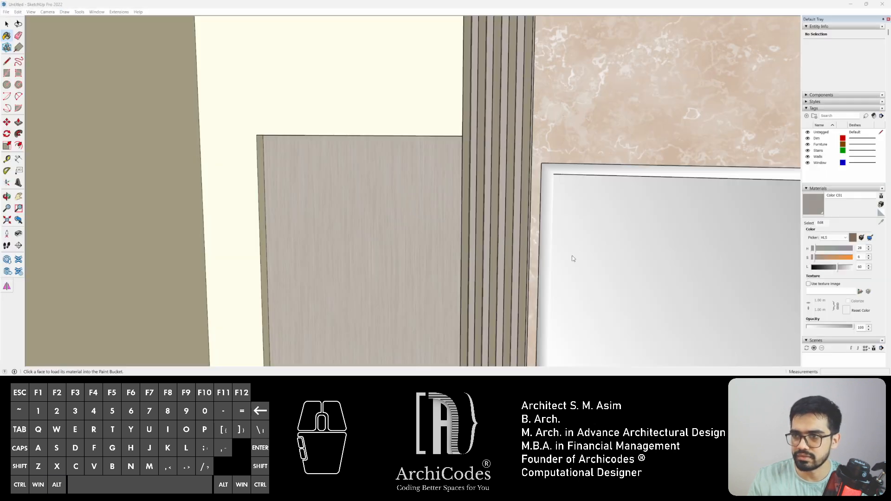
mouse_move(556, 241)
middle_mouse_down()
mouse_move(465, 225)
mouse_move(537, 229)
middle_mouse_up()
key("alt+Tab")
mouse_move(487, 205)
middle_mouse_down()
mouse_move(378, 175)
mouse_move(421, 201)
mouse_move(443, 195)
mouse_move(465, 215)
middle_mouse_up()
left_click_drag(535, 244, 414, 264)
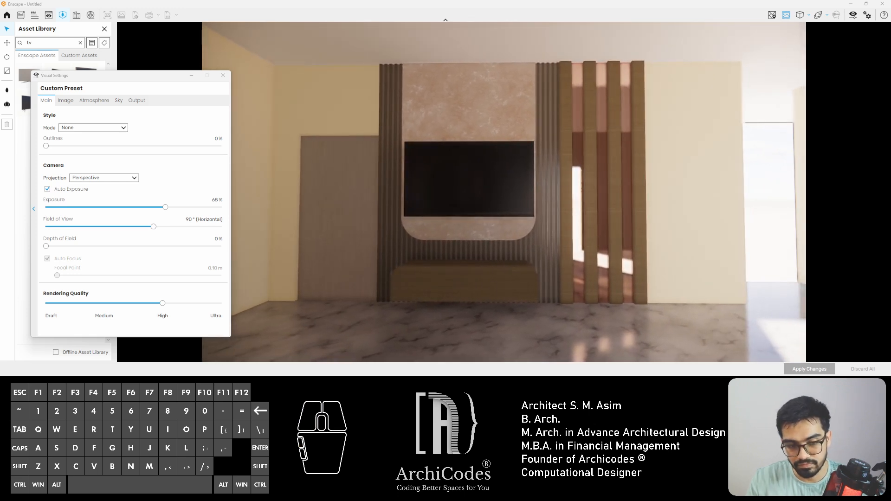
key("alt+Tab")
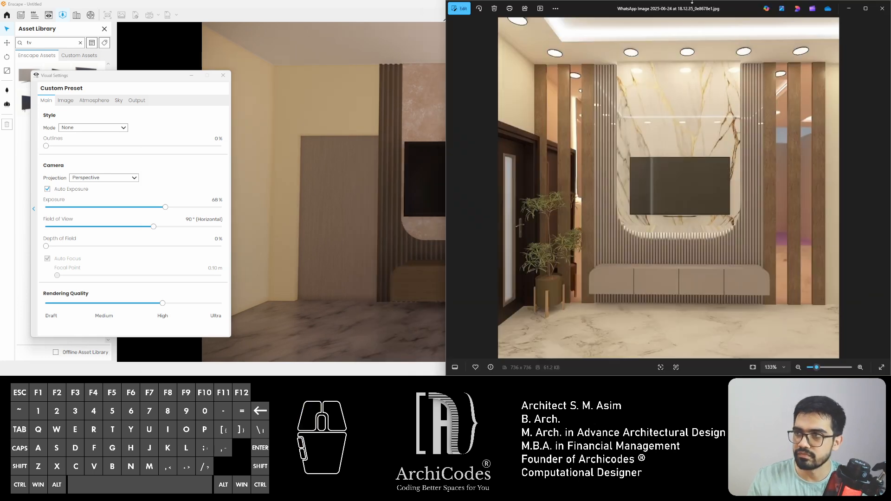
left_click_drag(692, 2, 607, 24)
left_click(137, 141)
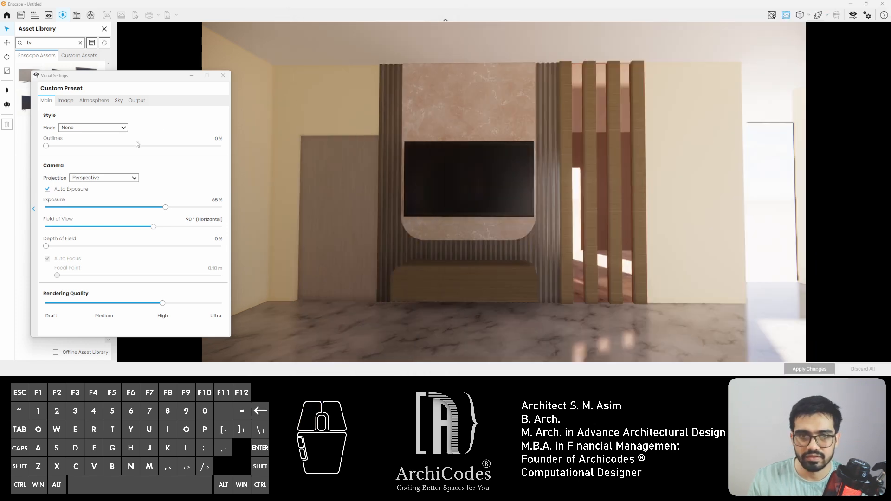
- Set the Enscape camera exposure to 88% and reframe the feature wall slightly
left_click(176, 208)
left_click(200, 208)
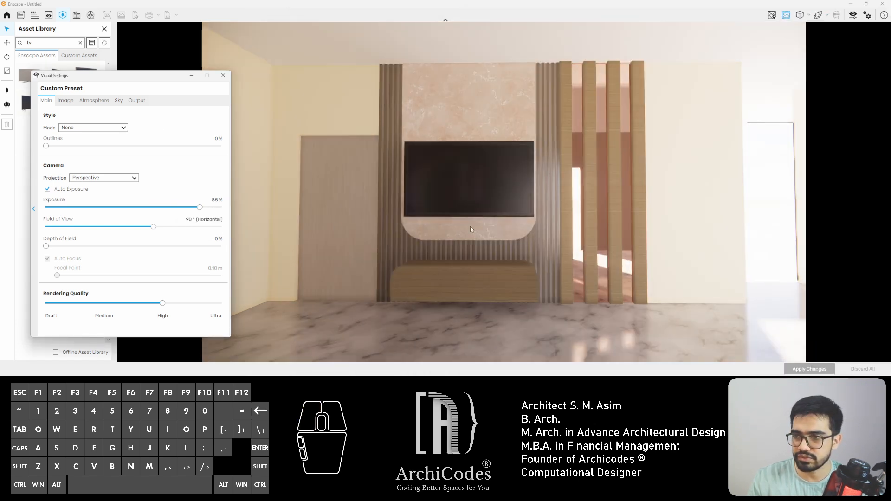
left_click_drag(471, 227, 460, 225)
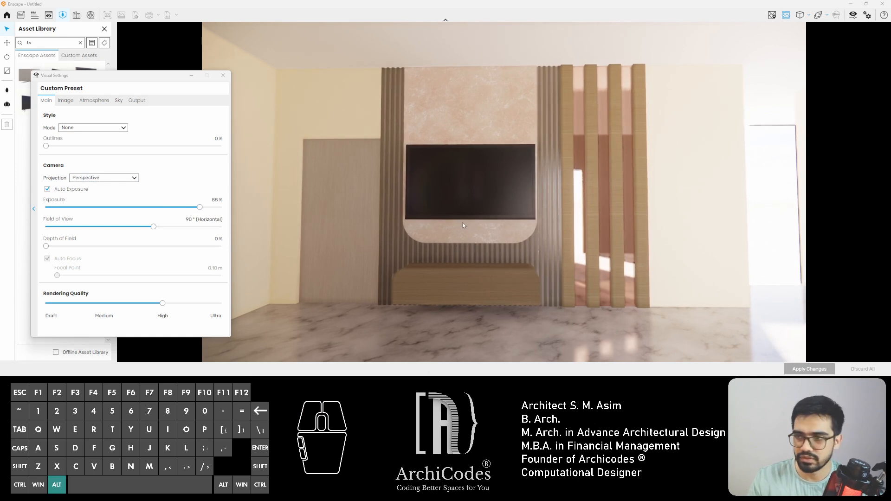
key("alt+Tab")
key("alt+Tab")
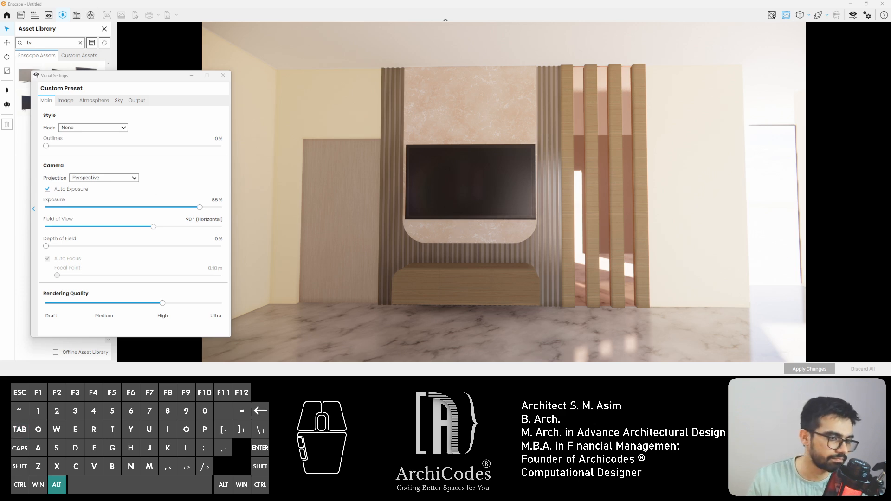
- Sample Wood 37 from the TV console in SketchUp, raise its HLS lightness to about 72 and check it in Enscape
key("alt+Tab")
mouse_move(541, 232)
middle_mouse_down()
mouse_move(469, 215)
mouse_move(551, 234)
mouse_move(372, 139)
middle_mouse_up()
scroll(550, 235, "down", 3)
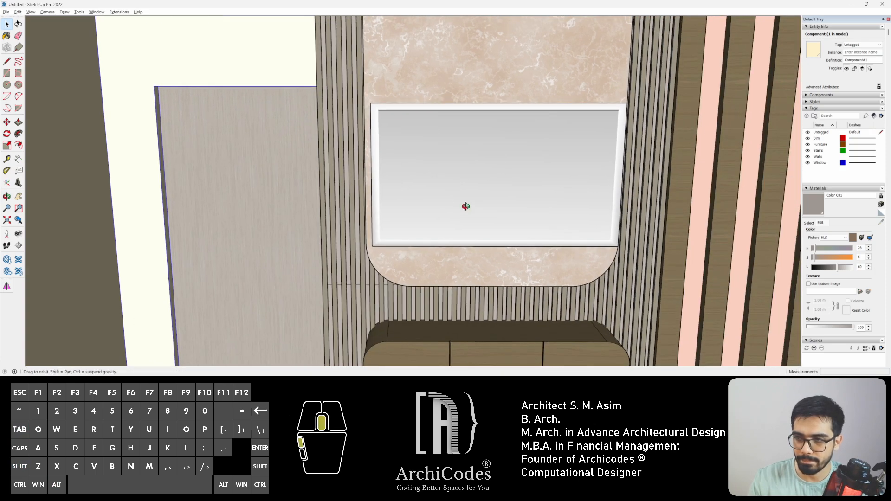
mouse_move(465, 205)
middle_mouse_down()
mouse_move(486, 214)
mouse_move(423, 191)
middle_mouse_up()
key("b")
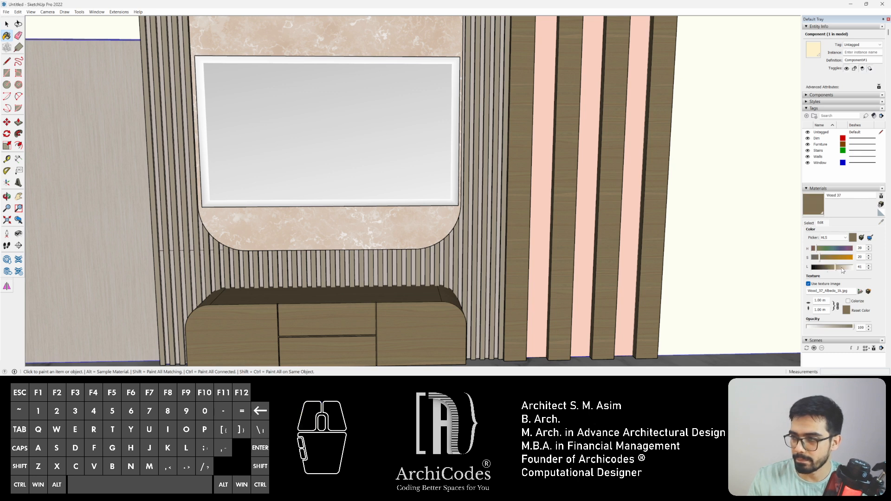
left_click_drag(843, 270, 841, 270)
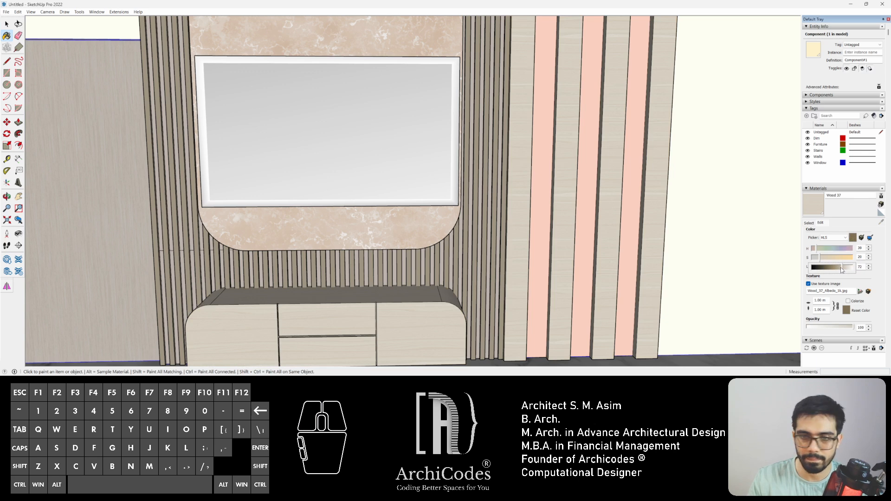
key("alt+Tab")
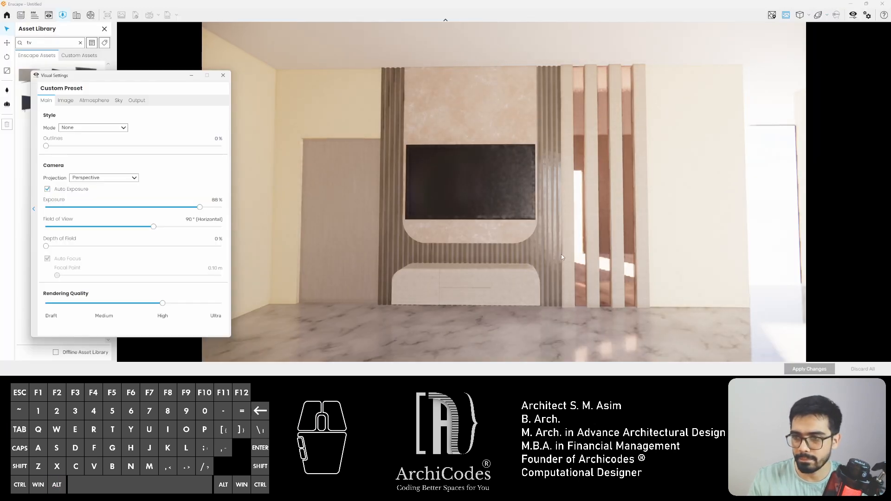
- Examine the lightened console and vertical wood posts up close and from an angle in the Enscape view
mouse_move(504, 239)
left_mouse_down()
mouse_move(480, 273)
mouse_move(517, 255)
mouse_move(533, 218)
mouse_move(506, 229)
mouse_move(510, 244)
mouse_move(496, 253)
mouse_move(483, 237)
mouse_move(522, 234)
mouse_move(492, 242)
mouse_move(501, 237)
left_mouse_up()
key("w")
key("s")
key("d")
key("w")
key("e")
key("w")
key("a")
key("e")
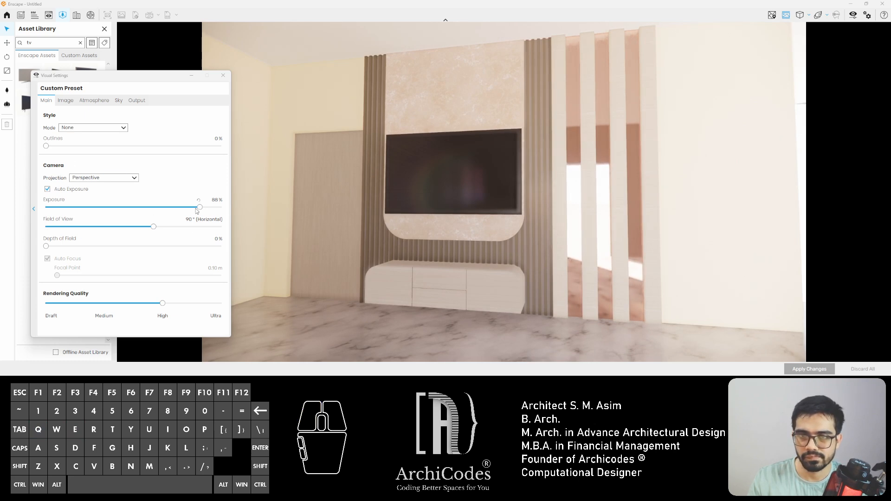
- Try early-morning sun times on the feature wall and reframe the Enscape view to face the TV head-on
left_click(65, 100)
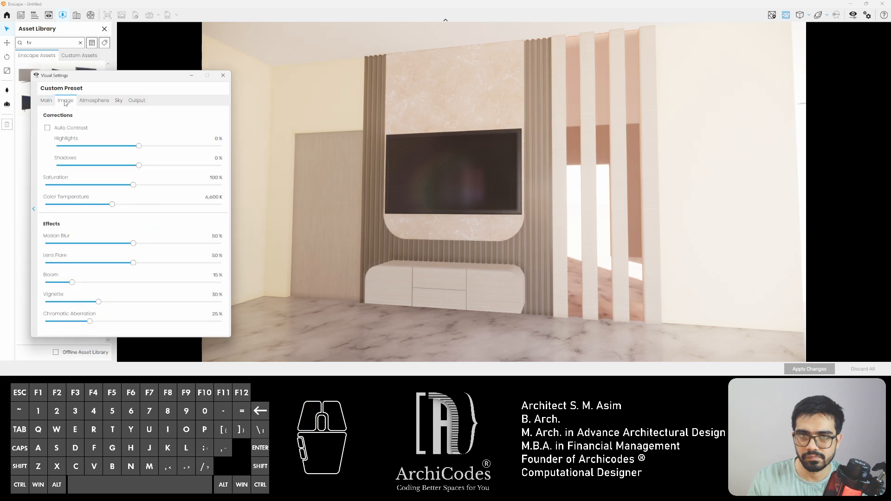
right_click_drag(599, 247, 529, 247, "shift")
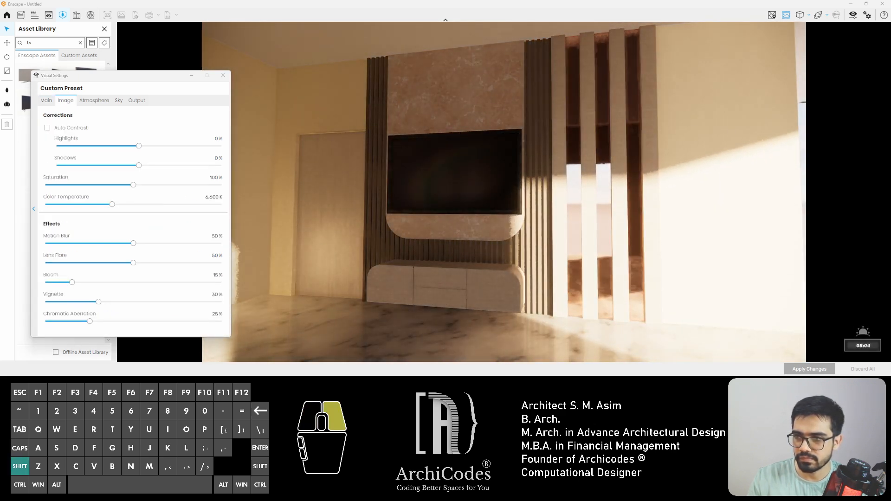
left_click_drag(450, 263, 474, 279)
key("a")
right_click_drag(473, 278, 508, 278, "shift")
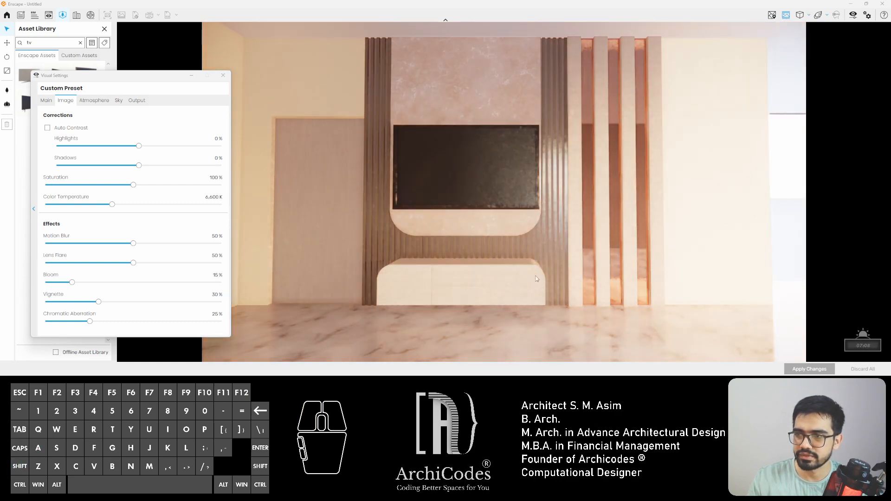
left_click_drag(508, 279, 608, 263)
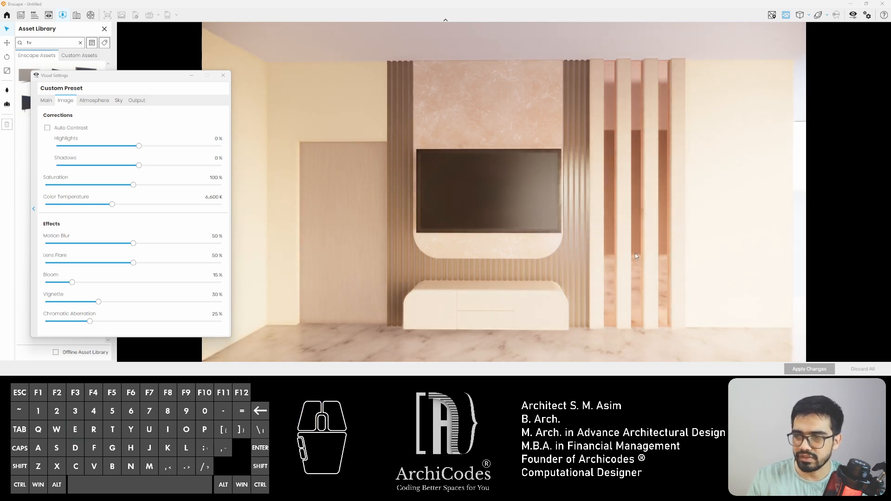
- Close the visual settings and asset library, and shift the time of day until sunlight falls low on the wall beside the posts
left_click(223, 75)
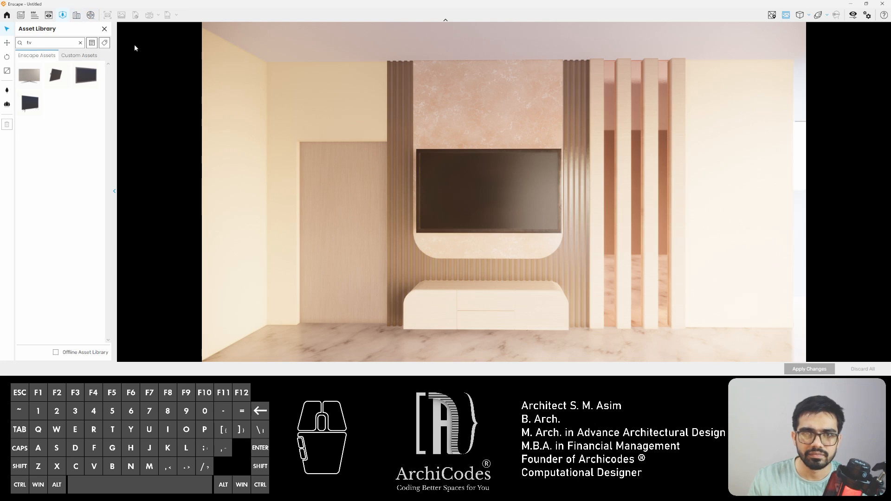
left_click(104, 28)
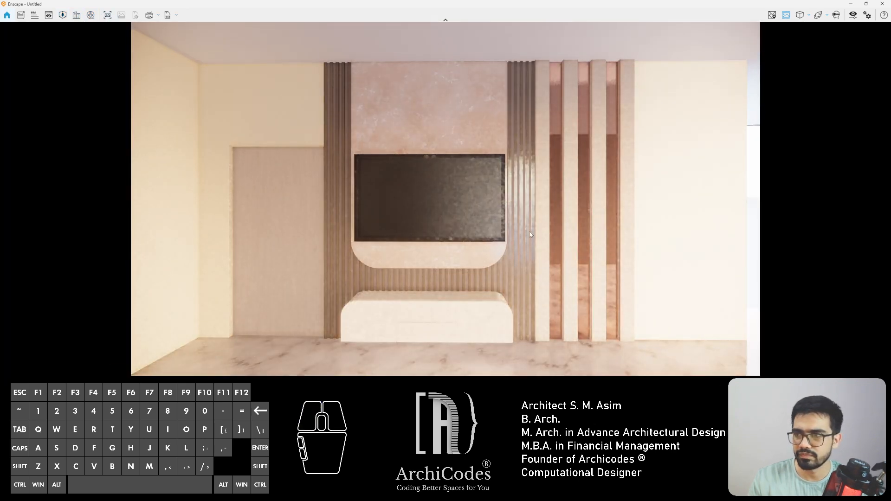
left_click_drag(530, 232, 534, 238)
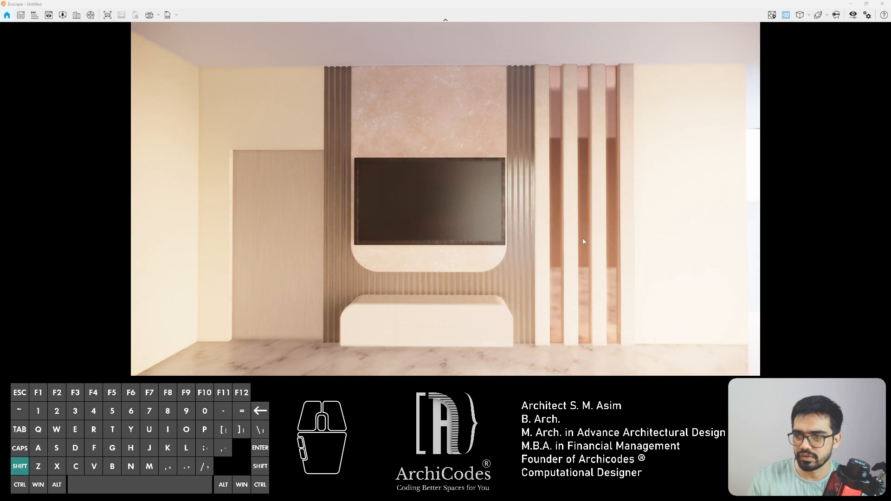
right_click_drag(582, 242, 605, 242, "shift")
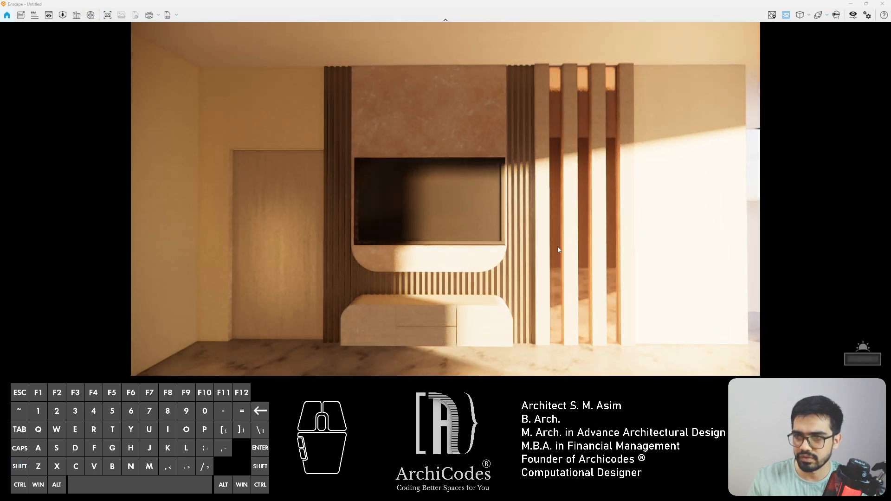
right_click_drag(428, 173, 464, 172, "shift")
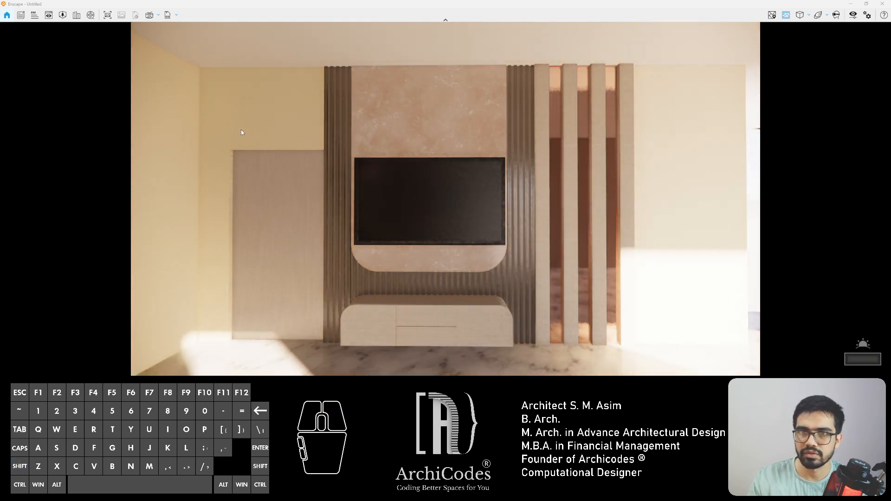
- Export the frontal view of the TV wall as a PNG screenshot to the Desktop
left_click(111, 20)
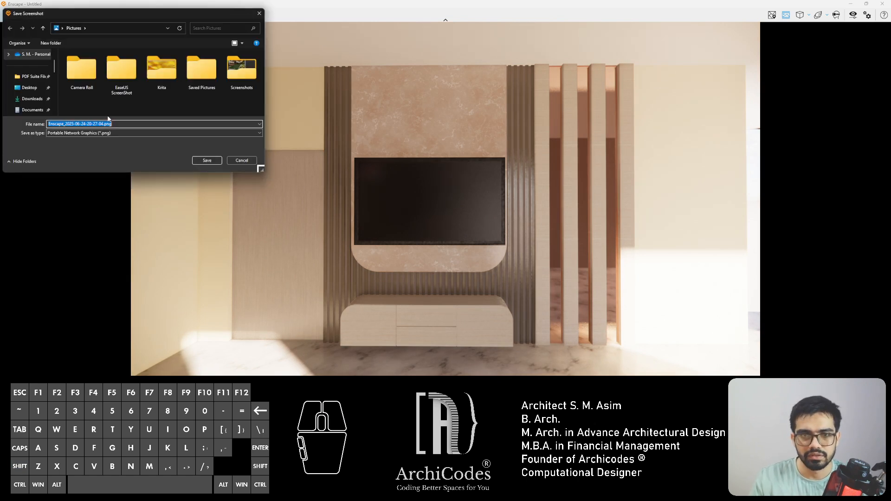
left_click(30, 88)
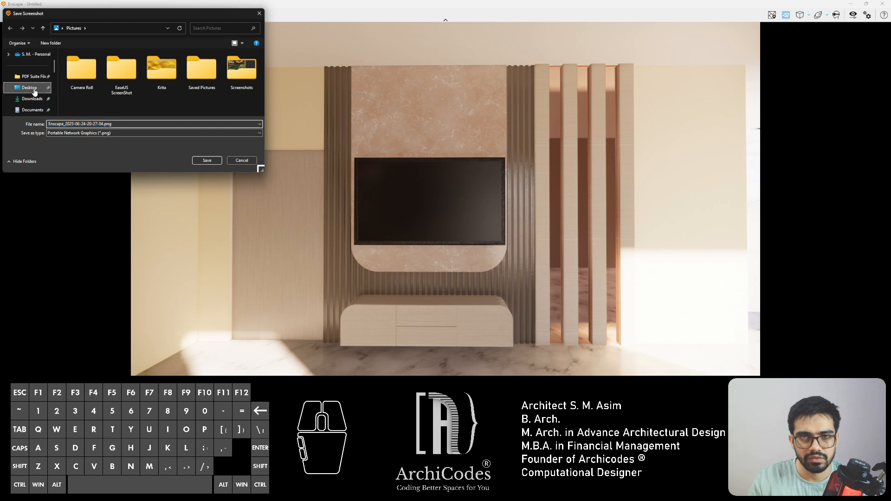
left_click(207, 161)
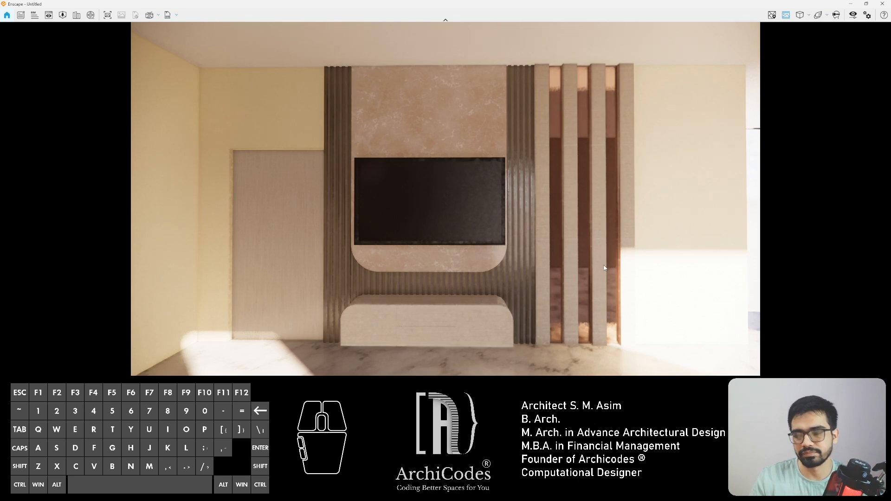
- Move the Enscape camera to a low, angled view of the feature wall that takes in the console and posts
key("w")
key("d")
left_click_drag(561, 268, 471, 308)
key("s")
key("d")
key("q")
key("q")
- Shift the time of day to early afternoon for brighter interior light and fine-tune the angled framing of the TV wall
right_click_drag(471, 308, 504, 308, "shift")
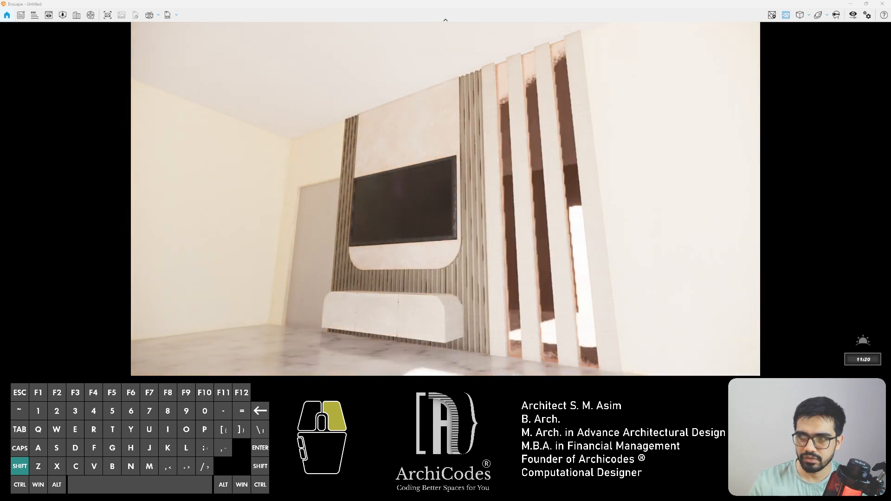
right_click_drag(729, 308, 740, 309, "shift")
left_click_drag(740, 308, 748, 298)
right_click_drag(748, 298, 756, 298, "shift")
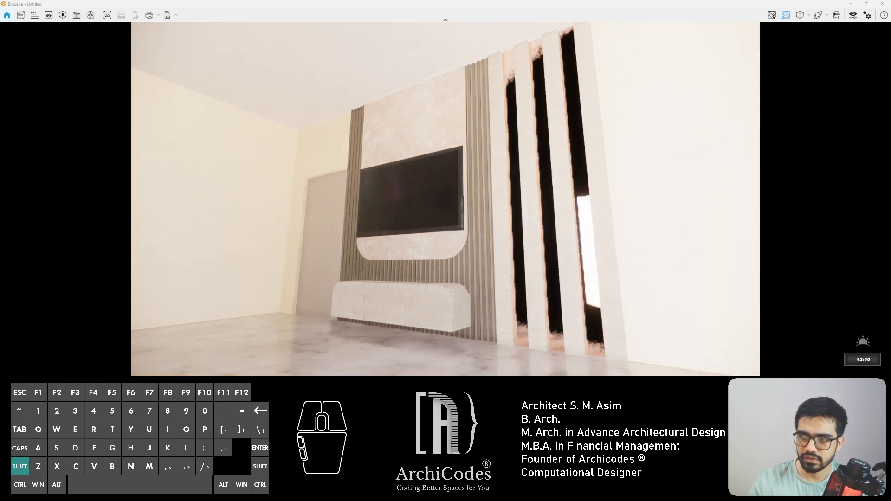
key("a")
mouse_move(756, 298)
left_mouse_down()
mouse_move(733, 297)
mouse_move(744, 306)
mouse_move(749, 288)
left_mouse_up()
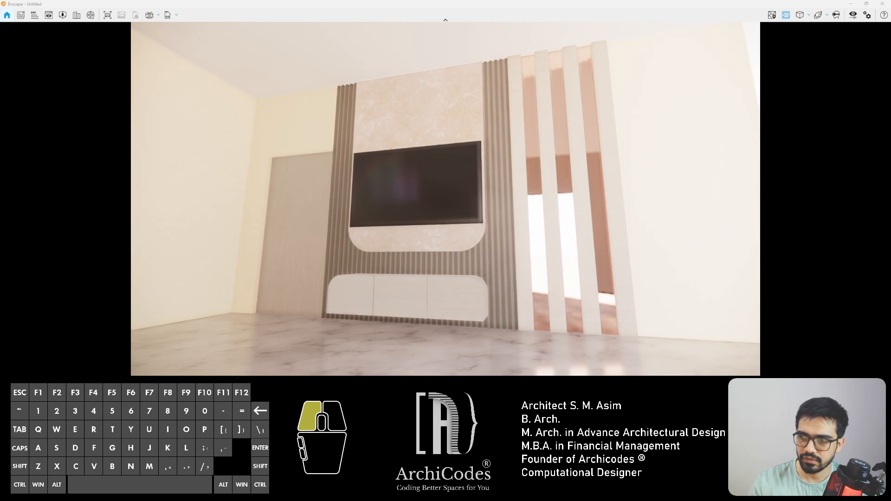
right_click_drag(748, 287, 770, 288, "shift")
left_click_drag(399, 293, 447, 285)
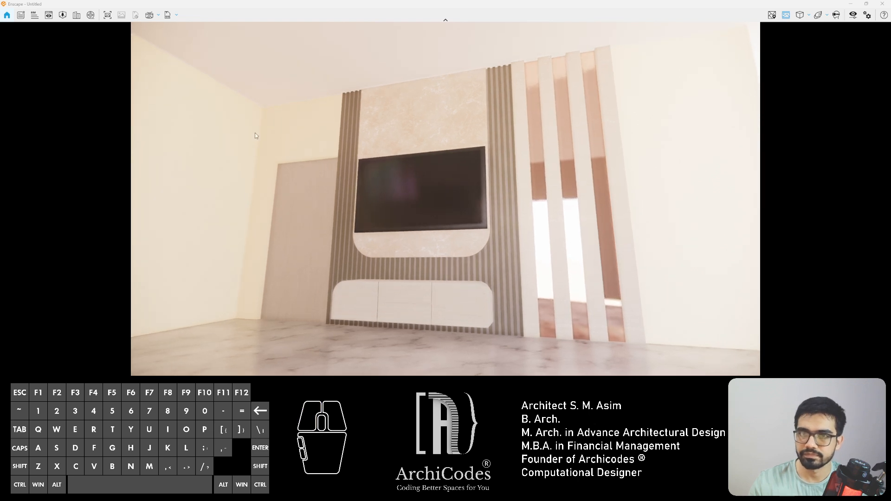
- Export the angled view of the TV wall as a PNG screenshot to the Desktop and close Enscape
left_click(107, 16)
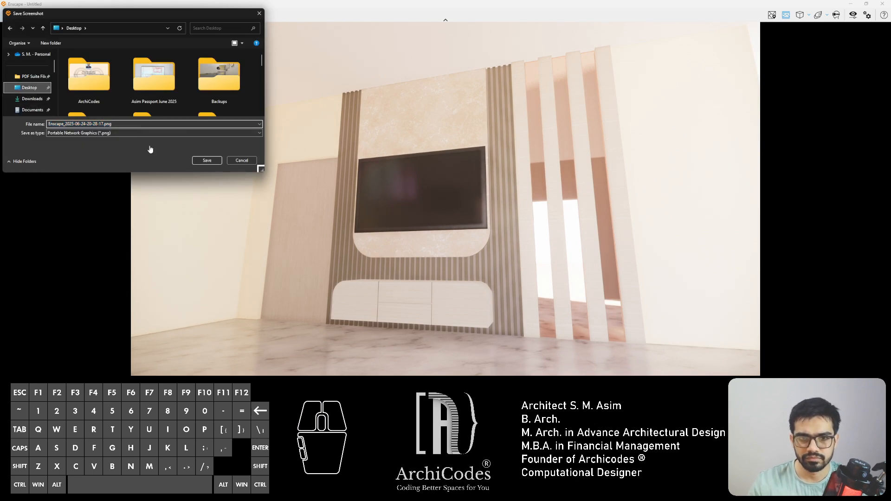
left_click(217, 161)
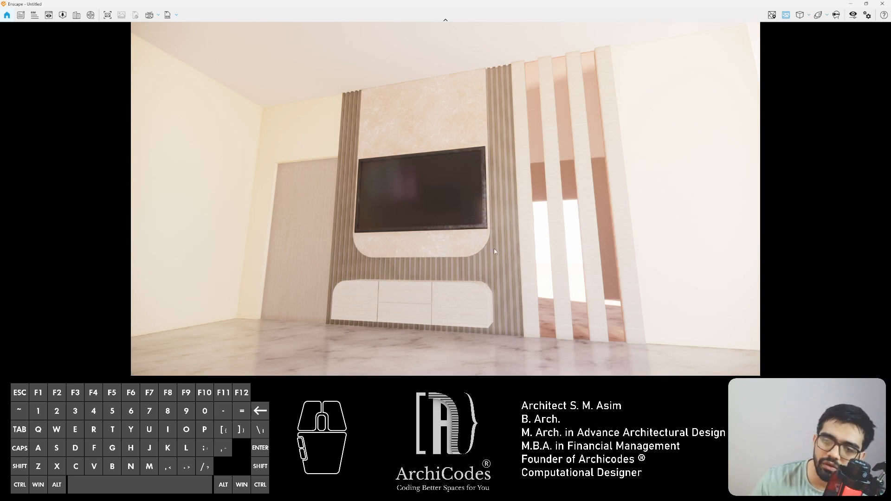
left_click(882, 3)
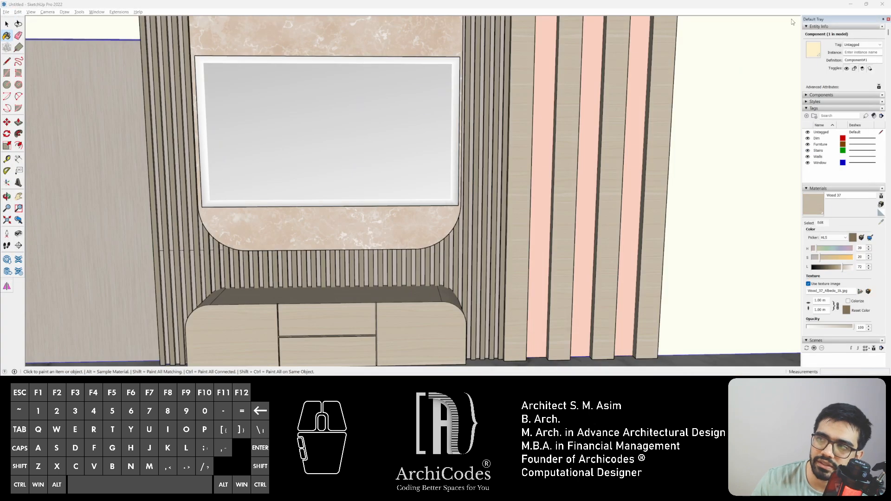
- Close SketchUp, saving the model to the Desktop under a name made of "TV unit", the client's name and "24.06.25"
left_click(883, 4)
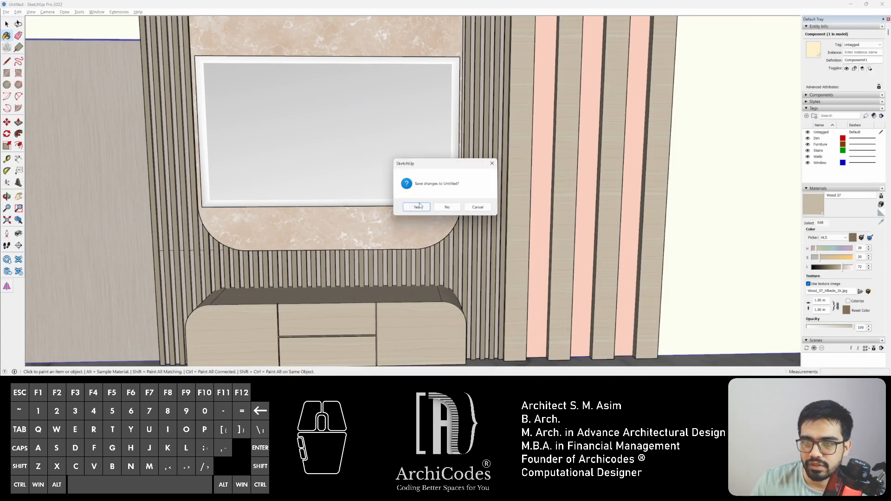
left_click(417, 207)
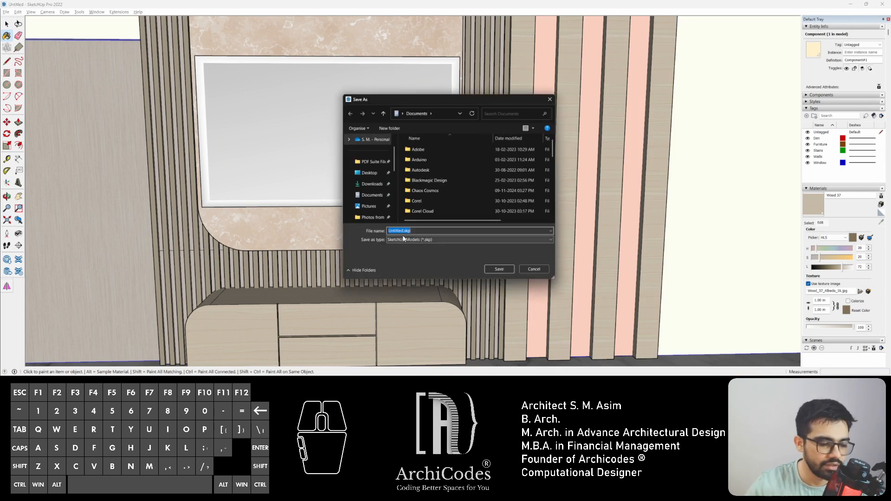
type("TV unit")
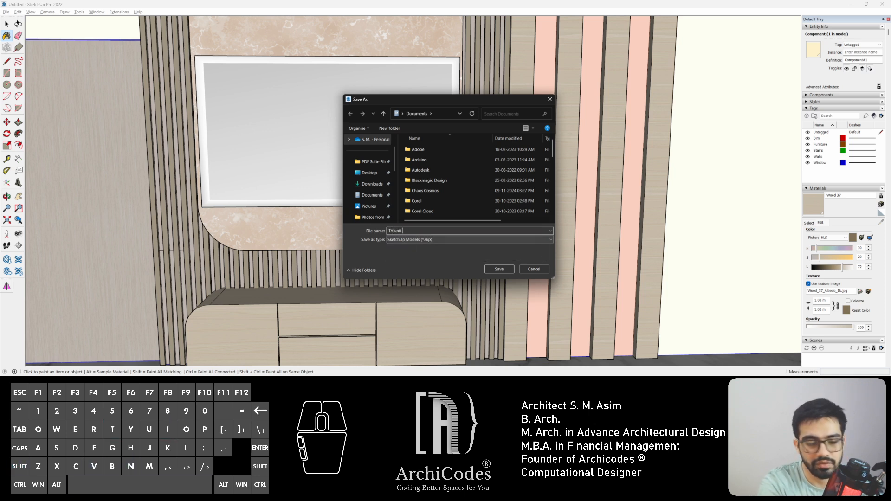
type(" Dr")
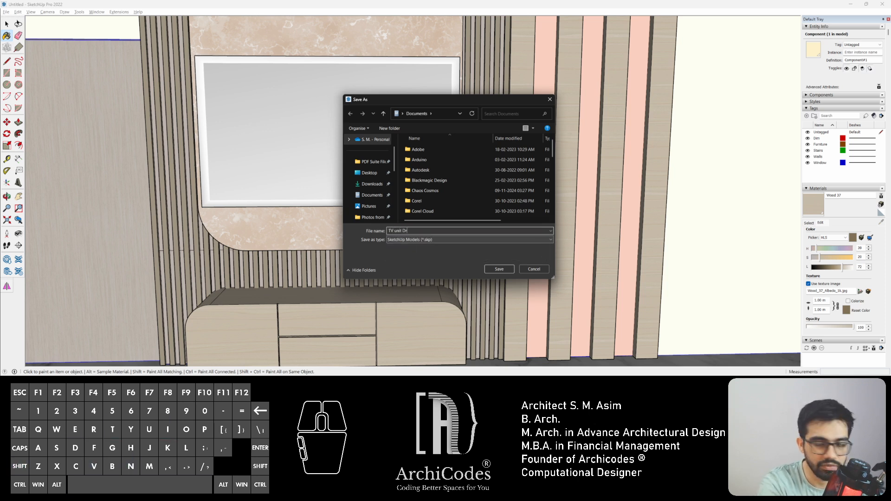
type(" Shoaib")
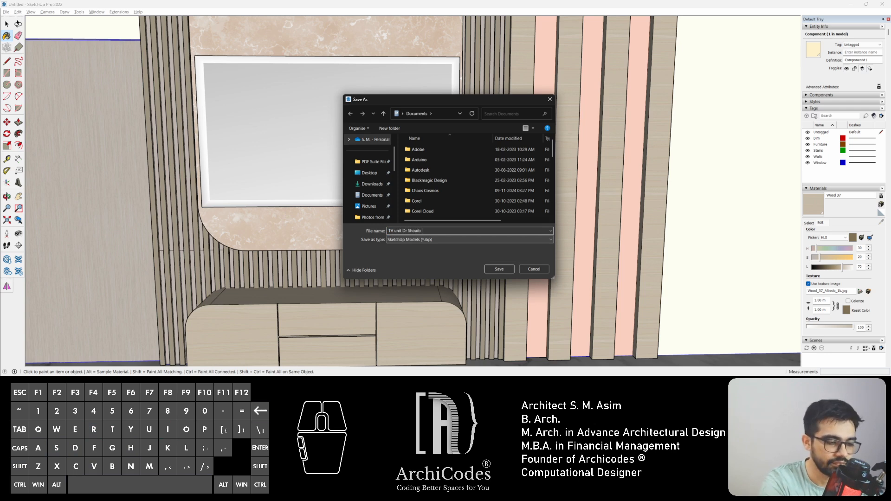
type(" 24.06.25")
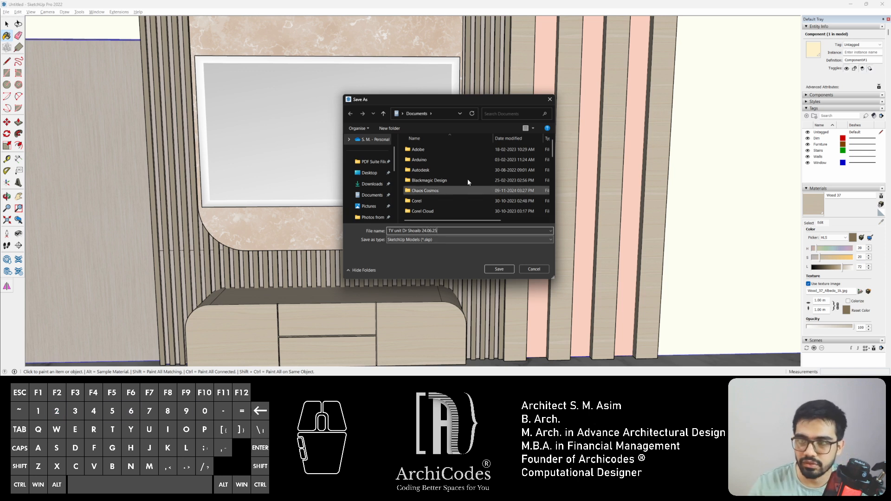
left_click(369, 173)
left_click(502, 269)
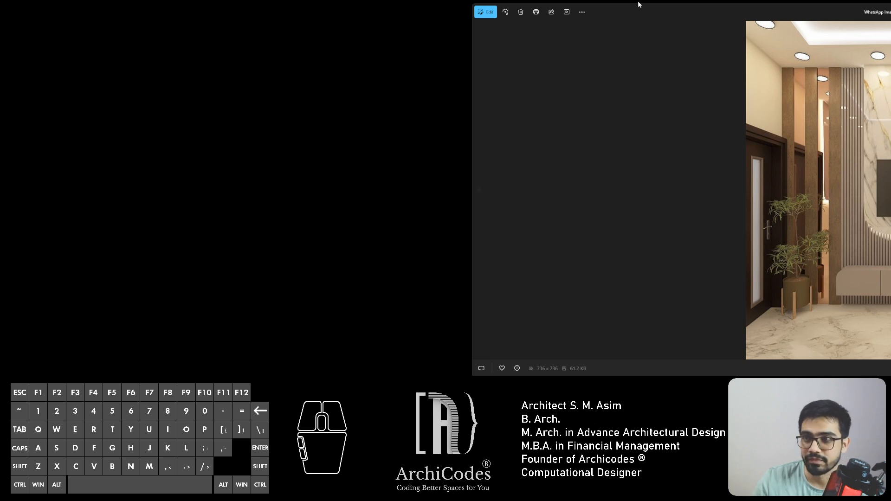
- Bring the reference photo of the TV feature wall fully into view
left_click_drag(641, 13, 277, 32)
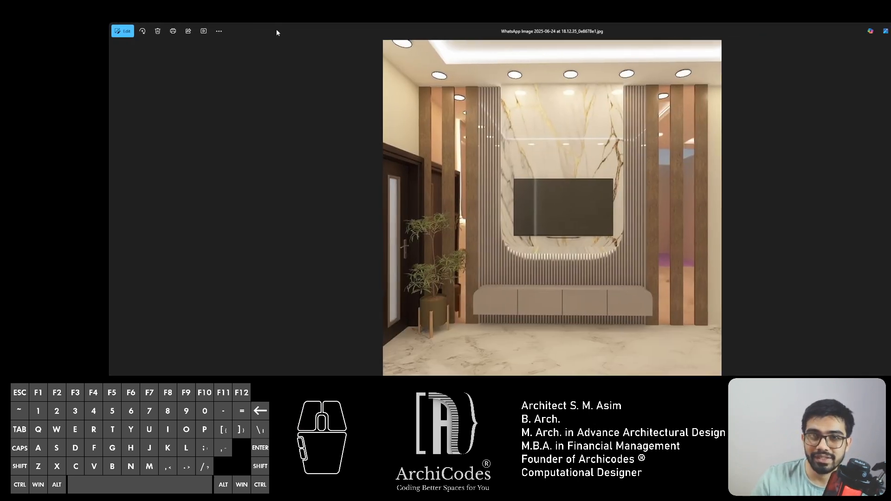